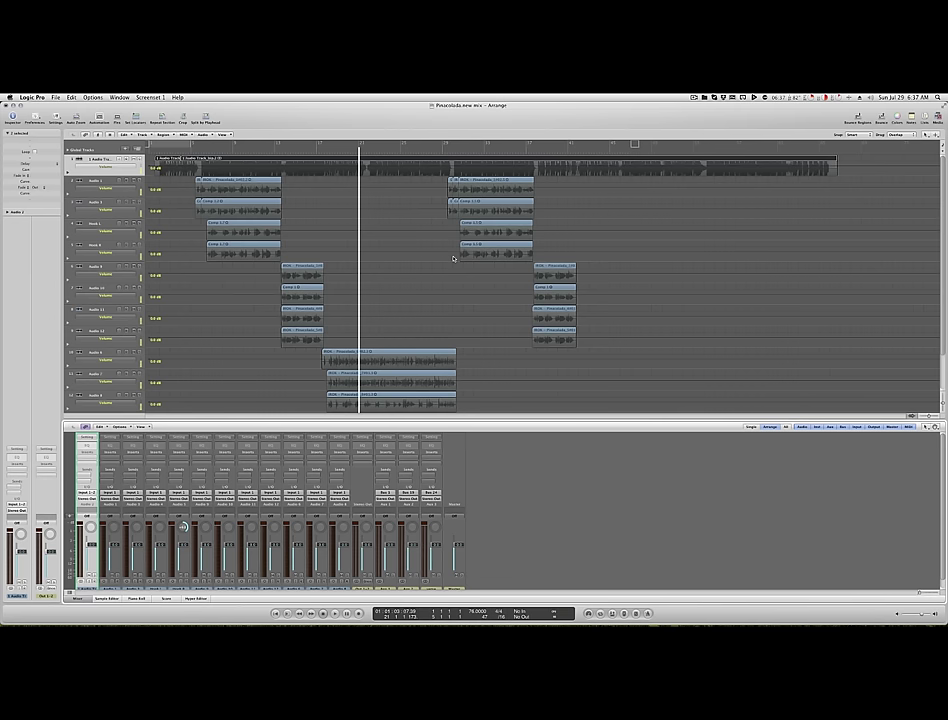
Return the playhead to the start and lower the volume of all twelve audio channels together below 0 dB
scroll(453, 258, "down", 3)
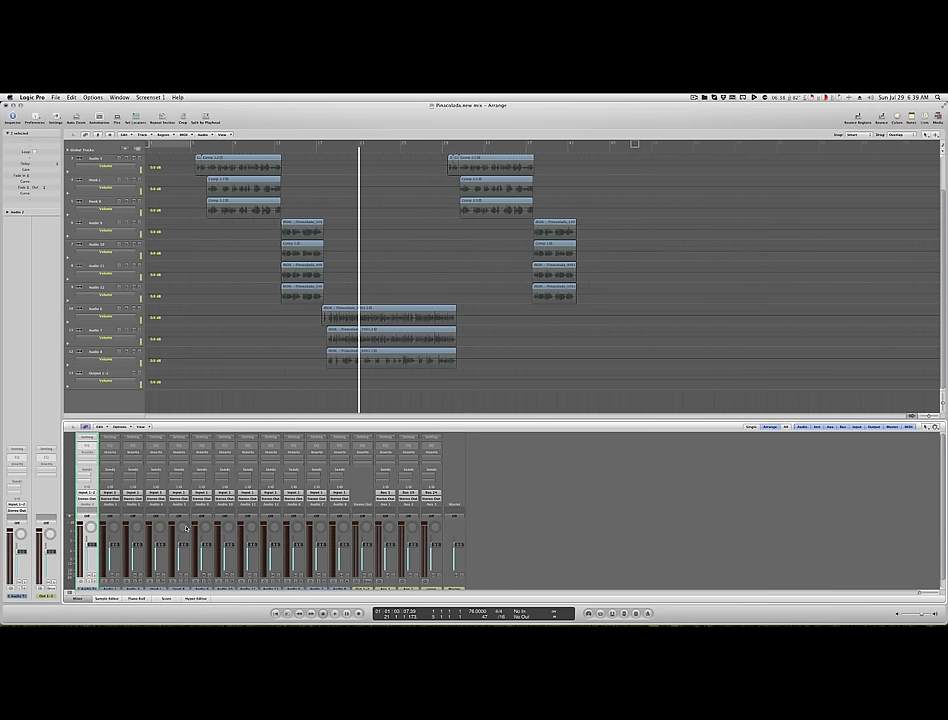
scroll(186, 528, "down", 1)
key("Return")
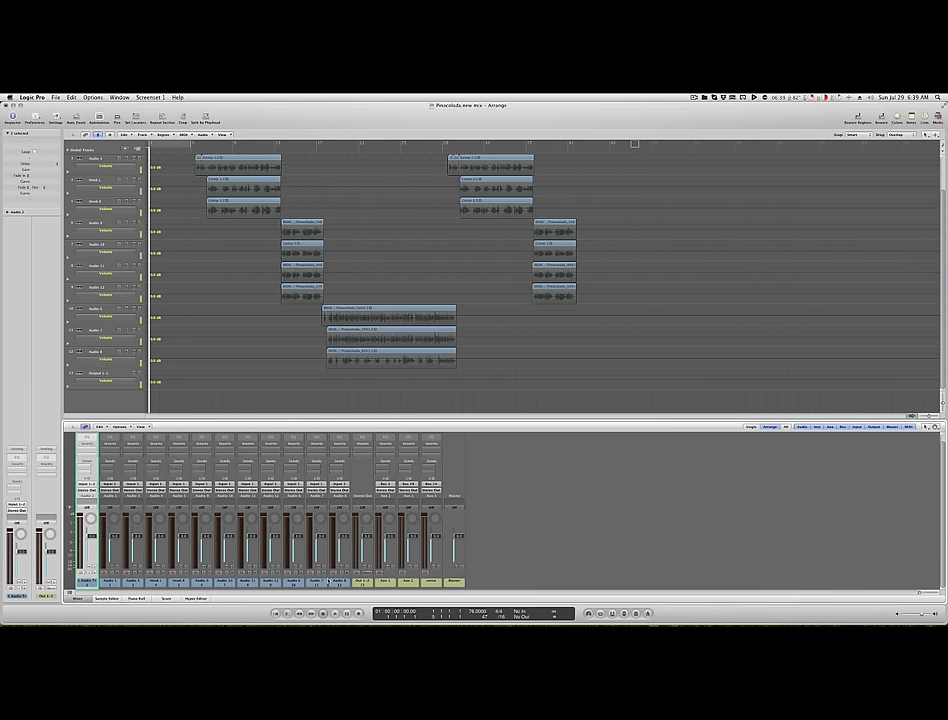
left_click_drag(345, 583, 80, 583)
left_click_drag(91, 536, 91, 539)
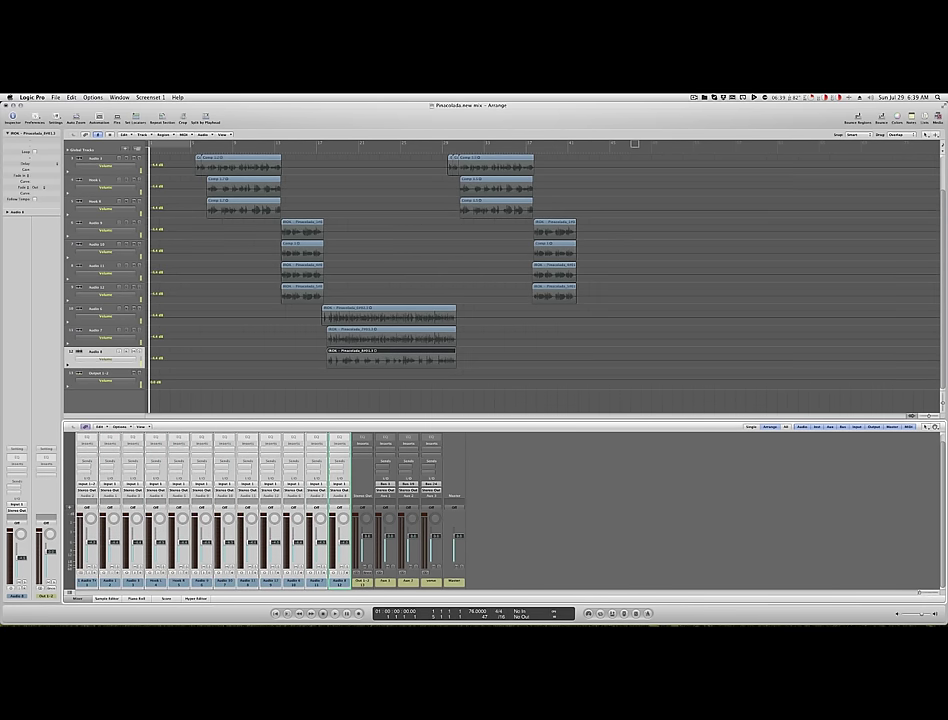
Delete all three aux channels between the stereo output and the master in the mixer
left_click(364, 583)
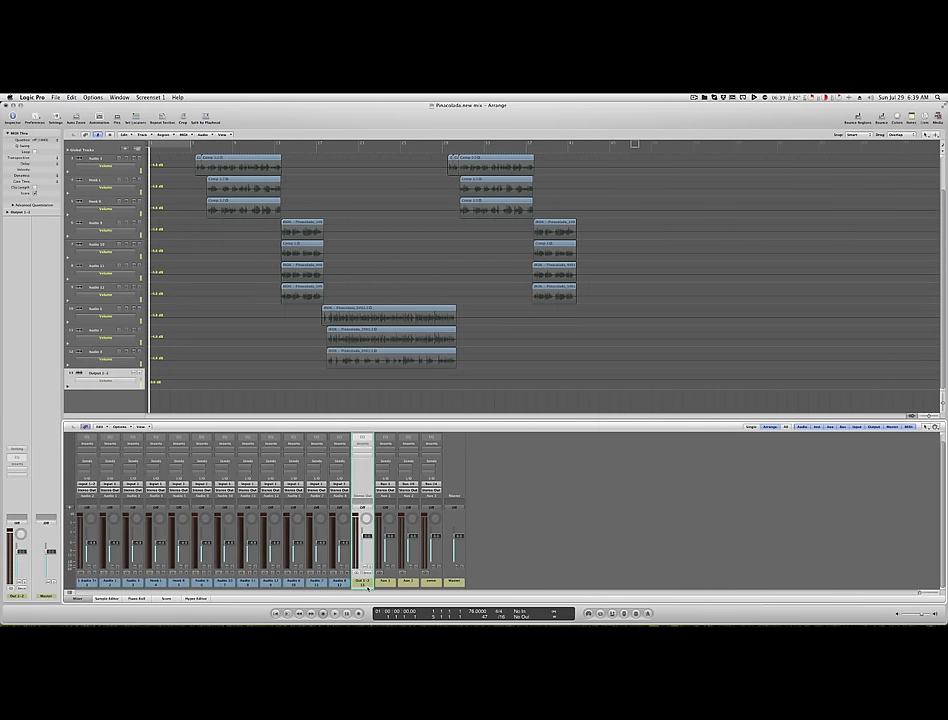
left_click(385, 584)
left_click(408, 585, "shift")
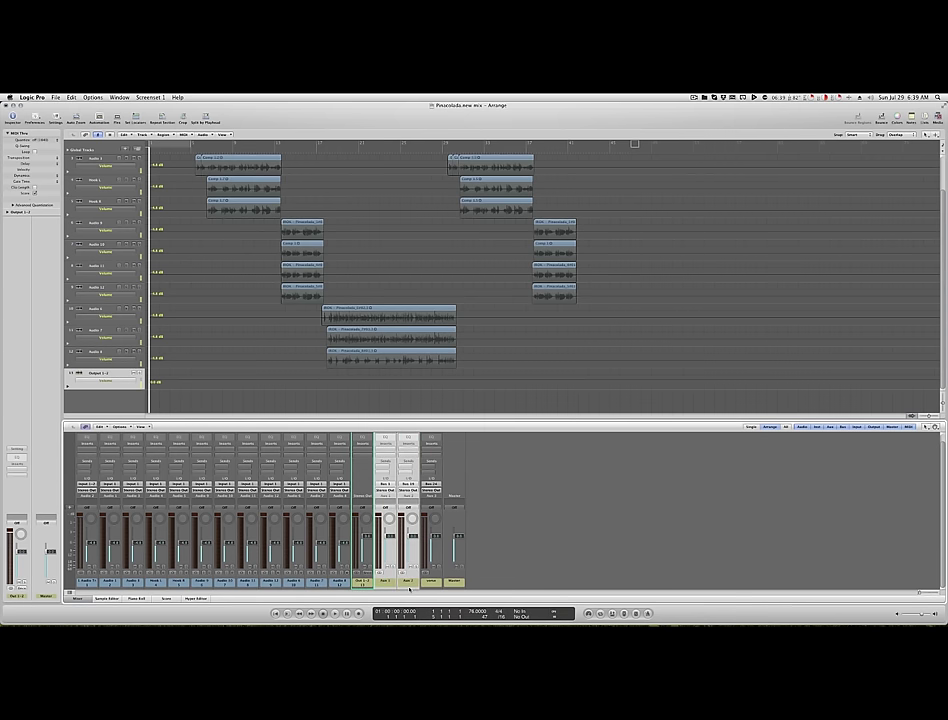
key("Delete")
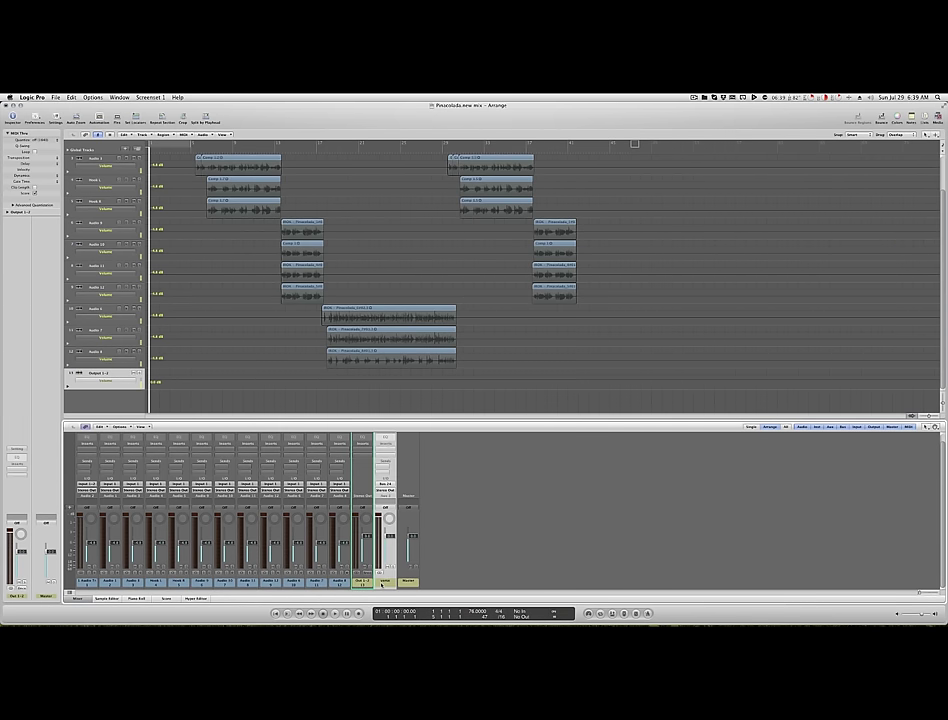
key("Delete")
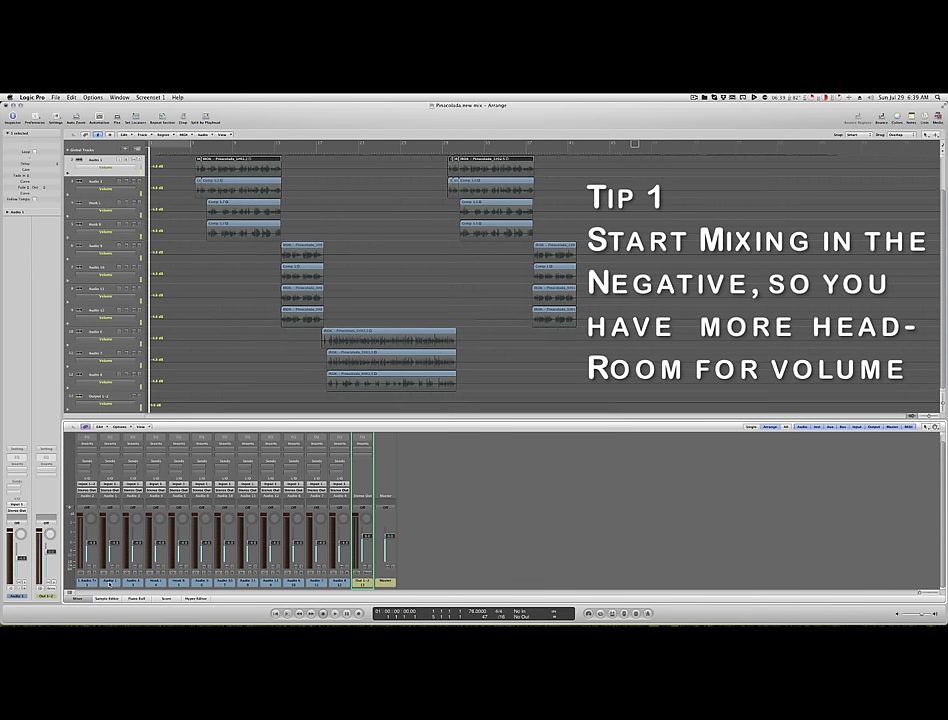
Play the song from the start and select all the vocal channels from Audio 1 to Audio 8 in the mixer
left_click_drag(110, 586, 266, 588)
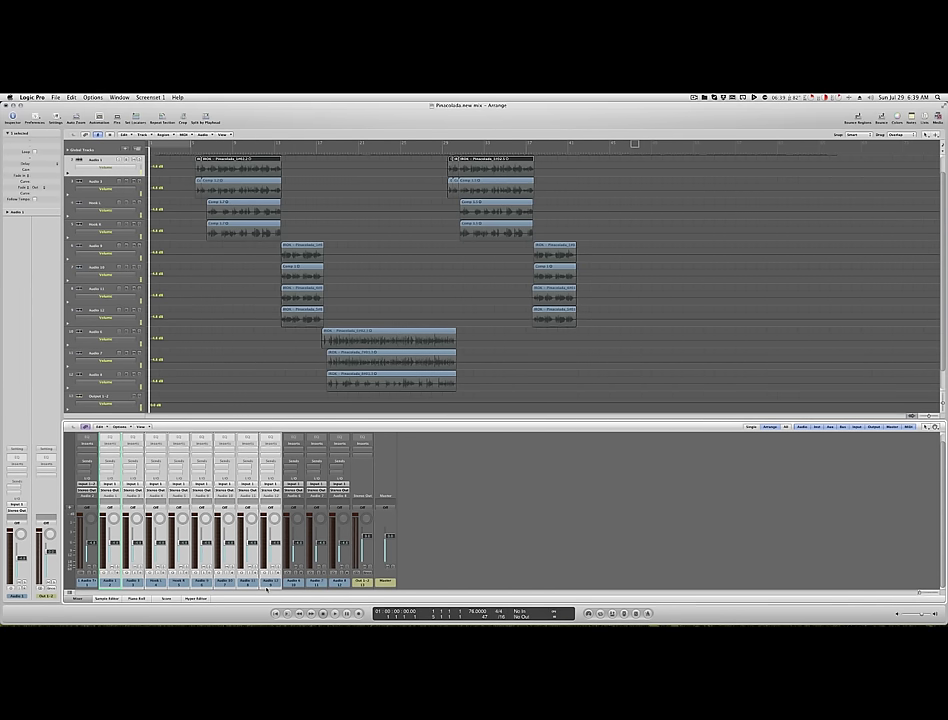
key("space")
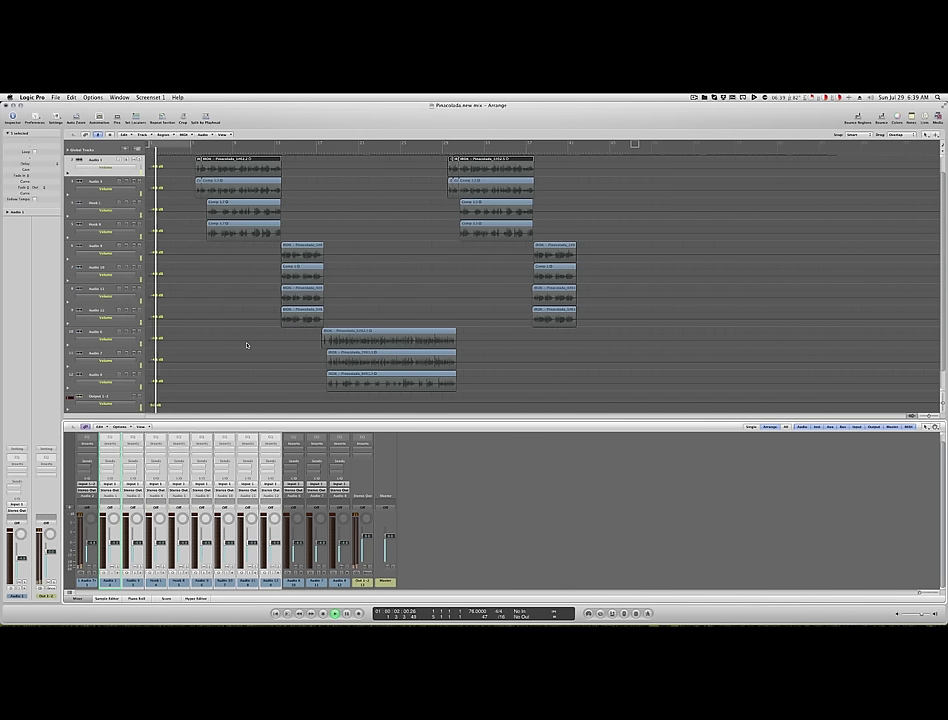
scroll(247, 344, "down", 1)
scroll(247, 344, "up", 2)
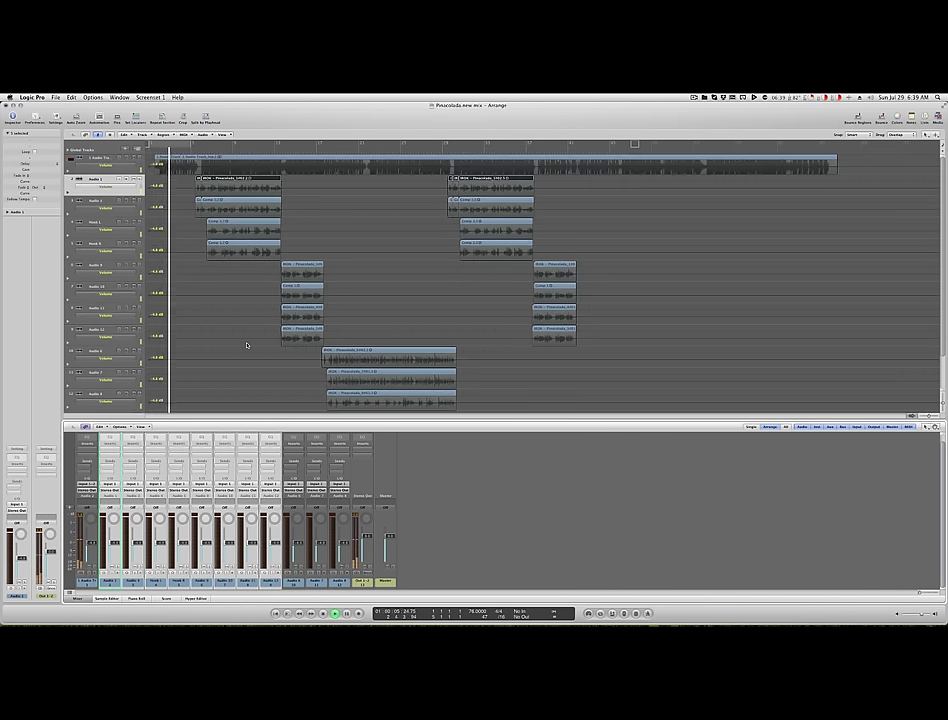
left_click_drag(346, 585, 302, 584)
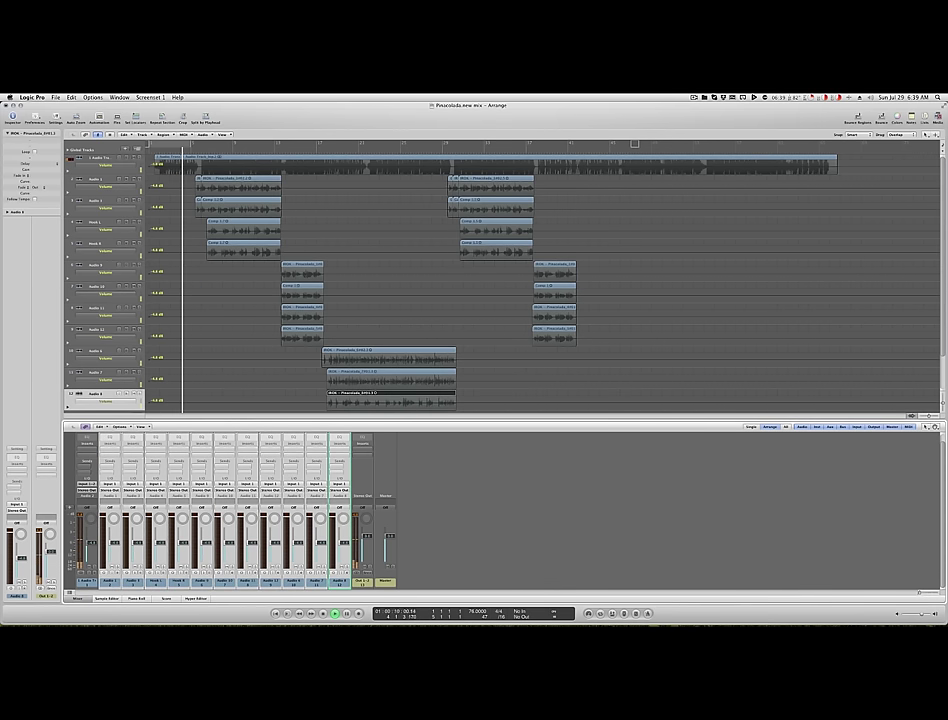
Insert a BPM Counter on the first audio track's channel and clear the vocal channel selection by selecting Out 1-2
left_click(95, 452)
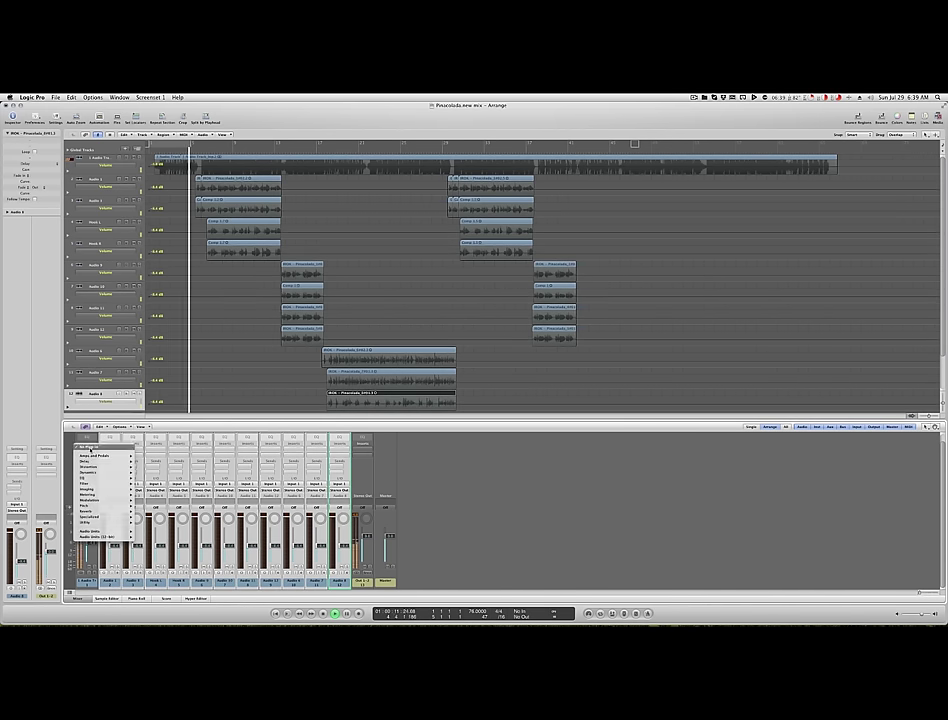
mouse_move(109, 471)
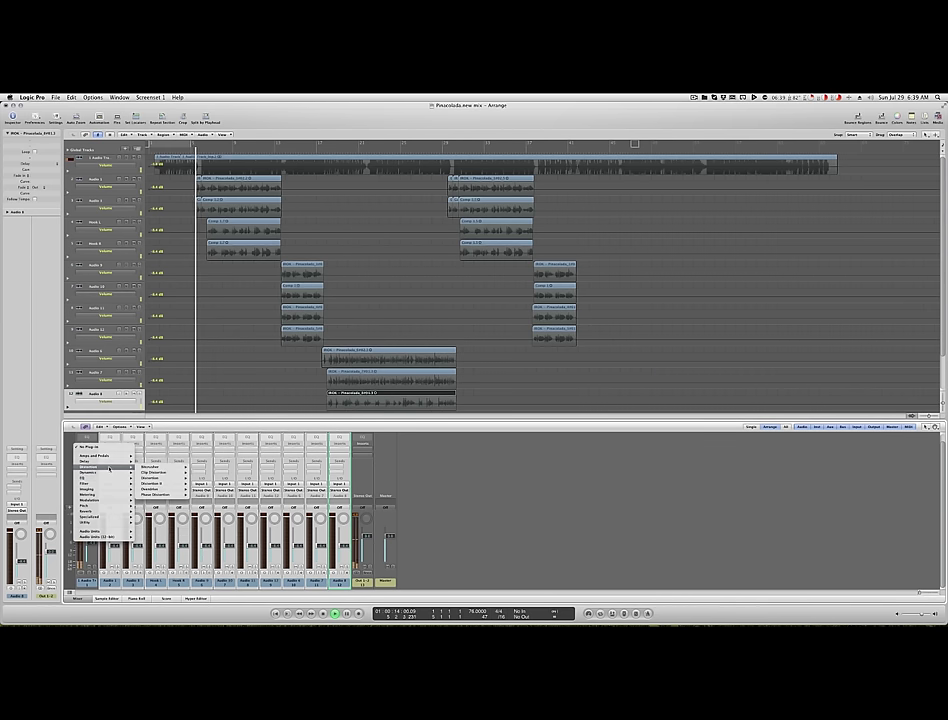
mouse_move(111, 495)
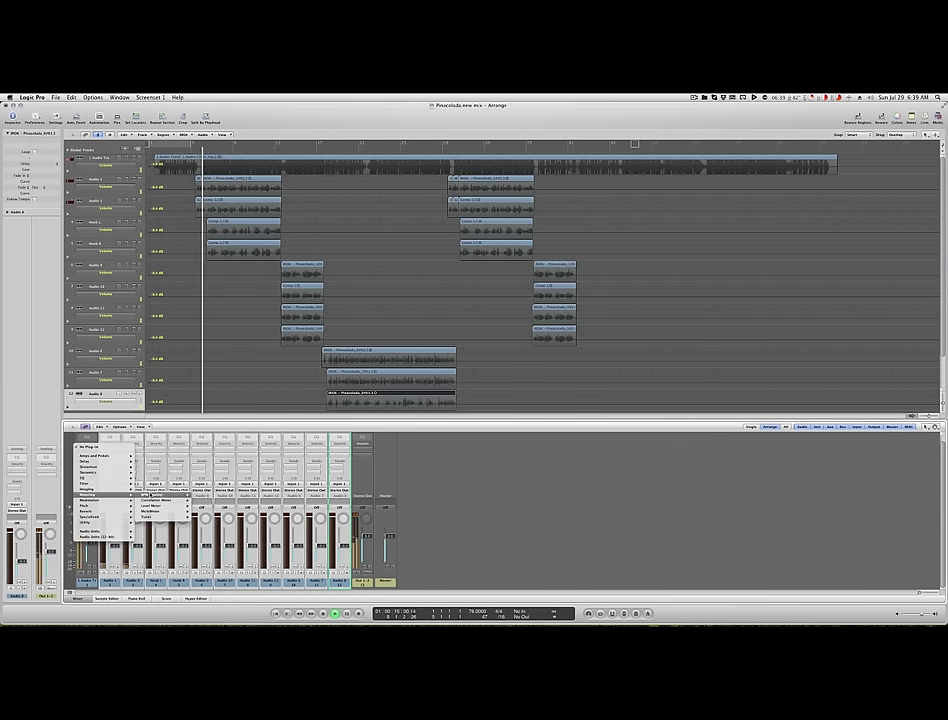
left_click(152, 495)
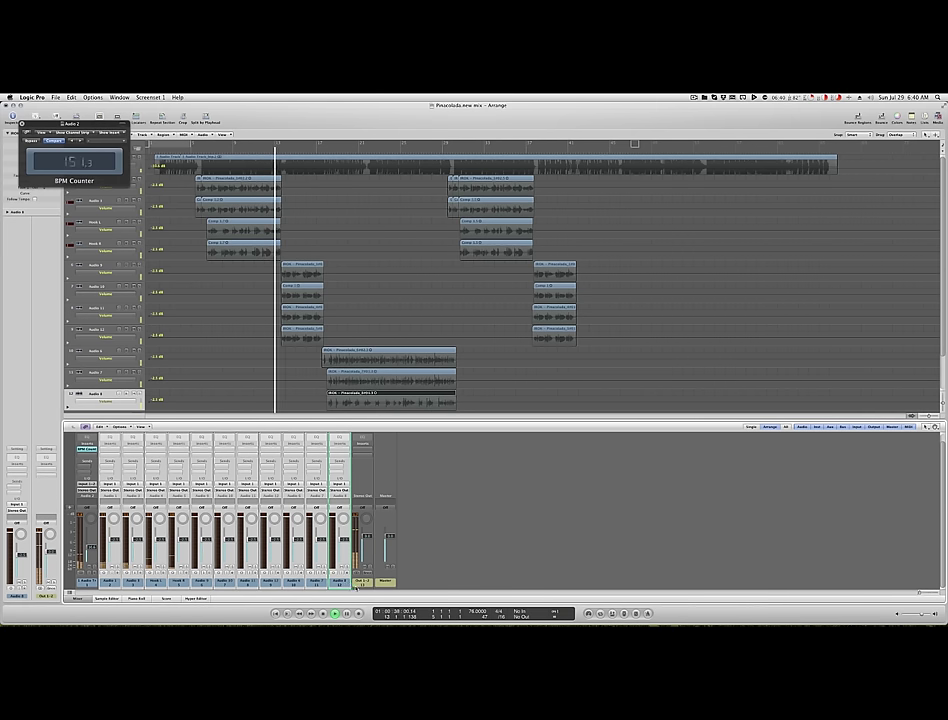
left_click(357, 583)
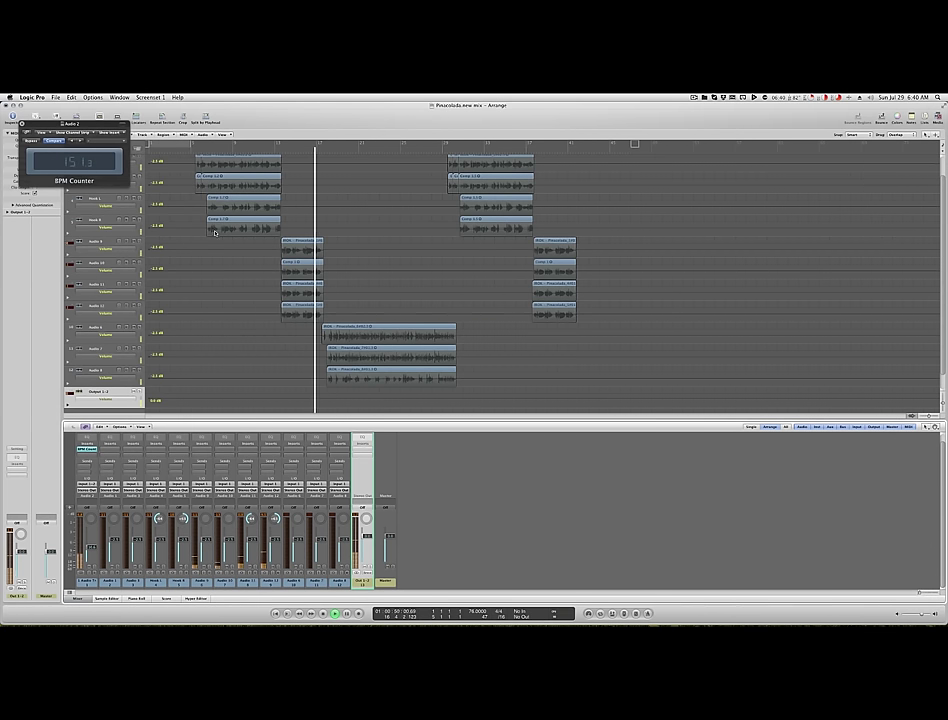
Hide the track automation and colour the Hook L, Hook R, Audio 11 and Audio 12 regions yellow, moving the colour palette clear of them
scroll(218, 215, "up", 2)
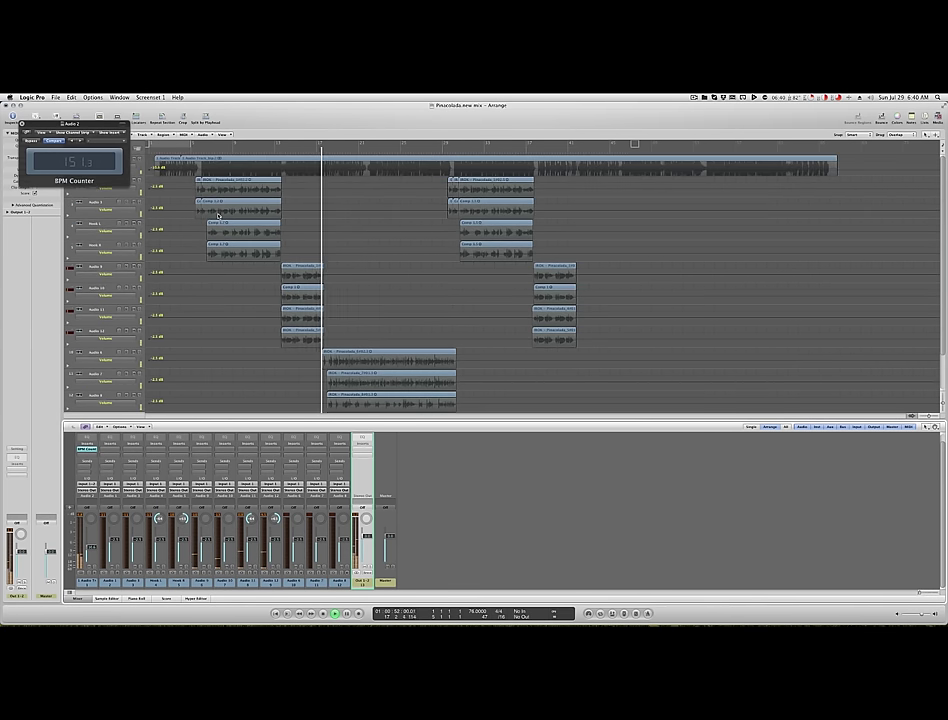
key("a")
left_click_drag(198, 227, 527, 255)
left_click_drag(268, 317, 540, 336)
key("alt+c")
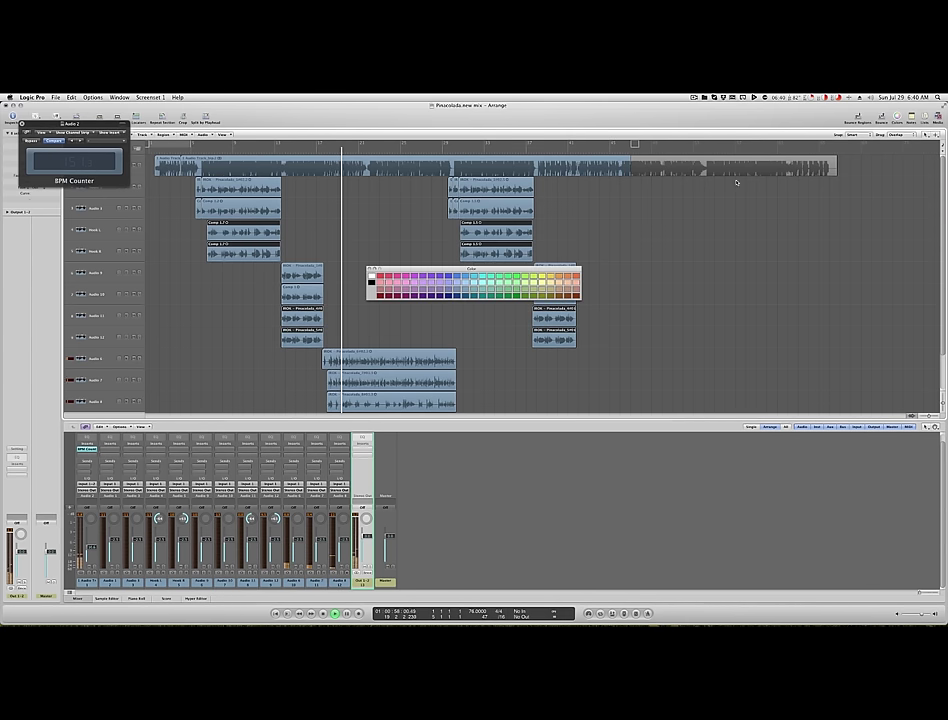
left_click(541, 279)
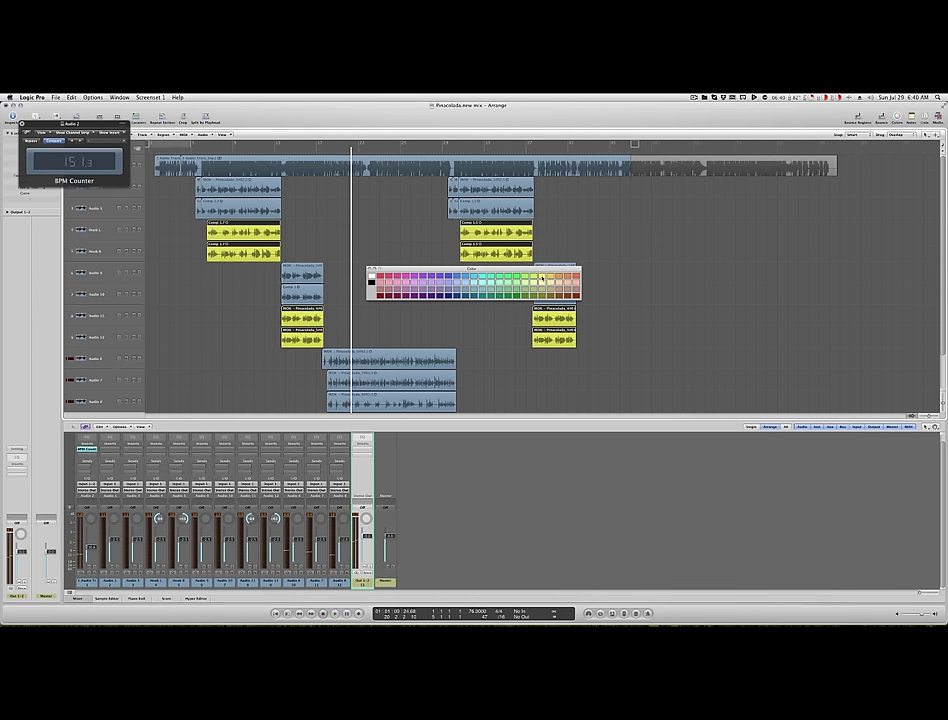
left_click_drag(400, 271, 705, 292)
Review the Hook L, Hook R, Audio 11 and Audio 12 tracks one by one with their channel strips
left_click(90, 237)
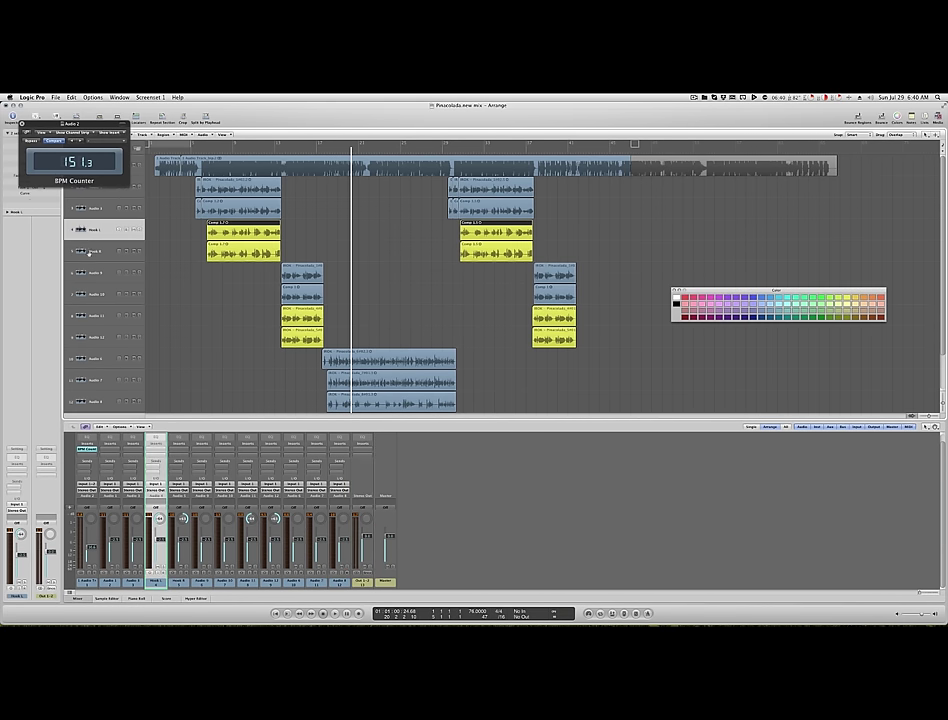
left_click(90, 251)
left_click(96, 321)
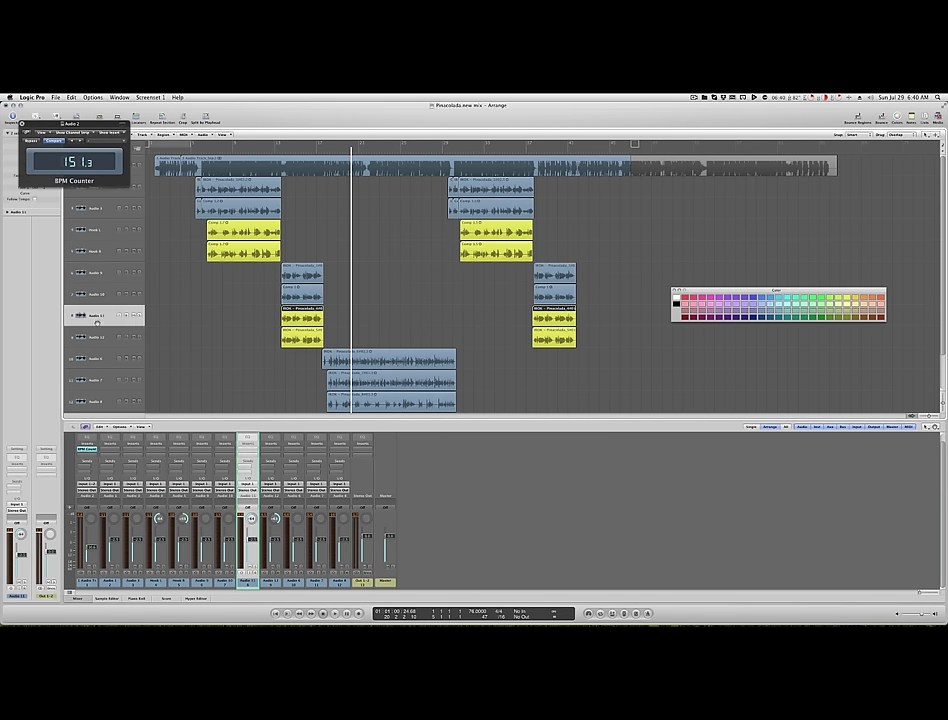
left_click(95, 336)
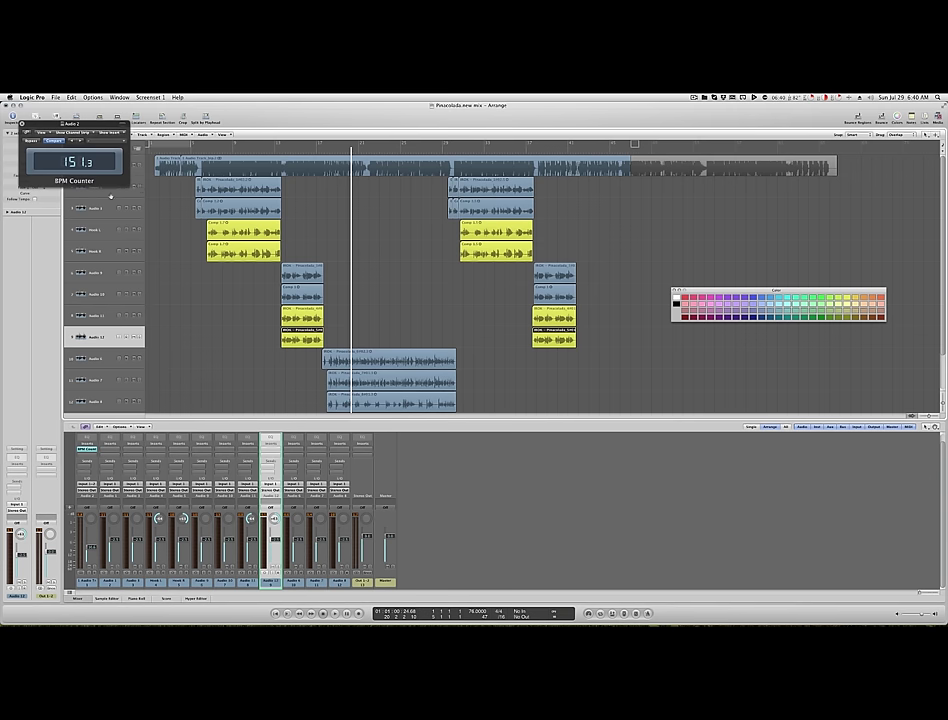
Colour the regions on the Audio 1 and Audio 9 tracks orange
left_click_drag(168, 186, 536, 201)
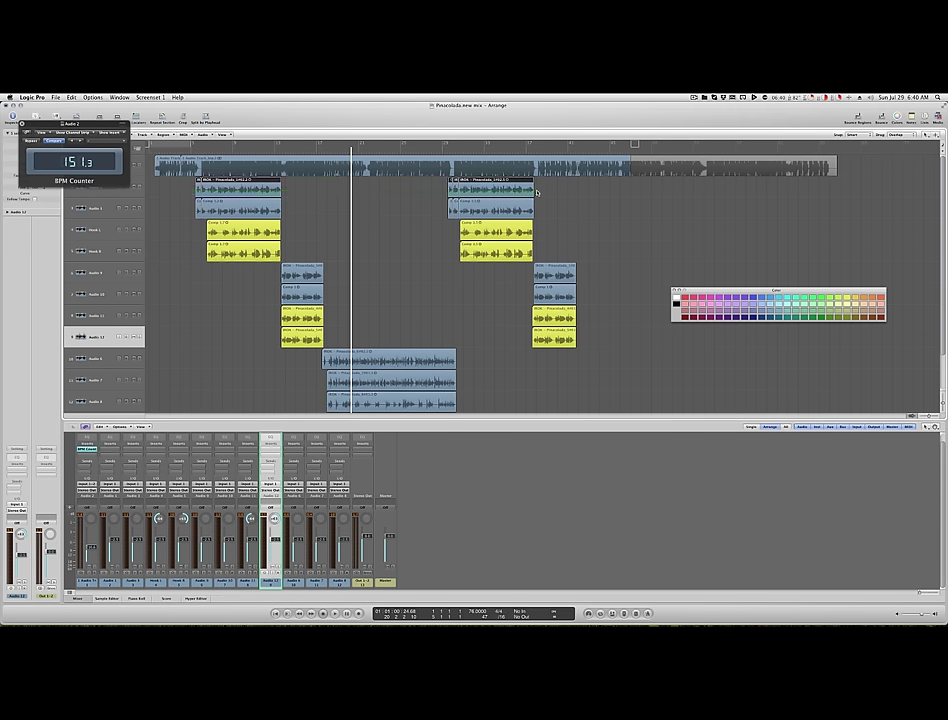
left_click_drag(586, 269, 278, 264)
left_click(873, 298)
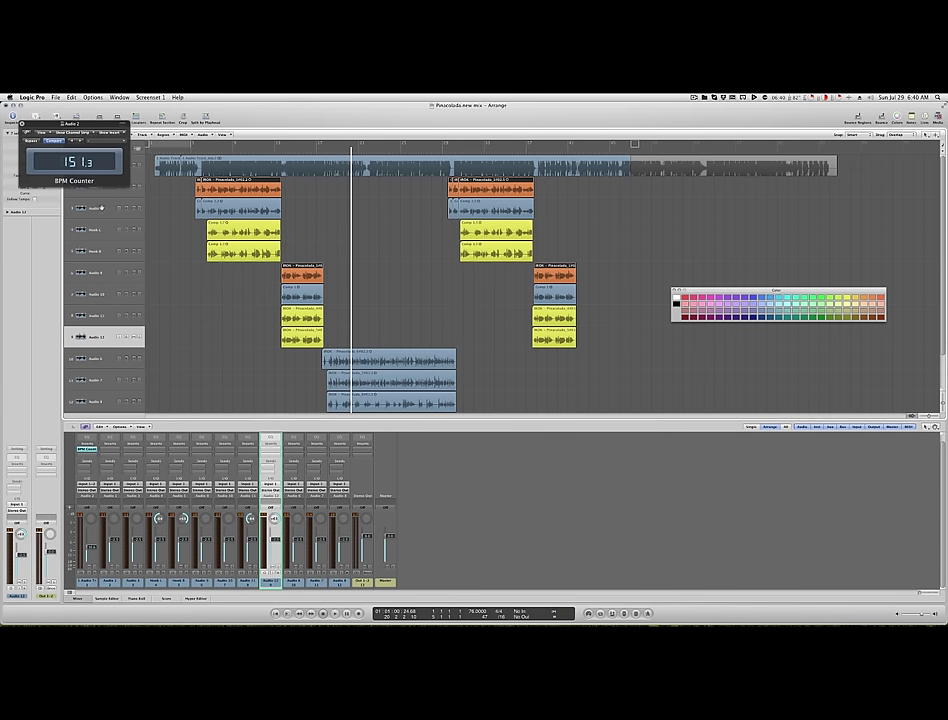
Pan Audio 3 and Audio 10 slightly off centre and lower the volume of both channels together
left_click(101, 208)
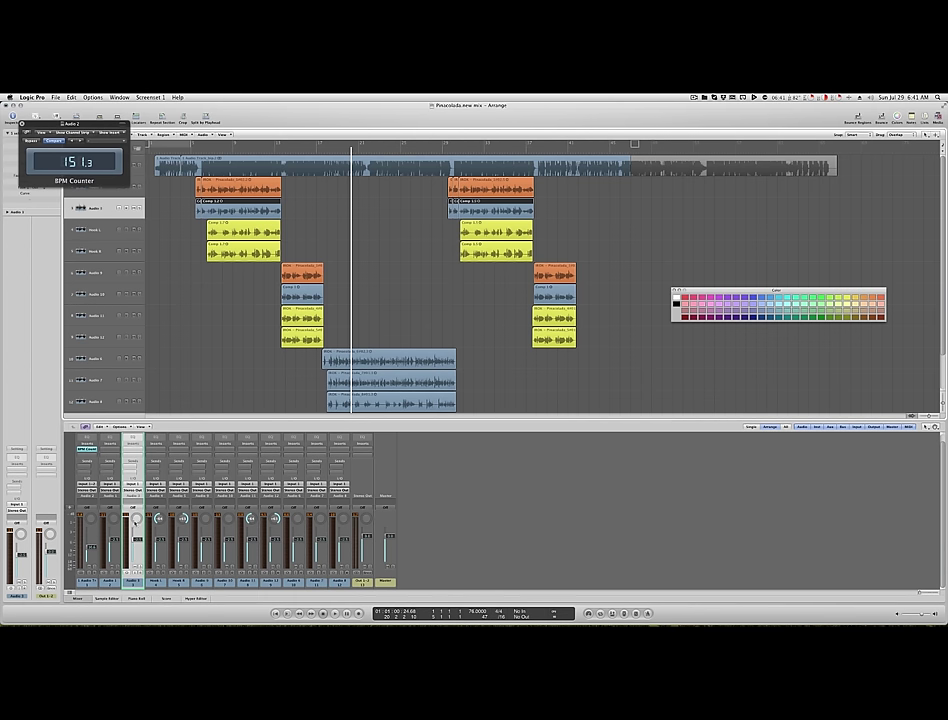
left_click_drag(135, 523, 135, 513)
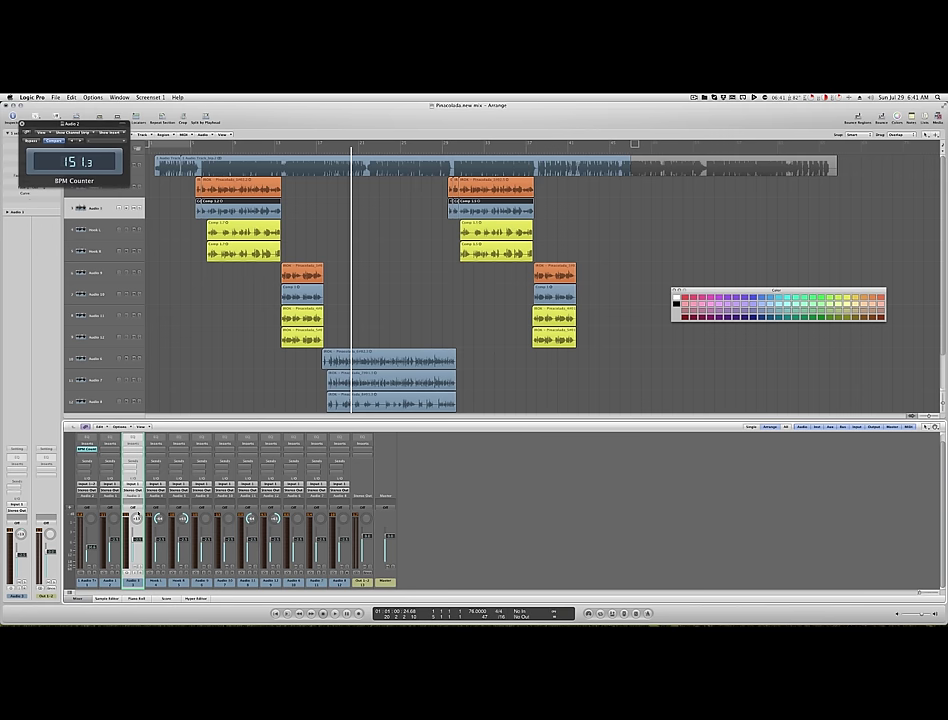
left_click(86, 297)
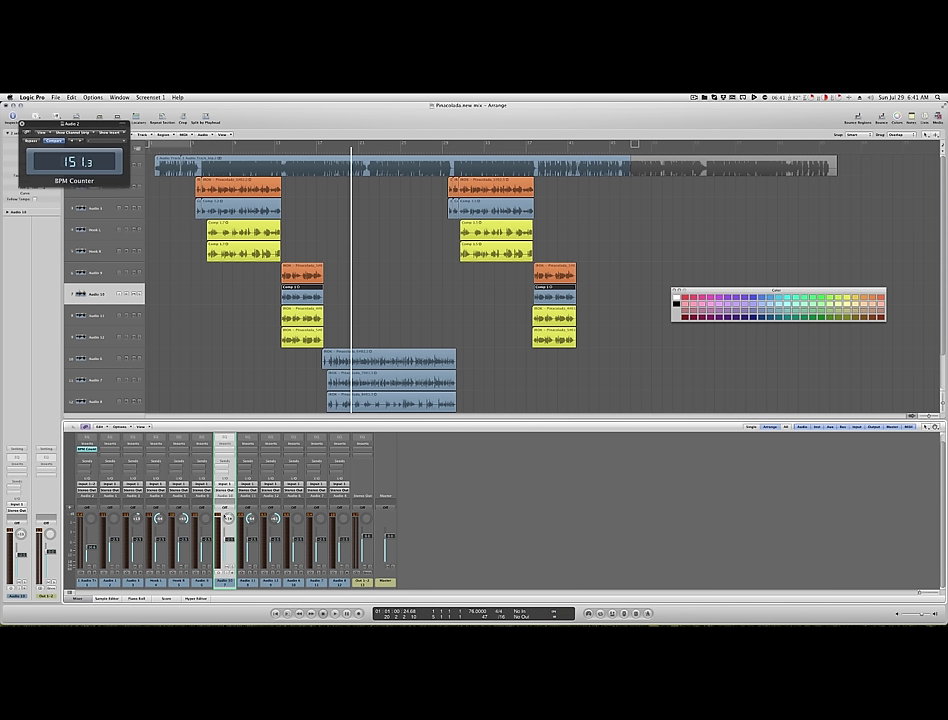
left_click(136, 584)
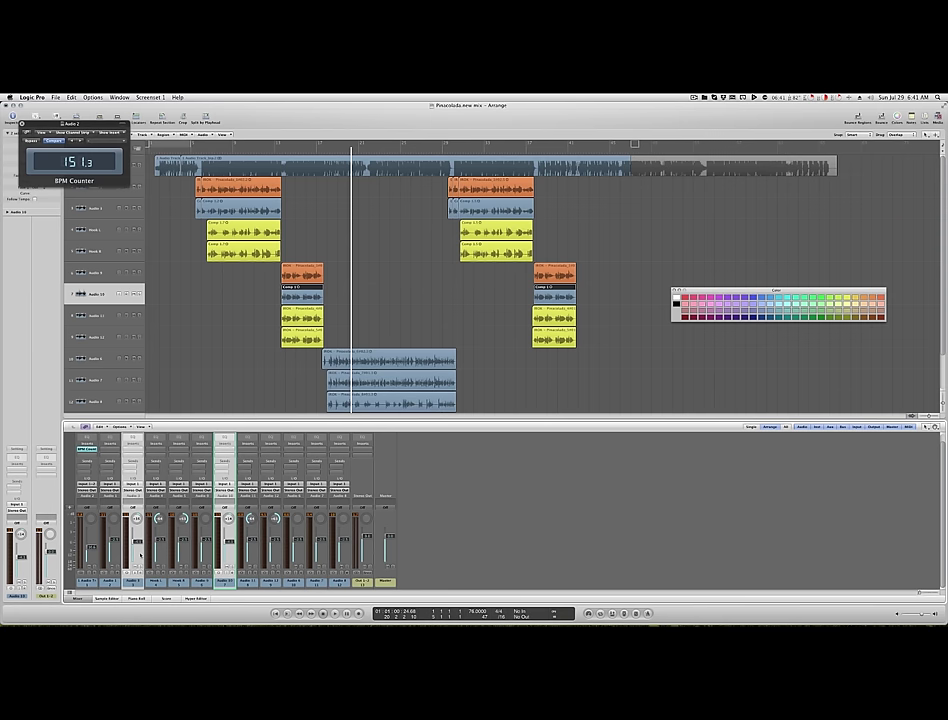
Move the BPM Counter clear of the track list and go over the hook vocal regions from Audio 1 down to Audio 12
left_click(168, 199)
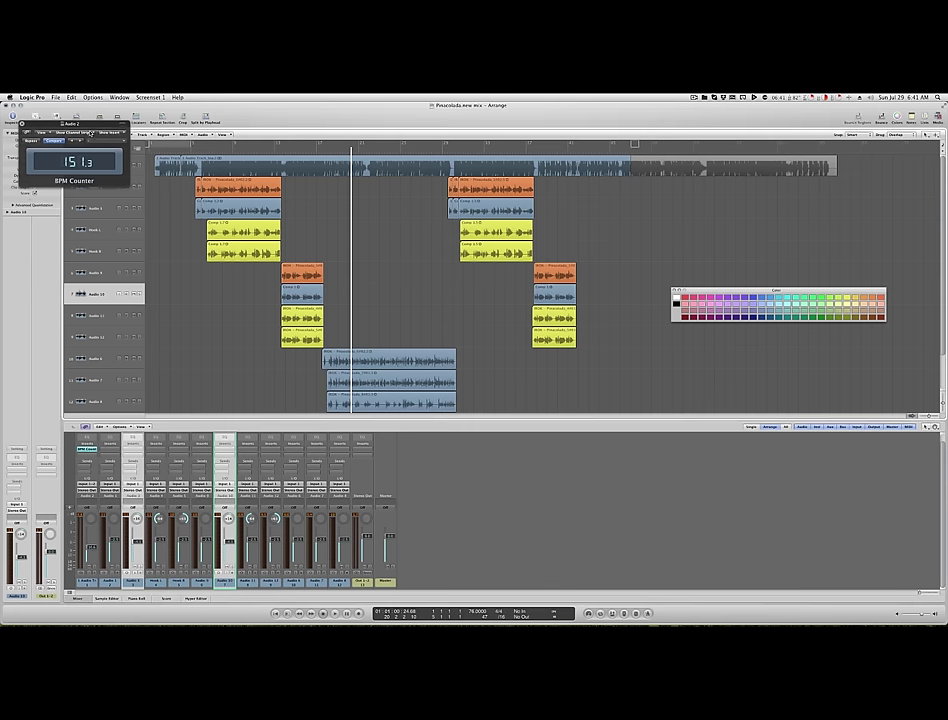
left_click_drag(90, 127, 782, 322)
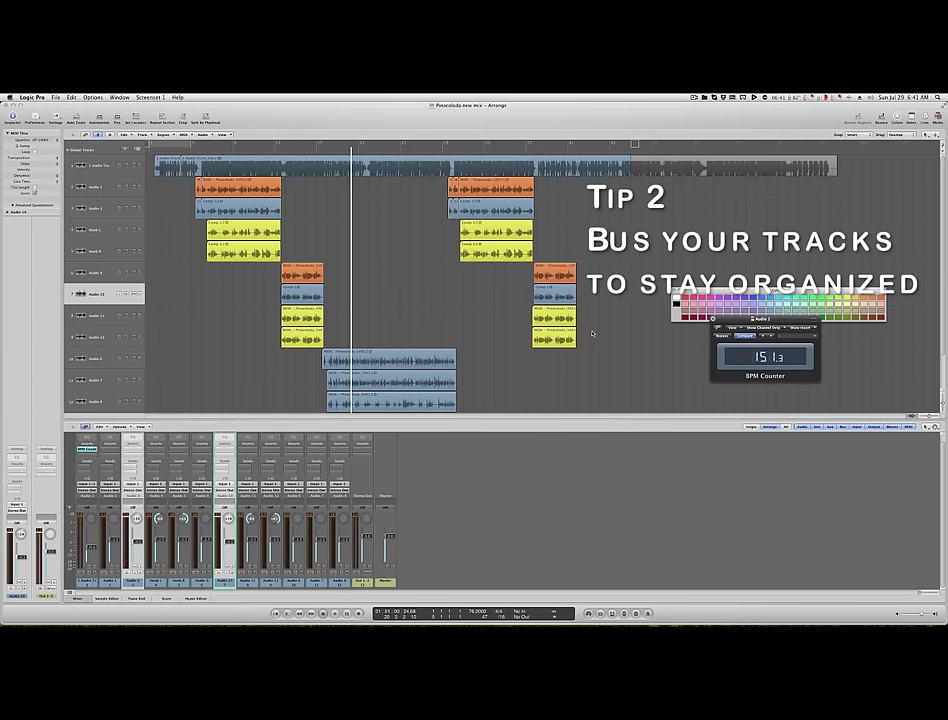
left_click_drag(592, 332, 180, 182)
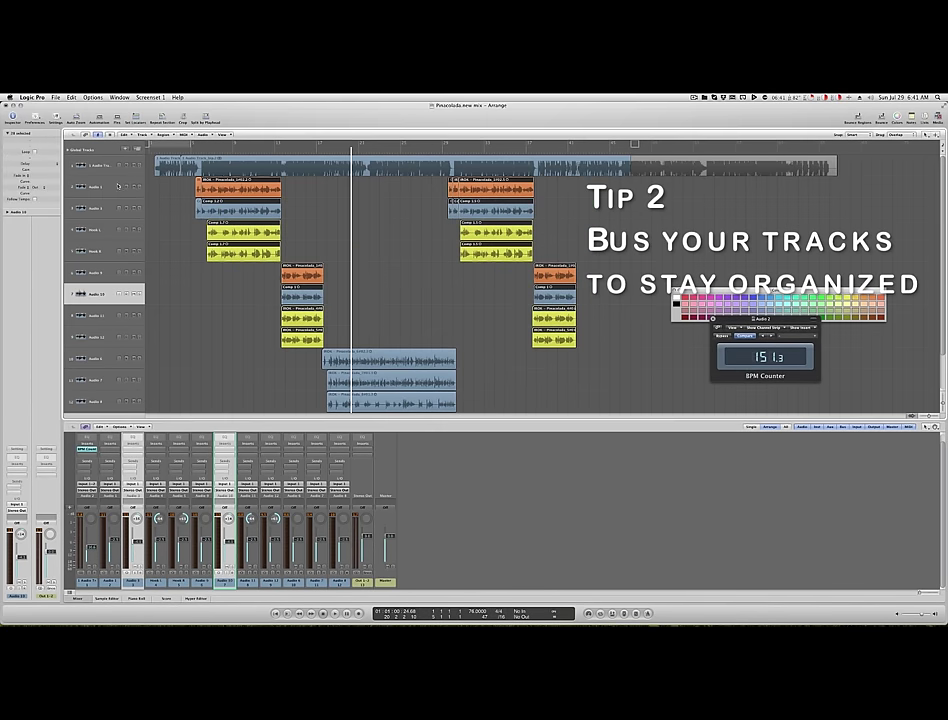
left_click(189, 333)
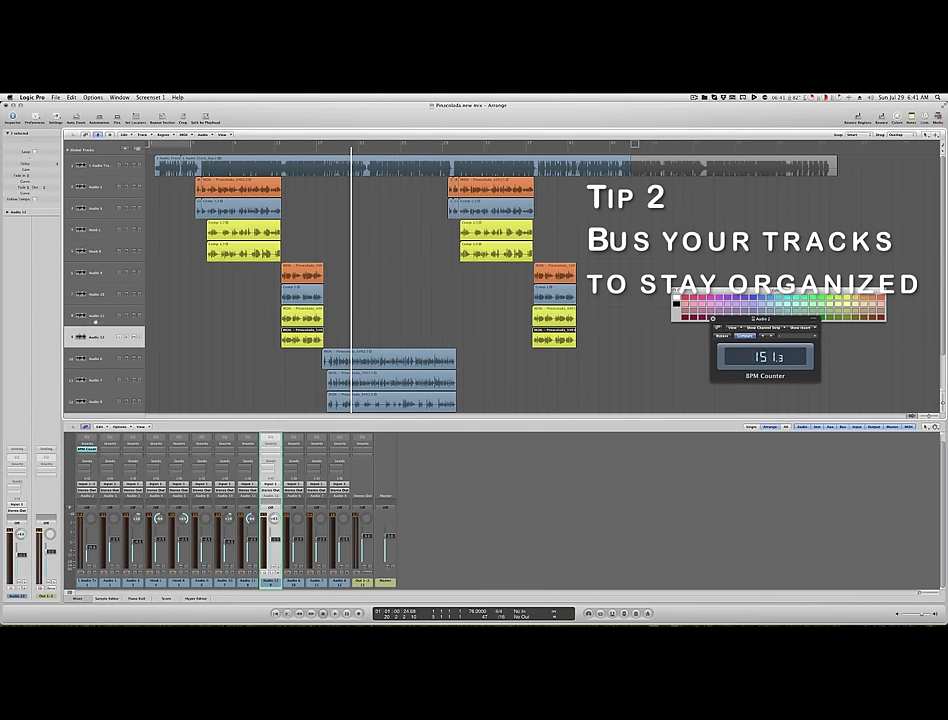
left_click(294, 585)
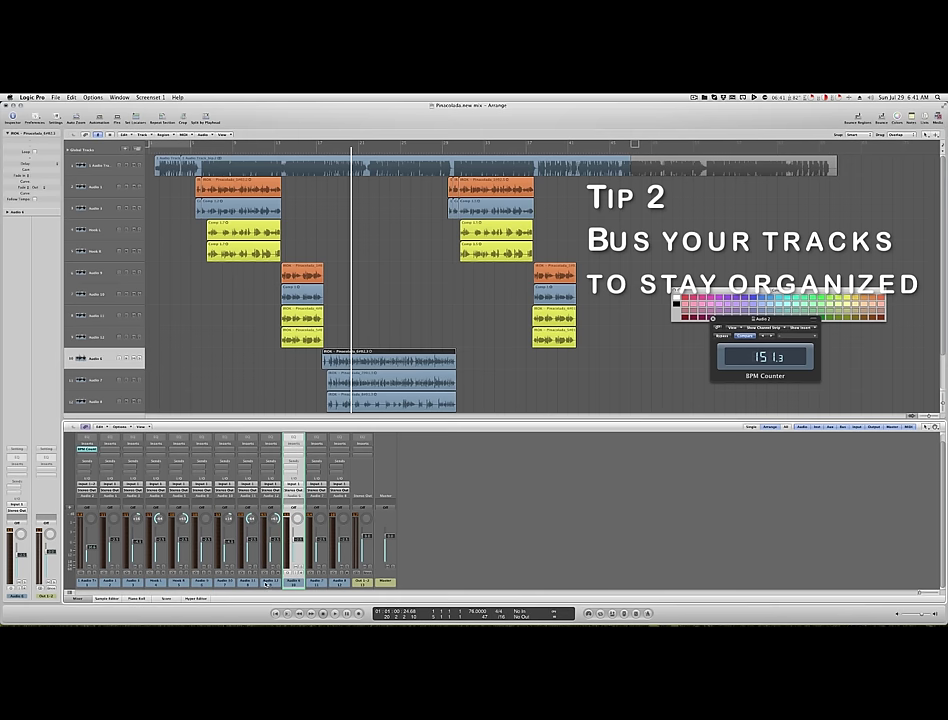
Route the outputs of the hook channels from Audio 1 through Audio 12 to Bus 1 and name the new aux channel Hook
left_click_drag(268, 584, 117, 581)
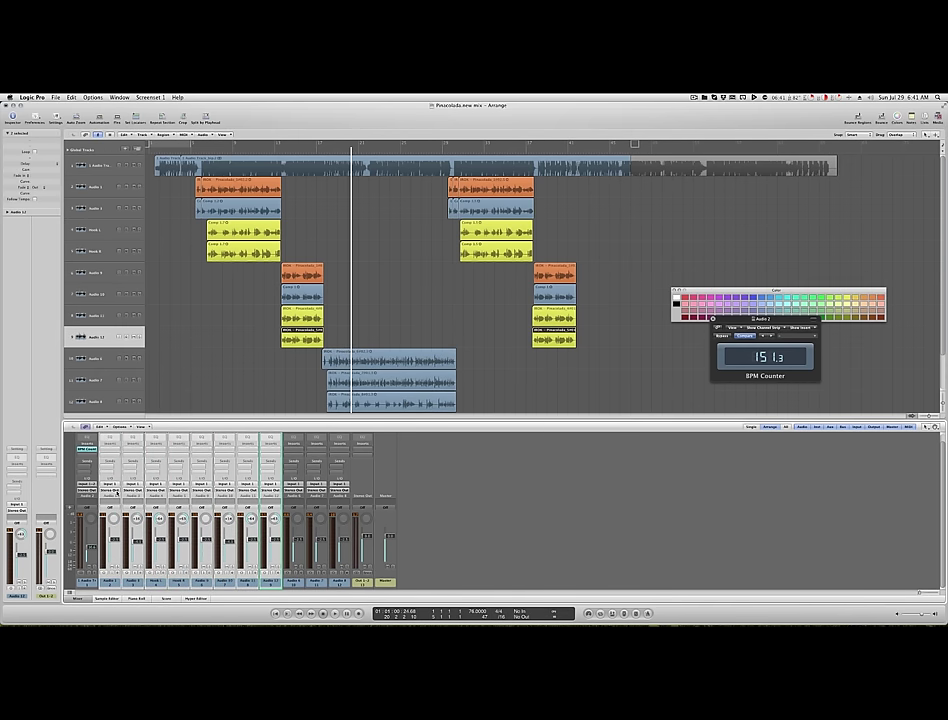
left_click(117, 495)
mouse_move(118, 514)
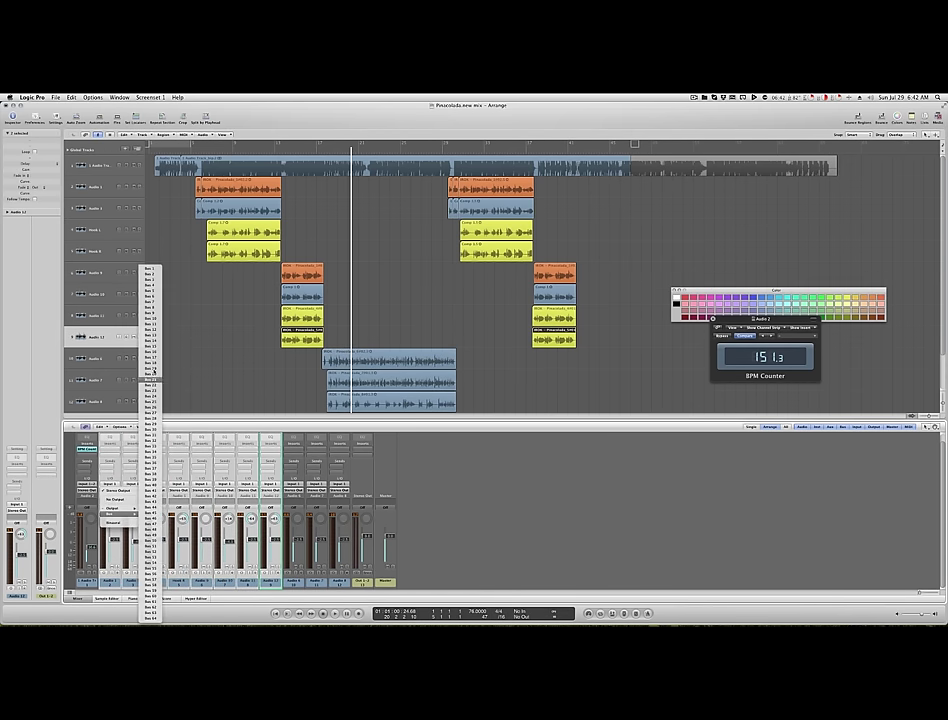
left_click(157, 269)
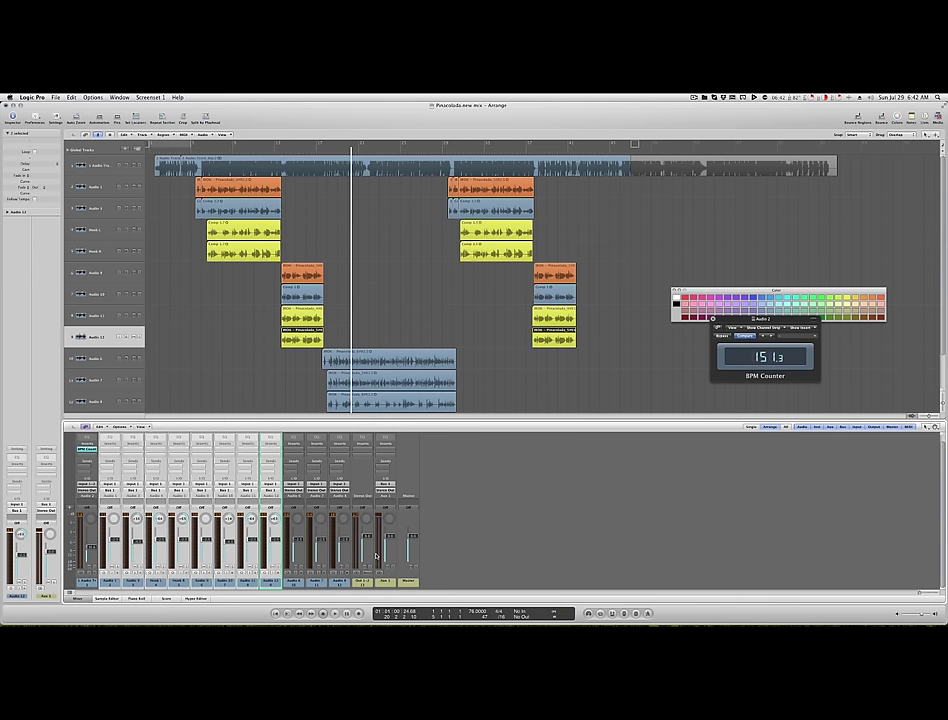
double_click(386, 582)
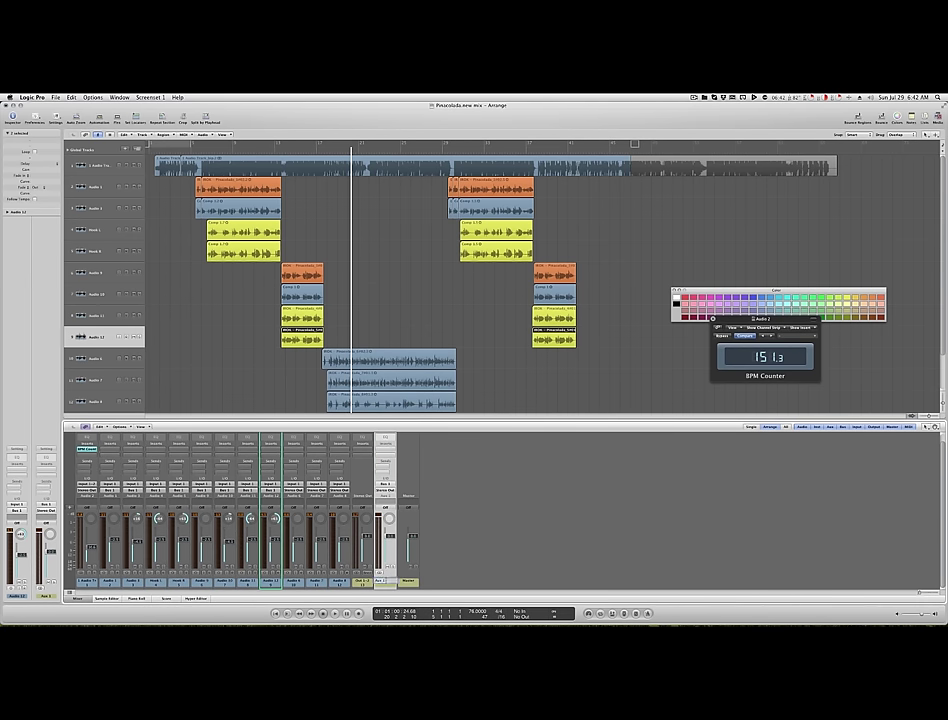
type("Hook")
key("Return")
left_click(91, 143)
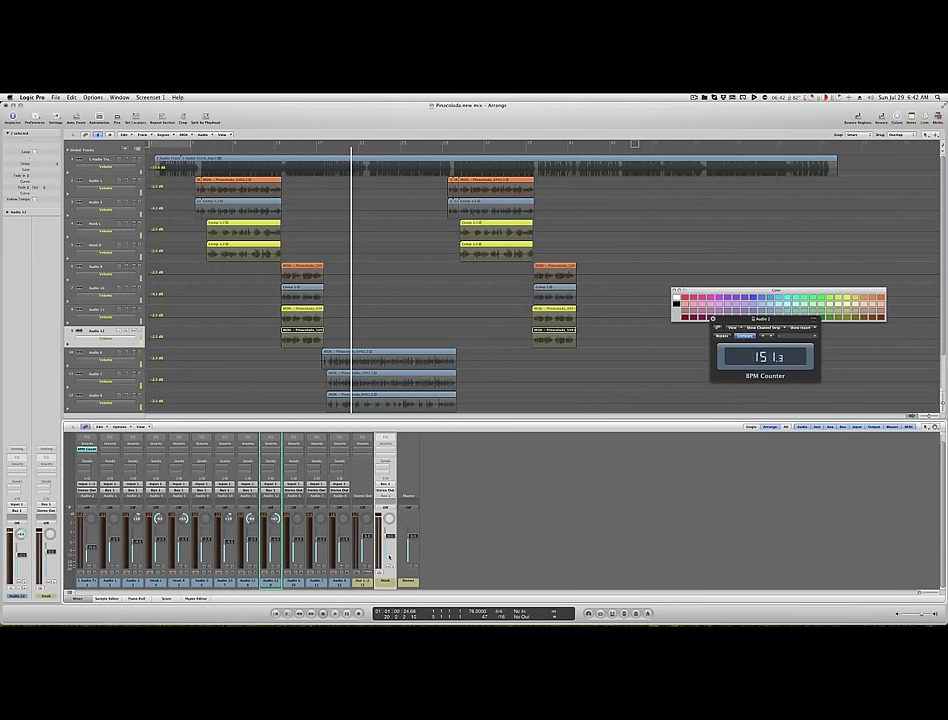
key("a")
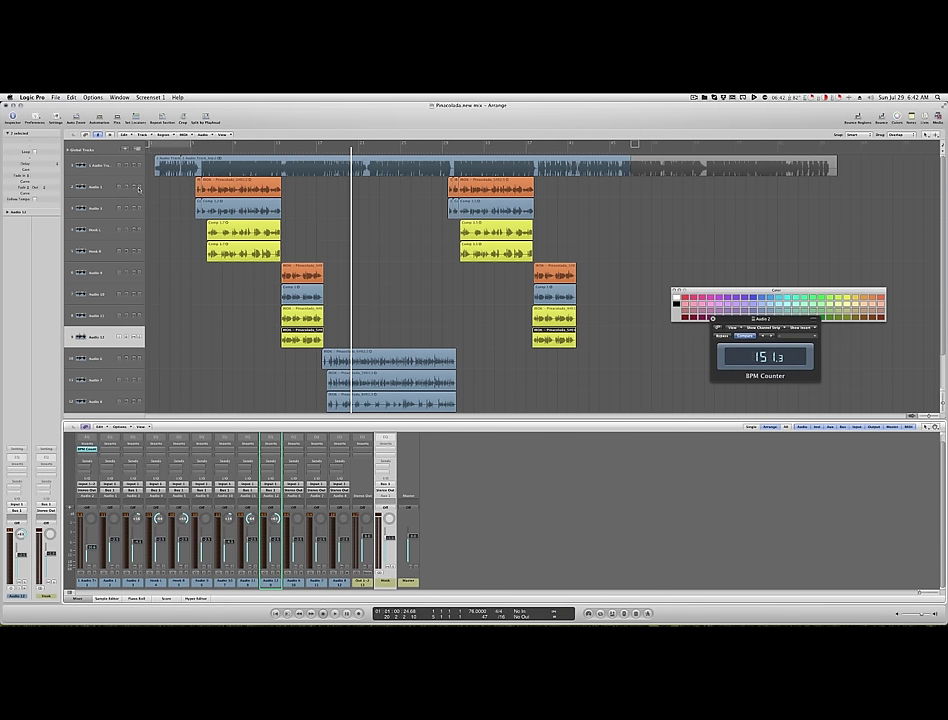
left_click(105, 188)
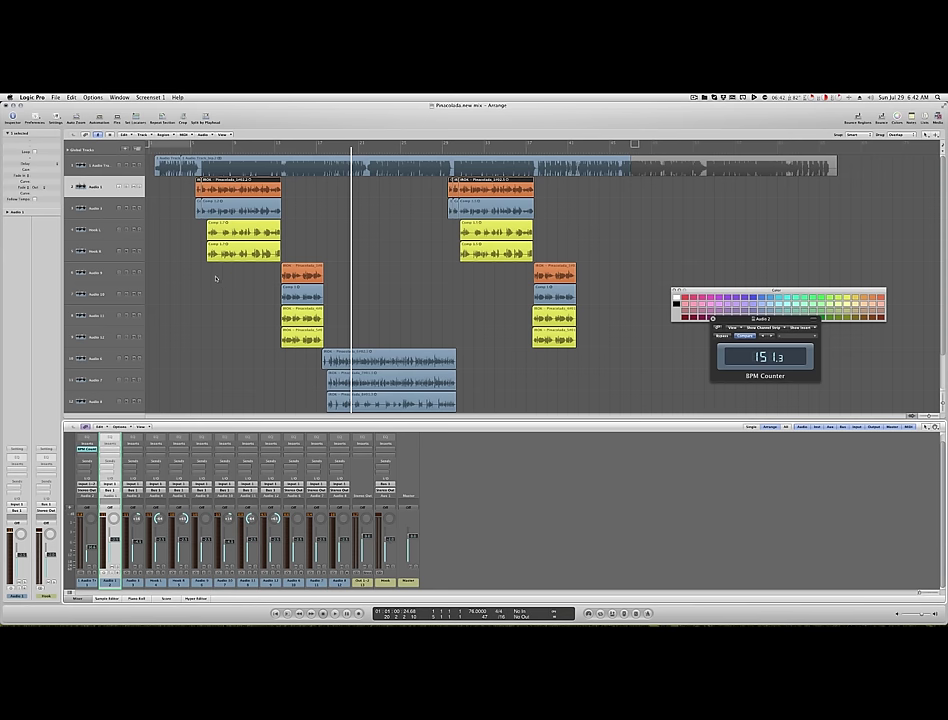
Route the outputs of Audio 6, Audio 7 and Audio 8 to Bus 2 and name its new aux channel verse
scroll(214, 277, "down", 2)
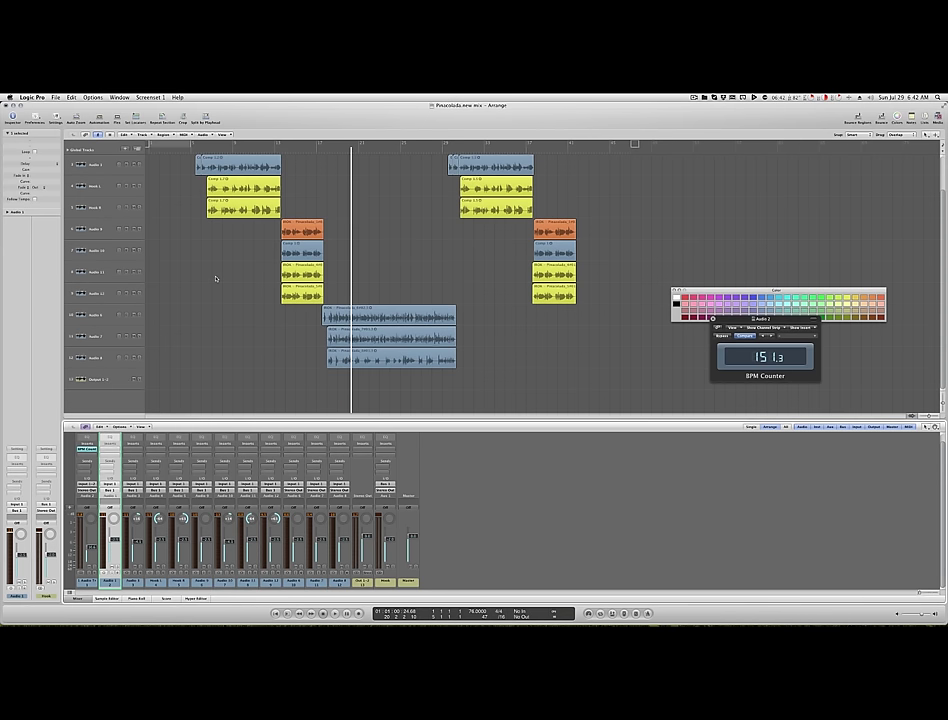
left_click(89, 316)
left_click(93, 337, "shift")
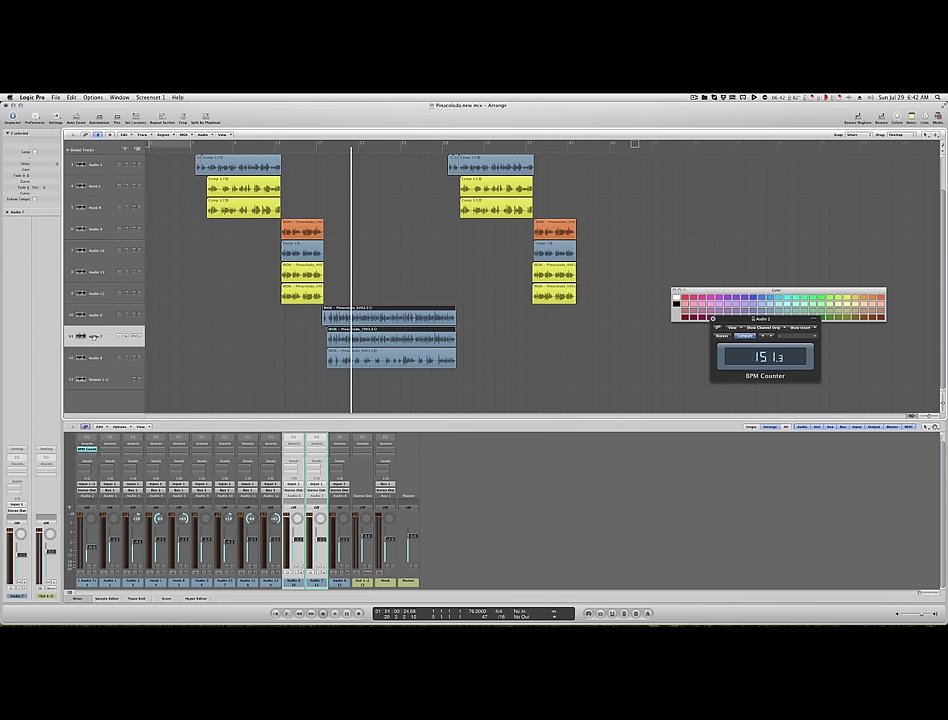
left_click(93, 357, "shift")
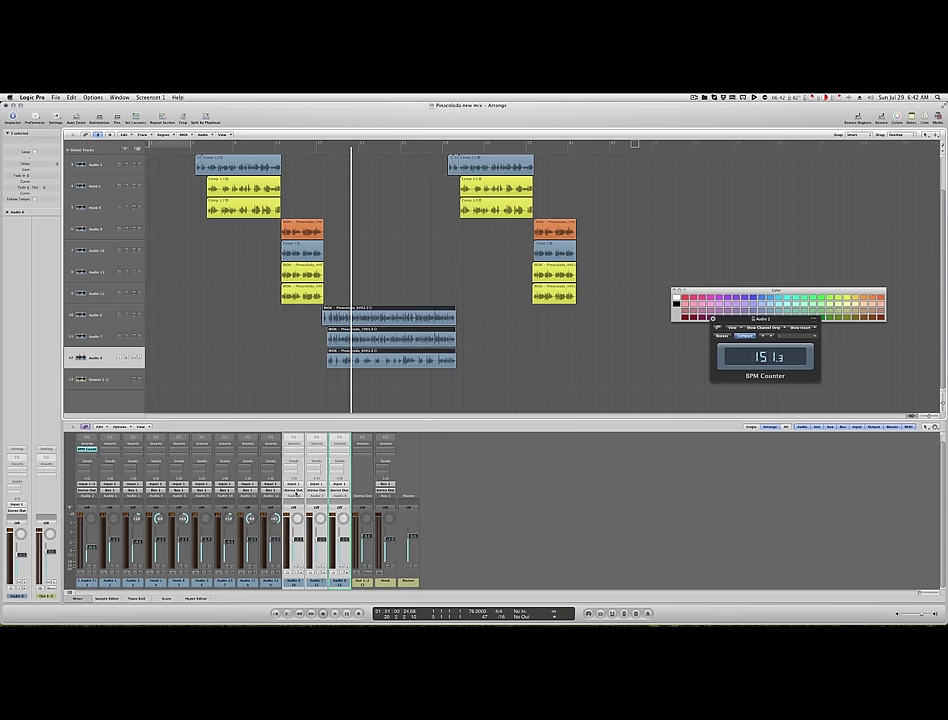
left_click(293, 491)
mouse_move(305, 513)
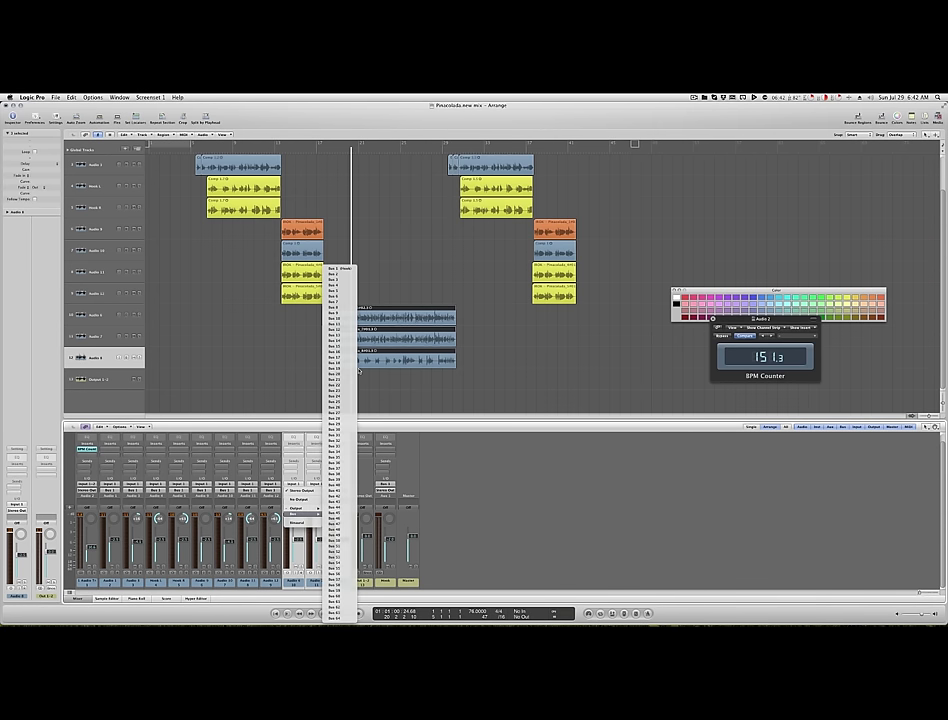
left_click(350, 290)
left_click(405, 584)
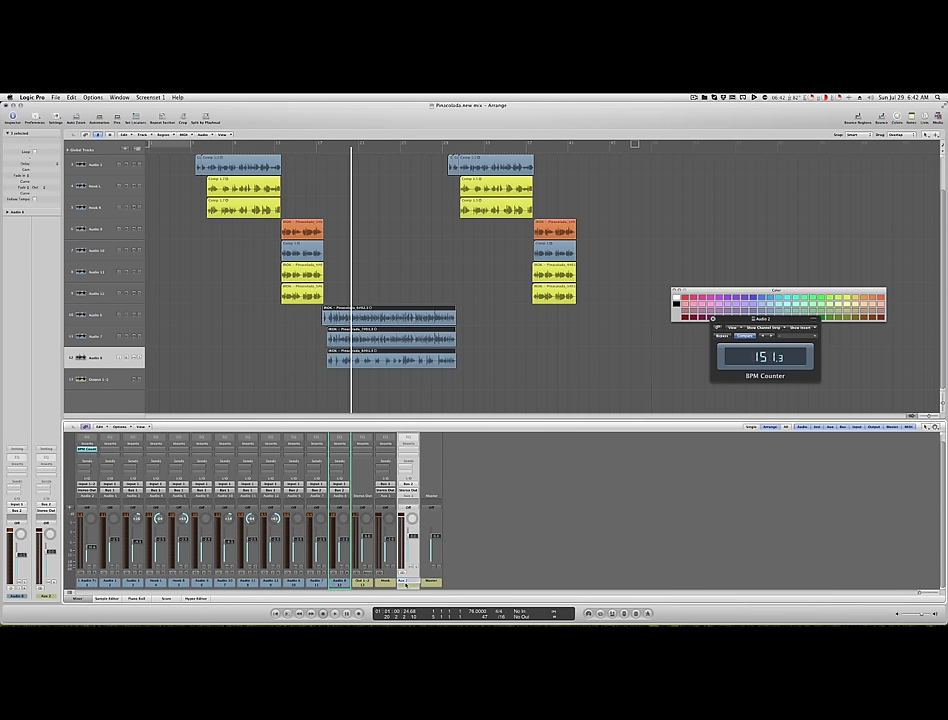
type("verb")
key("Return")
Play the song from the start through the first hook and lower the Hook L and Hook R volumes together to about -7 dB
left_click(216, 330)
scroll(216, 330, "up", 2)
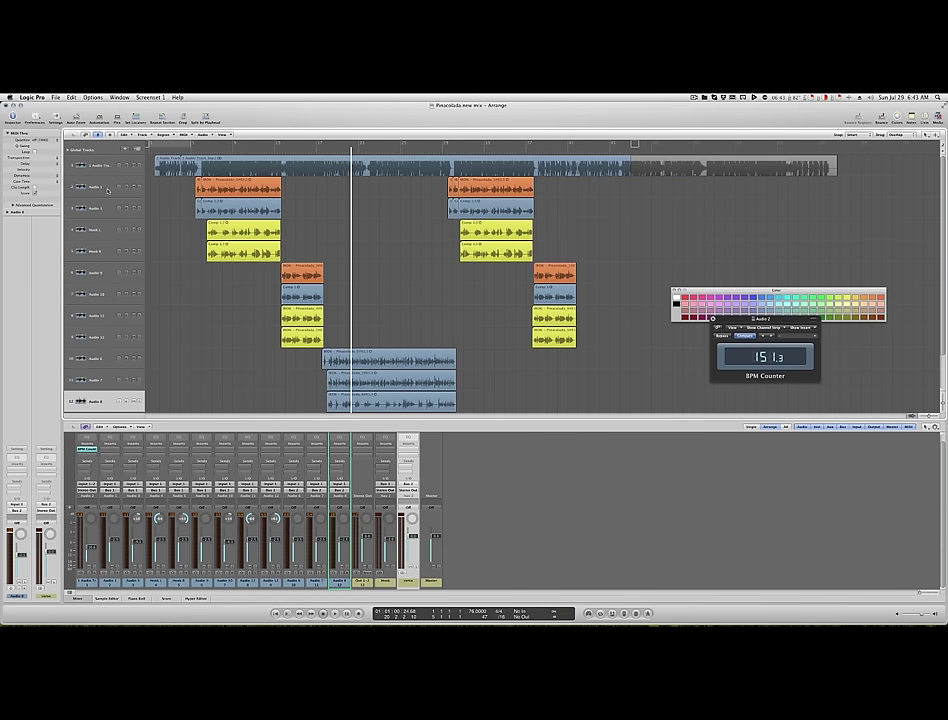
key("Return")
key("space")
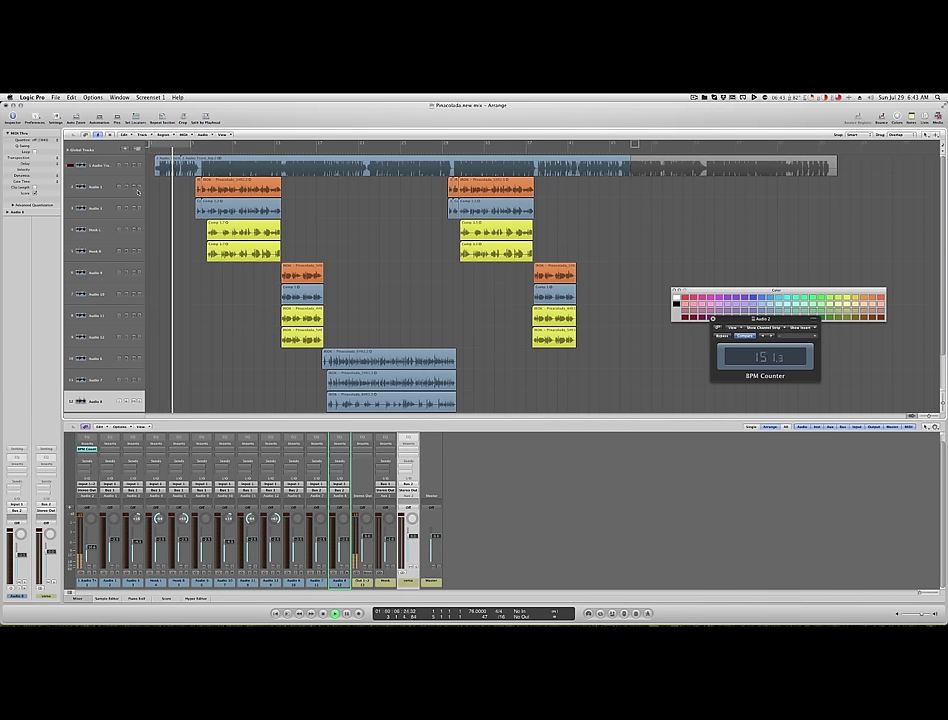
left_click(237, 192)
key("ctrl+Right")
key("ctrl+Right")
key("ctrl+Right")
key("ctrl+Right")
key("ctrl+Right")
key("ctrl+Right")
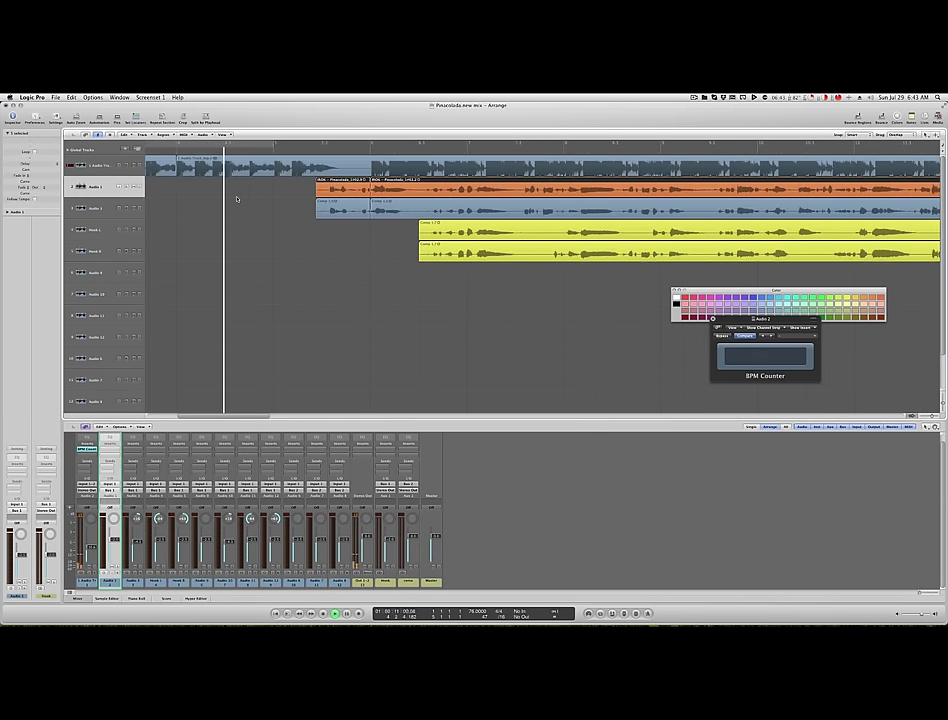
scroll(345, 211, "right", 5)
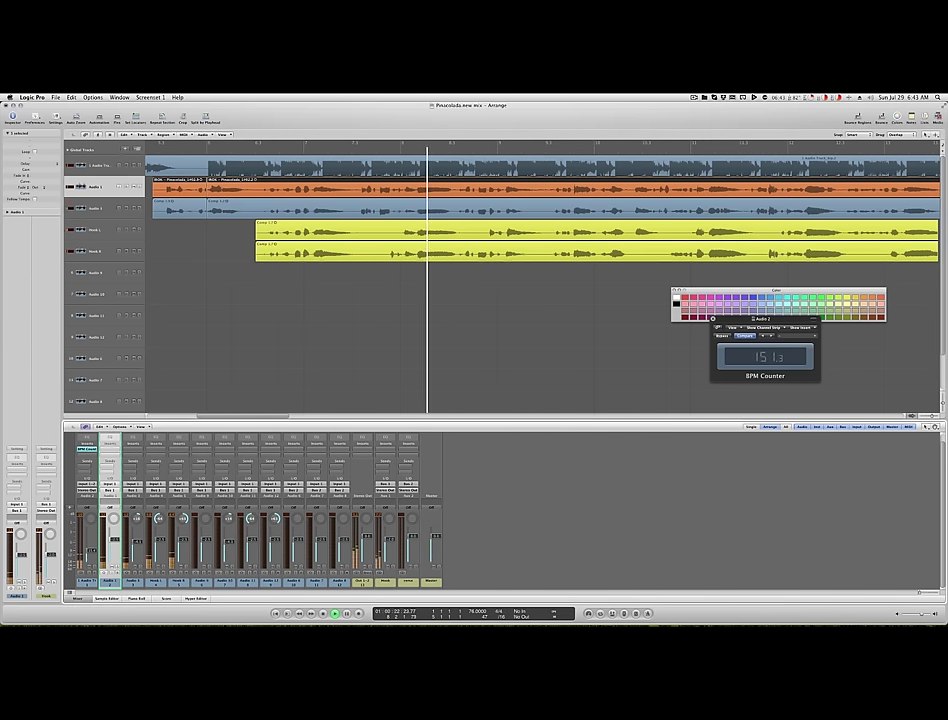
left_click_drag(179, 580, 157, 578)
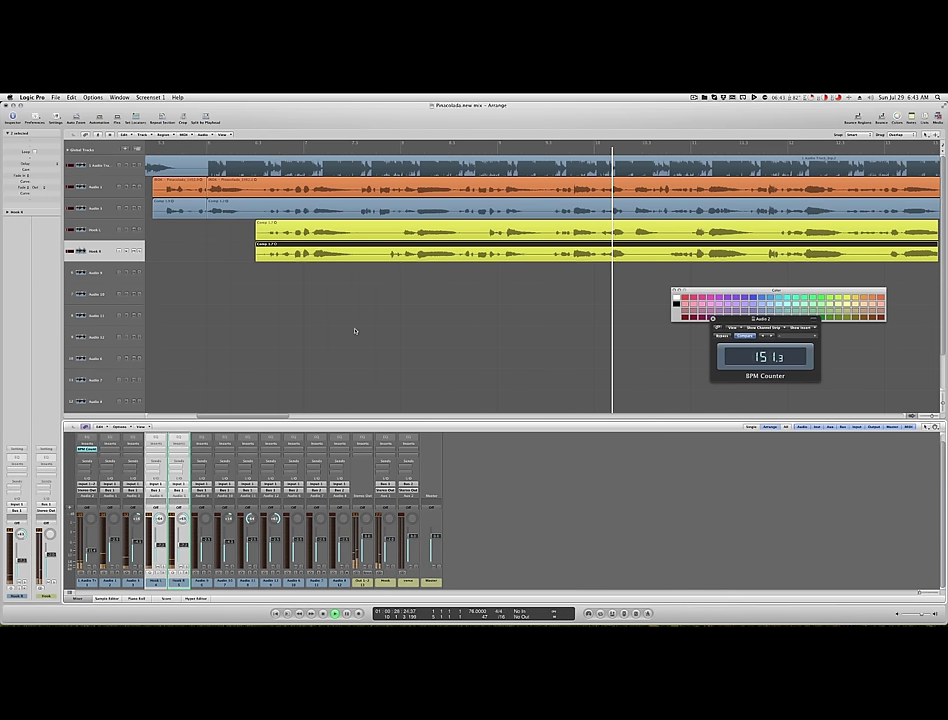
Enlarge the track height for editing the hook vocals and move the colour palette and BPM Counter down over the empty mixer area
key("ctrl+Left")
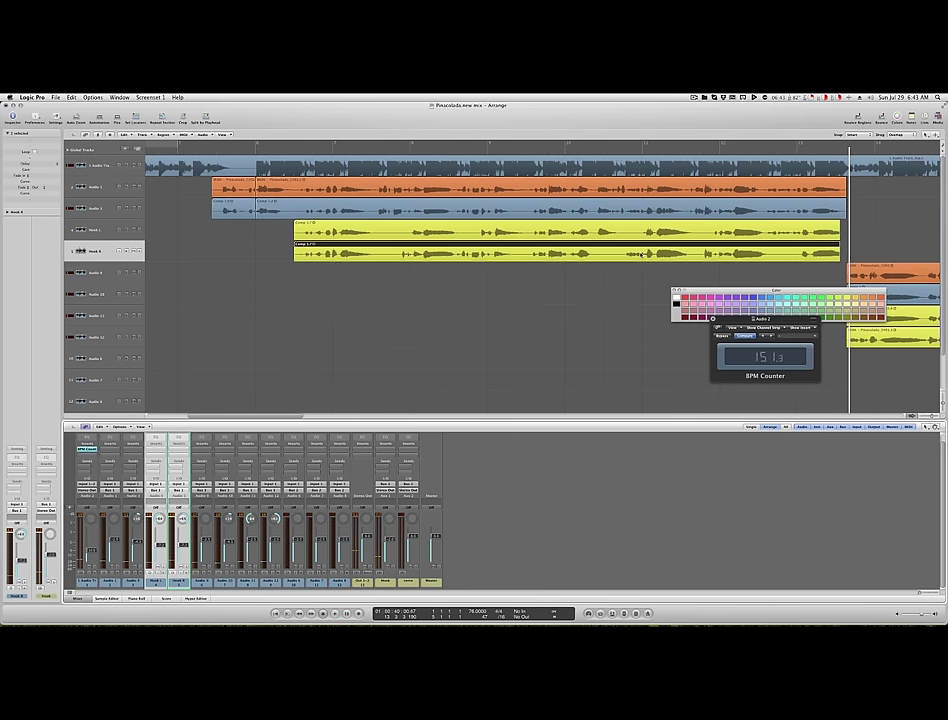
key("ctrl+Down")
key("ctrl+Down")
key("ctrl+Down")
key("ctrl+Down")
key("ctrl+Down")
key("ctrl+Down")
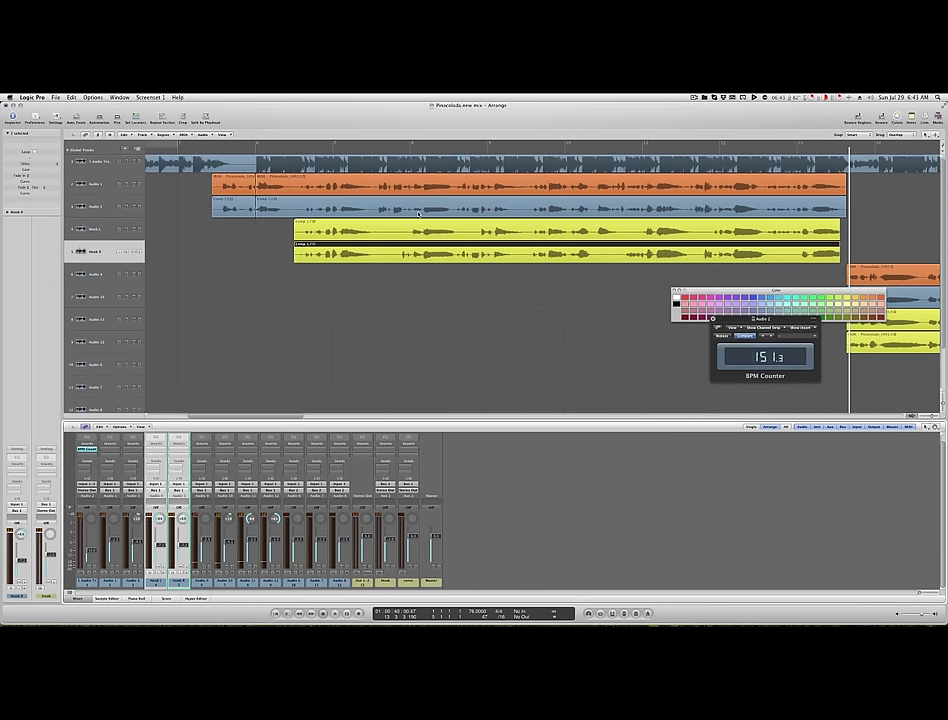
scroll(418, 213, "up", 3)
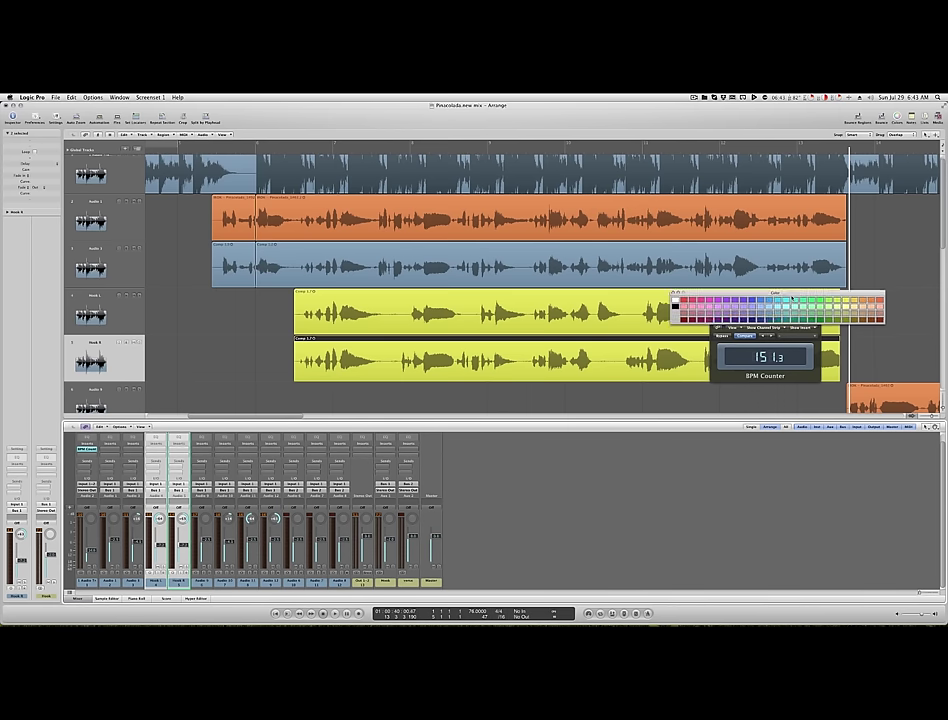
left_click_drag(796, 290, 764, 523)
left_click_drag(766, 321, 722, 449)
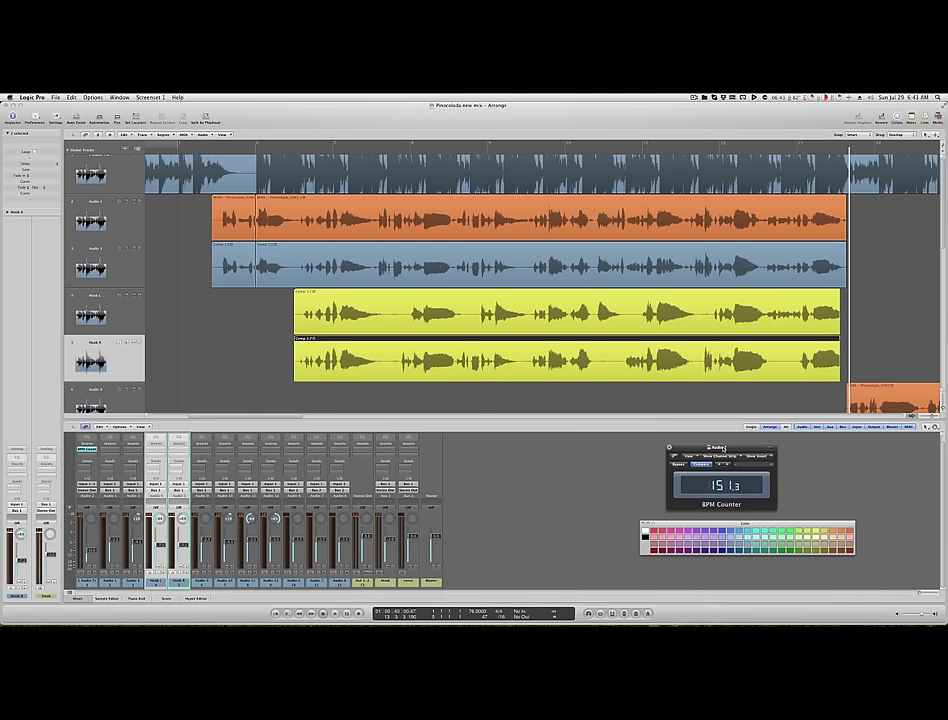
Delete the quiet section across Audio 1, Audio 3, Hook L and Hook R just before the Hook L and Hook R vocals enter
left_click(213, 214)
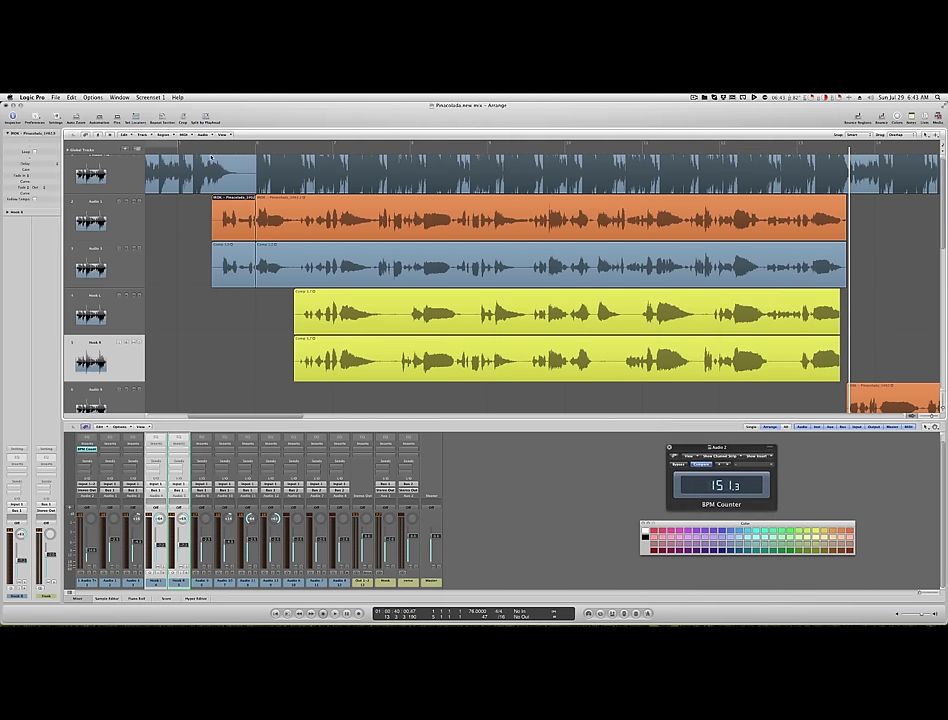
left_click_drag(211, 153, 212, 196)
scroll(440, 210, "right", 5)
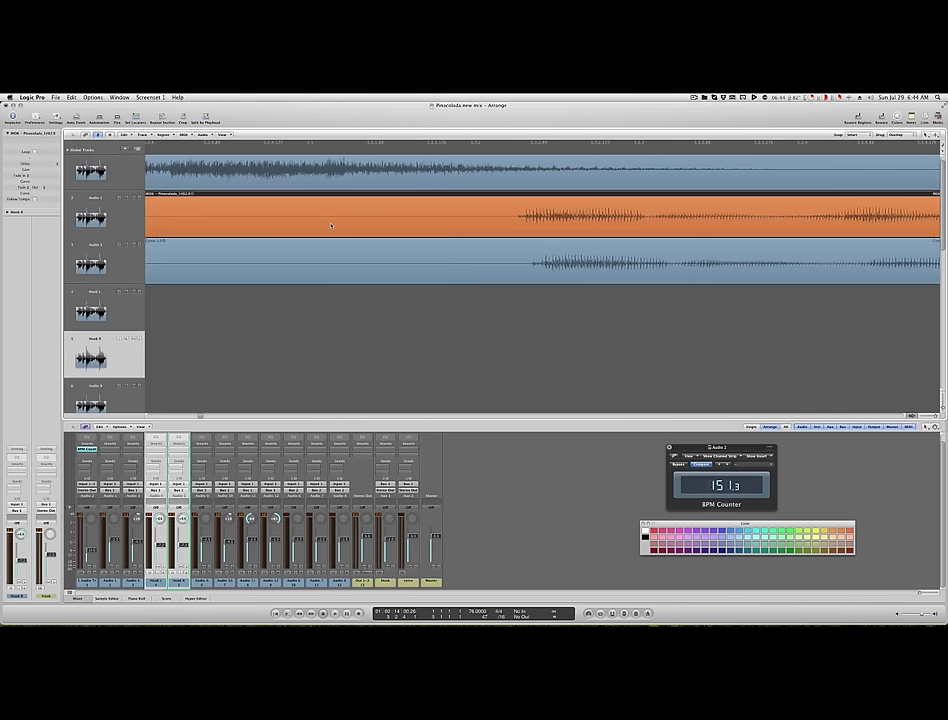
scroll(440, 210, "right", 8)
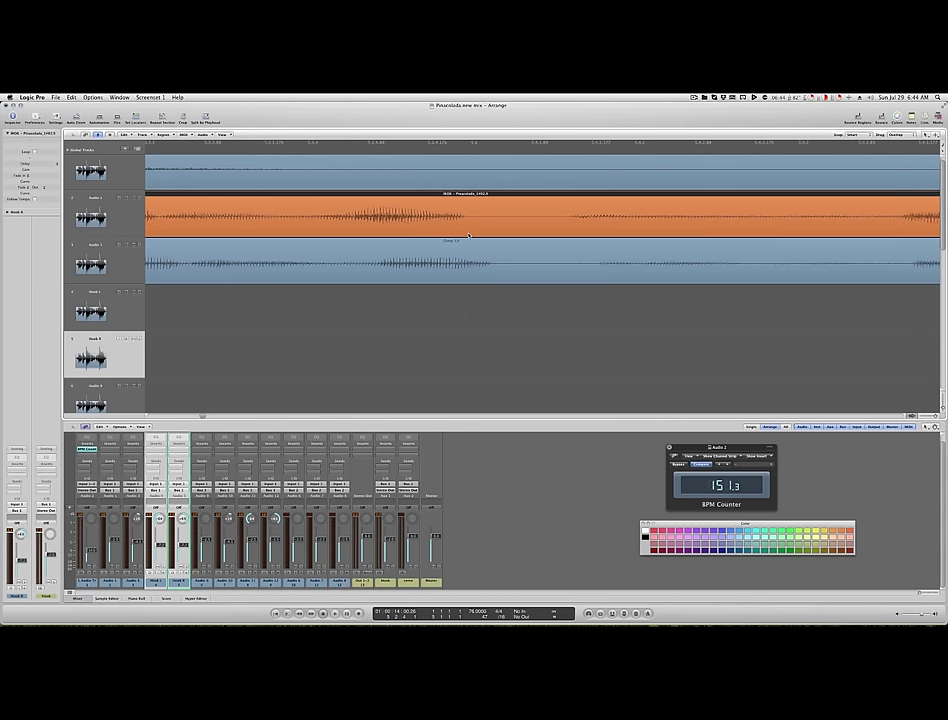
scroll(469, 235, "right", 4)
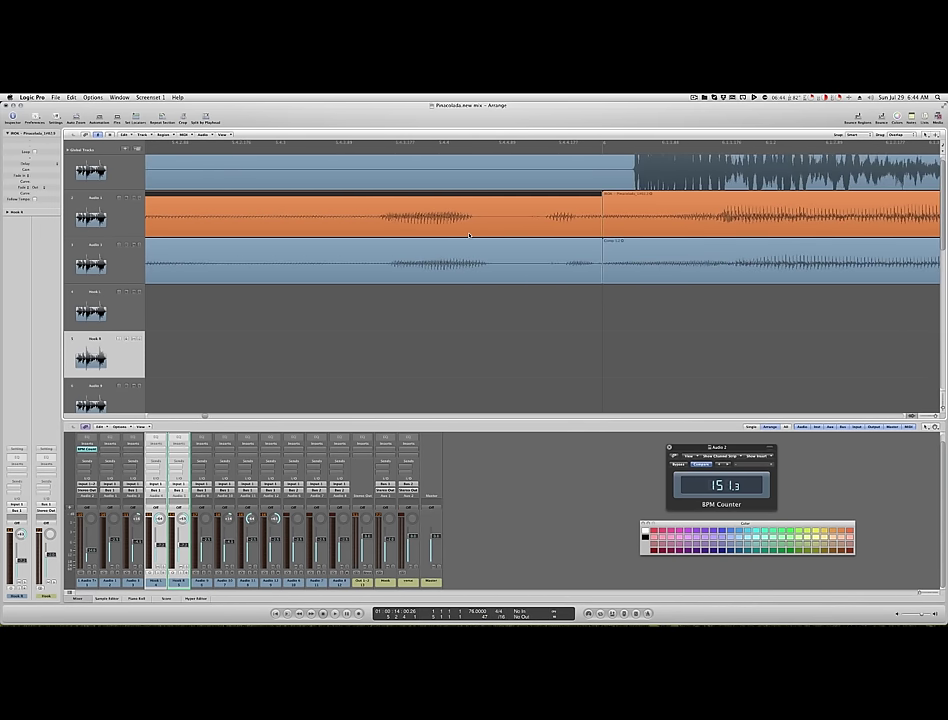
scroll(475, 234, "right", 8)
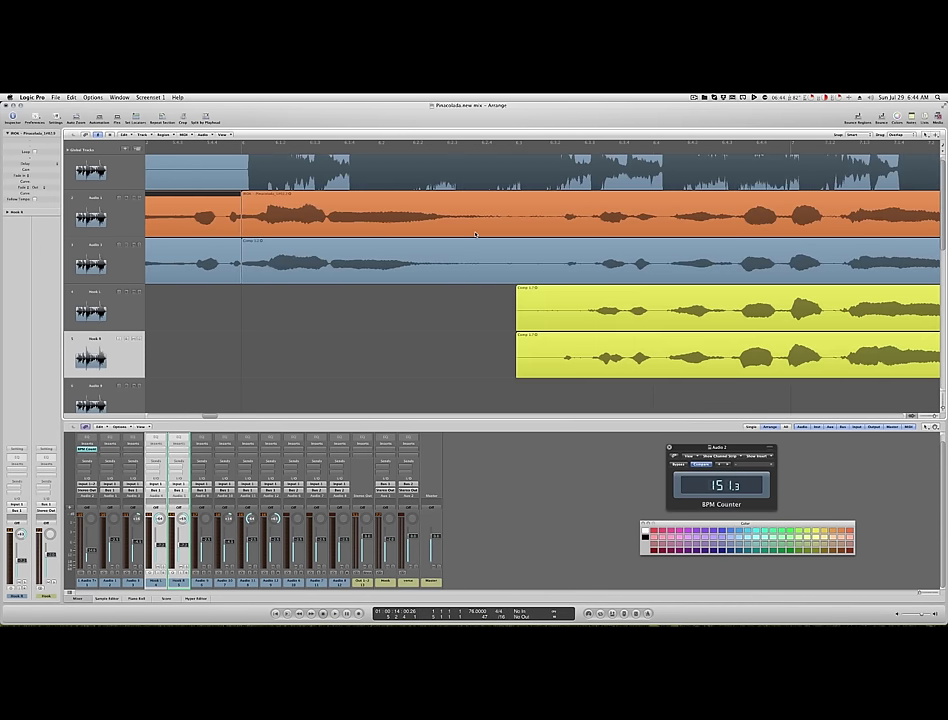
left_click_drag(487, 213, 440, 341)
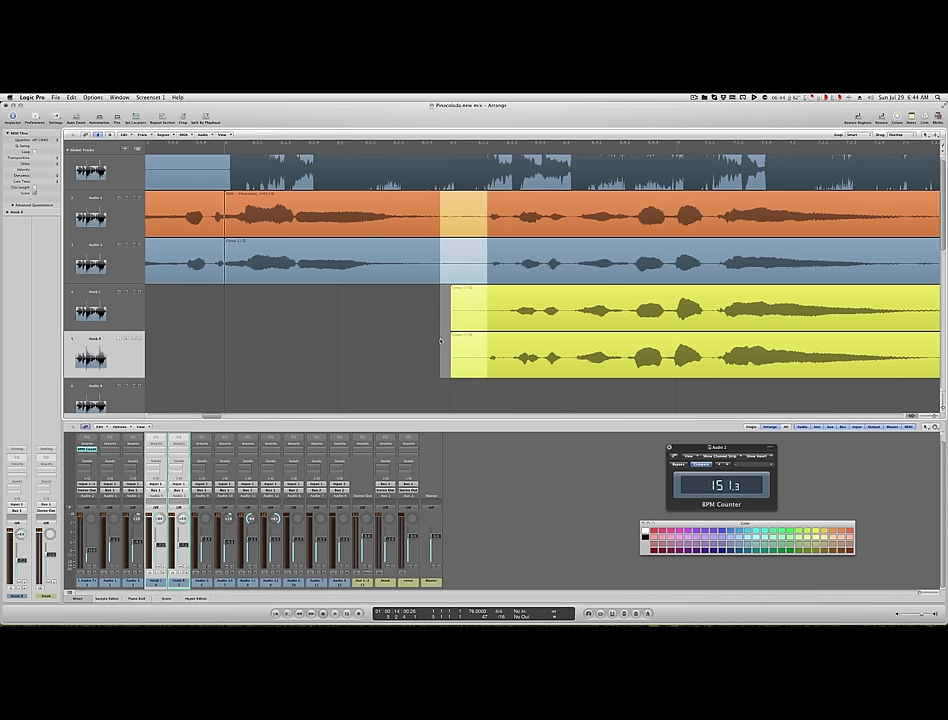
key("Delete")
Delete the silent tail of the Audio 1 and Audio 3 regions at the end of the first hook
scroll(440, 341, "right", 6)
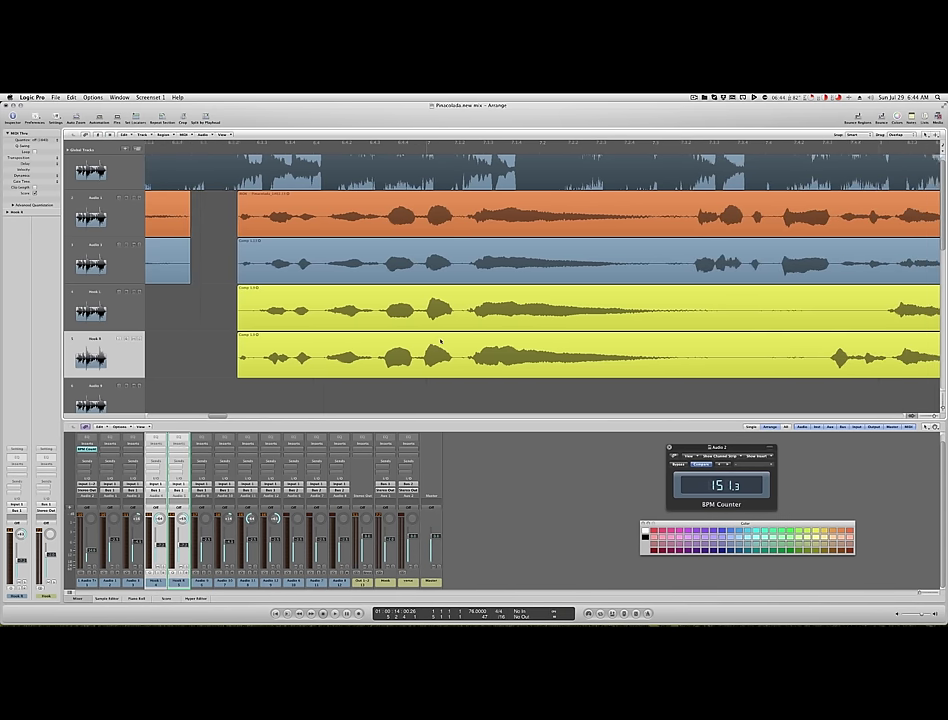
scroll(440, 341, "right", 2)
scroll(440, 341, "right", 5)
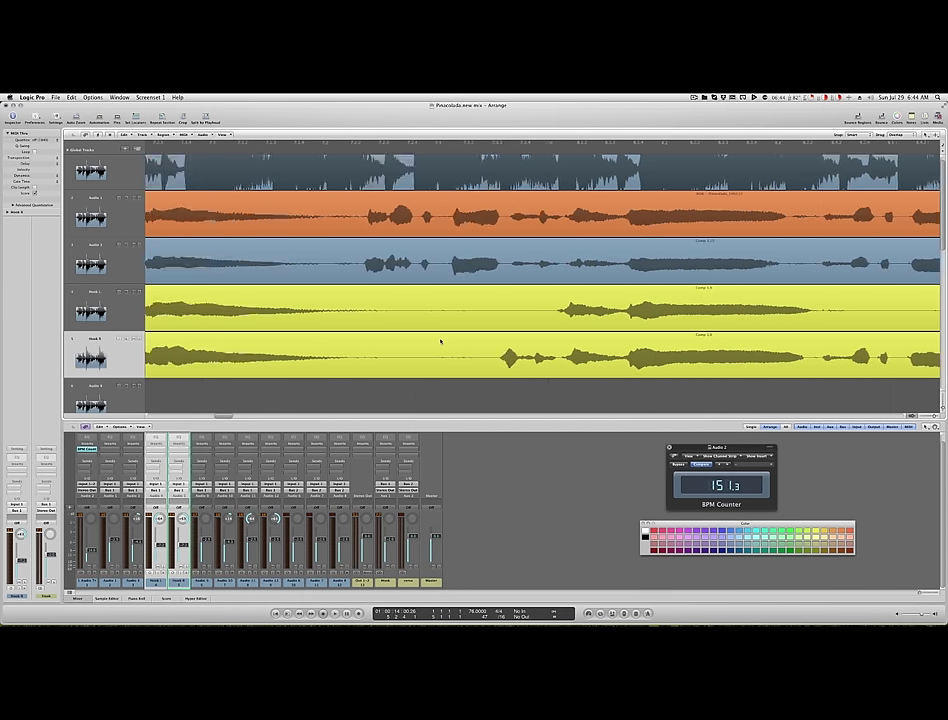
scroll(440, 341, "right", 5)
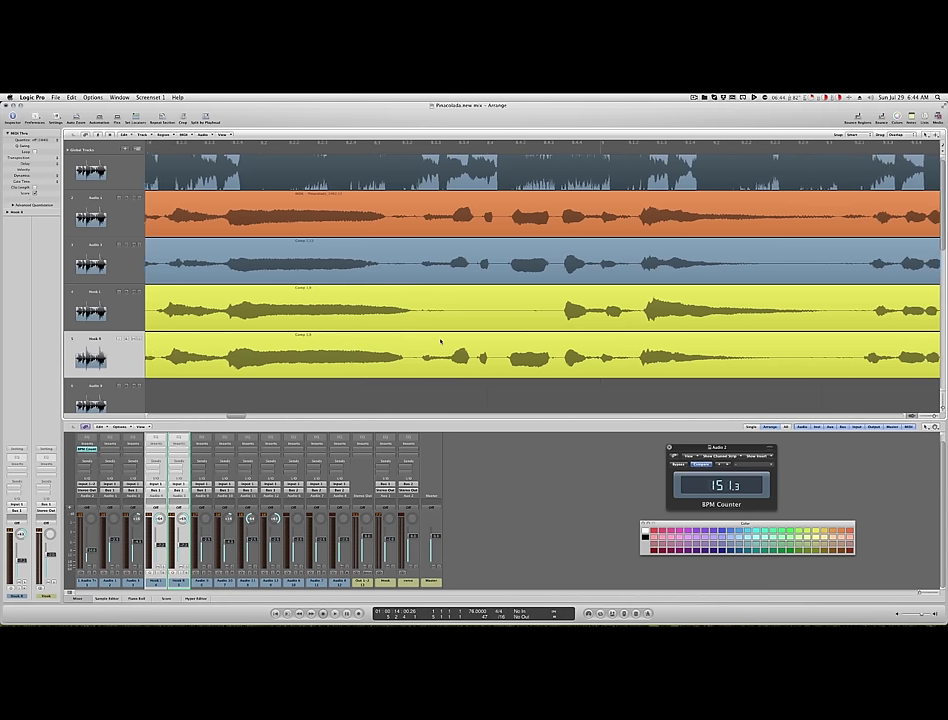
scroll(440, 341, "right", 1)
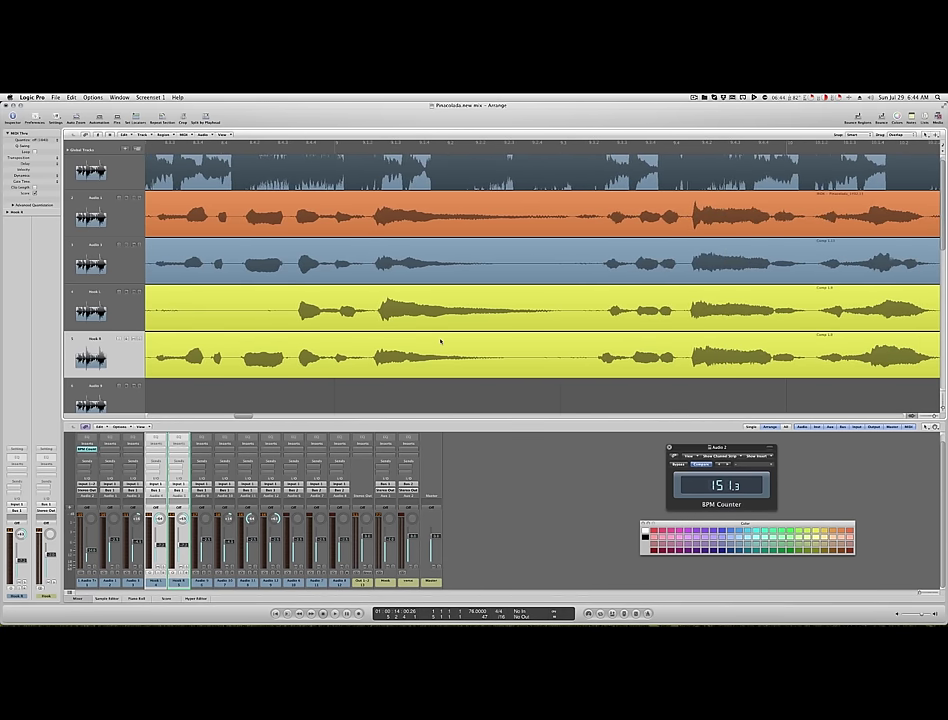
scroll(440, 341, "right", 4)
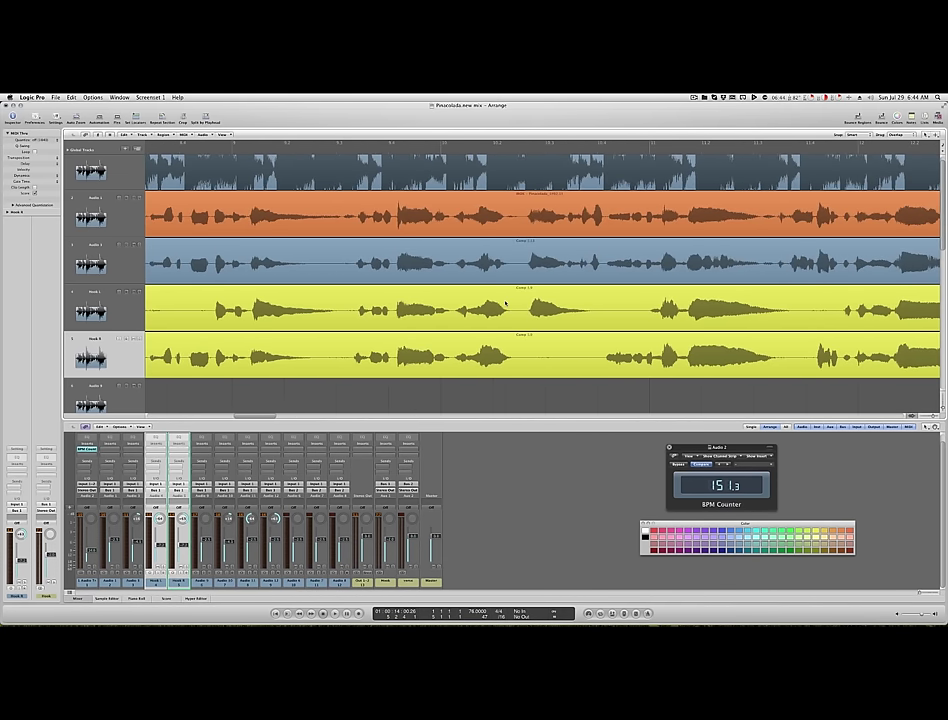
scroll(505, 302, "right", 6)
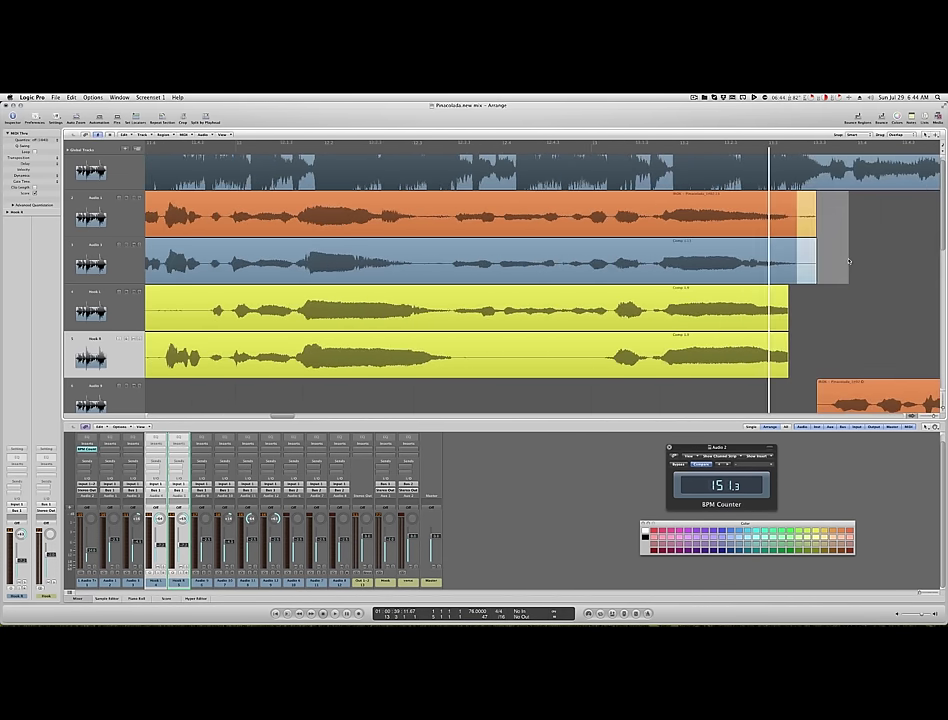
key("Delete")
scroll(418, 220, "left", 8)
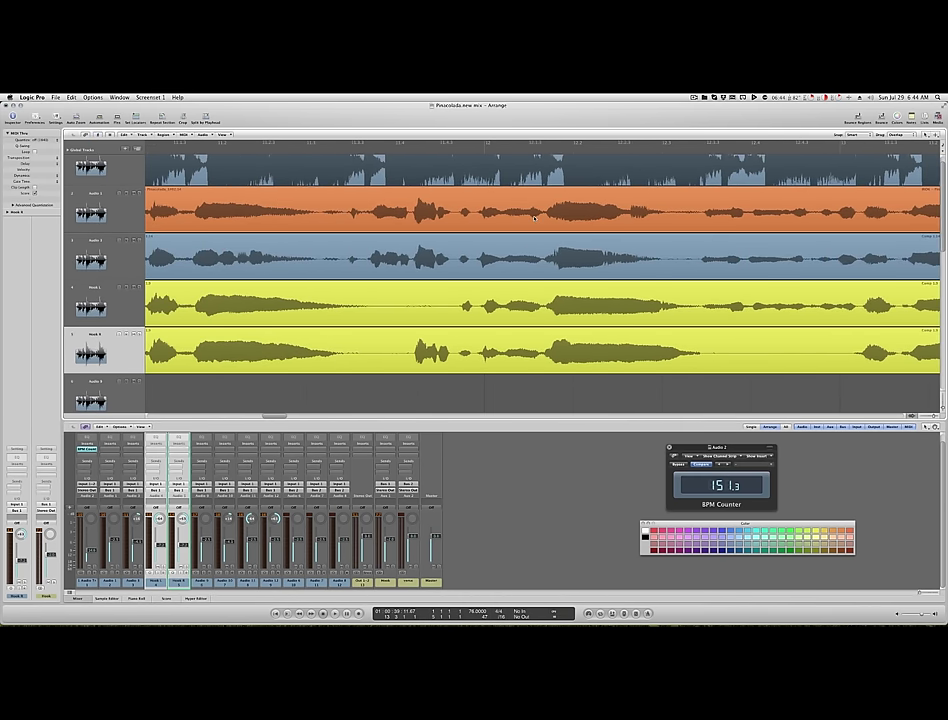
scroll(534, 218, "left", 8)
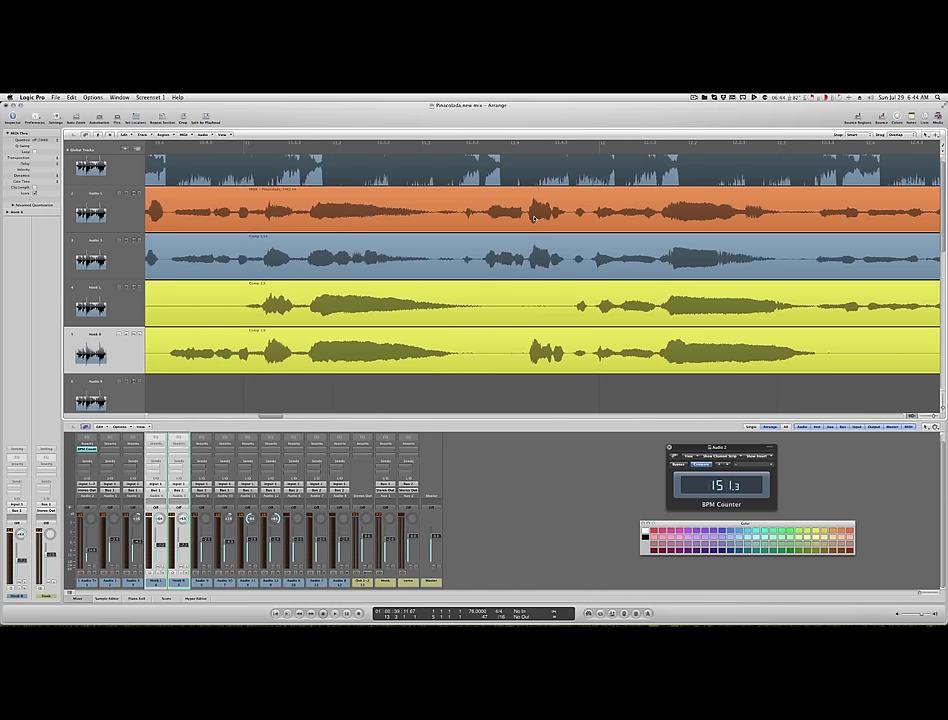
Rename the Audio 1 track carrying the orange regions of the first hook as Hook Main
scroll(534, 218, "left", 8)
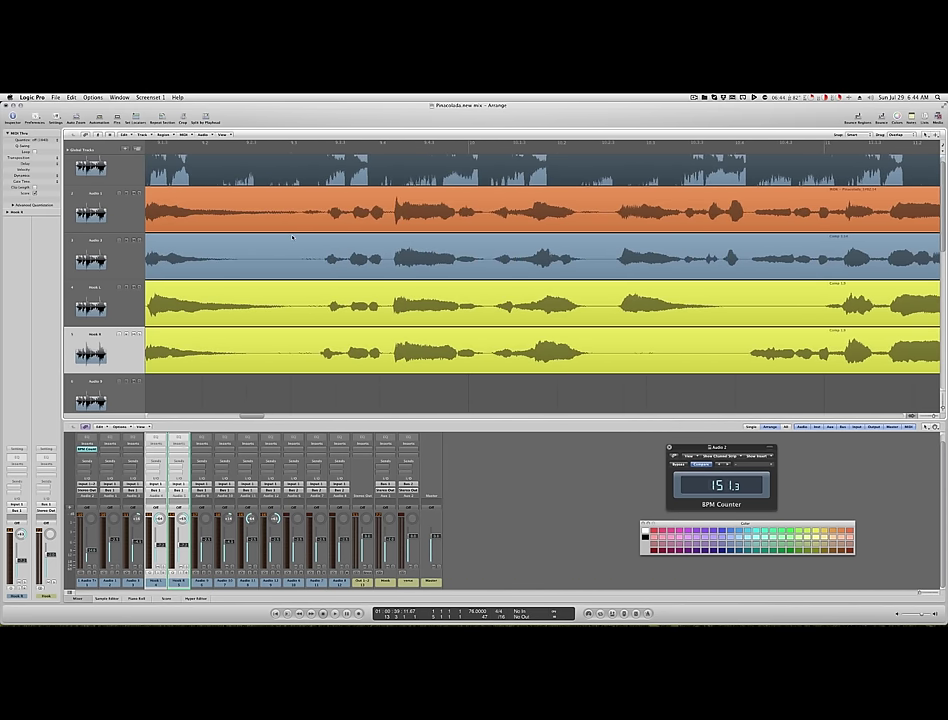
scroll(292, 237, "left", 8)
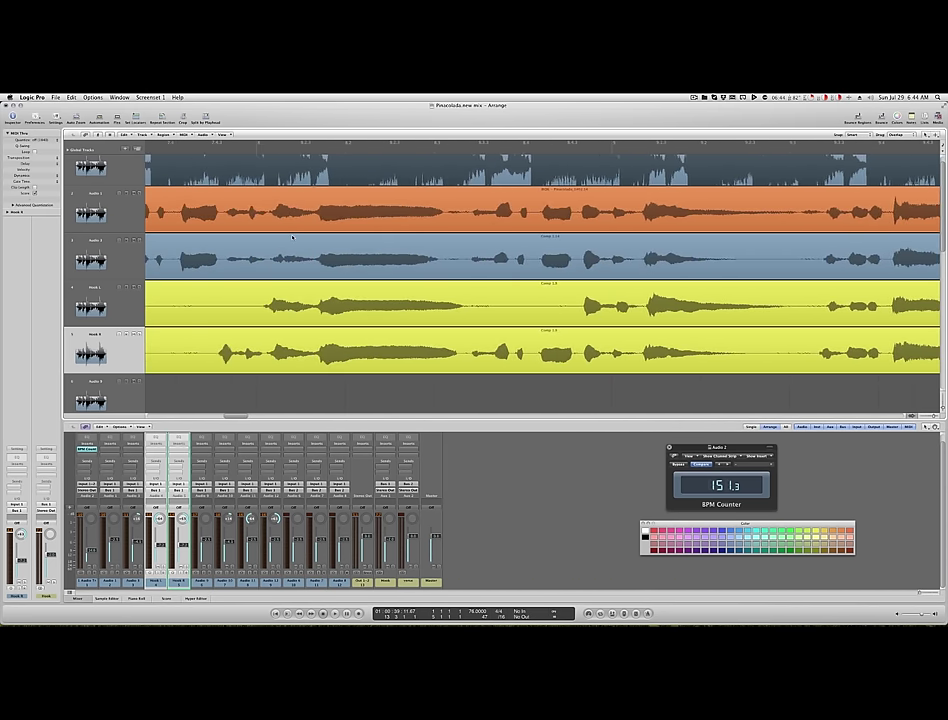
scroll(292, 237, "left", 8)
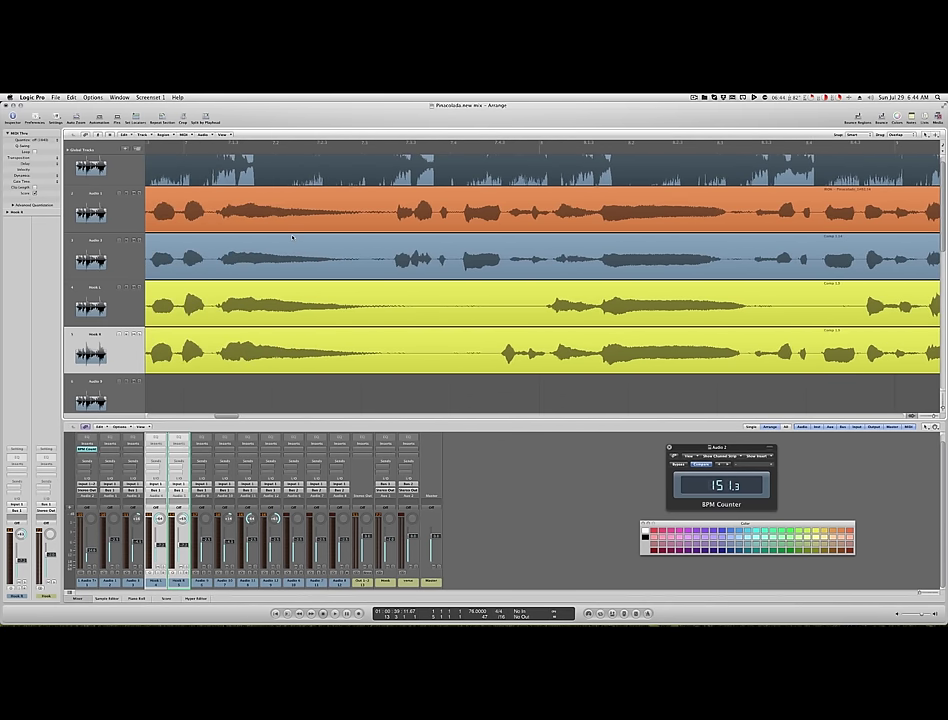
scroll(292, 237, "left", 4)
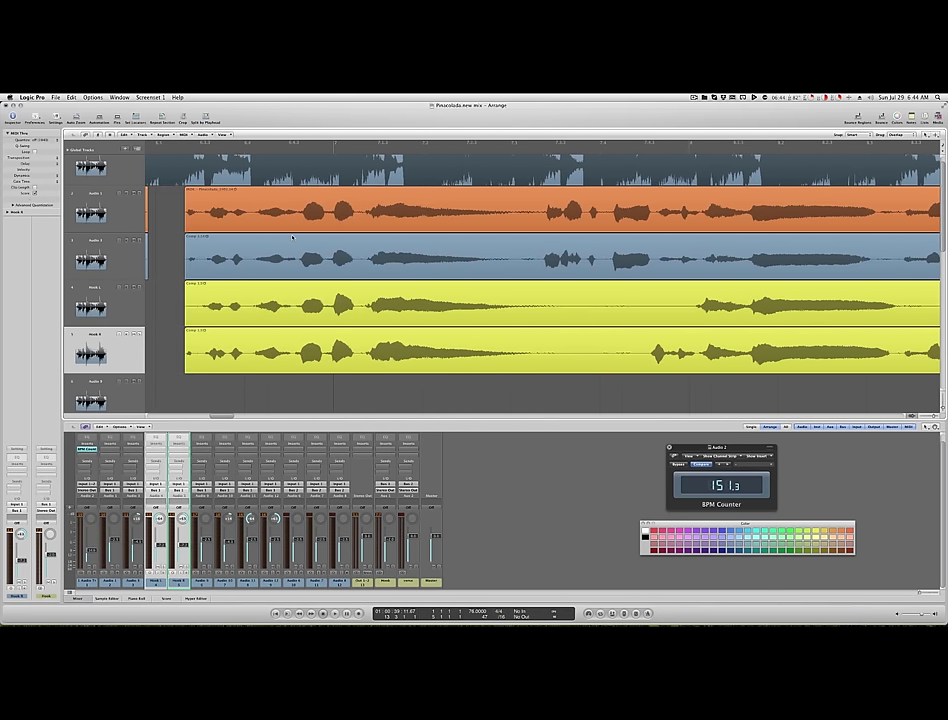
scroll(292, 237, "left", 8)
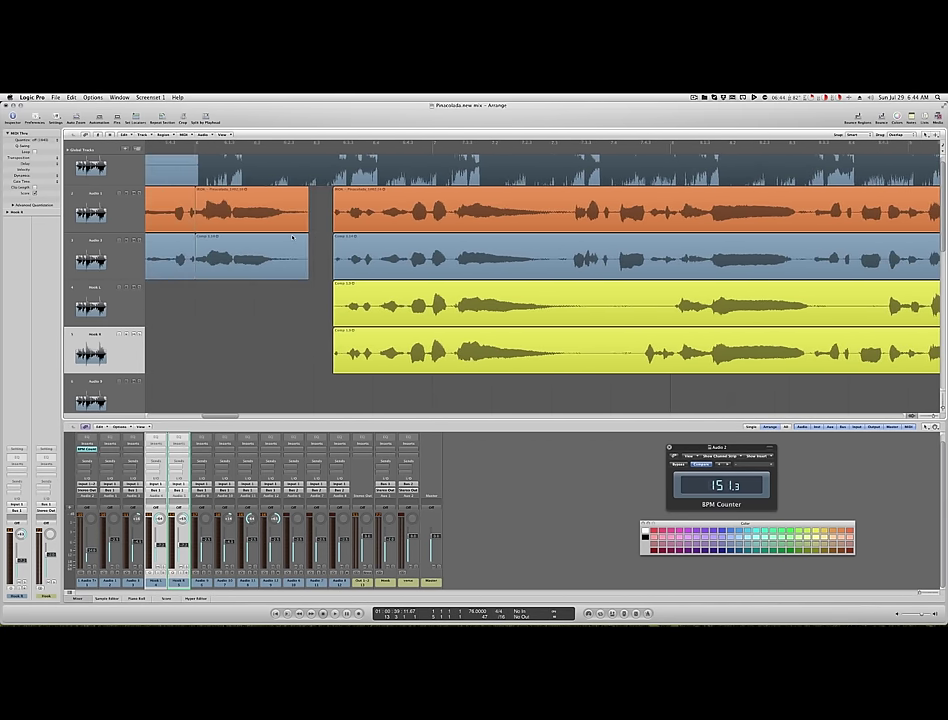
scroll(292, 237, "left", 8)
left_click(77, 205)
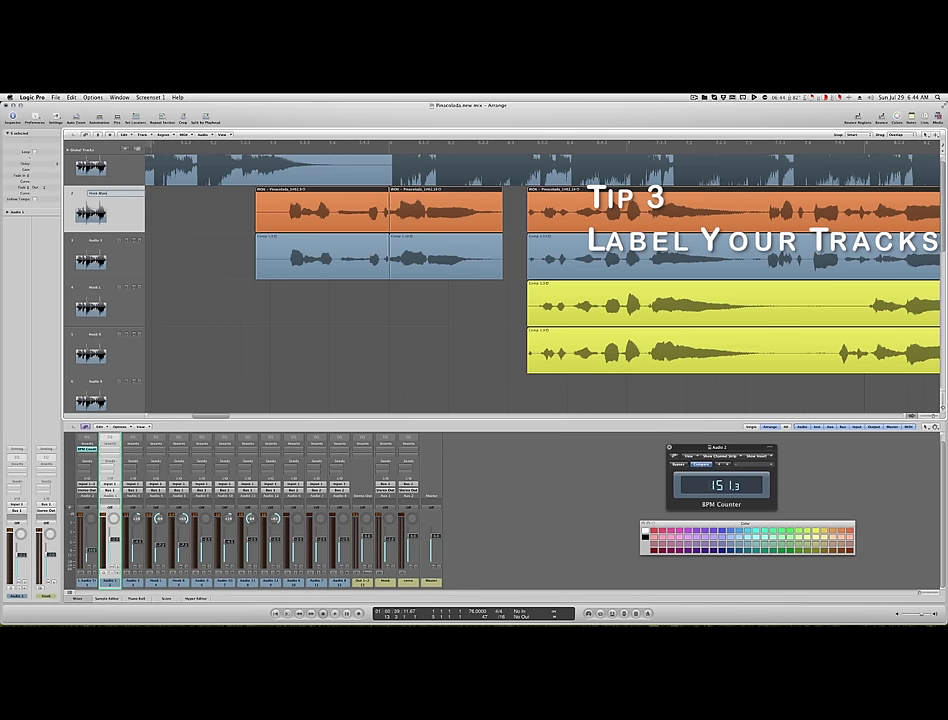
key("Return")
left_click(88, 250)
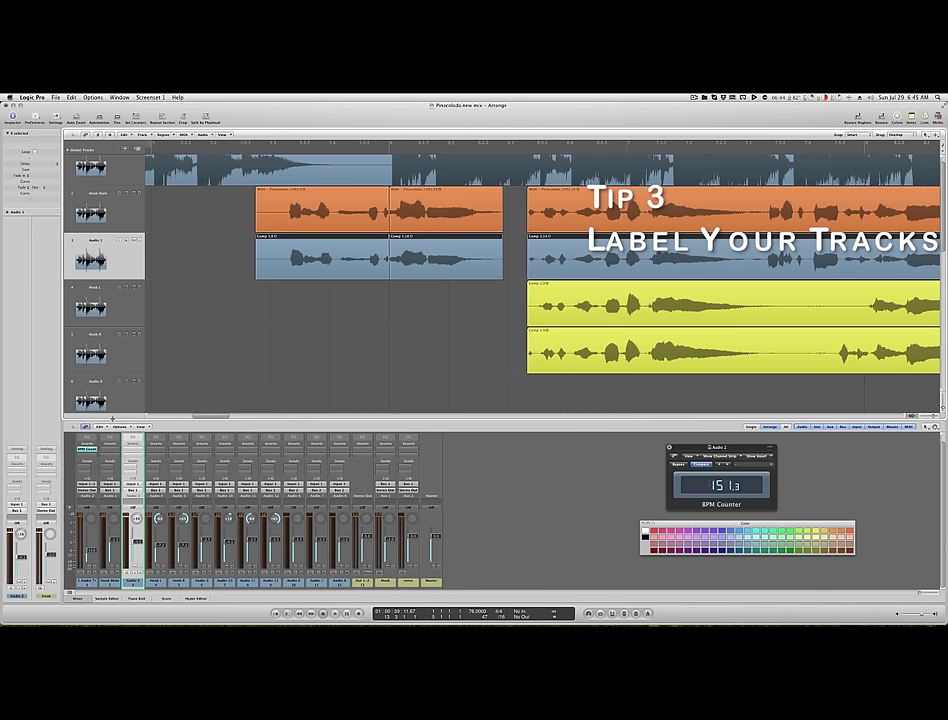
left_click(127, 451)
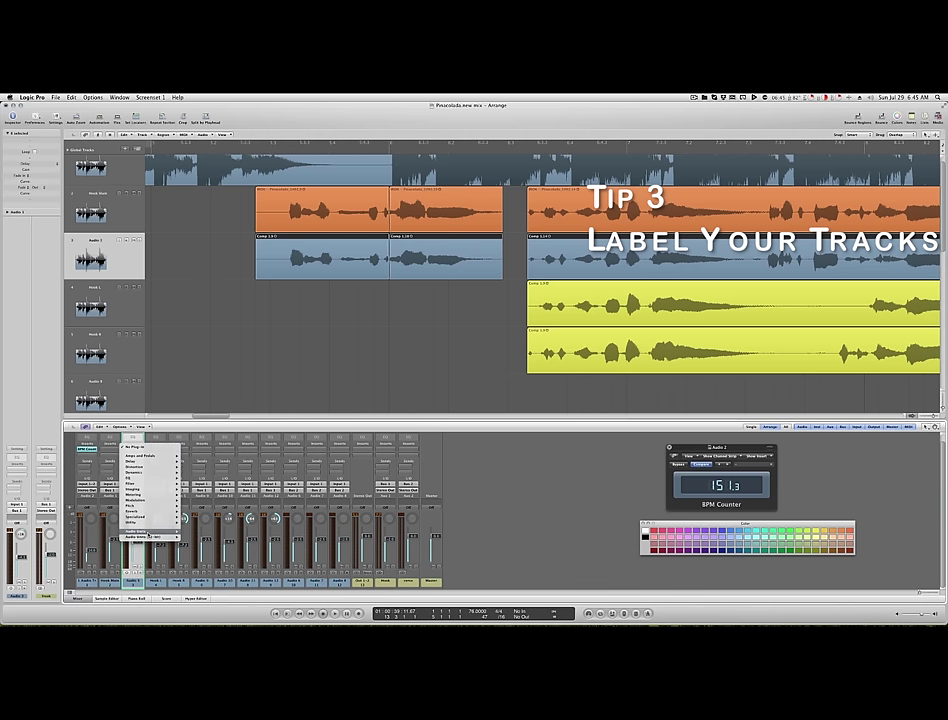
mouse_move(140, 531)
mouse_move(210, 577)
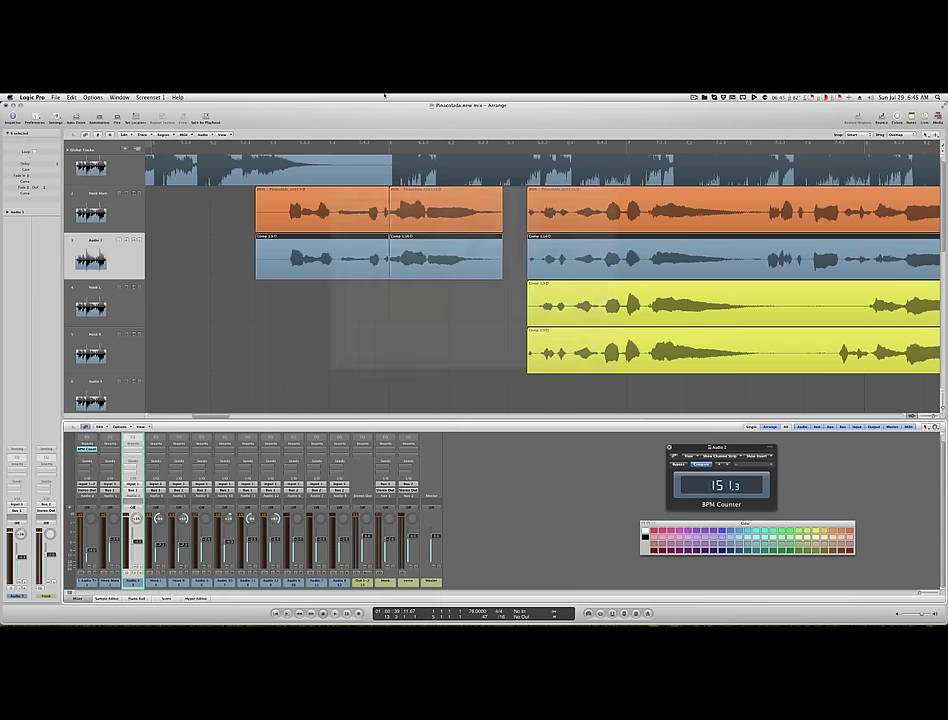
left_click(704, 100)
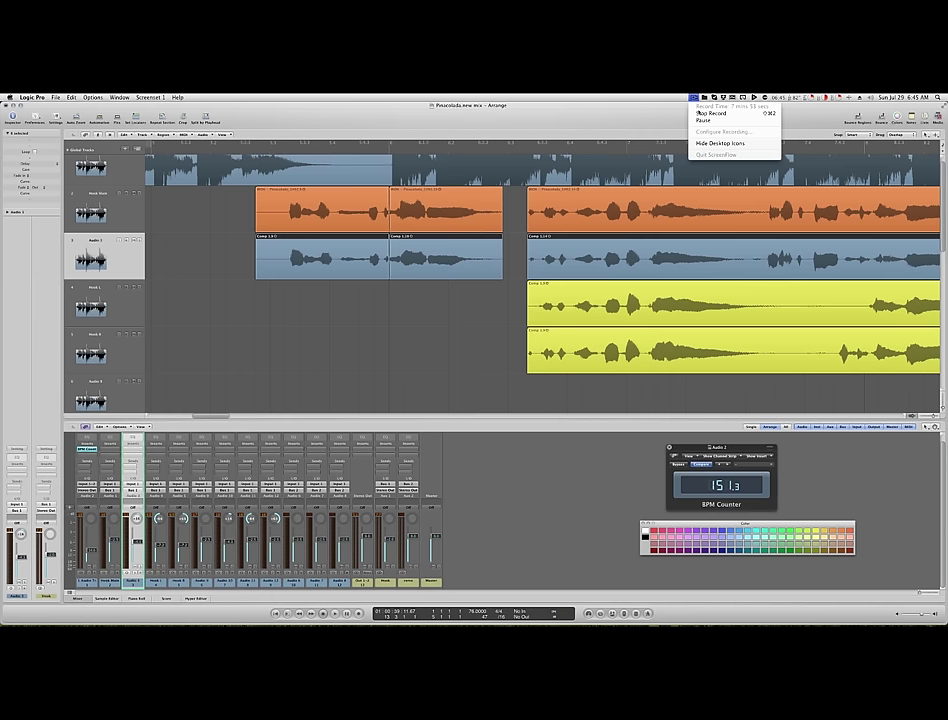
left_click(702, 121)
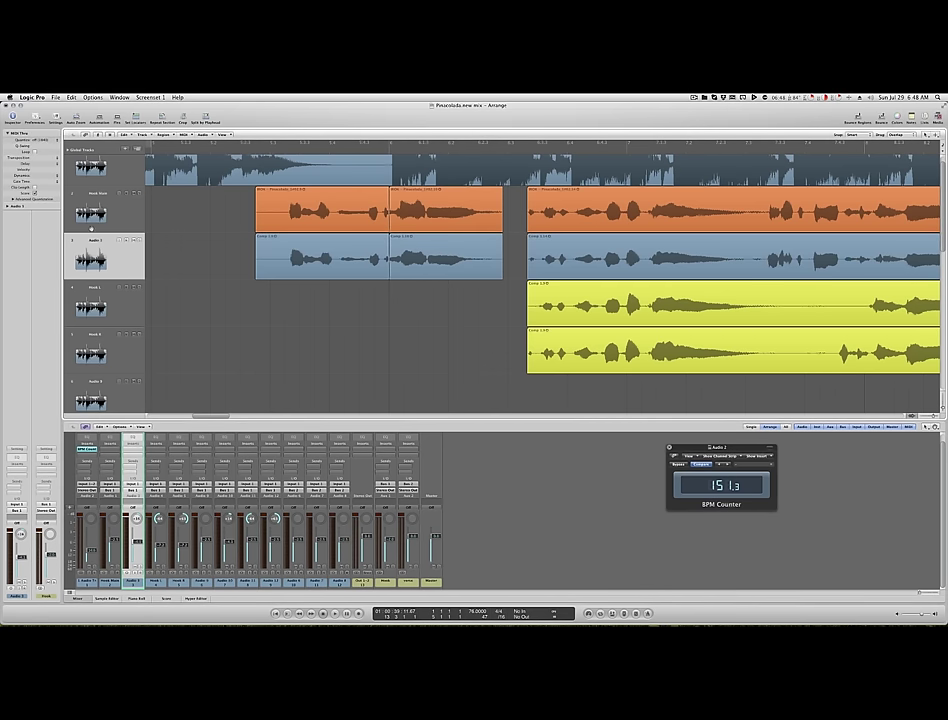
Insert the mono Synchro Arts VocALign Pro AU (32-bit) plug-in on the Audio 3 track
left_click(91, 229)
left_click(98, 262)
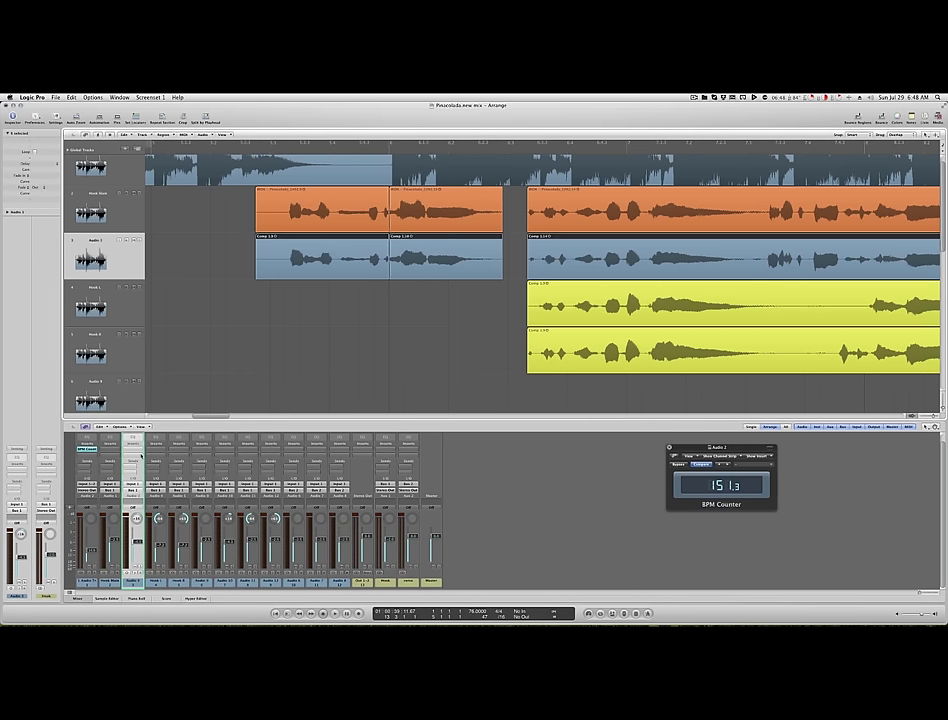
left_click(133, 452)
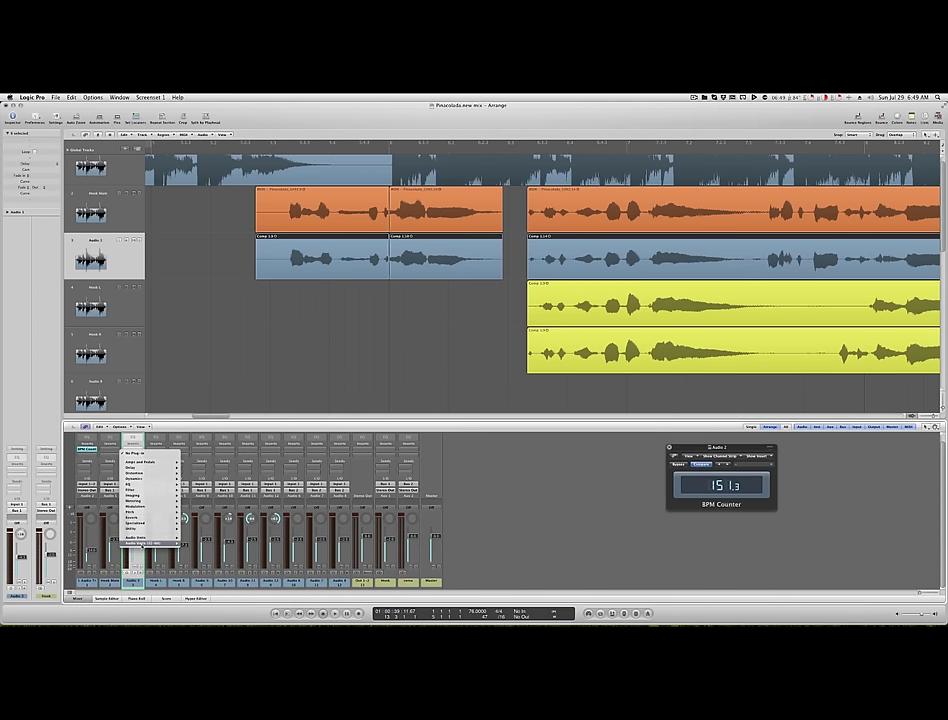
mouse_move(150, 543)
mouse_move(209, 578)
mouse_move(208, 604)
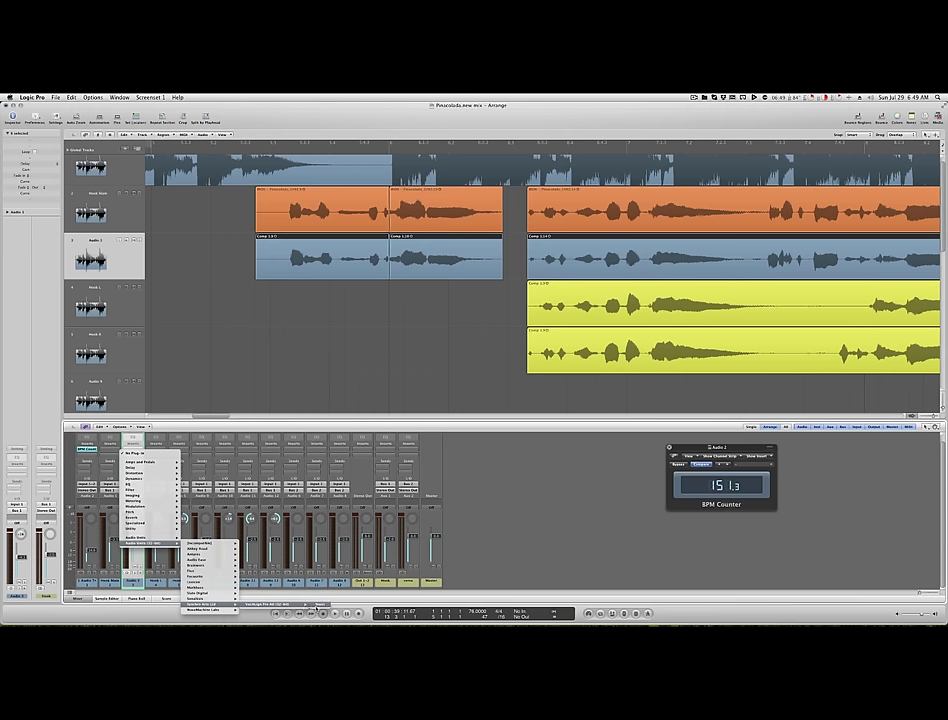
left_click(318, 605)
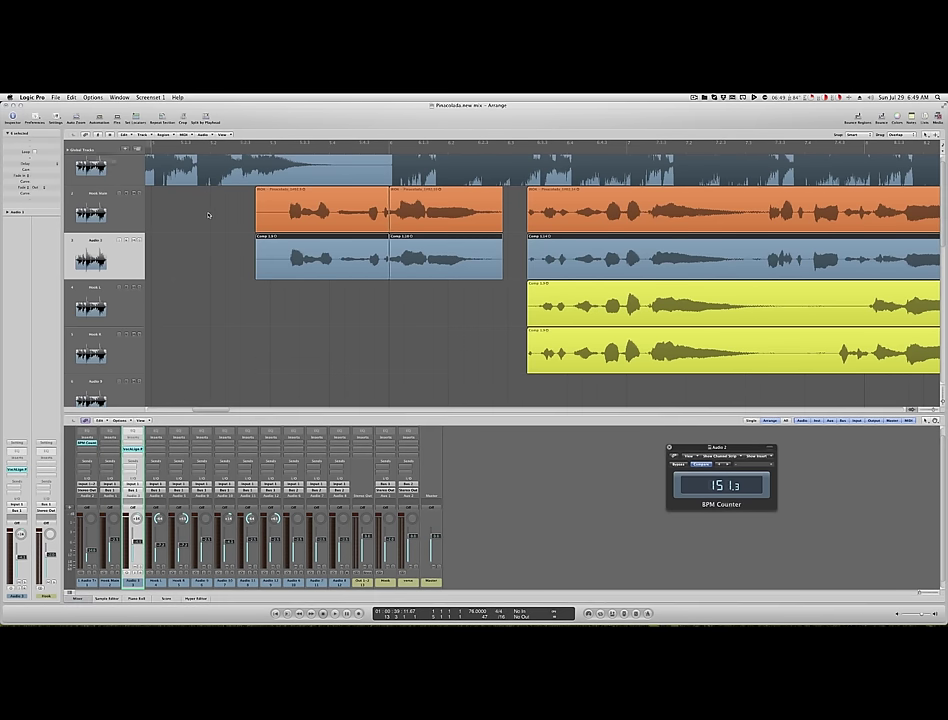
Move the VocALign plug-in window clear of the Hook Main and Audio 3 regions and set its side chain to Audio 1 – Hook Main
left_click_drag(422, 248, 514, 309)
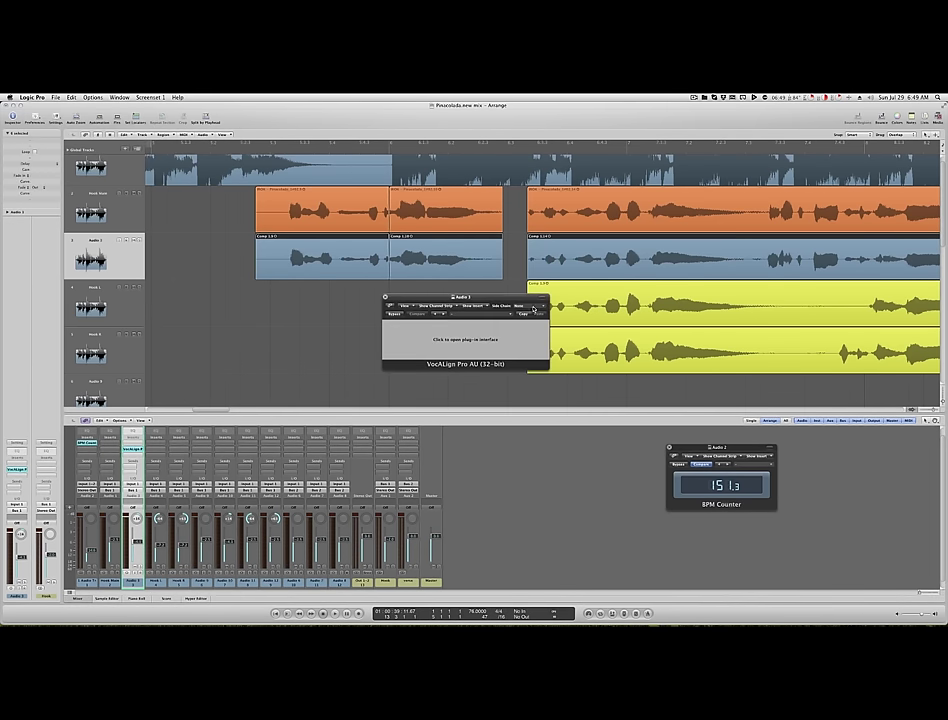
left_click(535, 306)
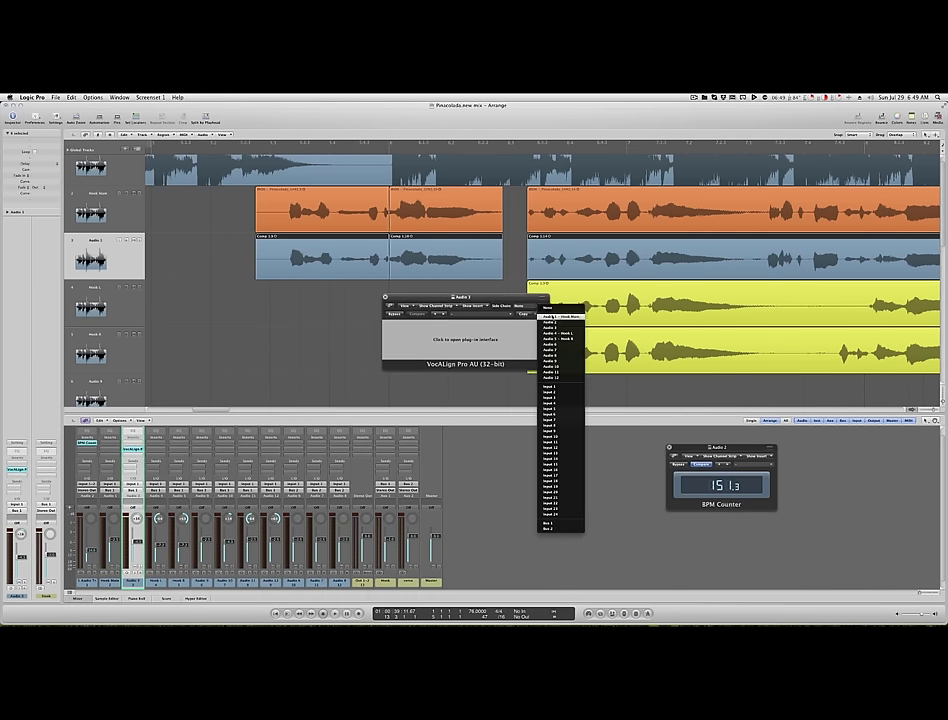
left_click(551, 316)
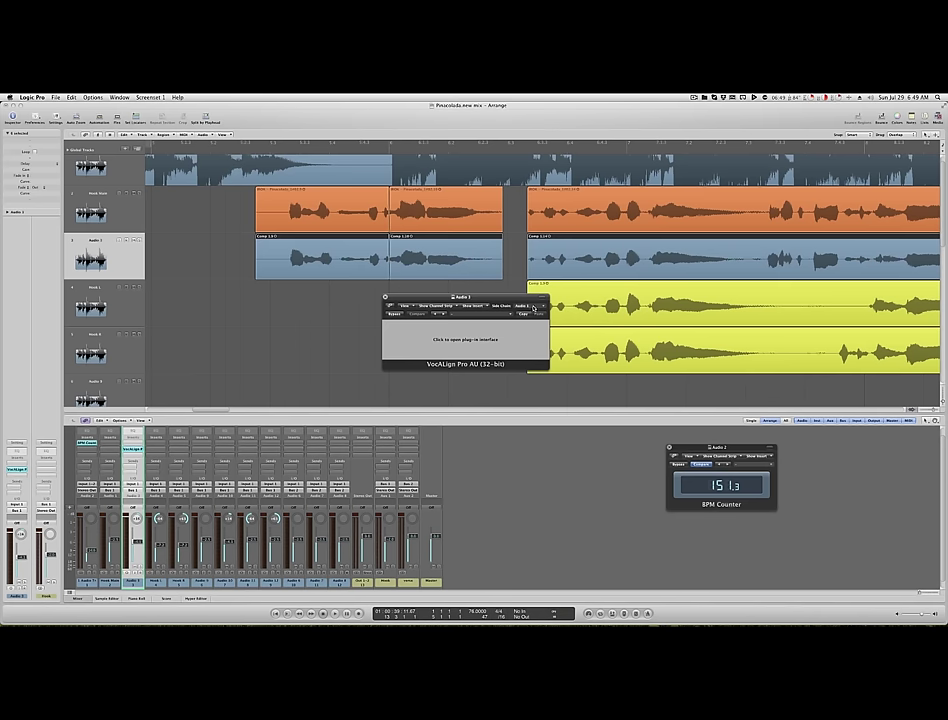
Enable audio capture in VocALign and play the whole first hook from its start to record the guide and dub
left_click(514, 341)
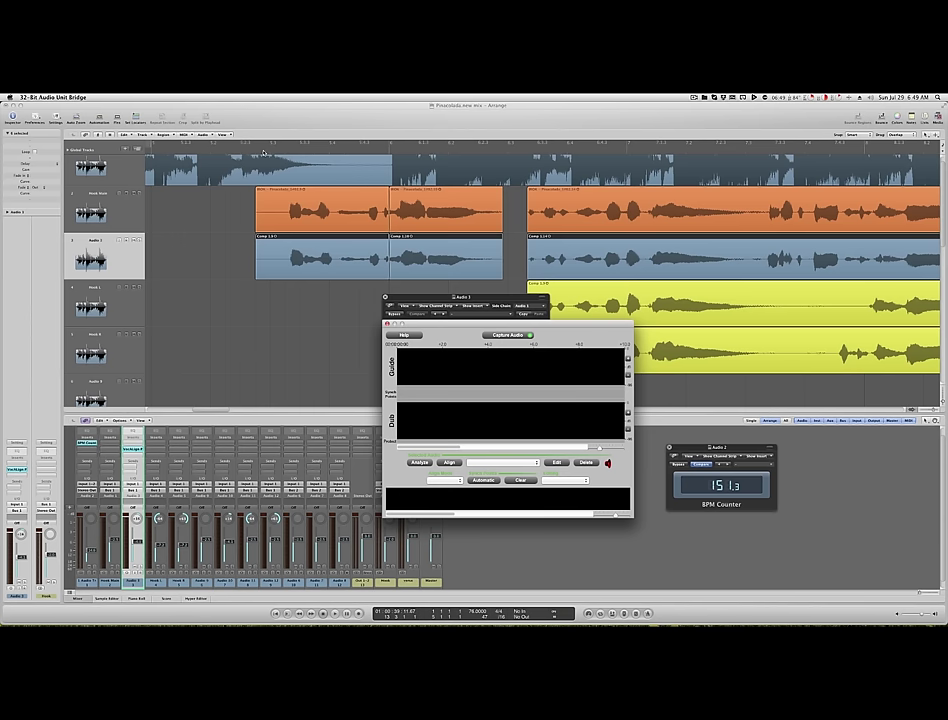
double_click(263, 152)
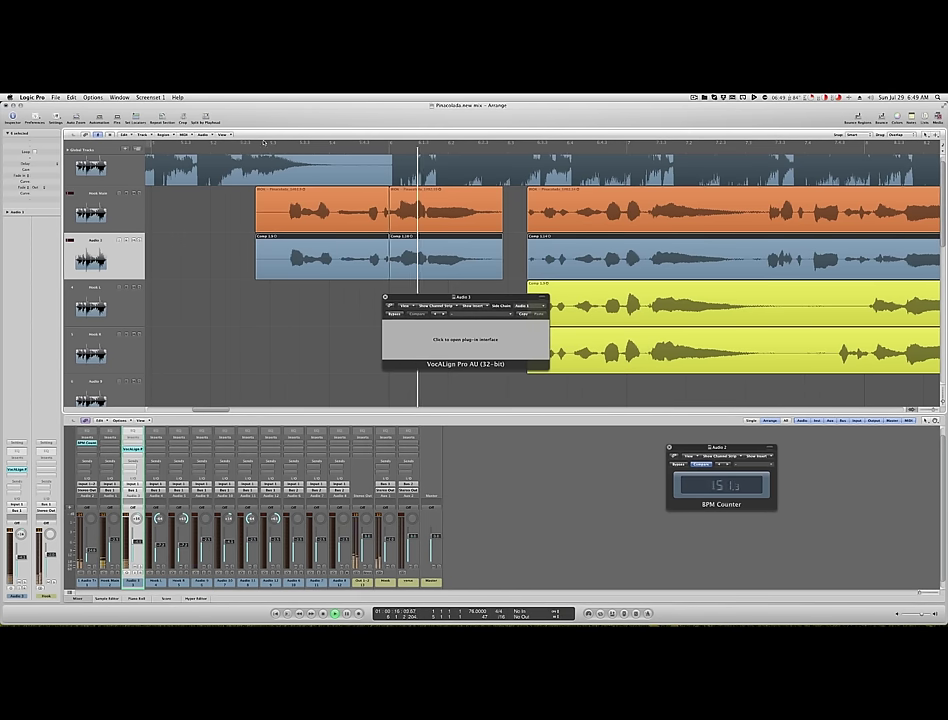
key("ctrl+Left")
key("ctrl+Left")
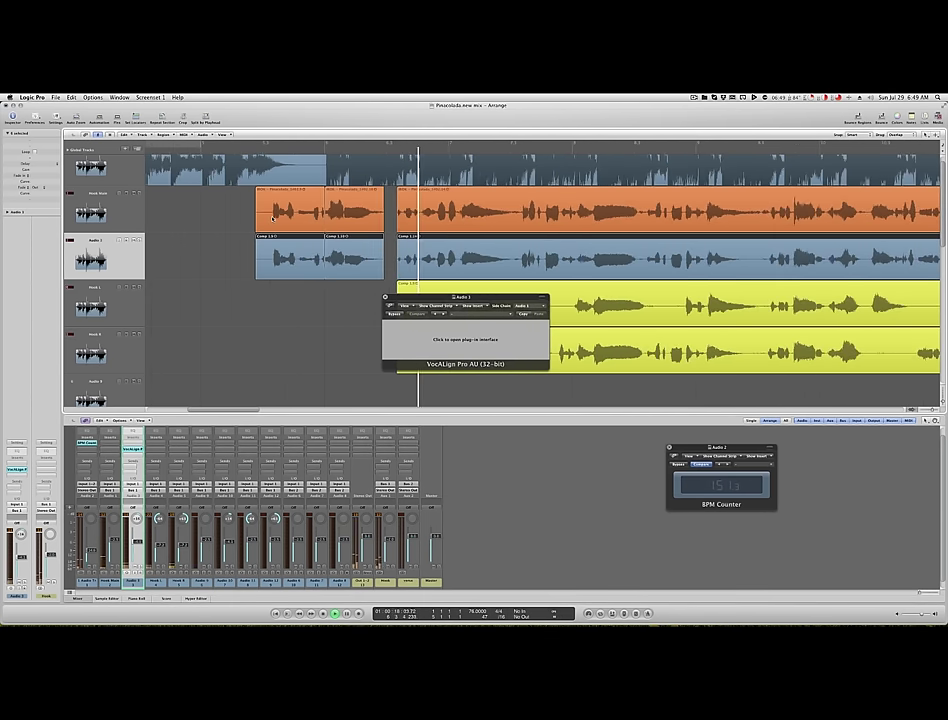
scroll(273, 218, "down", 1, "alt")
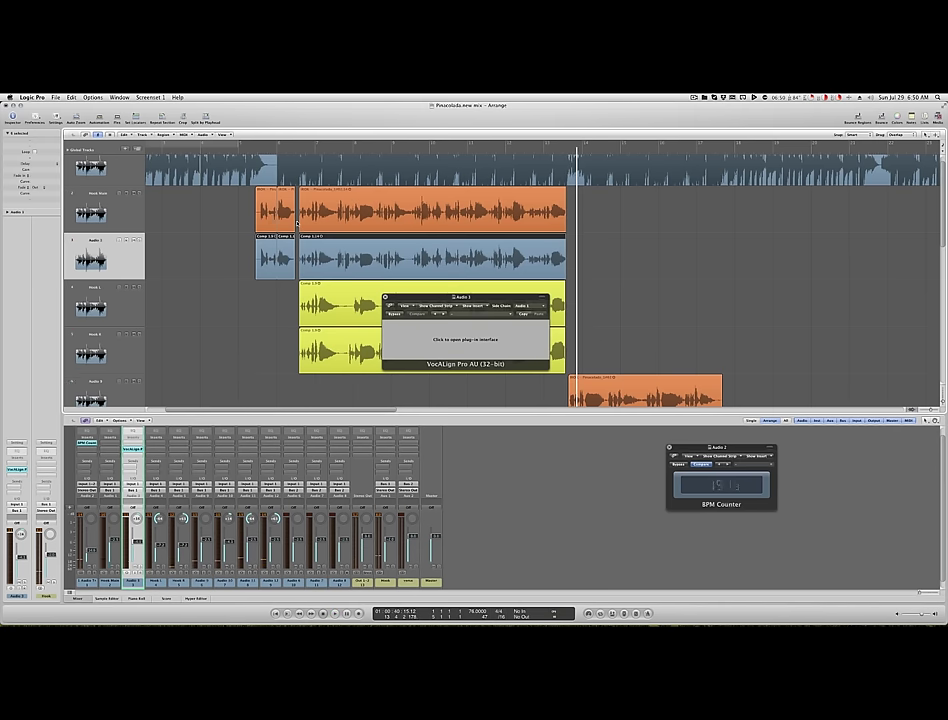
Reopen the VocALign interface and align the captured dub vocal to the guide
left_click(447, 338)
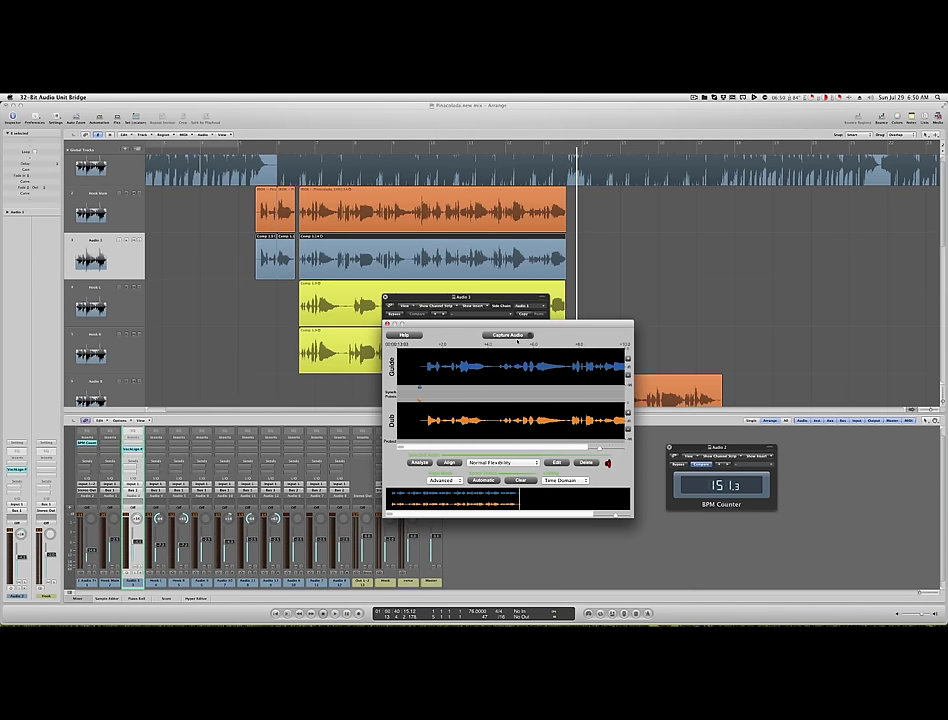
left_click_drag(468, 327, 412, 323)
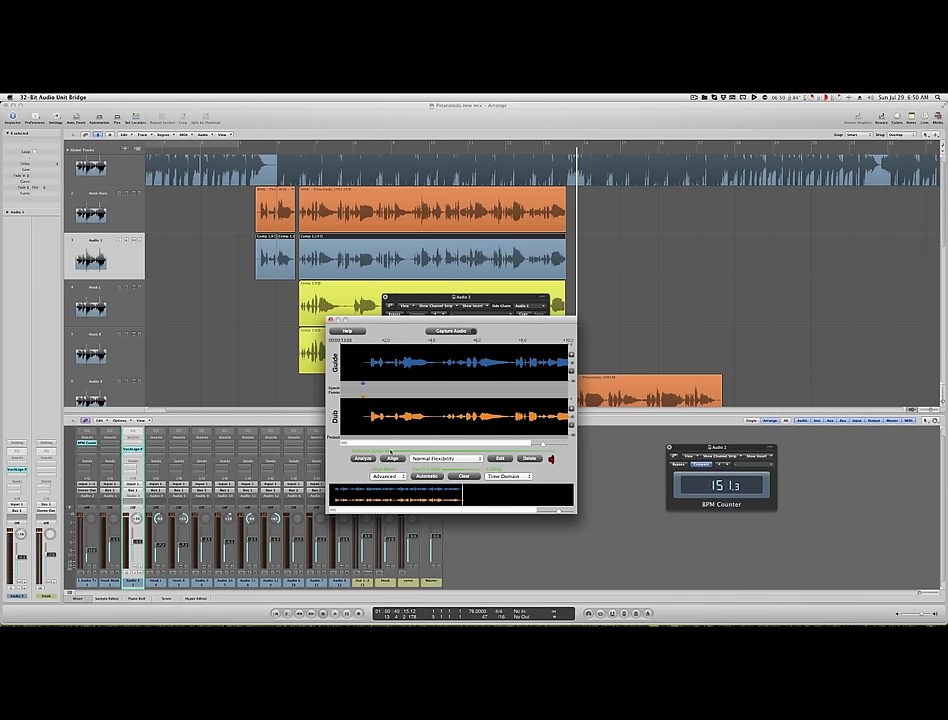
left_click(392, 458)
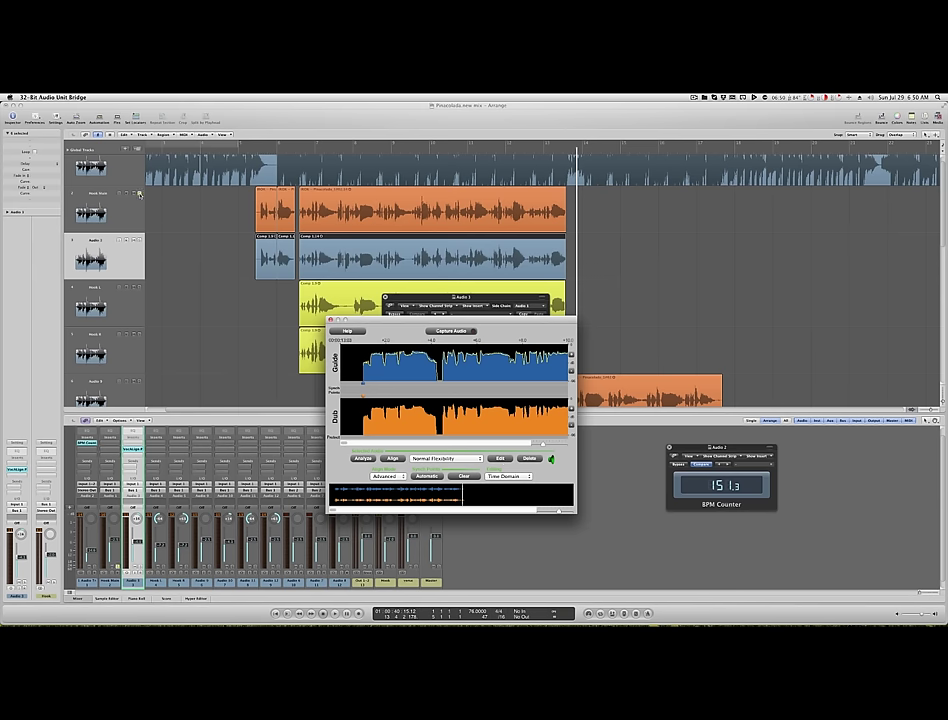
Solo Hook Main and Audio 3 and listen to the aligned vocals from the start of the first hook
left_click(141, 242)
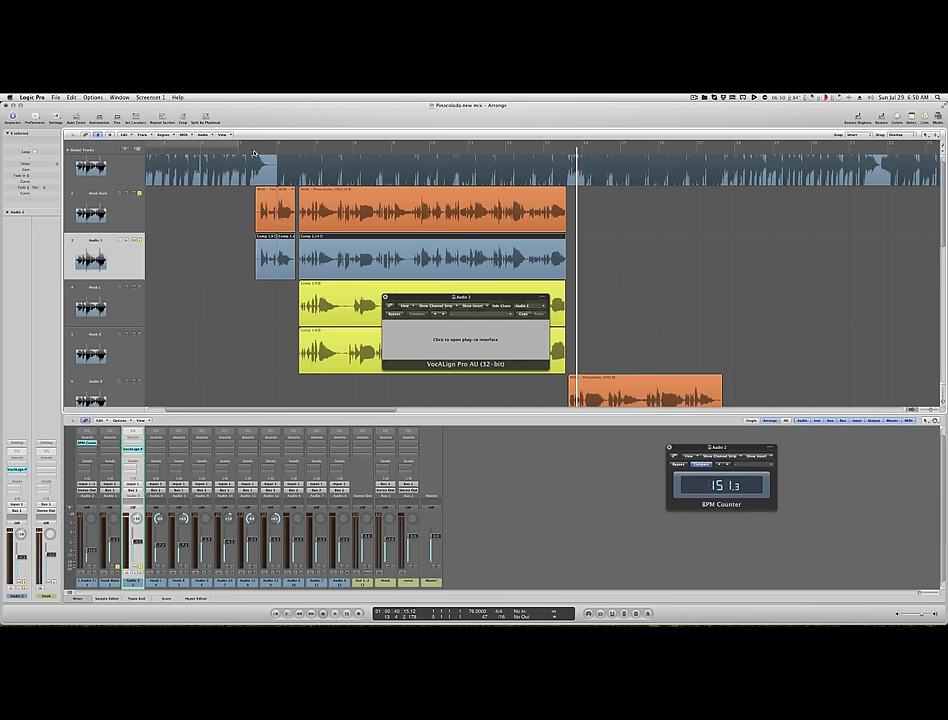
left_click(253, 150)
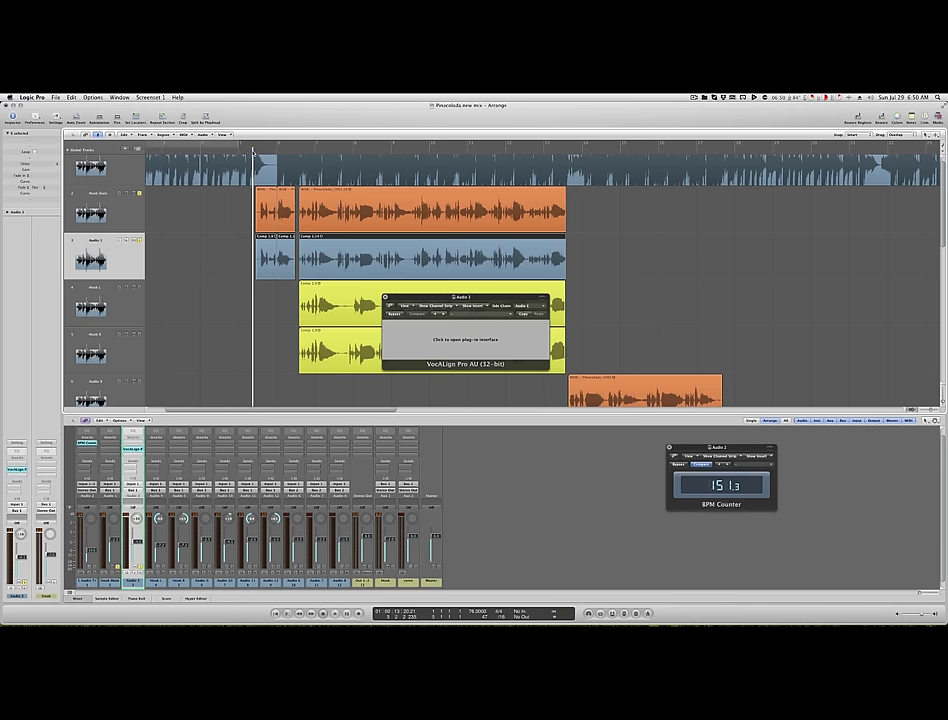
key("space")
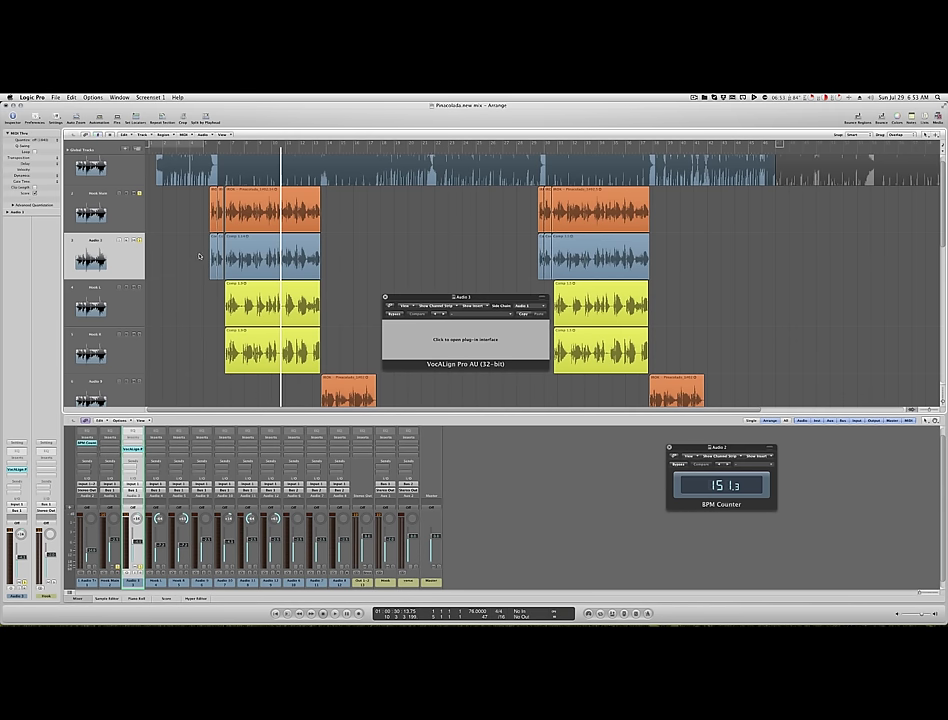
Bounce the Audio 3 regions of the first hook in place to a new track named Hook Dub, muting the source
left_click(262, 253)
right_click(262, 253)
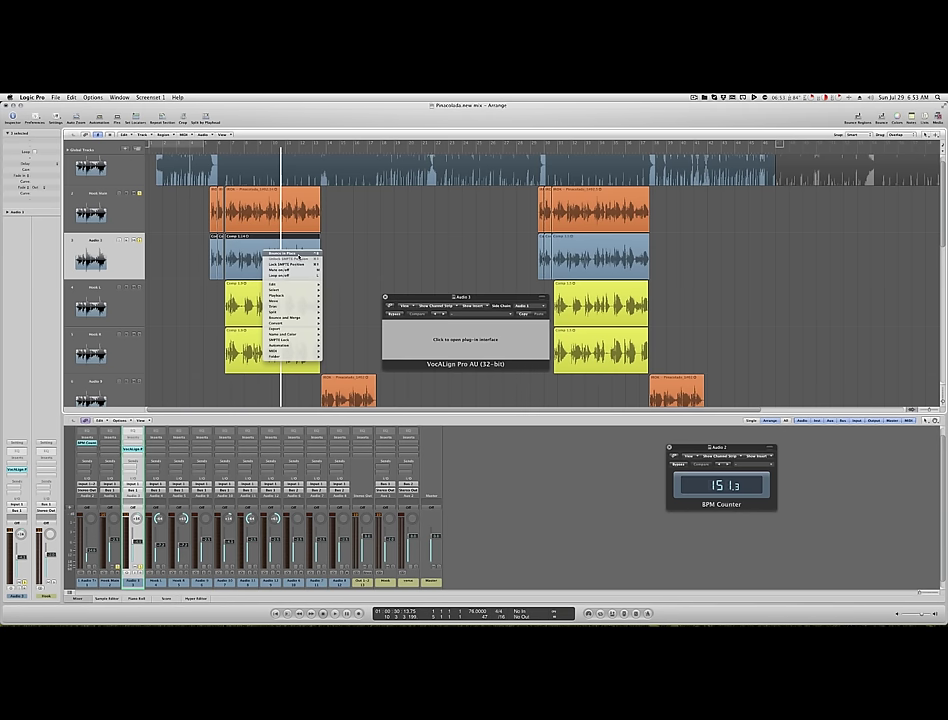
left_click(298, 254)
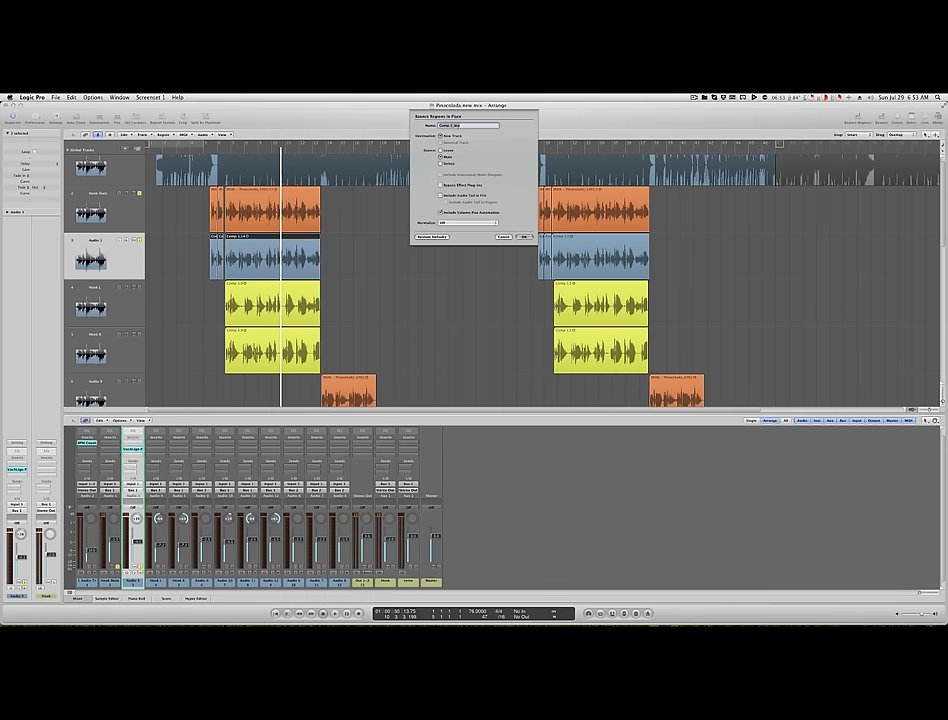
type("Hook Dub")
left_click(523, 237)
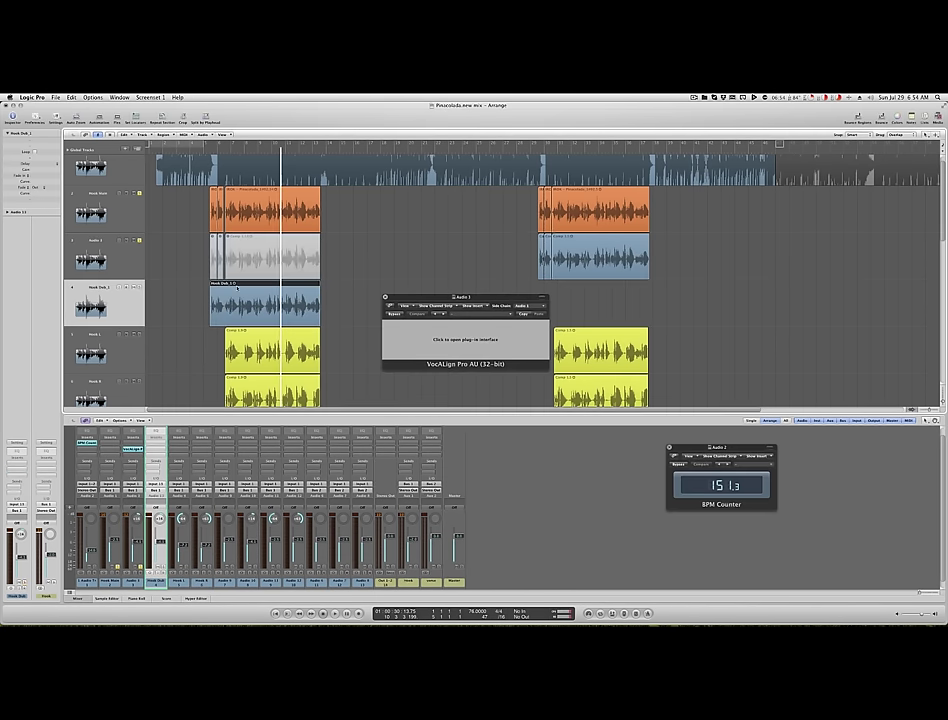
Delete all Audio 3 regions and the emptied Audio 3 track, and select the Hook L track
left_click(112, 262)
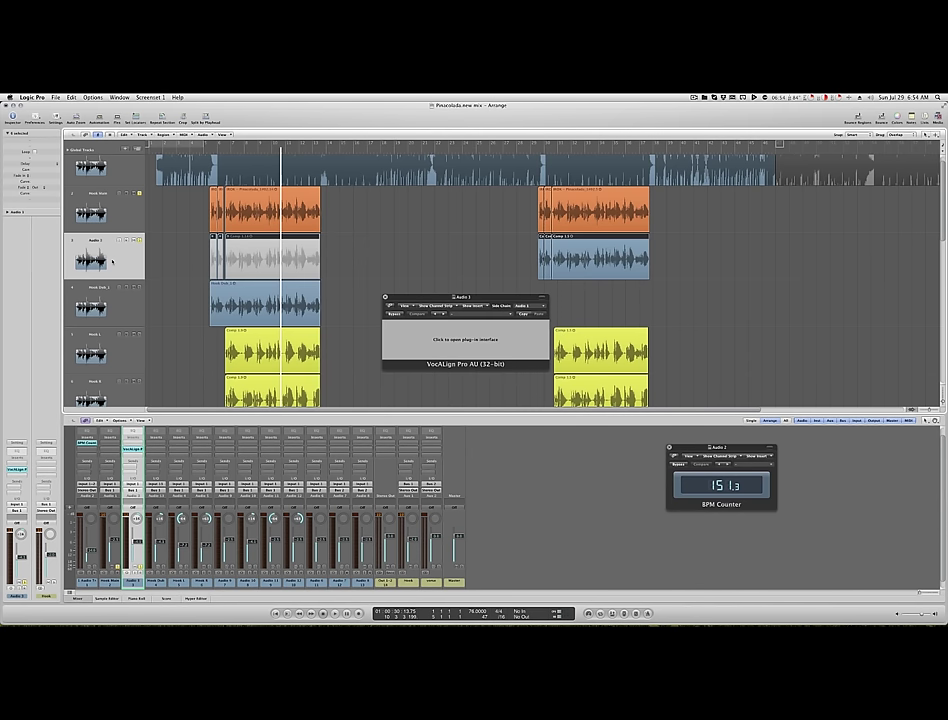
key("Delete")
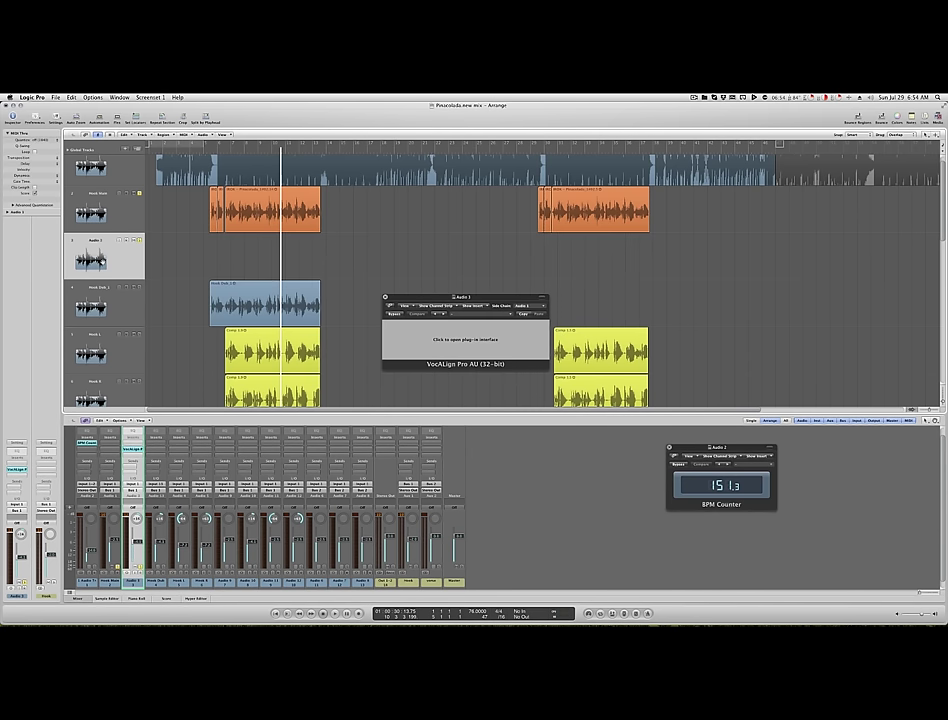
key("super+Delete")
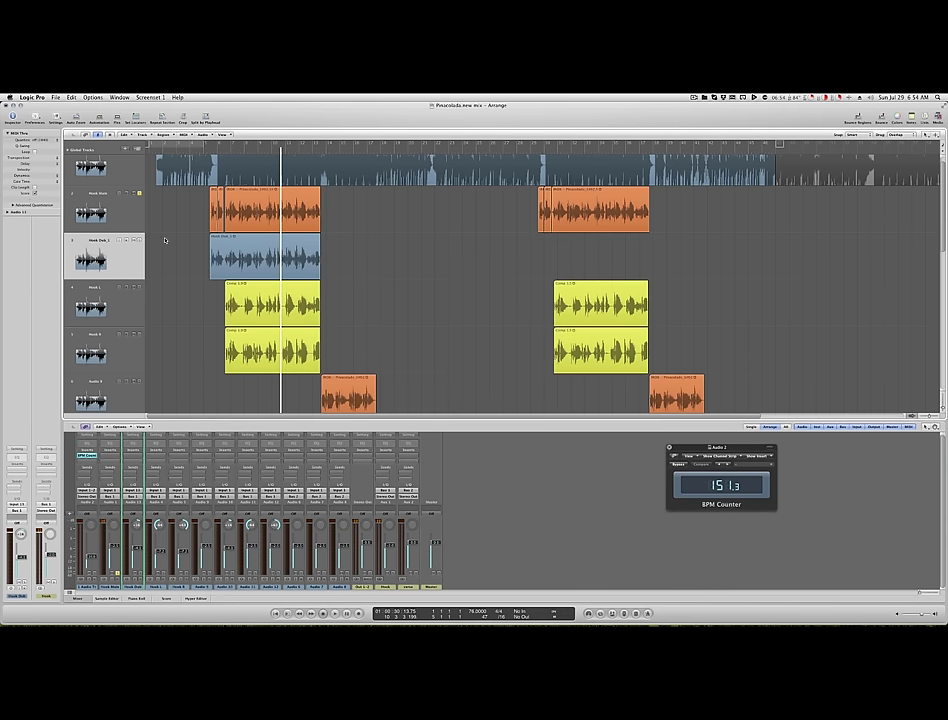
left_click(100, 311)
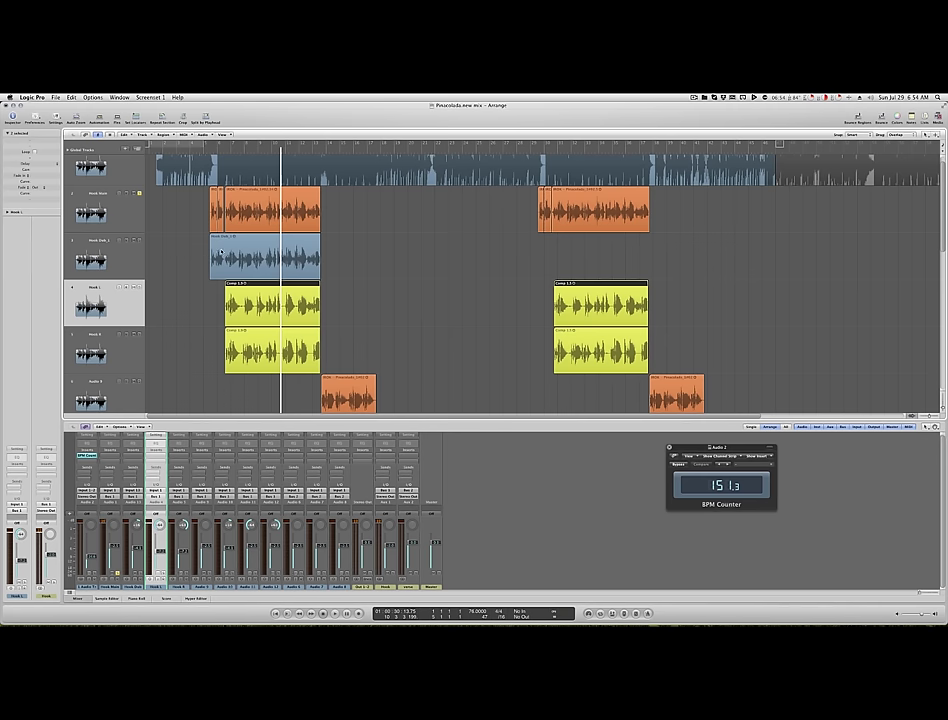
Trim the silence before the first phrase of the Hook L and Hook R regions in the first hook
scroll(221, 252, "up", 10)
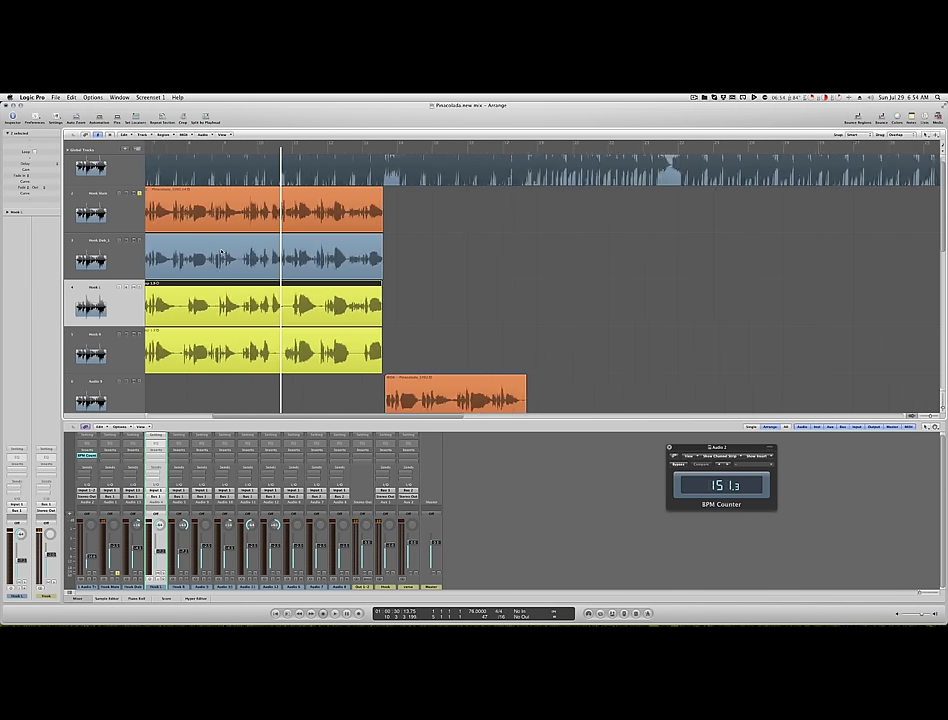
key("super+Right")
key("super+Right")
key("super+Right")
key("super+Right")
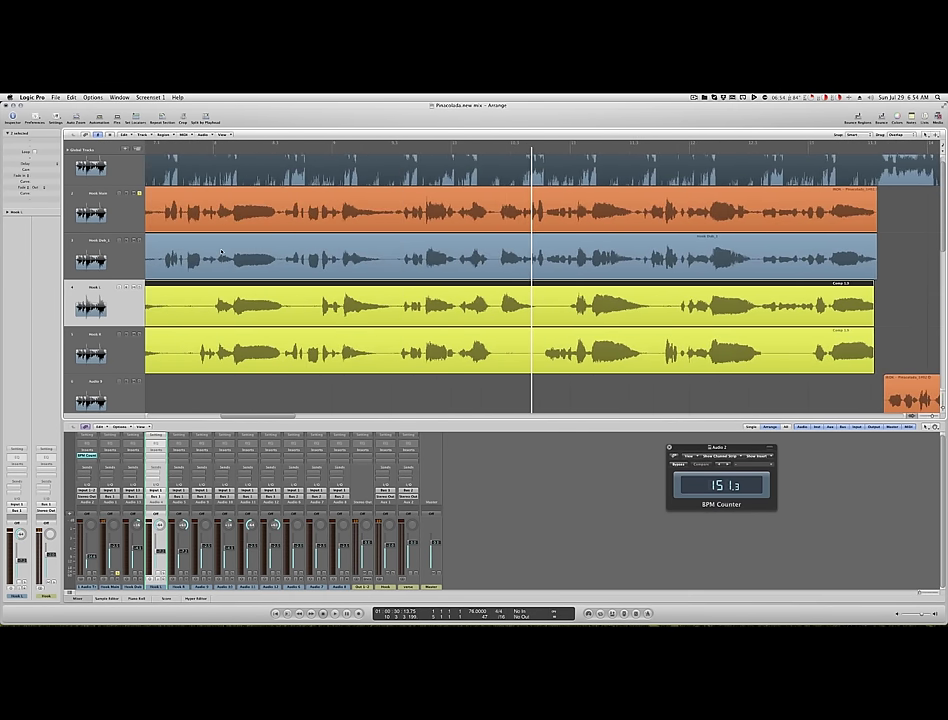
scroll(221, 252, "left", 1)
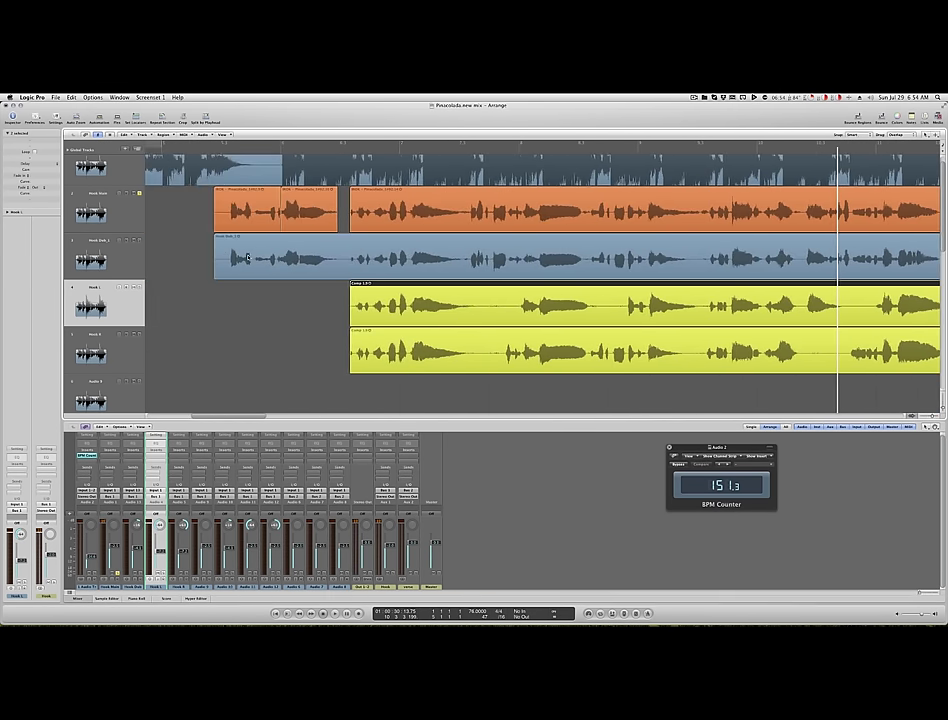
key("ctrl+Right")
key("ctrl+Right")
scroll(328, 294, "left", 5)
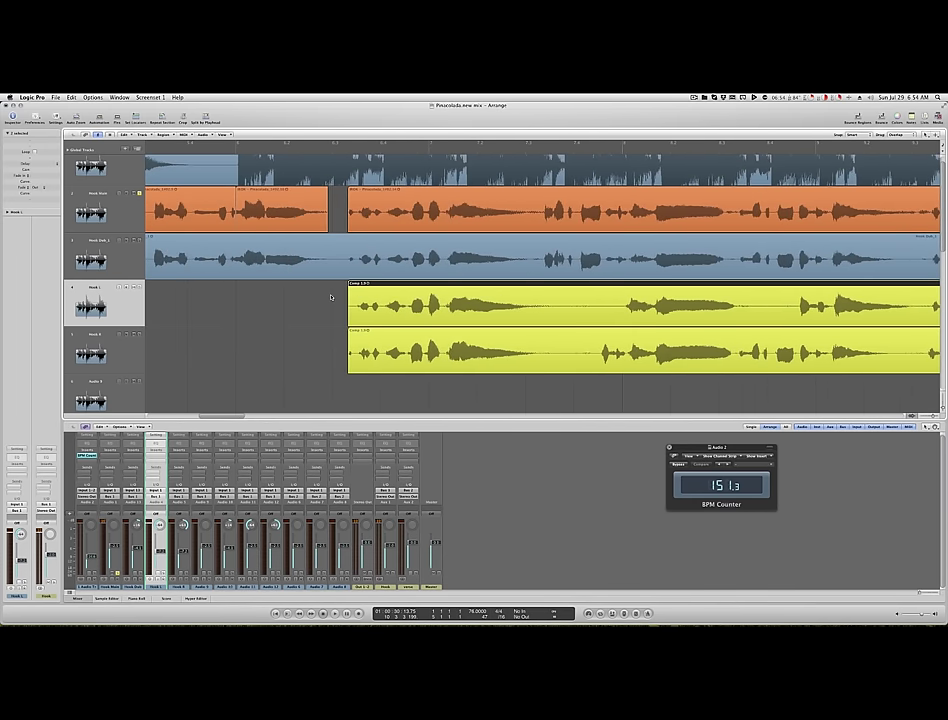
left_click_drag(329, 300, 354, 352)
scroll(358, 346, "right", 10)
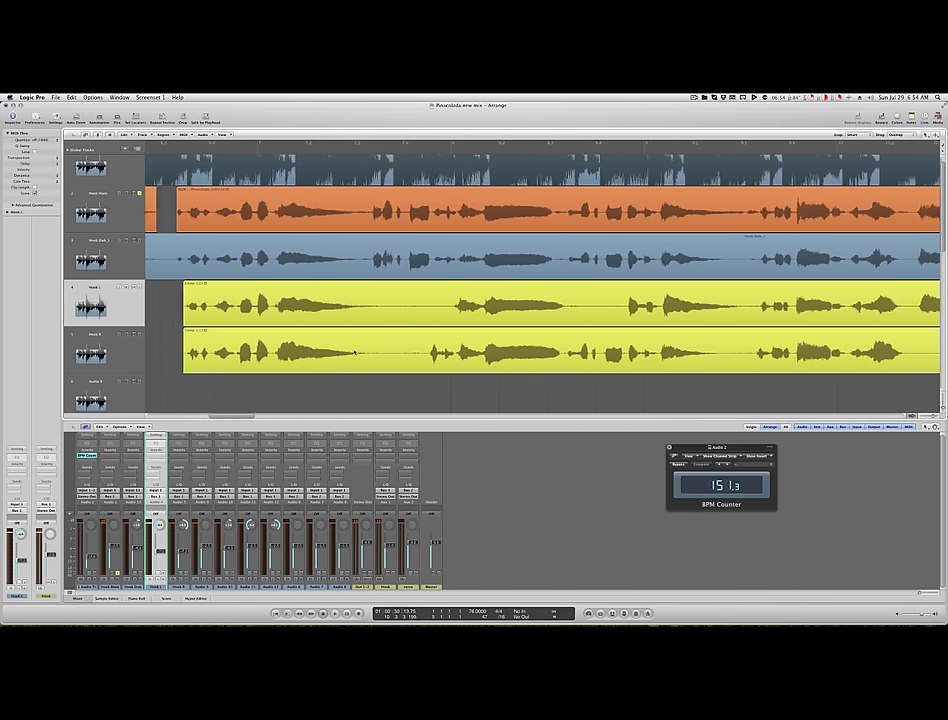
Cut out the silent gaps between the vocal phrases on both Hook L and Hook R throughout the first hook
left_click_drag(351, 305, 582, 352)
key("Delete")
scroll(413, 360, "right", 3)
key("Delete")
scroll(460, 314, "right", 8)
key("Delete")
scroll(585, 353, "right", 7)
left_click_drag(376, 349, 413, 305)
key("Delete")
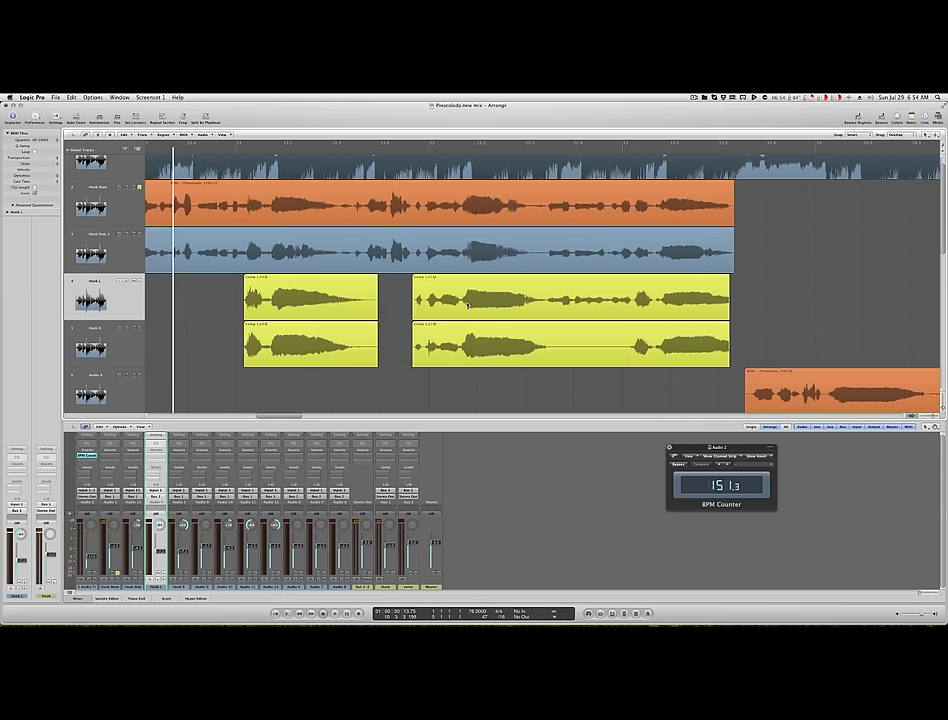
left_click_drag(546, 303, 632, 344)
key("Delete")
key("ctrl+Left")
key("ctrl+Left")
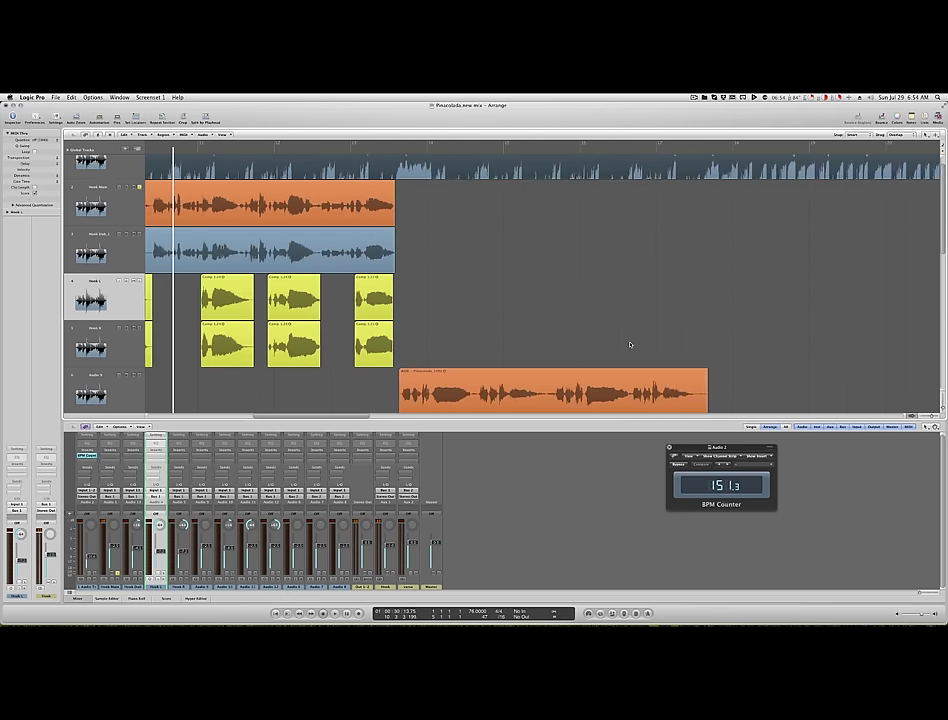
Insert VocALign Pro AU (32-bit) on the Hook R track, set its side chain to Audio 4 (Hook L), and open its interface
left_click(100, 343)
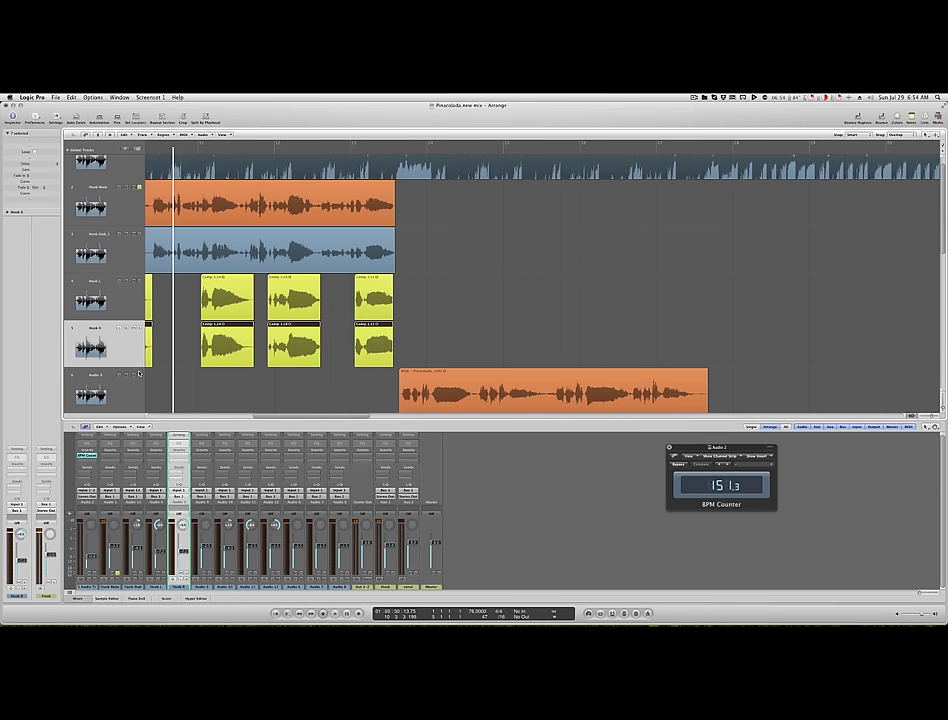
scroll(197, 396, "left", 5)
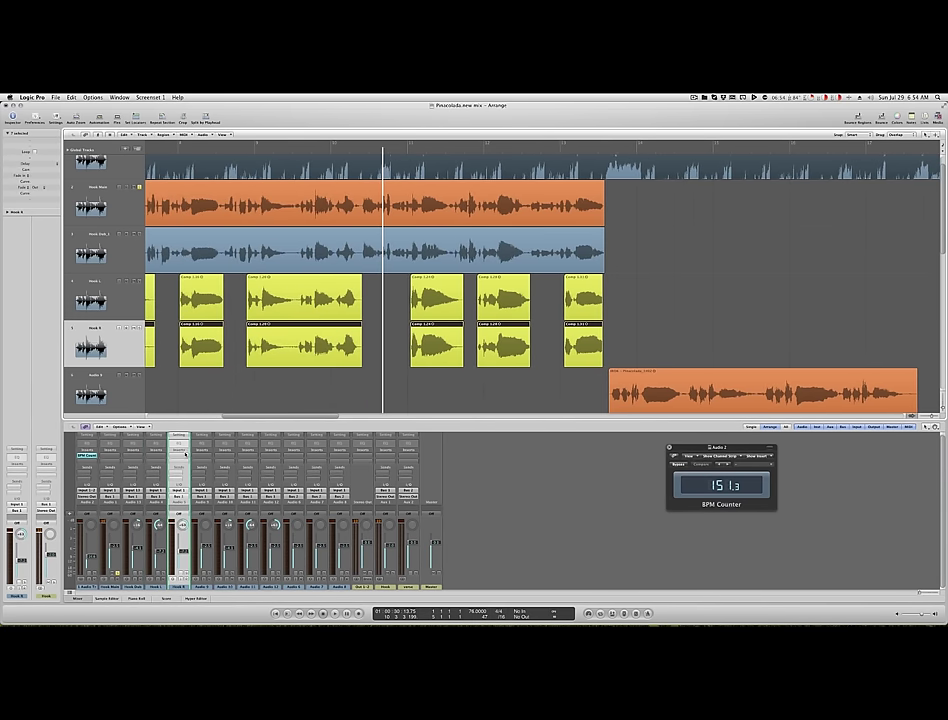
left_click(185, 455)
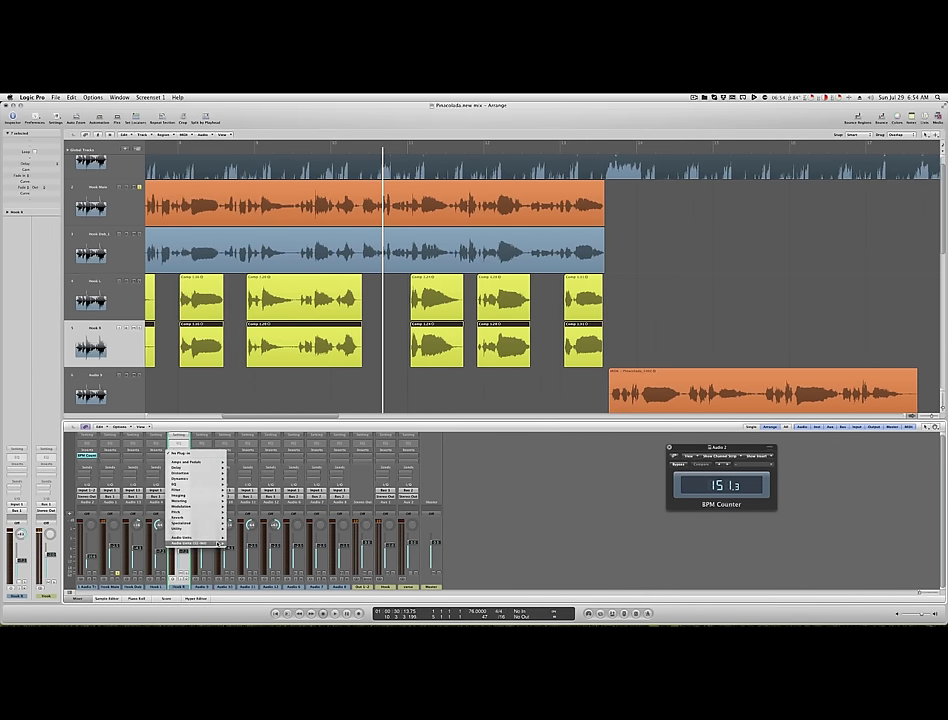
mouse_move(219, 543)
mouse_move(270, 605)
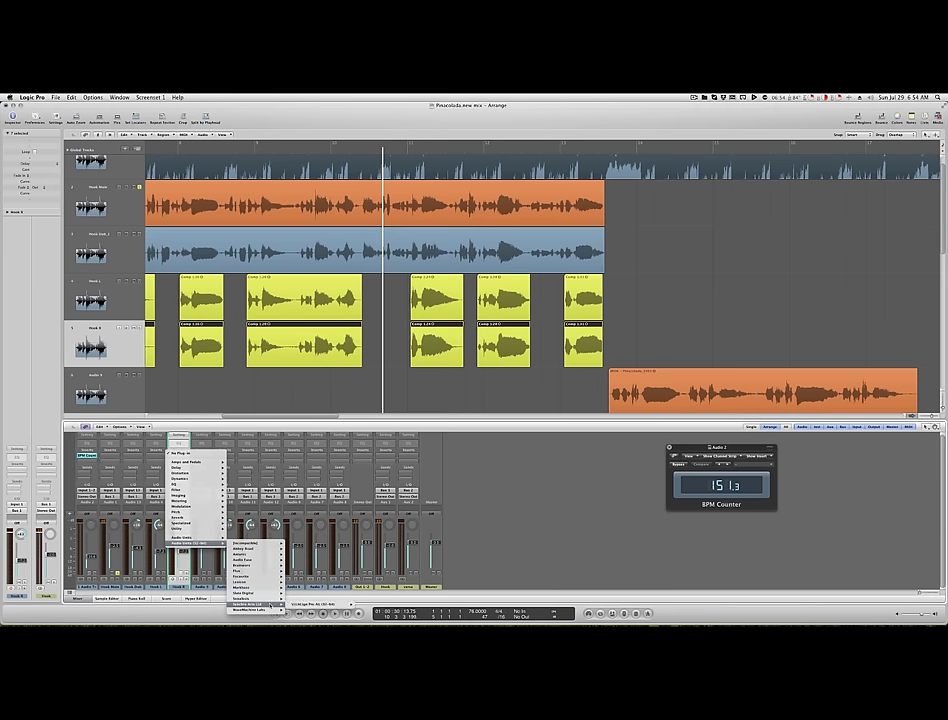
mouse_move(300, 605)
left_click(362, 604)
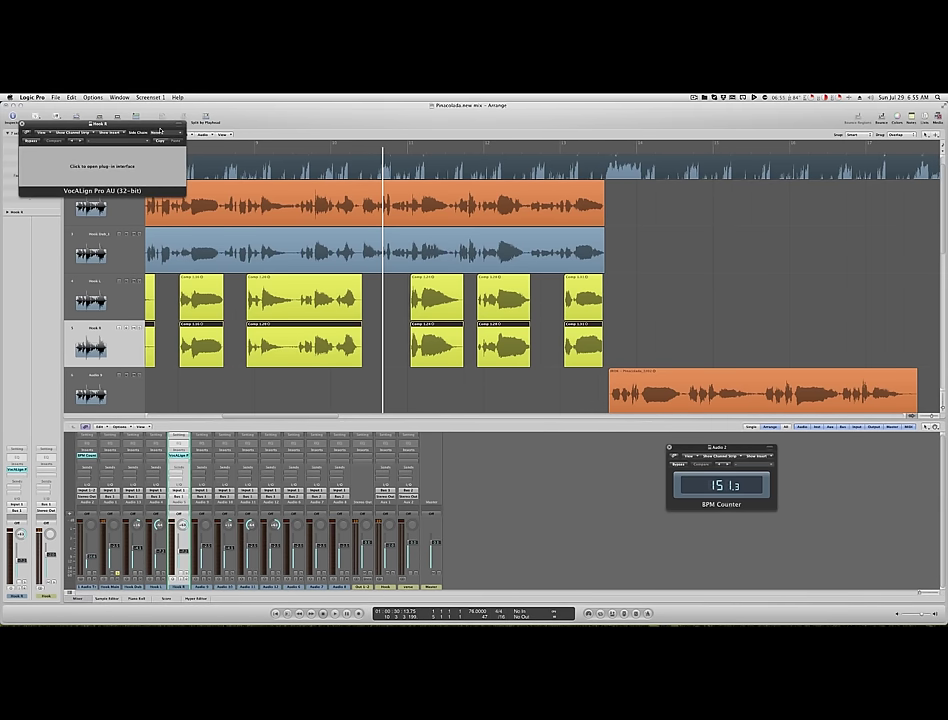
left_click(171, 133)
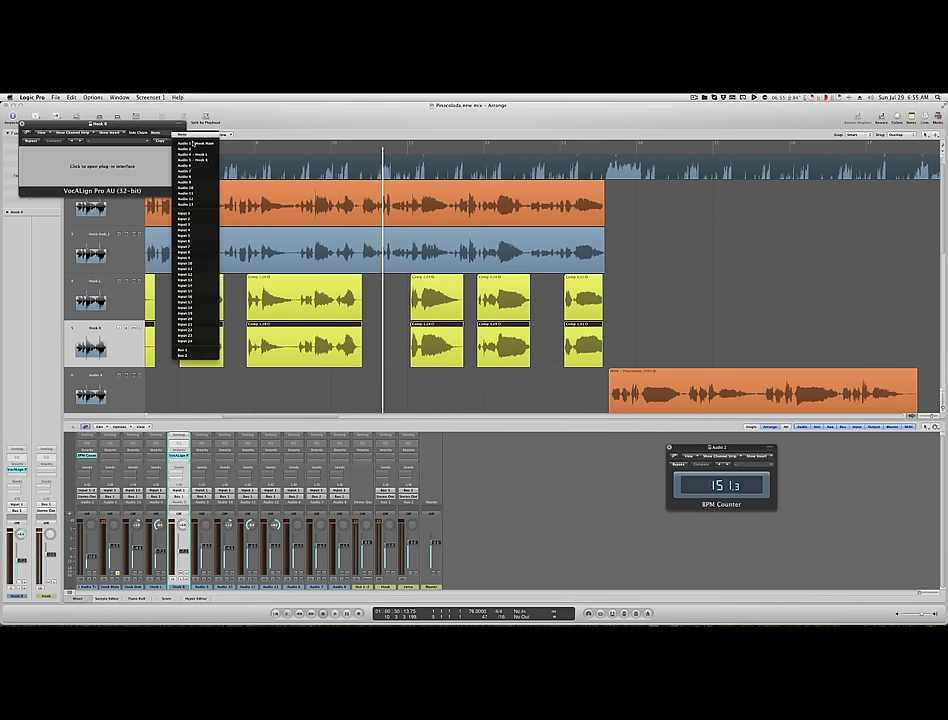
left_click(190, 165)
left_click(139, 170)
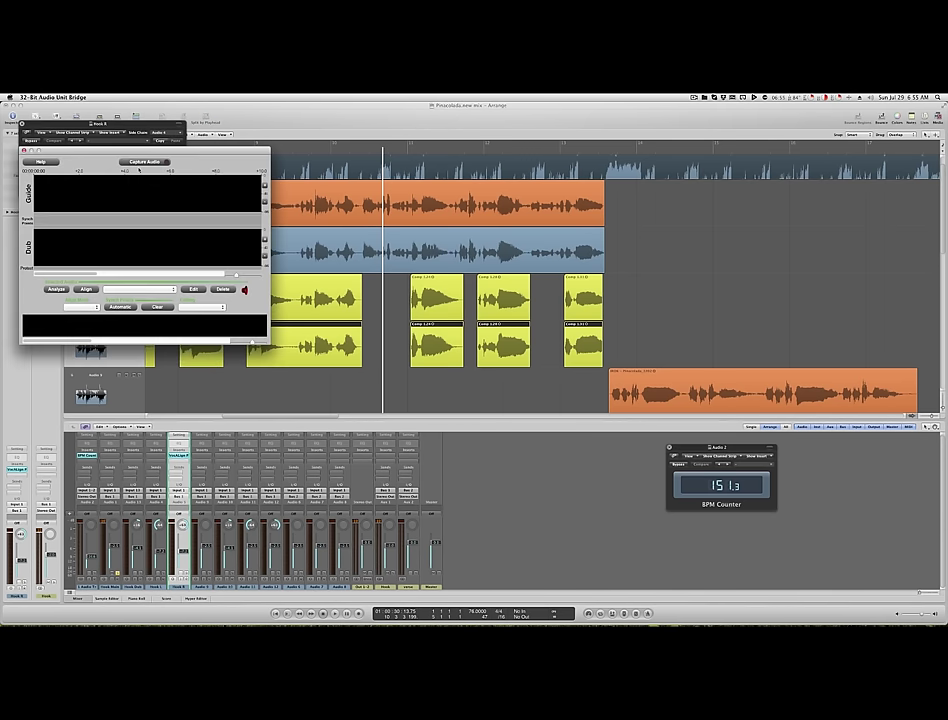
Capture the first hook's audio in VocALign during playback, align the Hook R dub to the guide, and close the plug-in
scroll(437, 260, "left", 2)
scroll(437, 260, "left", 6)
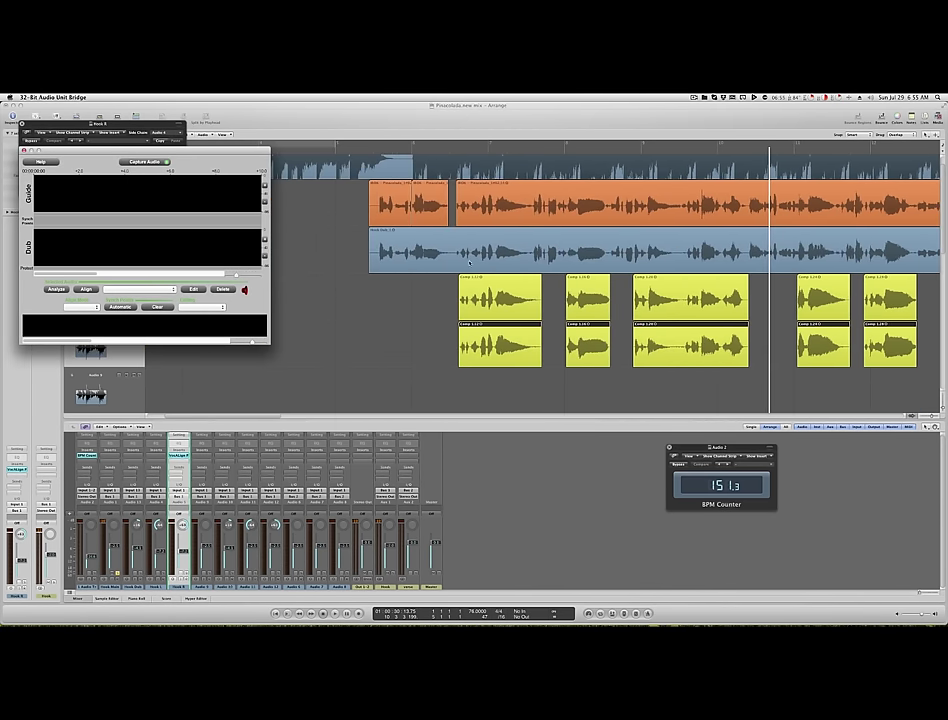
double_click(445, 152)
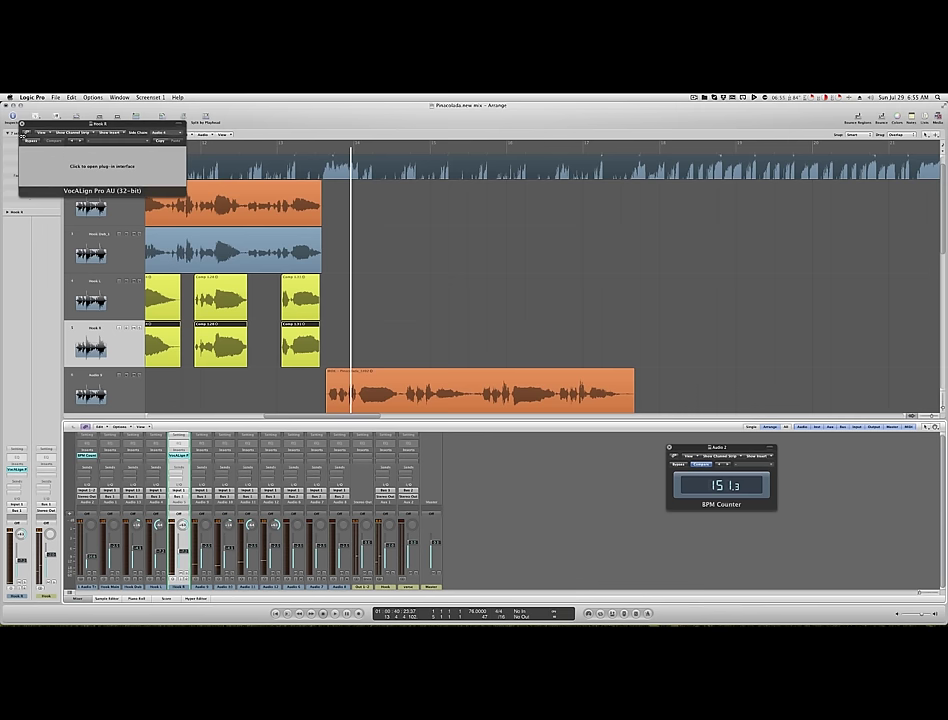
left_click(50, 162)
left_click(86, 290)
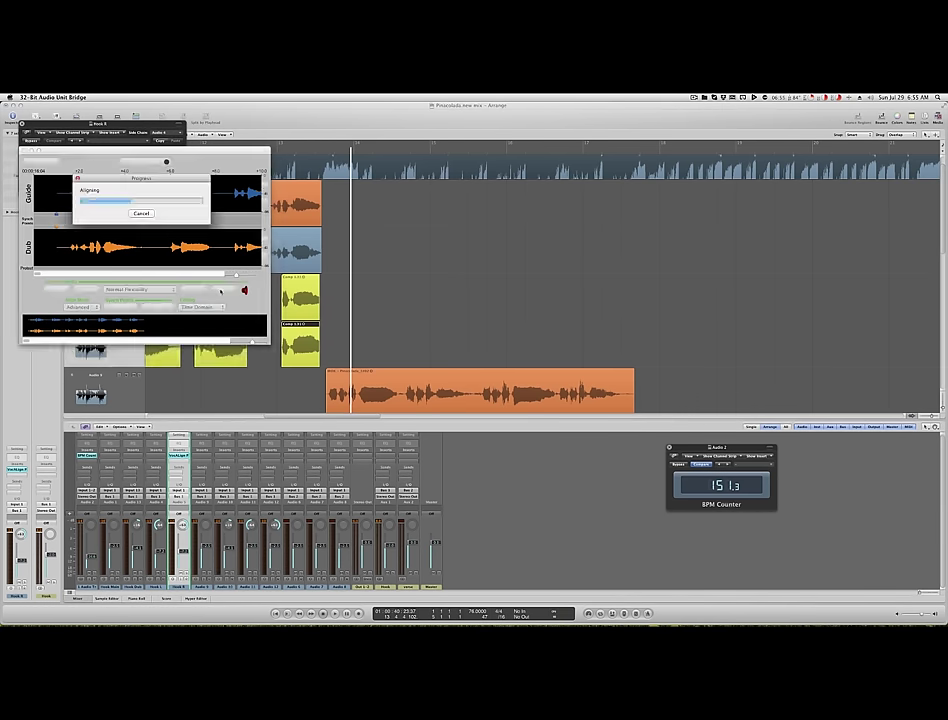
left_click(22, 124)
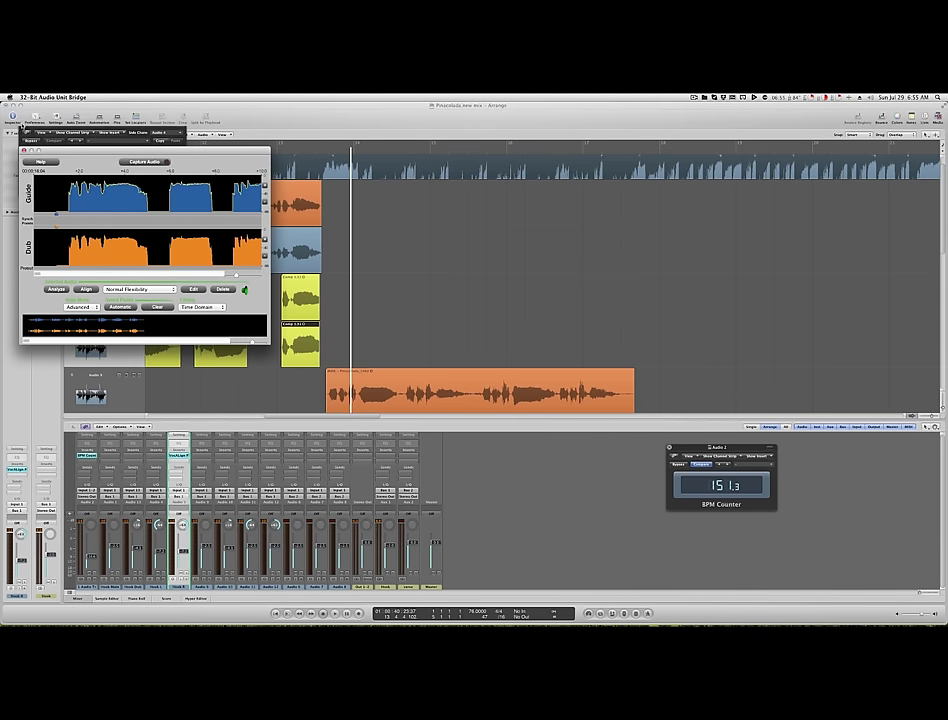
Bounce the Hook R regions in place to a new track named Hook R (Aligned), muting the source
scroll(298, 313, "left", 5)
scroll(298, 313, "left", 4)
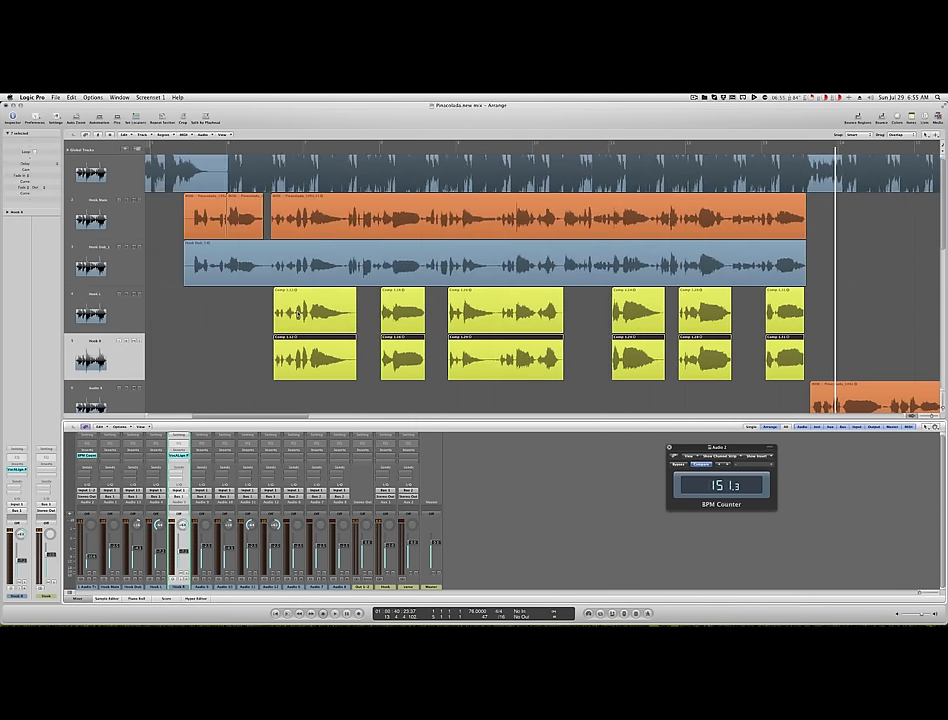
right_click(305, 350)
left_click(314, 356)
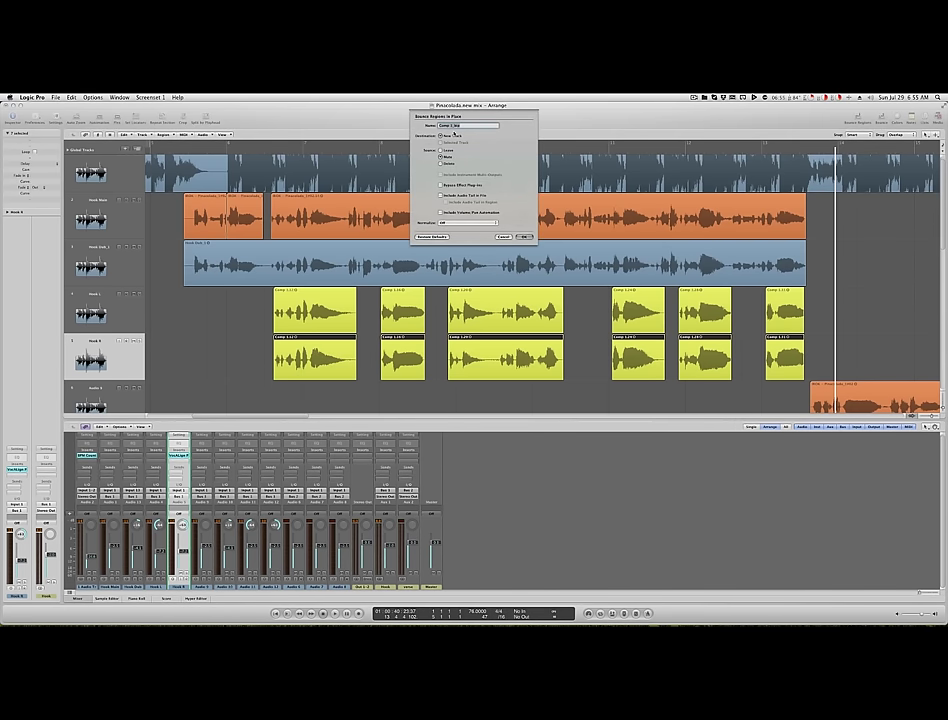
type("C")
type("ook B (Aligned")
left_click(523, 237)
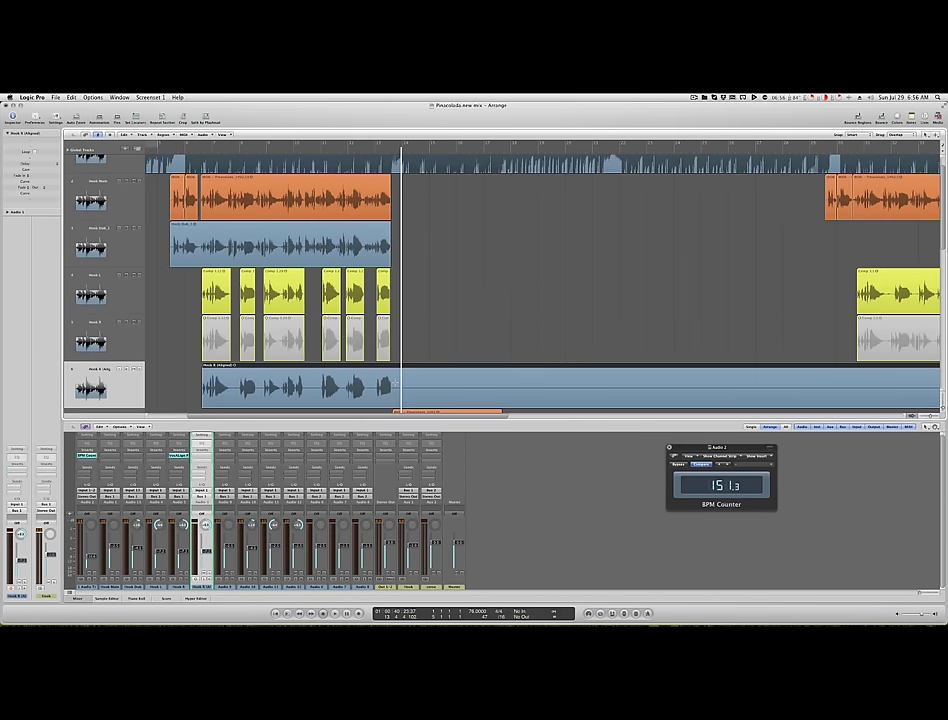
Delete the part of the bounced region after the first hook, and remove the original Hook R regions and track
double_click(395, 383, "super")
key("BackSpace")
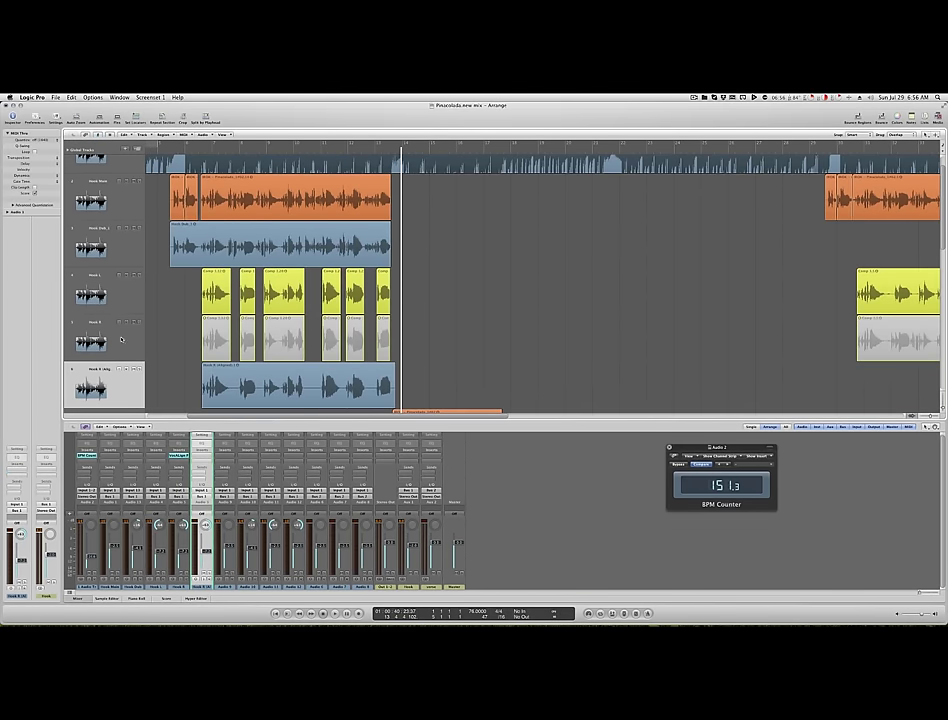
left_click(121, 340)
key("Delete")
key("Delete")
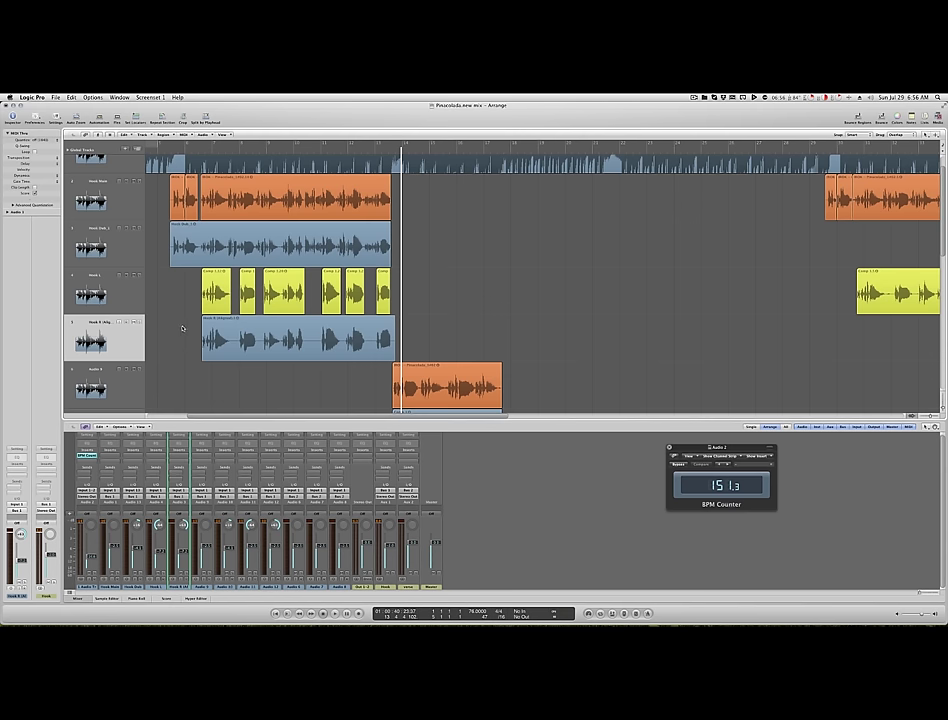
Play the mix from just before the first hook and raise the Hook L and Hook R (Aligned) levels together
left_click(165, 151)
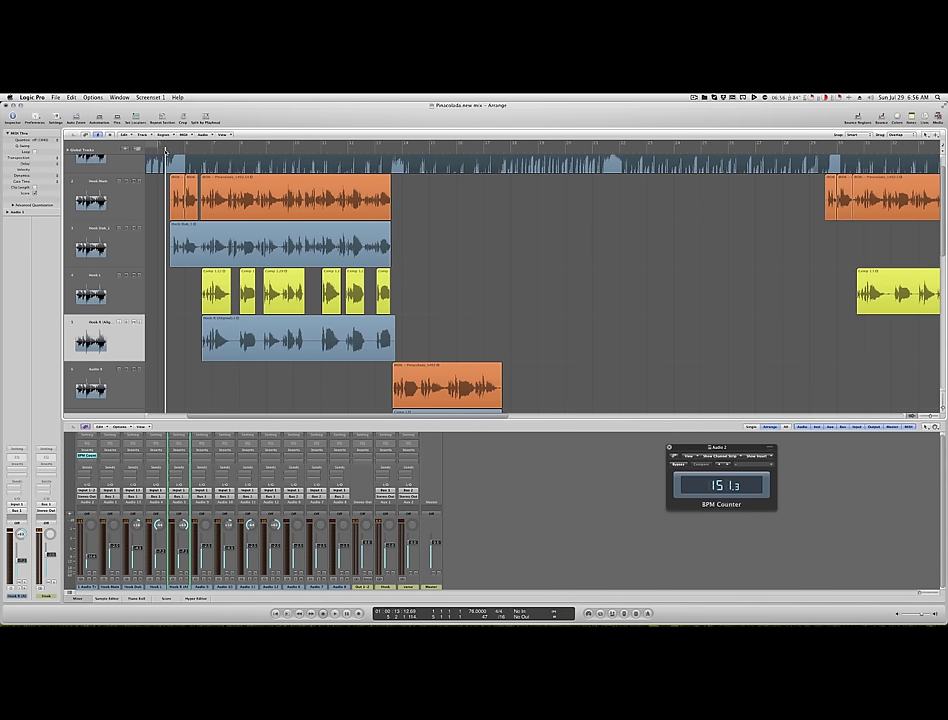
key("space")
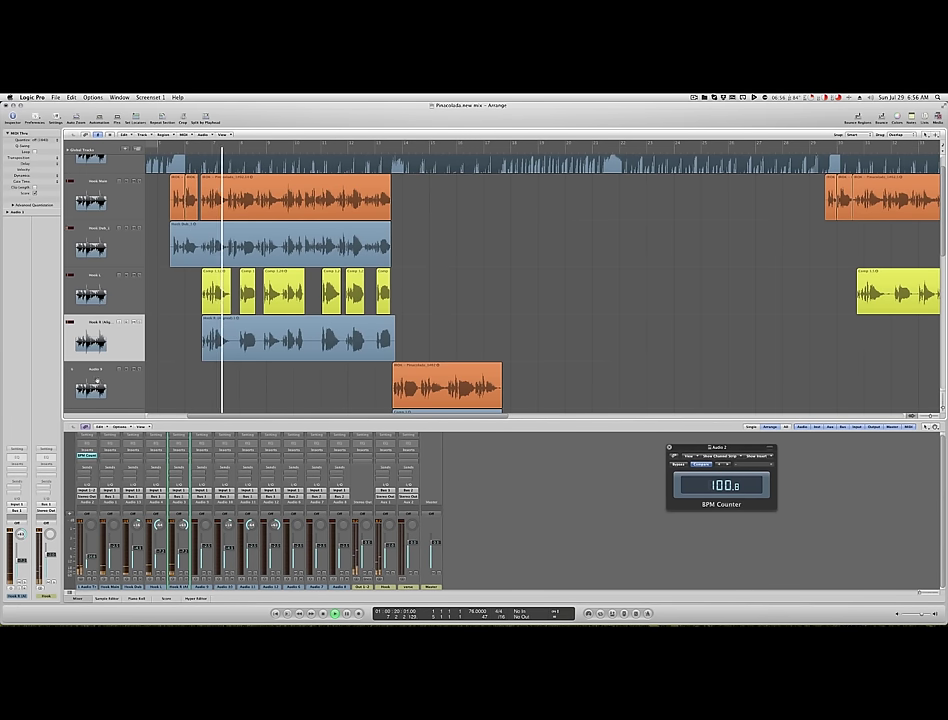
left_click(177, 588)
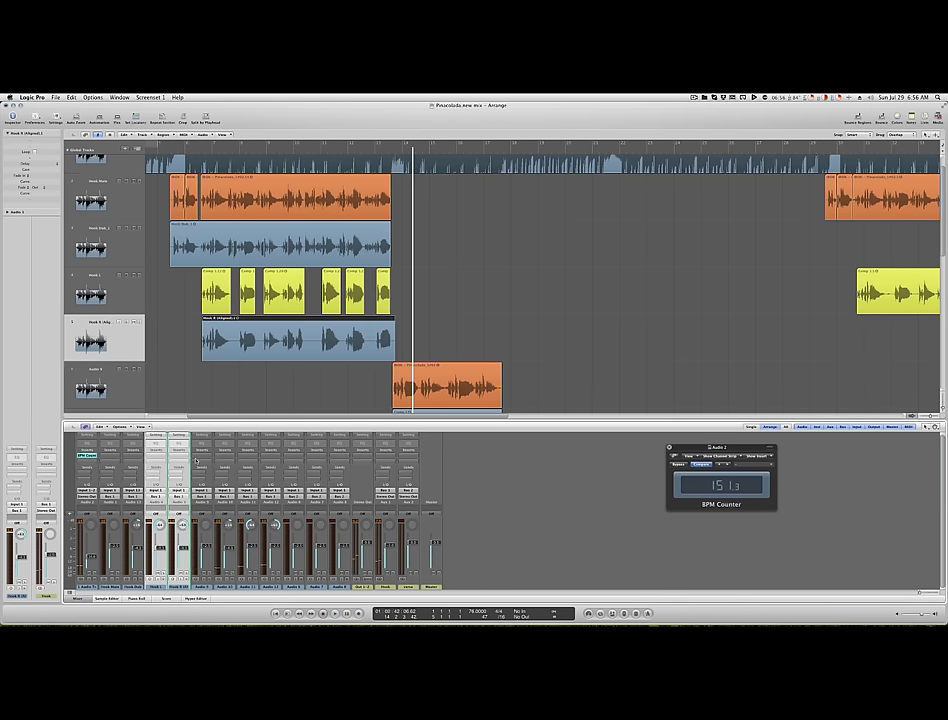
Look through the Audio 9 to Audio 12 tracks that follow the first hook, selecting each in turn
scroll(374, 325, "down", 5)
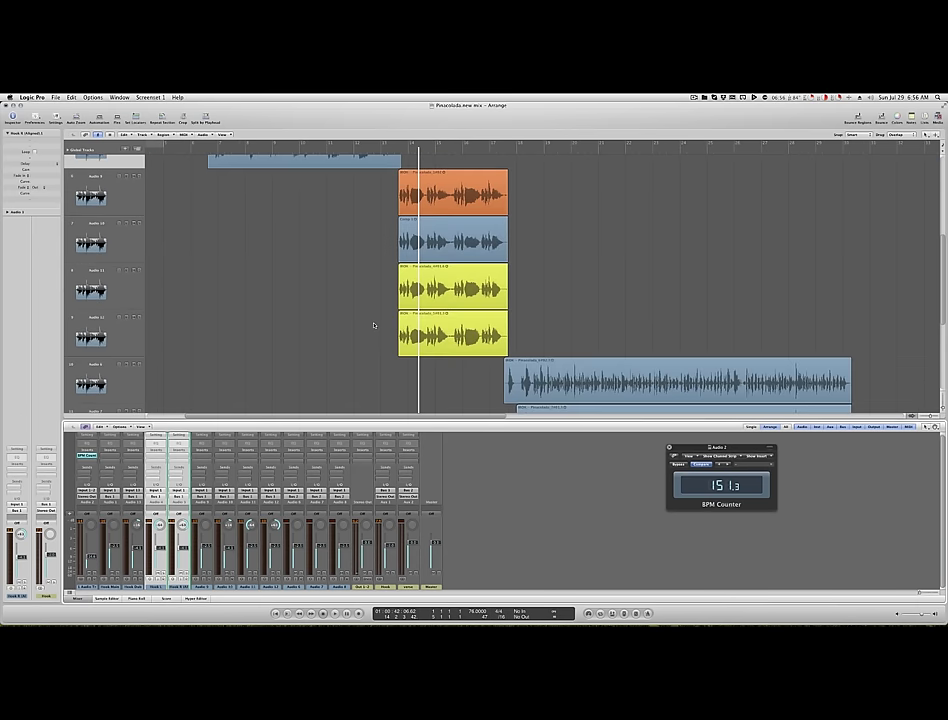
scroll(374, 325, "up", 2)
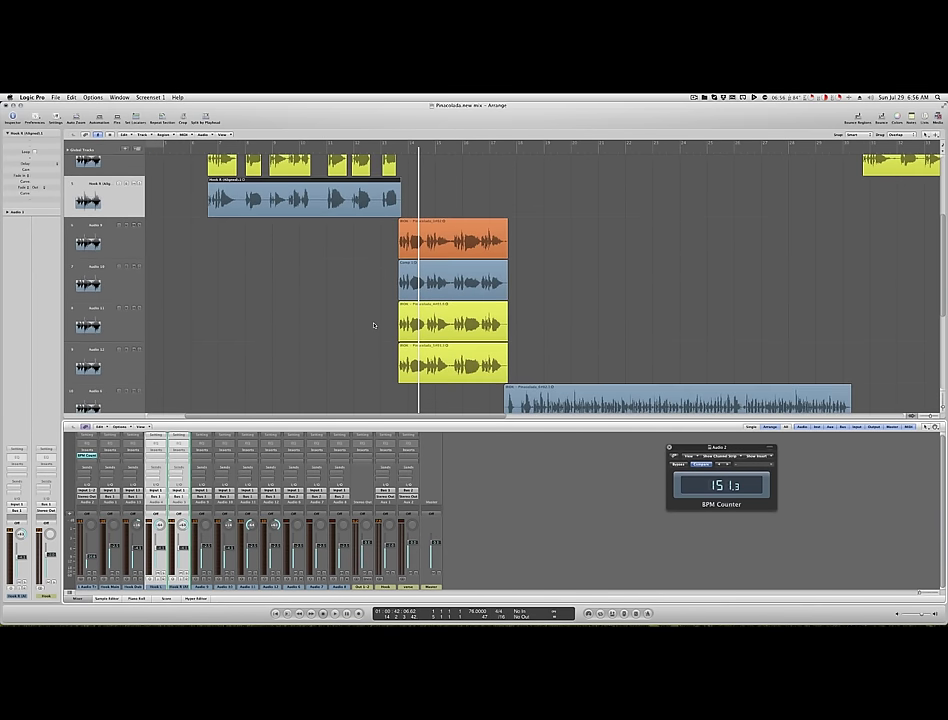
key("ctrl+Up")
left_click(99, 241)
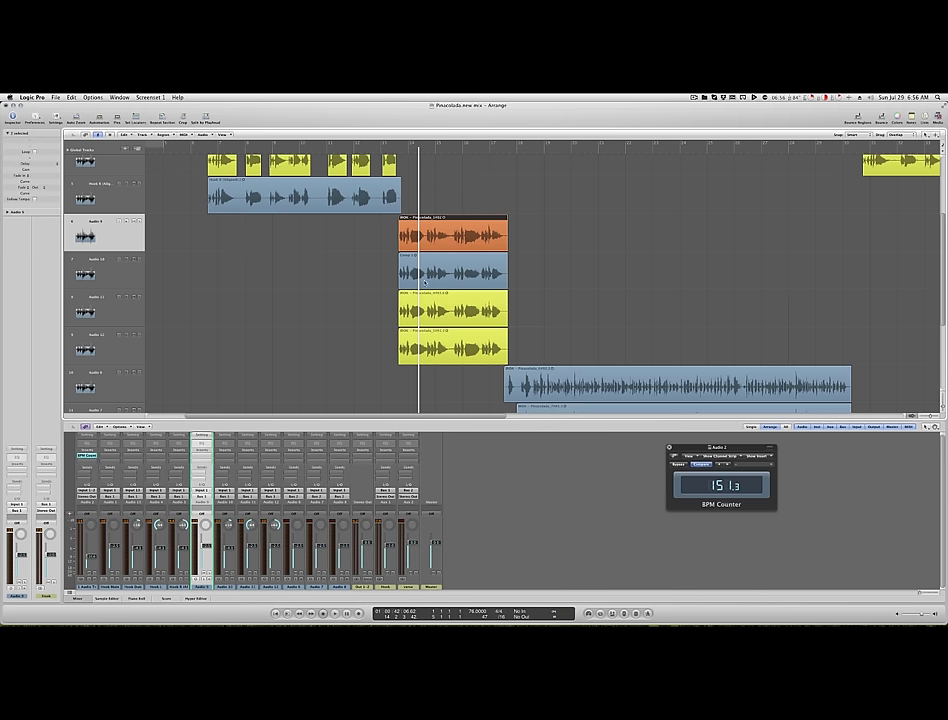
left_click(376, 277)
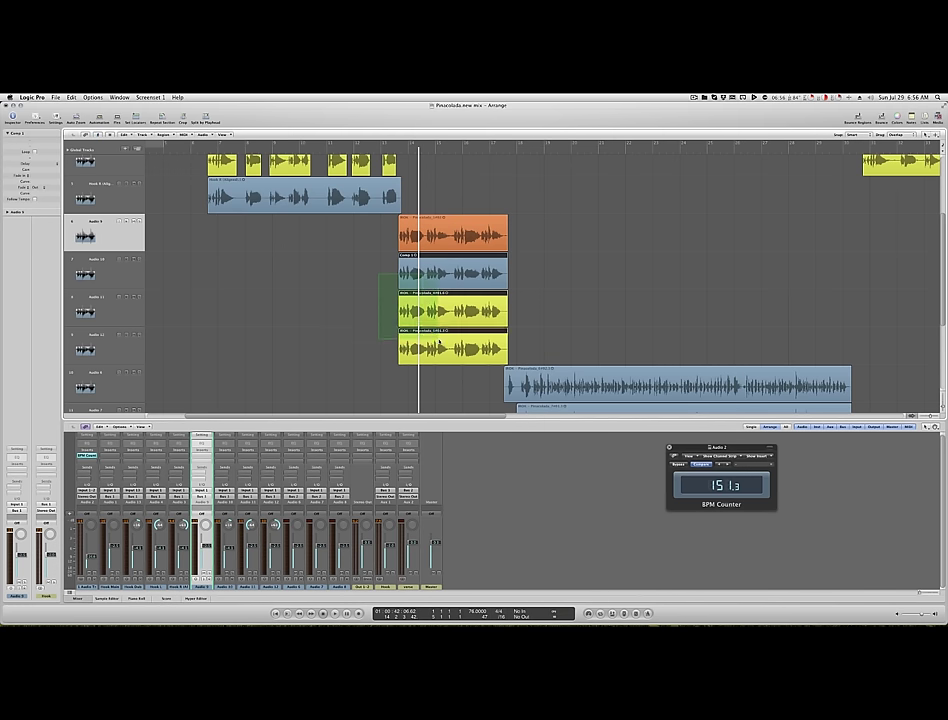
left_click_drag(439, 341, 439, 339)
left_click(99, 275)
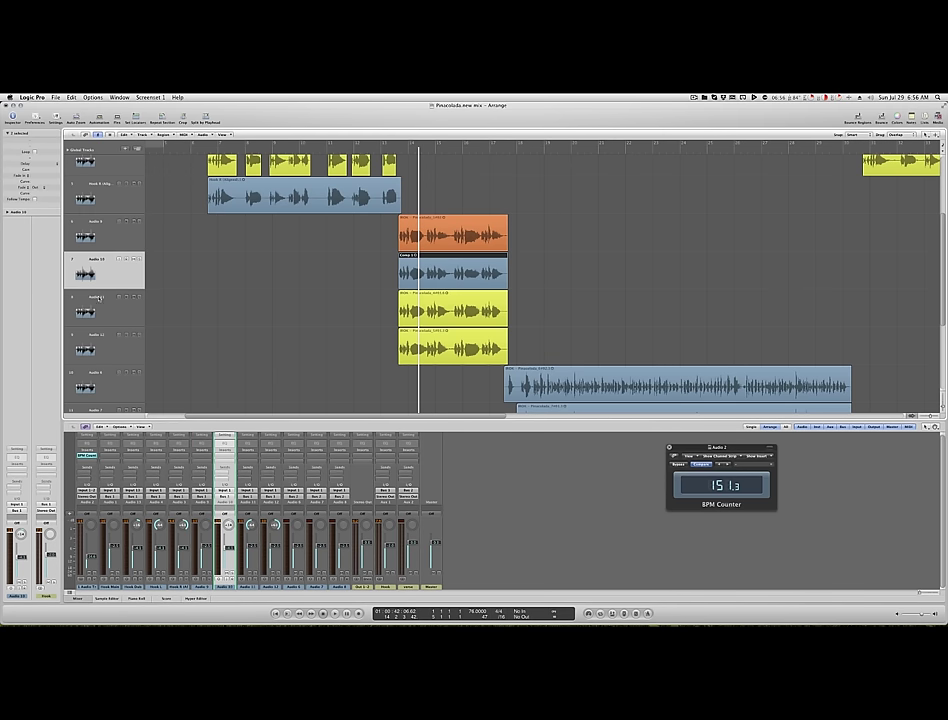
left_click(96, 311)
left_click(98, 348)
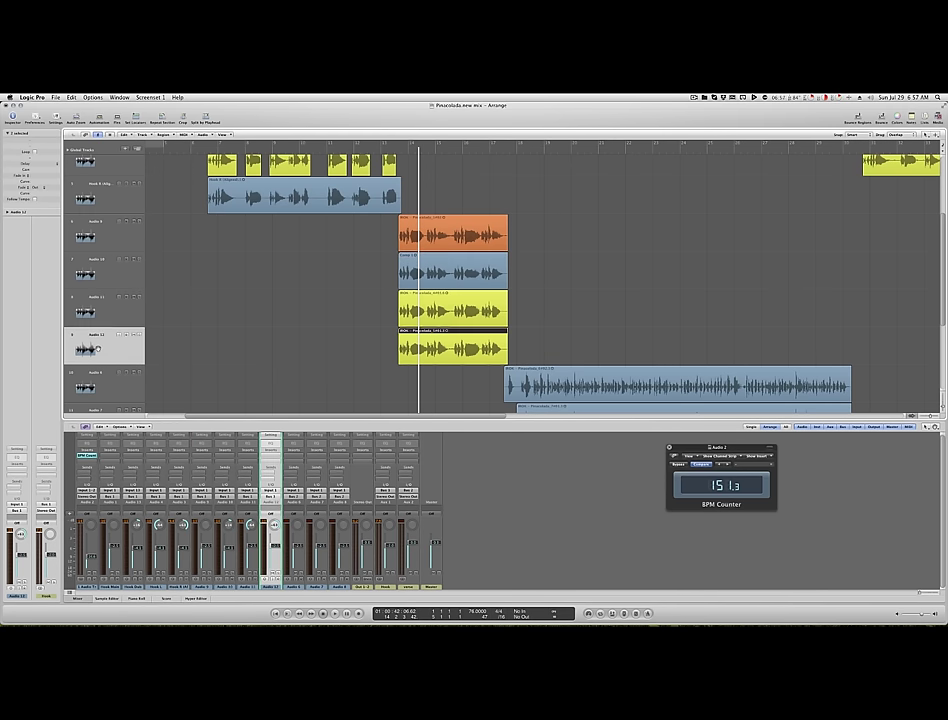
left_click(91, 273)
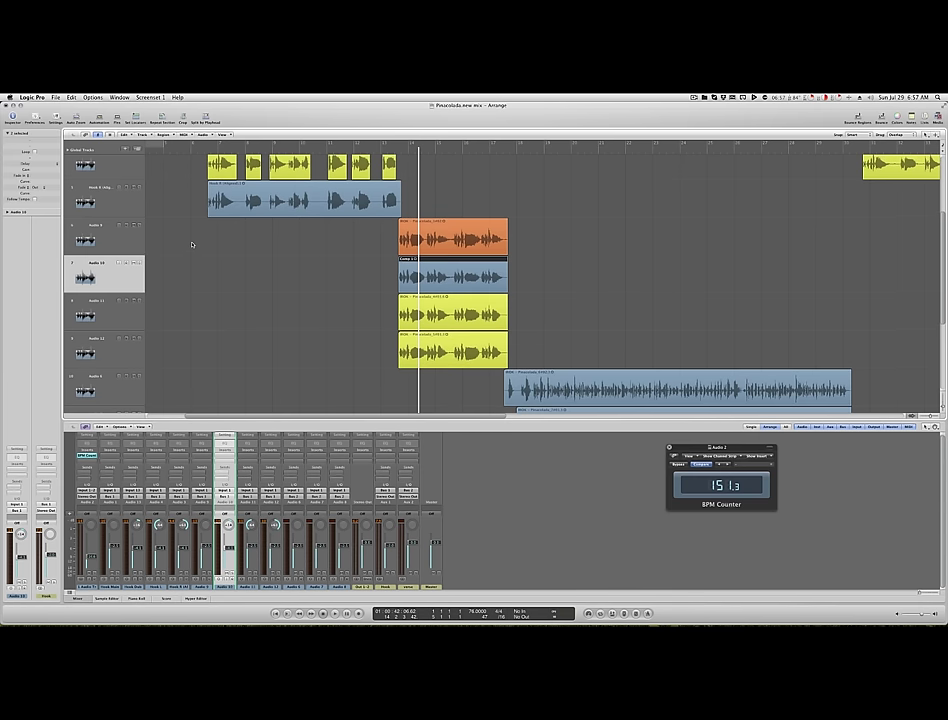
Rename the Audio 9 track as Hook 2
scroll(193, 245, "up", 5)
scroll(277, 325, "down", 5)
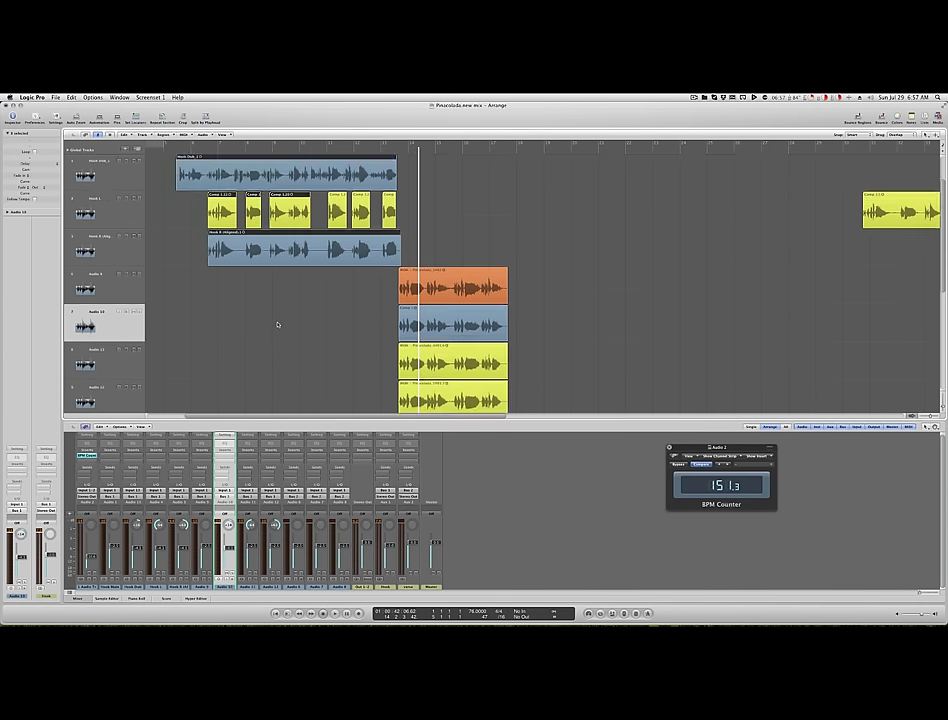
left_click(107, 233)
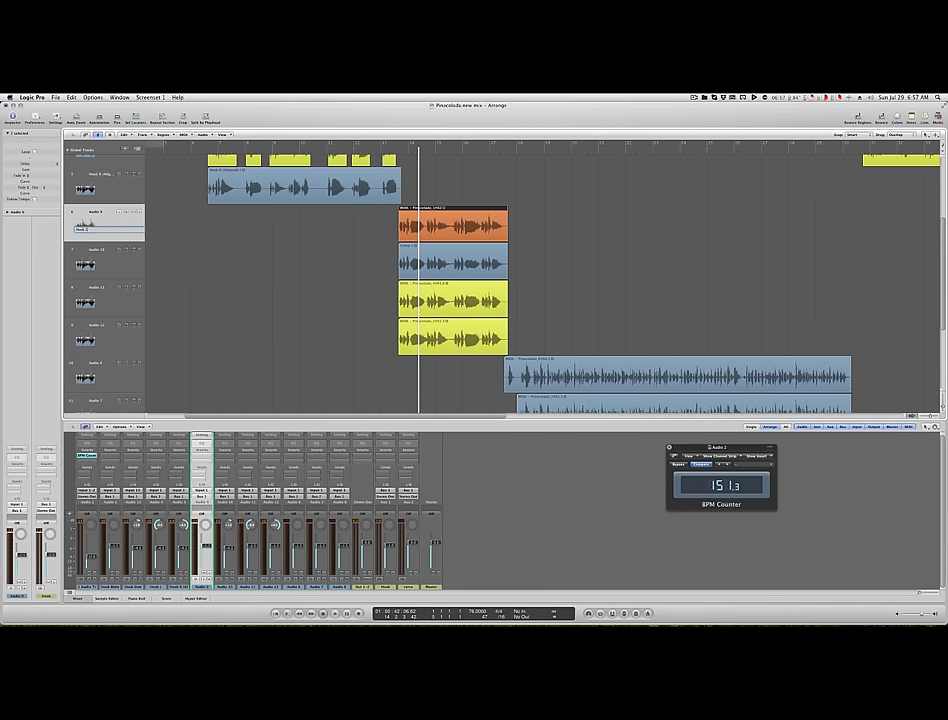
key("Return")
Insert the mono VocALign Pro plug-in on the Audio 10 track and set its side chain to Audio 9
key("Down")
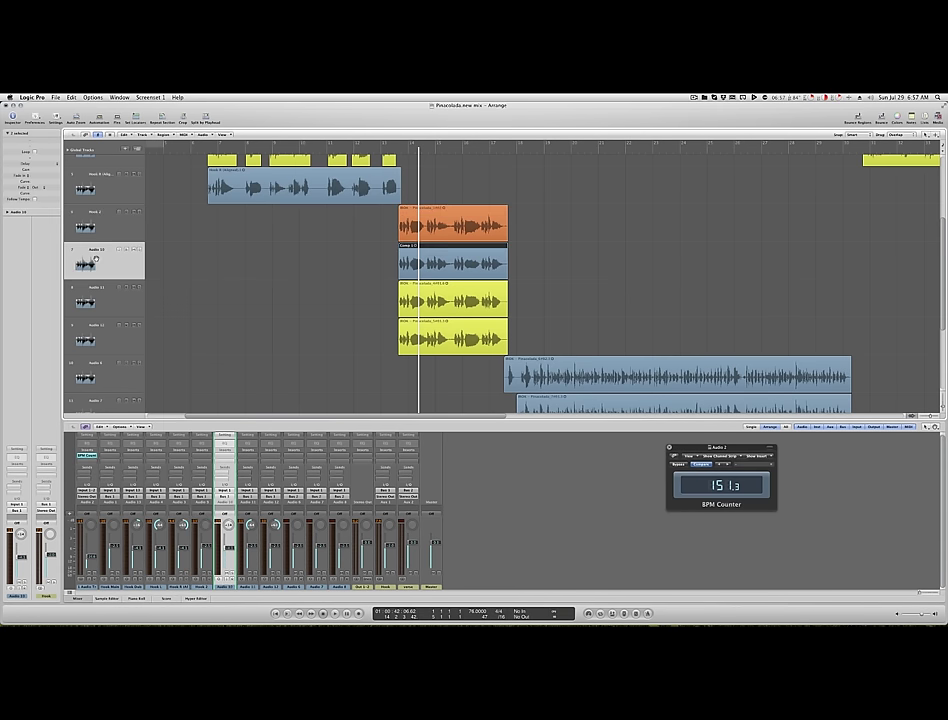
left_click(226, 458)
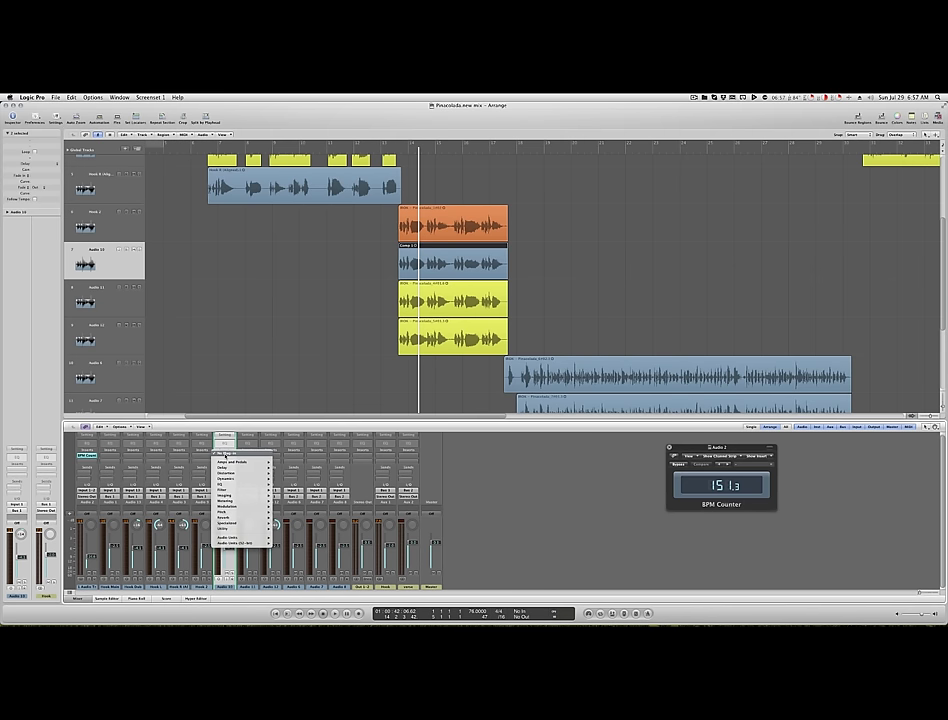
mouse_move(245, 543)
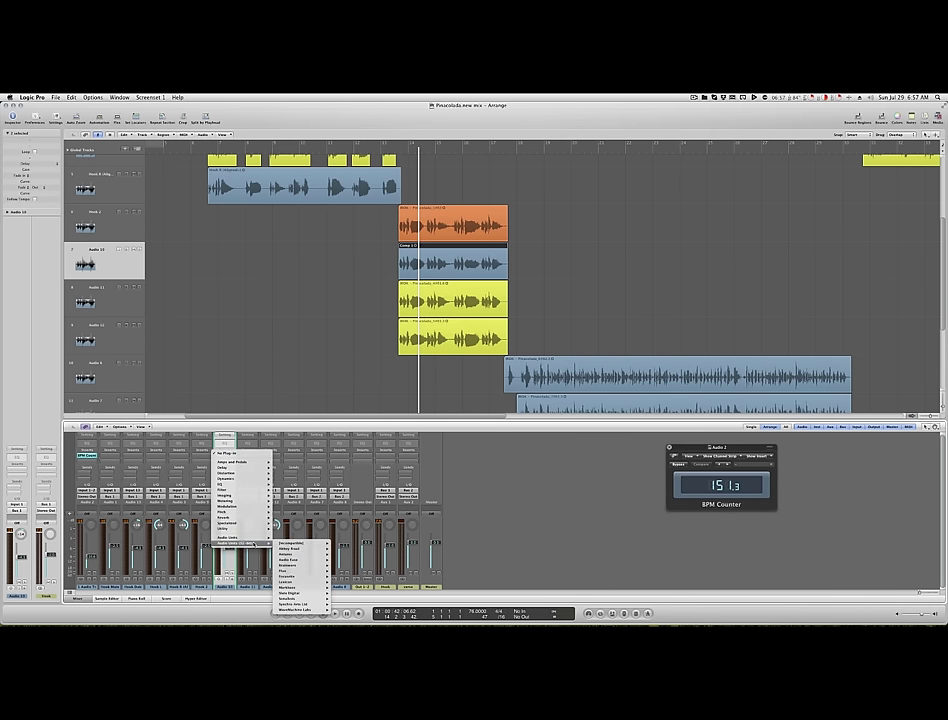
mouse_move(308, 604)
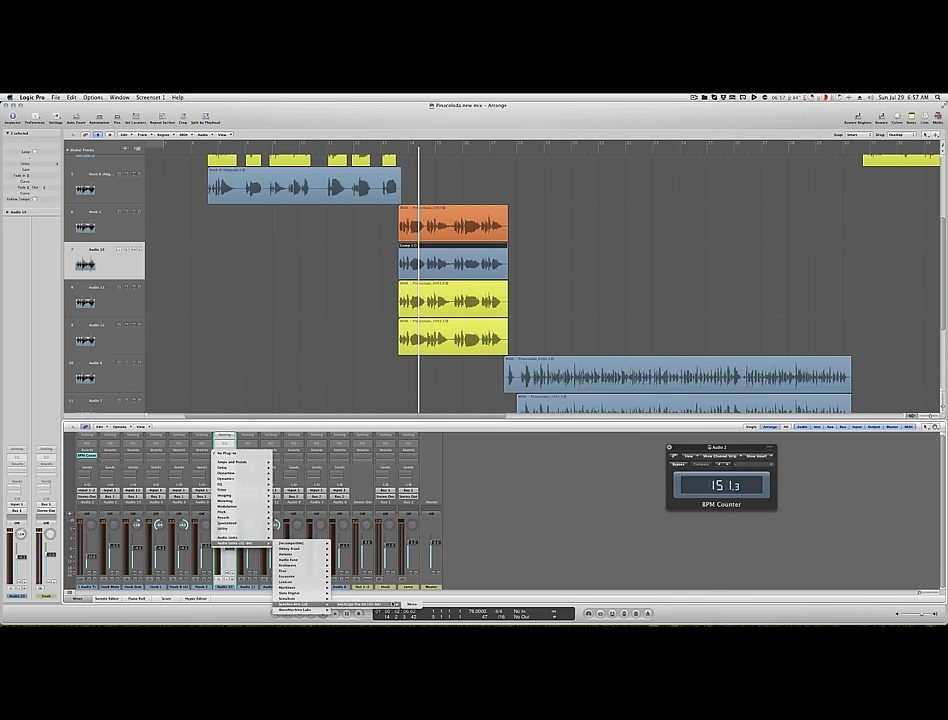
left_click(406, 605)
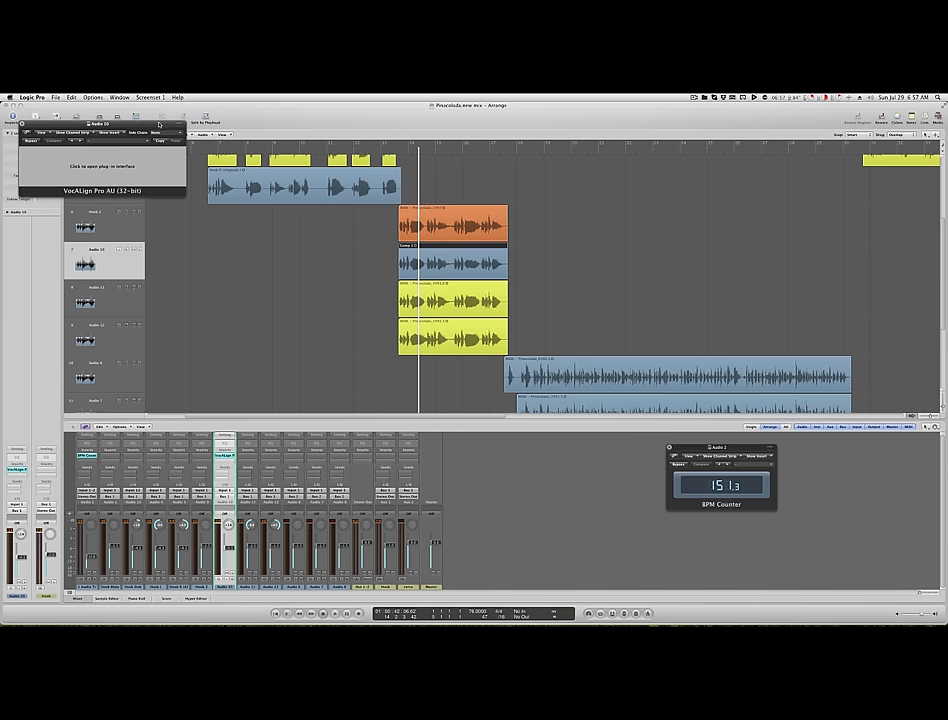
left_click_drag(158, 123, 372, 295)
left_click(383, 304)
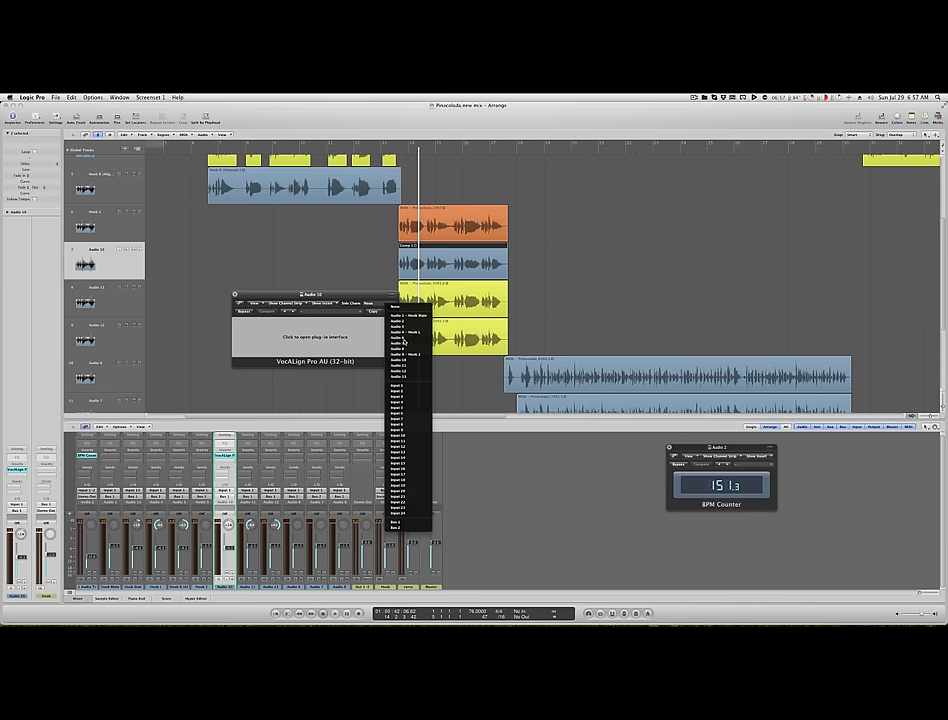
left_click(404, 342)
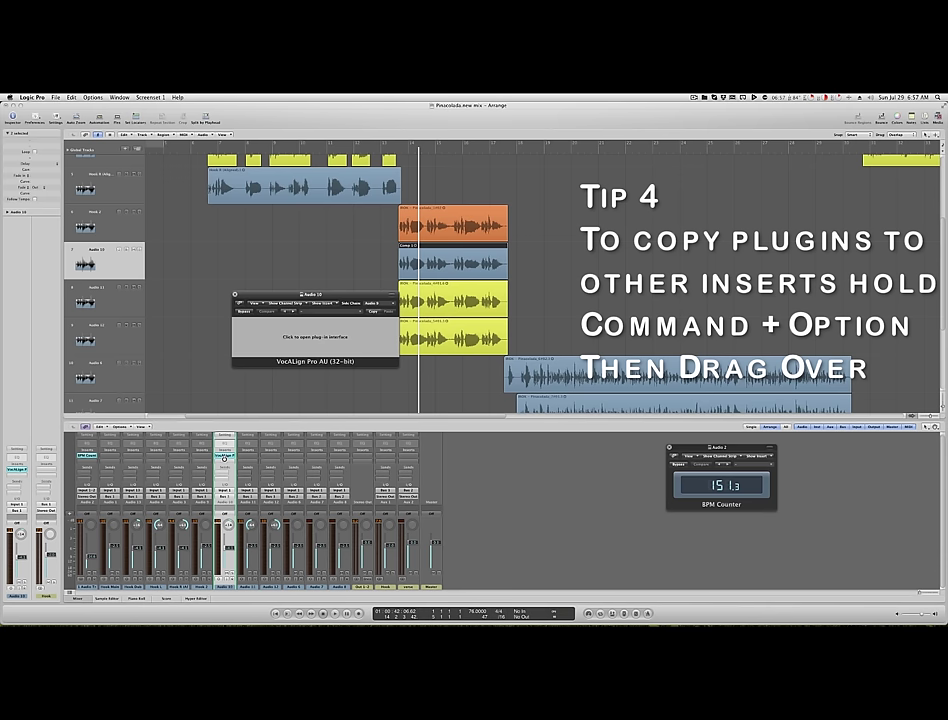
Copy the VocALign insert from Audio 10 to the Audio 11 and Audio 12 channels
left_click_drag(227, 456, 270, 457)
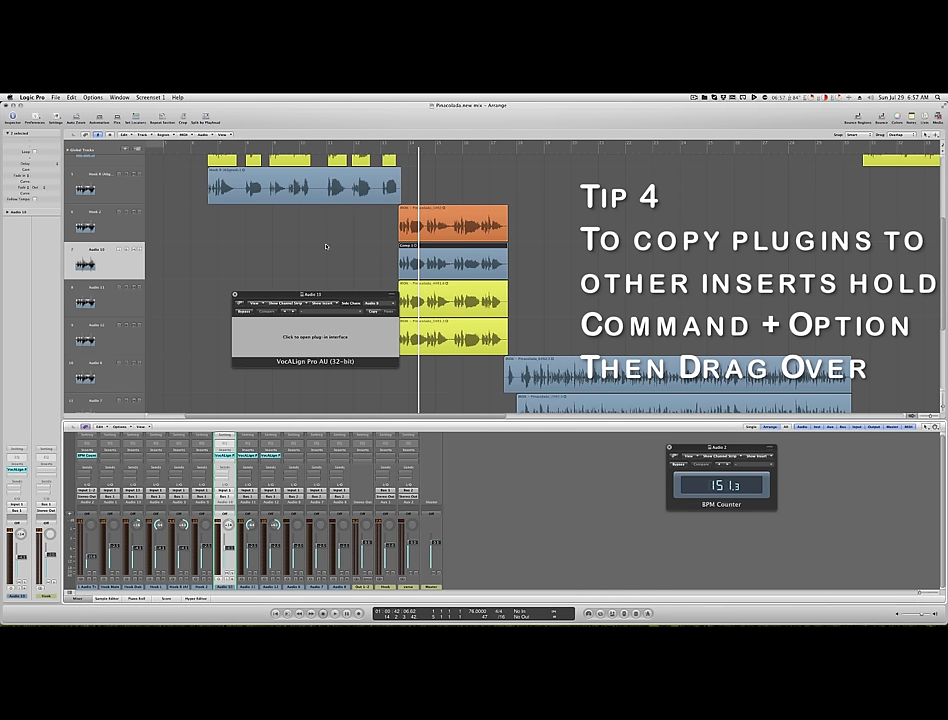
scroll(325, 246, "up", 3)
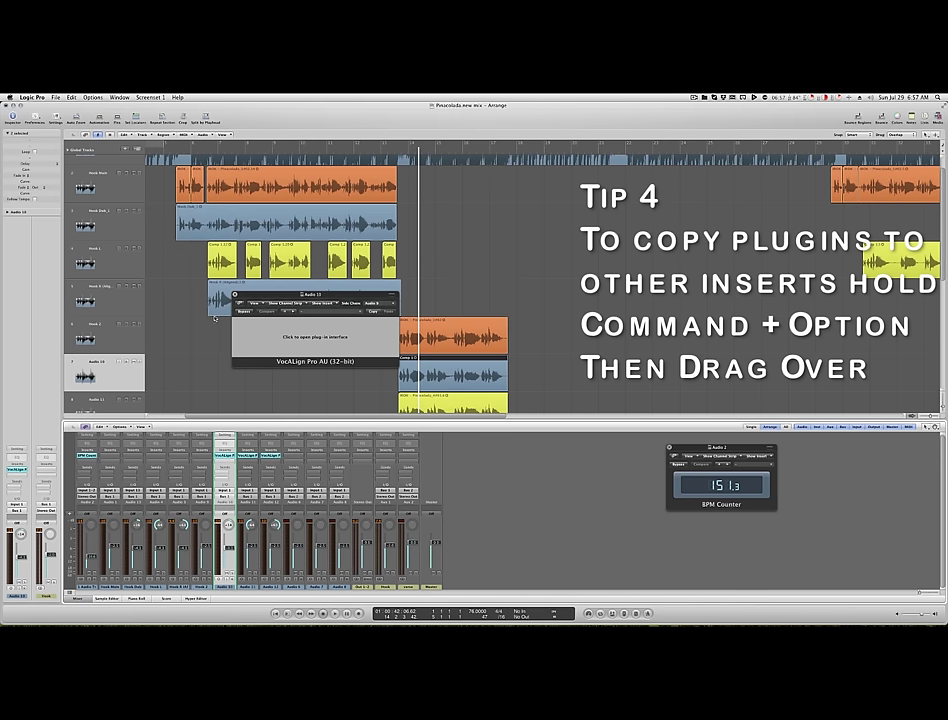
scroll(227, 198, "down", 3)
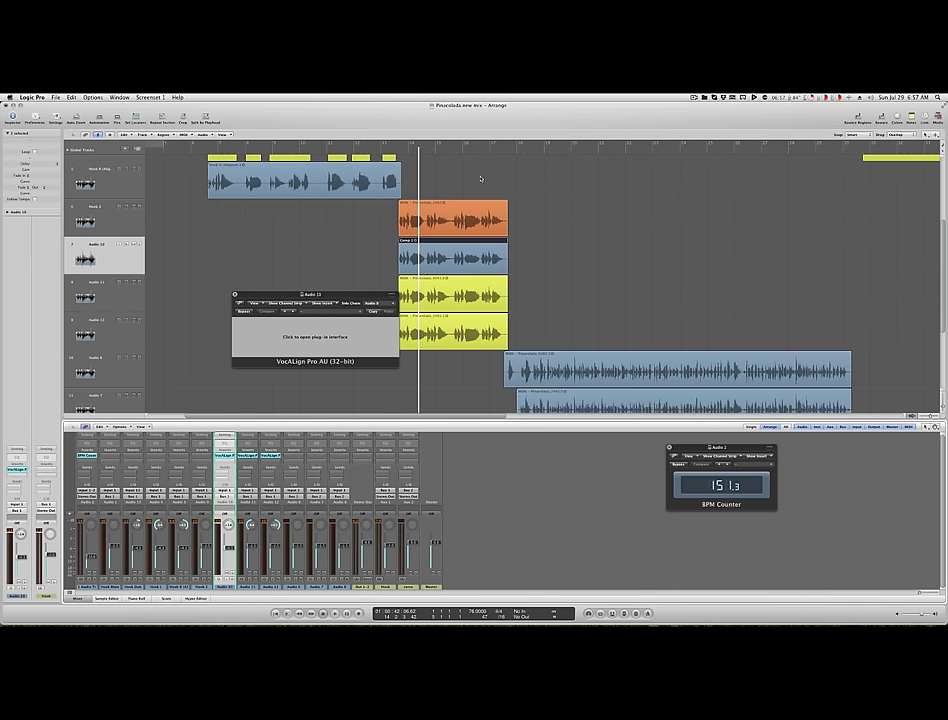
Select the four Hook 2 section regions and play through them with VocALign capturing audio on both Audio 10 and Audio 11
left_click_drag(468, 359, 468, 359)
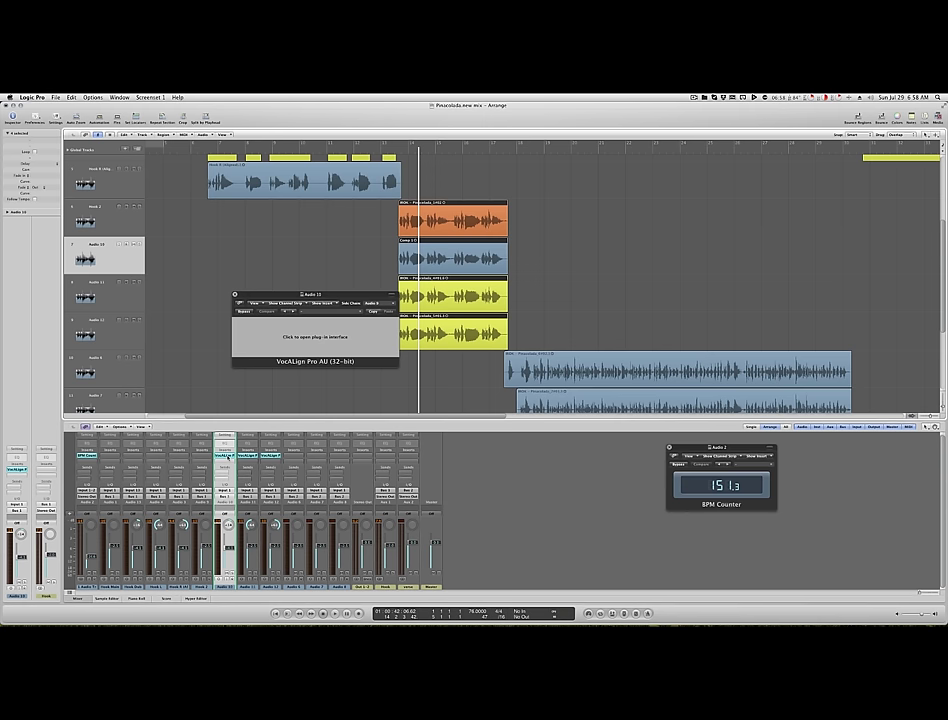
left_click(228, 456)
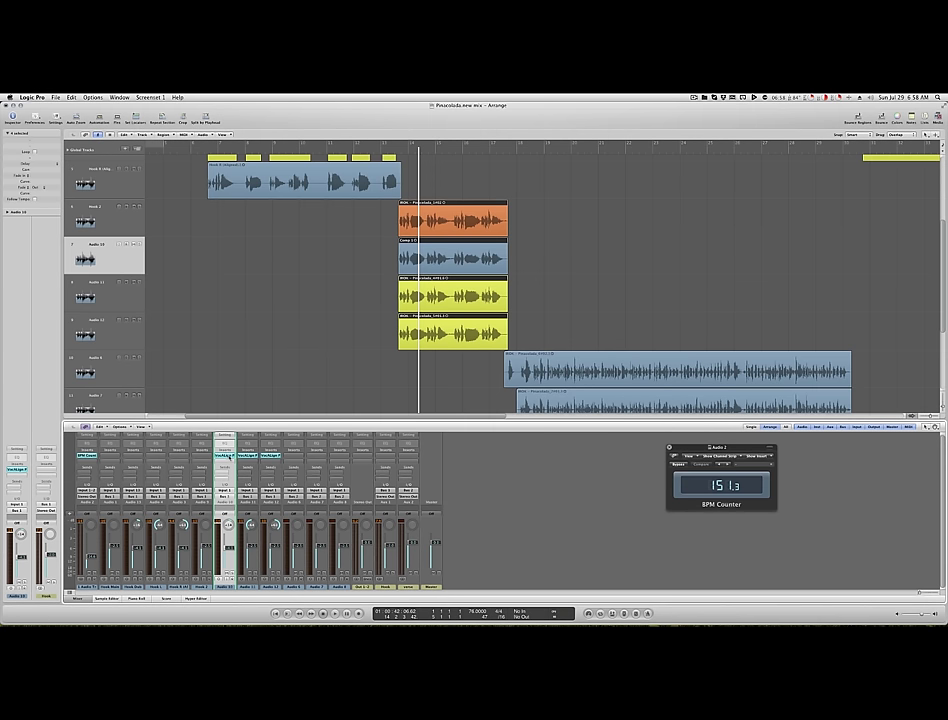
left_click(230, 456)
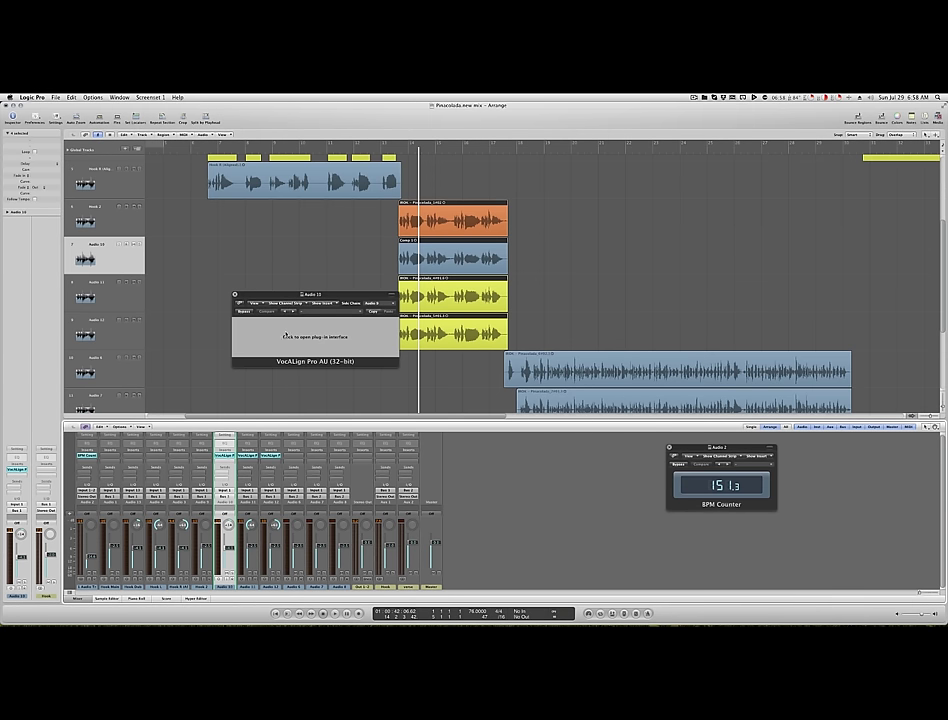
left_click(287, 336)
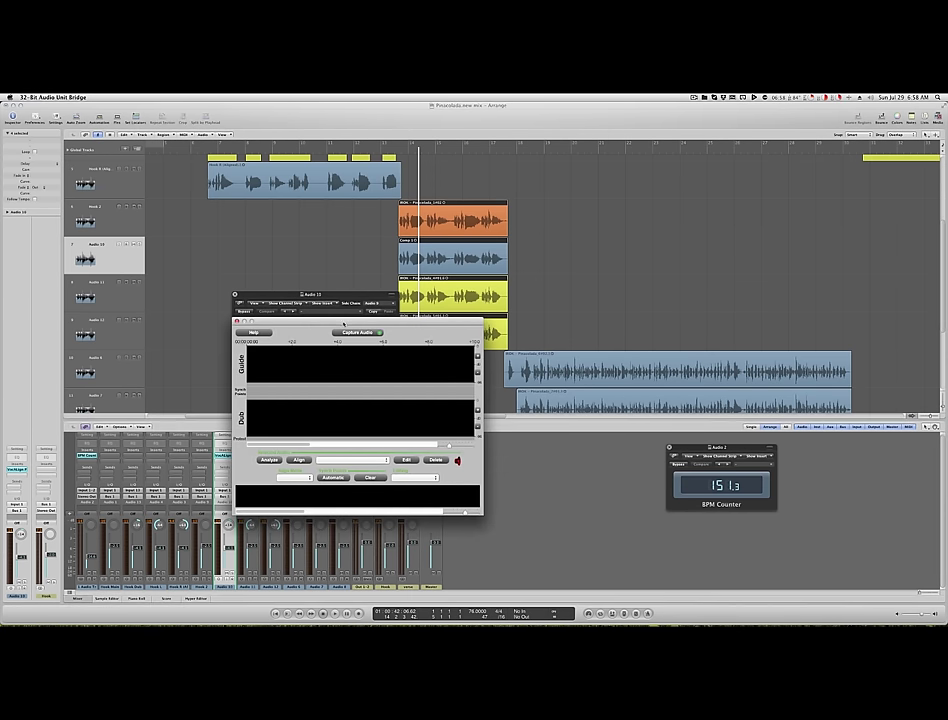
left_click_drag(343, 323, 135, 191)
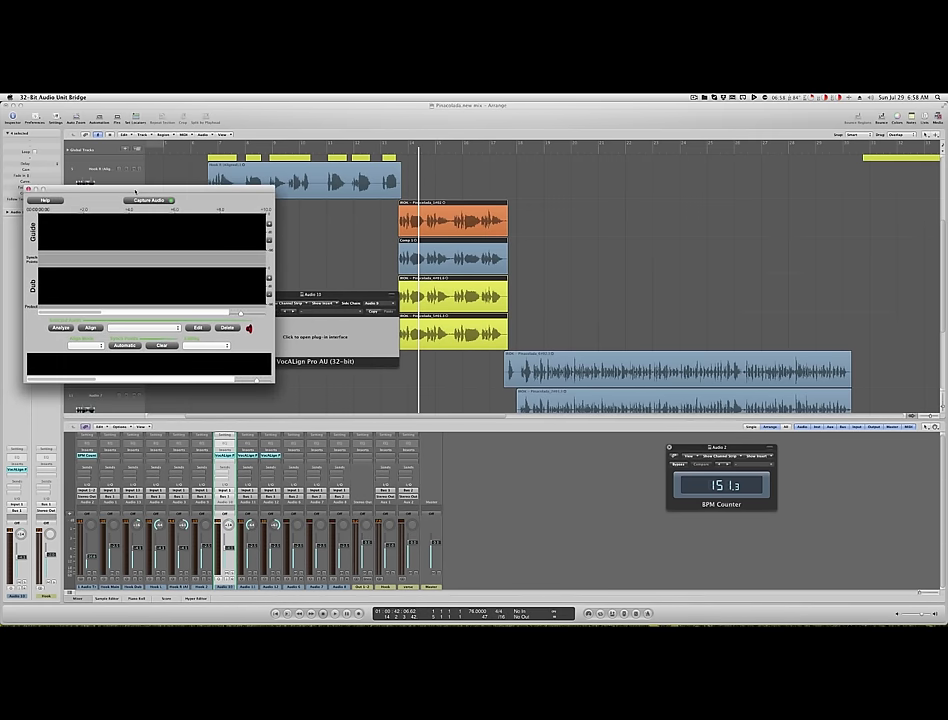
double_click(243, 456)
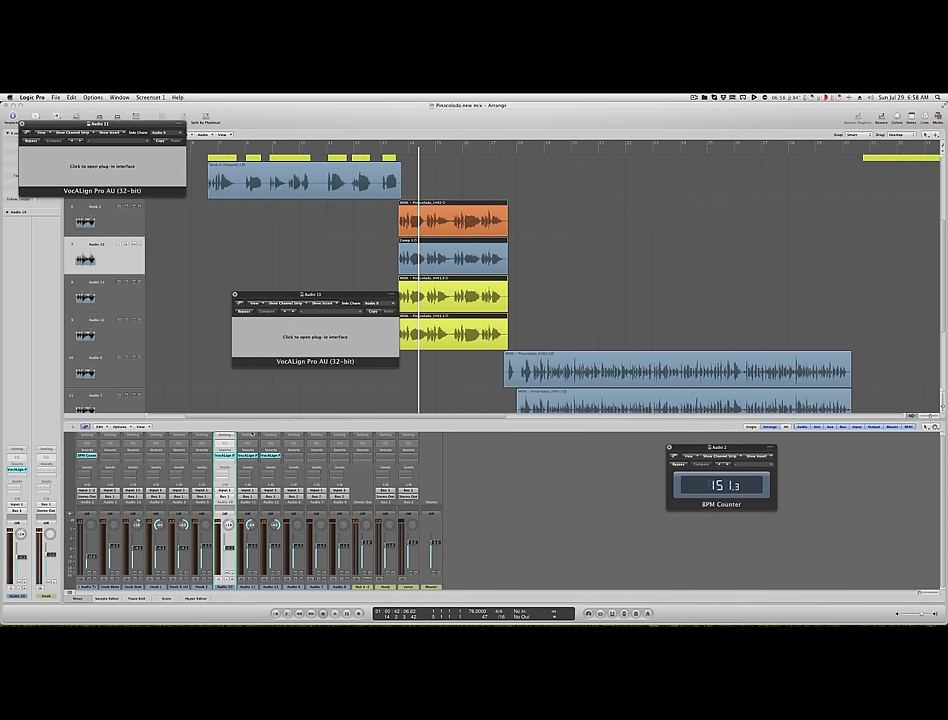
left_click(150, 168)
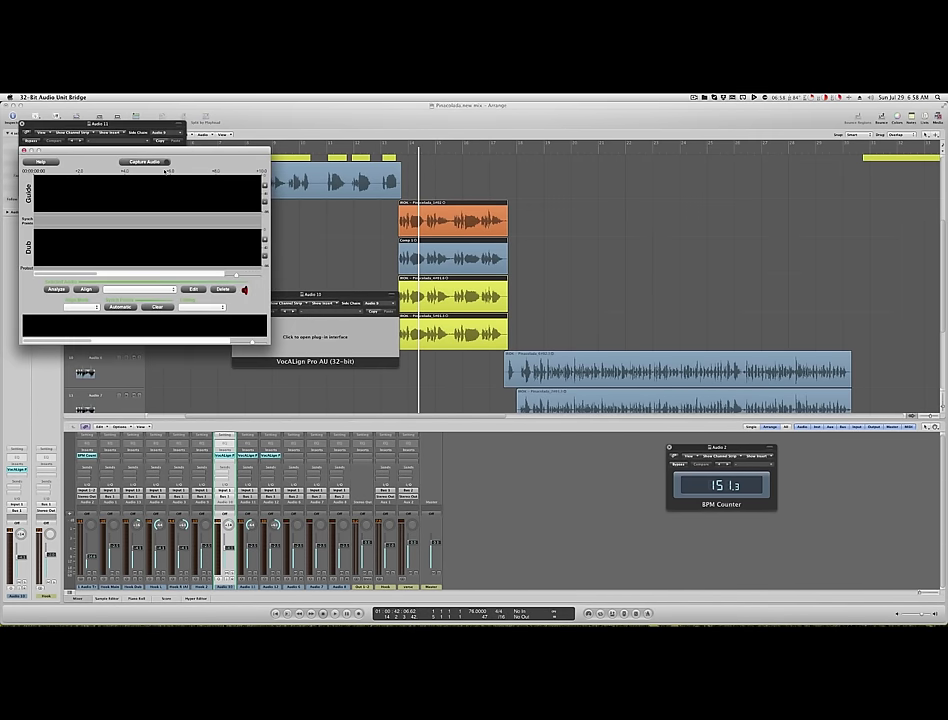
left_click(391, 153)
key("space")
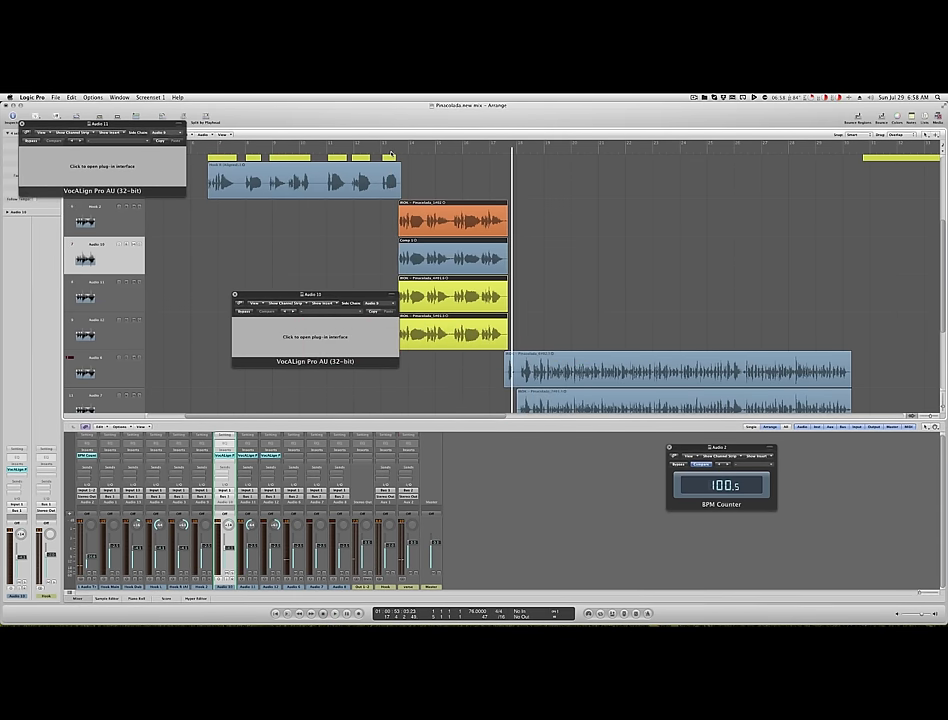
Align the captured dubs to the guide in VocALign for Audio 10 and Audio 11, and close the Audio 11 plug-in
left_click(320, 352)
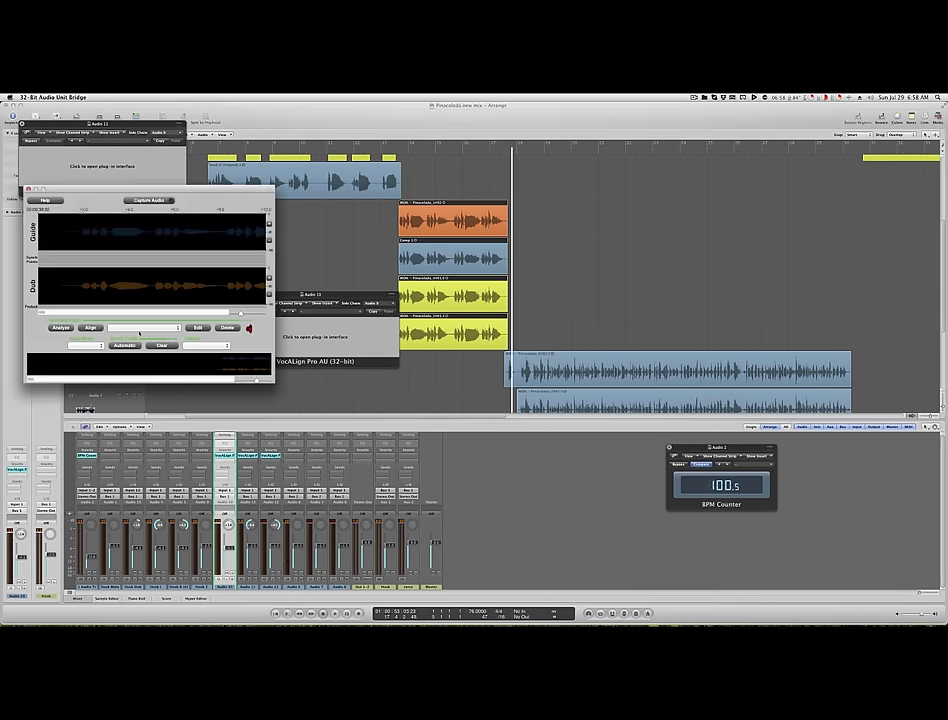
left_click(94, 329)
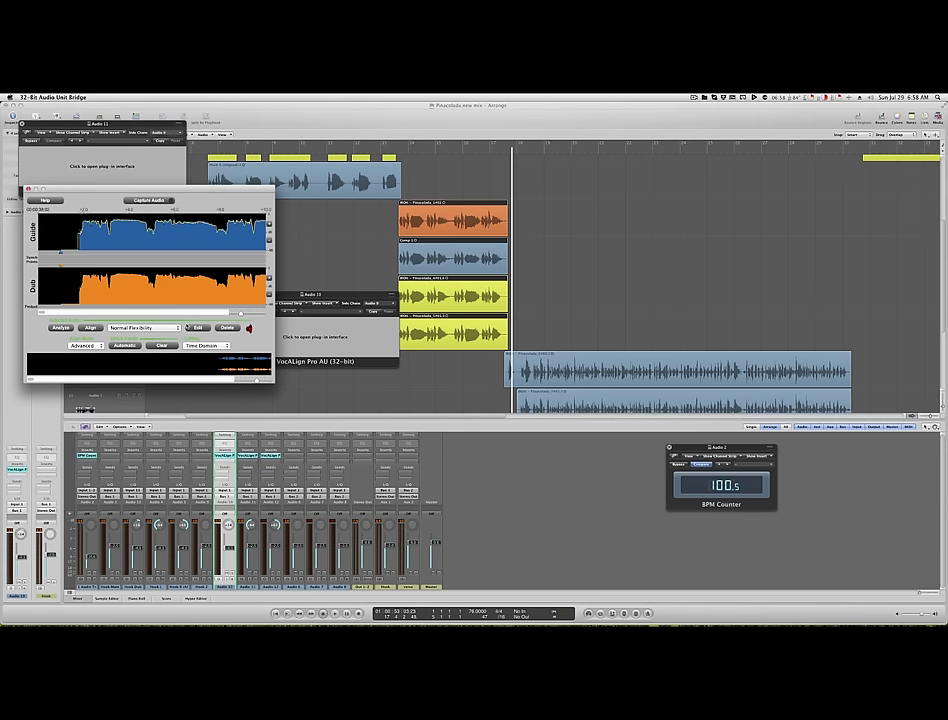
left_click(110, 166)
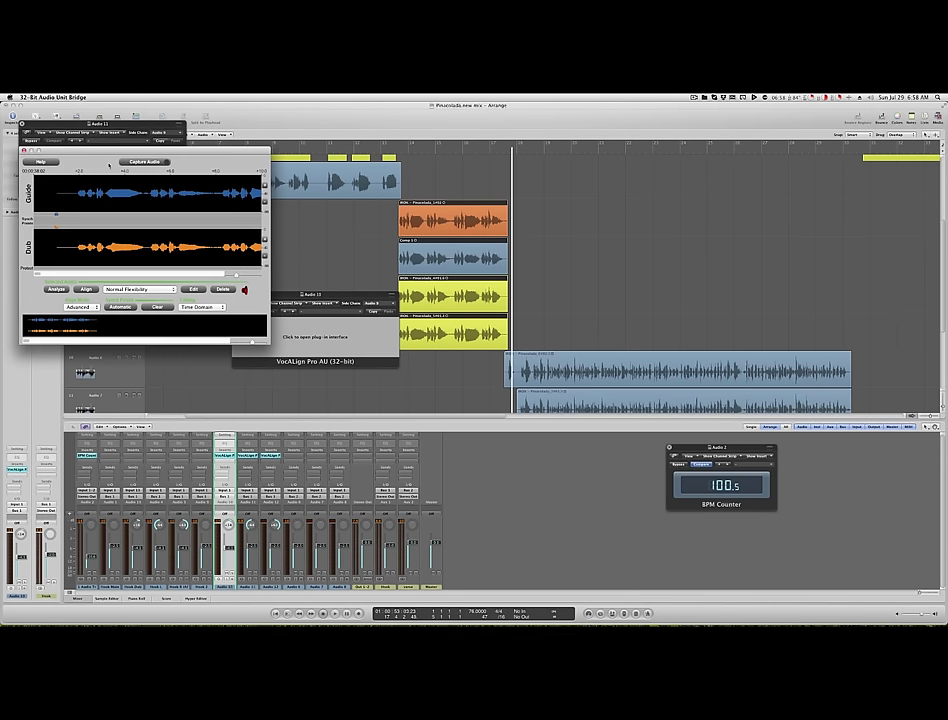
left_click(86, 289)
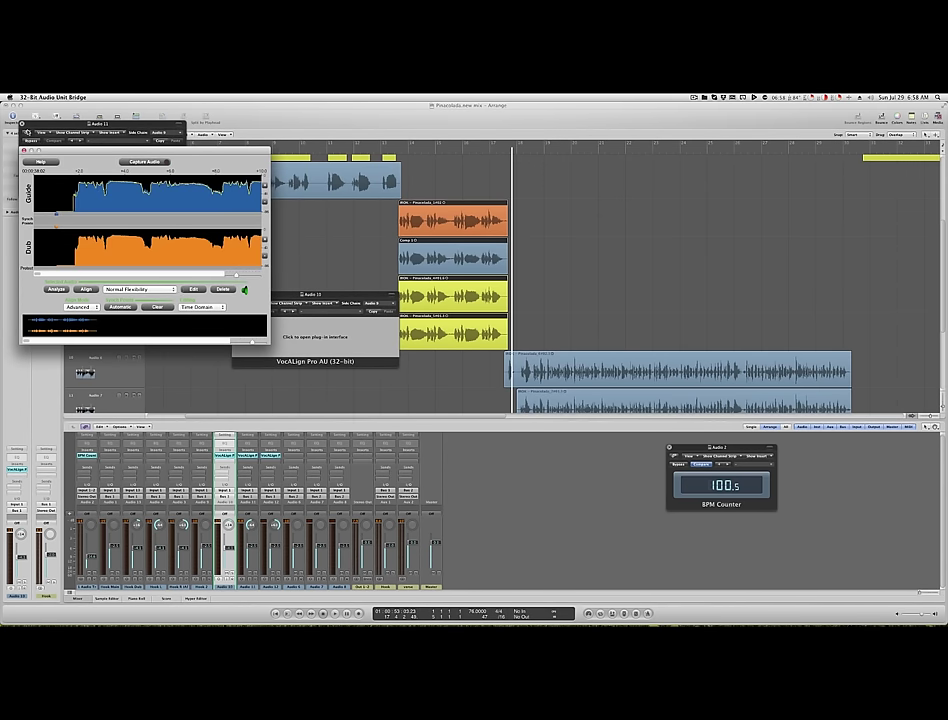
left_click(21, 124)
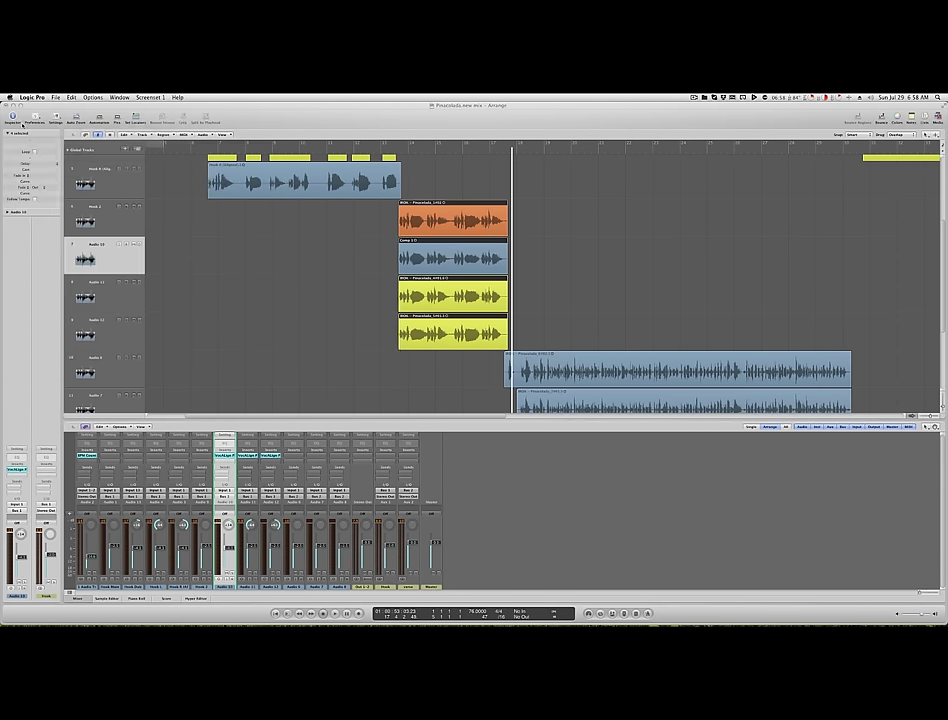
Solo the Hook 2, Audio 10 and Audio 11 tracks and play them from the start of their section
left_click(314, 246)
key("ctrl+Left")
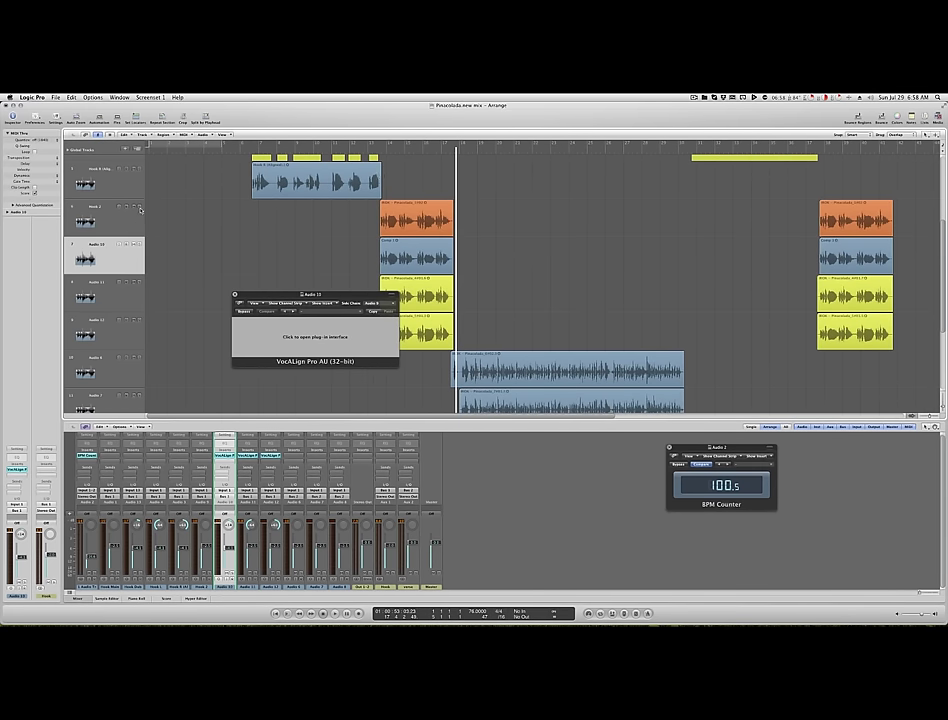
left_click(139, 207)
left_click(139, 244)
left_click(139, 282)
double_click(380, 153)
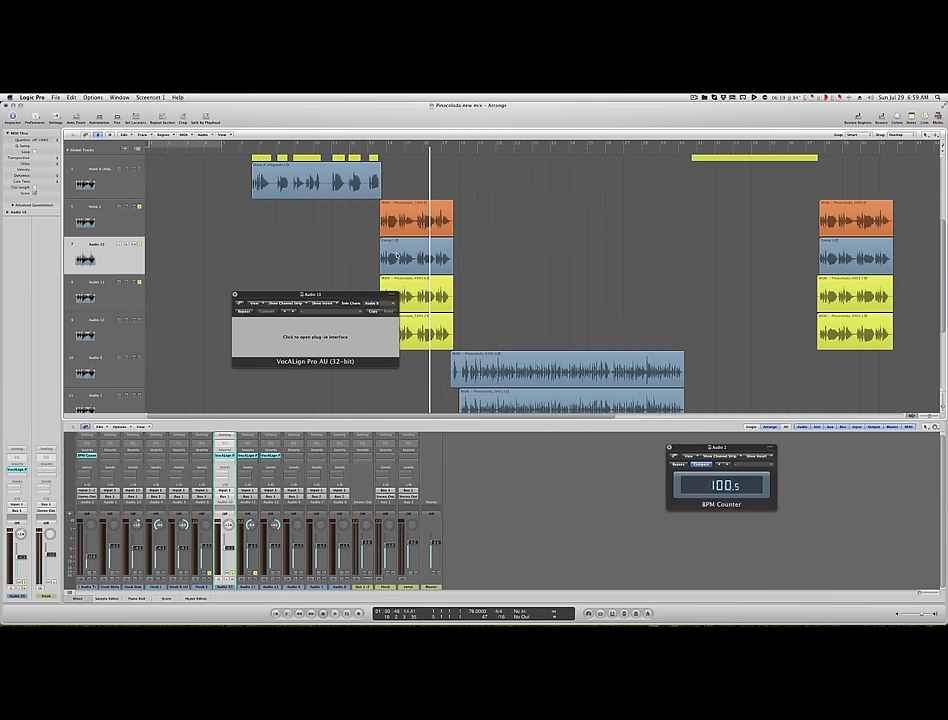
Bounce the first Audio 10 region in place to a new track named Hook 2 Dub, muting the source
right_click(398, 257)
left_click(401, 257)
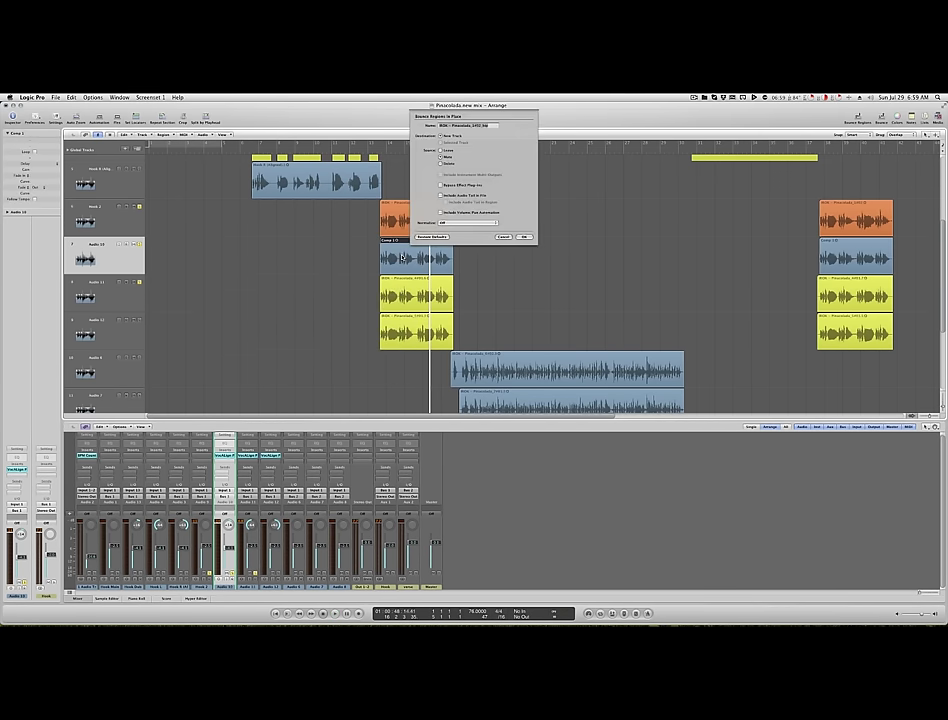
type("Hook 2")
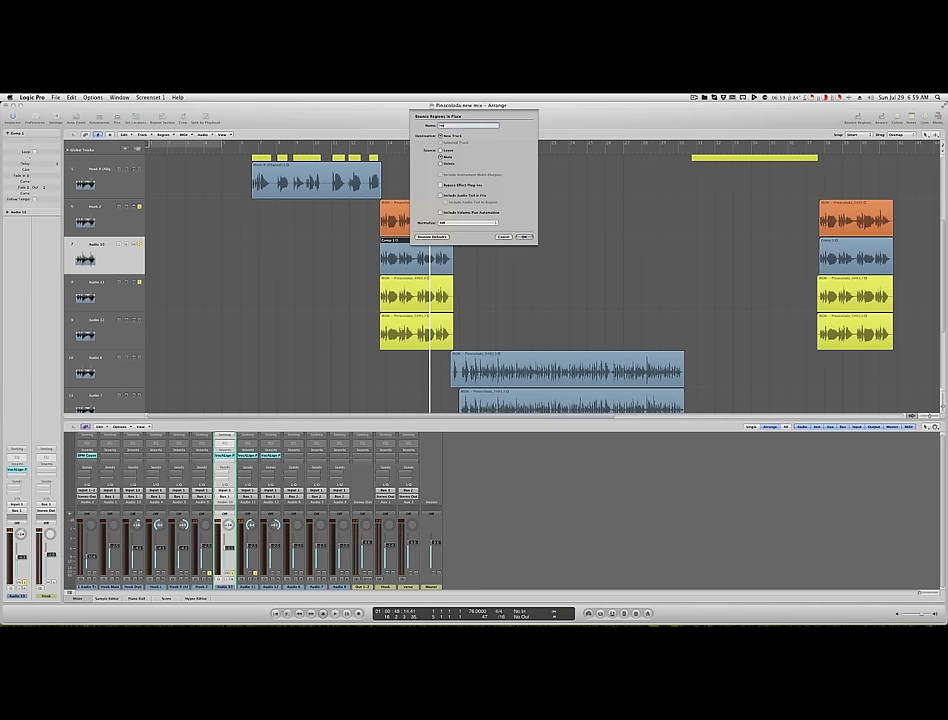
type(" Dbl")
key("Return")
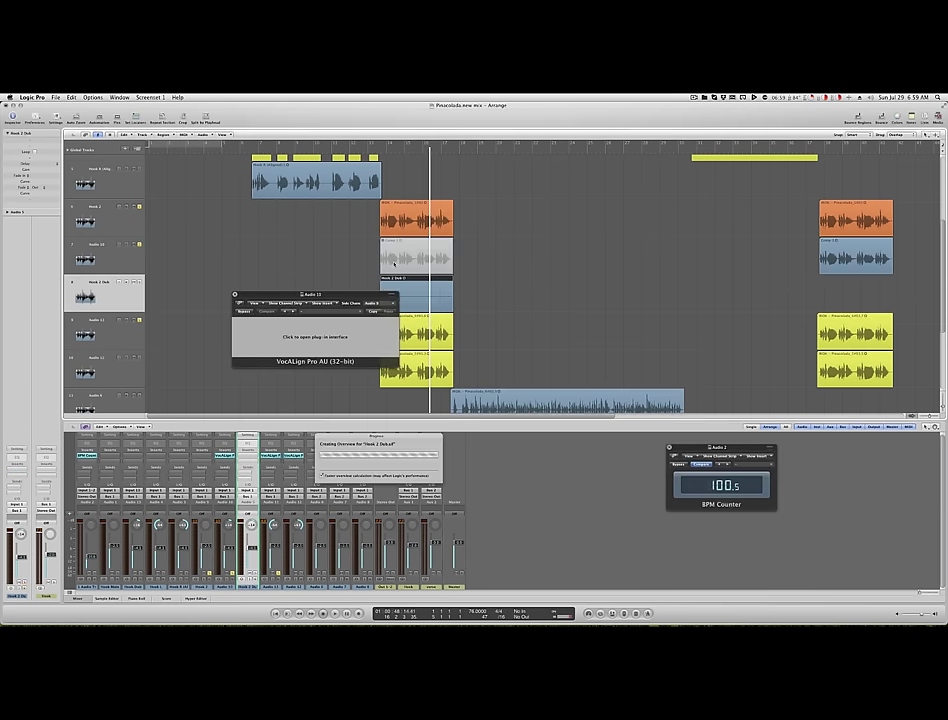
Bounce the first Audio 11 region in place to a new track named Hook 2 Left, muting the source
left_click(126, 333)
left_click(489, 332)
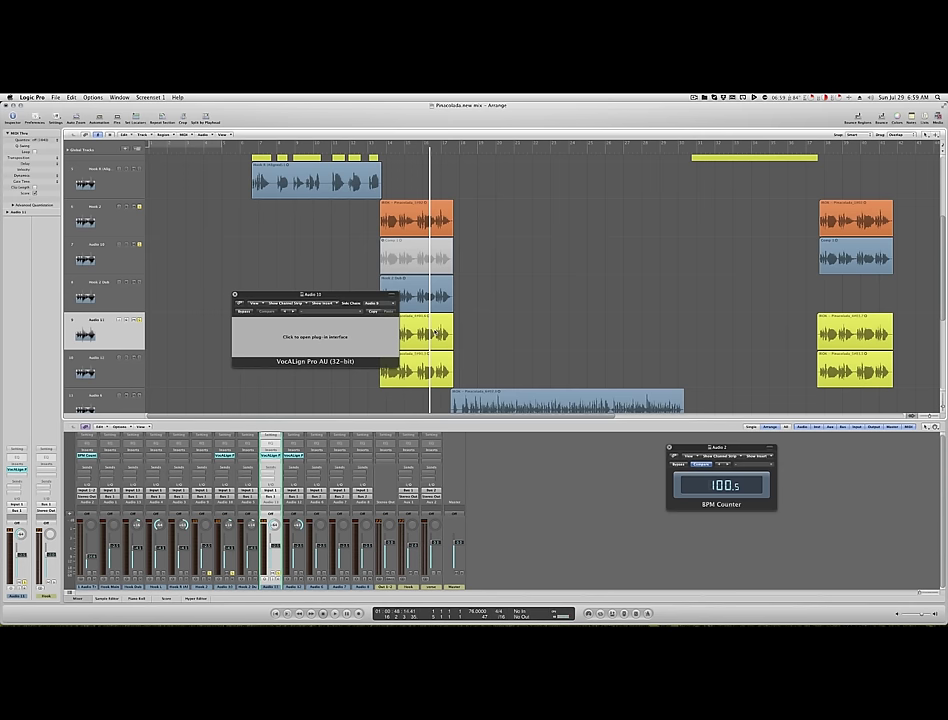
right_click(436, 332)
left_click(439, 334)
type("Hook 2 Left")
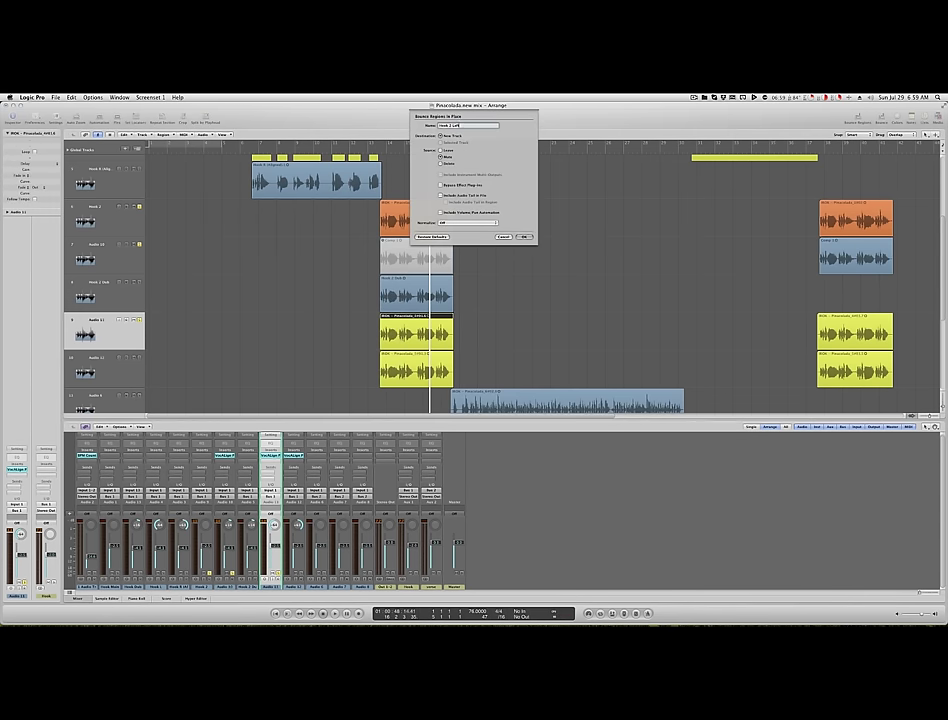
key("Return")
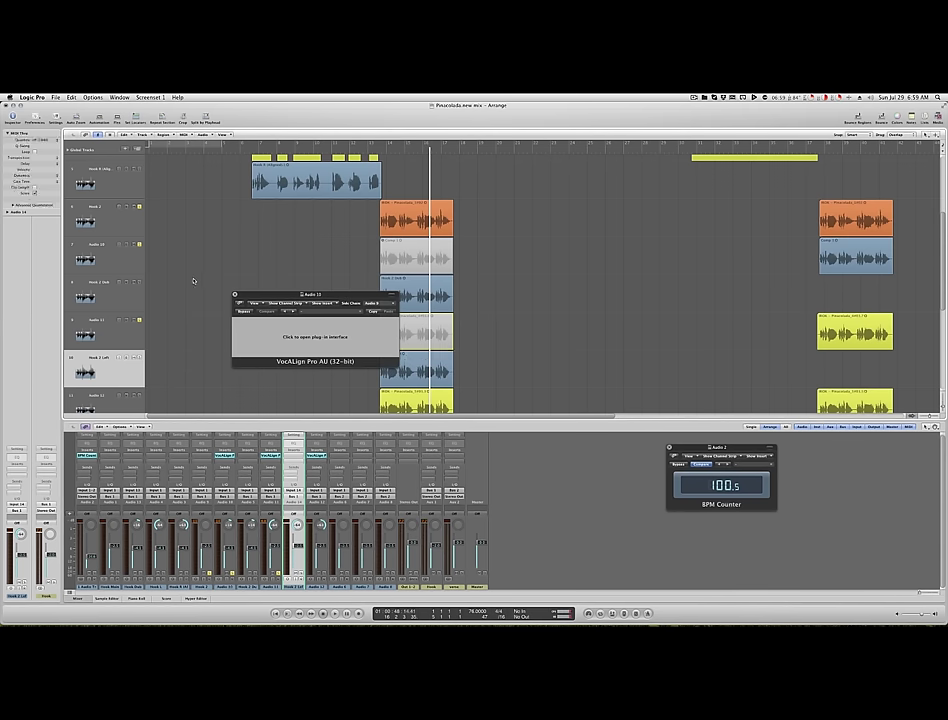
Delete the original Audio 10 and Audio 11 tracks together with their regions
left_click(86, 258)
key("Delete")
key("Delete")
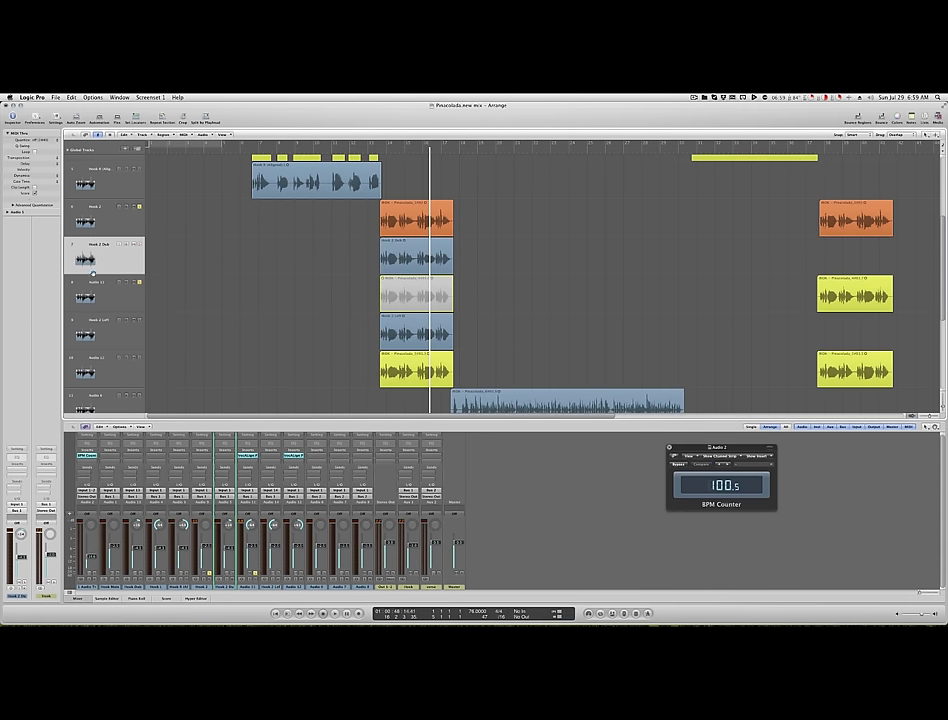
left_click(86, 295)
key("Delete")
key("Delete")
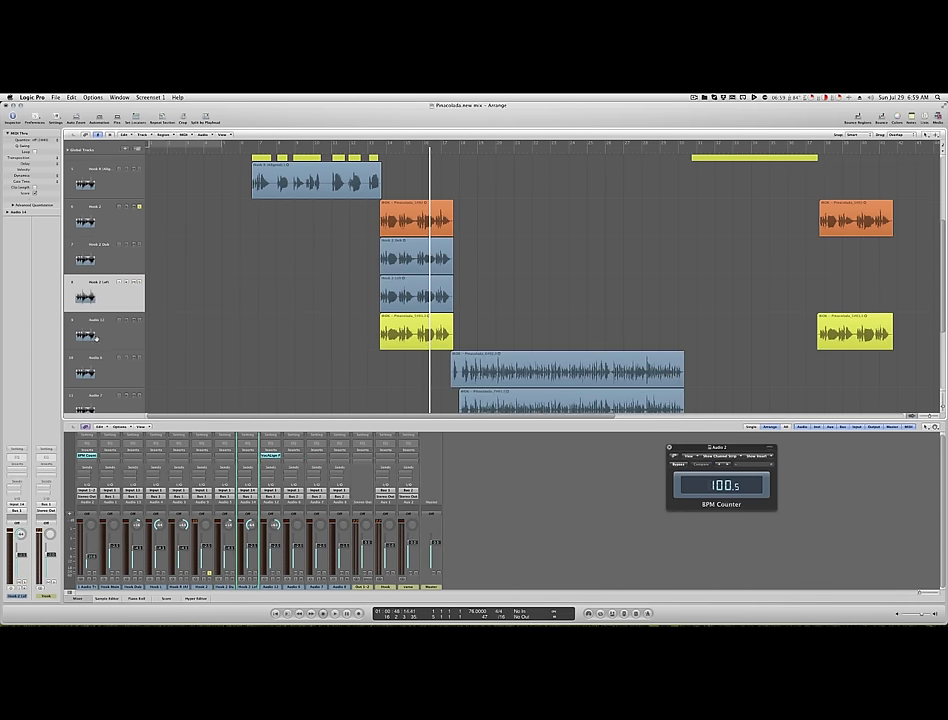
Open VocALign Pro on Audio 12 and play from the start of the Hook 2 section to capture the guide and dub audio
left_click(85, 334)
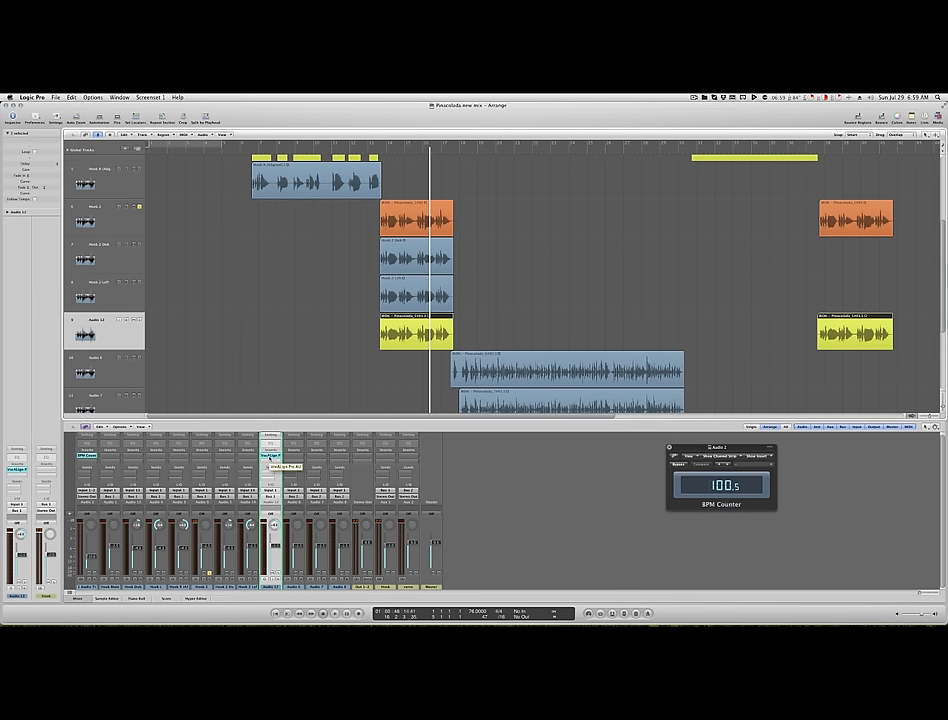
left_click(272, 455)
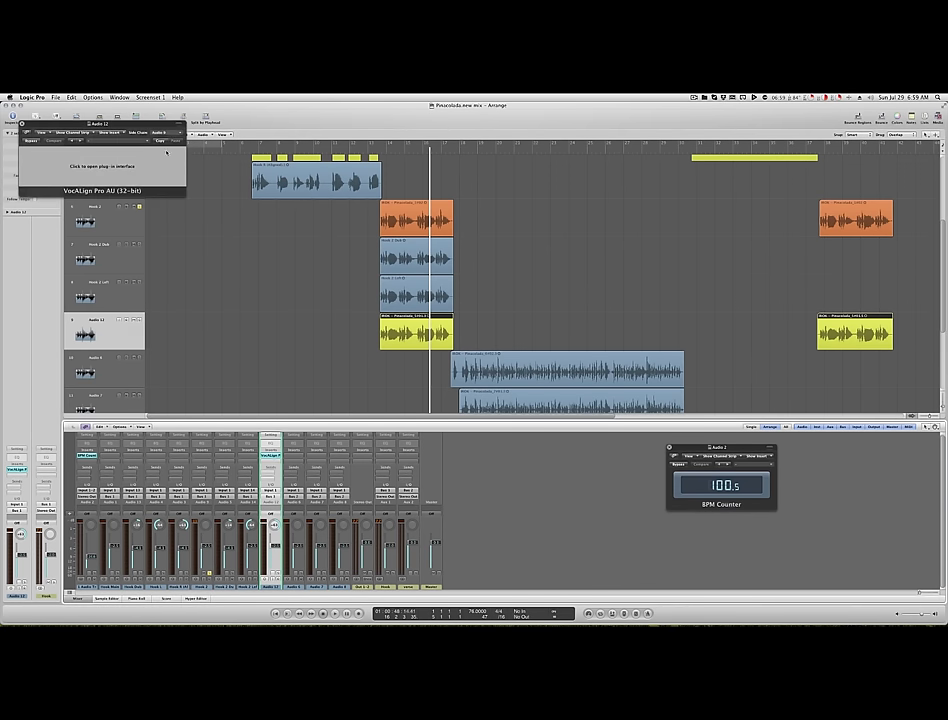
left_click(166, 153)
left_click(144, 164)
left_click(143, 165)
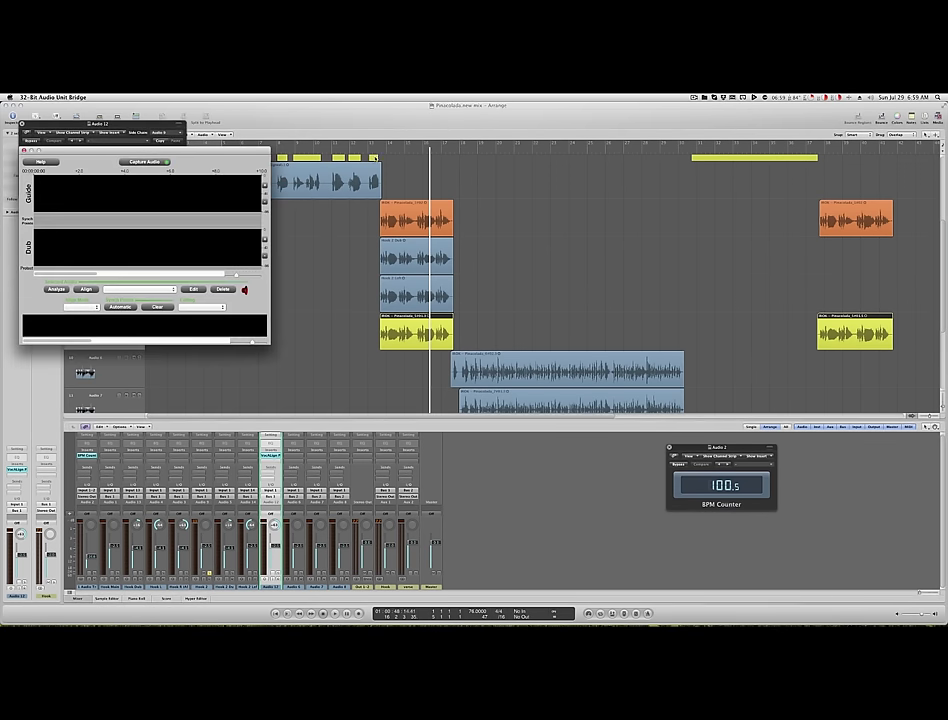
double_click(379, 152)
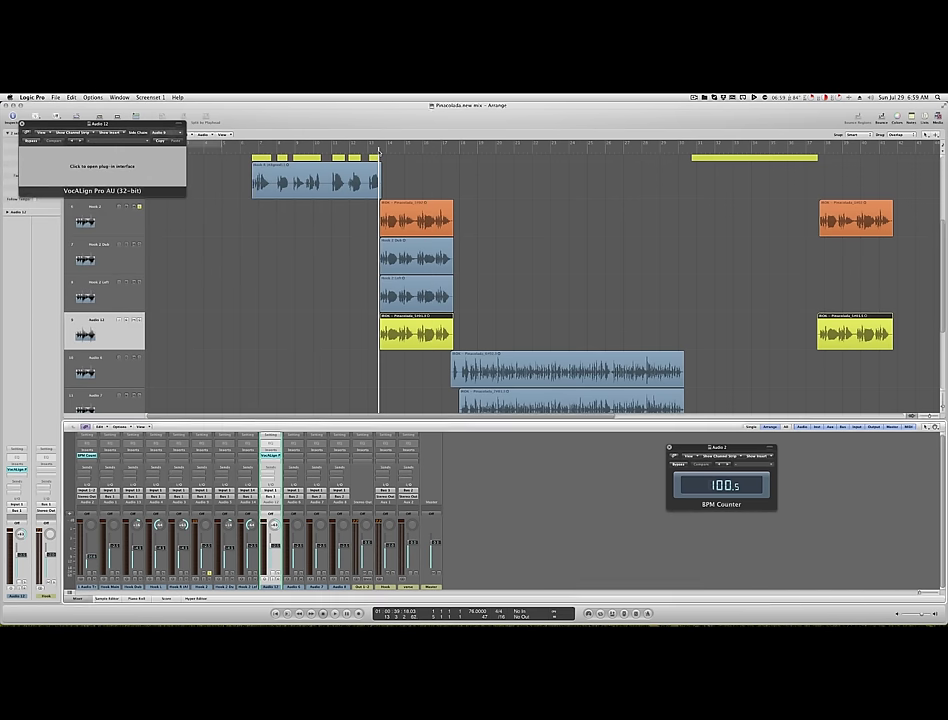
key("space")
Align the captured dub to the guide with Normal Flexibility, activate the edited audio and close VocALign
left_click(139, 175)
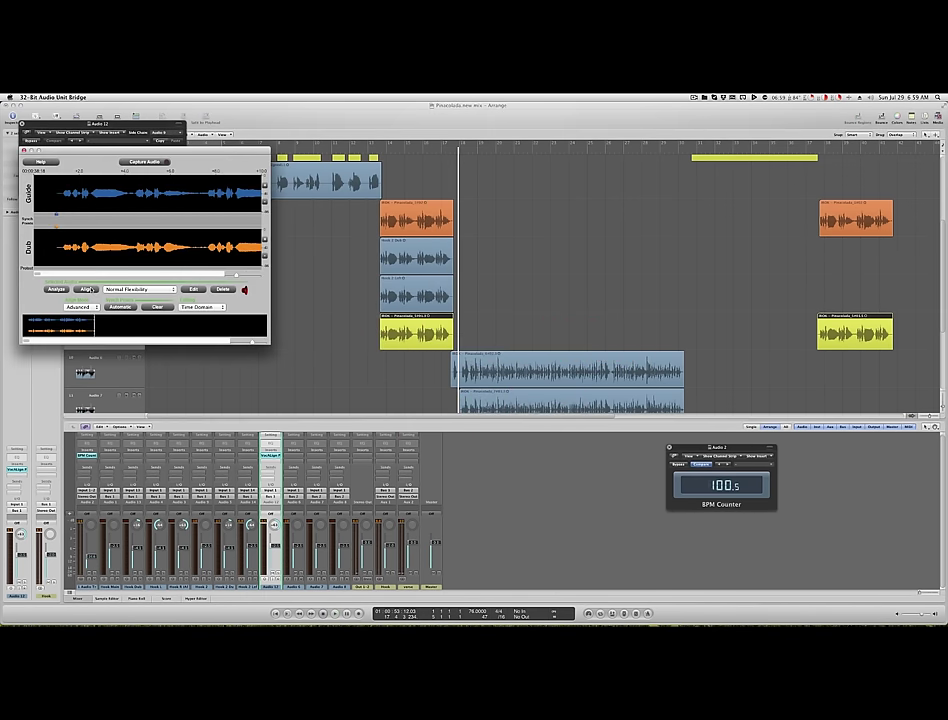
left_click(88, 289)
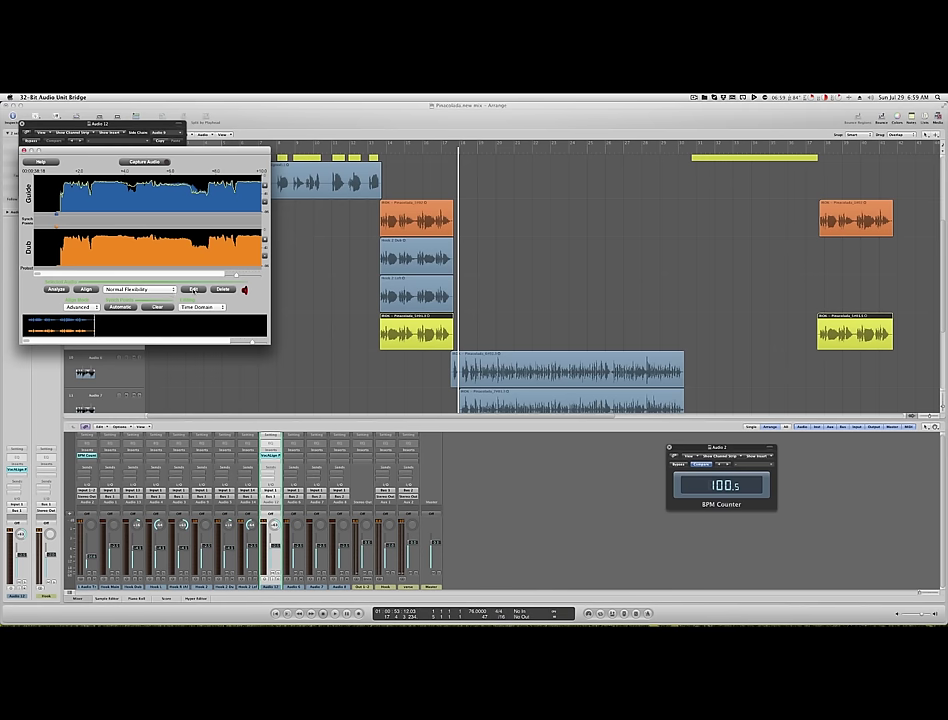
left_click(194, 290)
left_click(22, 124)
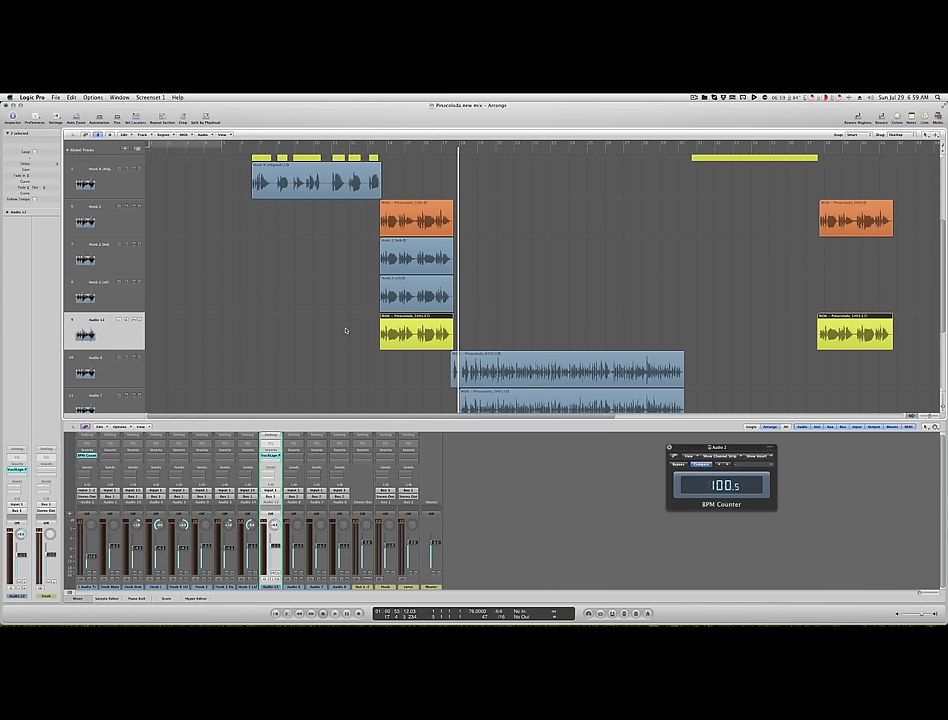
Bounce the first Audio 12 region in place to a new track under the default name, muting the source
left_click(345, 330)
right_click(409, 328)
left_click(411, 331)
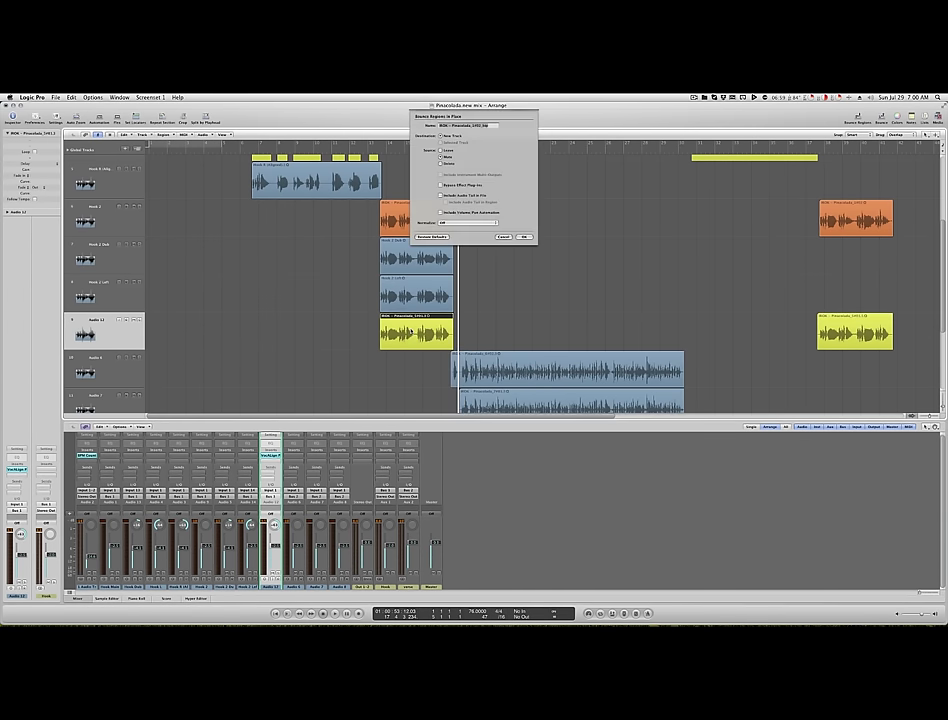
key("Return")
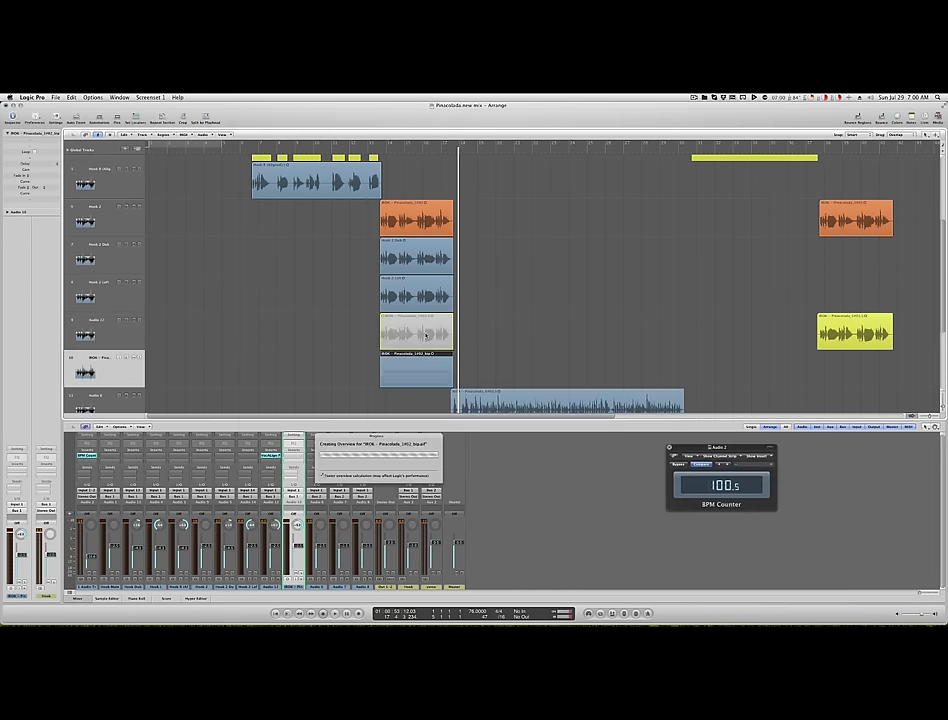
Delete the original Audio 12 track together with its regions
left_click(84, 340)
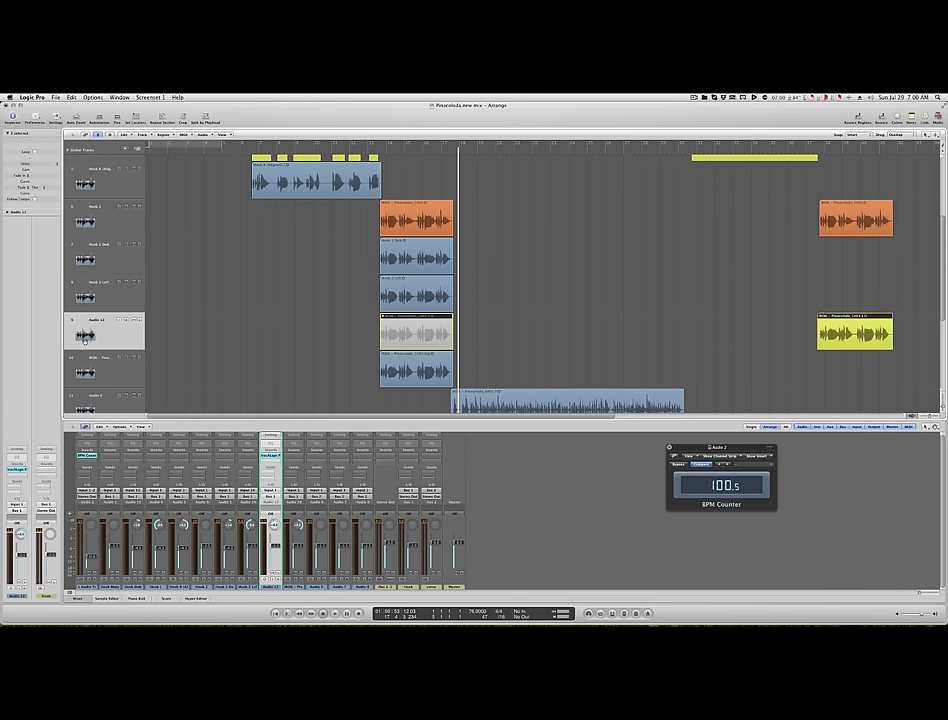
key("BackSpace")
key("BackSpace")
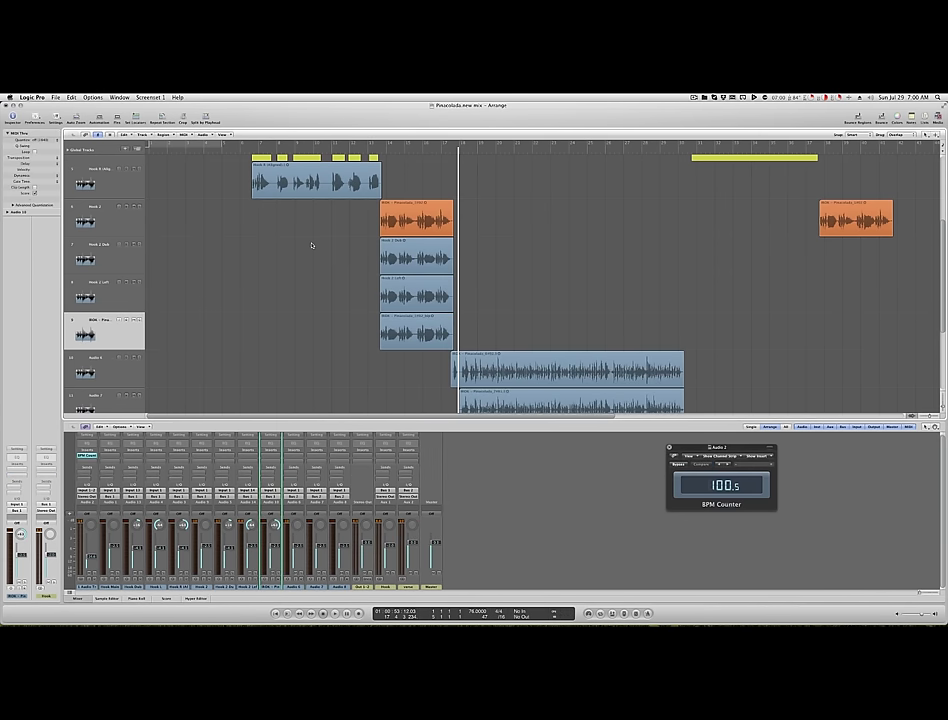
Color the first-hook regions on the Hook L and Hook R tracks yellow
scroll(311, 245, "up", 5)
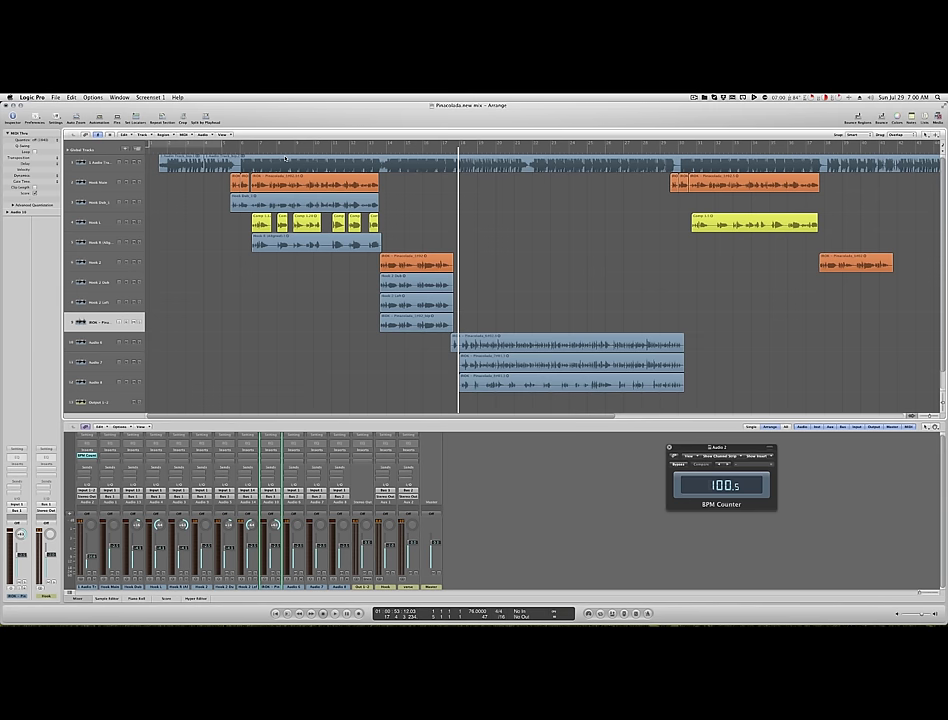
left_click(97, 223)
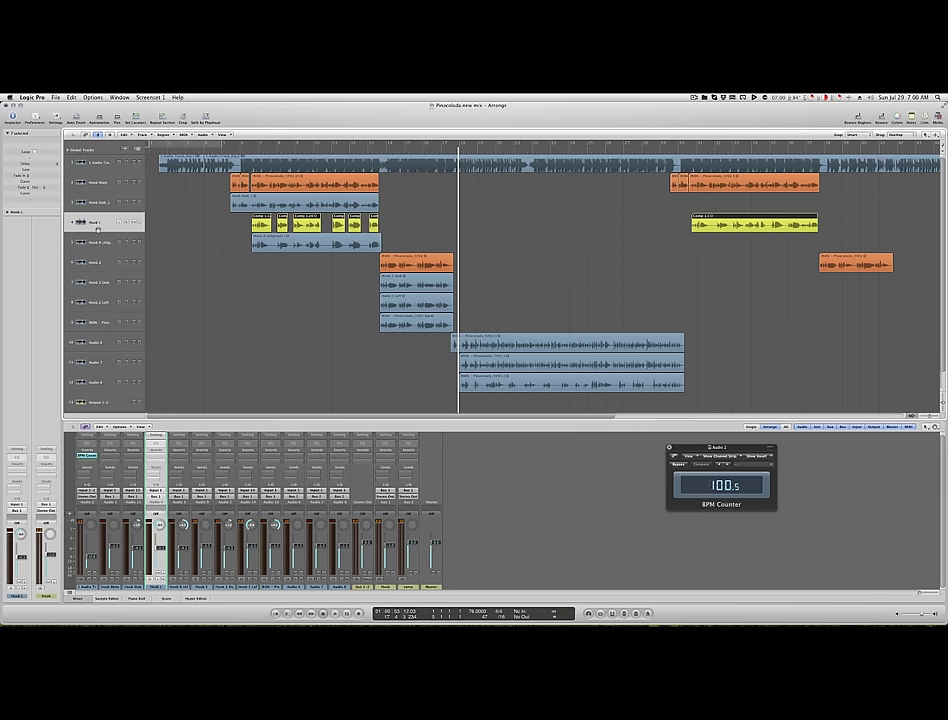
left_click(95, 243)
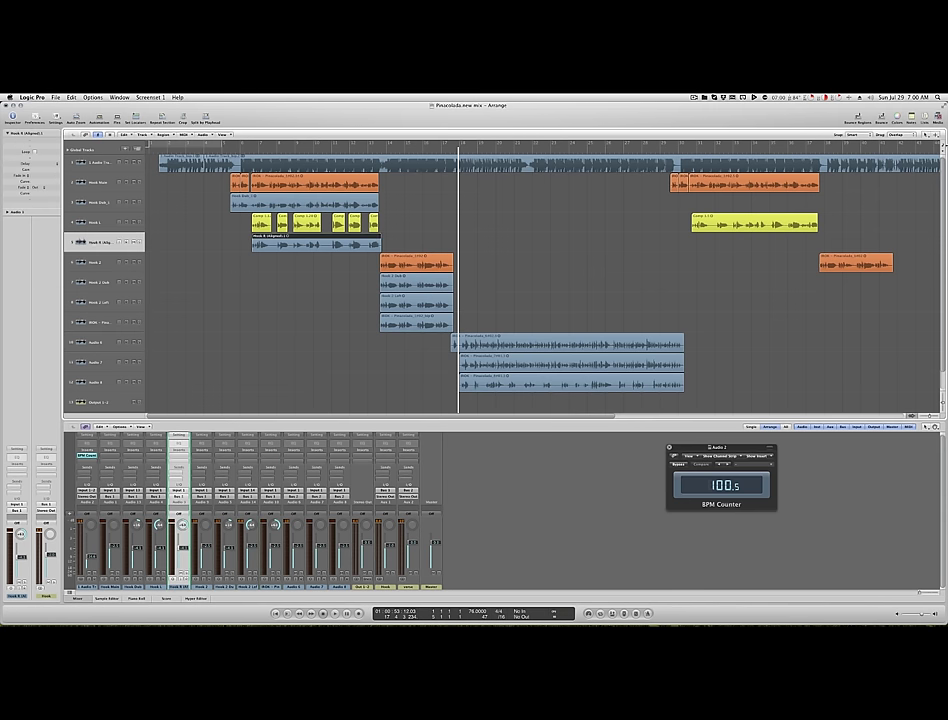
left_click(898, 120)
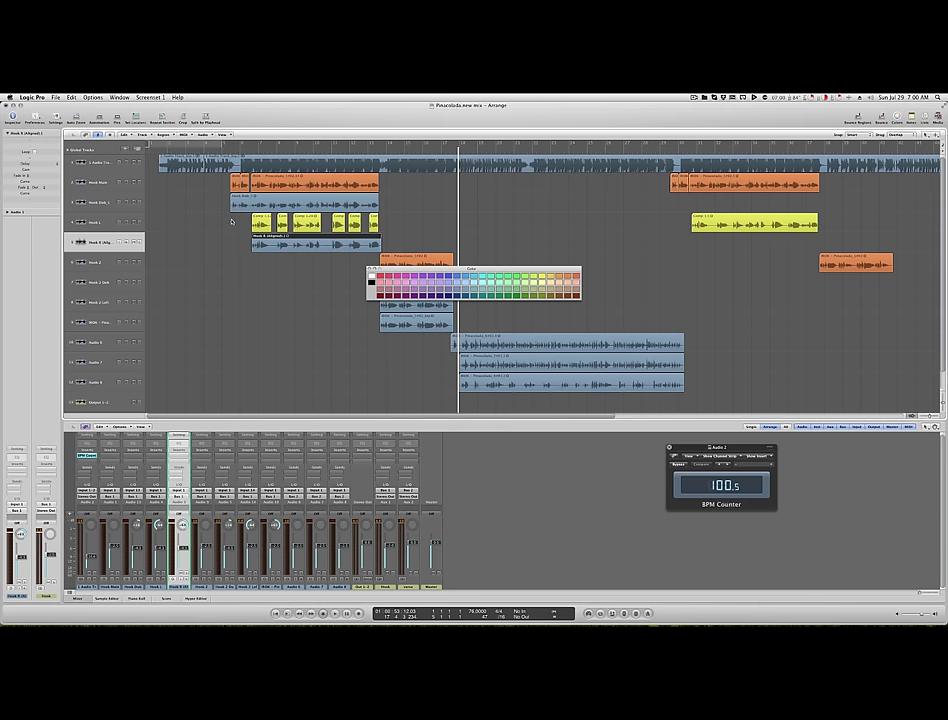
left_click_drag(231, 222, 376, 239)
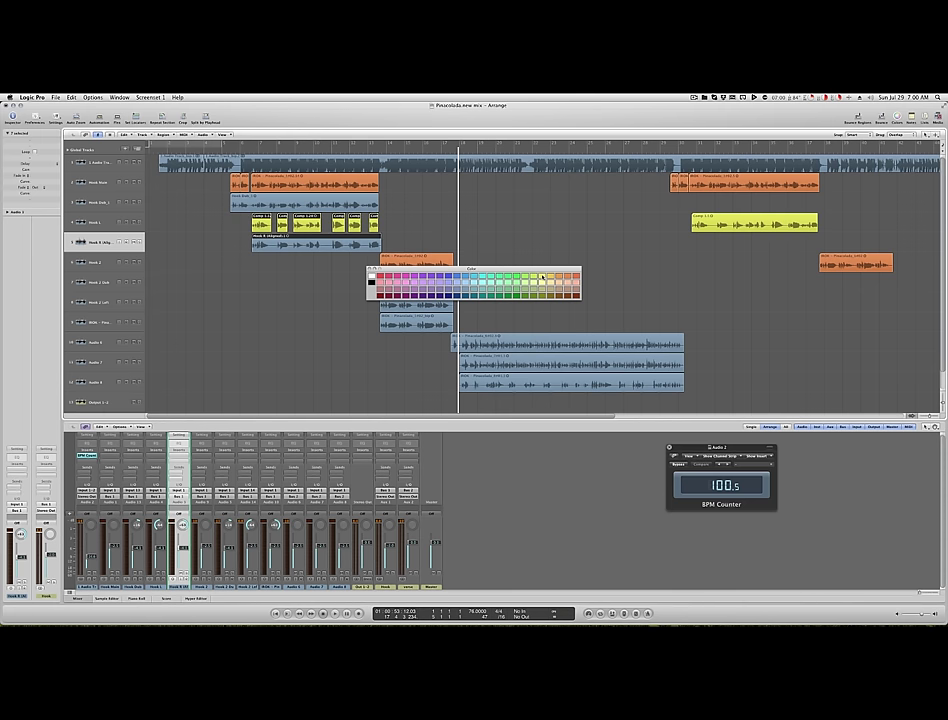
left_click(541, 276)
Color the Hook 2 Left region and the newly bounced region below it yellow, and close the color palette
left_click_drag(466, 326, 440, 308)
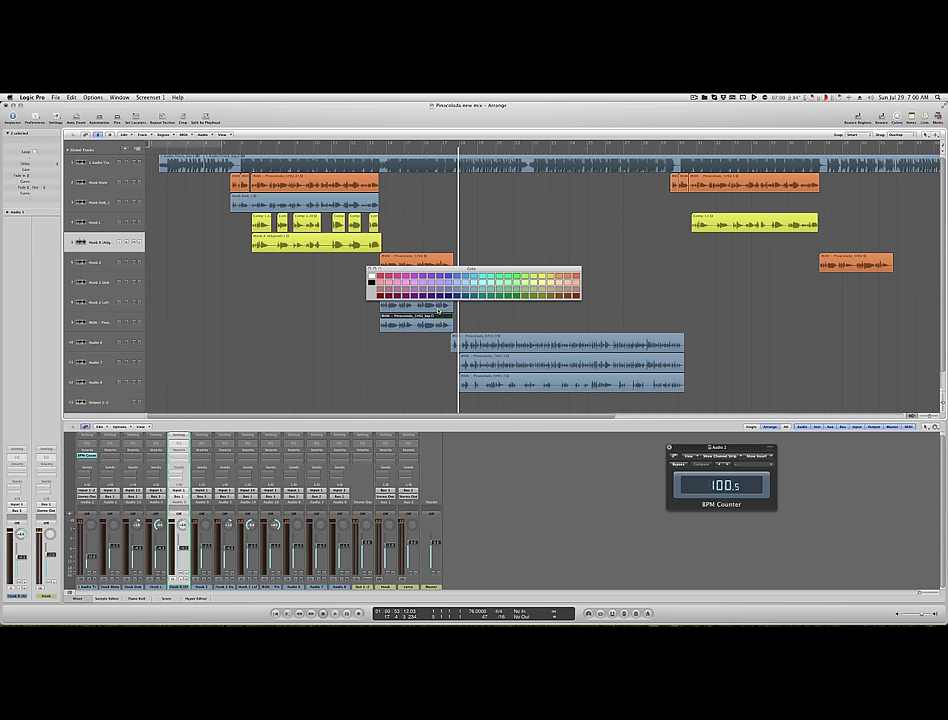
left_click(538, 277)
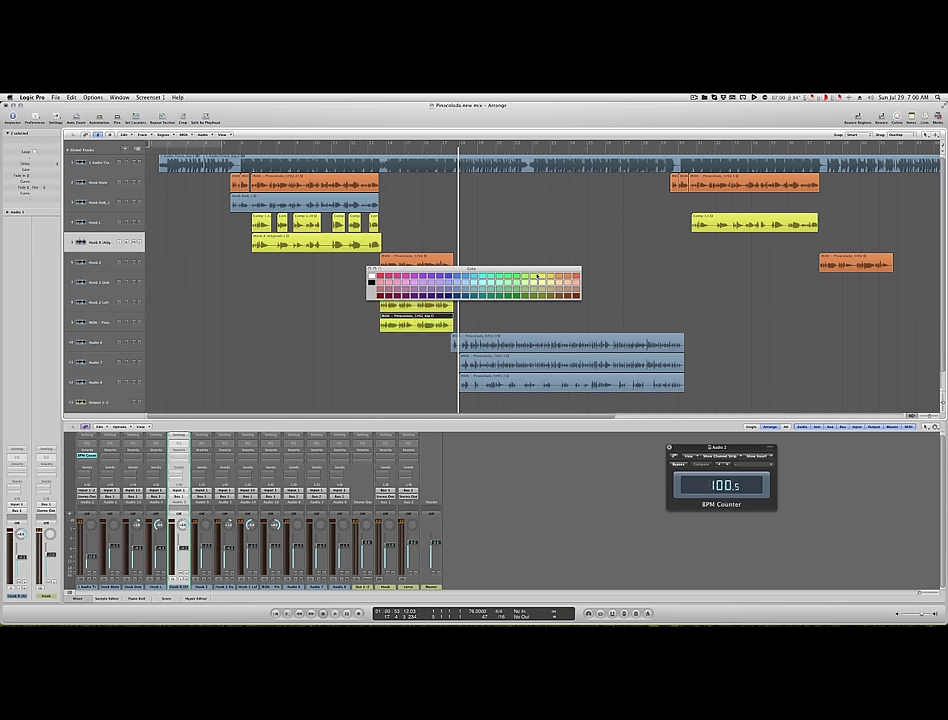
key("alt+c")
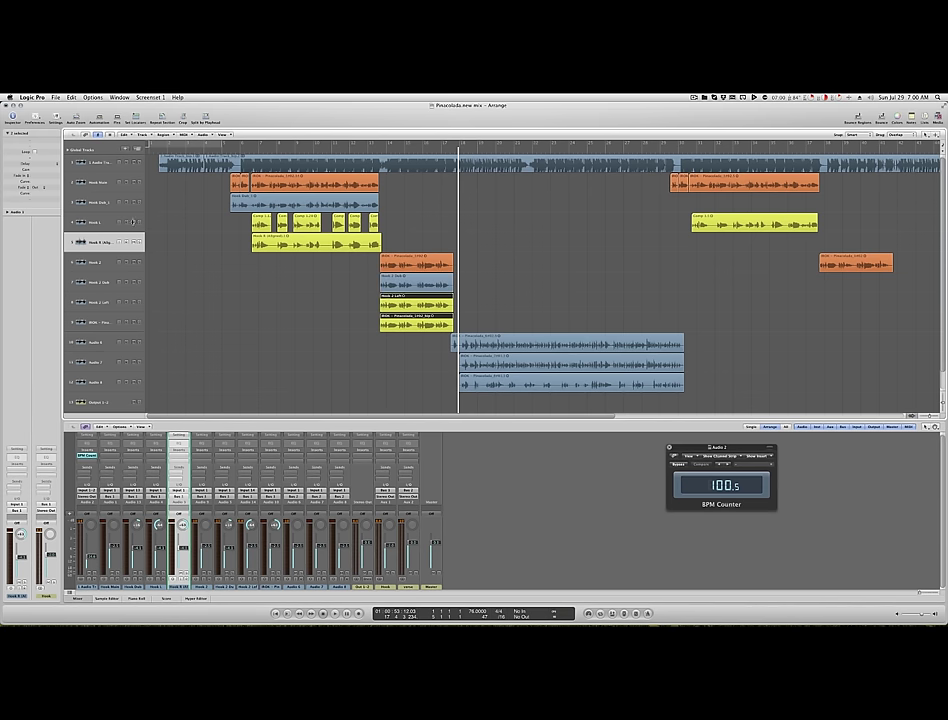
Add a Channel EQ to the Hook L track, turn on its Analyzer and play the hook
left_click(92, 224)
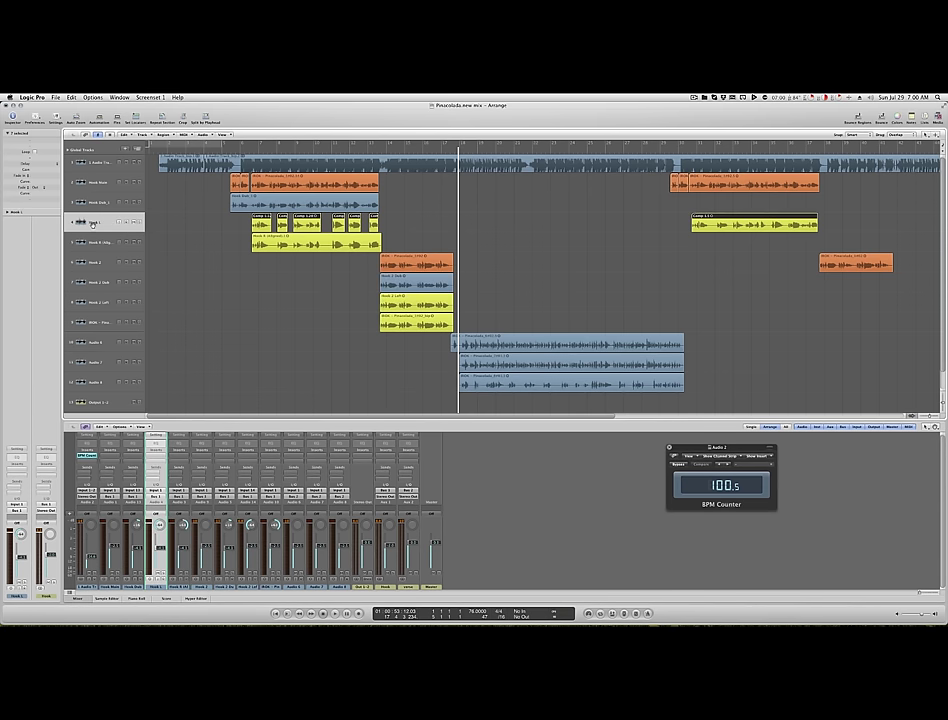
double_click(156, 447)
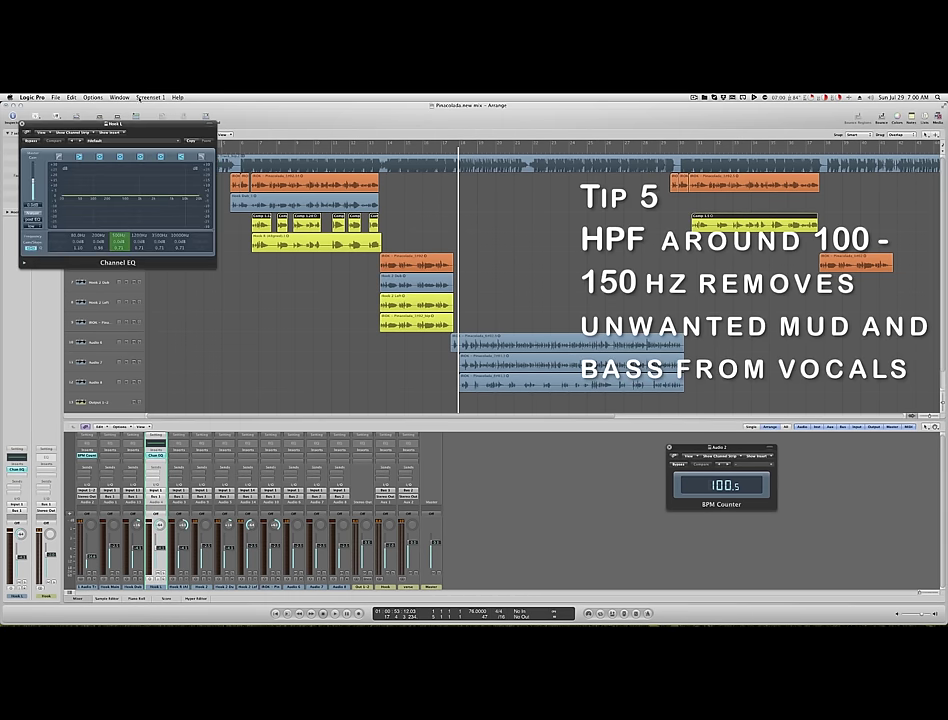
left_click_drag(132, 126, 255, 311)
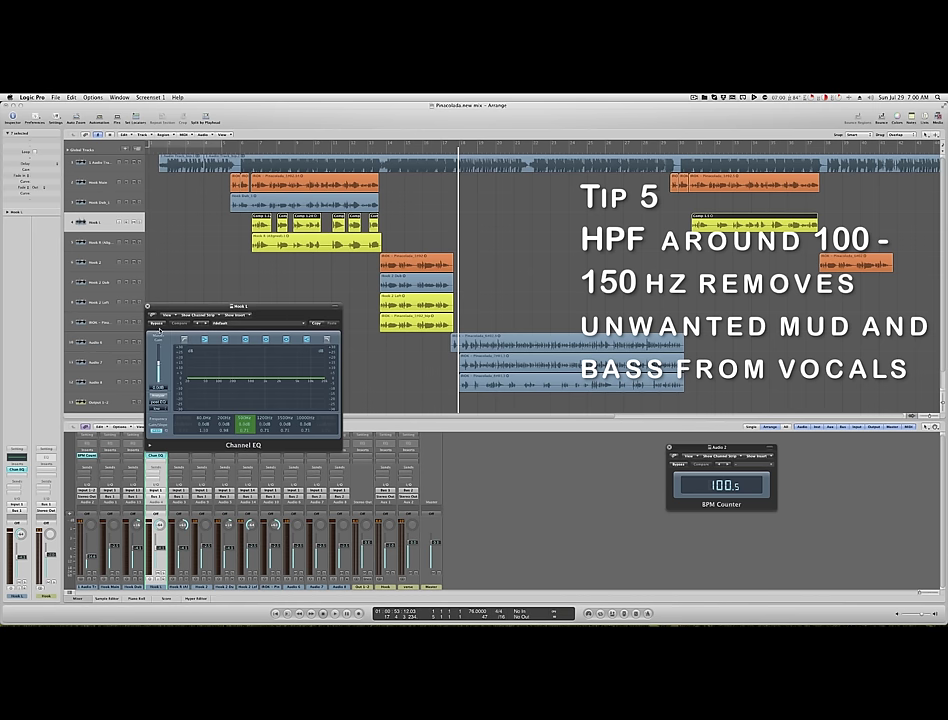
left_click(160, 398)
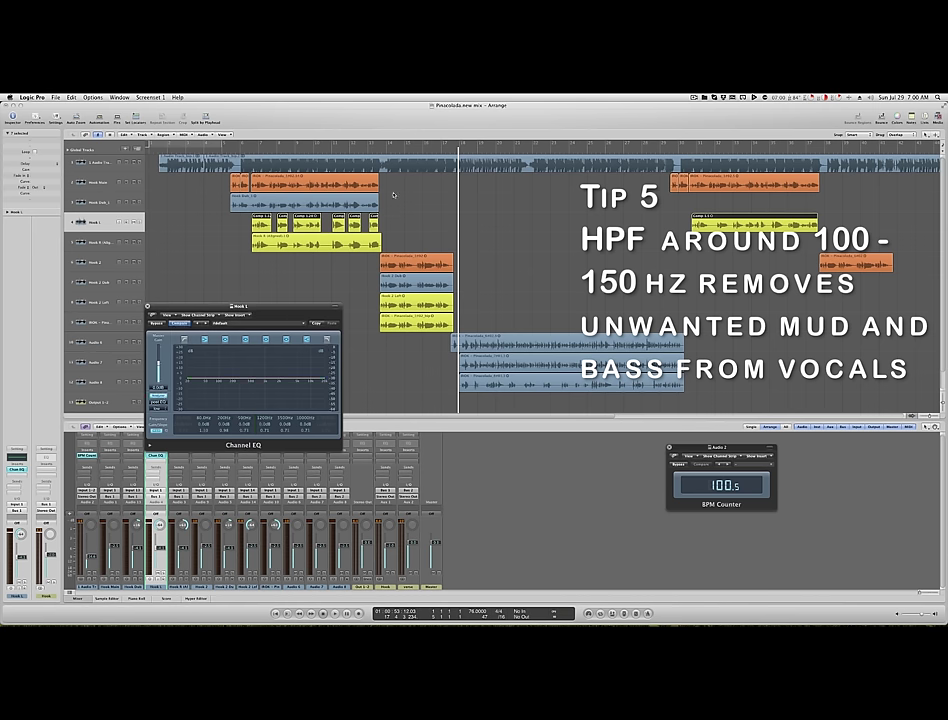
key("space")
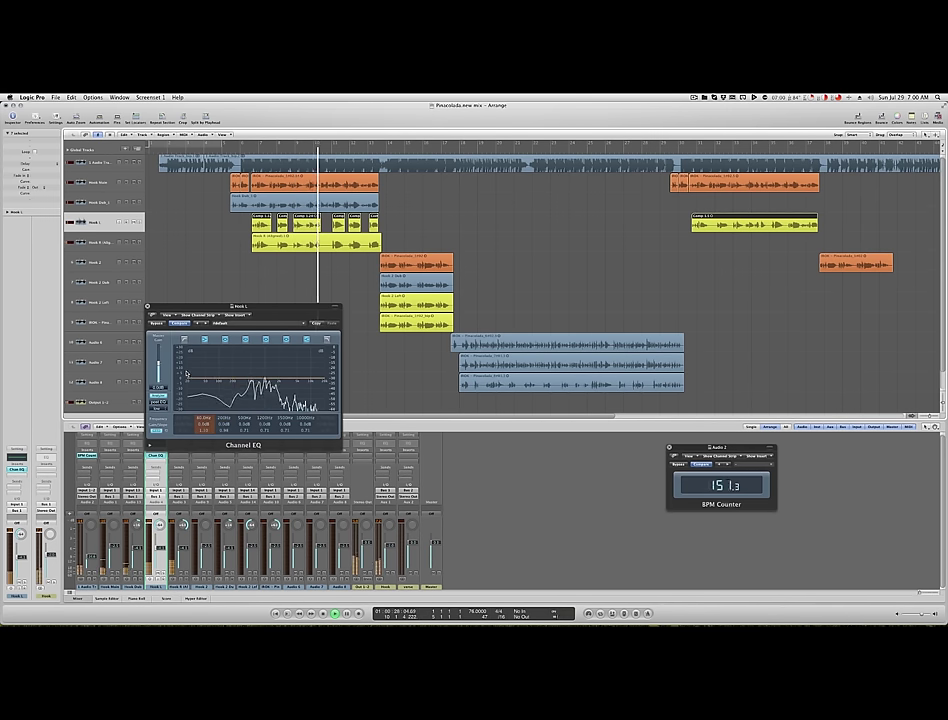
Enable the low-cut band of Hook L's Channel EQ at 184 Hz with a 24 dB/Oct slope, replay the hook and close the EQ
left_click(184, 340)
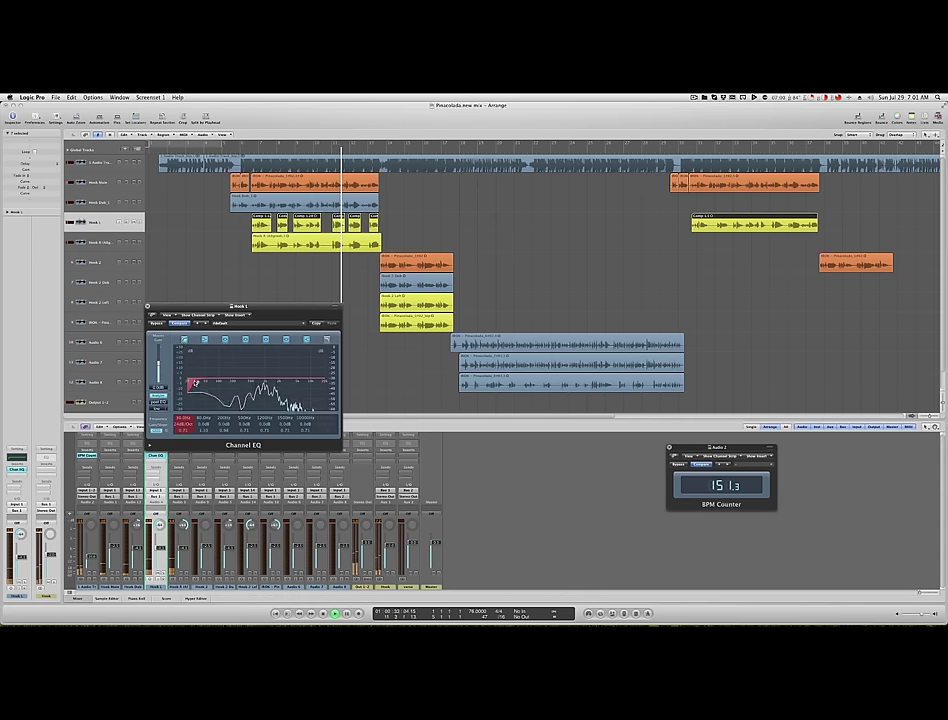
left_click_drag(194, 383, 217, 399)
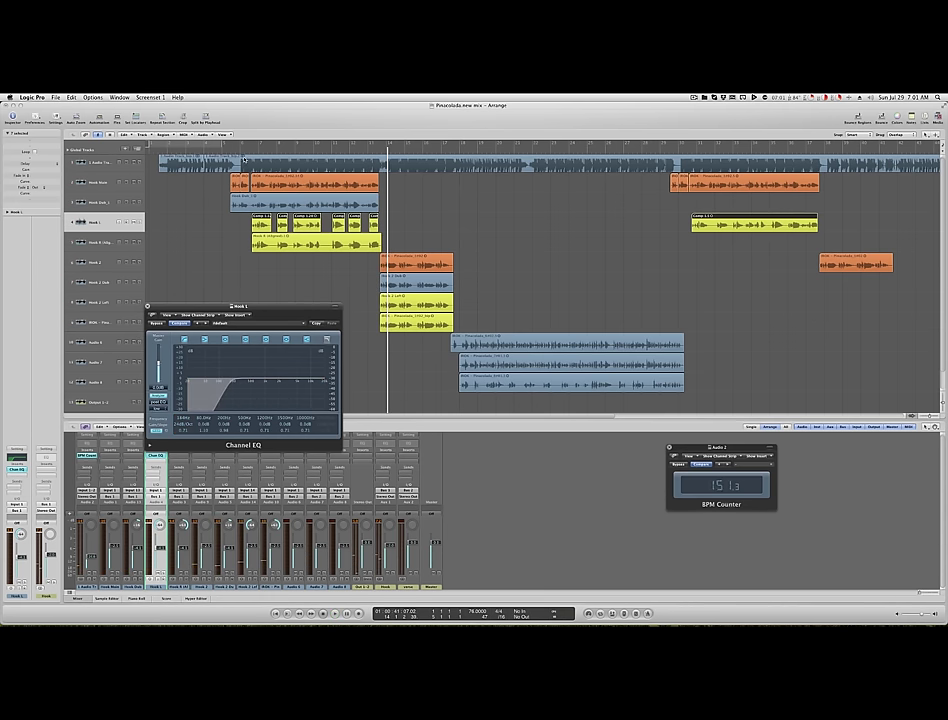
left_click(243, 158)
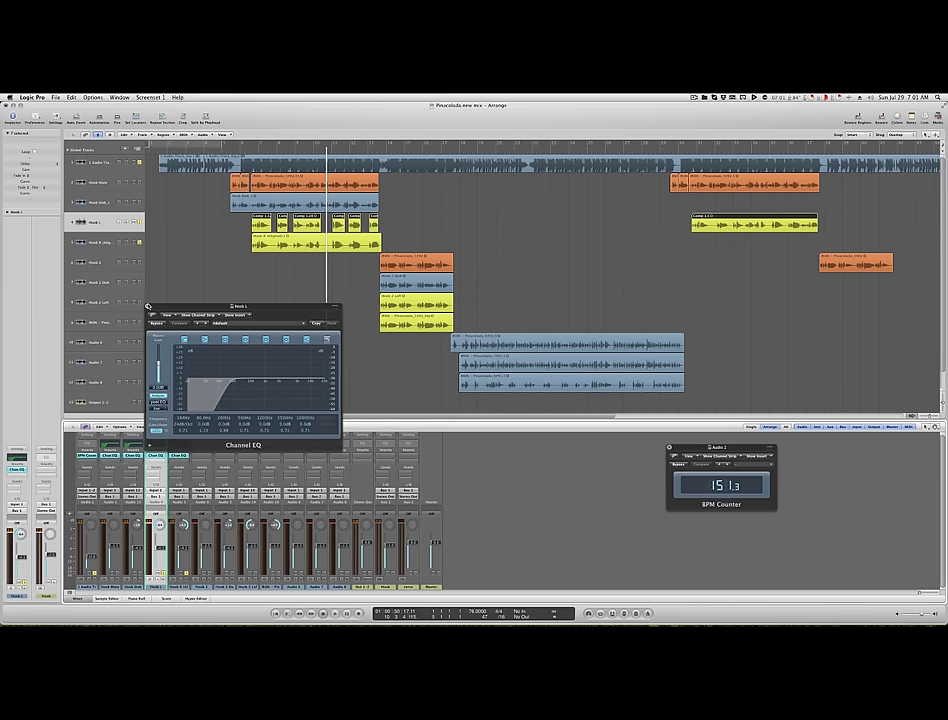
left_click(148, 306)
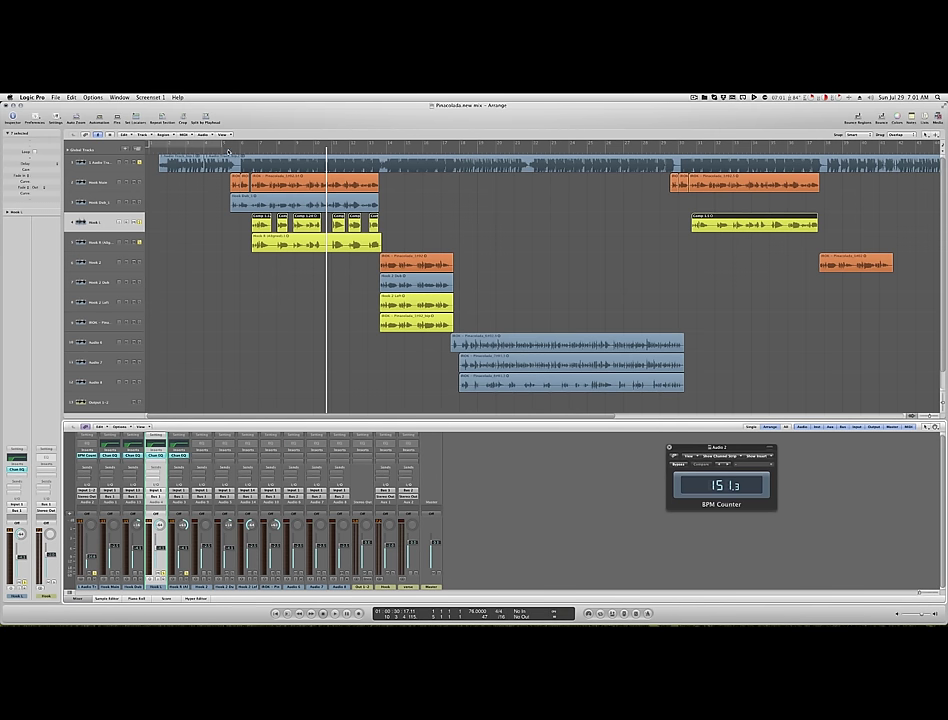
Play the soloed hook from its start and lower the Hook L and Hook R faders together
left_click(229, 150)
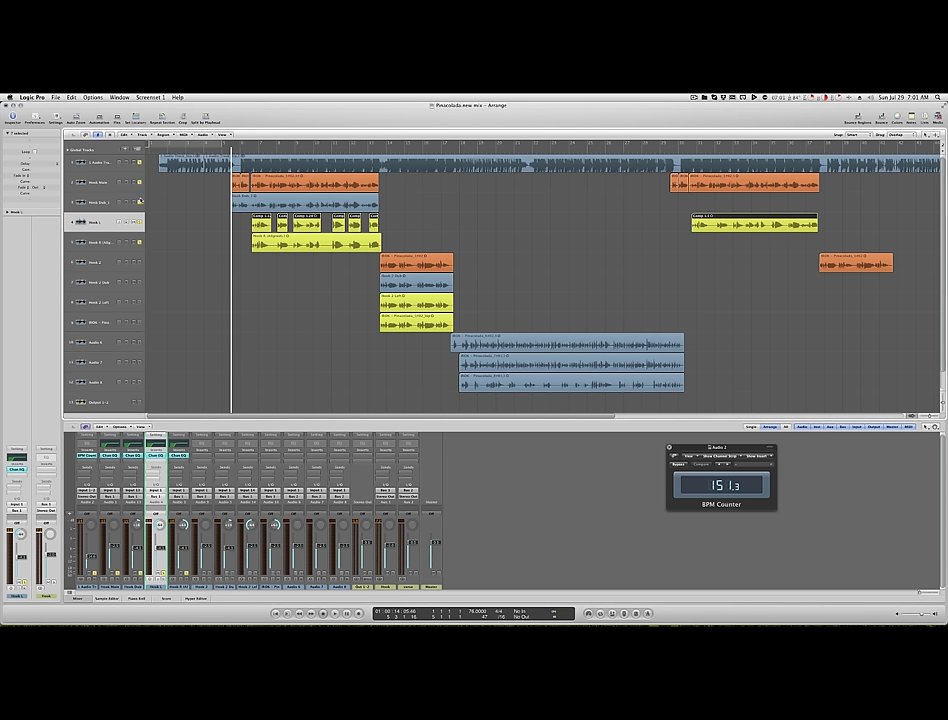
key("space")
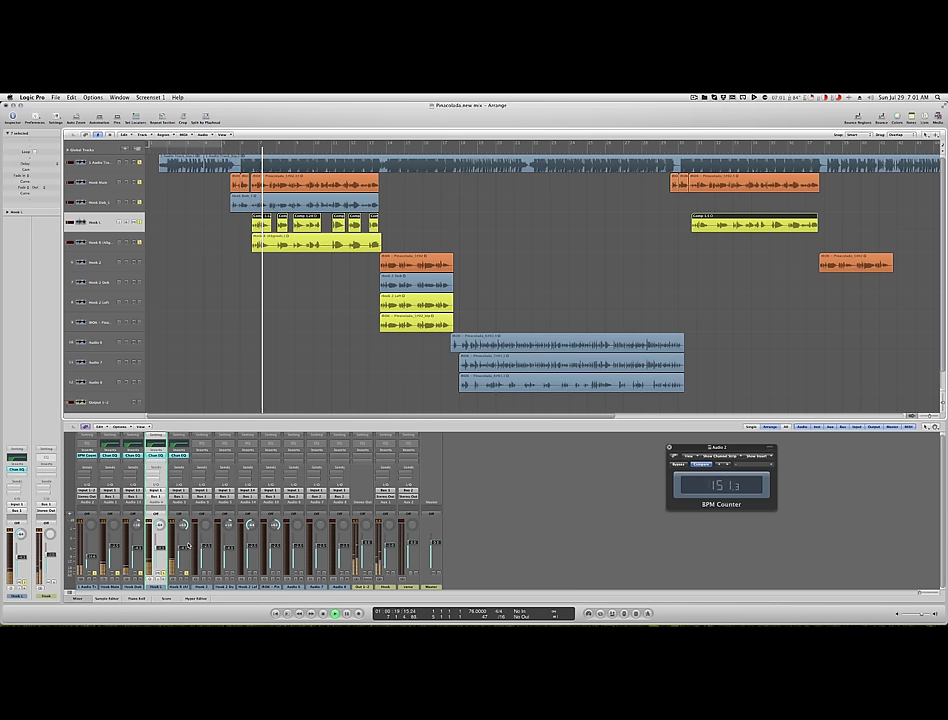
left_click_drag(180, 581, 154, 582)
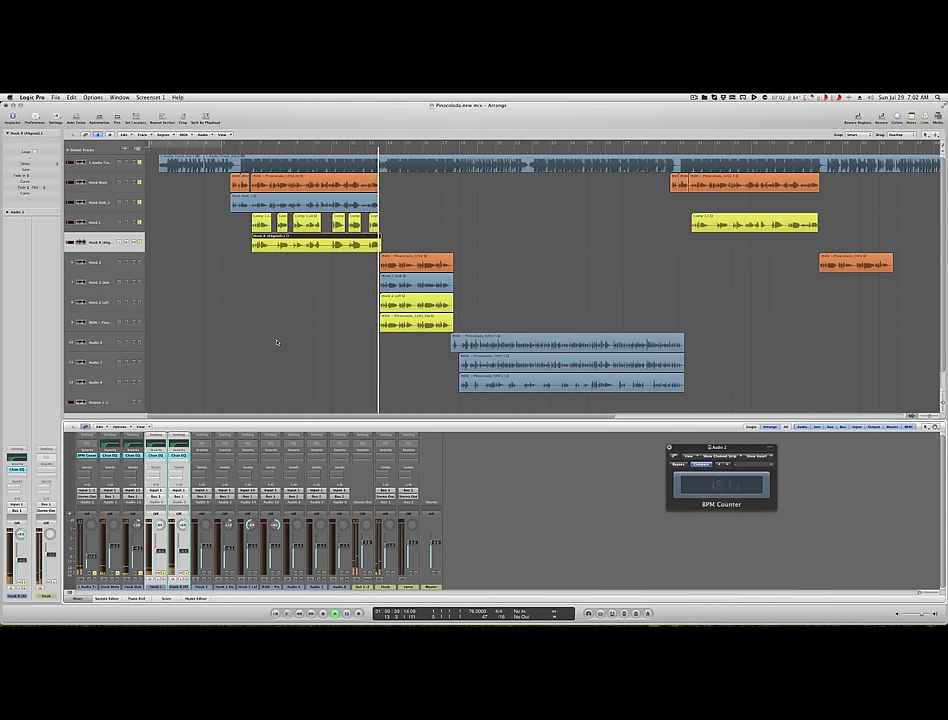
key("space")
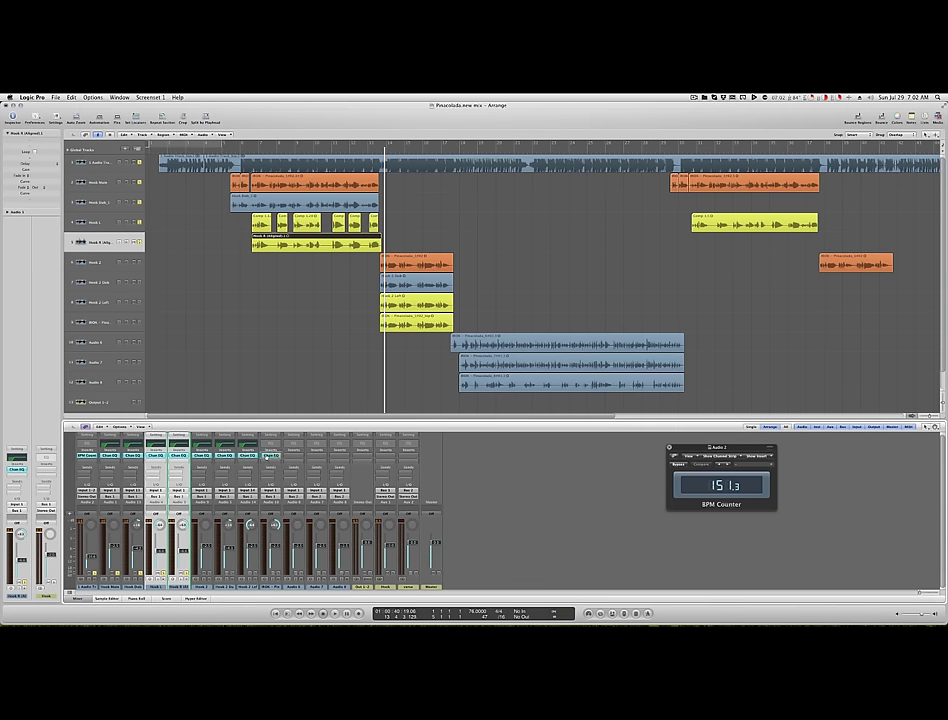
left_click_drag(463, 322, 192, 186)
left_click(183, 189)
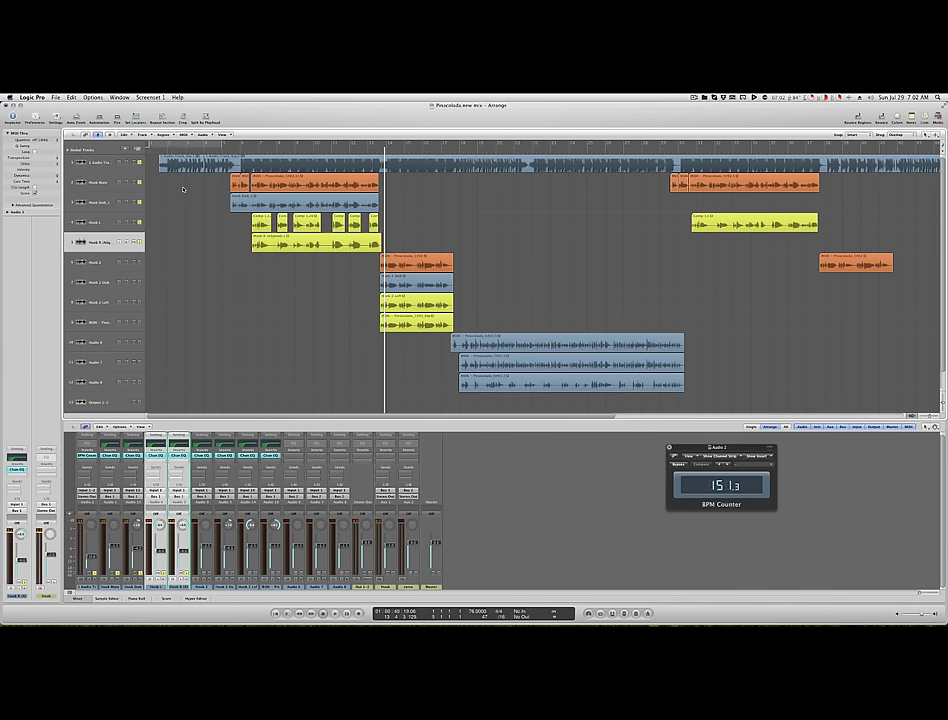
left_click(100, 183)
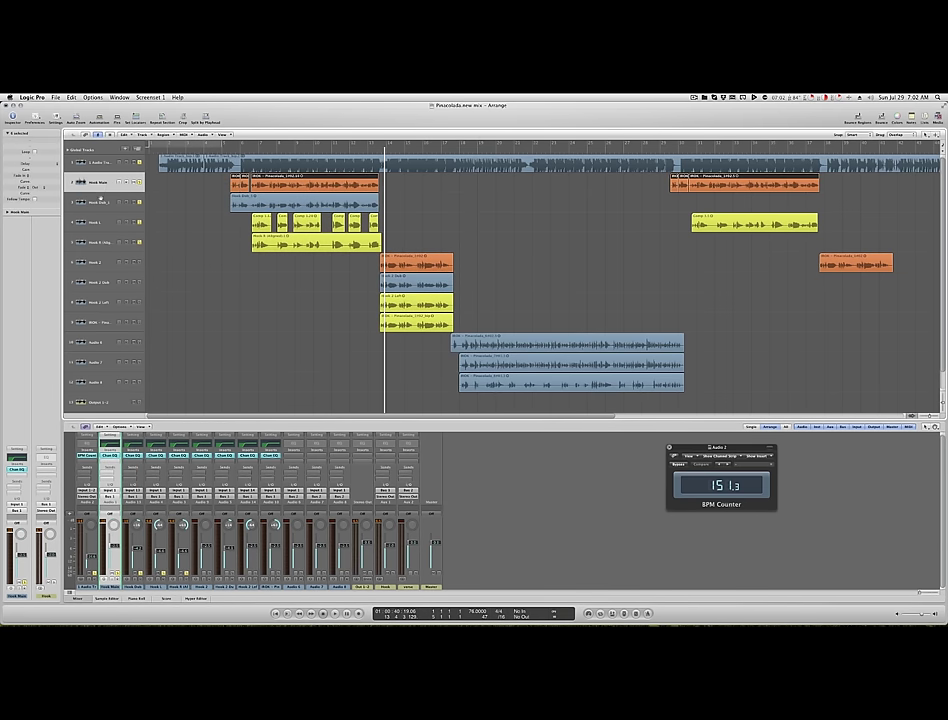
left_click(100, 201)
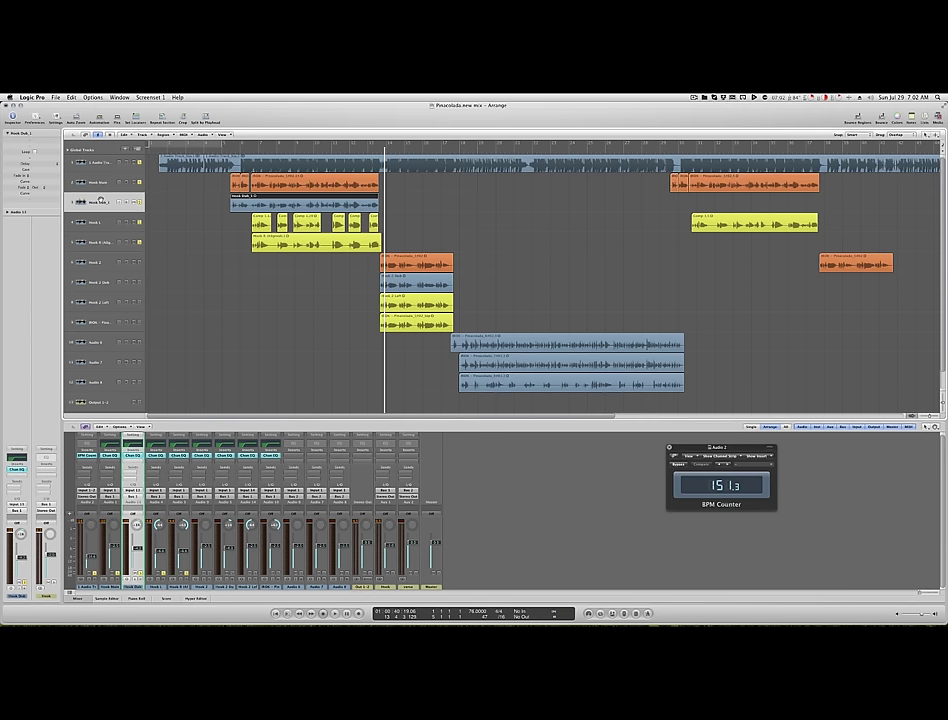
Insert the Waves CLA Vocals mono-to-stereo plug-in on the Hook Main track and pull its Reverb and Delay faders down
left_click(101, 186)
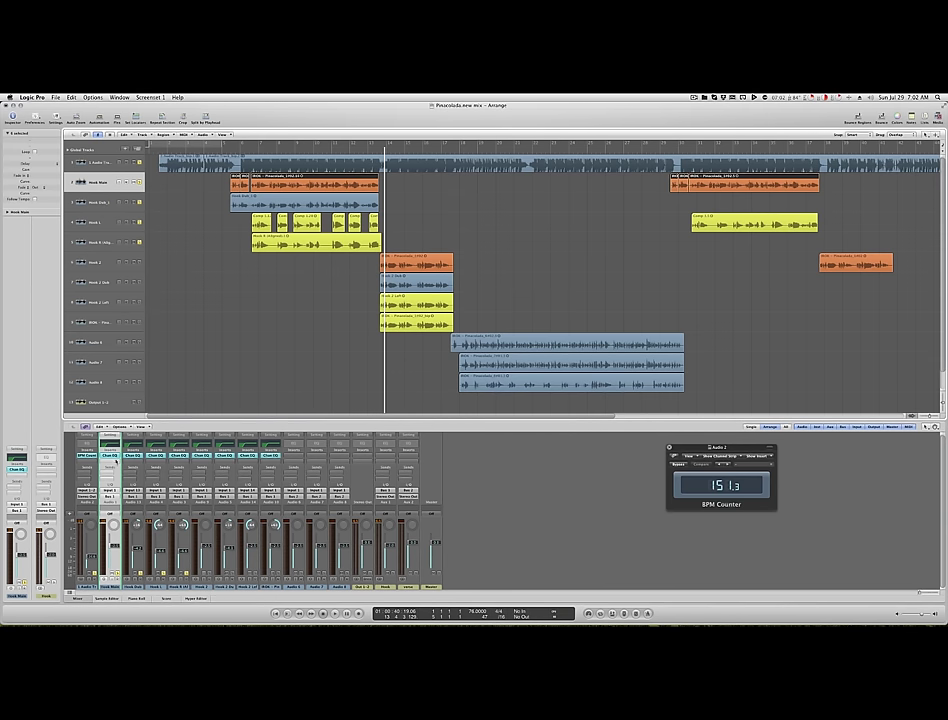
left_click(108, 457)
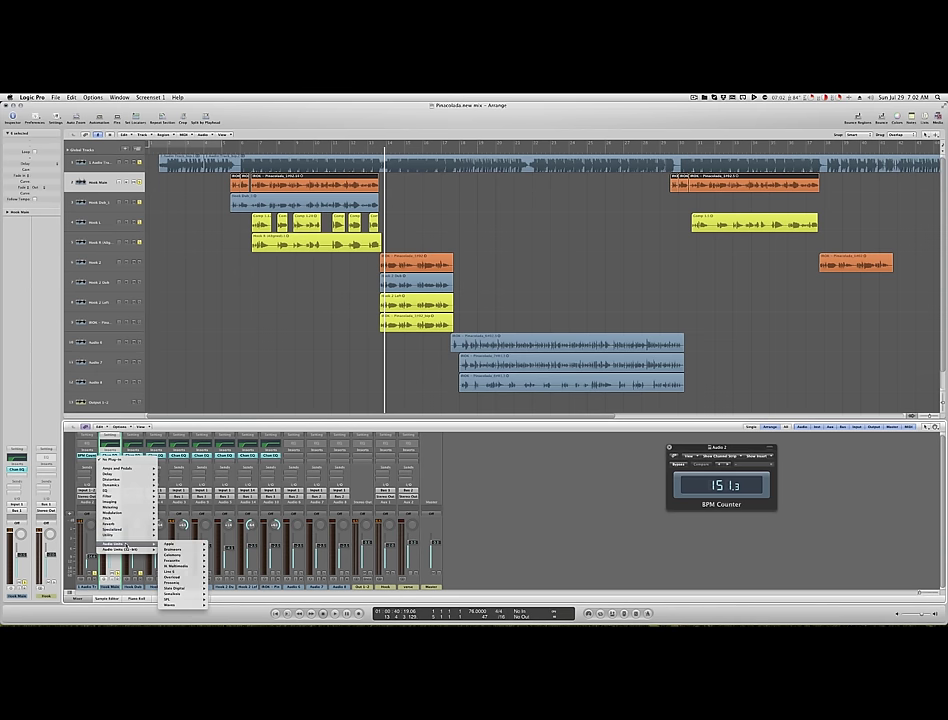
mouse_move(127, 543)
mouse_move(198, 606)
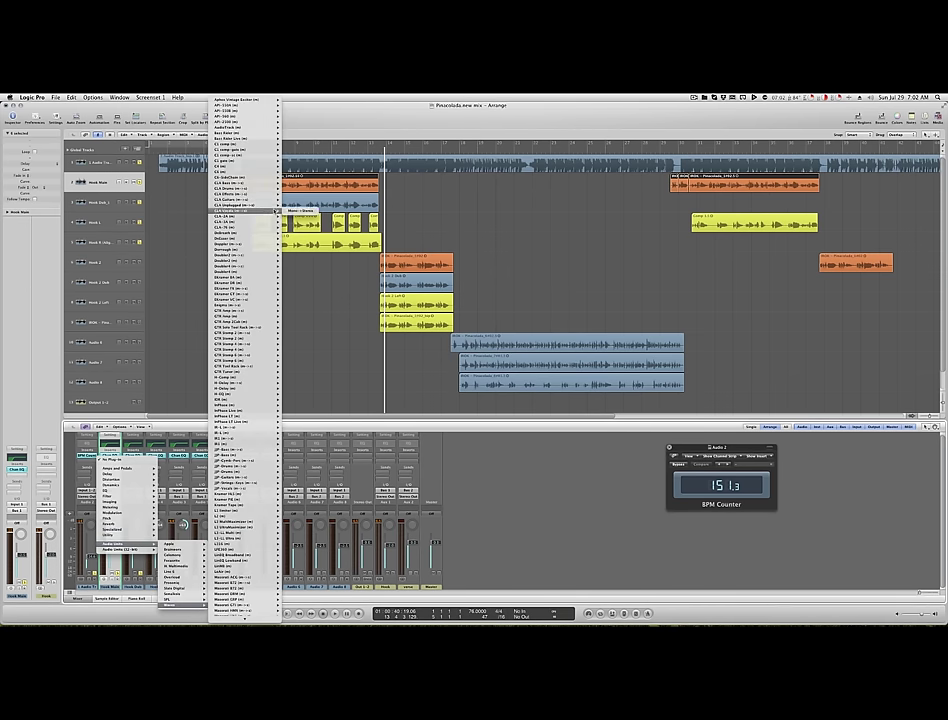
left_click(295, 211)
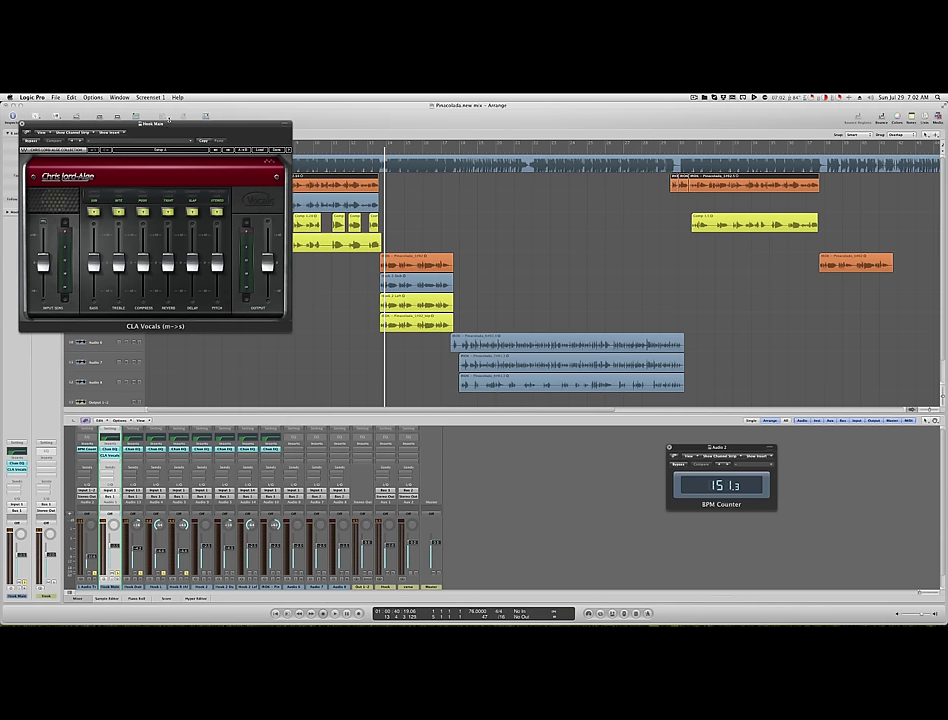
left_click_drag(168, 122, 549, 213)
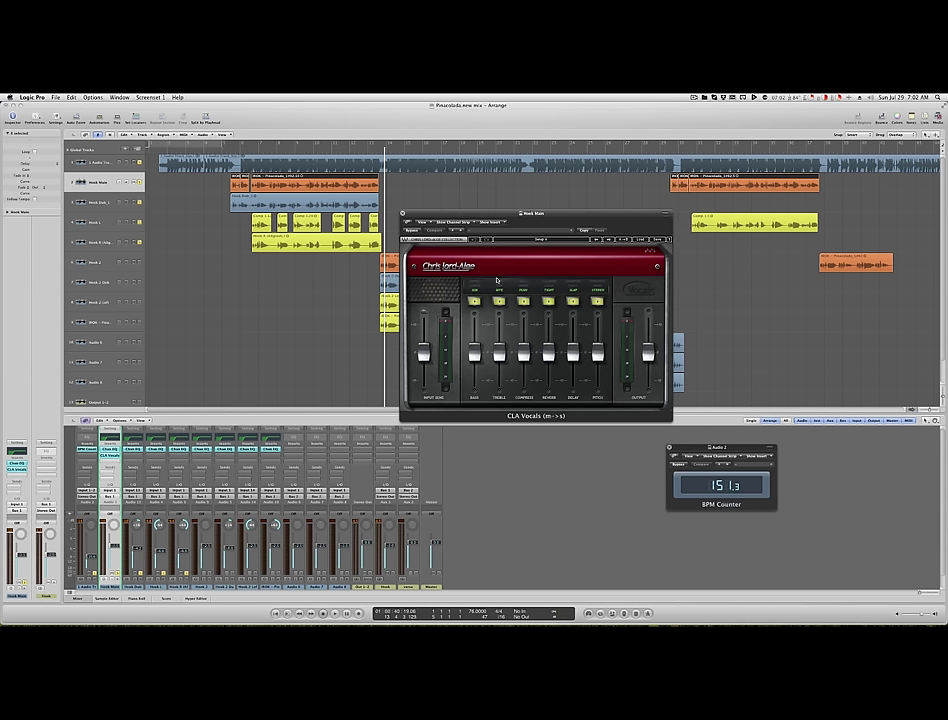
left_click_drag(547, 357, 572, 380)
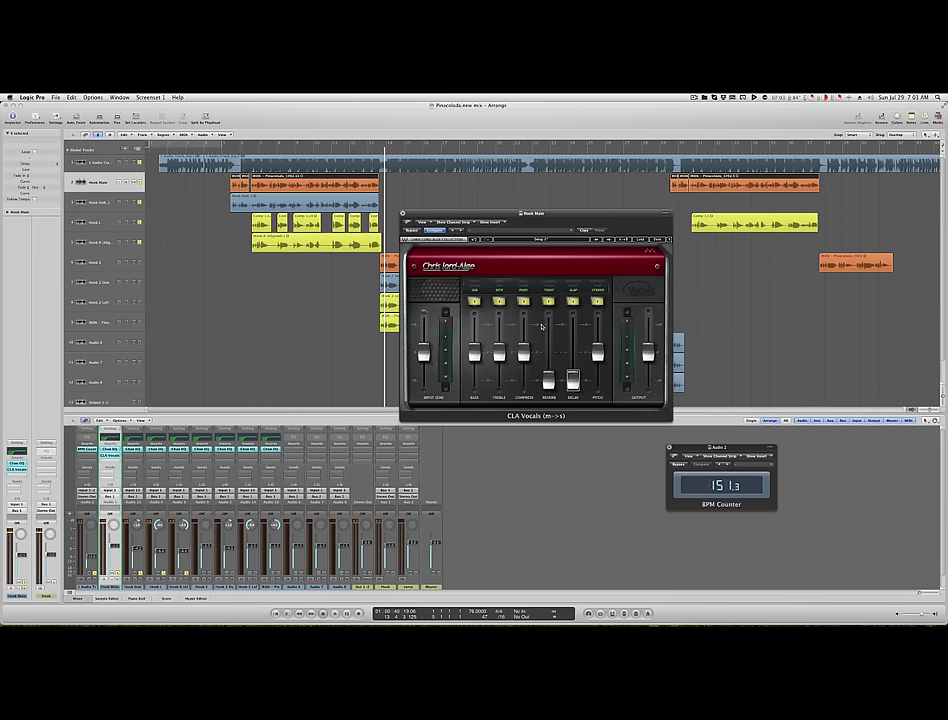
Play the hook from its start and turn off solo on the Hook Dub, Hook L and Hook R channels together
left_click(222, 152)
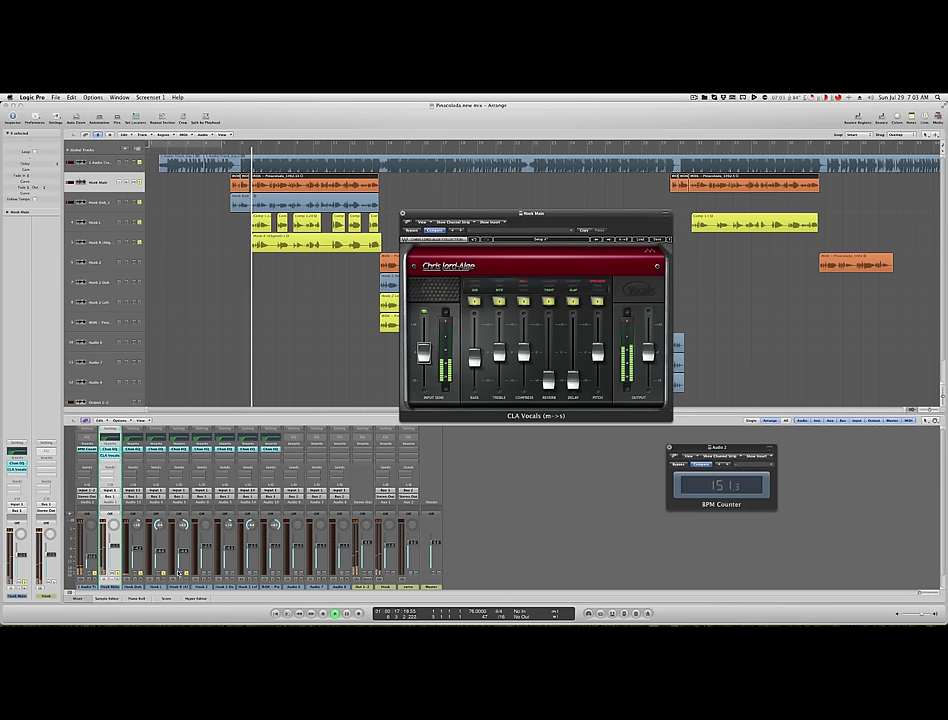
scroll(178, 540, "down", 1)
left_click(176, 585)
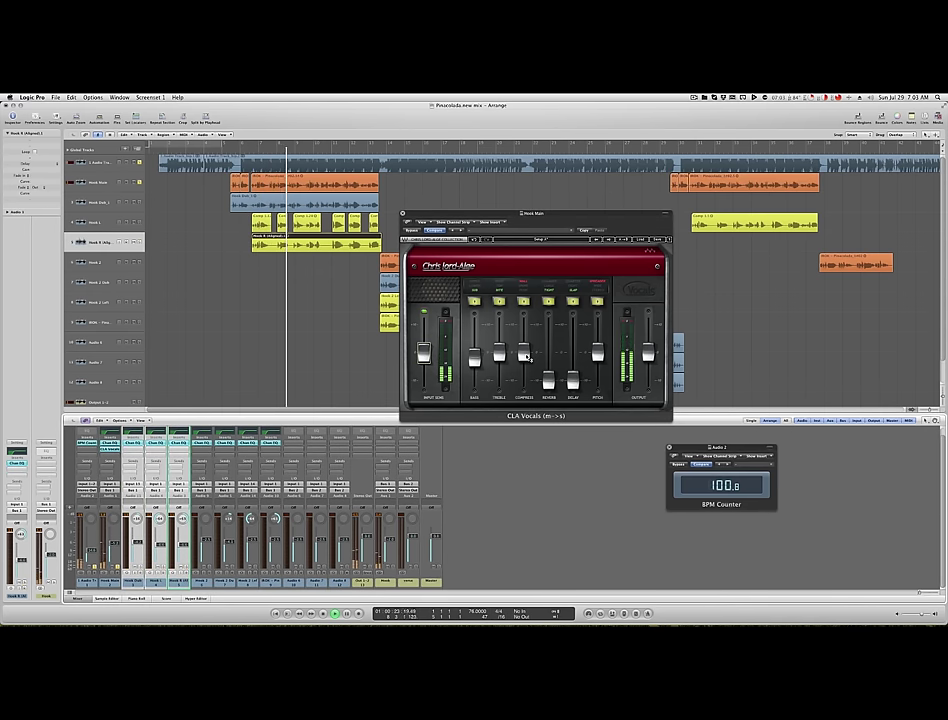
Raise Compress and slightly lower Treble in Hook Main's CLA Vocals, replay the hook and bring up a little Delay
left_click_drag(524, 352, 499, 356)
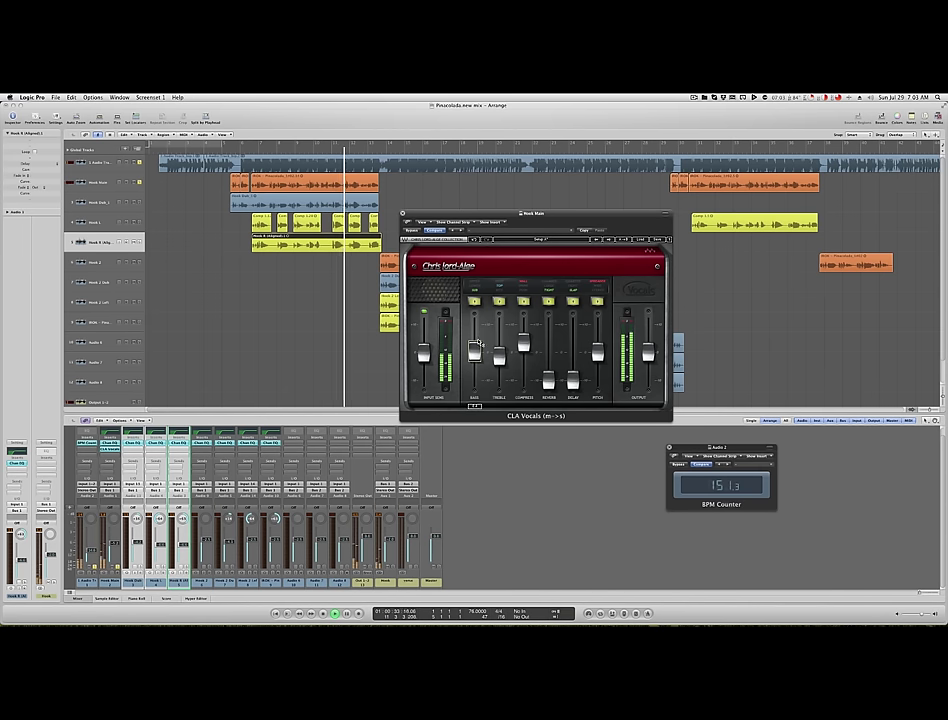
left_click(240, 143)
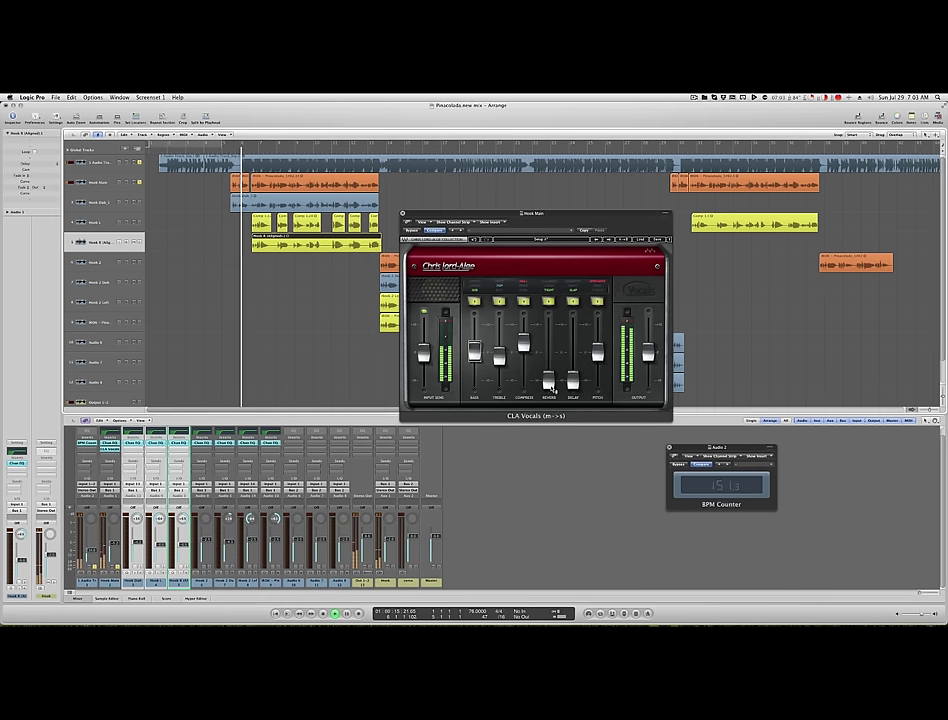
left_click(550, 384)
left_click(571, 383)
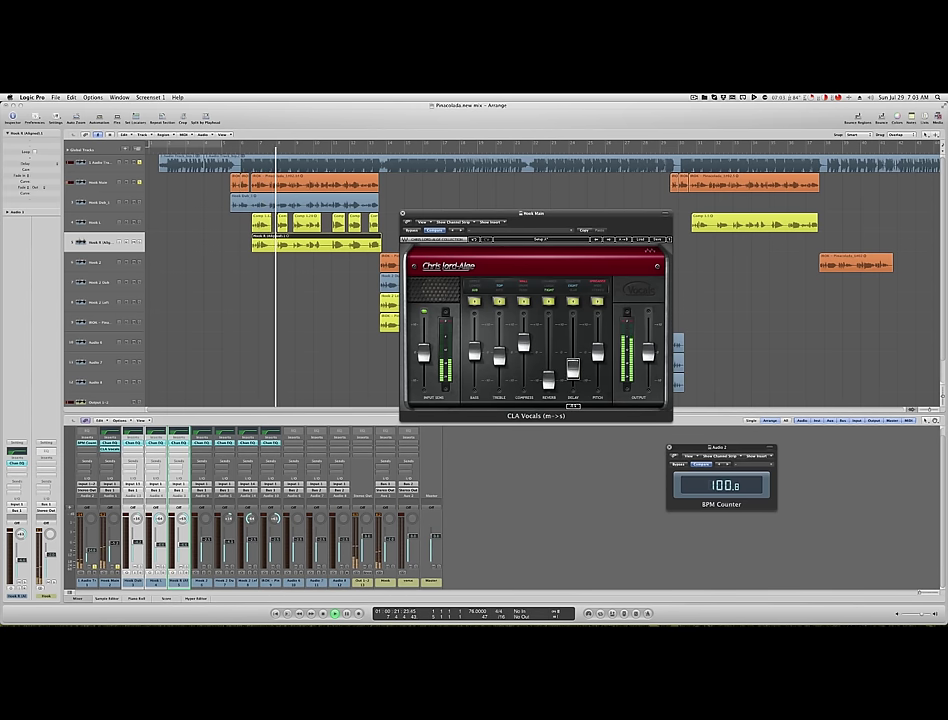
left_click_drag(571, 383, 572, 369)
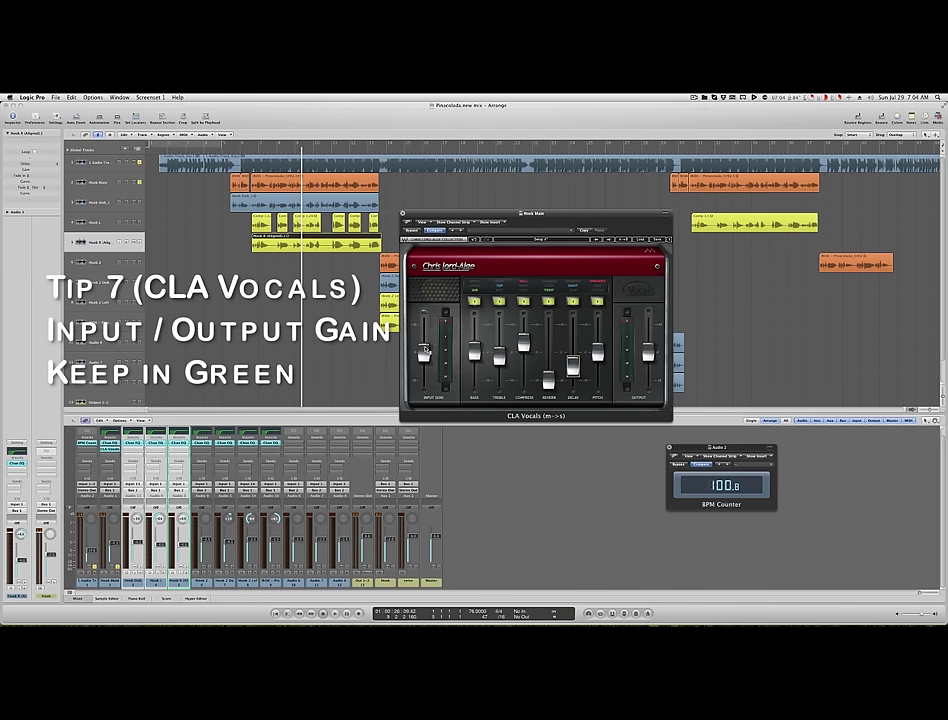
Slightly lower the input and output gains in CLA Vocals, and move the plug-in and BPM Counter windows clear of the tracks
mouse_move(426, 350)
mouse_move(424, 350)
left_mouse_down()
mouse_move(424, 365)
mouse_move(424, 356)
left_mouse_up()
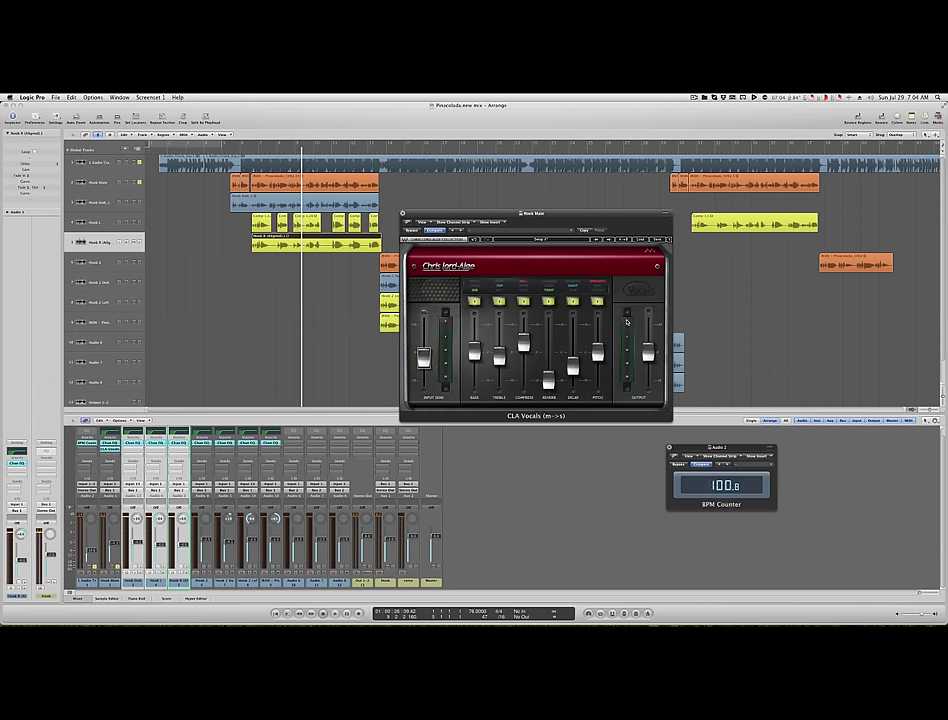
left_click_drag(641, 345, 641, 351)
left_click_drag(424, 215, 758, 396)
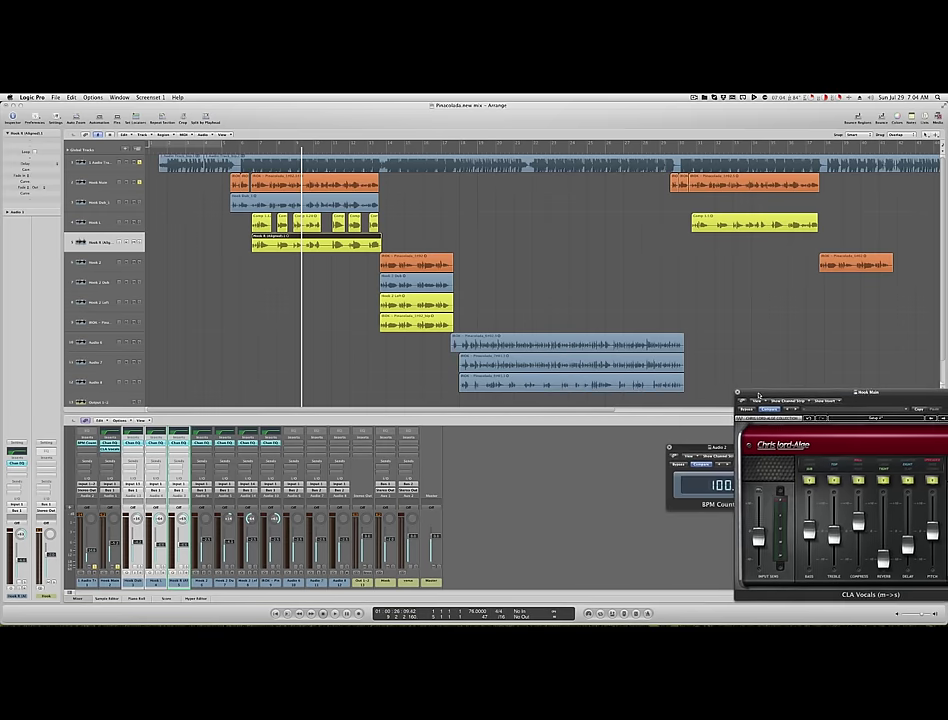
left_click_drag(686, 450, 472, 440)
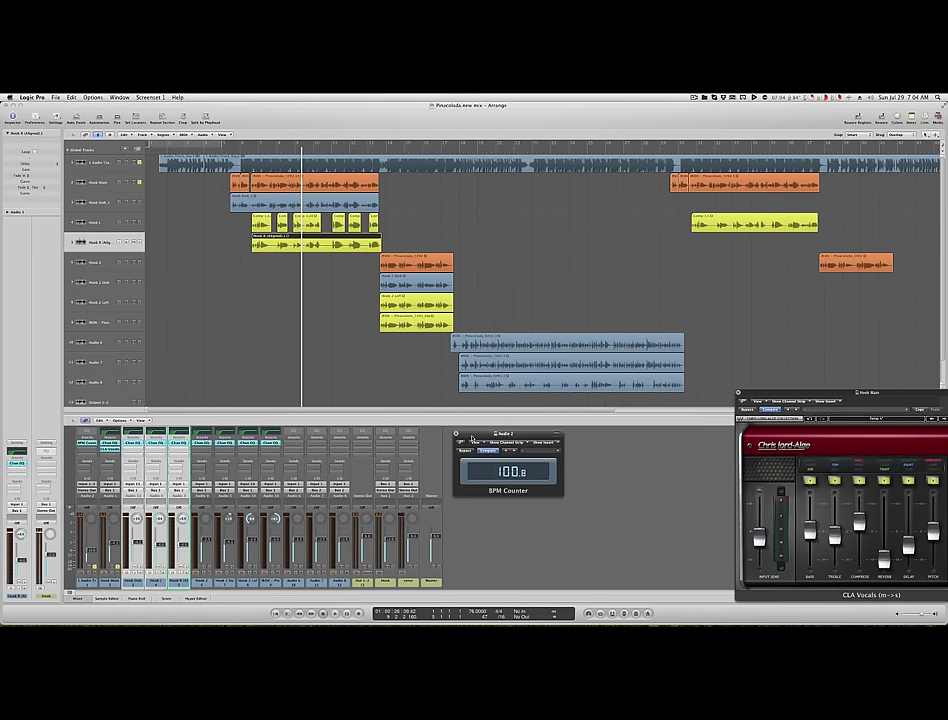
Reopen the BPM Counter on the 1 Audio Track channel to check the beat's tempo
scroll(212, 229, "right", 1)
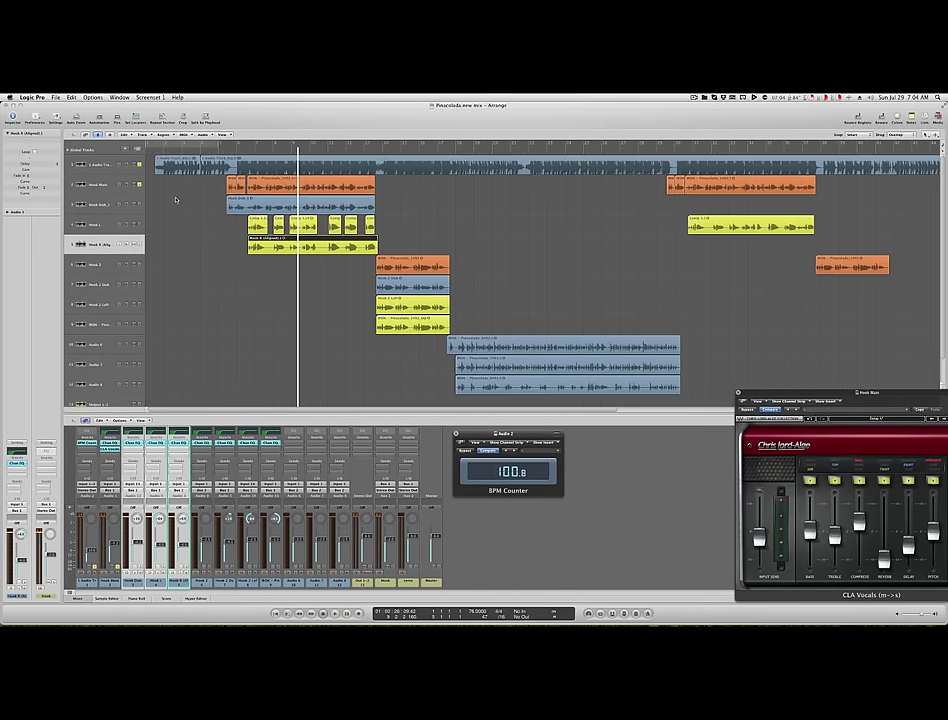
left_click(86, 164)
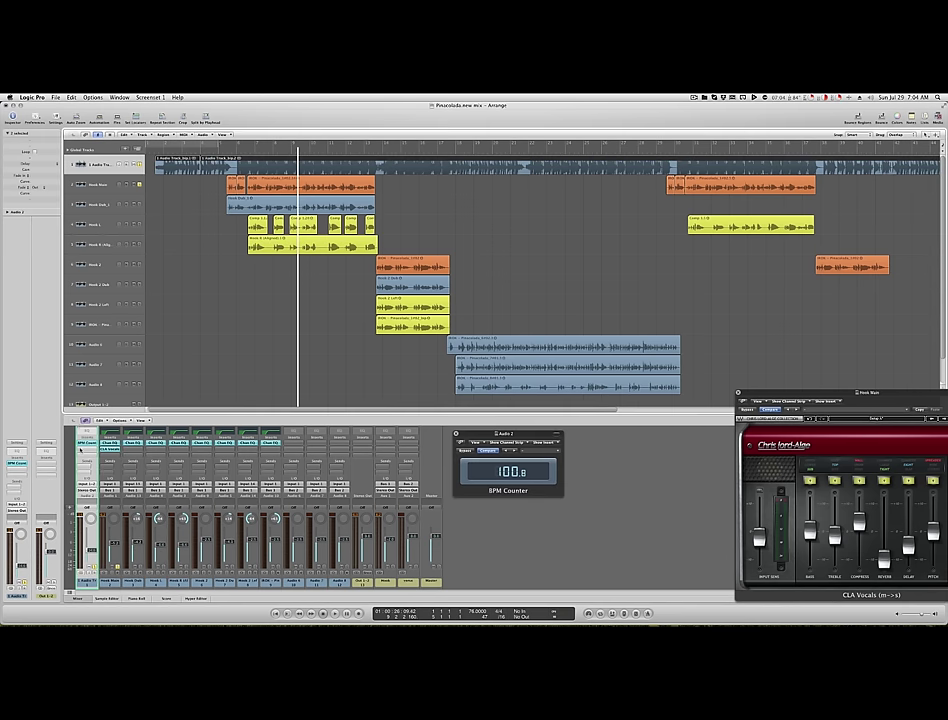
double_click(85, 444)
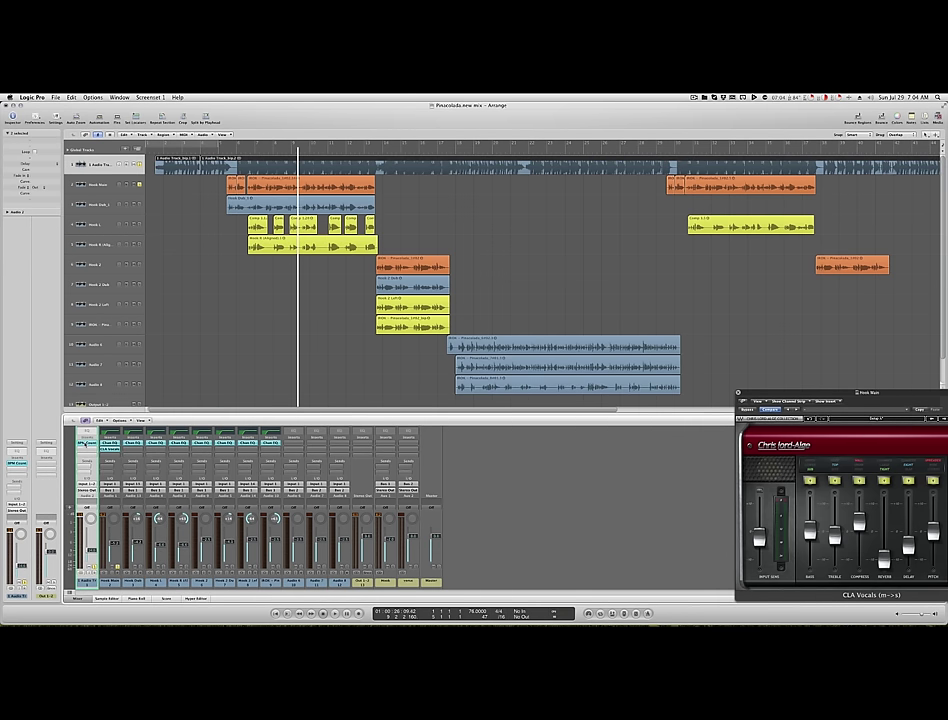
double_click(83, 444)
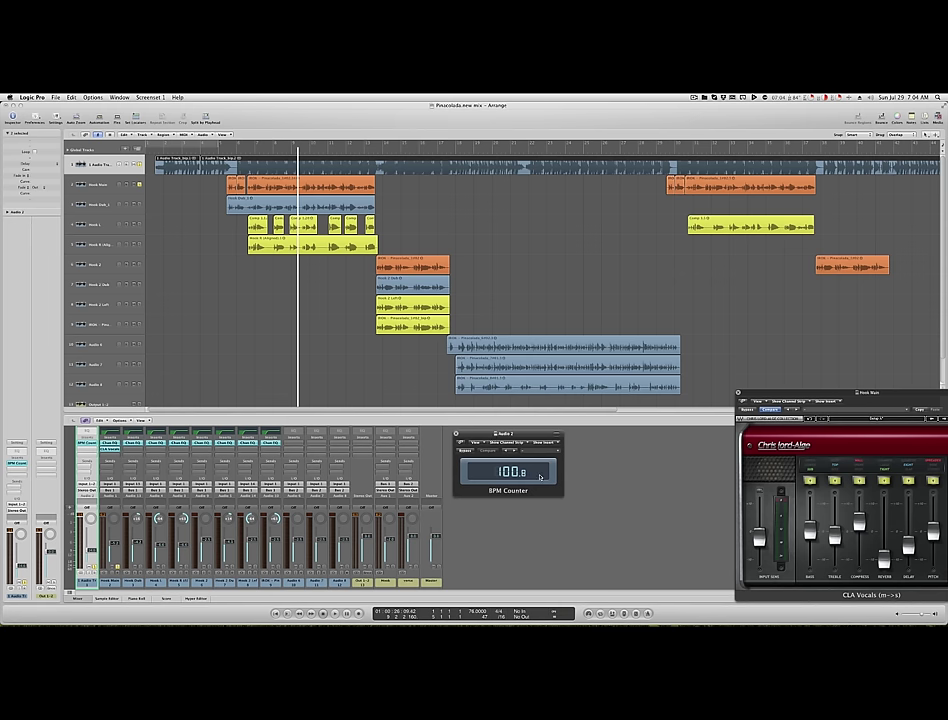
Select all regions in the arrangement and lock their SMPTE positions
left_click(542, 295)
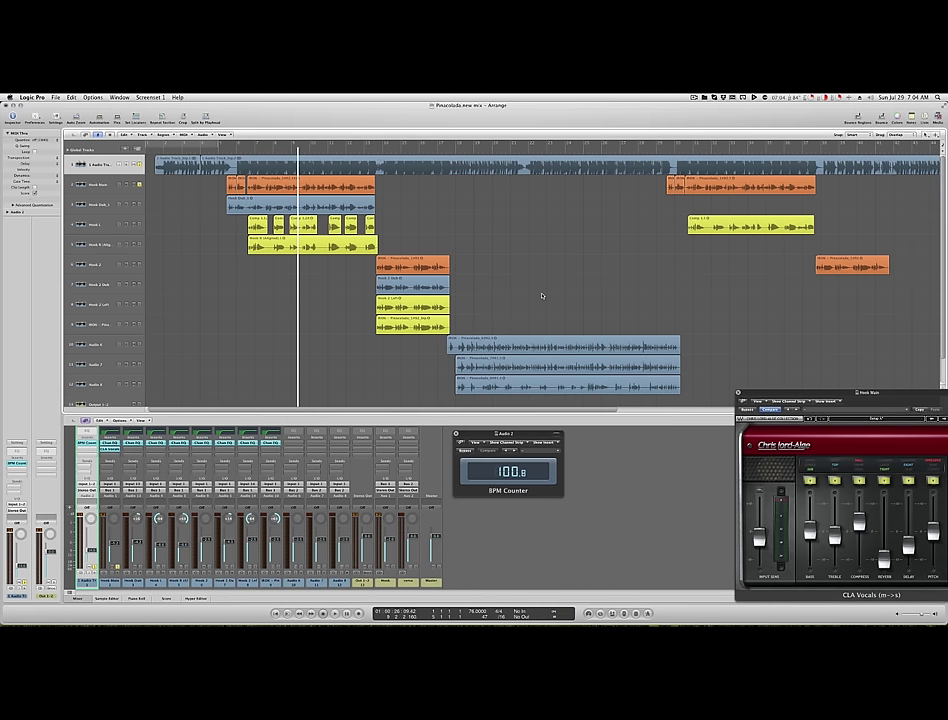
key("super+a")
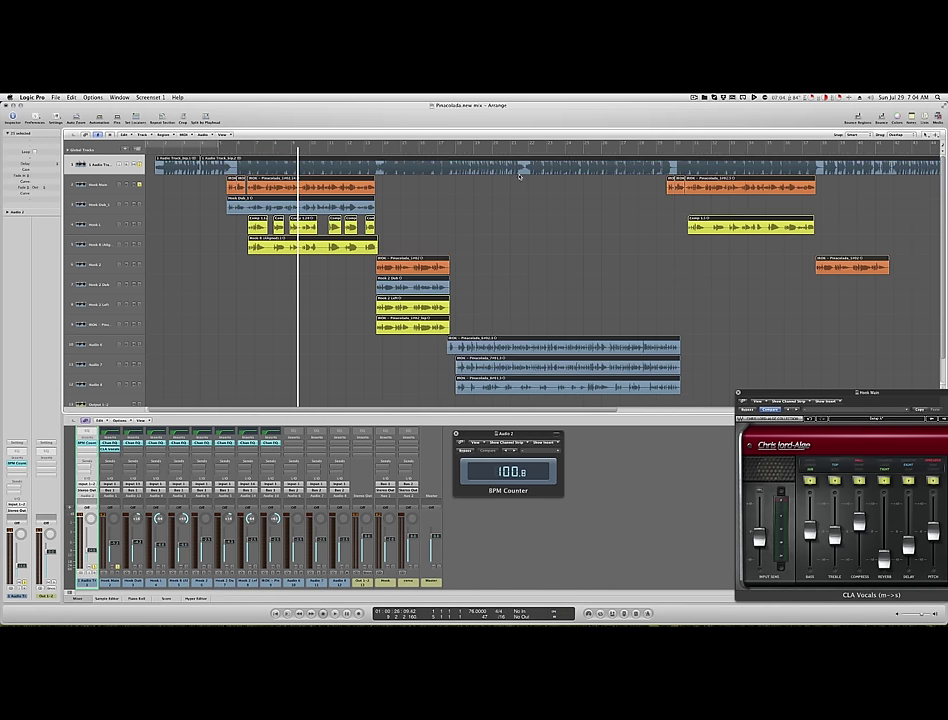
right_click(516, 168)
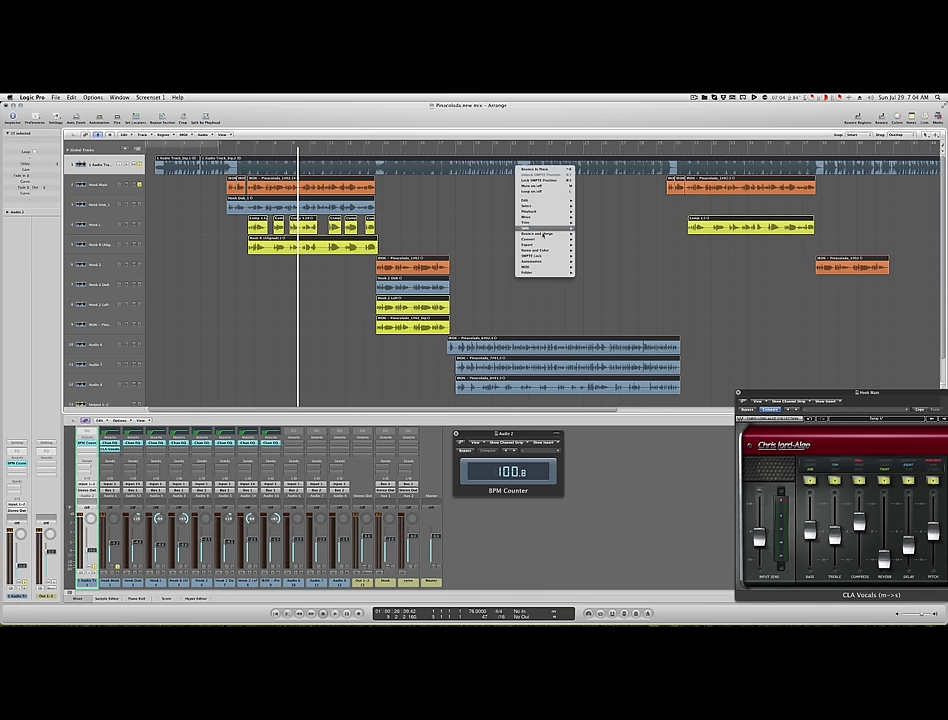
mouse_move(550, 257)
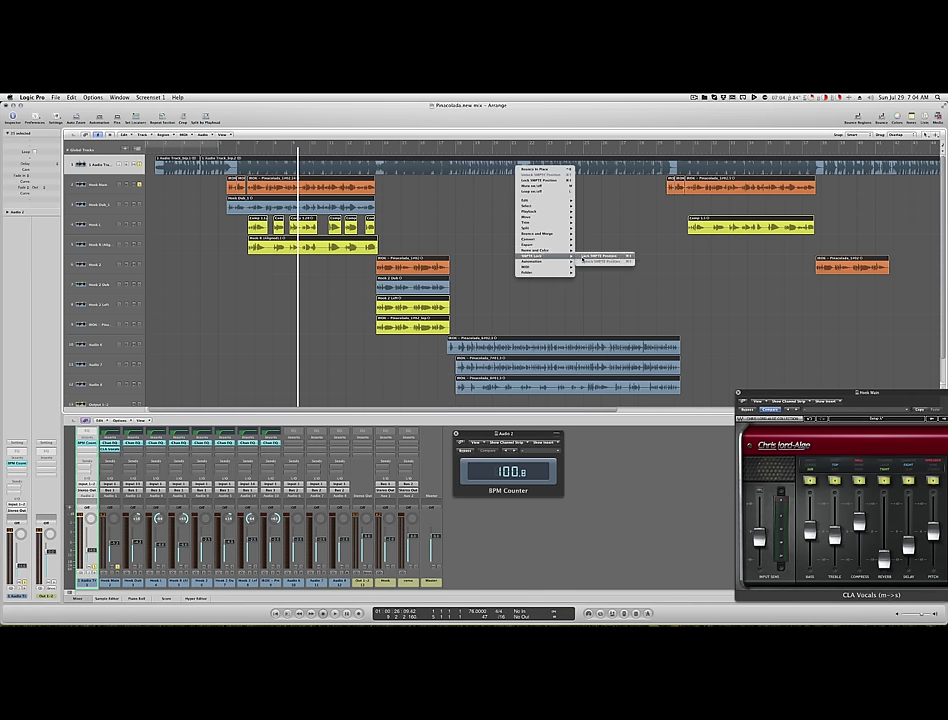
left_click(583, 258)
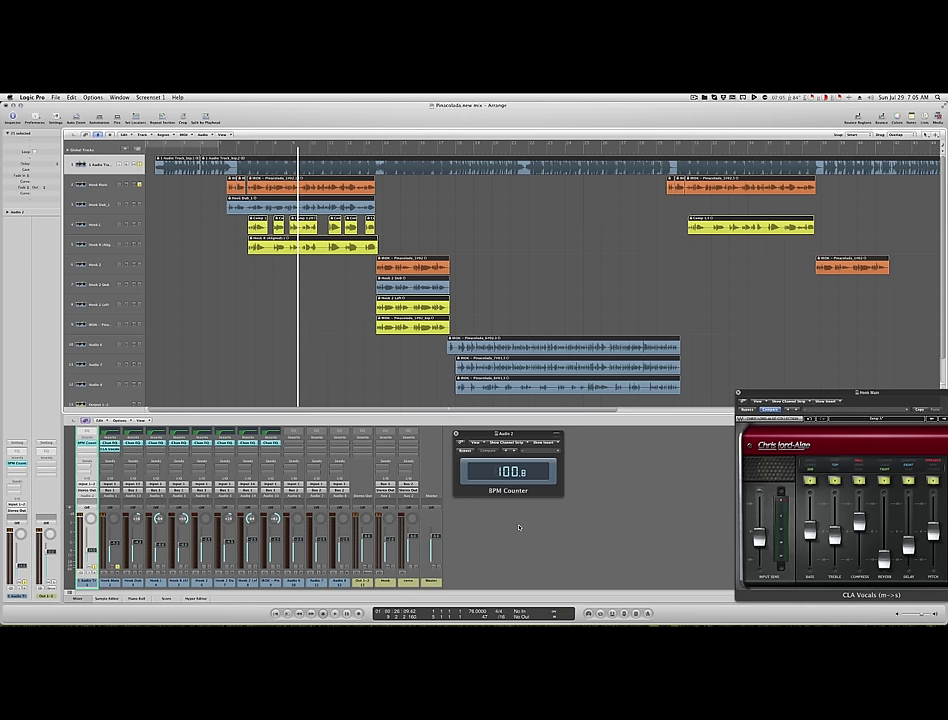
Set the project tempo to 100.8 BPM and unlock the SMPTE position of all the regions
double_click(471, 611)
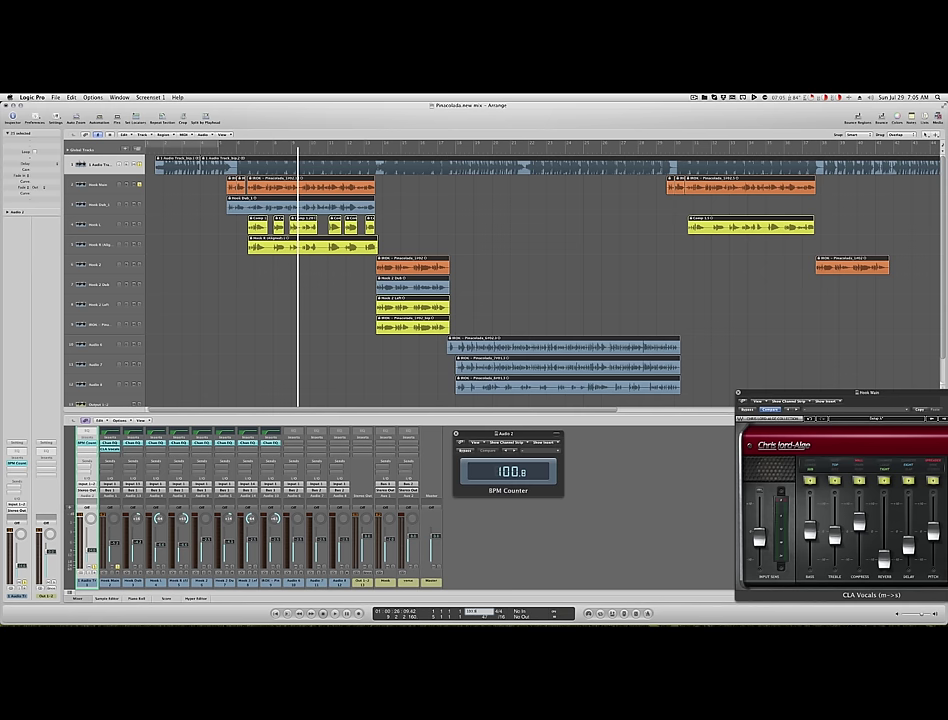
type("100.8")
key("Return")
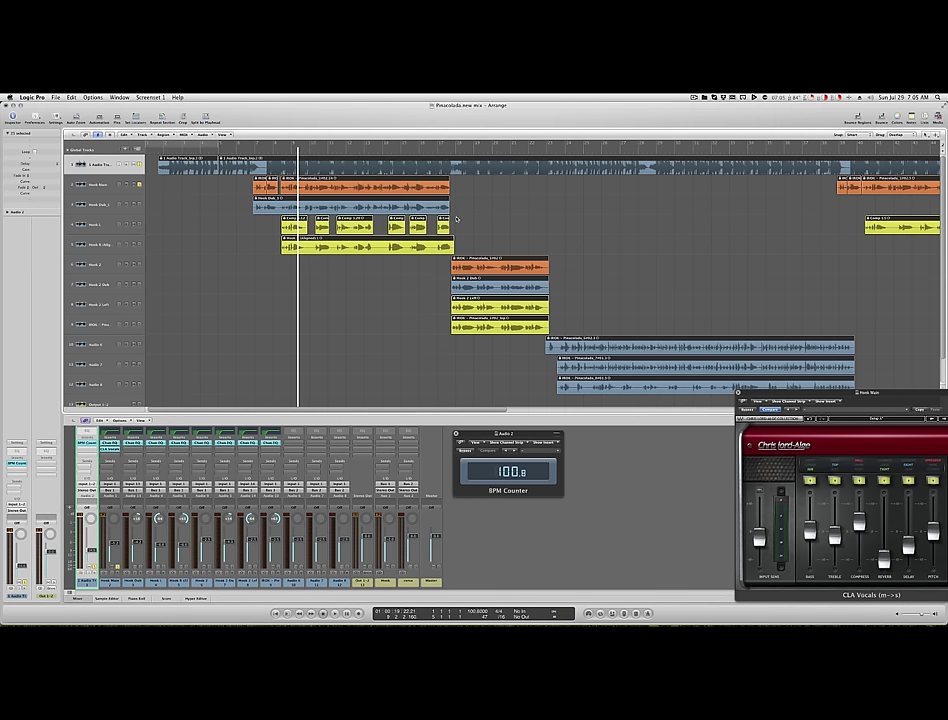
right_click(368, 184)
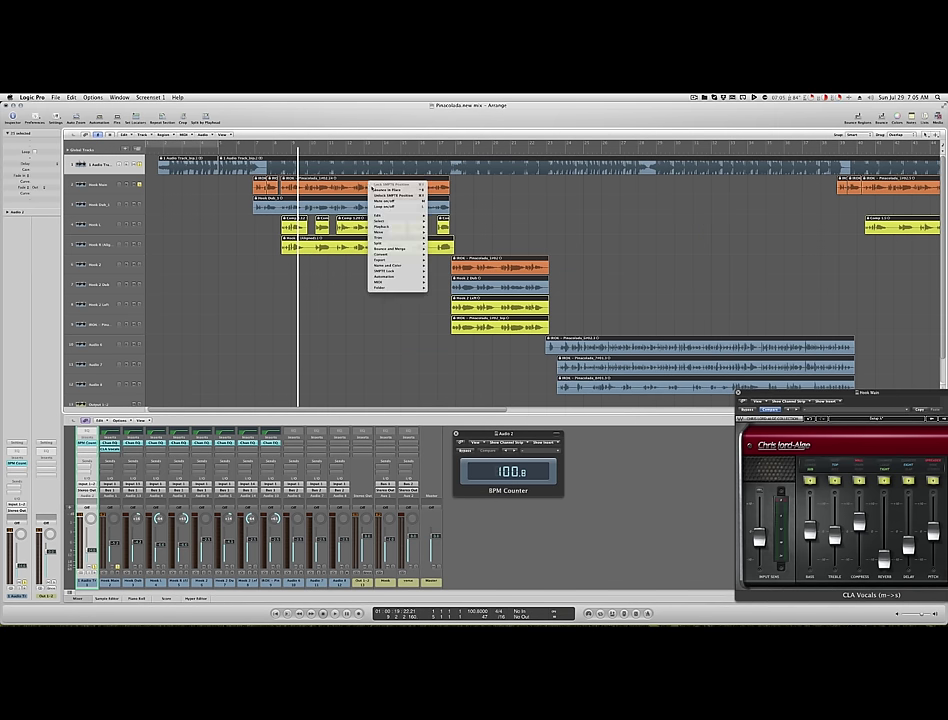
left_click(378, 195)
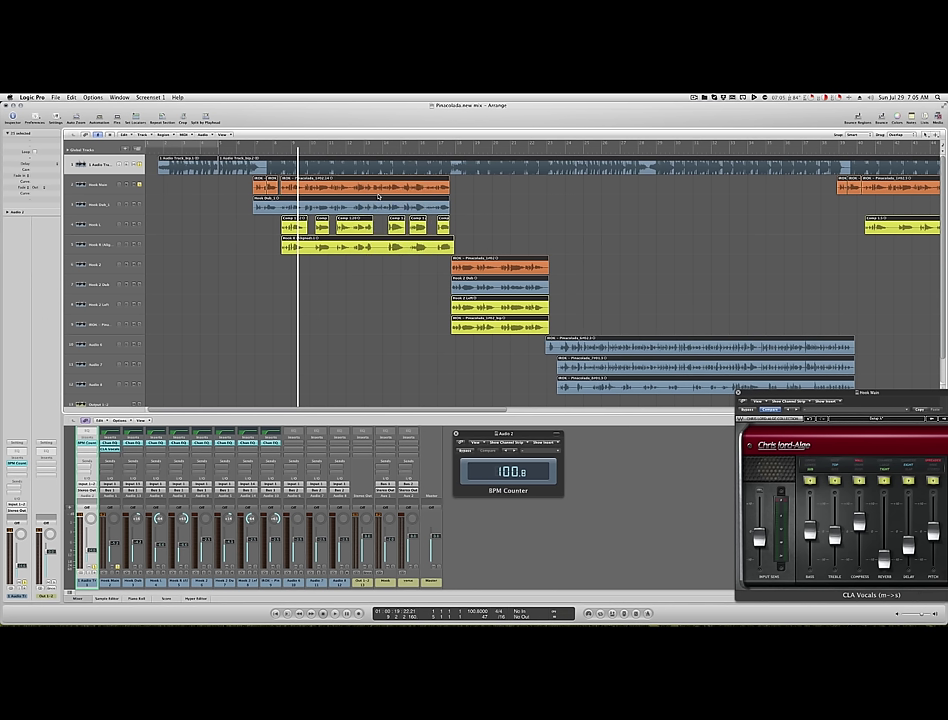
Play the hook from its start, bring the CLA Vocals window back into view and raise Hook Main's Delay fader
left_click(250, 151)
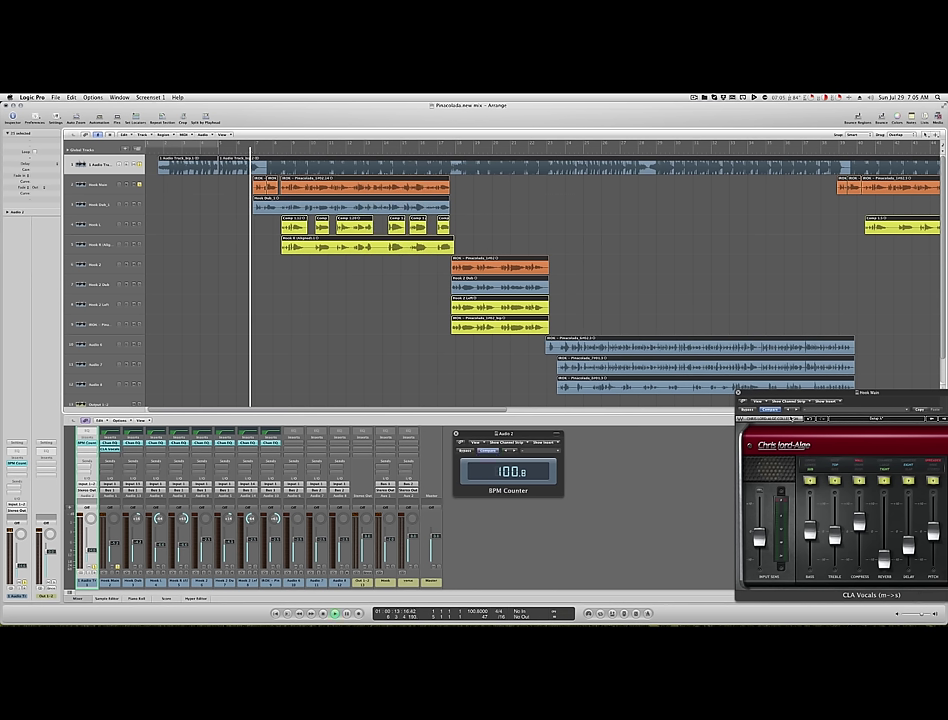
key("space")
left_click_drag(856, 401, 668, 356)
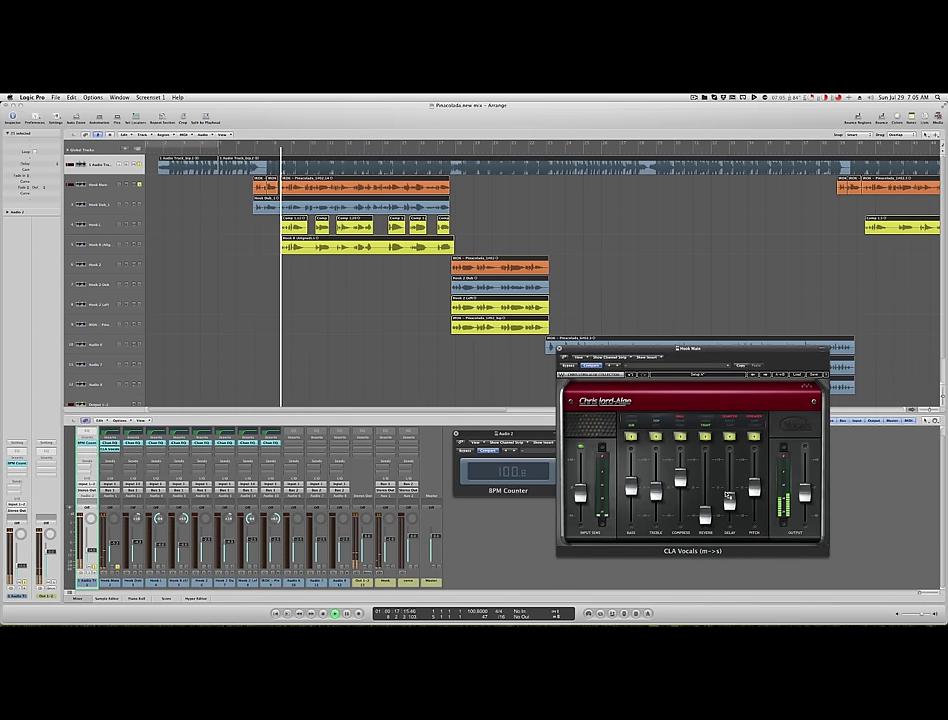
left_click_drag(730, 501, 729, 475)
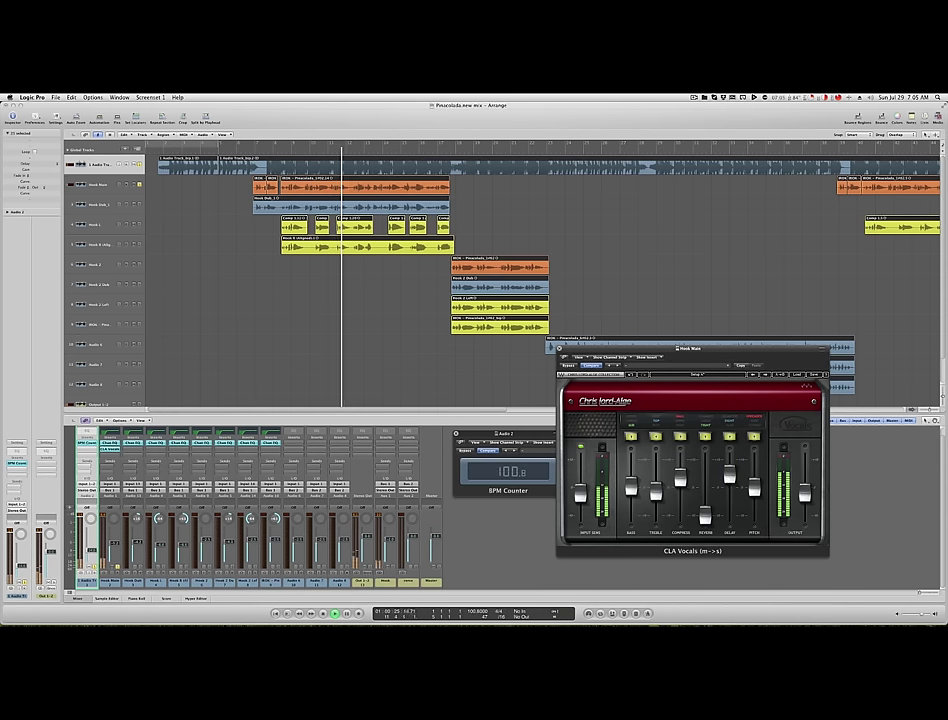
left_click_drag(729, 480, 729, 490)
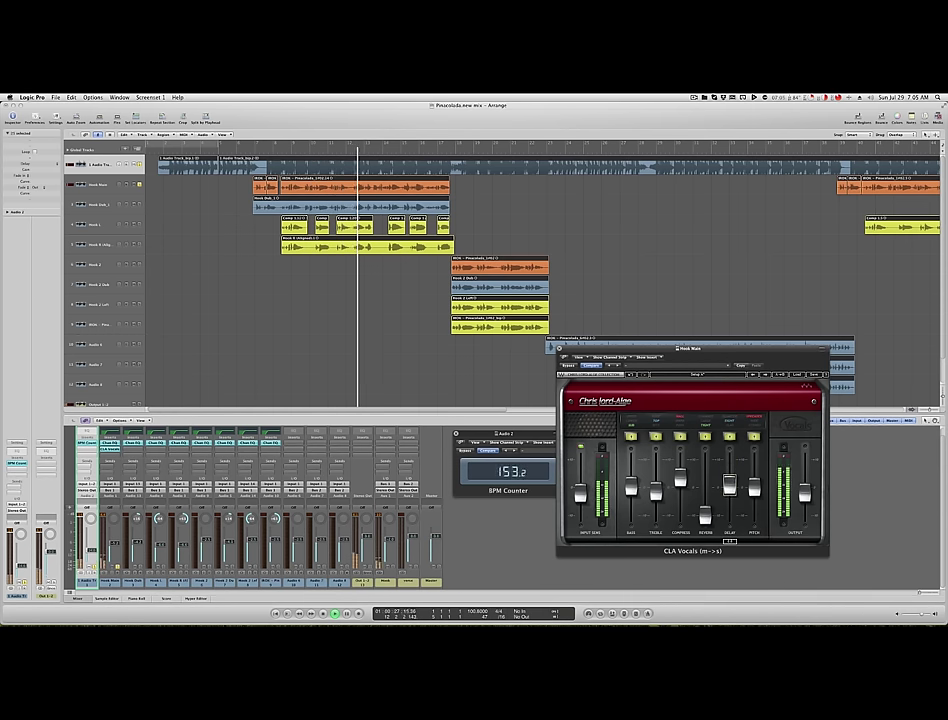
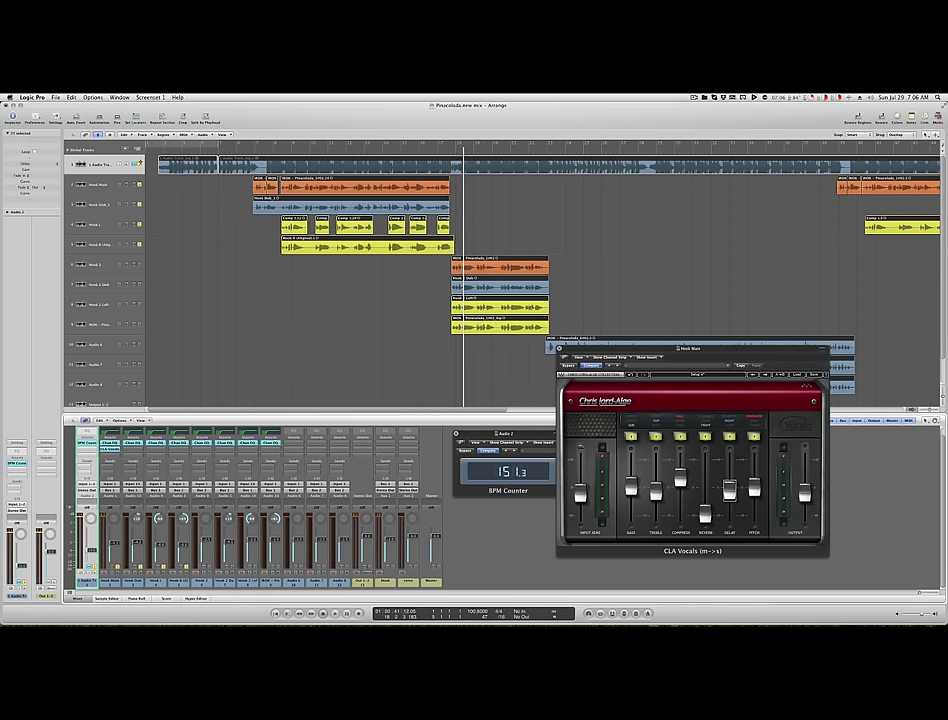
Play the hook from its start and select the Hook L and Hook R channel strips together
double_click(249, 152)
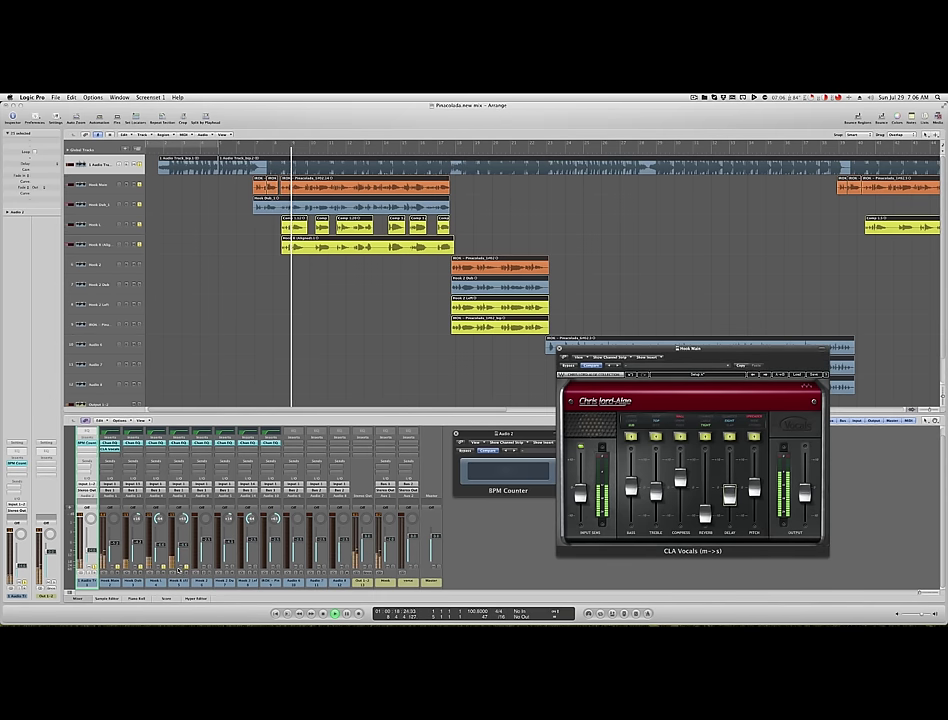
left_click(155, 578)
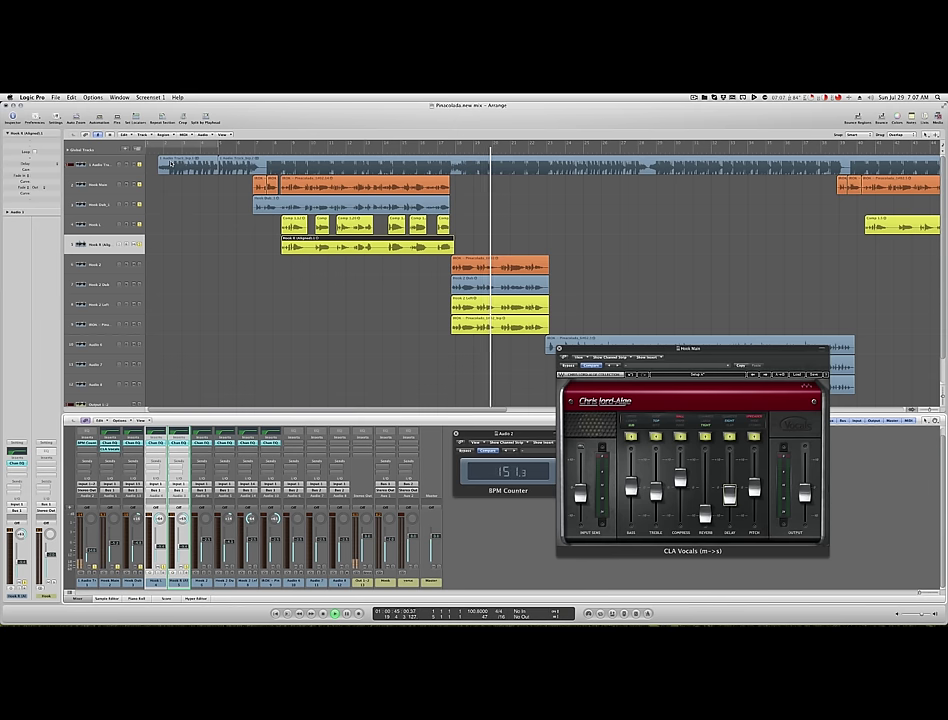
Trim the start of the first region on 1 Audio Track to where the beat's loud waveform begins
left_click(157, 152)
key("ctrl+Right")
key("ctrl+Right")
key("ctrl+Right")
key("ctrl+Right")
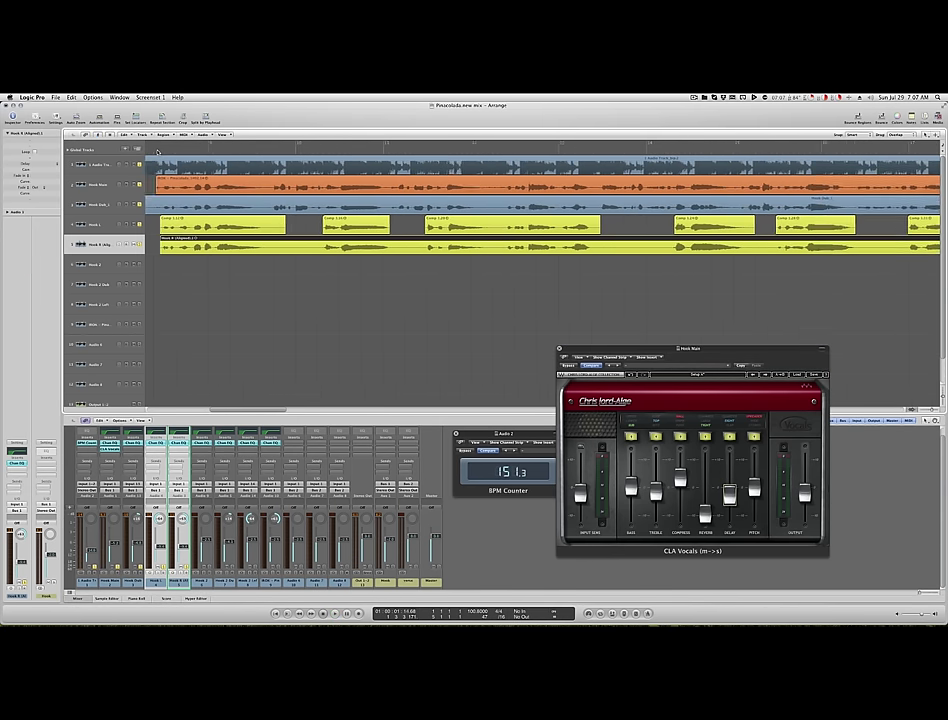
key("super+Right")
key("super+Right")
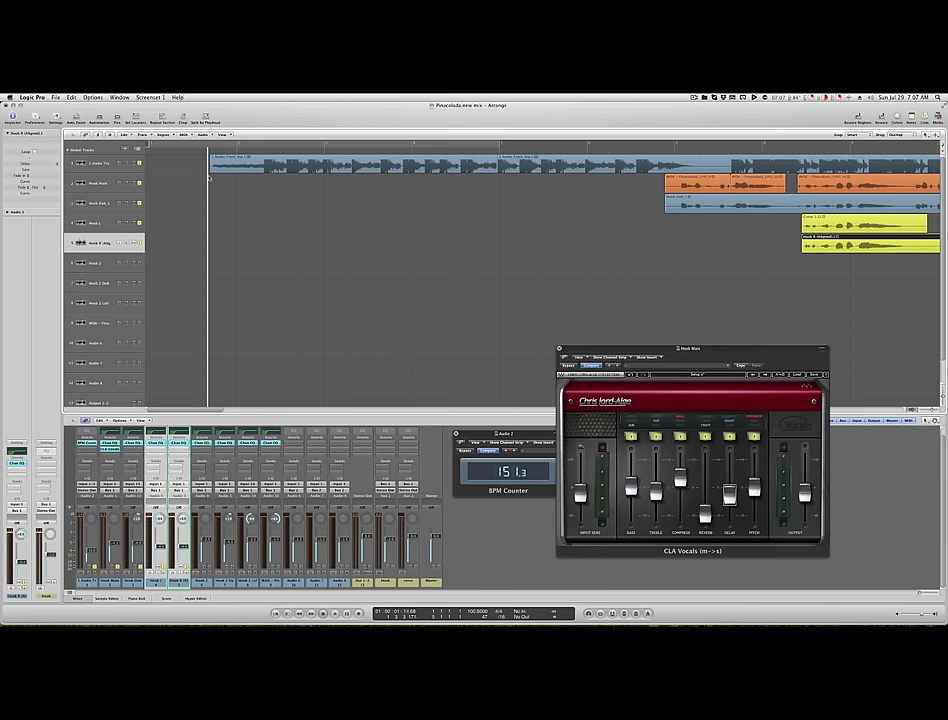
left_click_drag(209, 178, 203, 200)
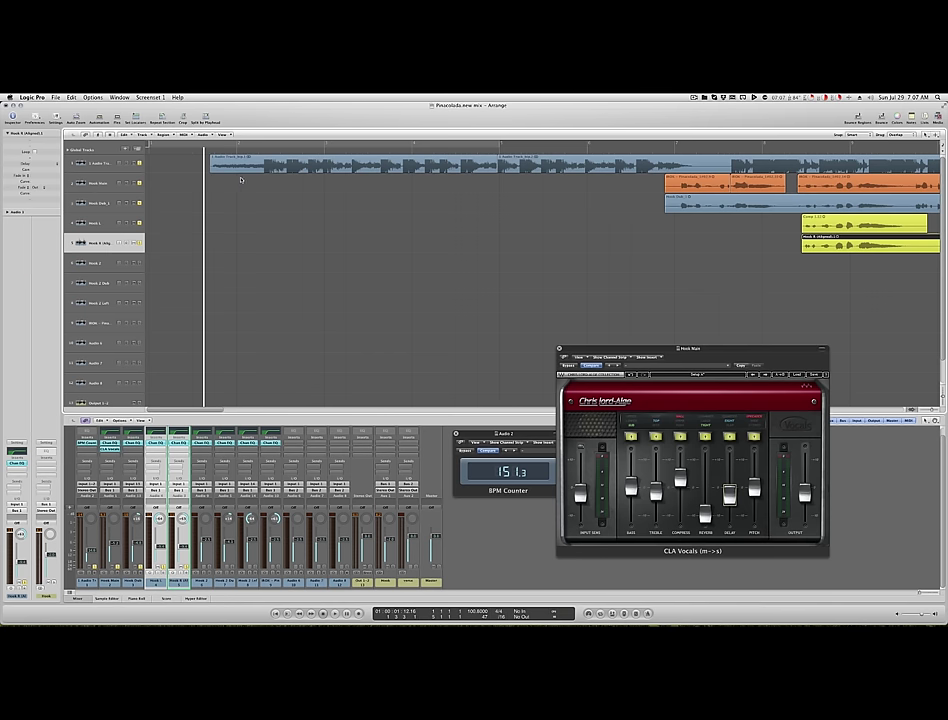
left_click(231, 167)
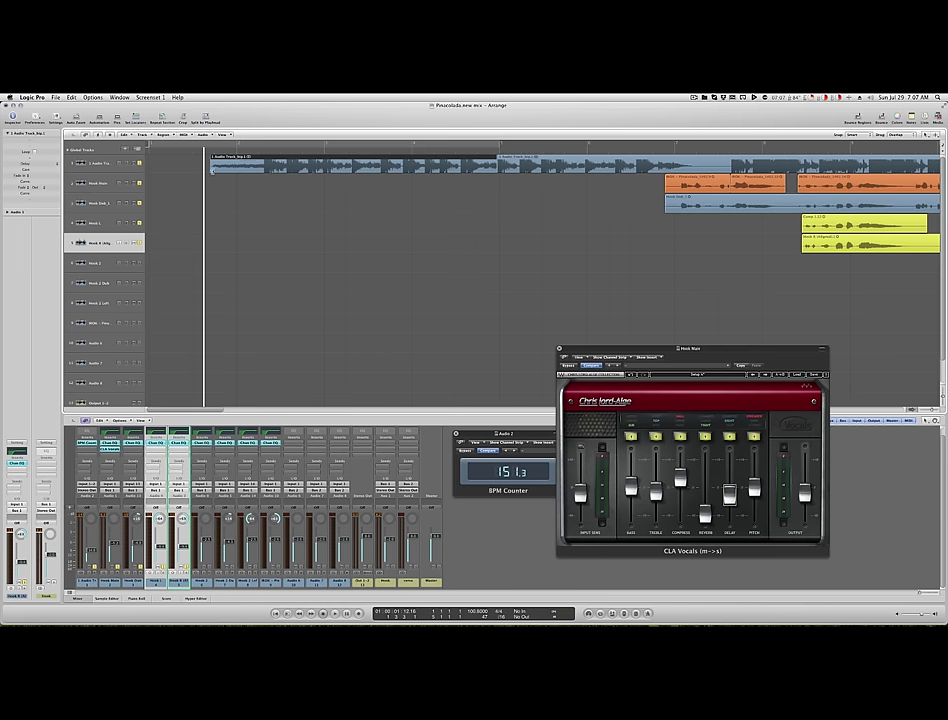
left_click_drag(212, 171, 265, 174)
Refine the trim so the first beat region starts exactly on its first hit
key("ctrl+Right")
key("ctrl+Right")
key("ctrl+Right")
key("ctrl+Right")
key("ctrl+Right")
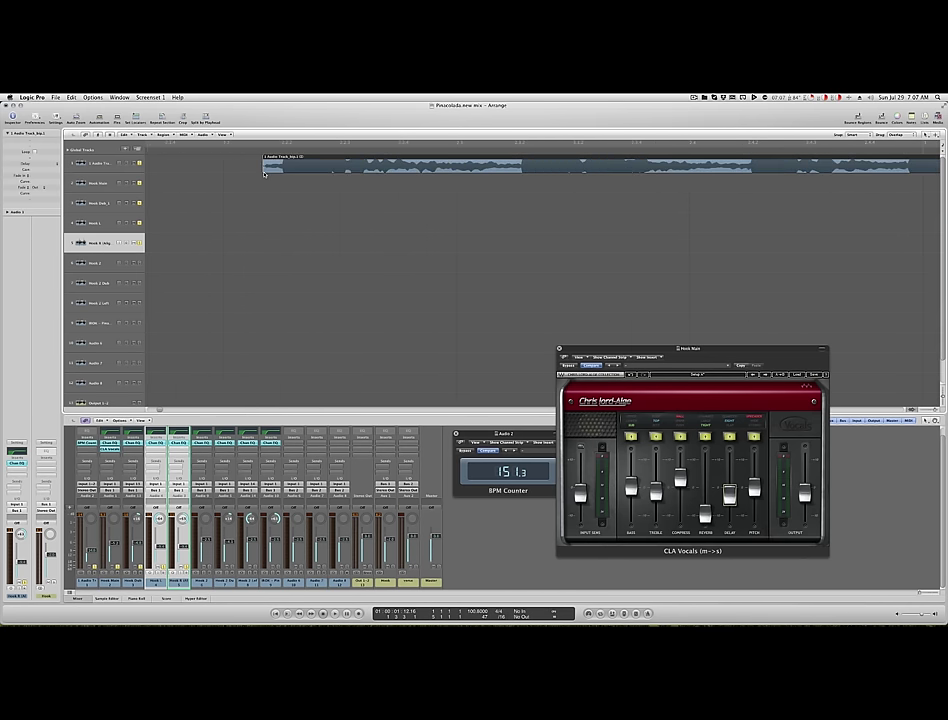
left_click(265, 171)
left_click_drag(285, 173, 284, 173)
Extend the project end beyond the last region, to bar 90
key("ctrl+Left")
key("ctrl+Left")
key("ctrl+Left")
key("ctrl+Left")
key("ctrl+Left")
key("ctrl+Left")
key("ctrl+Left")
key("ctrl+Left")
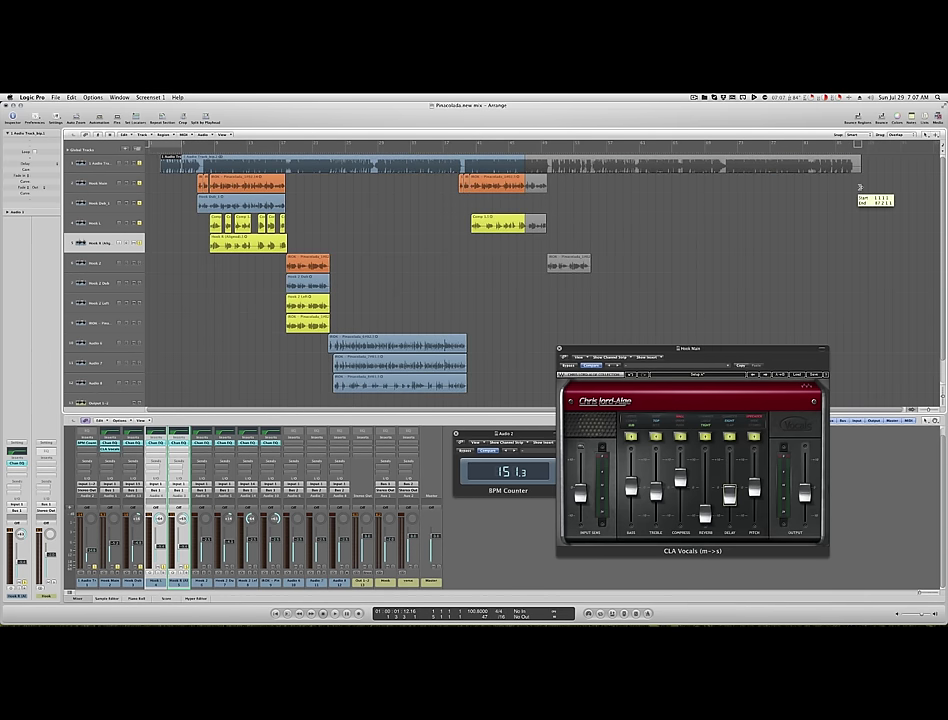
left_click_drag(860, 187, 881, 190)
Select all regions in the arrangement and move them together so the beat starts at bar 2
key("super+a")
key("ctrl+Right")
key("ctrl+Right")
key("ctrl+Right")
key("ctrl+Right")
key("ctrl+Right")
key("ctrl+Right")
key("ctrl+Right")
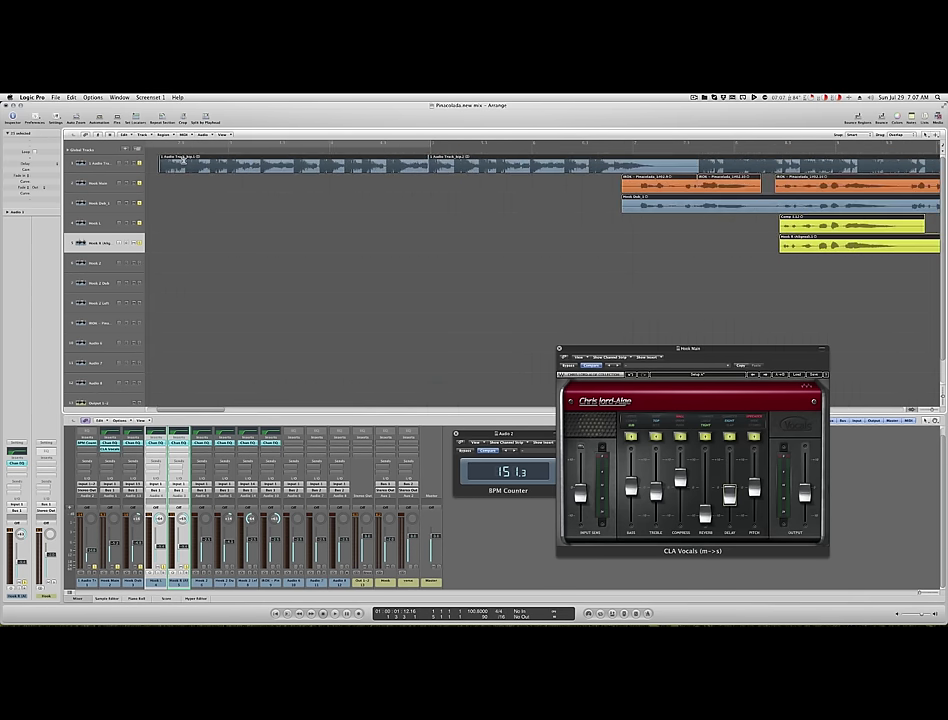
scroll(183, 160, "left", 3)
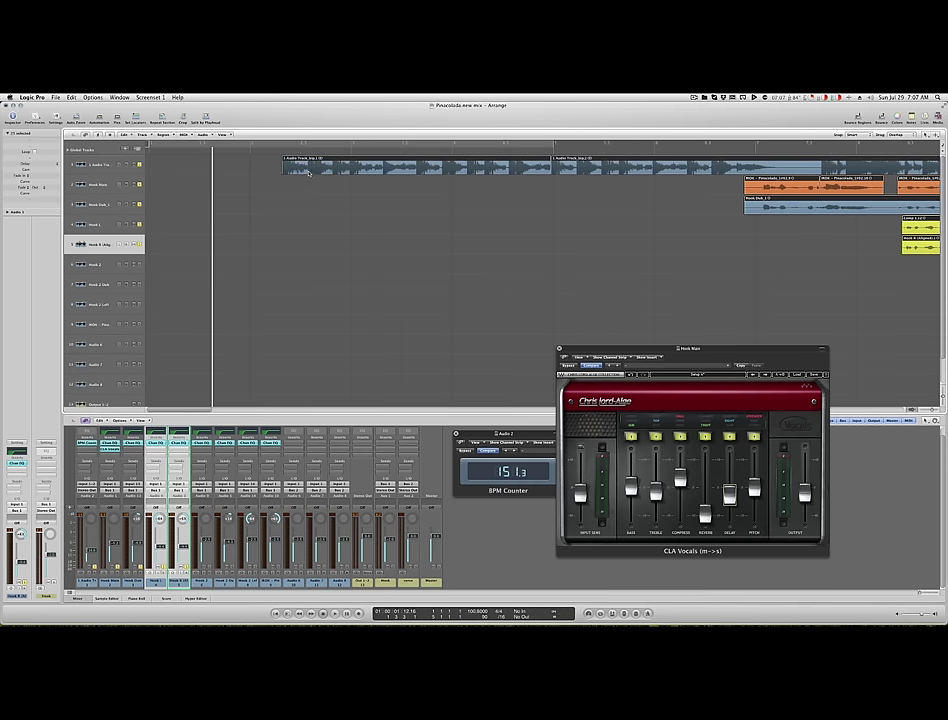
left_click_drag(304, 172, 276, 170)
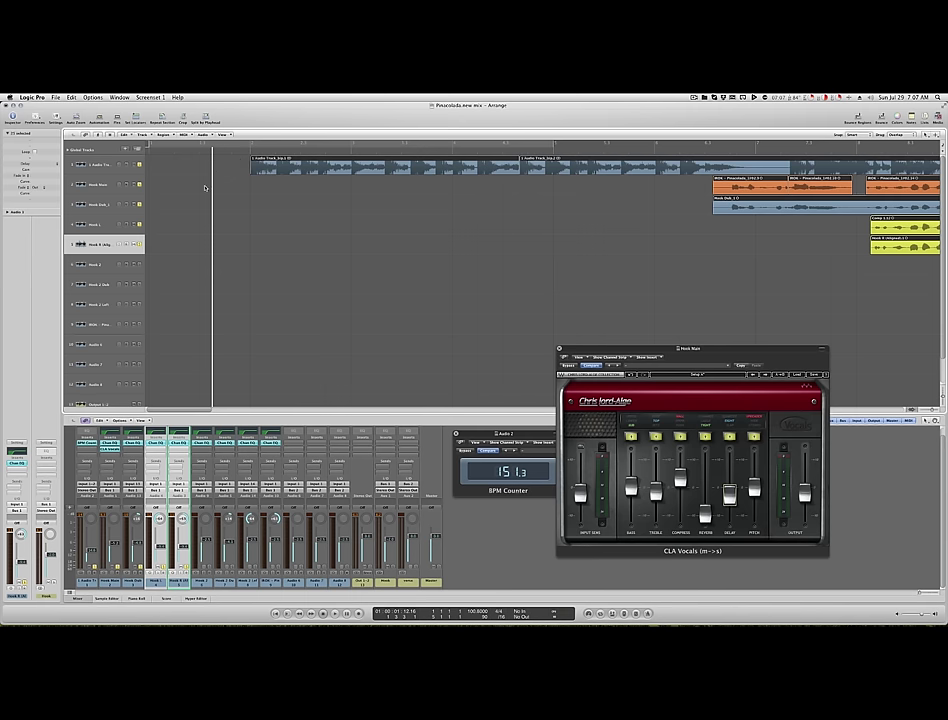
Enlarge the 1 Audio Track lane, then compare the beat's hits with the bar grid and play the opening
left_click_drag(65, 173, 65, 250)
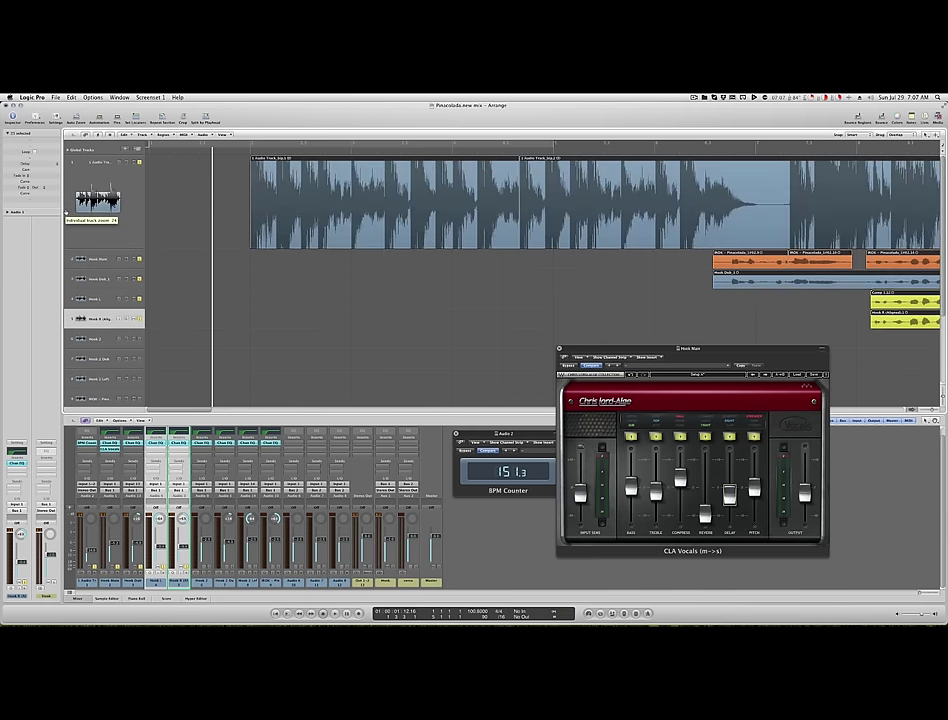
left_click(909, 409)
key("ctrl+Right")
key("ctrl+Right")
key("ctrl+Right")
key("ctrl+Right")
key("ctrl+Right")
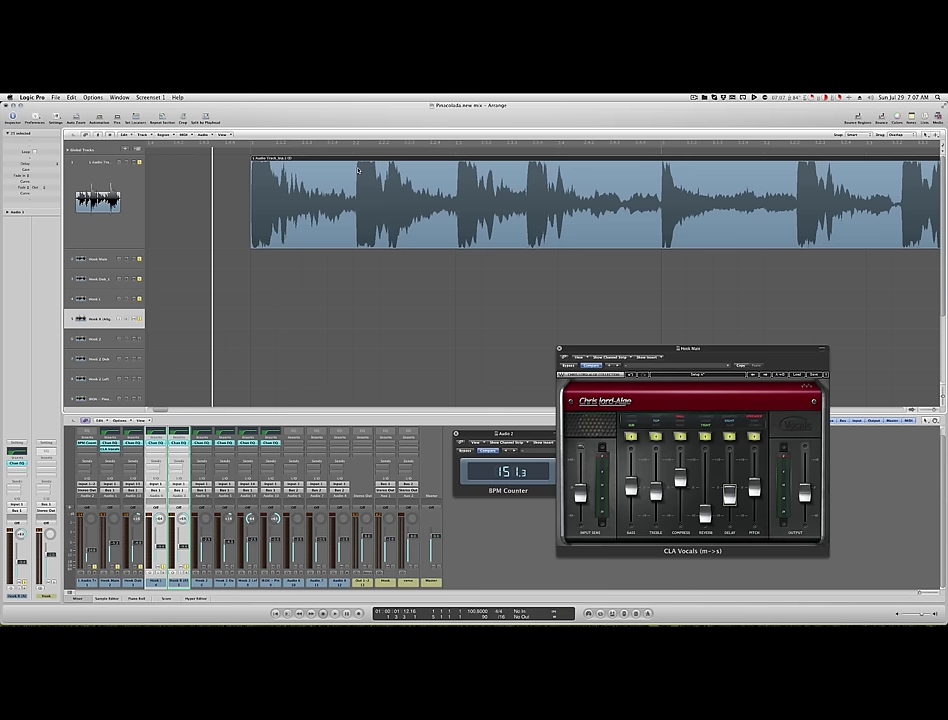
scroll(358, 170, "right", 5)
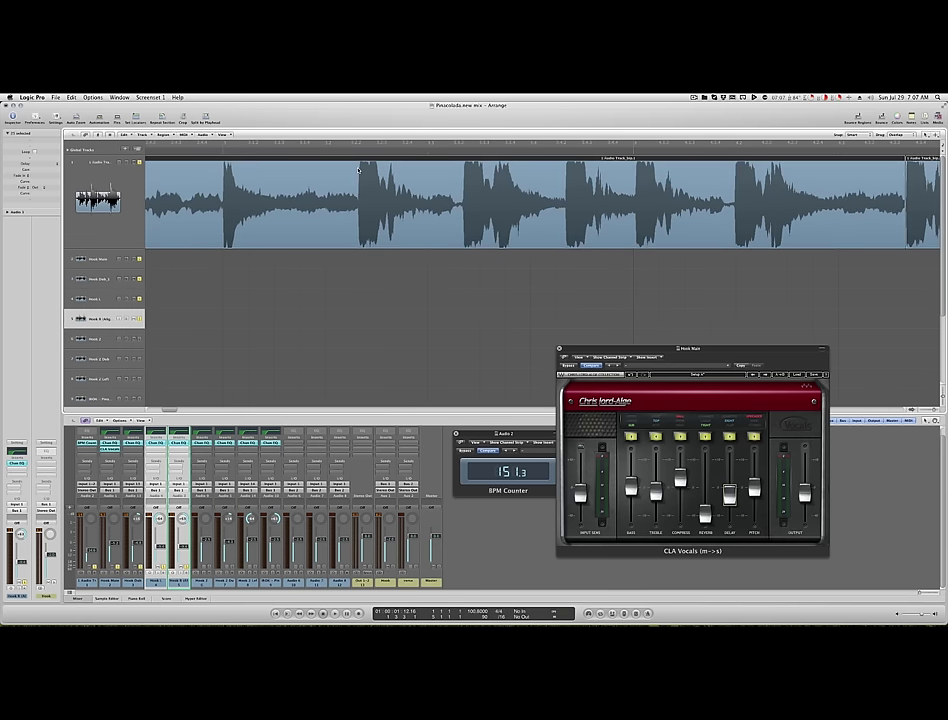
scroll(358, 170, "left", 4)
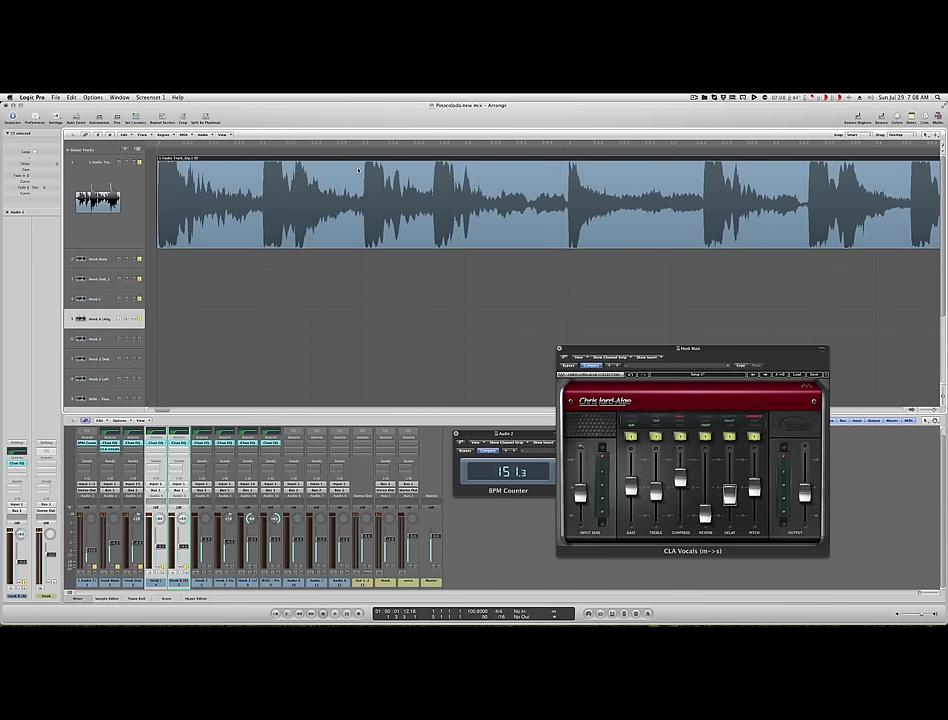
key("space")
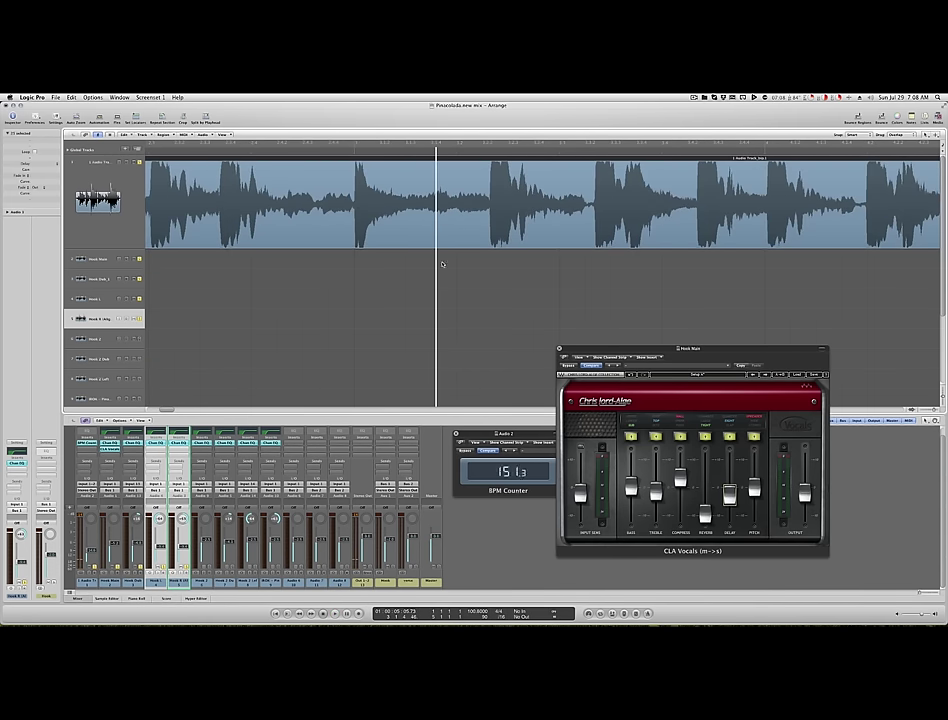
Lock the SMPTE position of all regions and set the project tempo to 151.3 BPM
key("ctrl+Left")
key("ctrl+Left")
key("ctrl+Left")
key("ctrl+Left")
key("ctrl+Left")
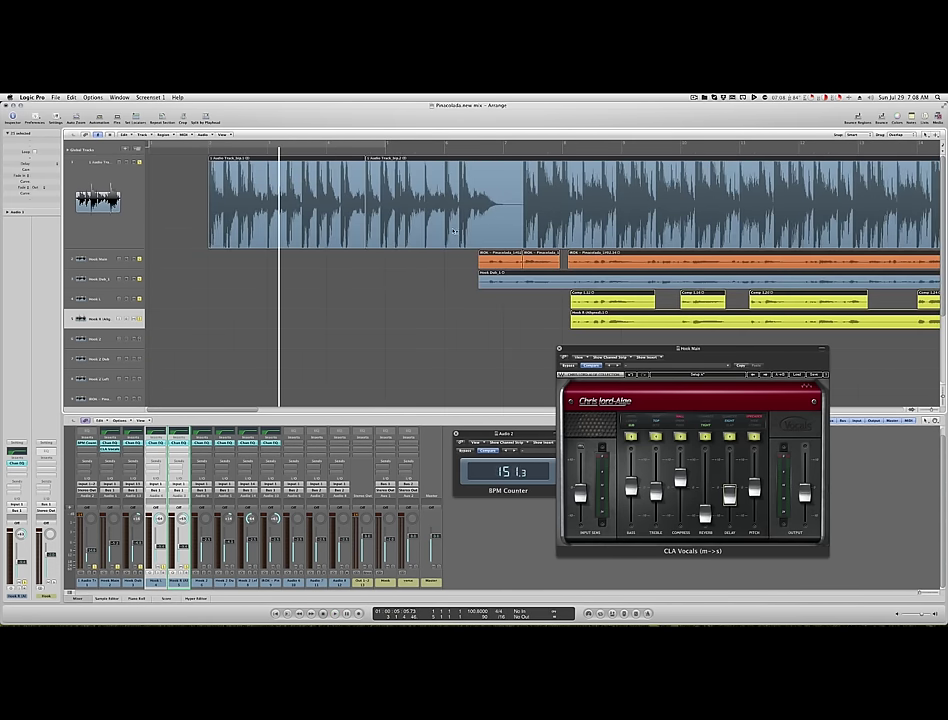
right_click(454, 231)
left_click(462, 238)
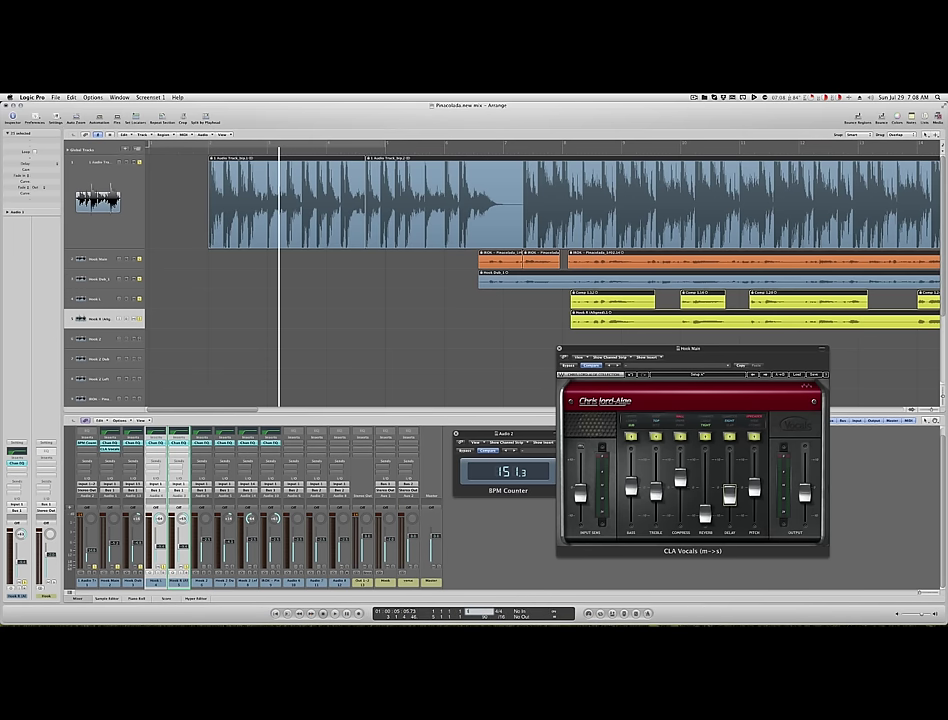
key("ctrl+Right")
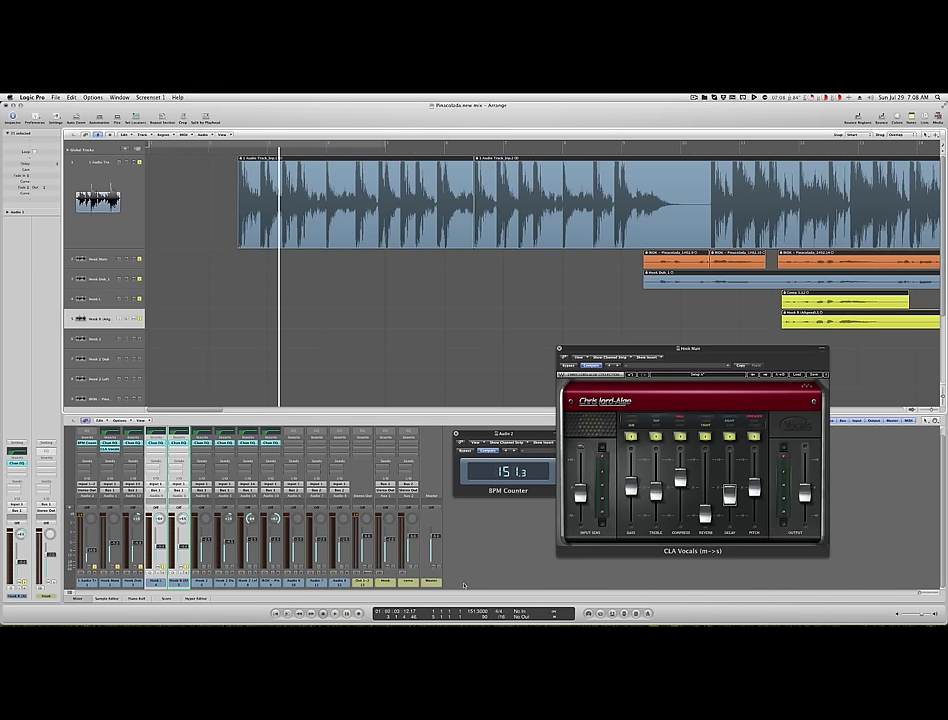
Unlock the SMPTE position of all regions and move them together so the beat starts at bar 2
right_click(301, 251)
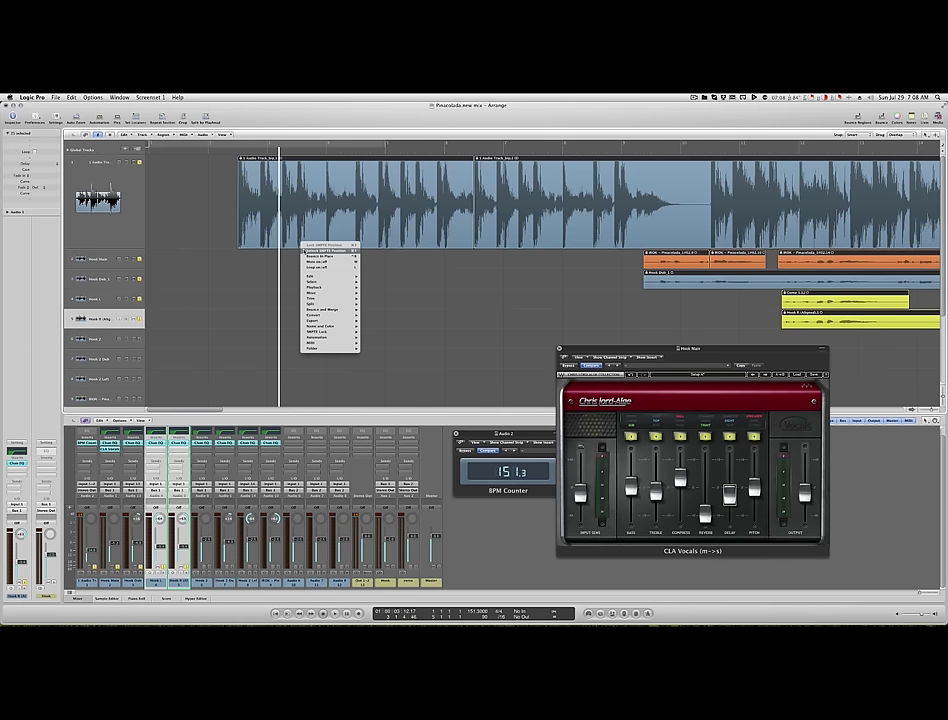
left_click(306, 250)
left_click_drag(262, 228, 231, 228)
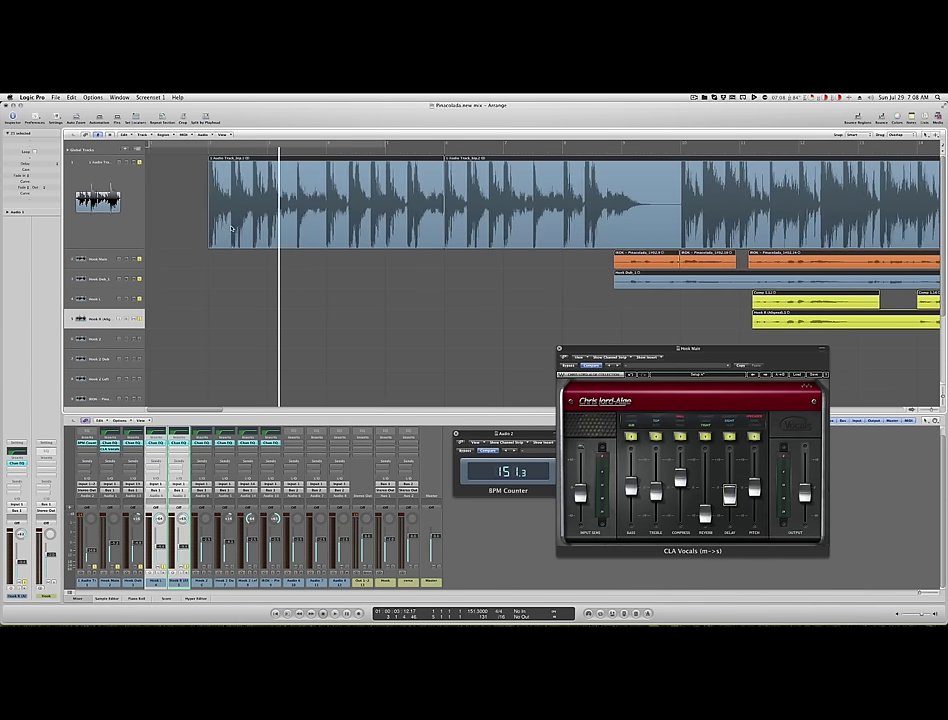
Examine whether the beat's hits on 1 Audio Track line up with the grid at the new tempo
key("ctrl+Right")
key("ctrl+Right")
key("ctrl+Right")
key("ctrl+Right")
key("ctrl+Right")
key("ctrl+Right")
key("ctrl+Right")
key("ctrl+Right")
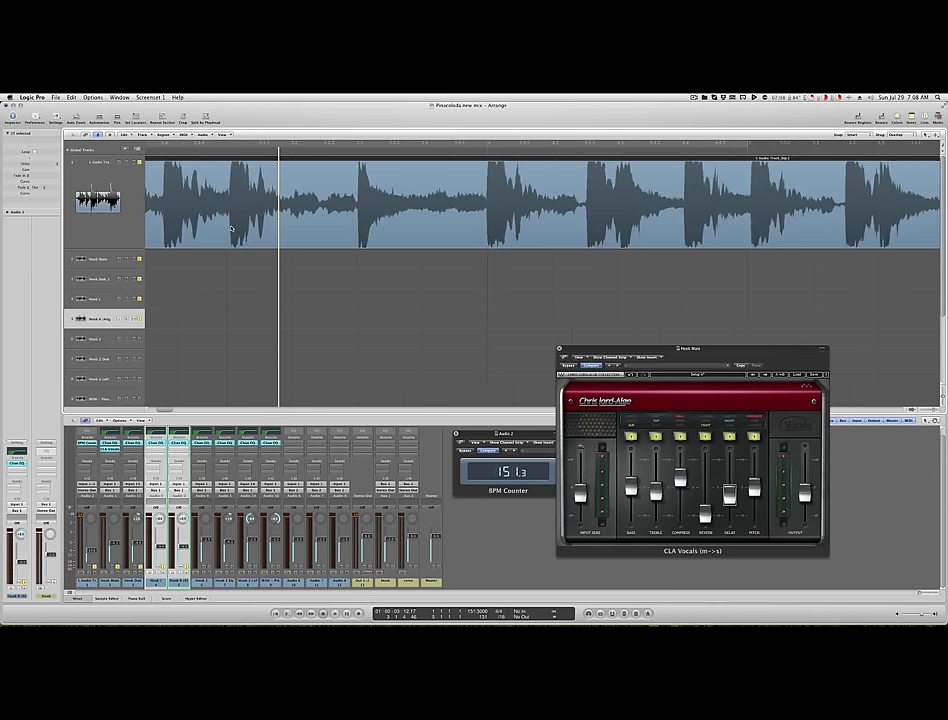
key("super+Right")
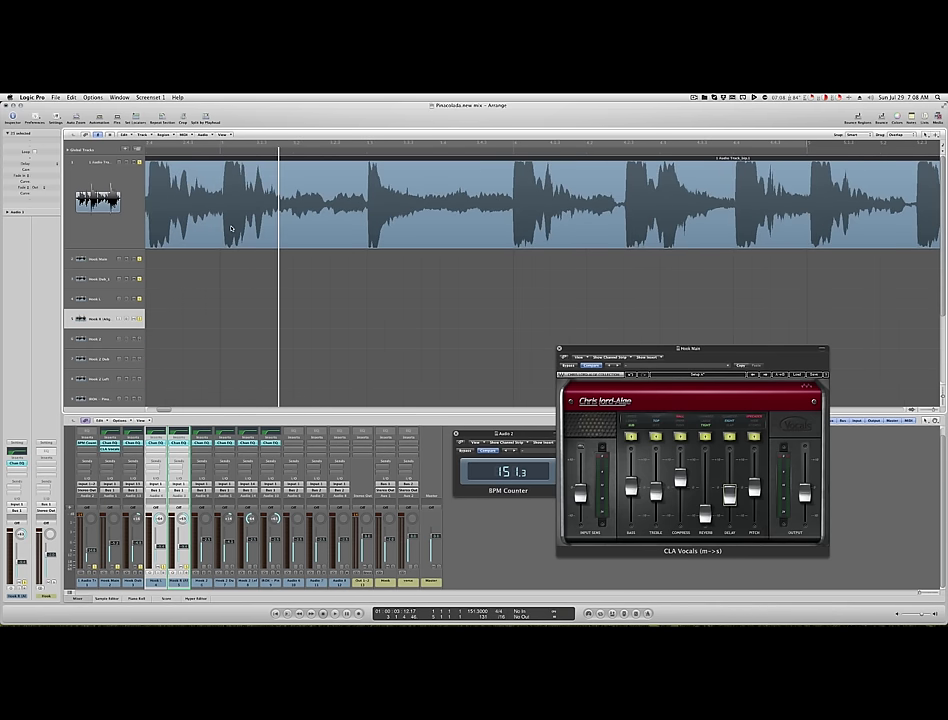
key("super+Left")
key("super+Left")
key("super+Left")
key("super+Left")
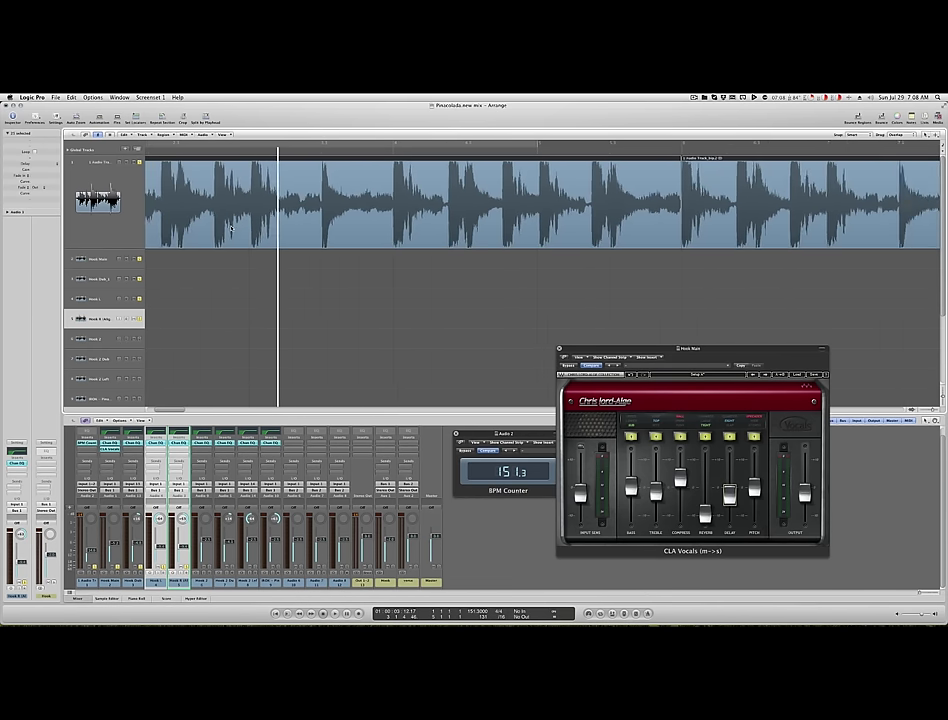
key("super+Left")
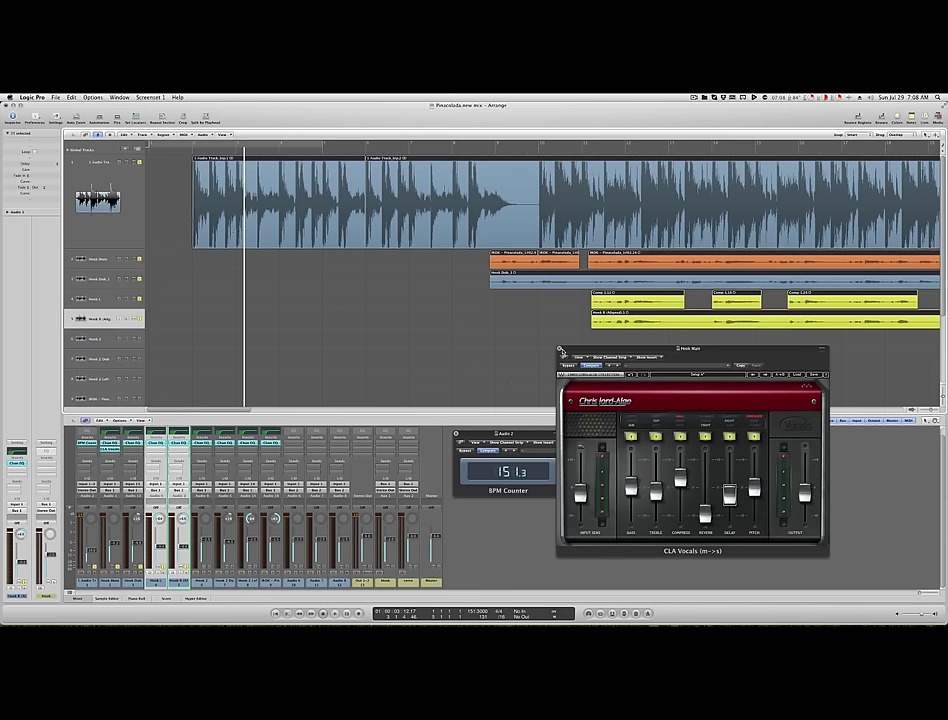
Close the CLA Vocals window, then check the timing by playing the hook and inspecting the beat against the grid further along
left_click(561, 351)
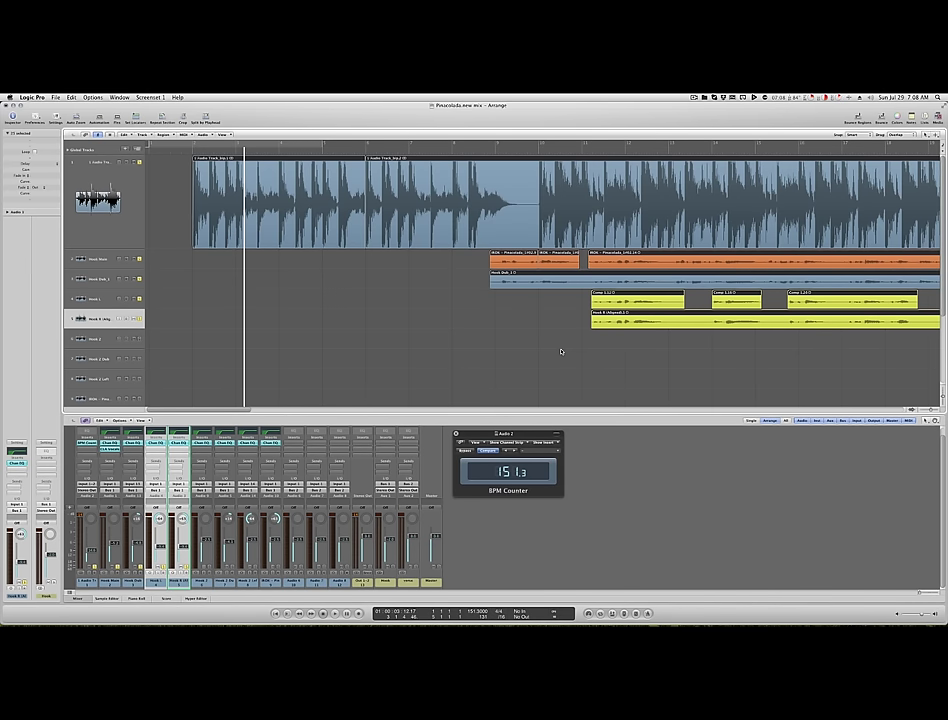
key("space")
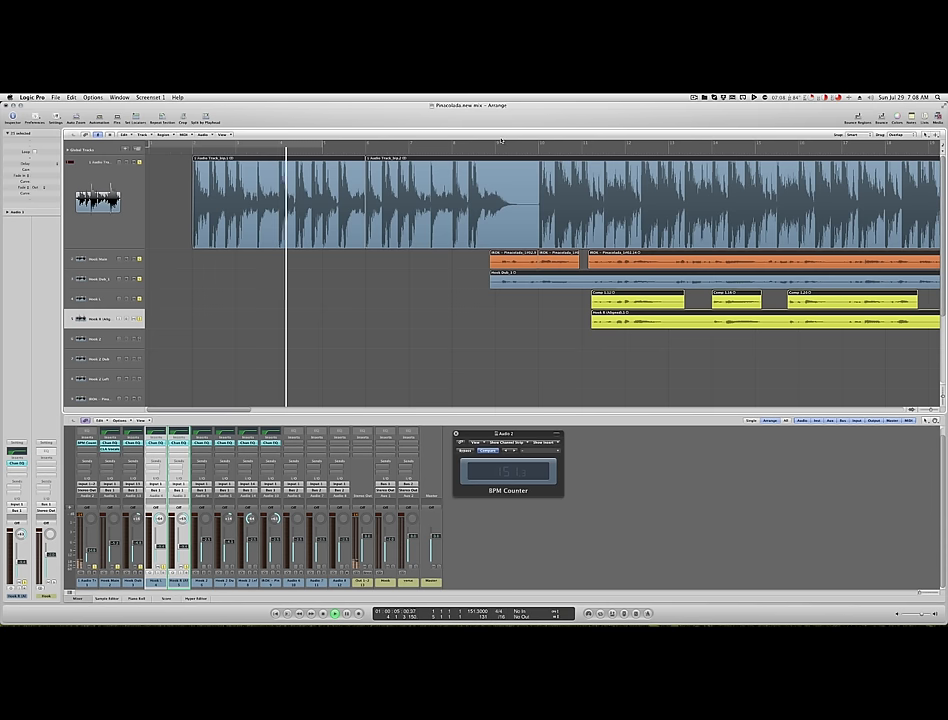
left_click(490, 143)
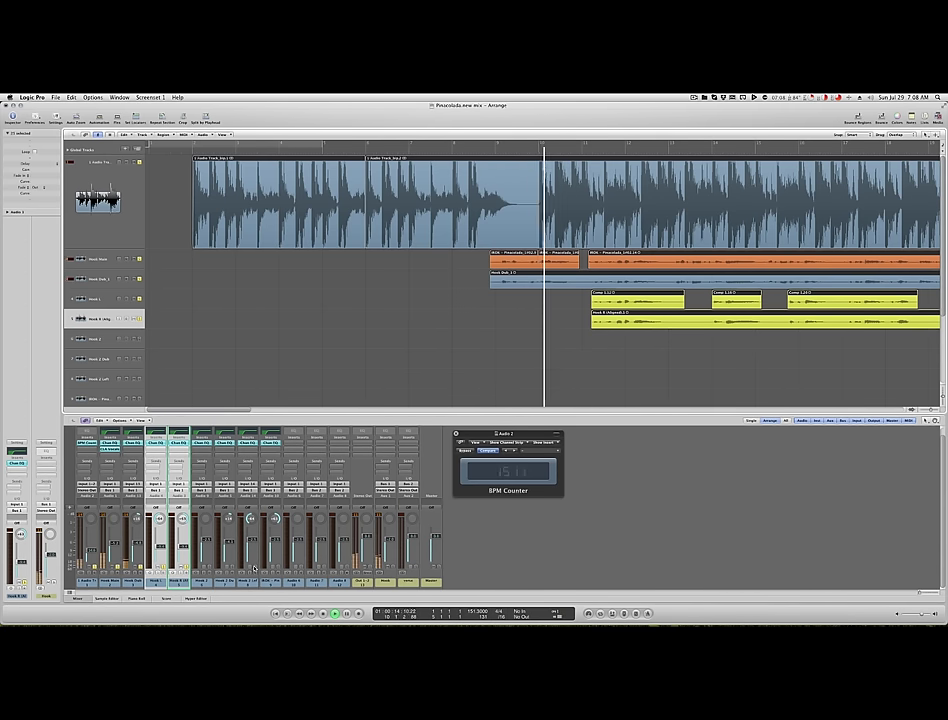
key("space")
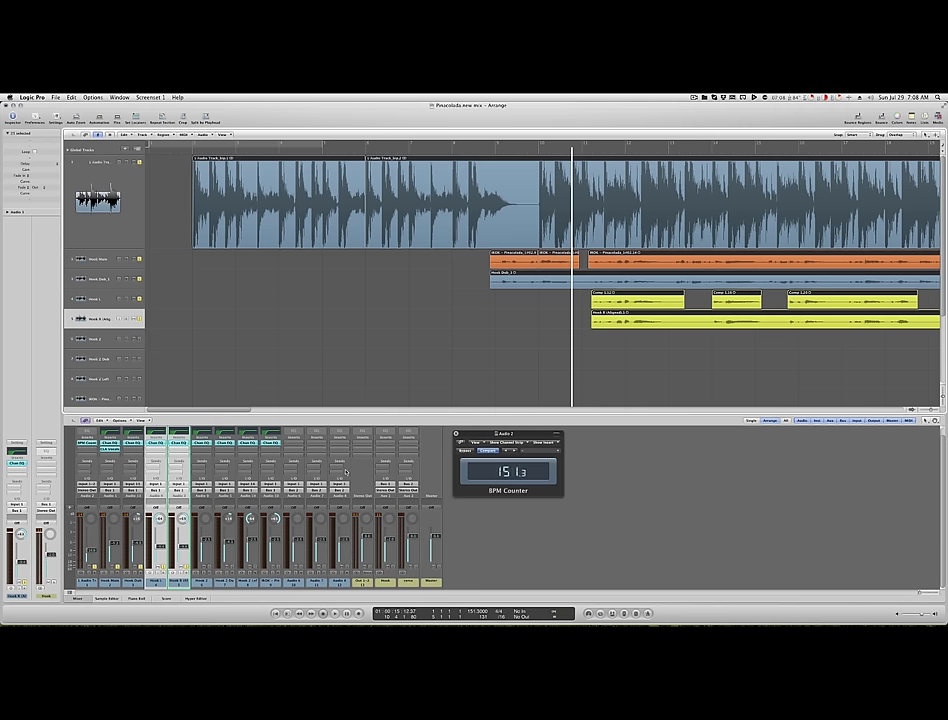
scroll(412, 264, "right", 5)
scroll(412, 264, "right", 6)
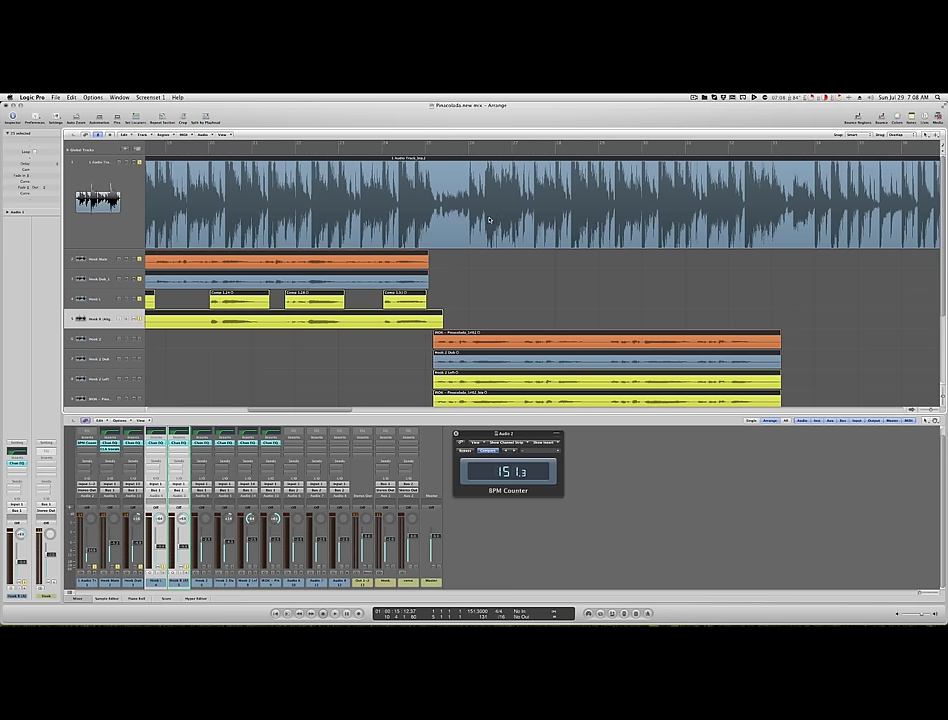
scroll(489, 220, "up", 5)
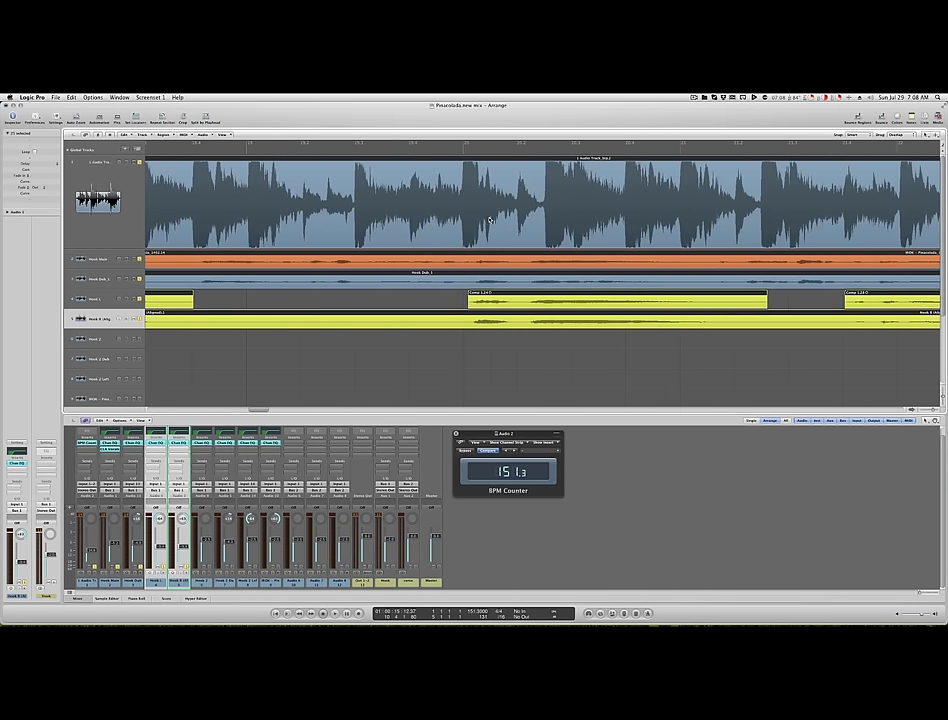
scroll(489, 220, "down", 8)
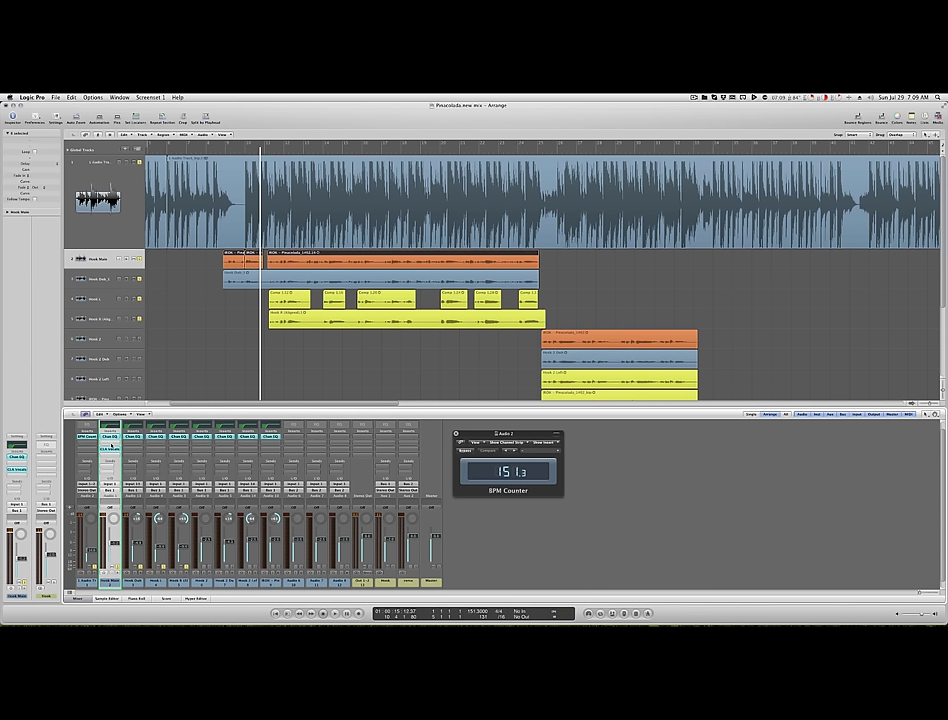
Insert a mono Auto-Tune EFX on Hook Main between its Channel EQ and CLA Vocals, and set its key to B
left_click(111, 460)
mouse_move(129, 521)
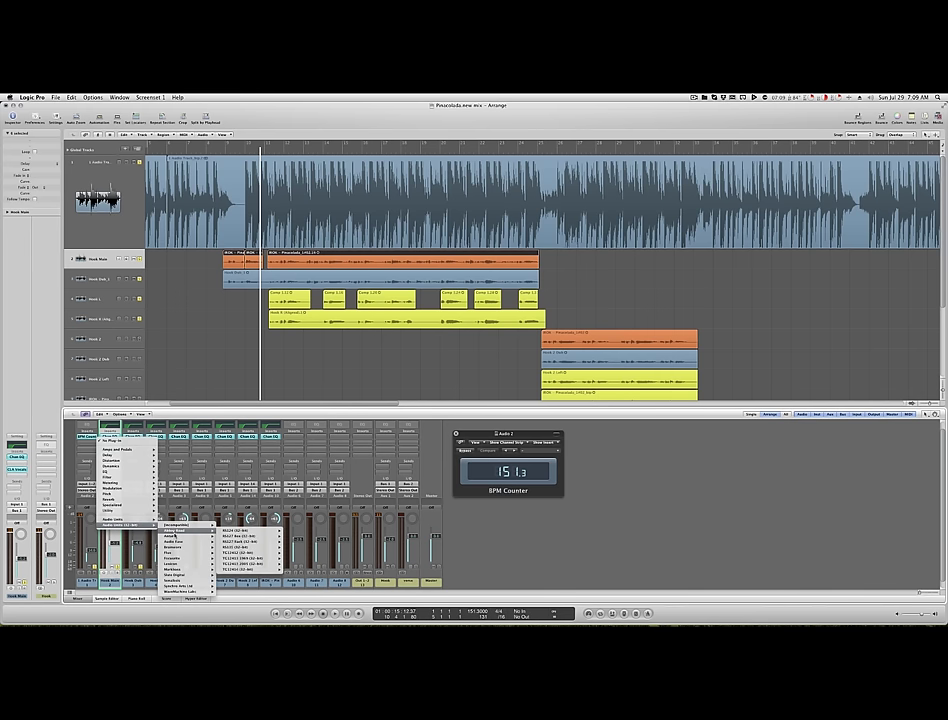
mouse_move(185, 539)
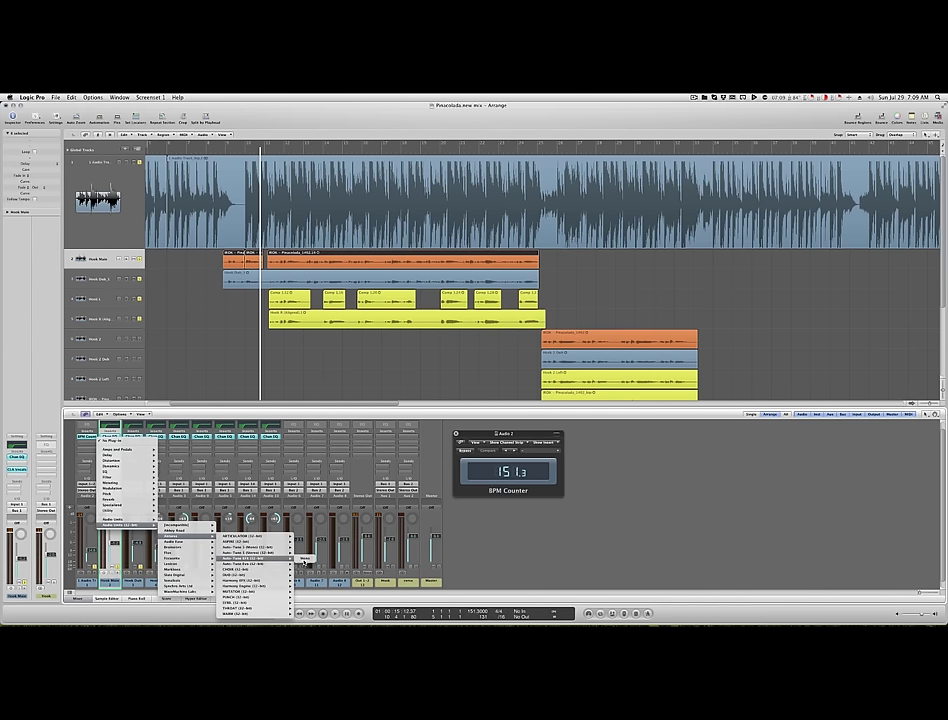
left_click(268, 564)
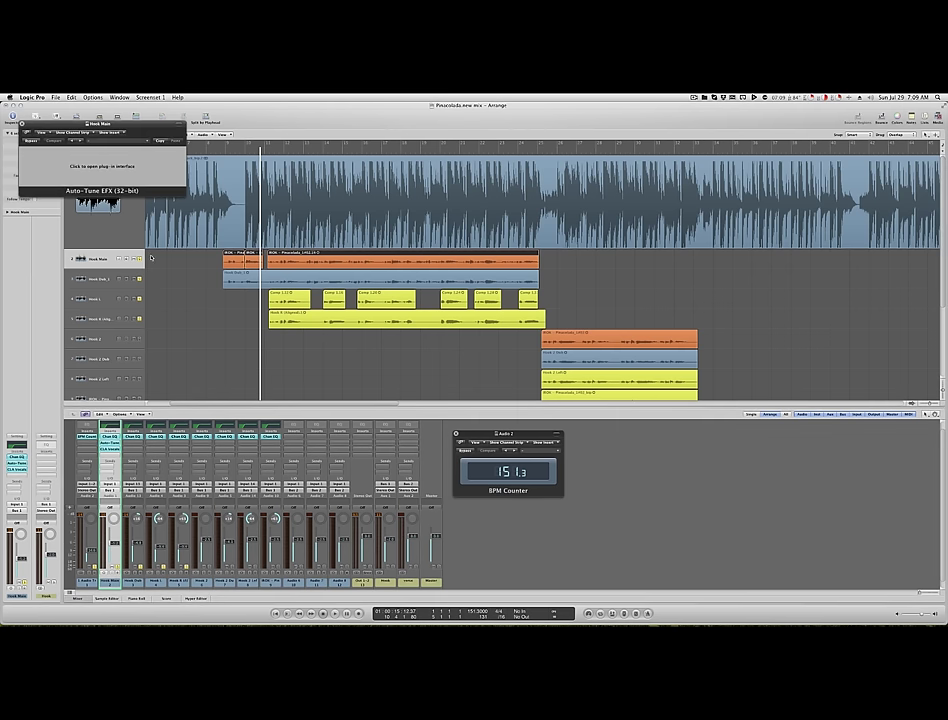
left_click(131, 183)
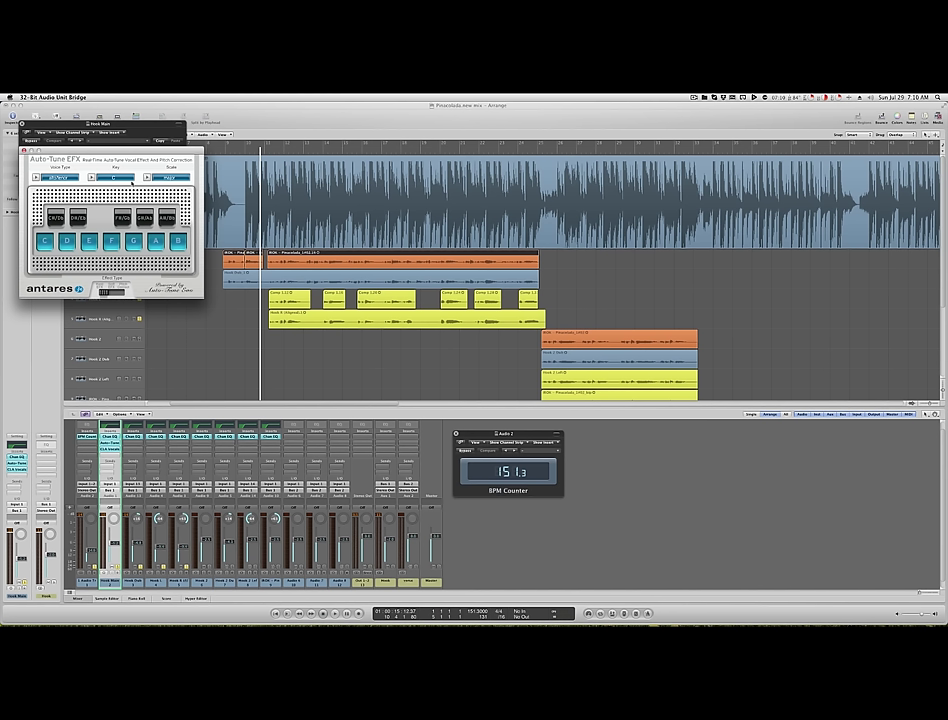
left_click(115, 178)
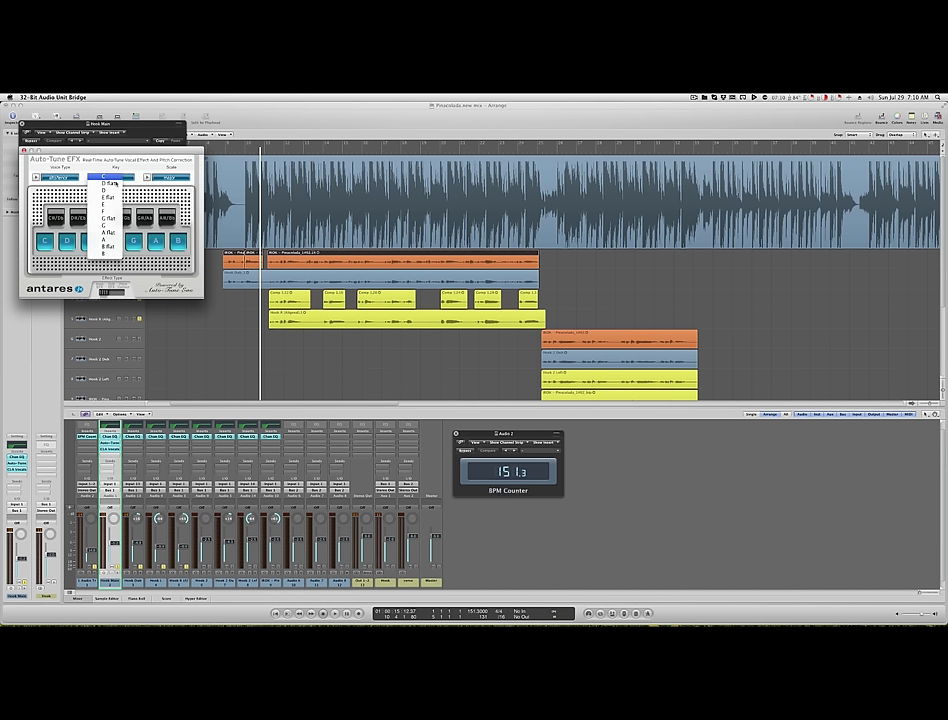
left_click(104, 252)
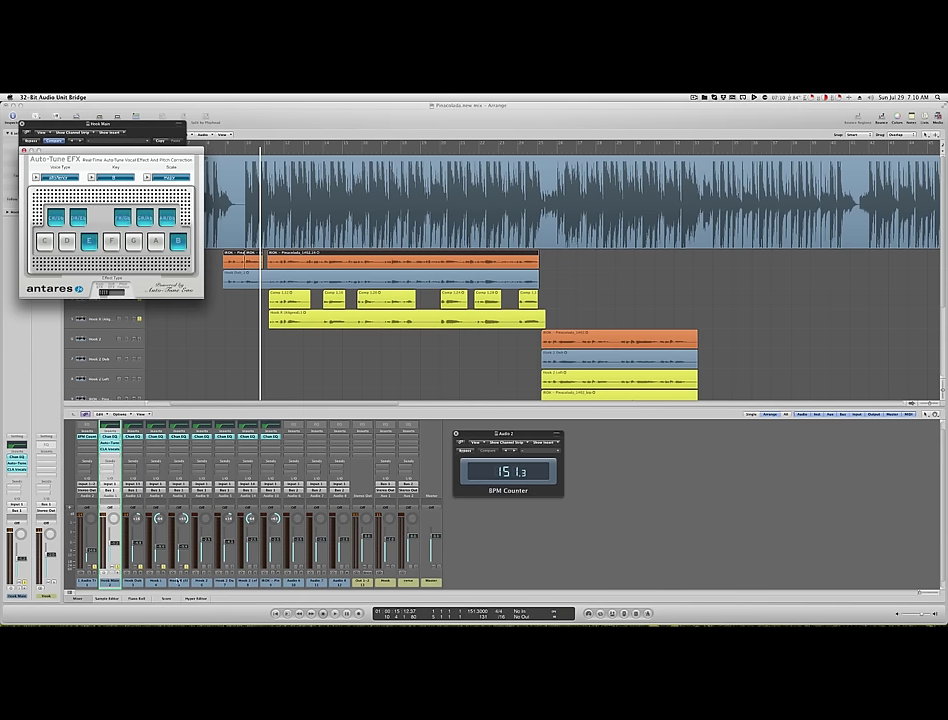
Take Hook Dub, Hook L and Hook R out of solo, and set Hook Main's Auto-Tune EFX scale to chromatic
left_click_drag(177, 582, 139, 573)
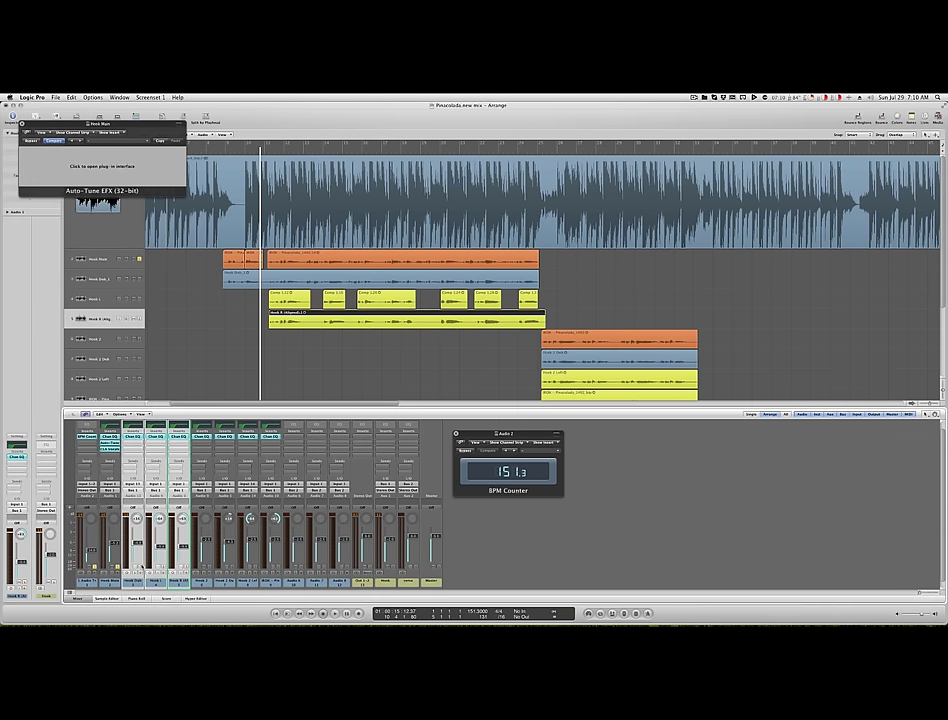
left_click(115, 166)
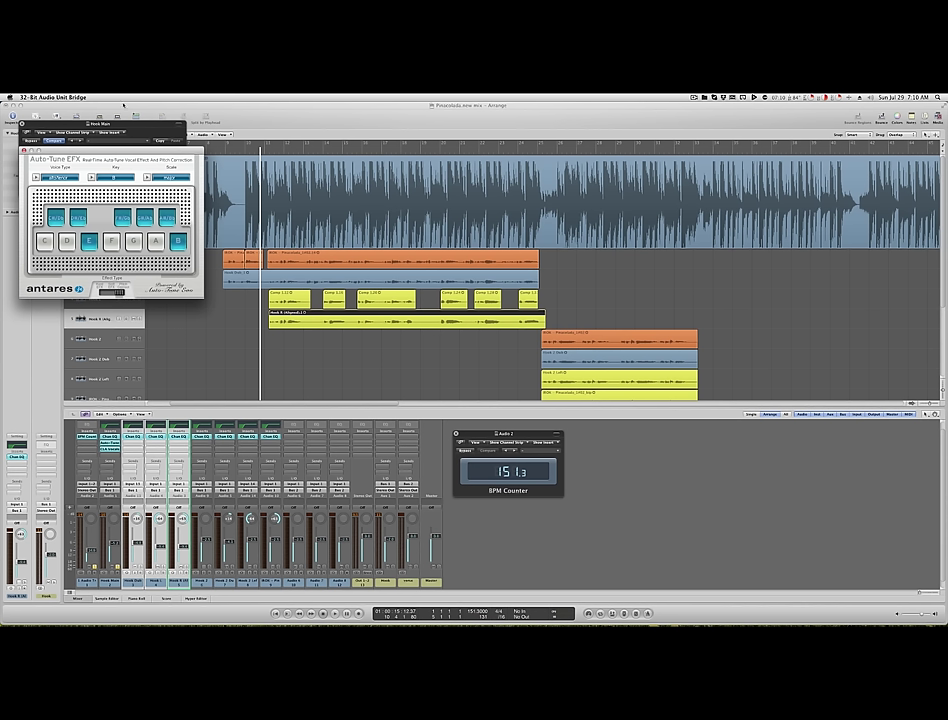
left_click(170, 177)
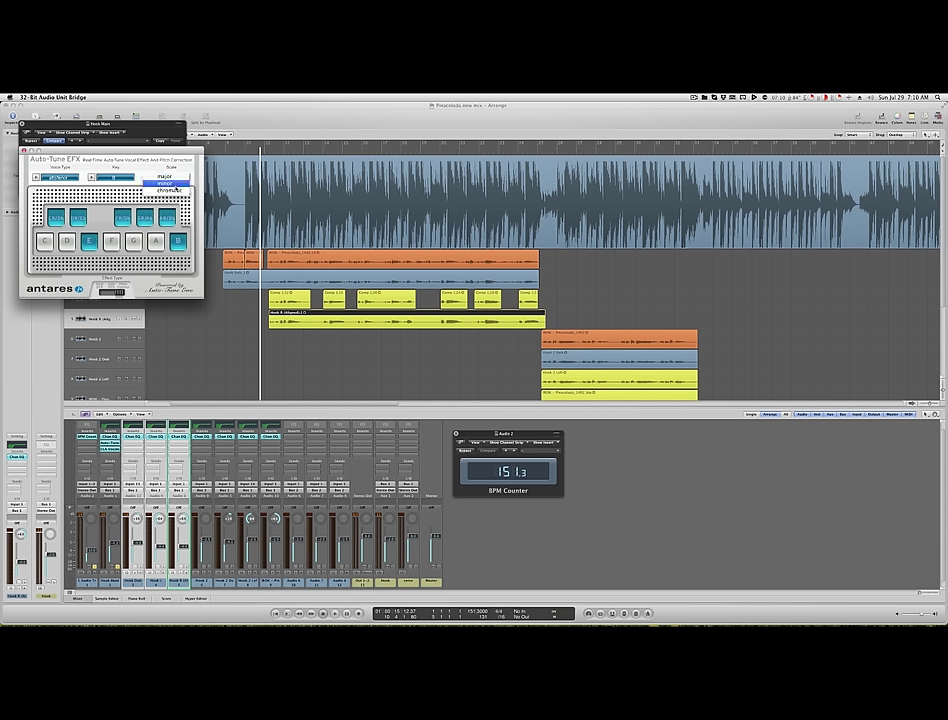
left_click(170, 189)
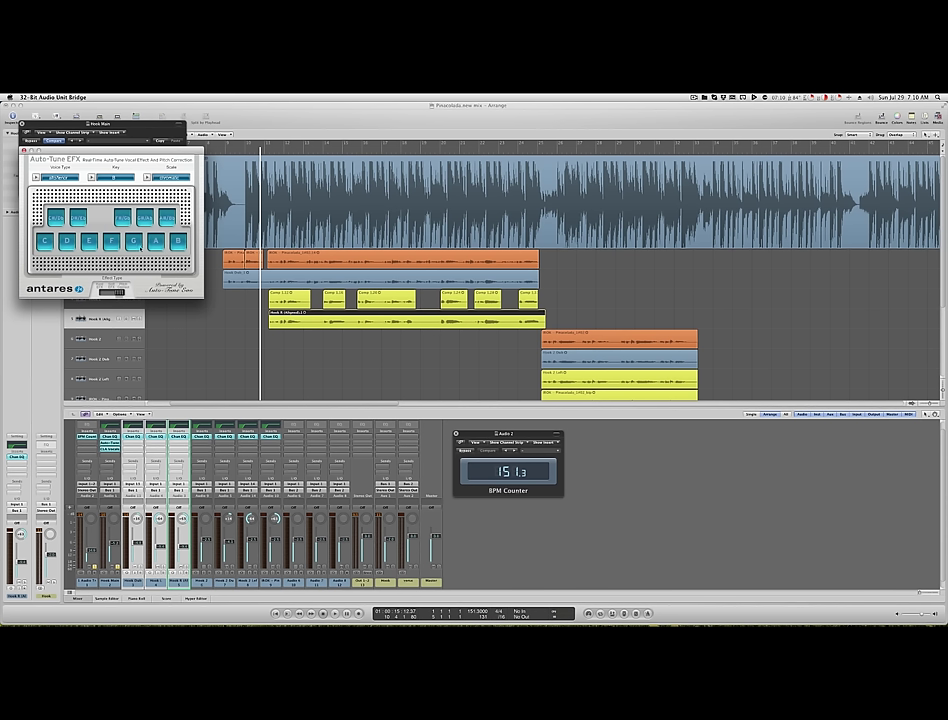
left_click(45, 243)
left_click(67, 242)
left_click(89, 242)
left_click(111, 242)
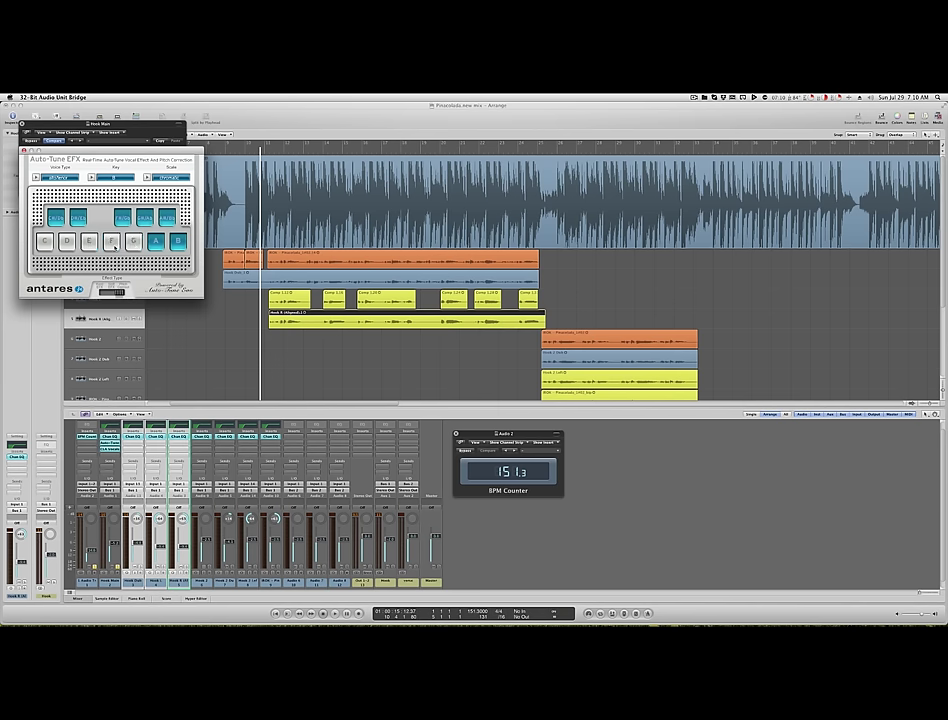
left_click(111, 242)
left_click(89, 242)
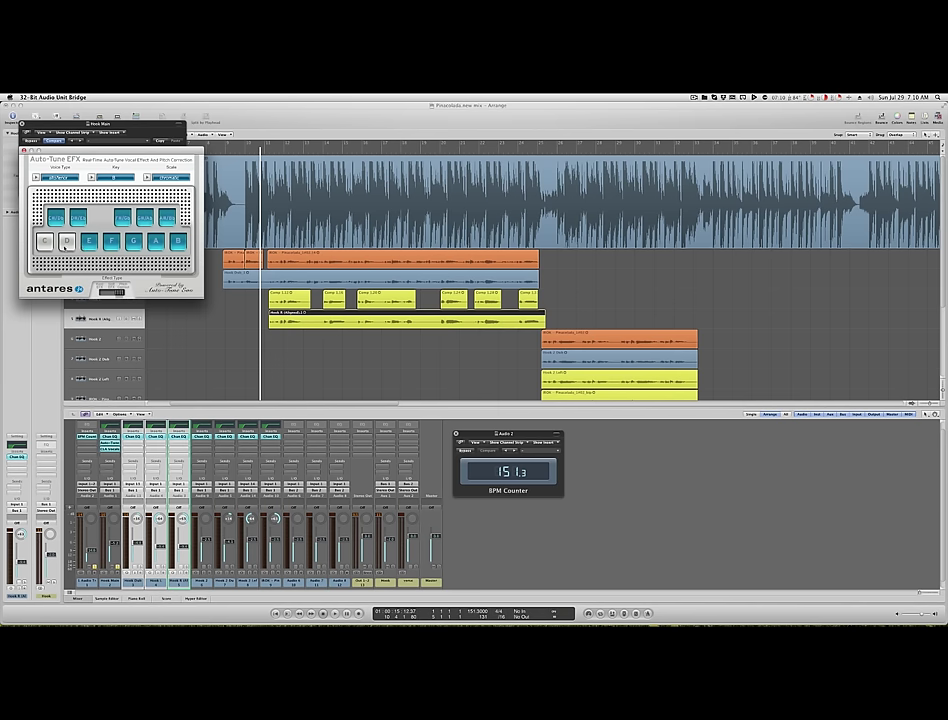
left_click(67, 242)
left_click(45, 243)
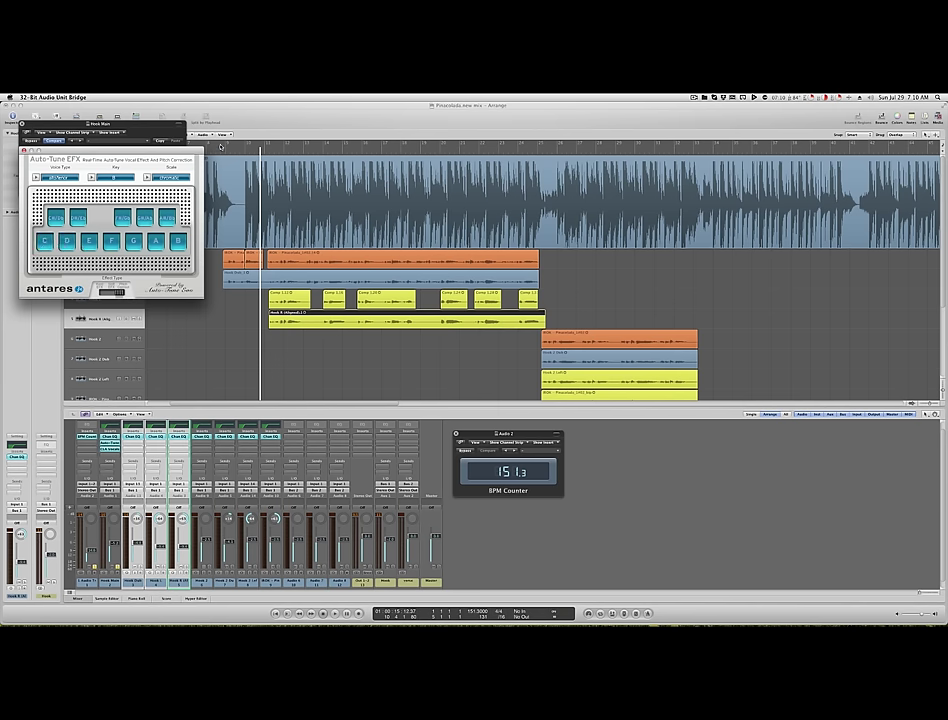
Set a cycle range from bar 9 to bar 25 over the hook, play it, and reopen the Auto-Tune EFX interface
left_click_drag(225, 143, 529, 194)
key("space")
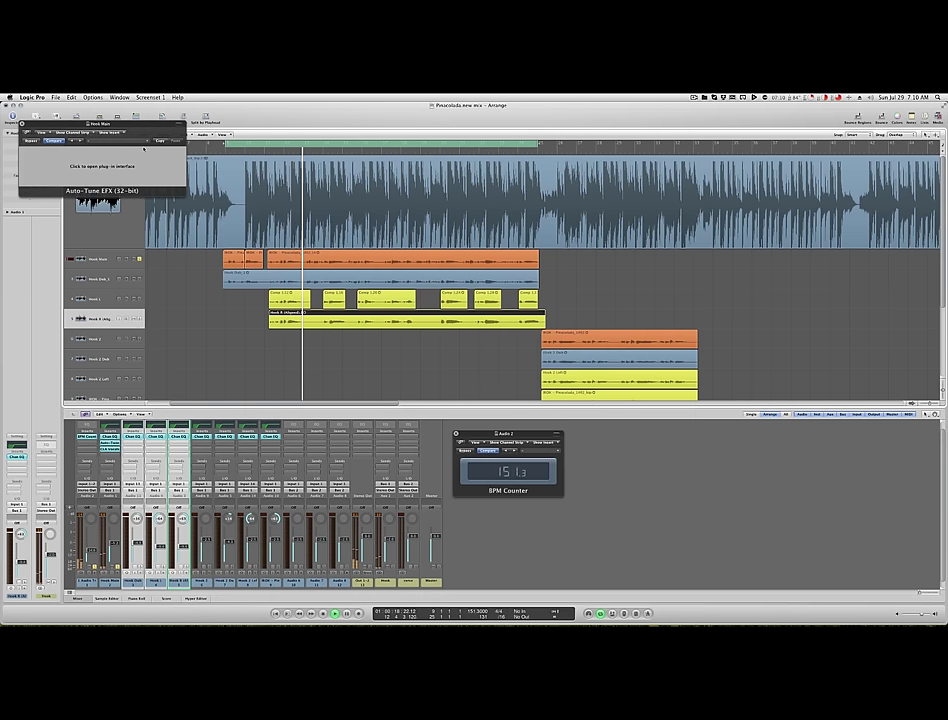
left_click(102, 166)
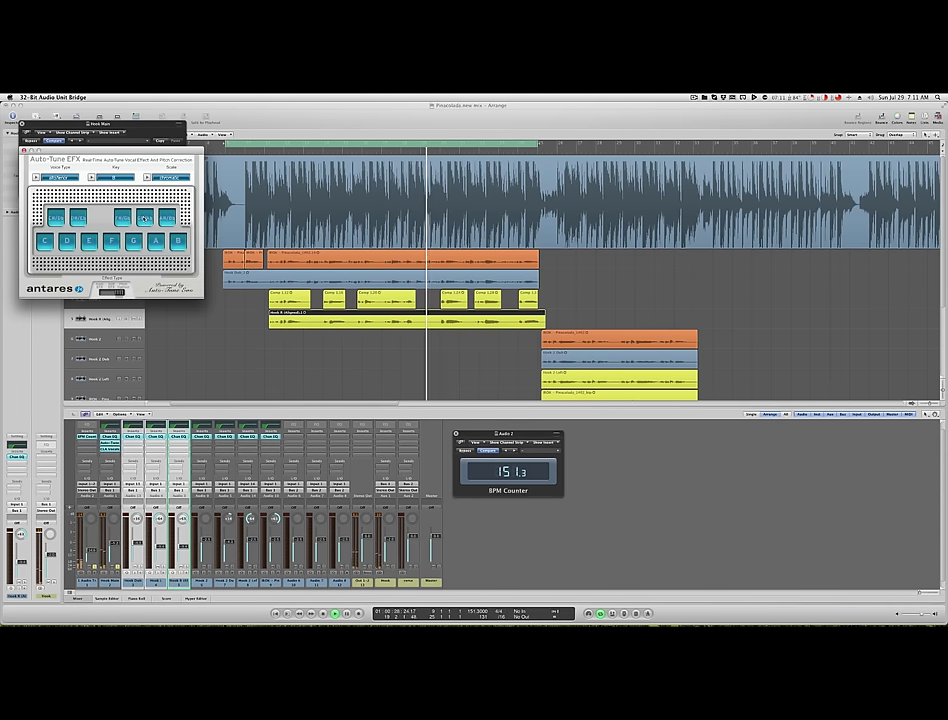
Remove G#/Ab, F#/Gb, D#/Eb, B, D and F from Hook Main's Auto-Tune EFX notes while the hook plays
left_click(144, 218)
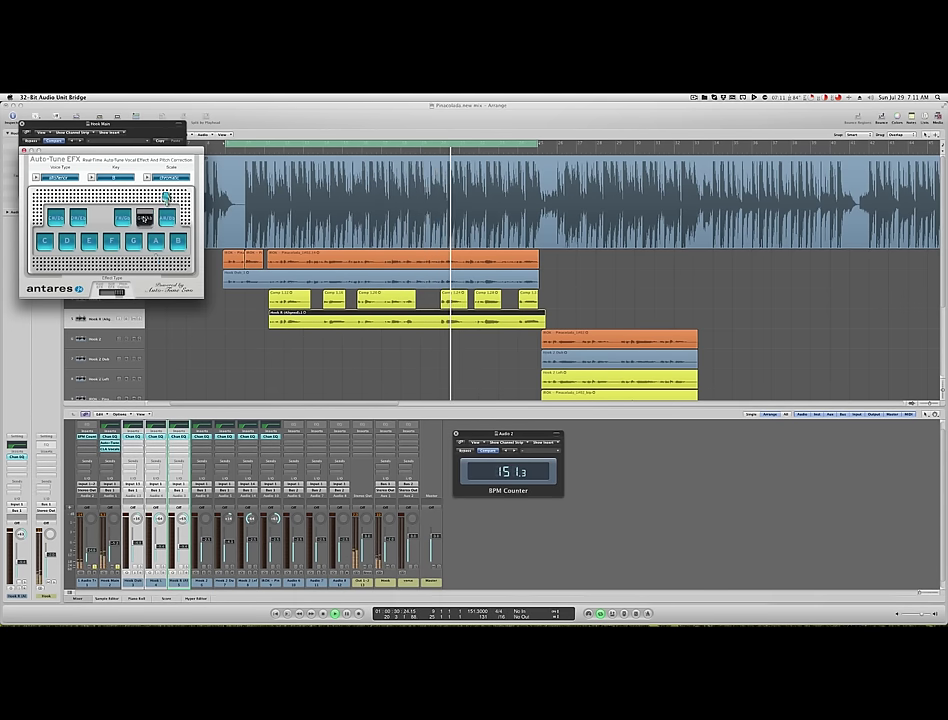
left_click(124, 218)
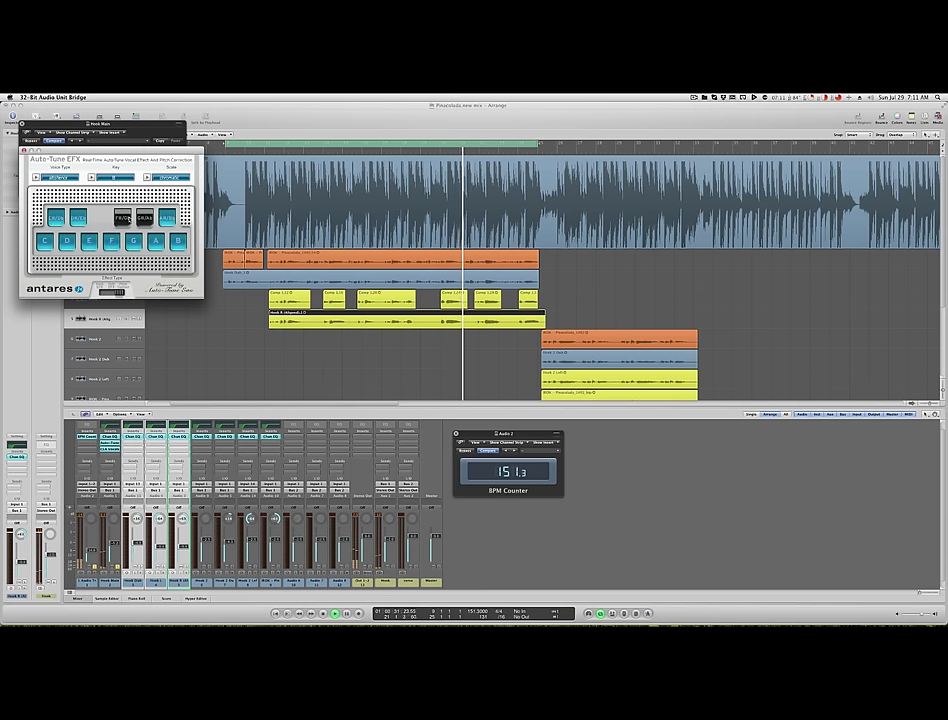
left_click(78, 217)
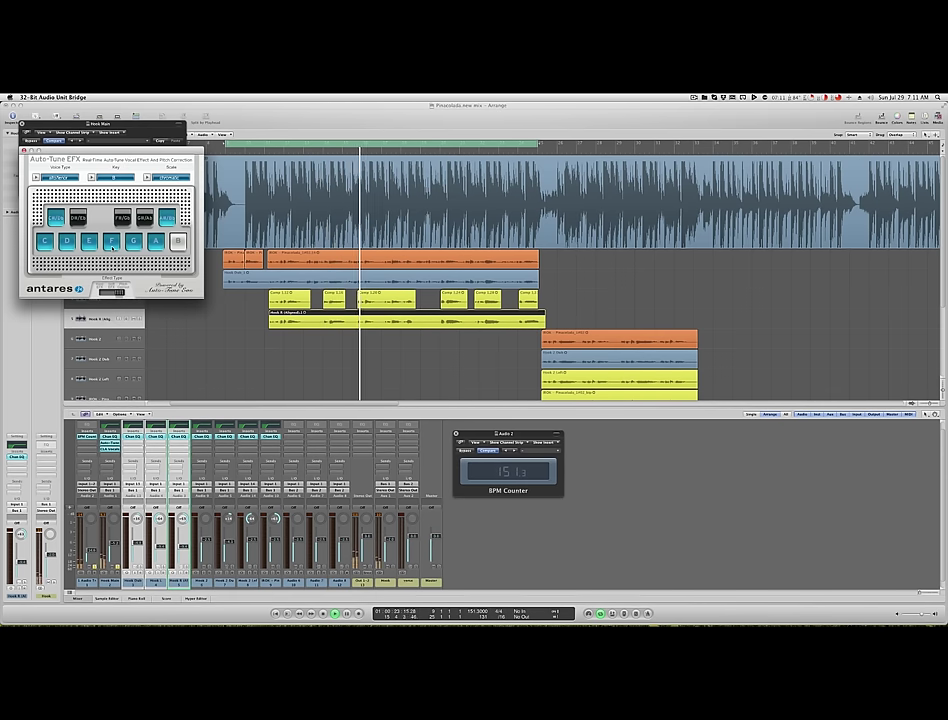
left_click(67, 241)
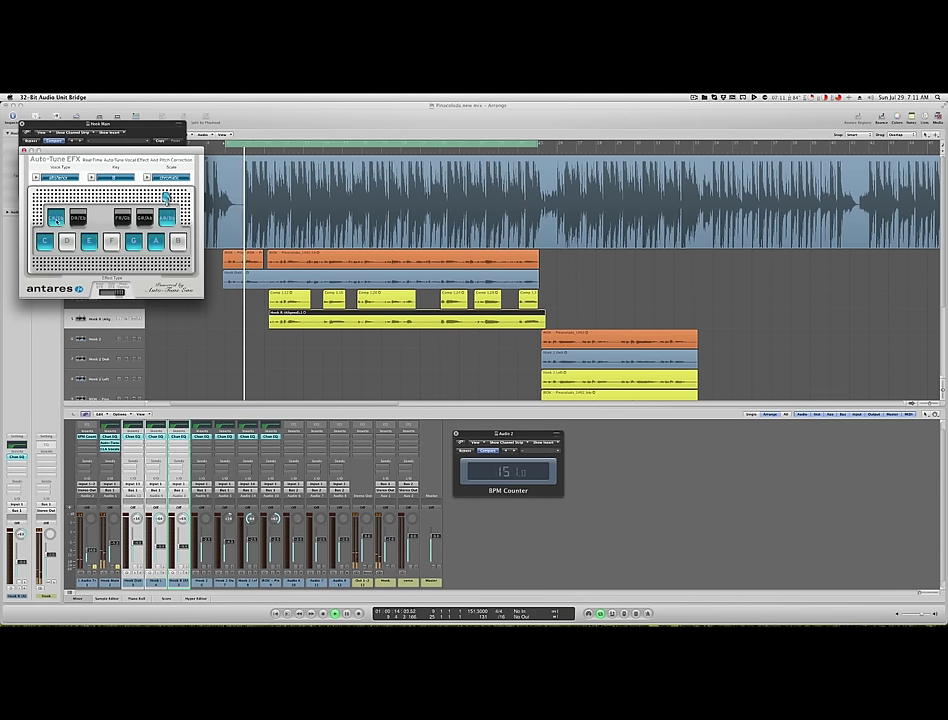
Re-enable F and F#/Gb, and audition C#/Db, D#/Eb and D by ear, keeping C#/Db on and the other two off
left_click(56, 221)
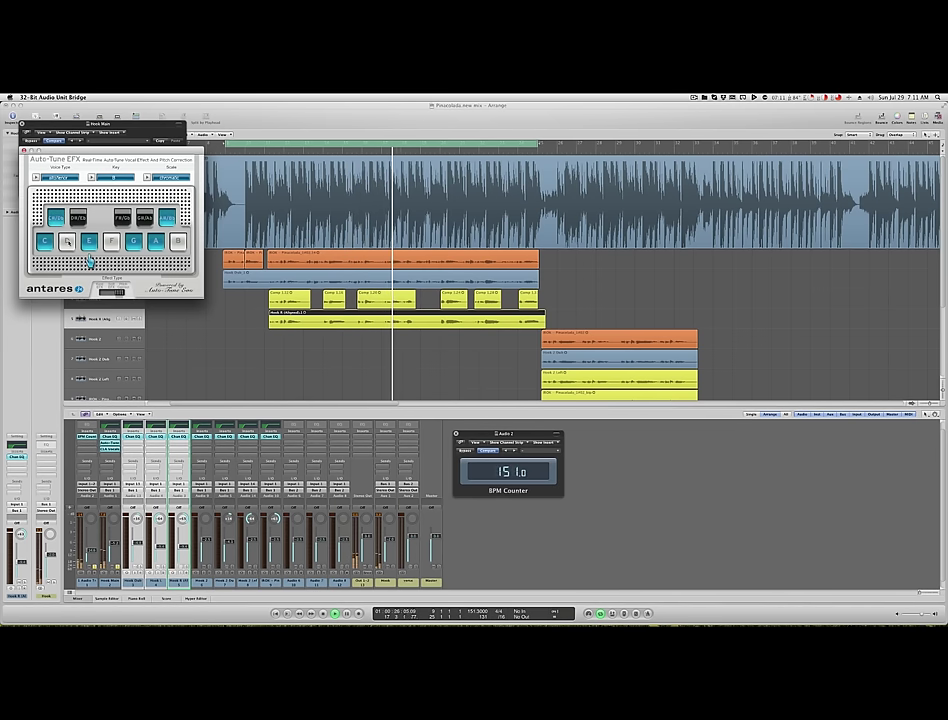
left_click(111, 241)
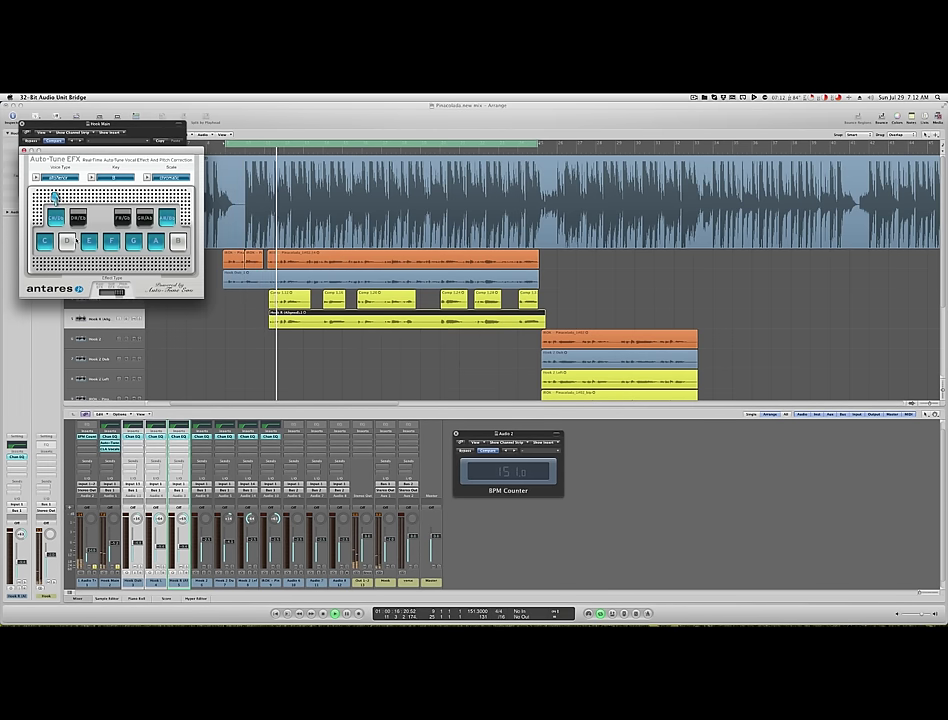
left_click(55, 217)
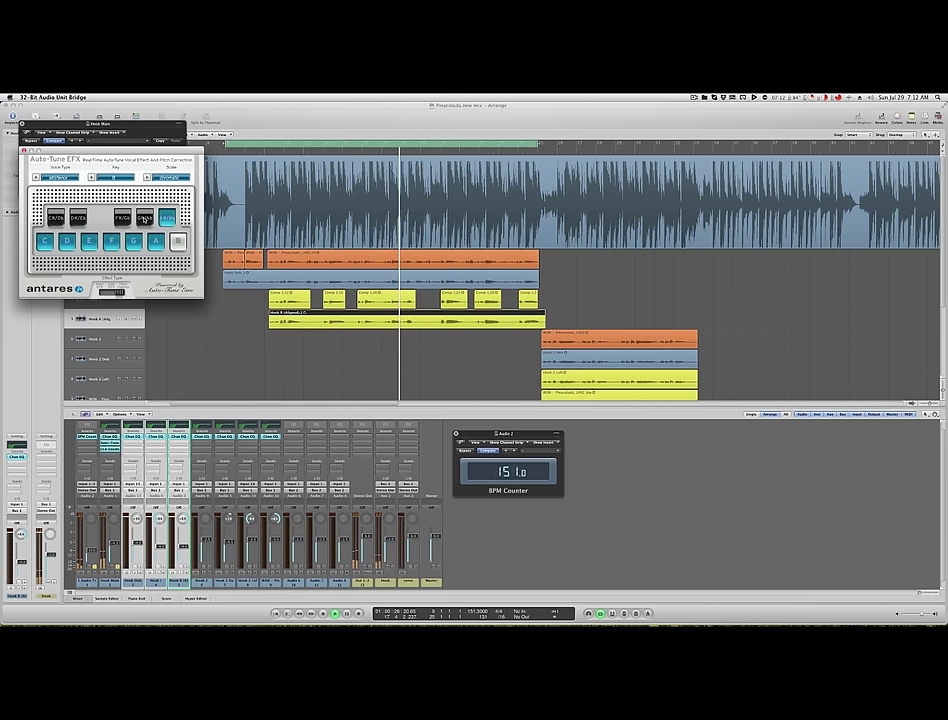
left_click(122, 218)
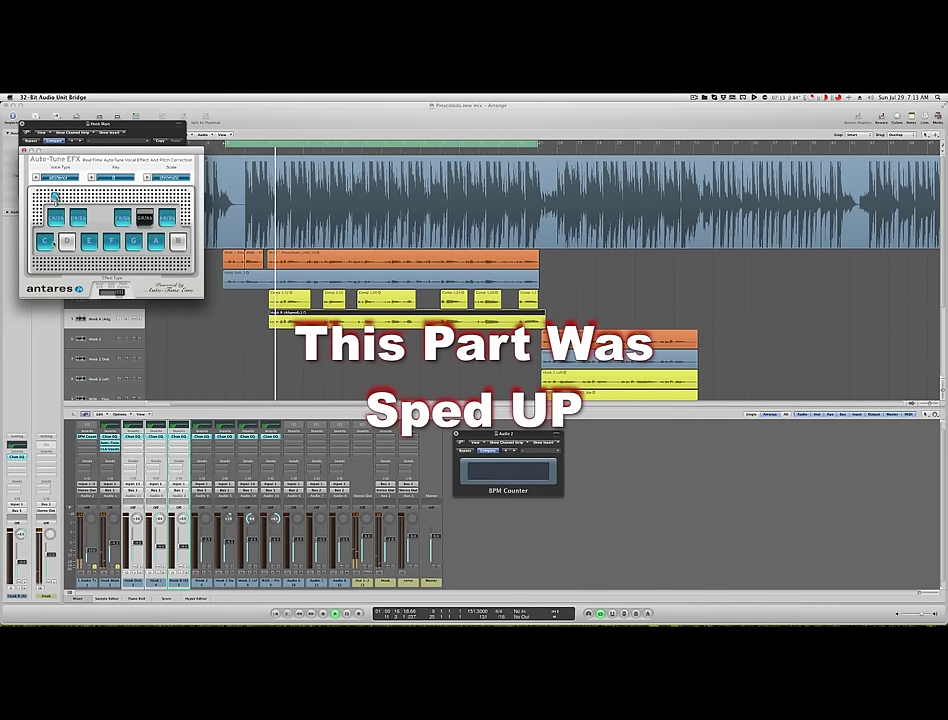
left_click(67, 242)
left_click(56, 218)
left_click(78, 218)
left_click(56, 218)
left_click(56, 220)
left_click(67, 242)
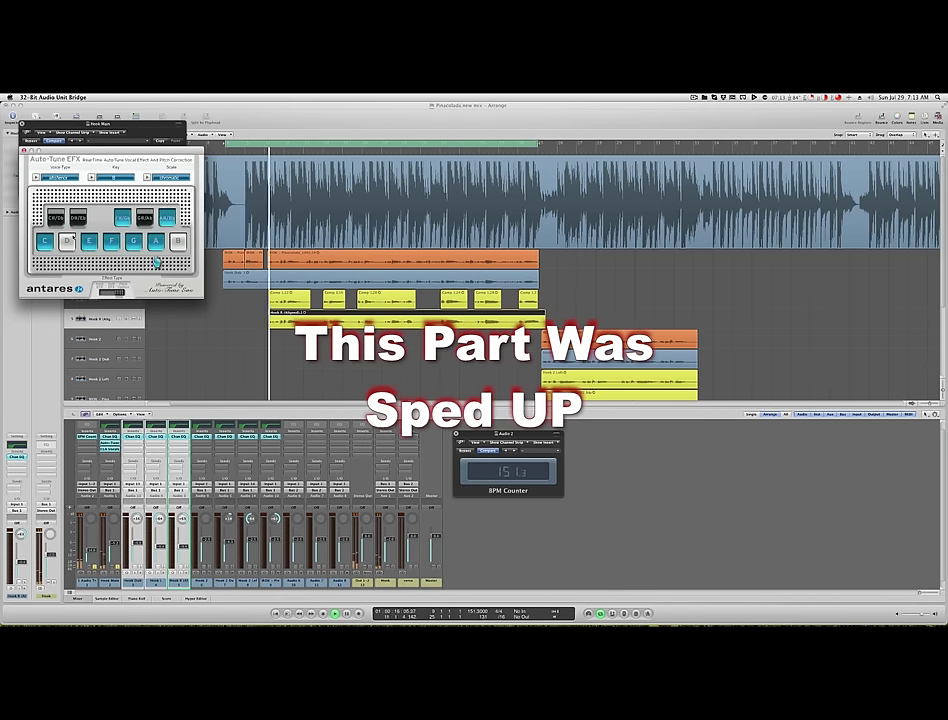
left_click(56, 219)
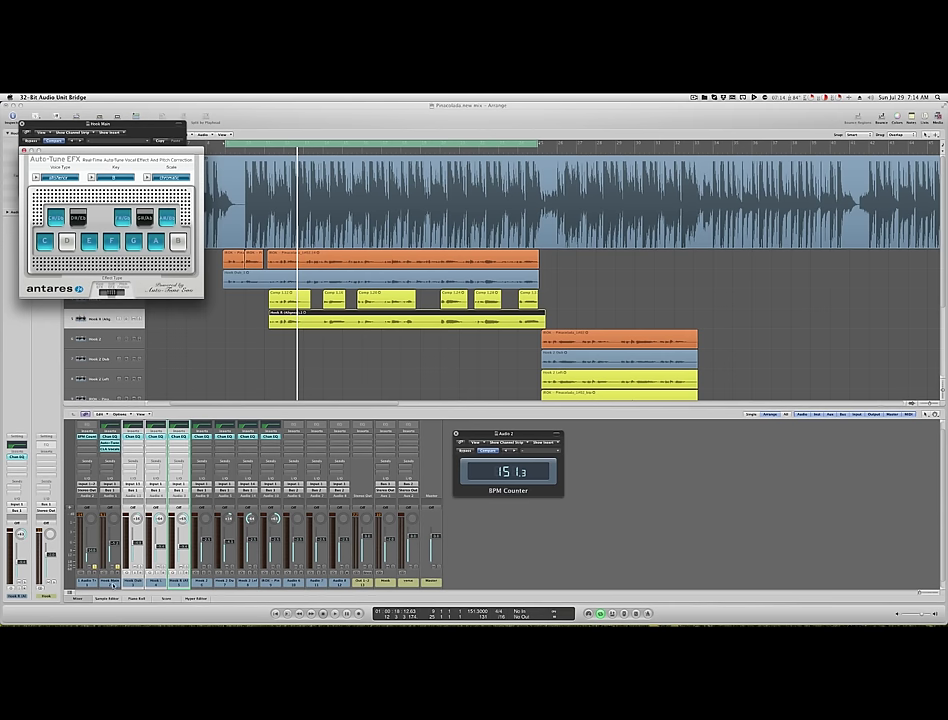
Copy Hook Main's Auto-Tune EFX to Hook Dub, Hook L and Hook R, and solo those three tracks alongside Hook Main
left_click(113, 585)
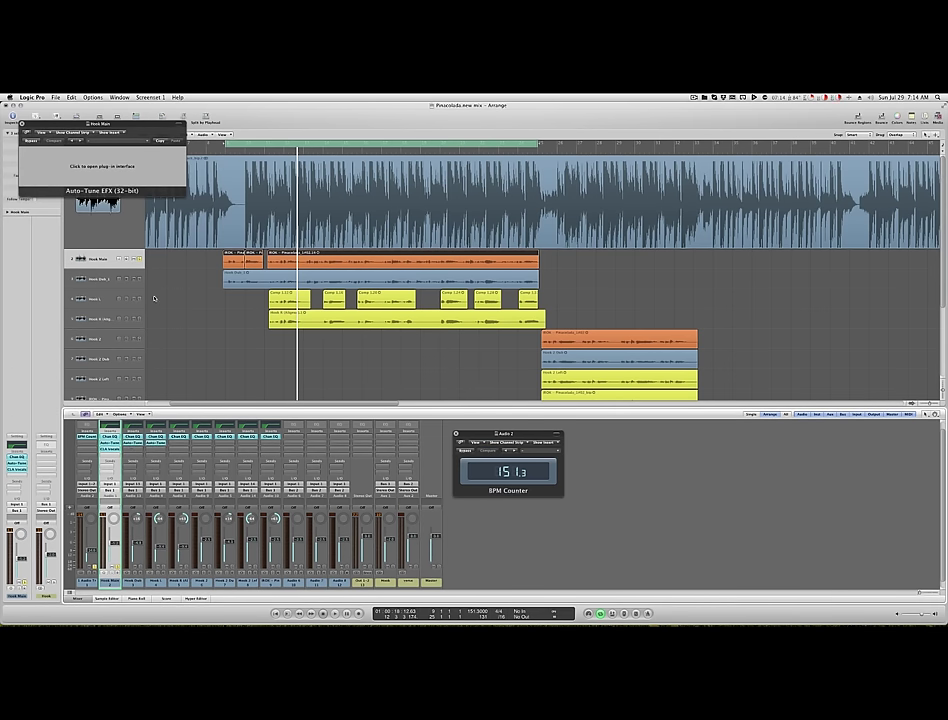
left_click_drag(140, 282, 138, 318)
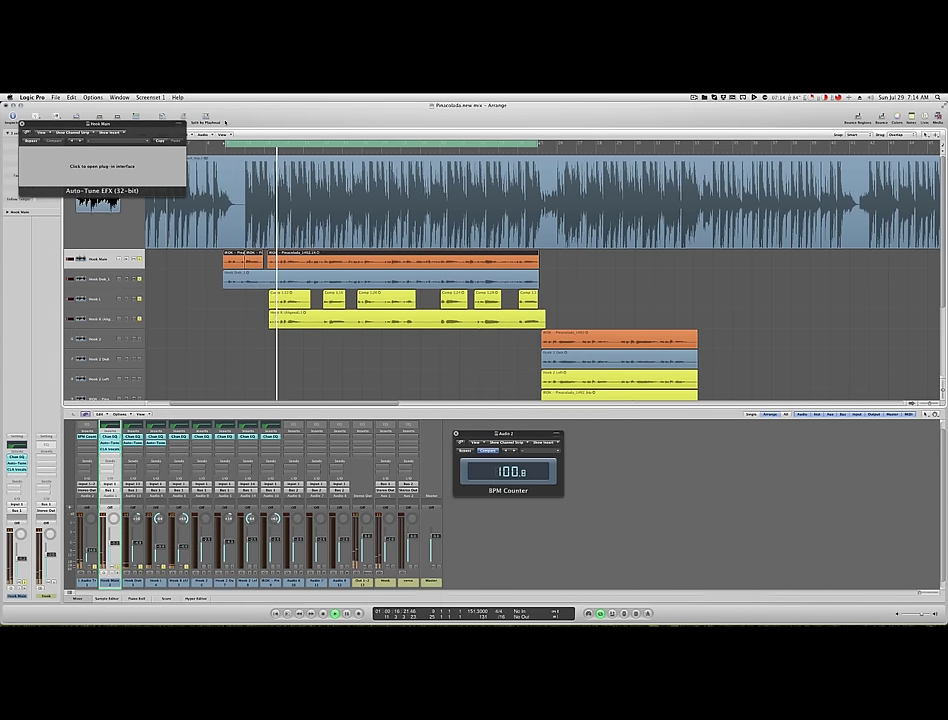
left_click(175, 579)
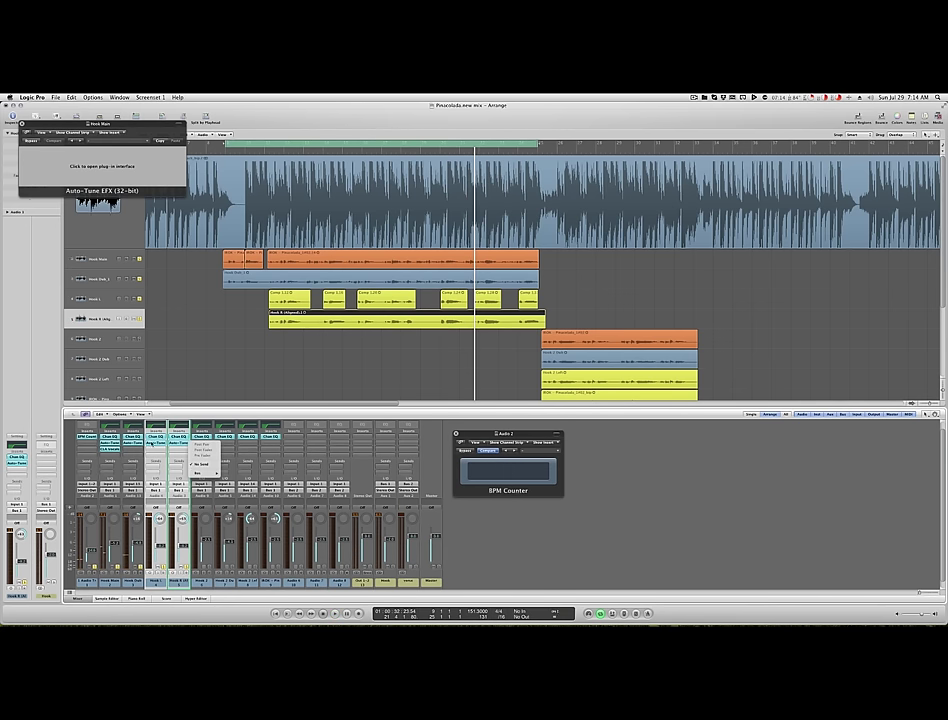
Open the copied Auto-Tune EFX on Hook L, Hook R and Hook Dub to check their settings
left_click(152, 443)
left_click(178, 166)
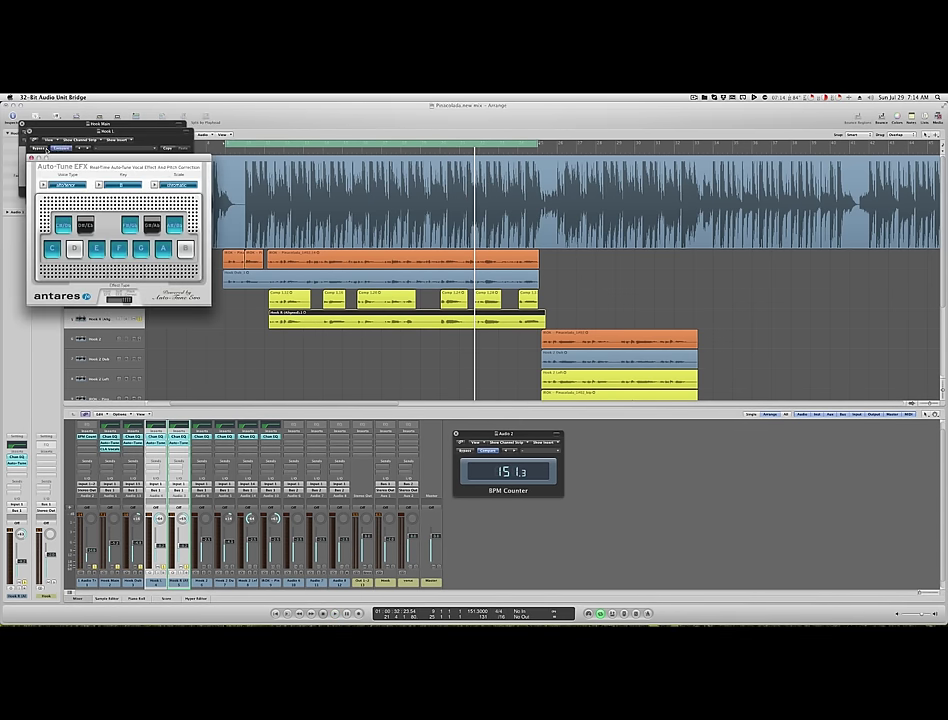
double_click(180, 443)
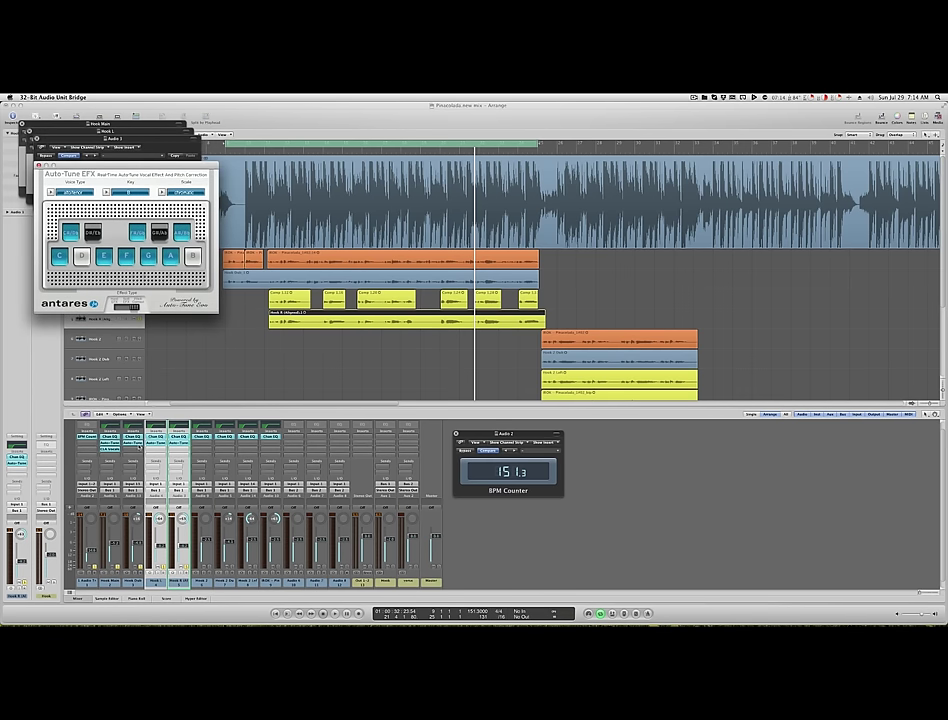
double_click(138, 443)
left_click(161, 178)
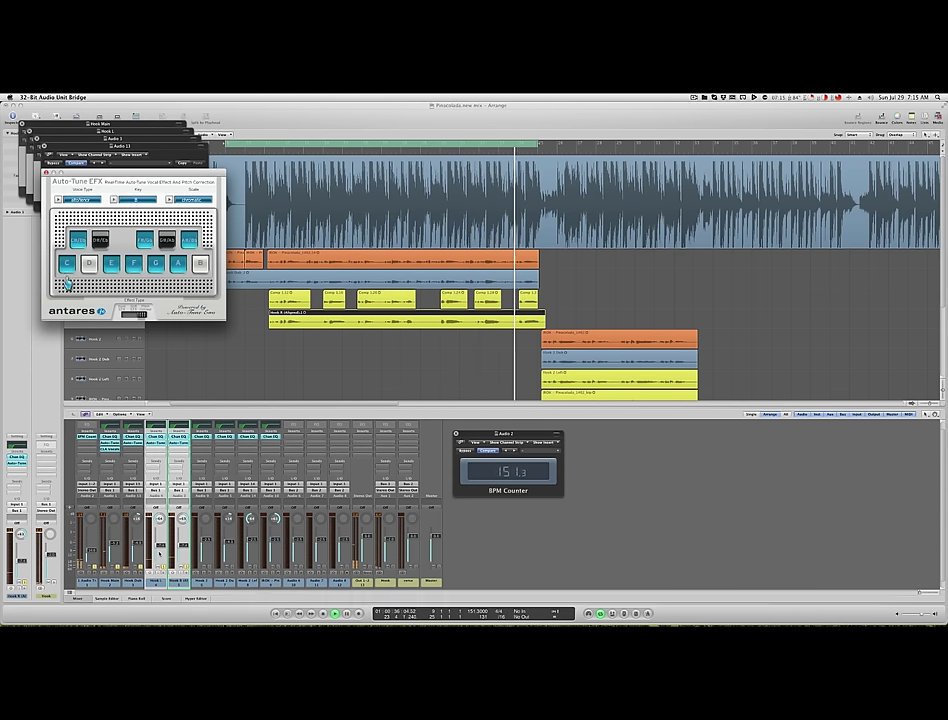
Reopen Hook Main's Auto-Tune EFX interface and listen to the looped hook again from near its start
left_click(116, 491)
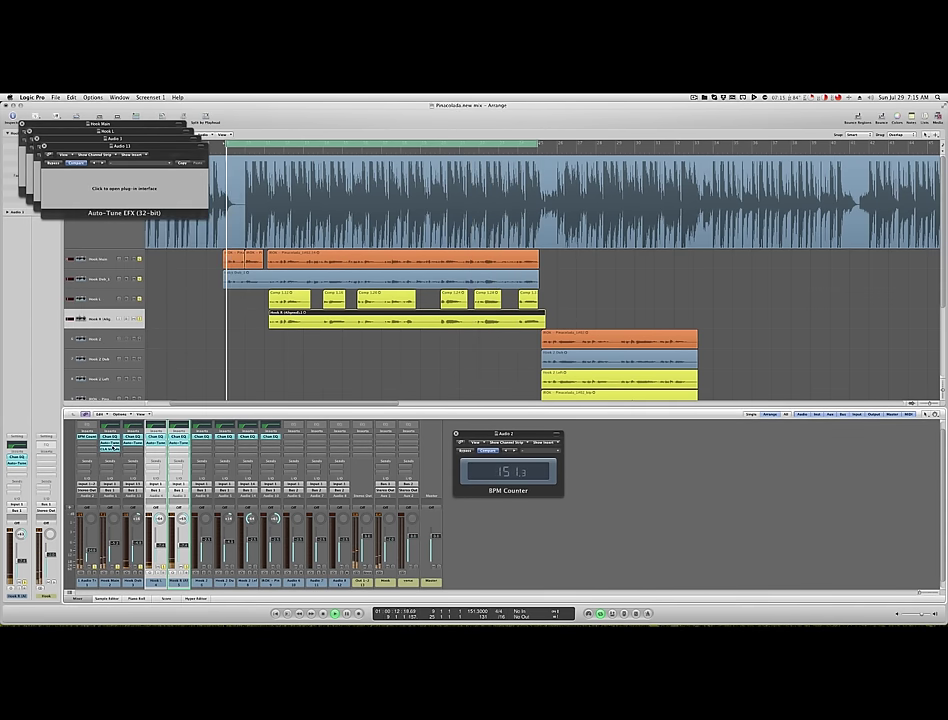
left_click(22, 124)
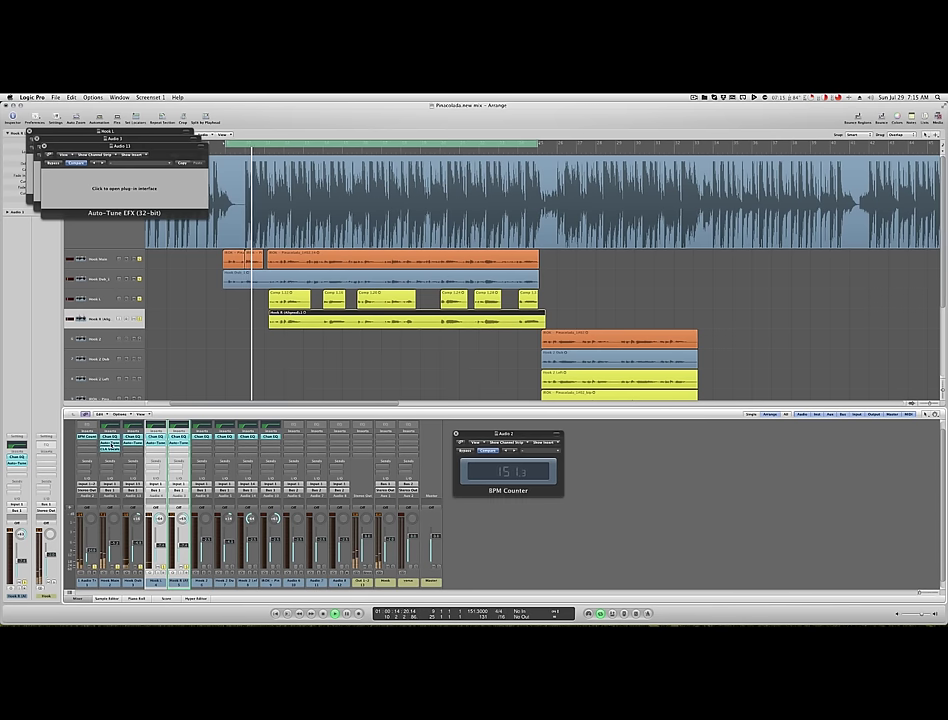
left_click(55, 196)
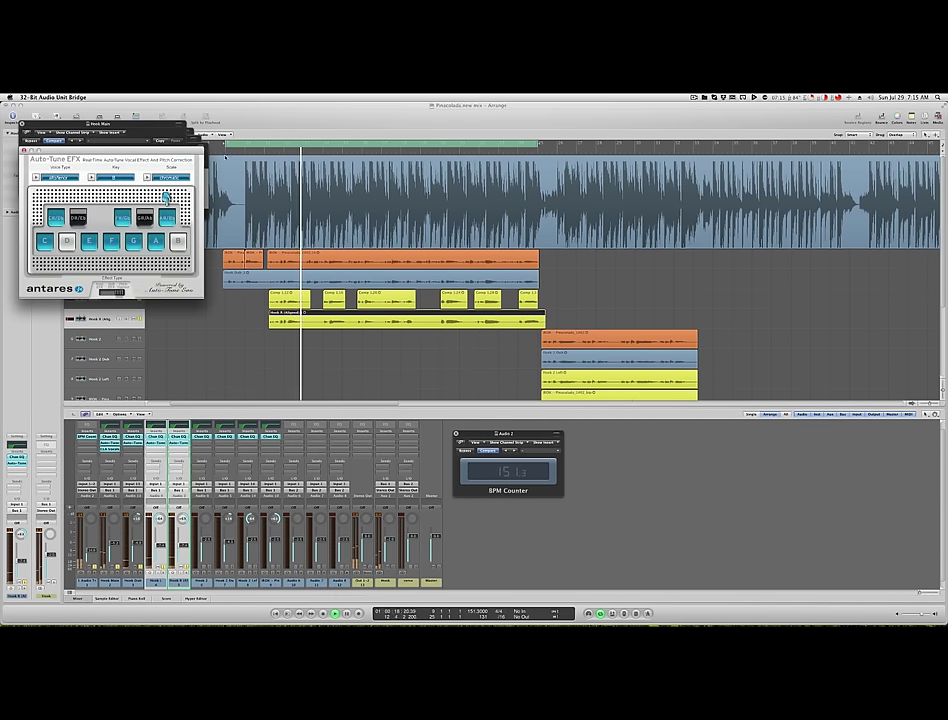
left_click(224, 152)
left_click(153, 166)
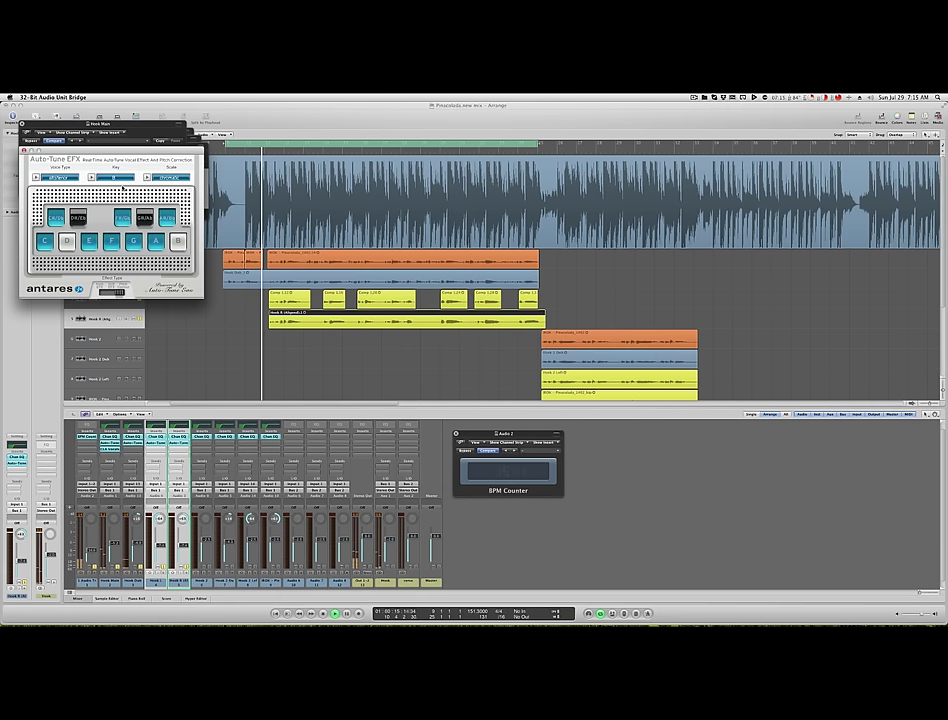
Turn off C#/Db in Hook Main's Auto-Tune EFX and replay the looped hook from its start
left_click(55, 217)
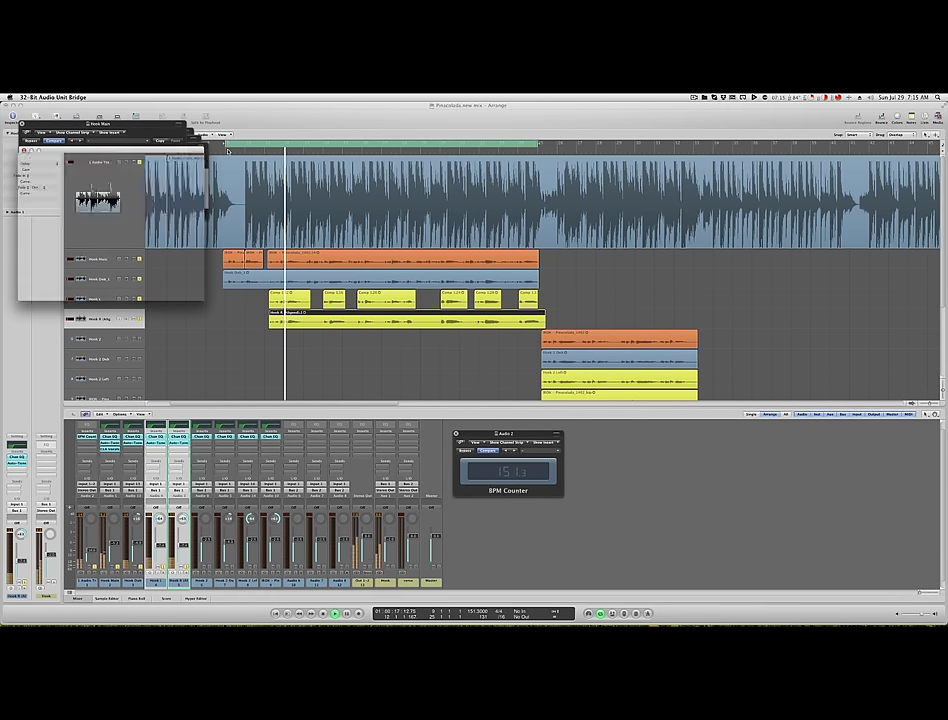
left_click(228, 149)
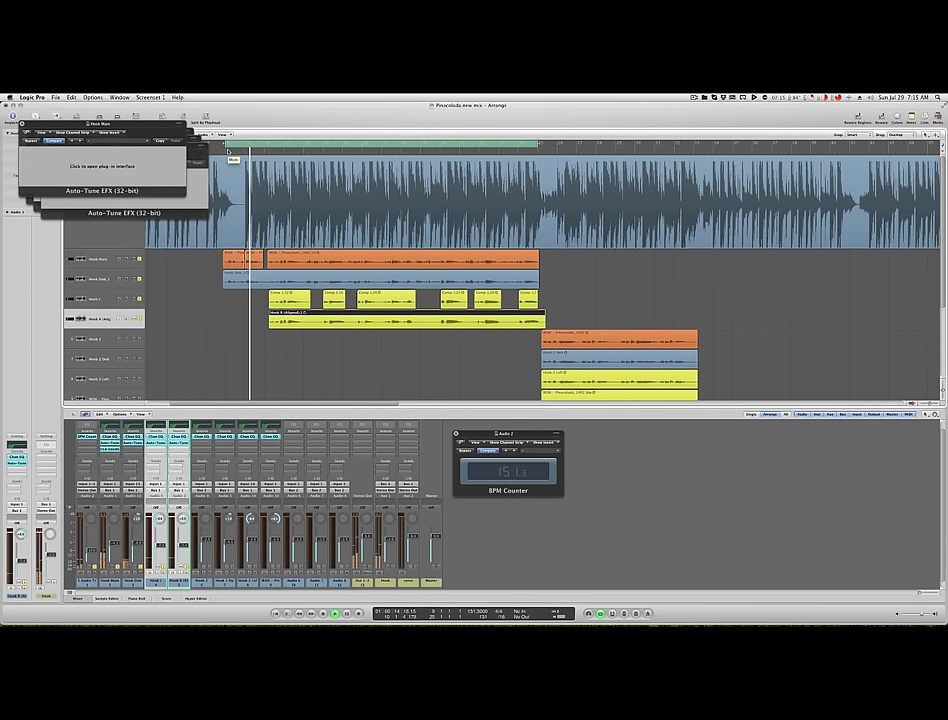
left_click(119, 172)
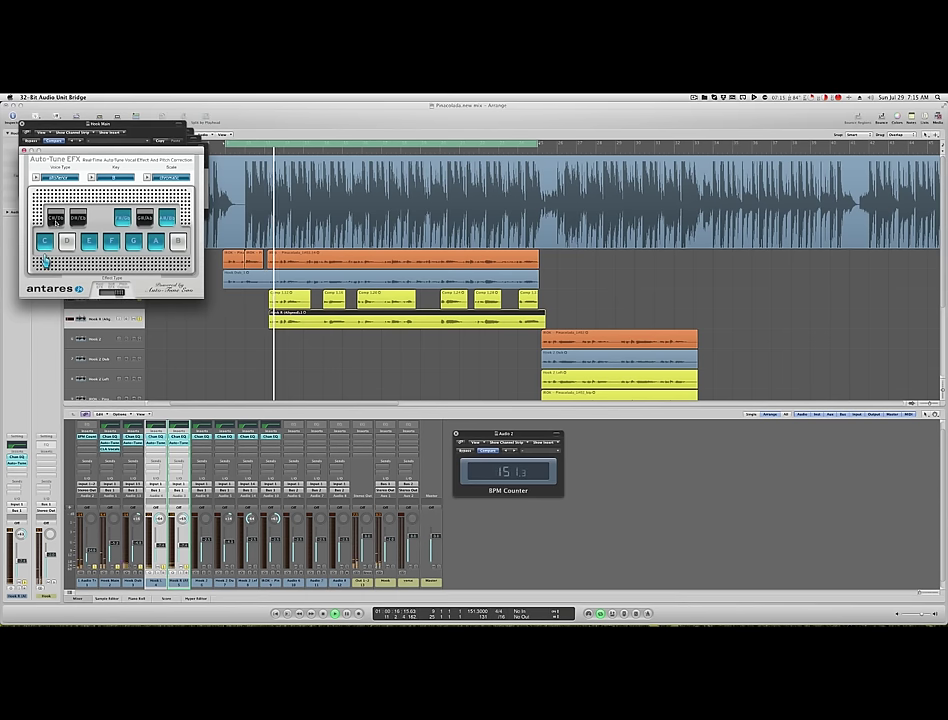
left_click(227, 150)
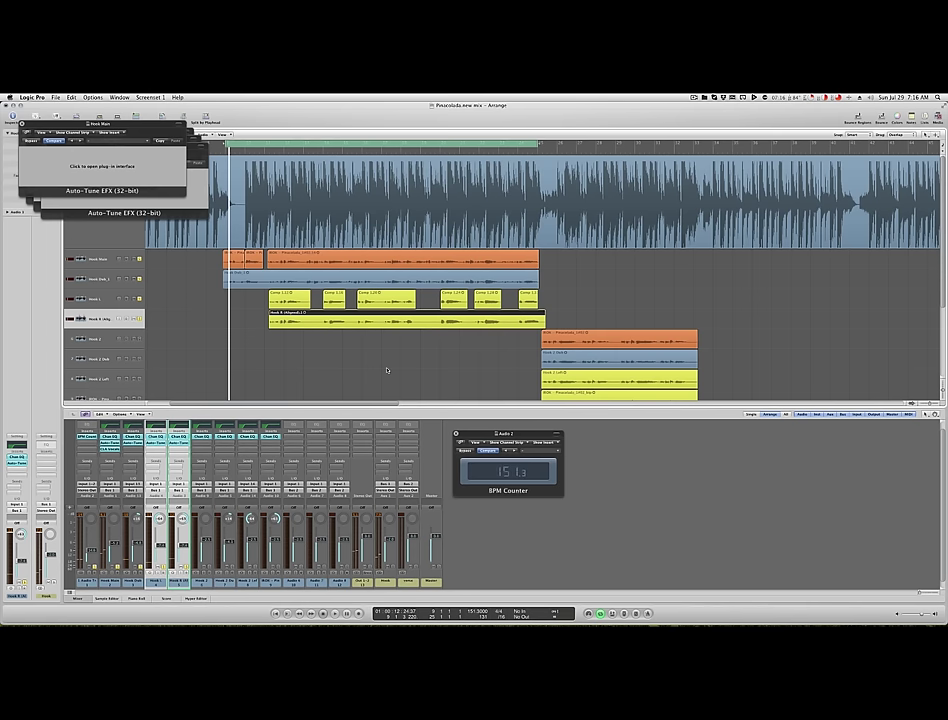
Copy Auto-Tune EFX to the four Hook 2 tracks and CLA Vocals to Hook 2, then play and solo the group
scroll(387, 370, "down", 3)
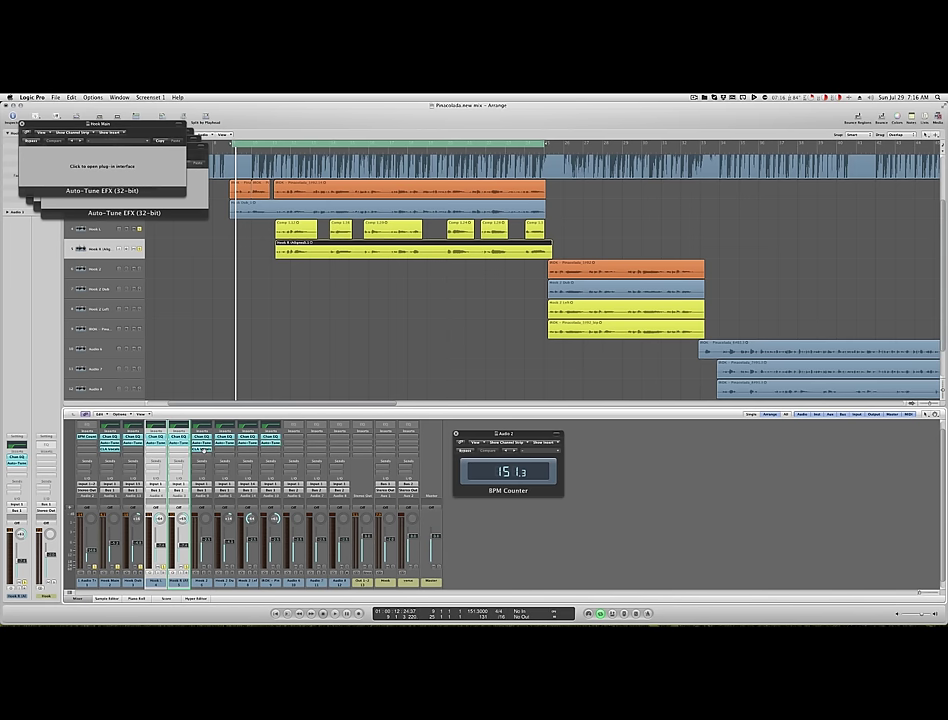
double_click(485, 154)
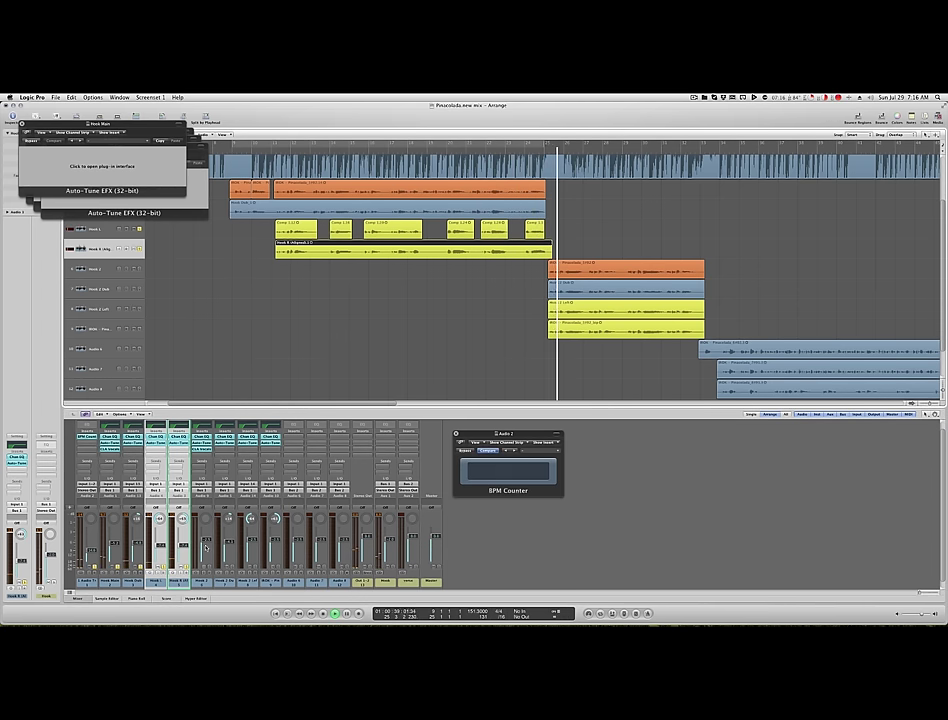
left_click_drag(202, 582, 292, 583)
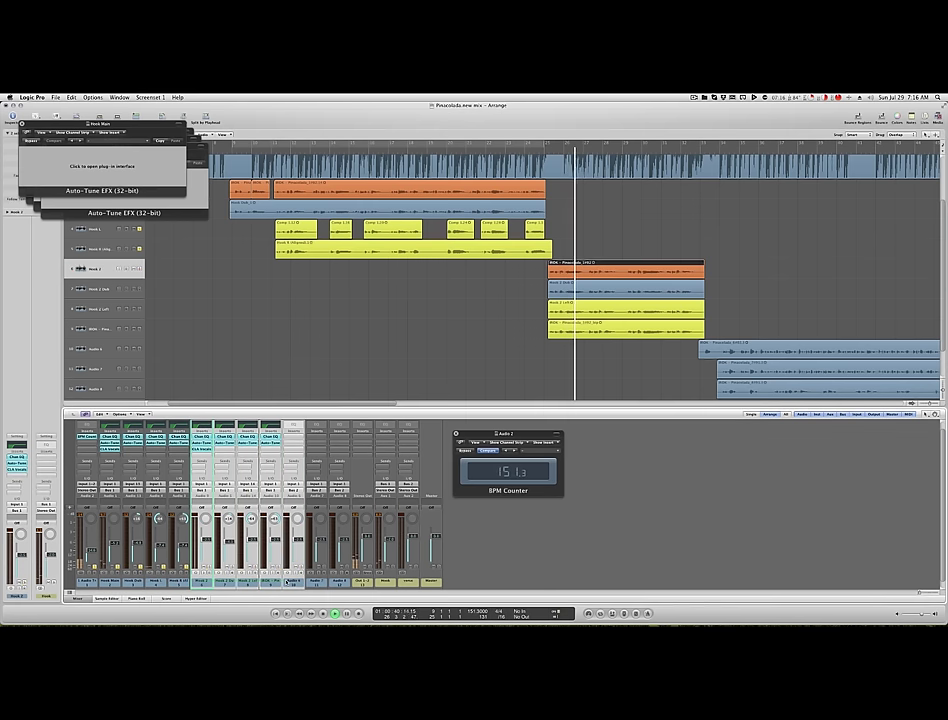
left_click(275, 568)
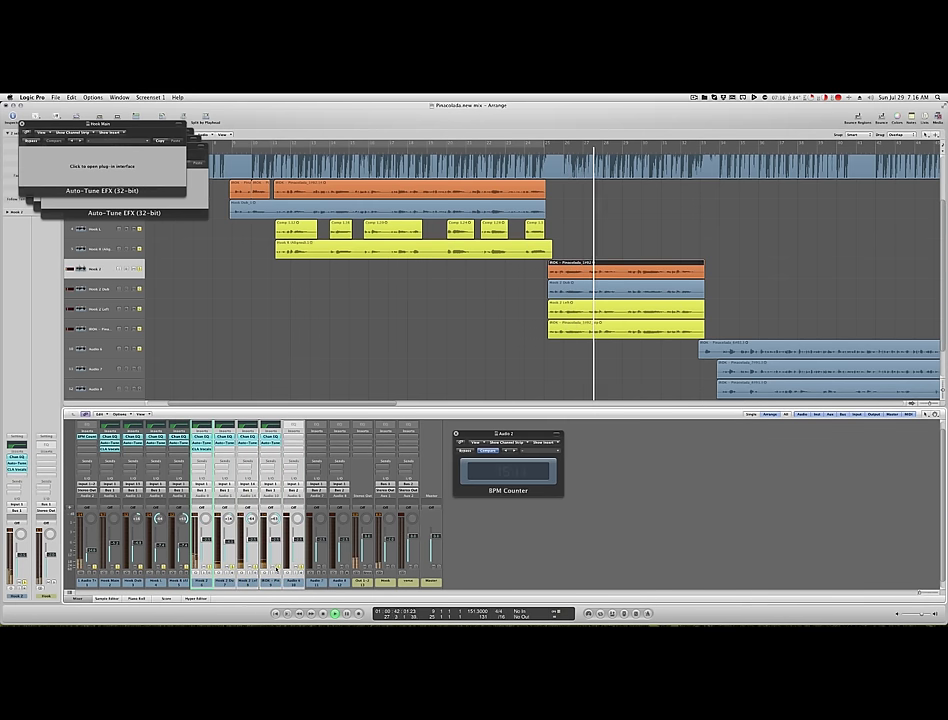
Replay the second hook, clear the solos, and lower the Hook 2 left and right faders
left_click(529, 149)
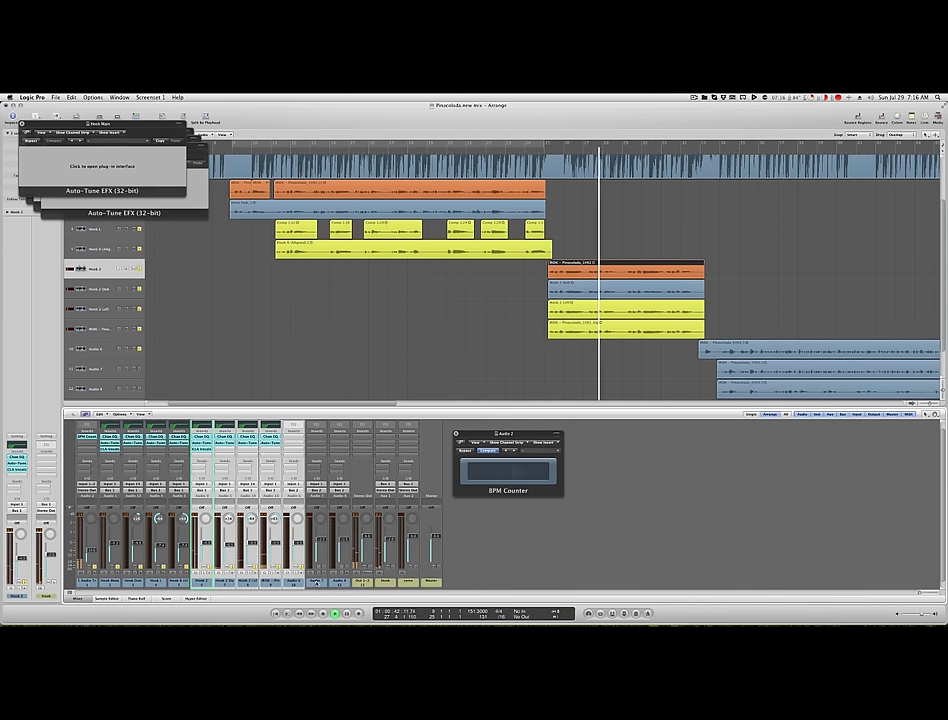
left_click(316, 562)
left_click(251, 584)
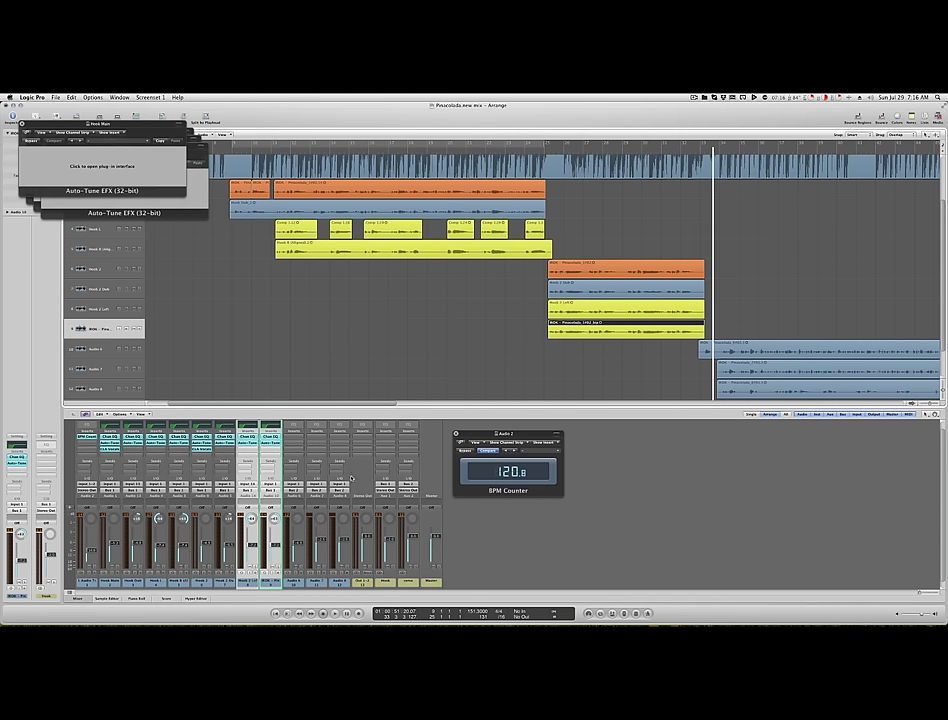
Insert the stereo Waves CLA-3A compressor on the Hook bus and load its Vox preset
left_click(384, 585)
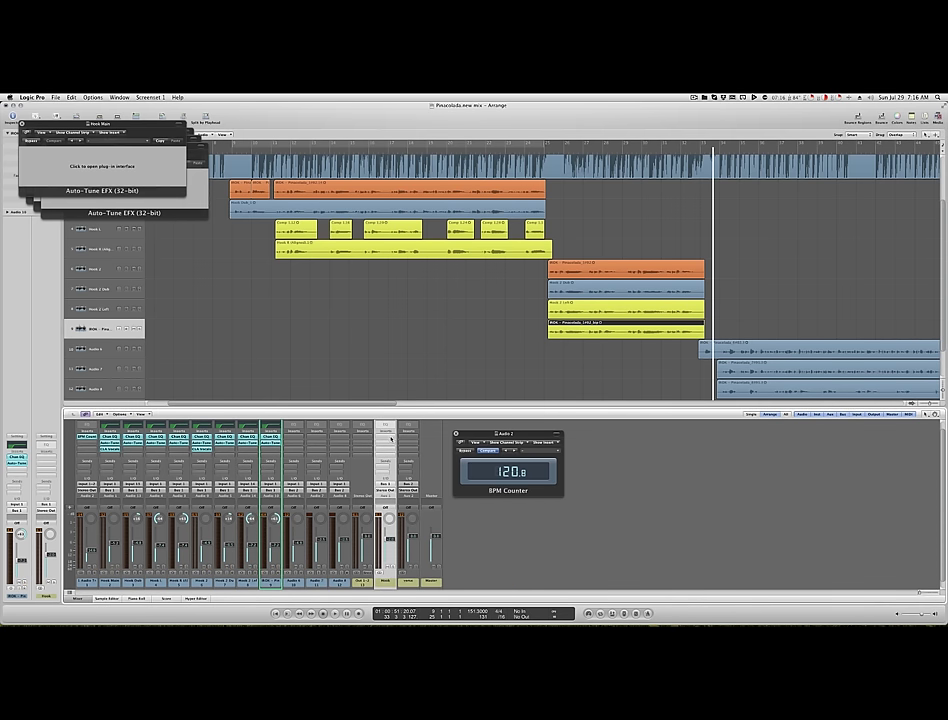
left_click(388, 436)
mouse_move(421, 520)
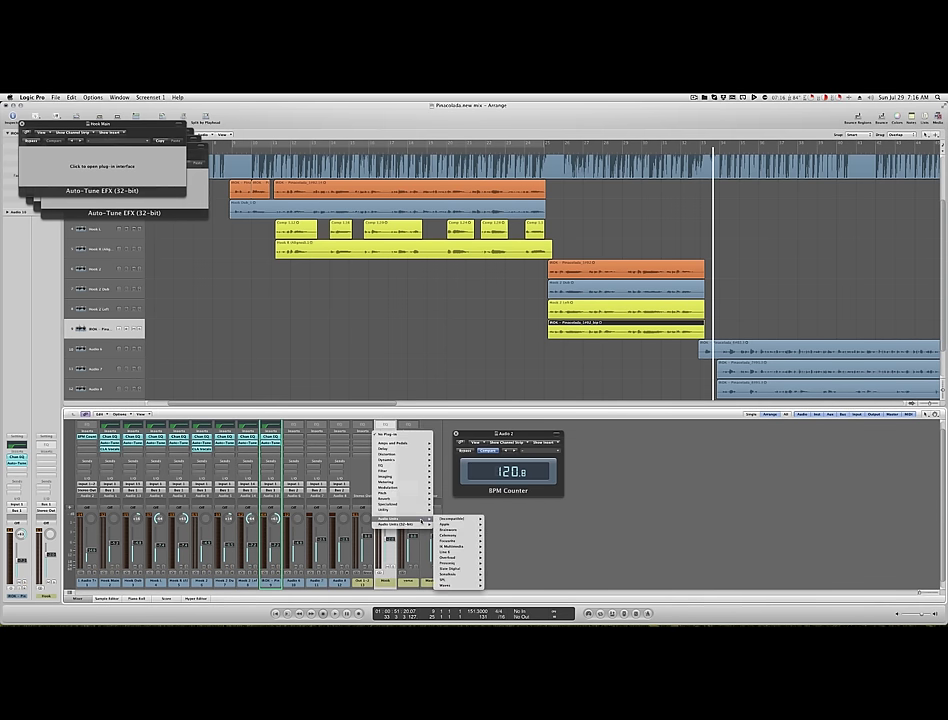
mouse_move(443, 587)
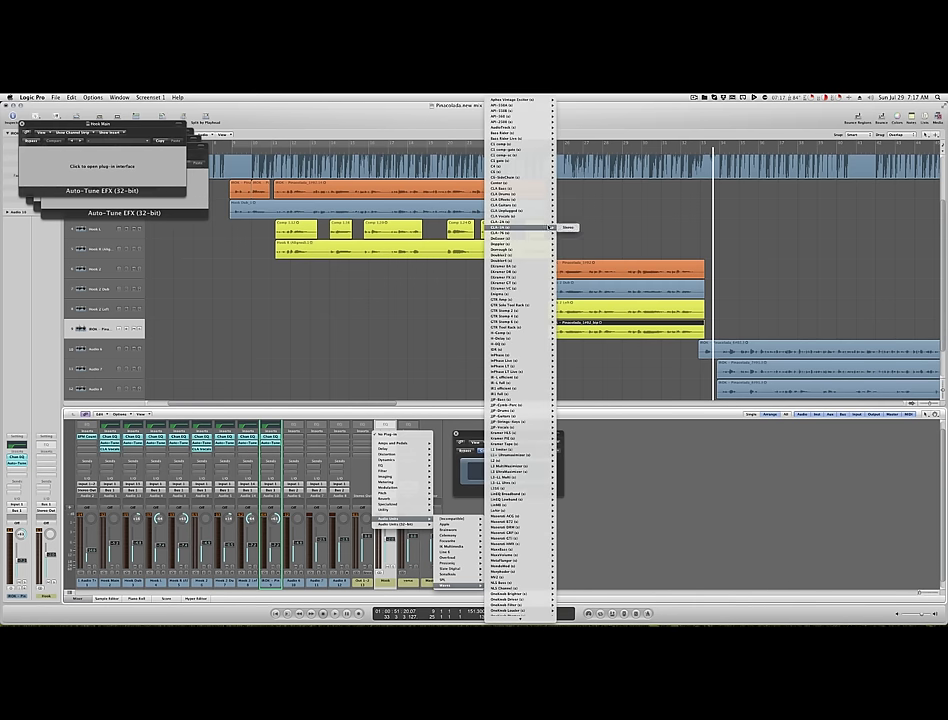
left_click(564, 228)
left_click(207, 180)
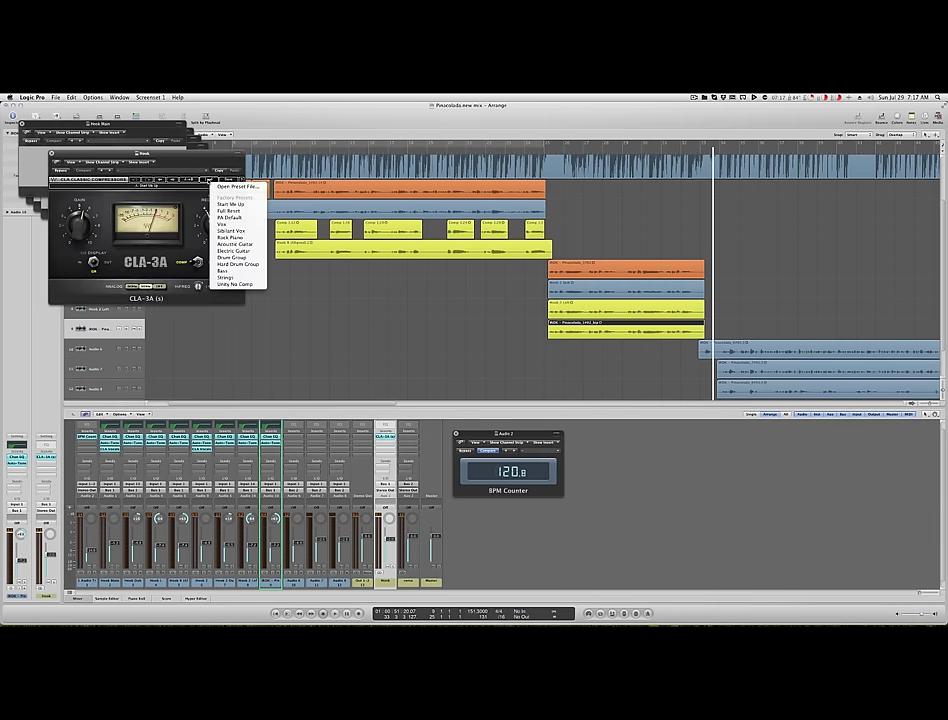
left_click(223, 224)
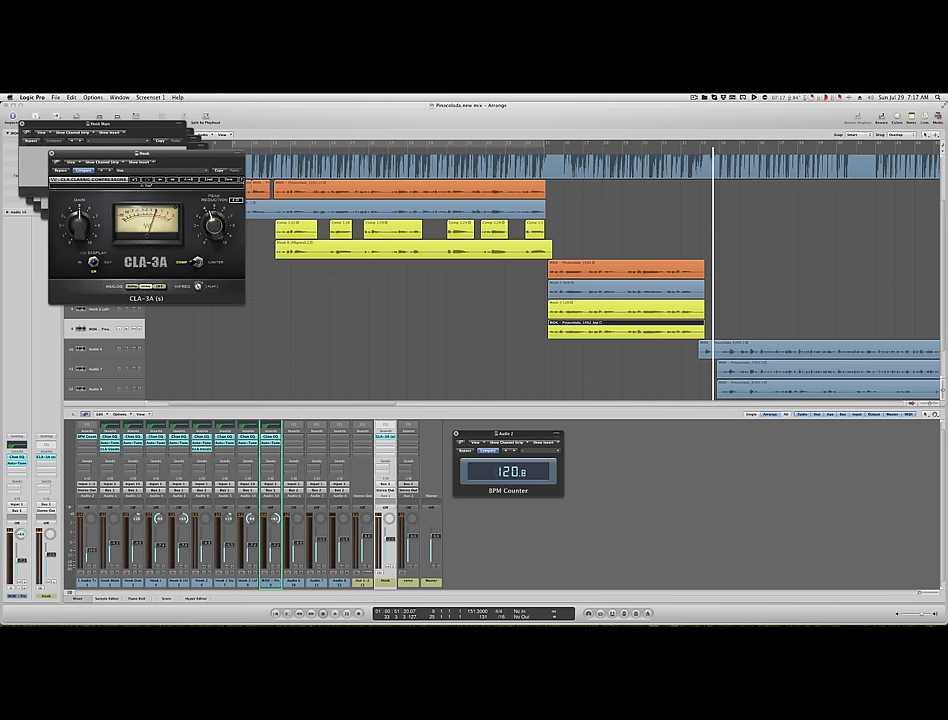
Play from the hook's start and lower the Hook L/R and Hook 2 left/right faders
scroll(319, 232, "left", 3)
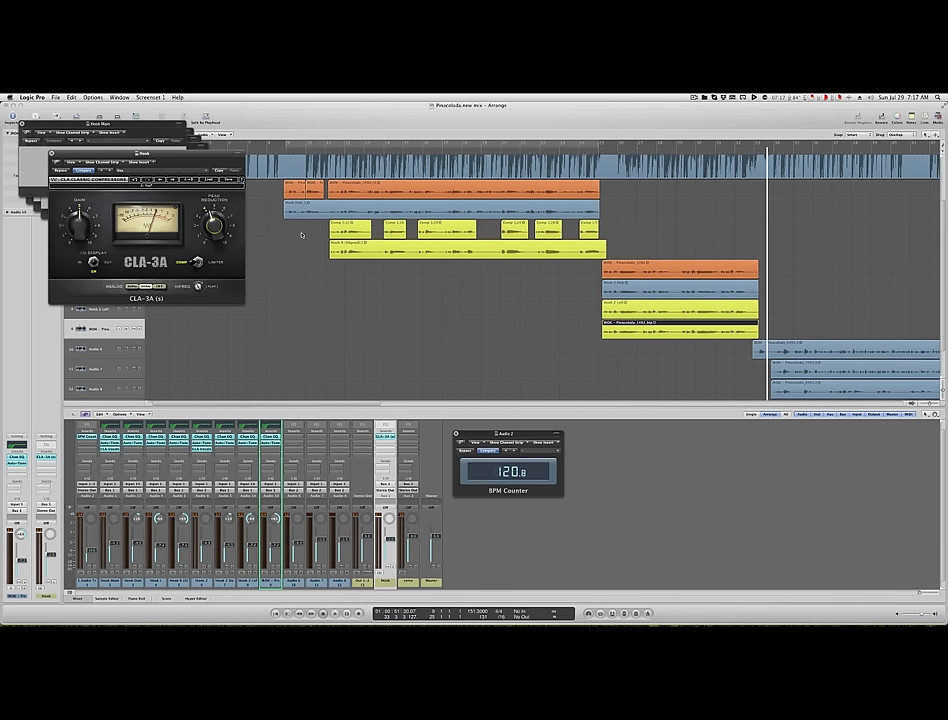
double_click(279, 152)
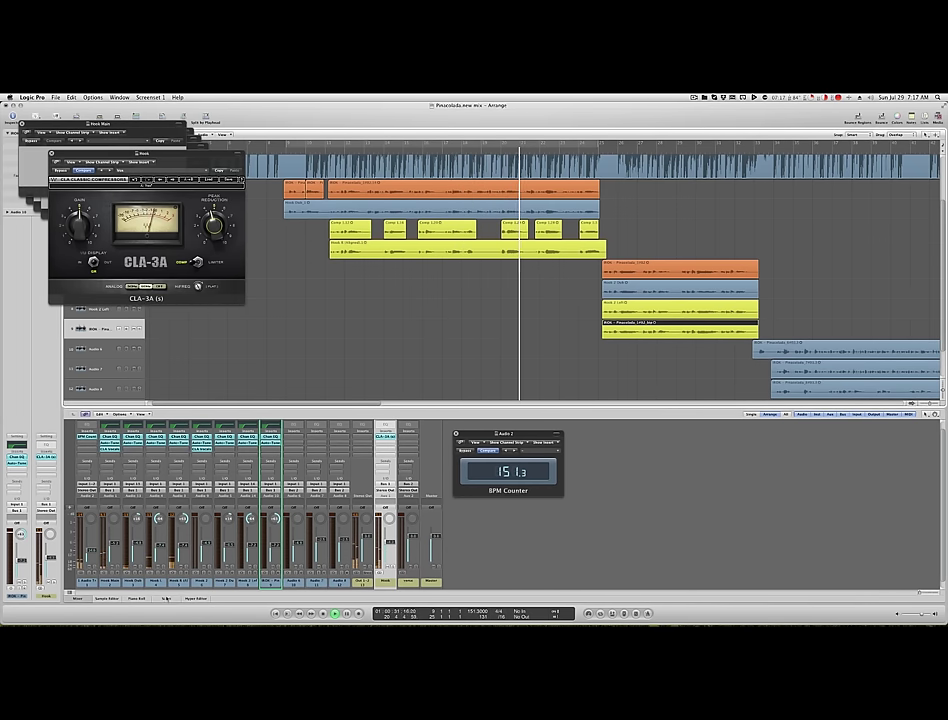
left_click_drag(179, 585, 160, 585)
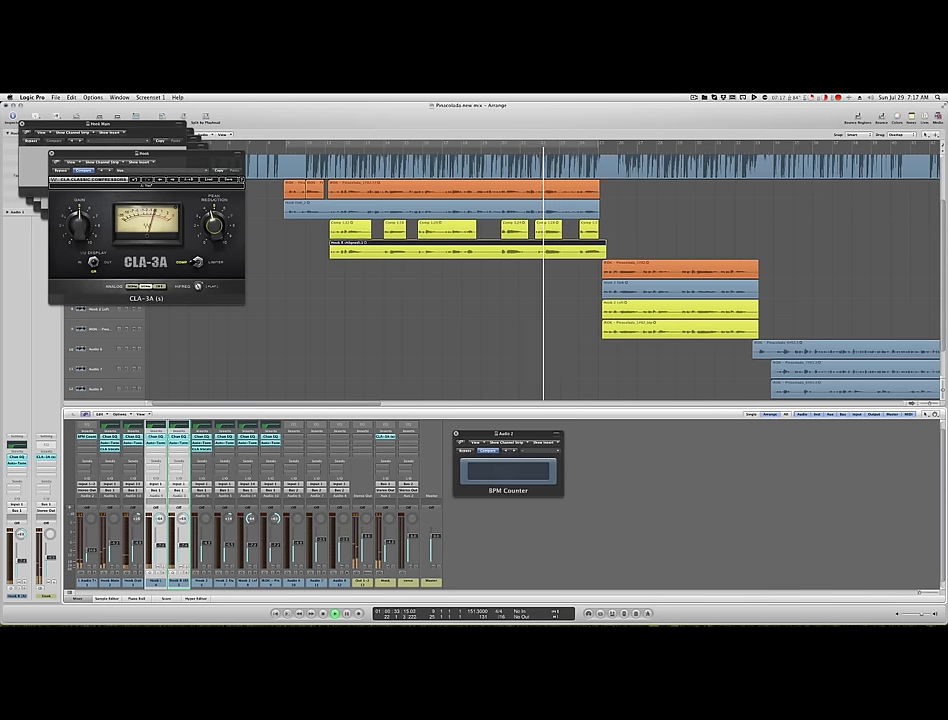
left_click_drag(265, 582, 250, 582)
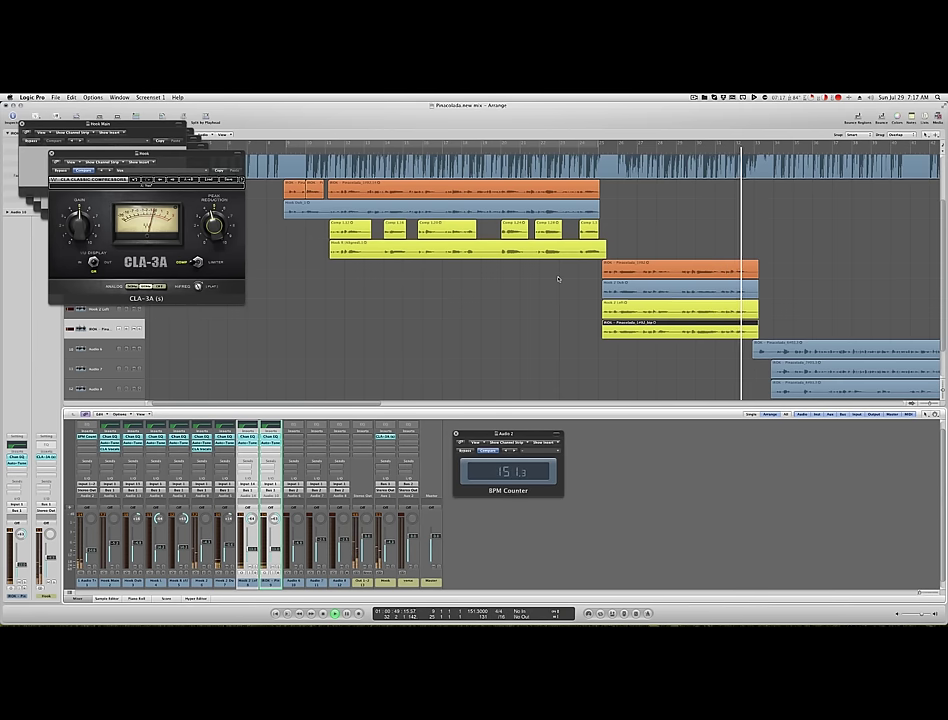
Copy Channel EQ to the verse tracks Audio 6, Audio 7 and Audio 8, and CLA Vocals to Audio 6
scroll(557, 277, "right", 5)
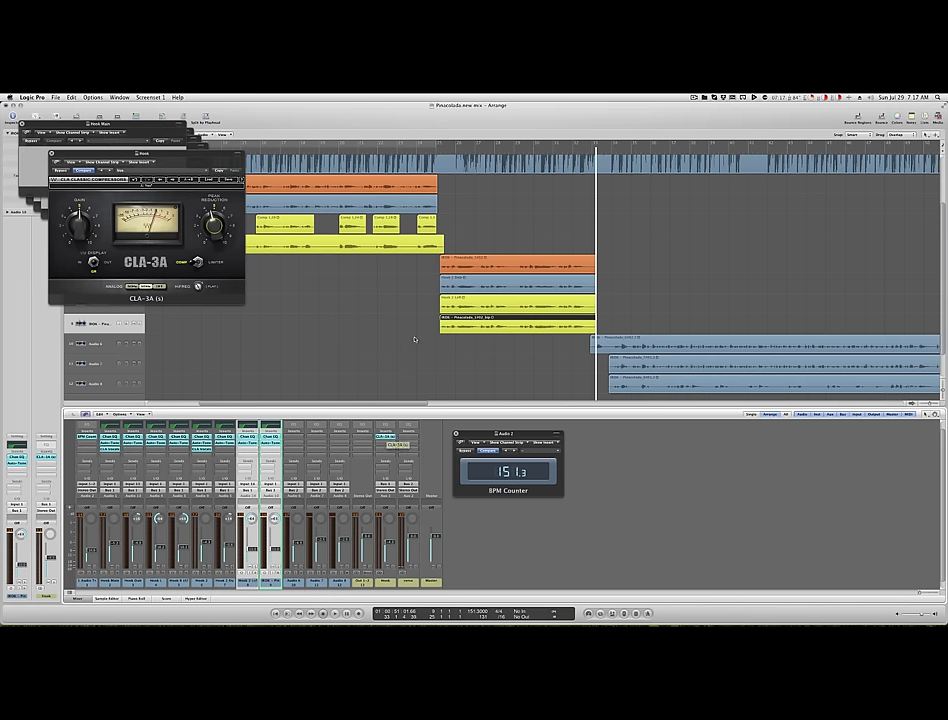
scroll(414, 340, "right", 10)
scroll(414, 340, "down", 2)
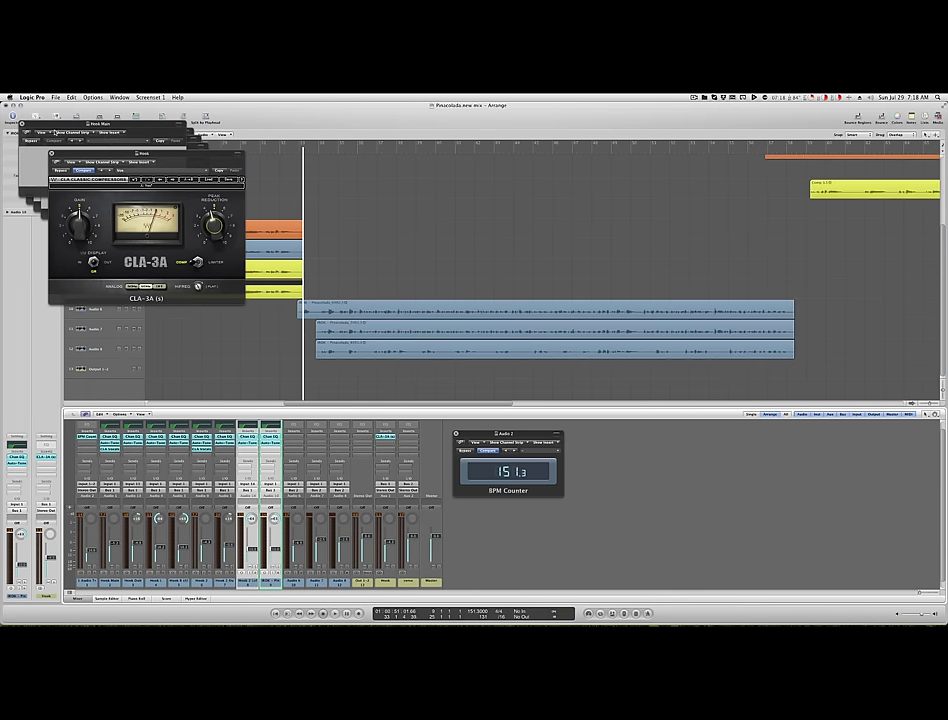
left_click(293, 434)
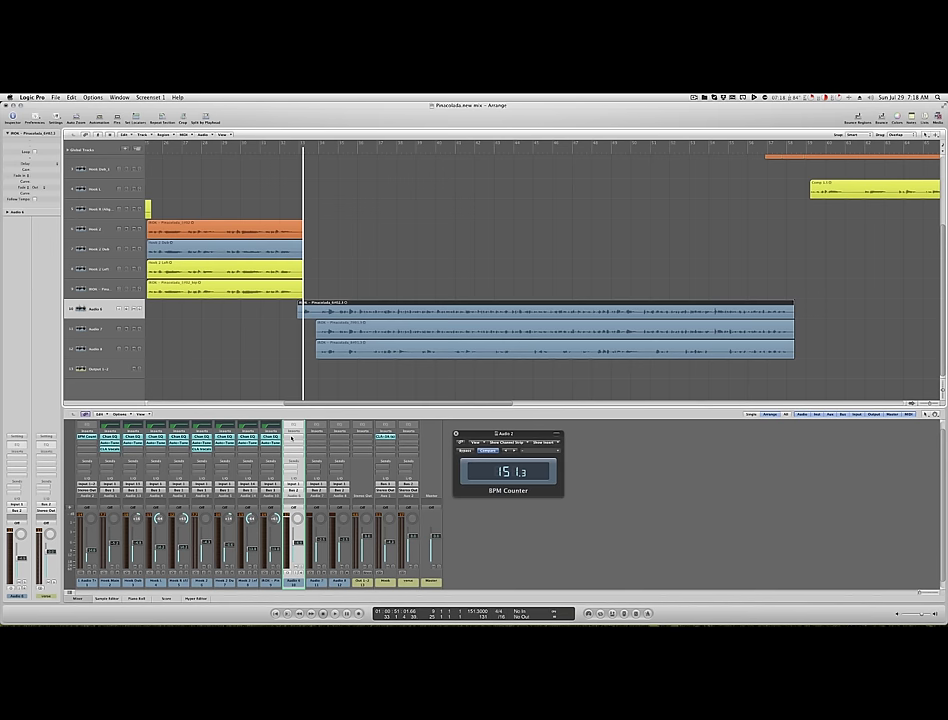
left_click_drag(272, 437, 282, 437)
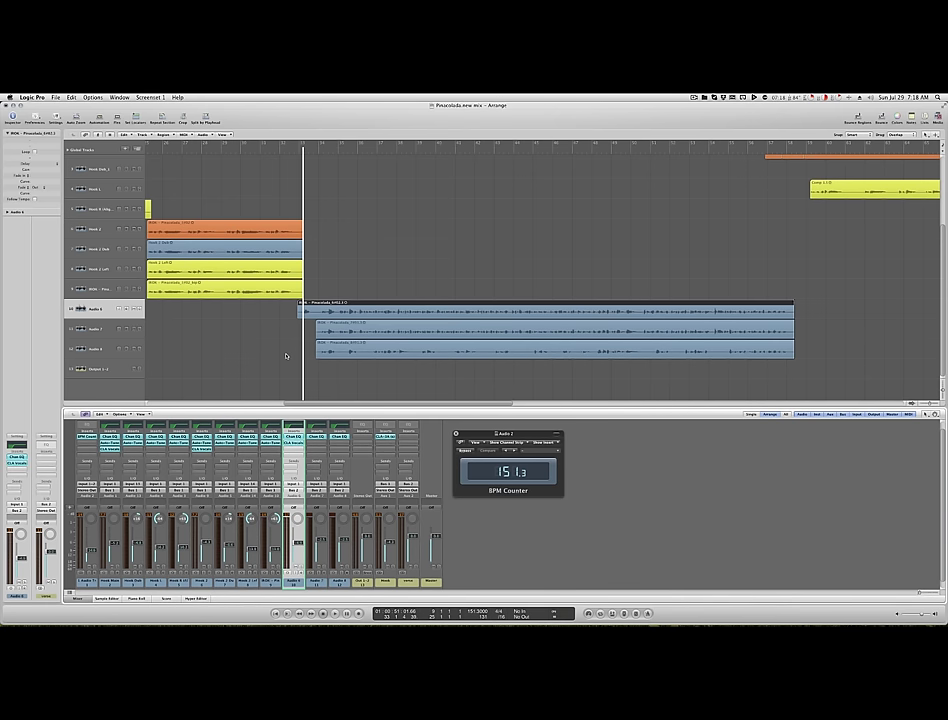
Mute Audio 7 and Audio 8, play Audio 6 alone as the verse vocal, and check its CLA Vocals settings
left_click(134, 328)
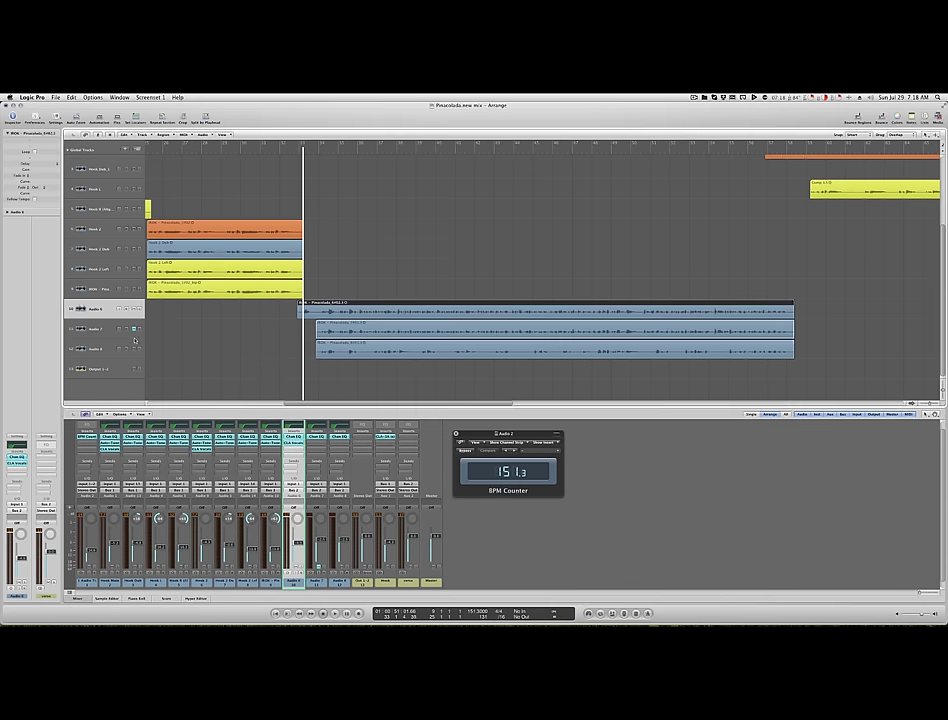
left_click(134, 348)
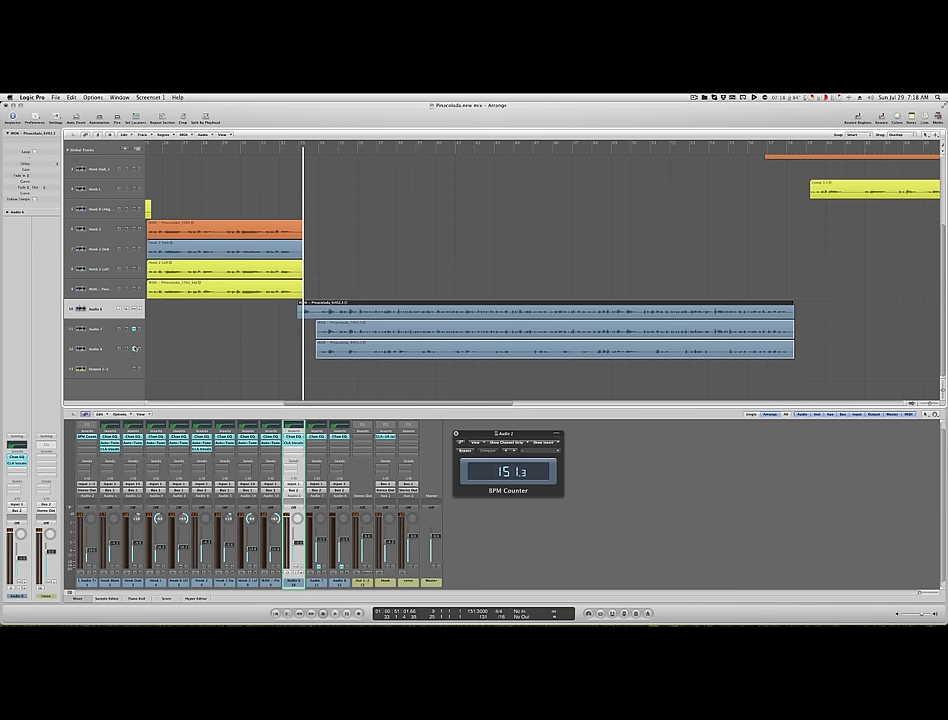
key("space")
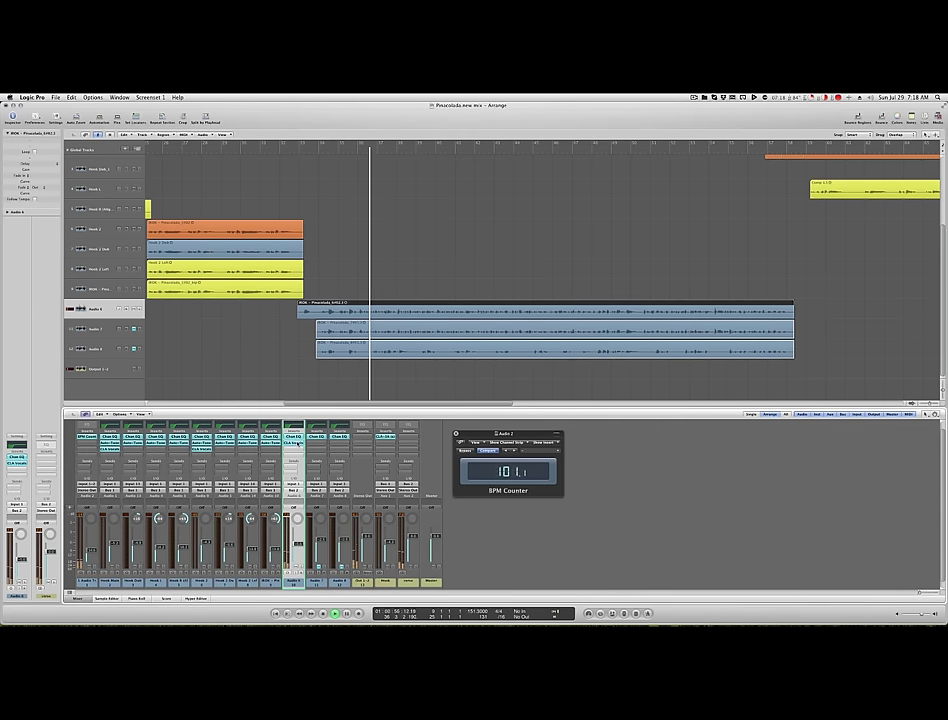
double_click(298, 443)
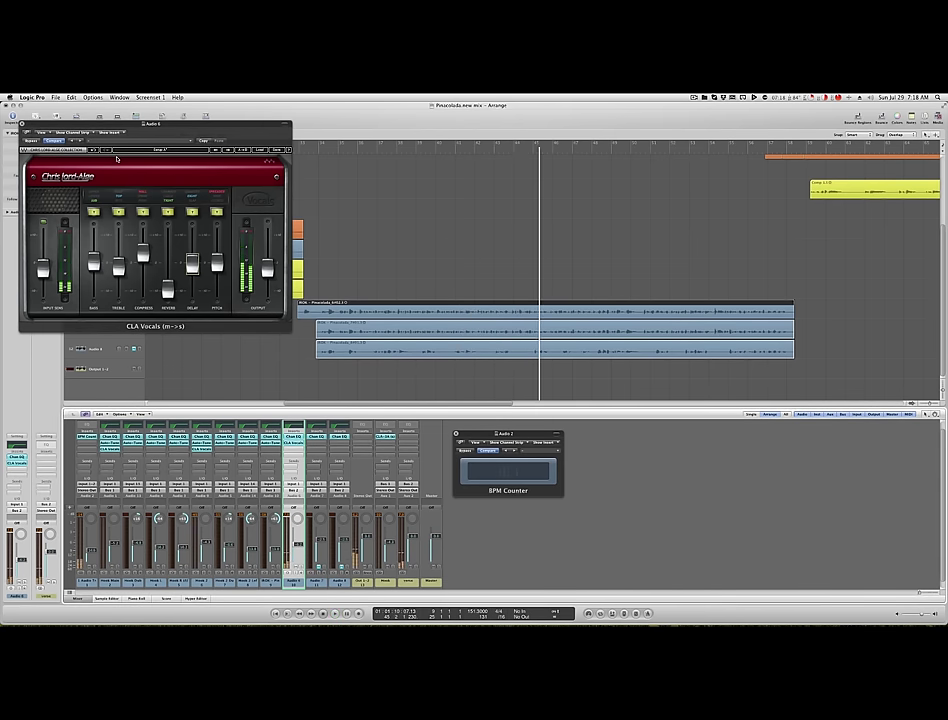
left_click(21, 125)
Enlarge the track lanes' height and unmute Audio 7
left_click(104, 334)
key("super+Down")
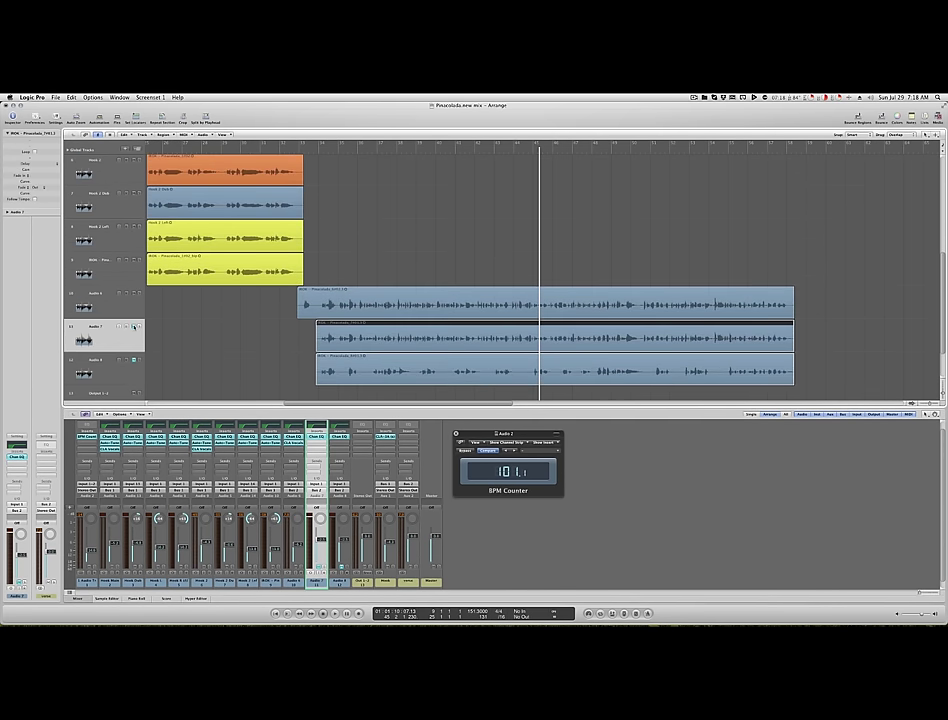
left_click(134, 327)
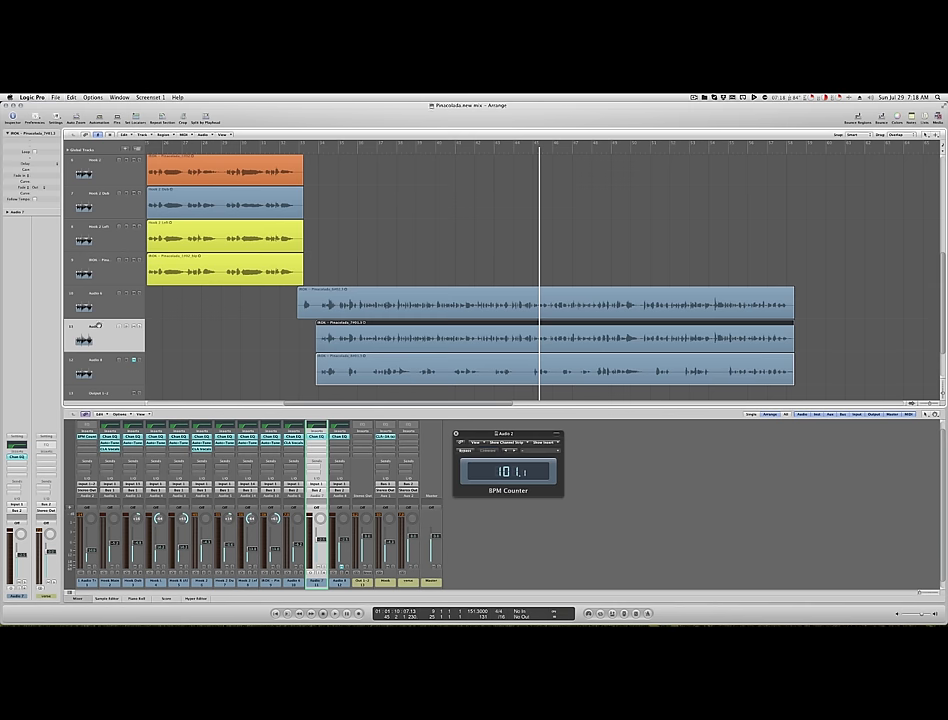
Match Audio 7's pan to Hook 2 Dub, pan Audio 8 to -32, and lower both tracks' faders
left_click(106, 208)
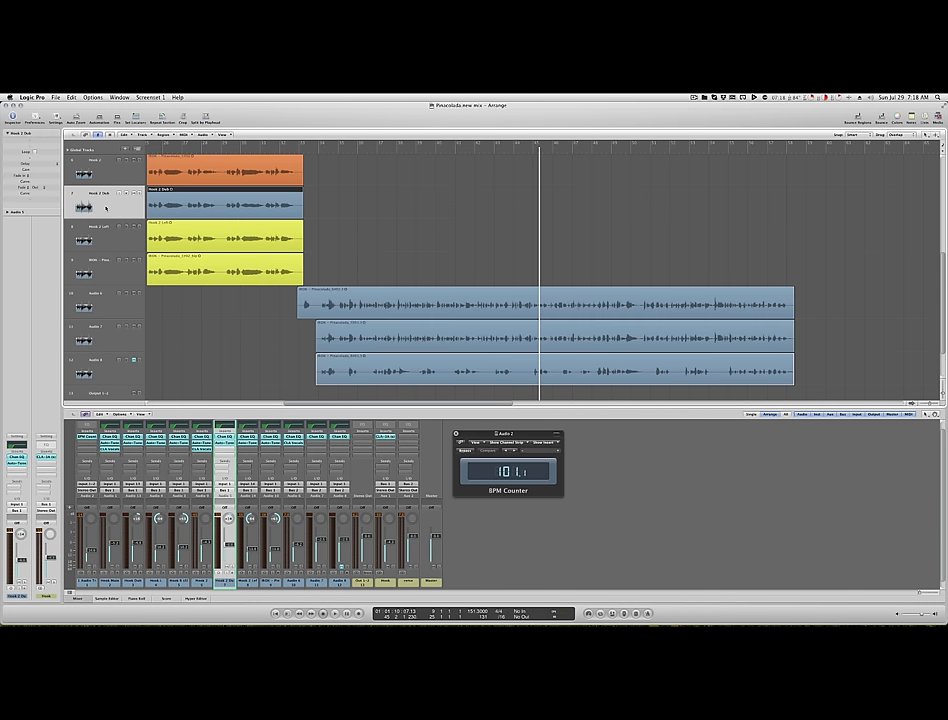
left_click(106, 342)
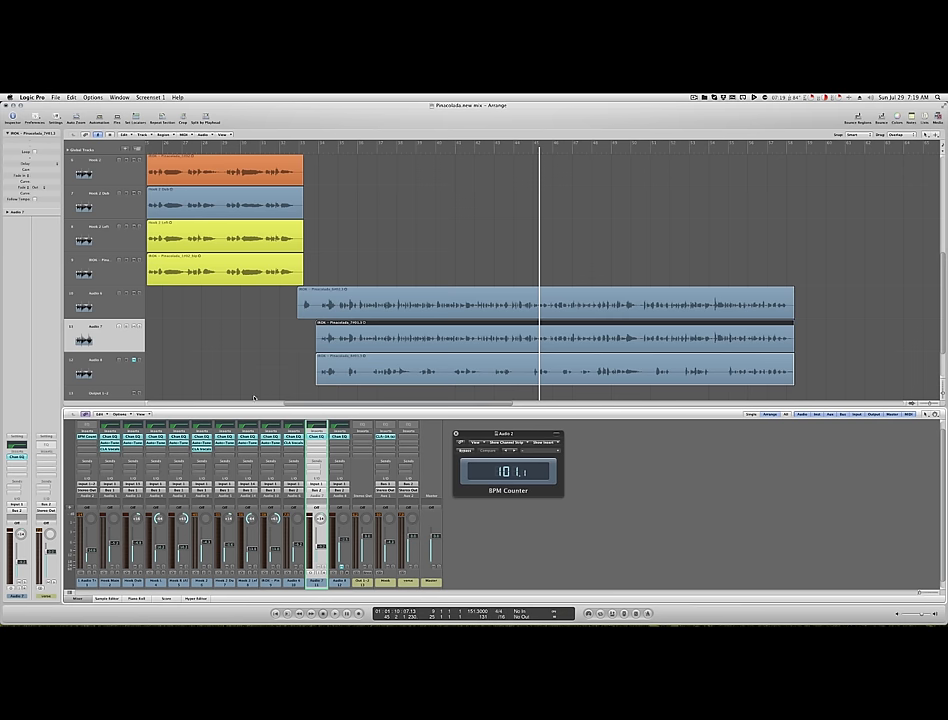
left_click(120, 370)
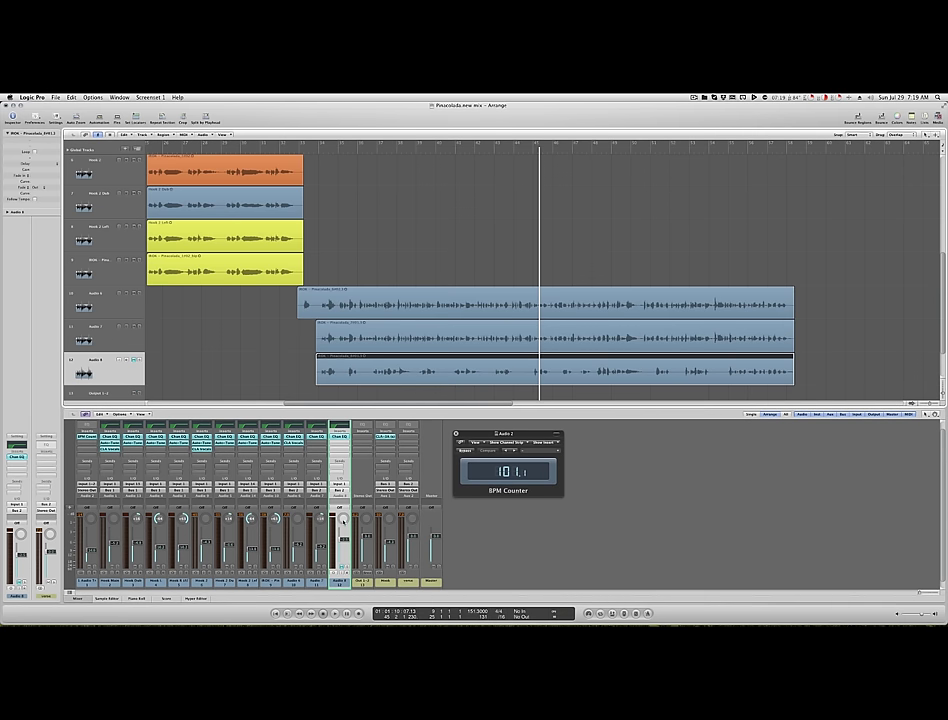
left_click_drag(343, 521, 343, 538)
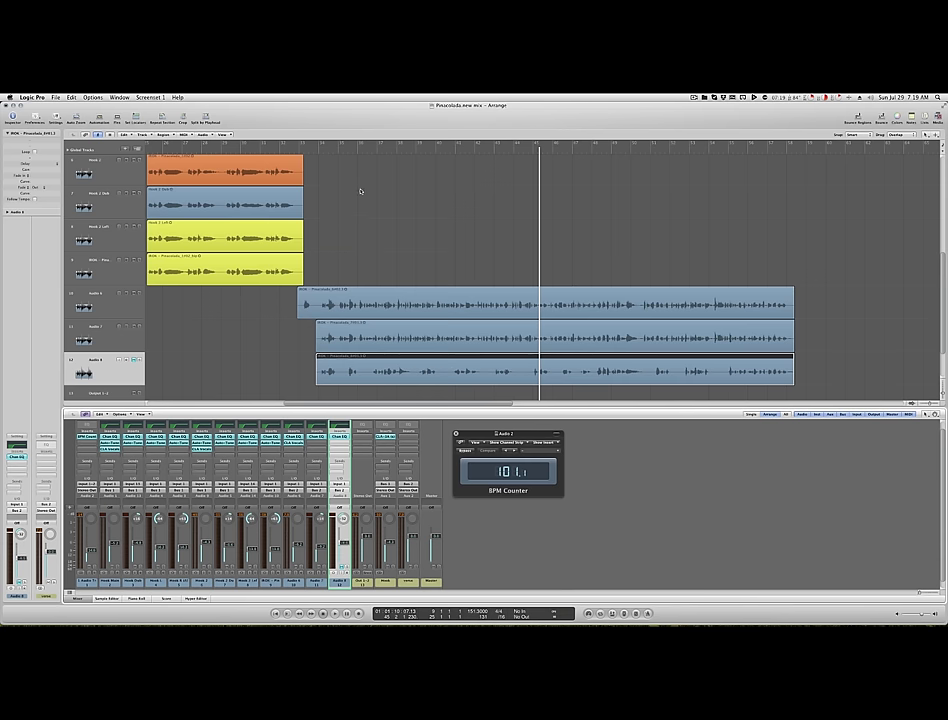
Play the verse section and examine the vocal region on Audio 7 against the takes on the neighbouring tracks
left_click(297, 150)
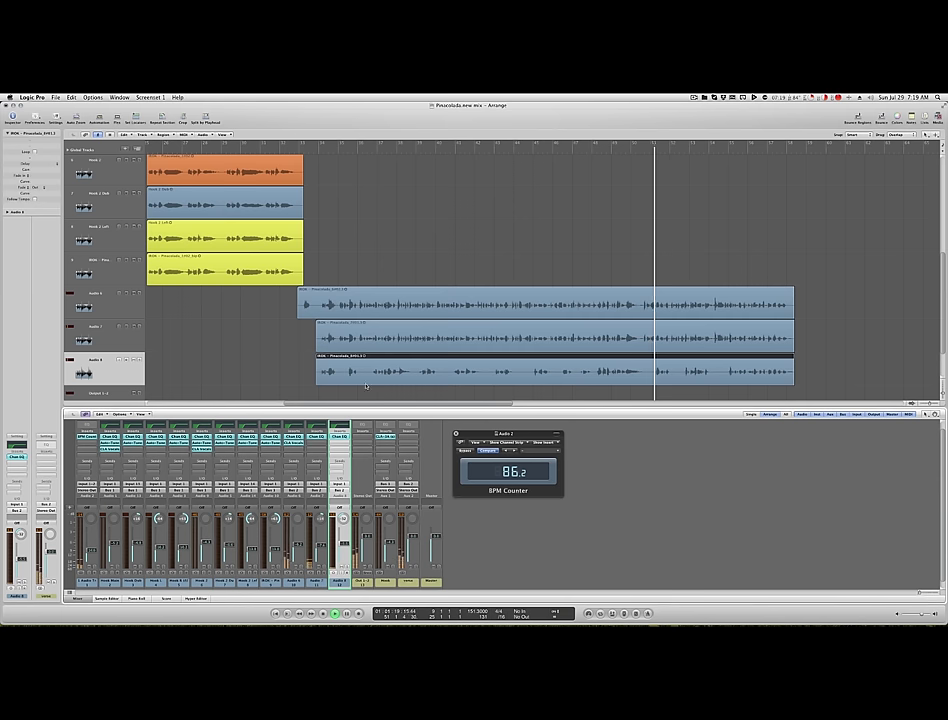
left_click(366, 333)
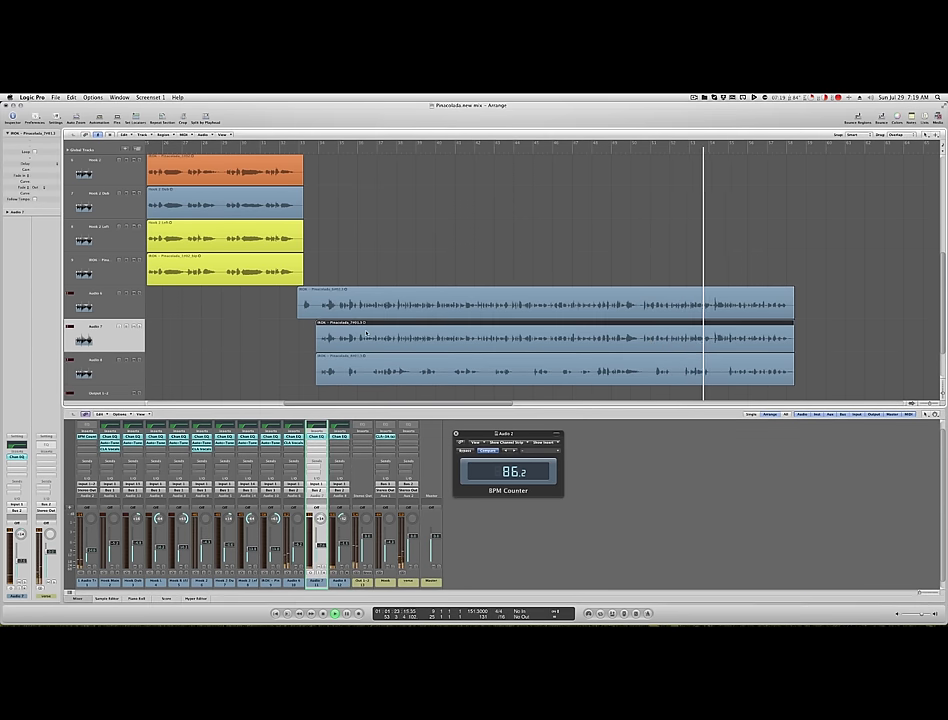
key("z")
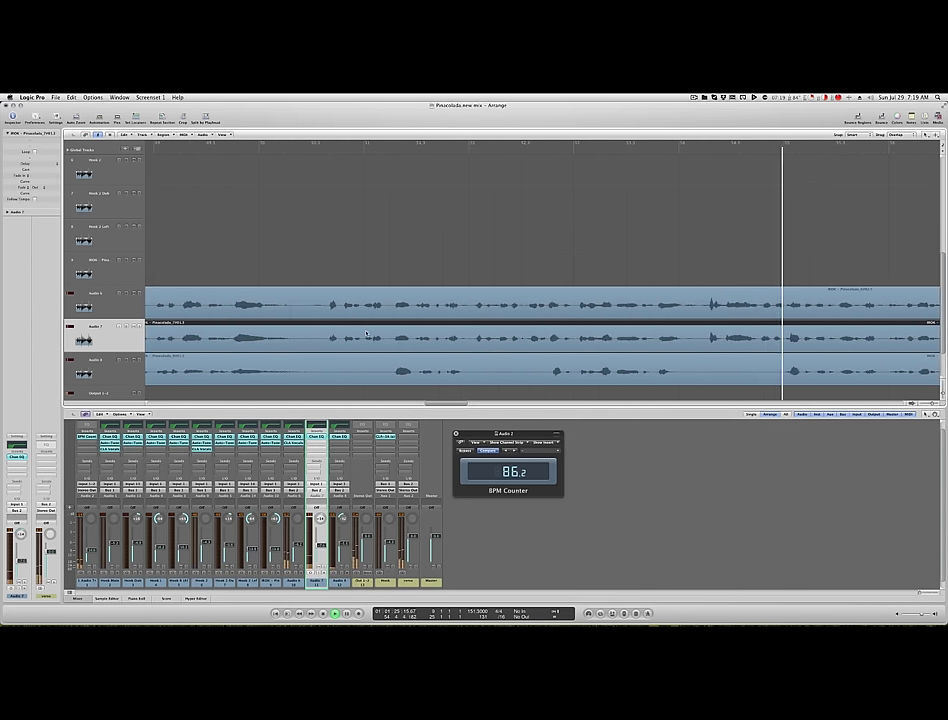
key("ctrl+Down")
key("ctrl+Down")
key("ctrl+Left")
key("ctrl+Left")
key("ctrl+Left")
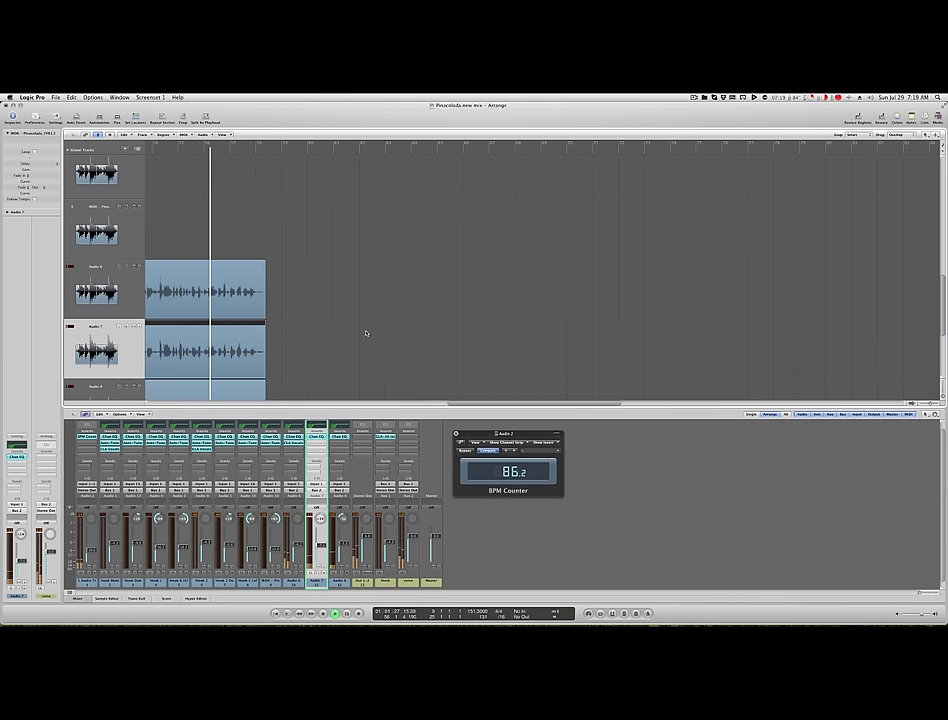
key("z")
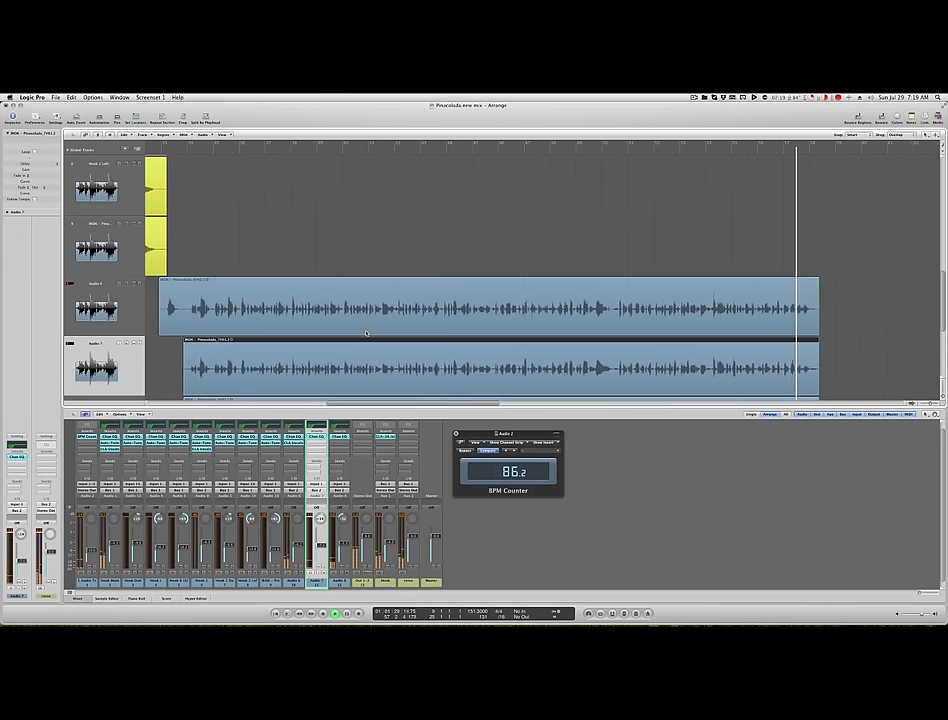
scroll(366, 333, "left", 3)
scroll(366, 333, "down", 2)
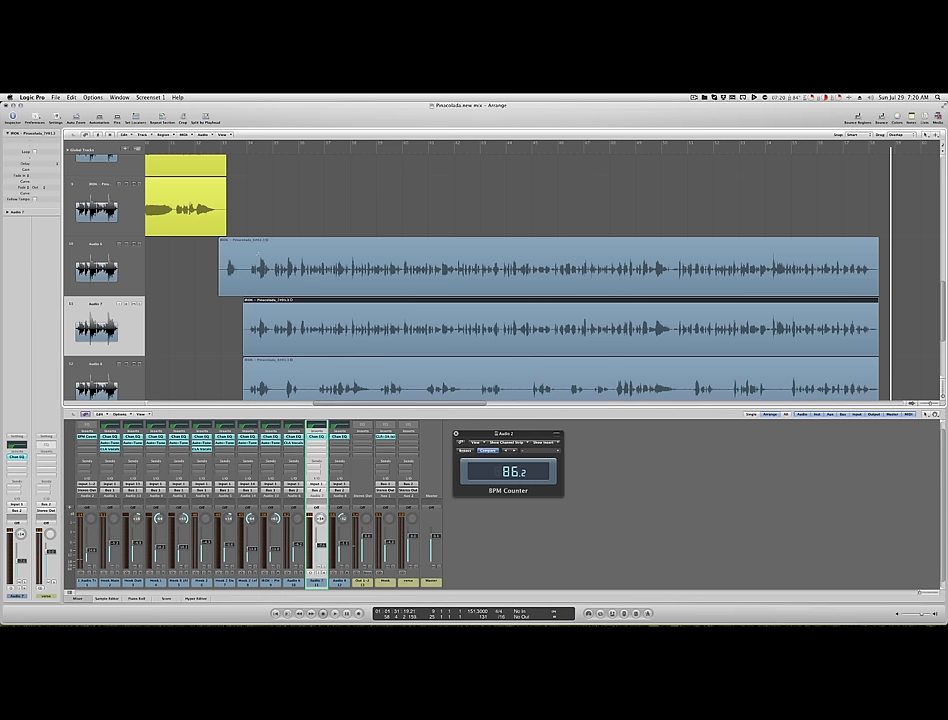
Split the Audio 6 vocal region at the start of the Audio 7 region and rename its track Main Verse
left_click(242, 263, "shift")
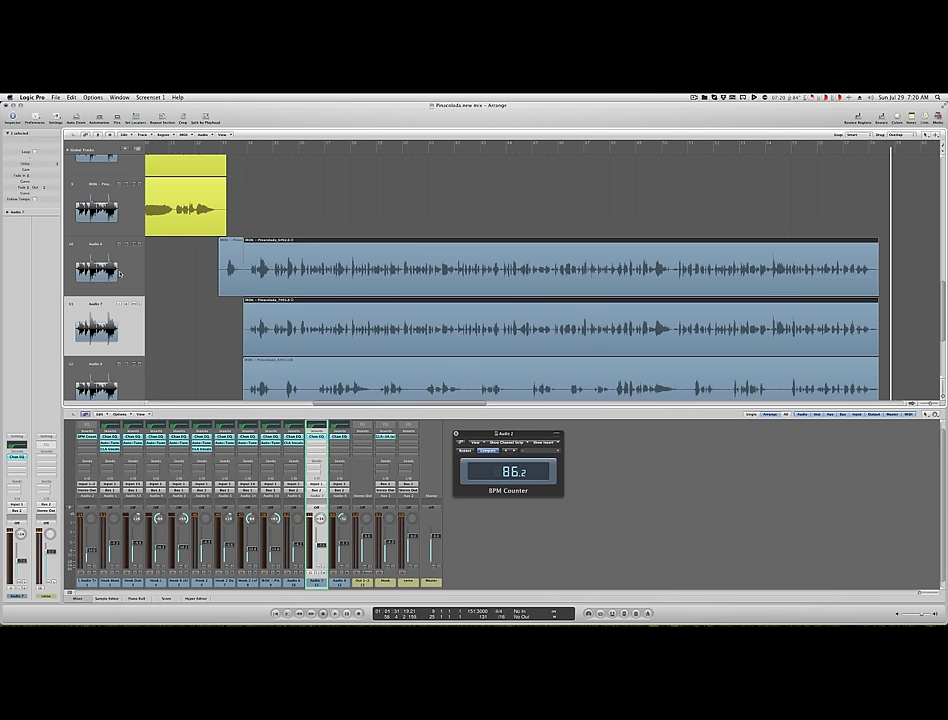
left_click(210, 329)
left_click(285, 336)
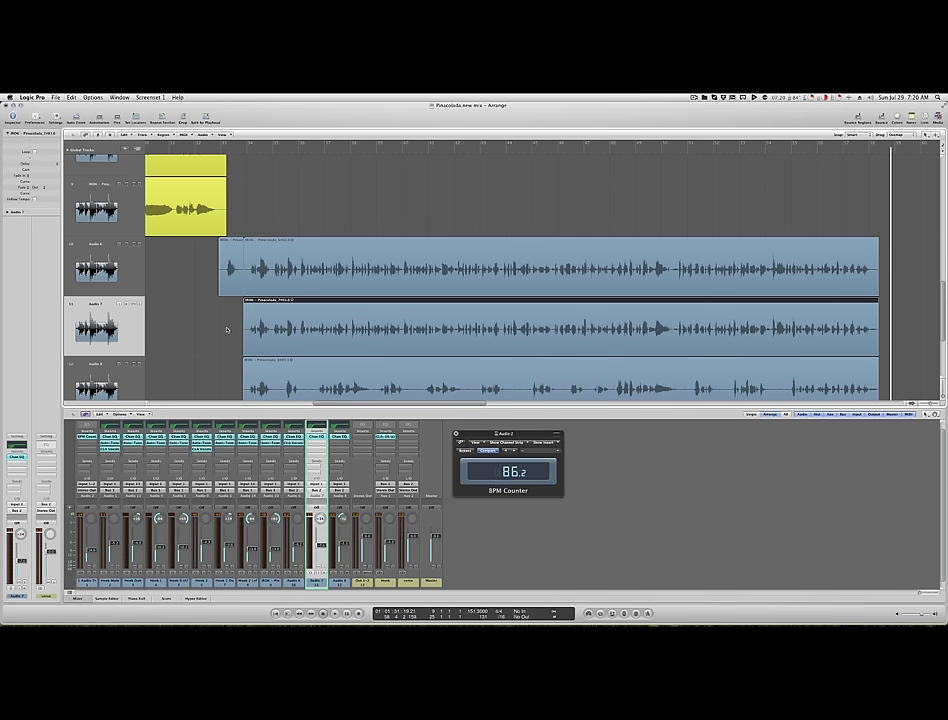
left_click(110, 264)
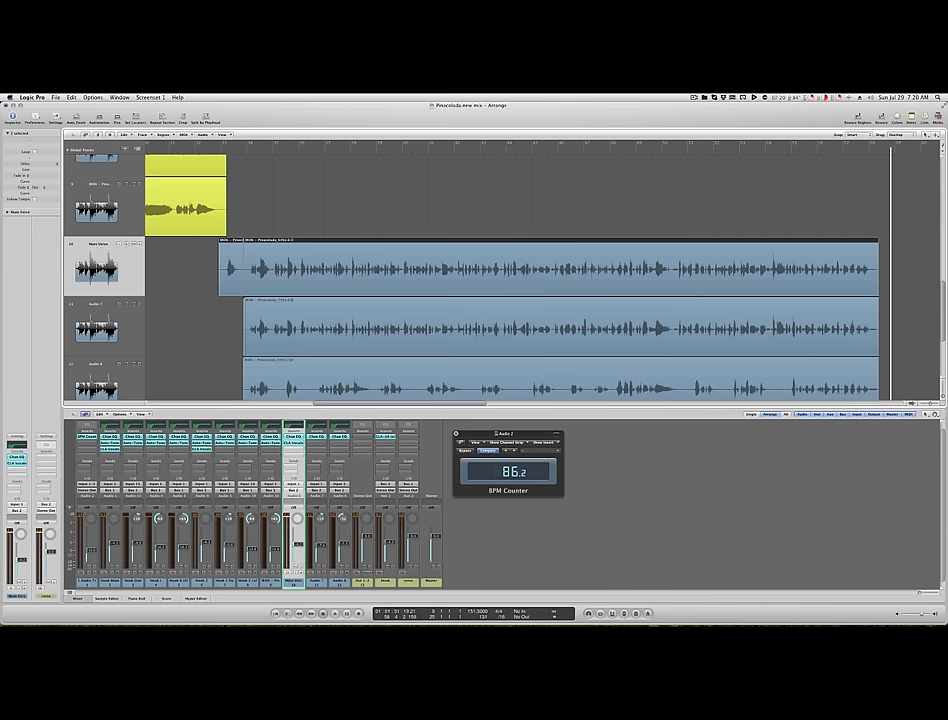
Insert VocALign Pro on the Audio 7 track with Audio 6 as its side chain
left_click(78, 317)
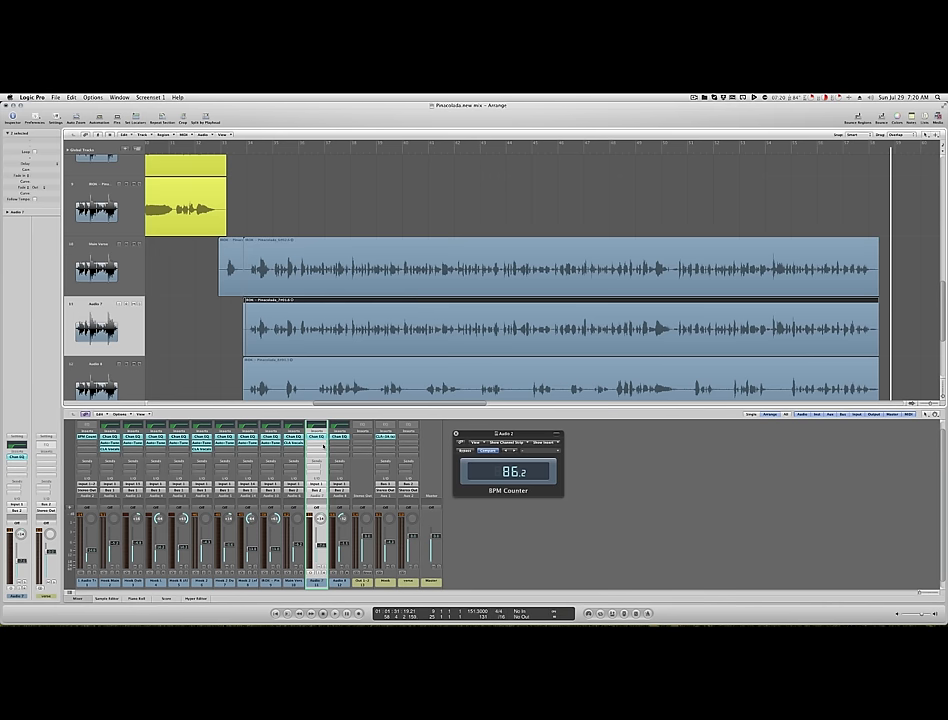
left_click(323, 446)
left_click(395, 558)
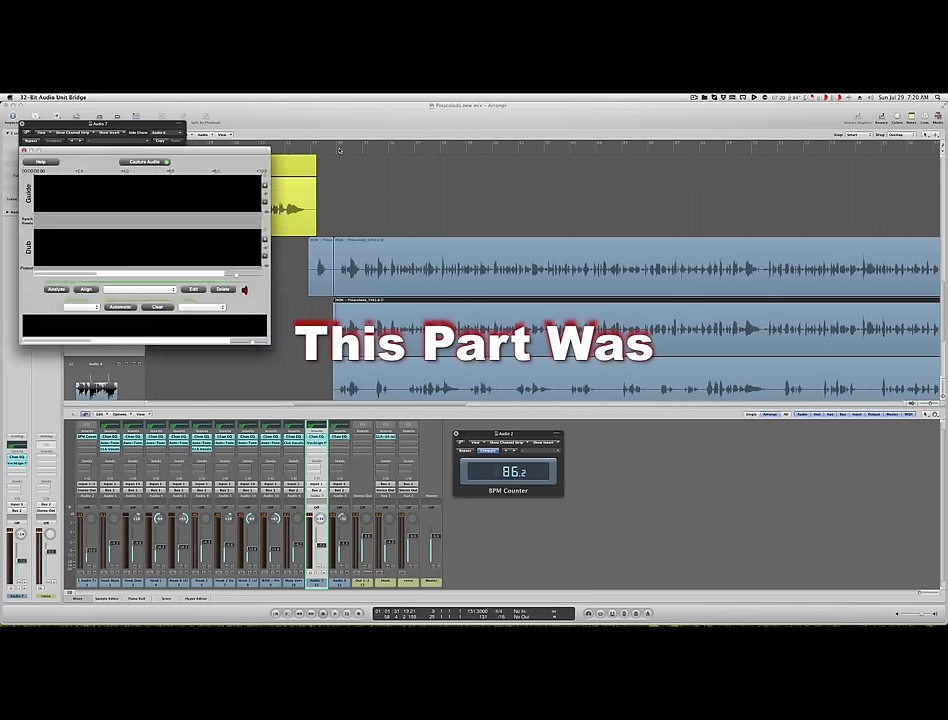
Play the verse to capture the guide and dub audio in VocALign, and align the dub with Normal Flexibility
double_click(339, 150)
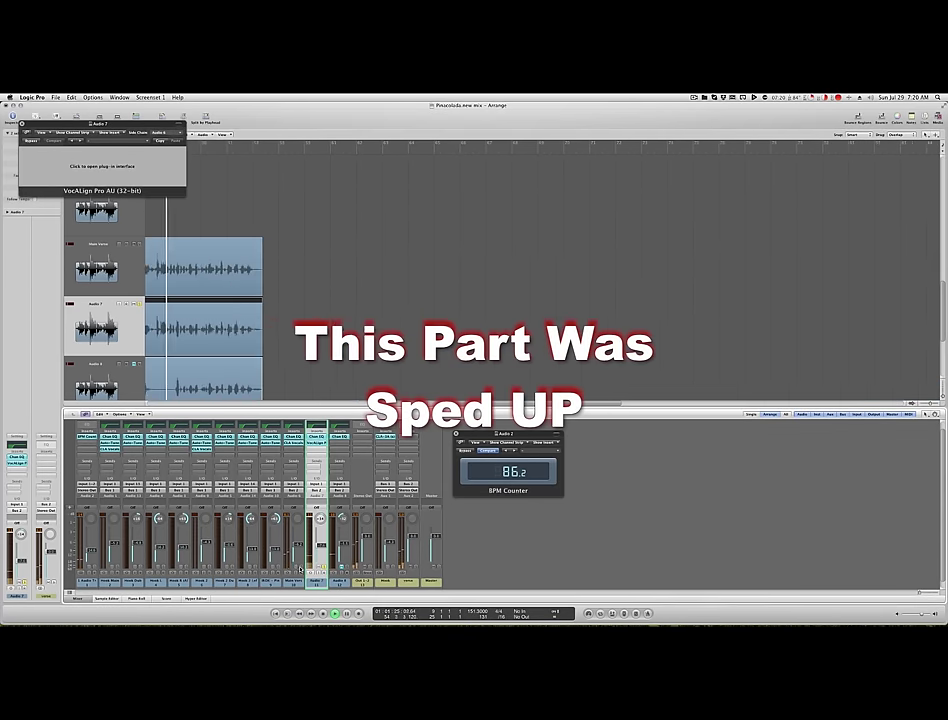
left_click(137, 168)
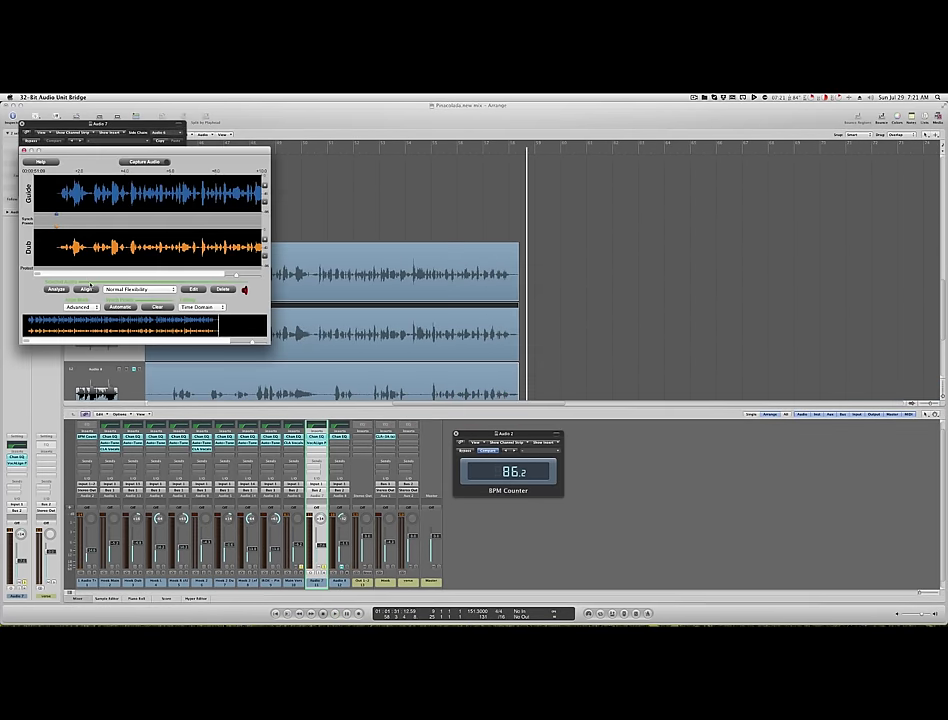
left_click(88, 289)
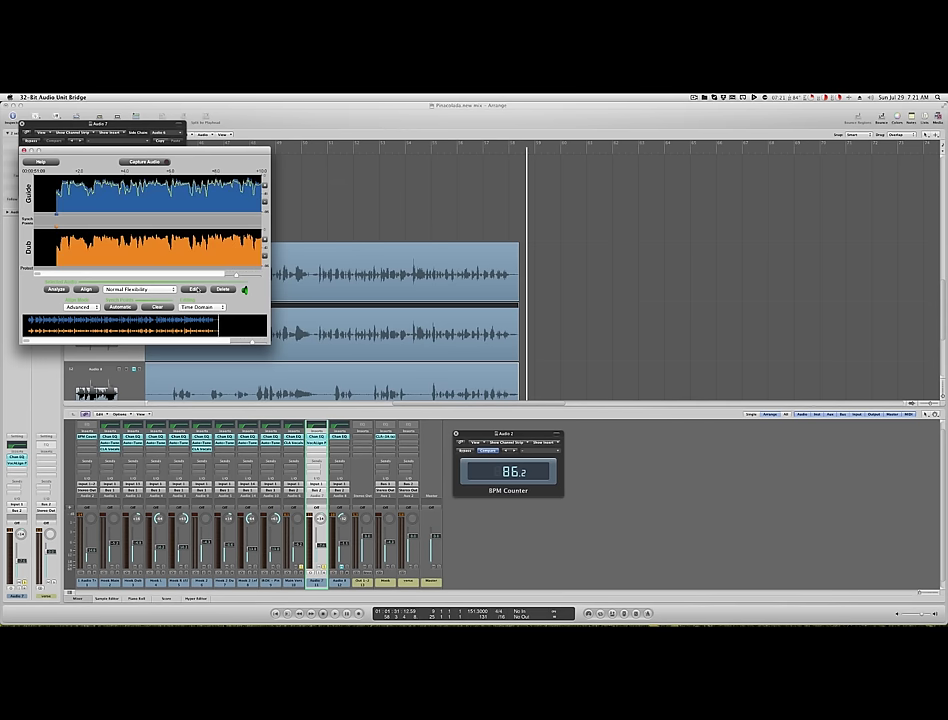
left_click(23, 125)
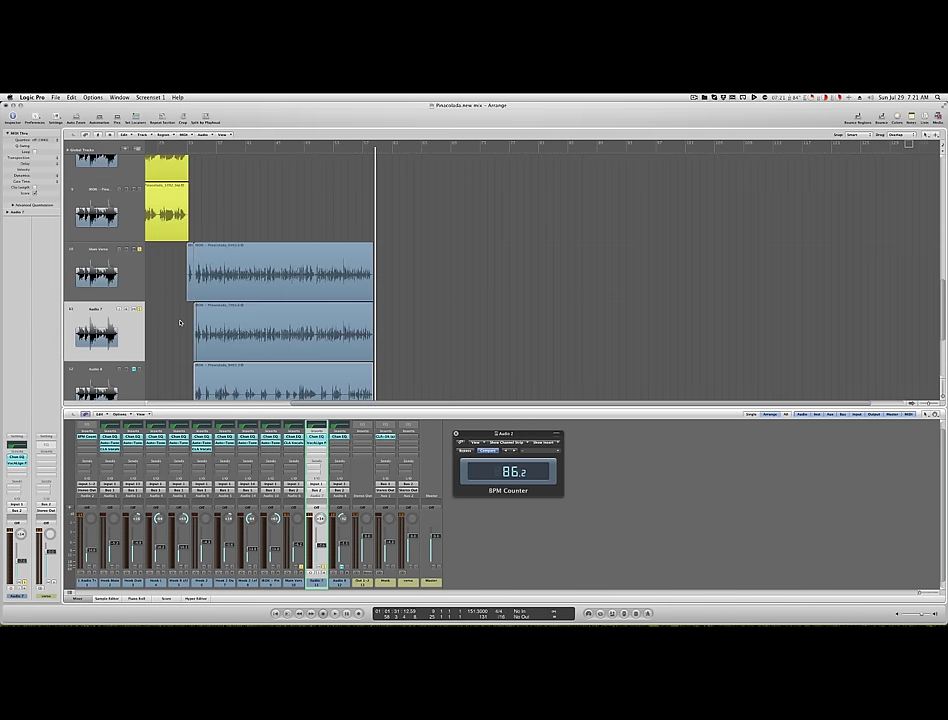
Bounce the aligned Audio 7 region in place to a new track and delete the original region and its track
right_click(231, 326)
left_click(239, 339)
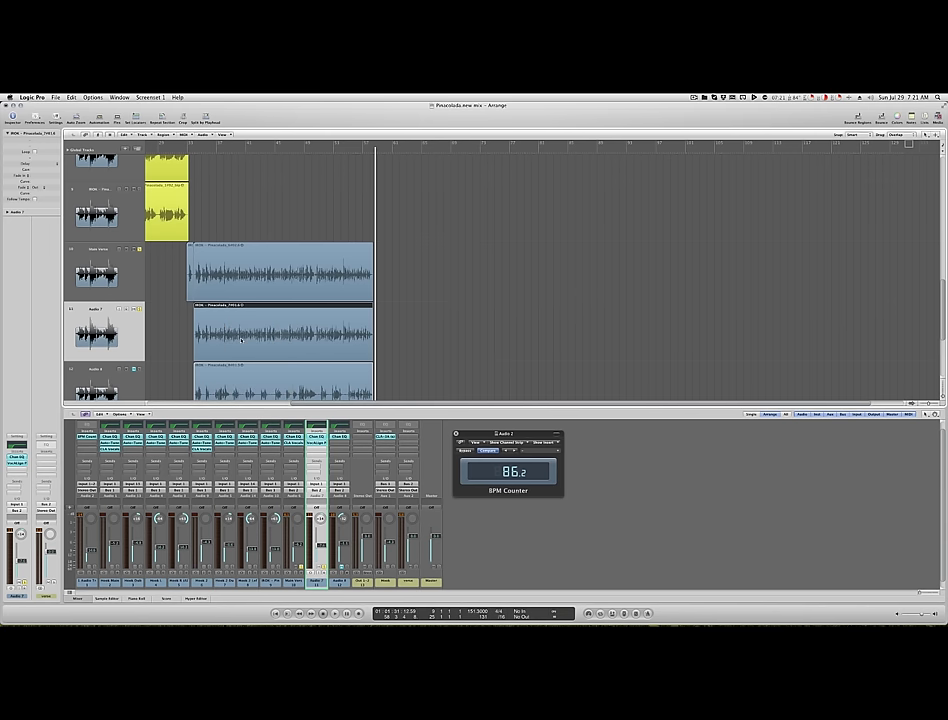
key("Return")
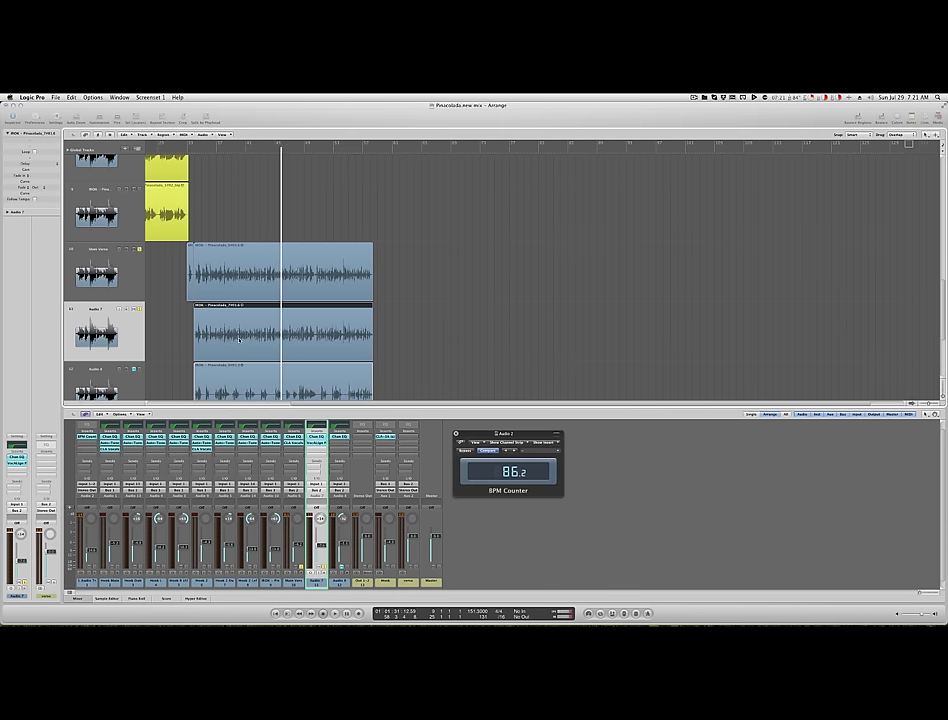
key("BackSpace")
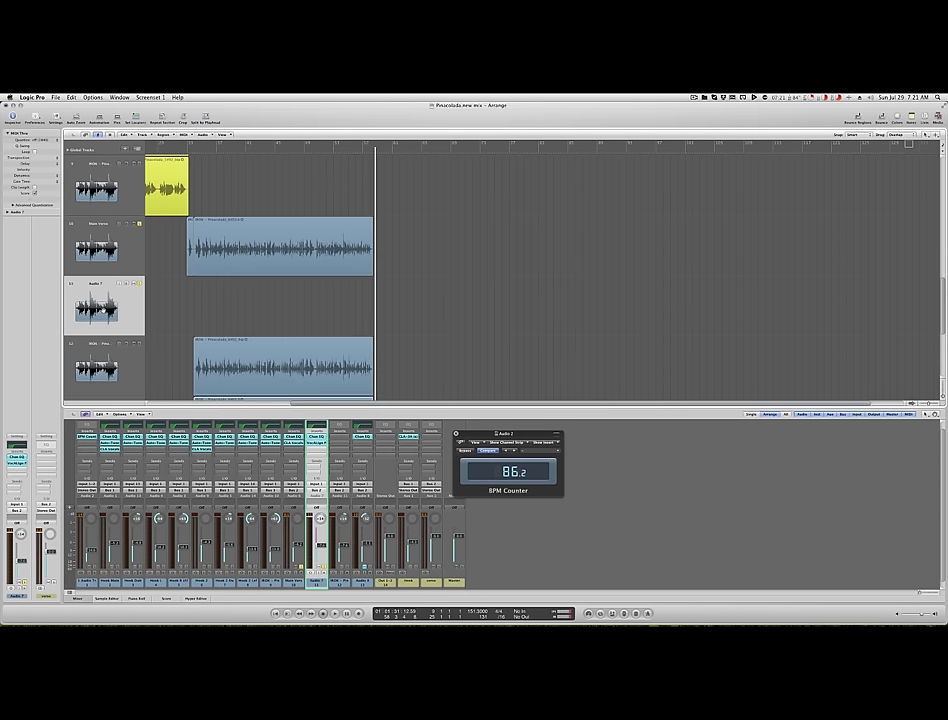
key("super+BackSpace")
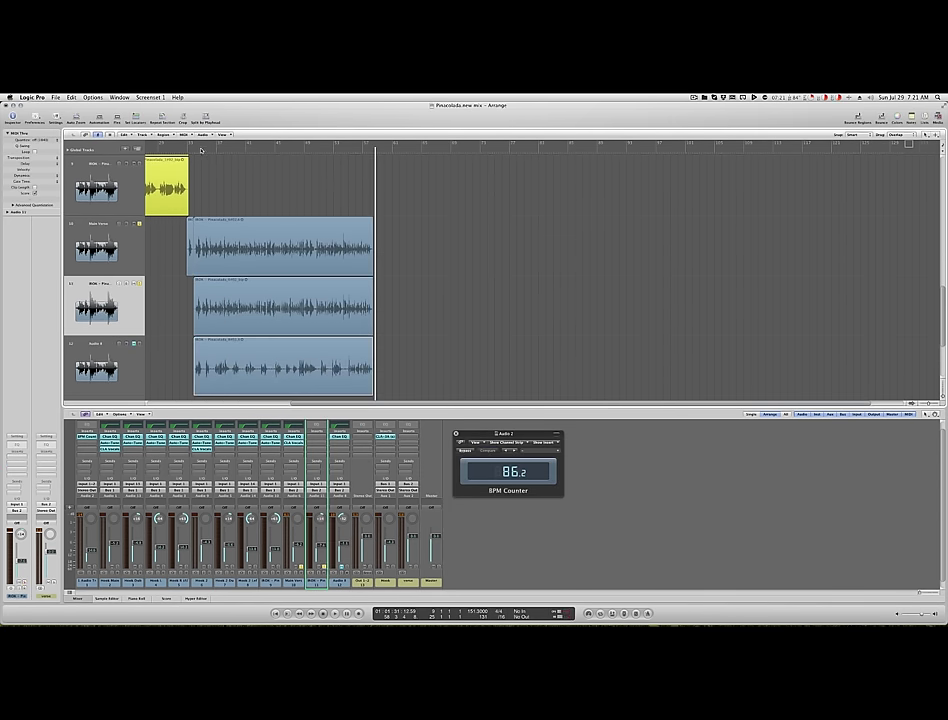
Play the verse from its start and add a Channel EQ to the bounced vocal track
left_click(198, 150)
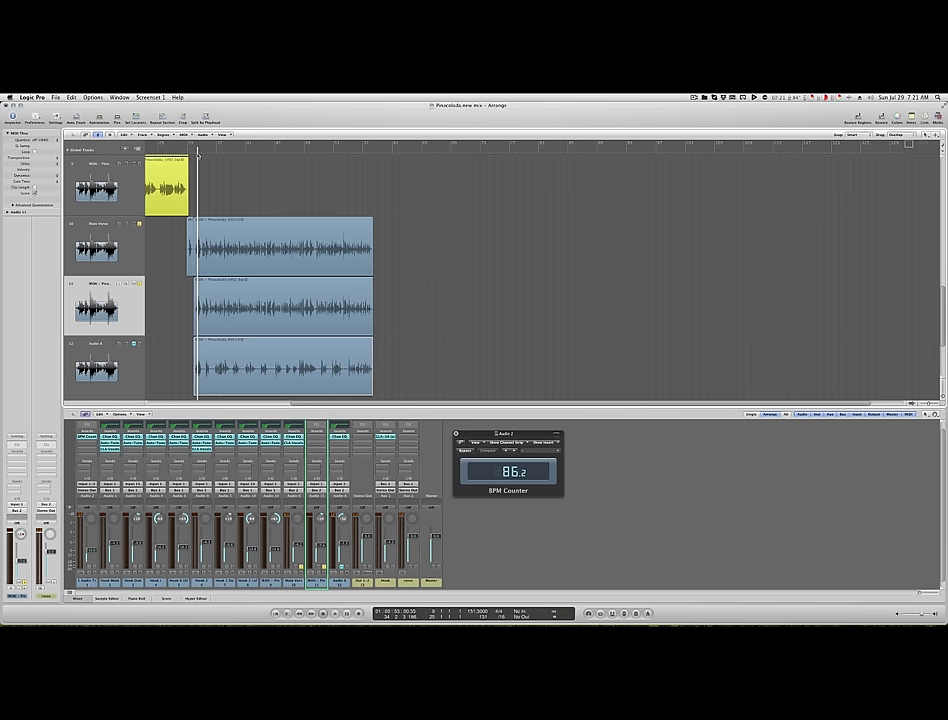
key("space")
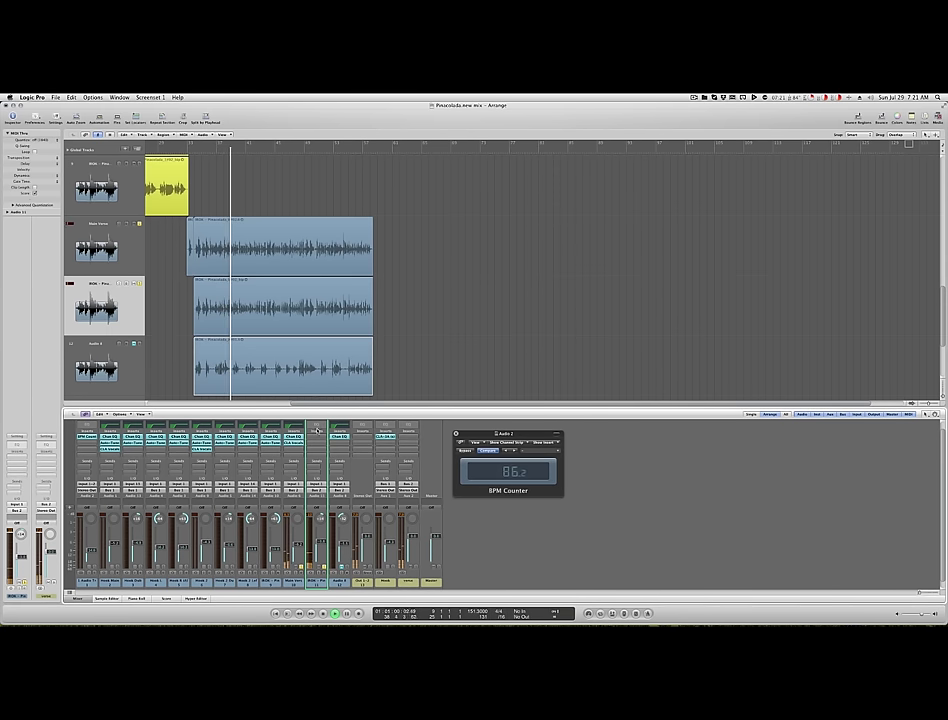
double_click(316, 426)
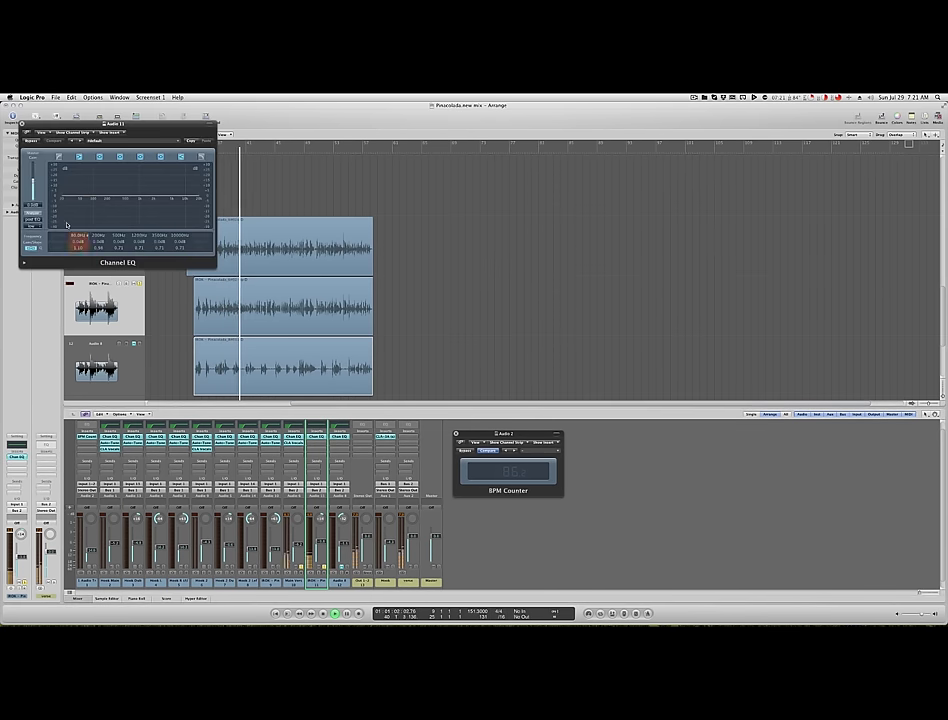
left_click(22, 124)
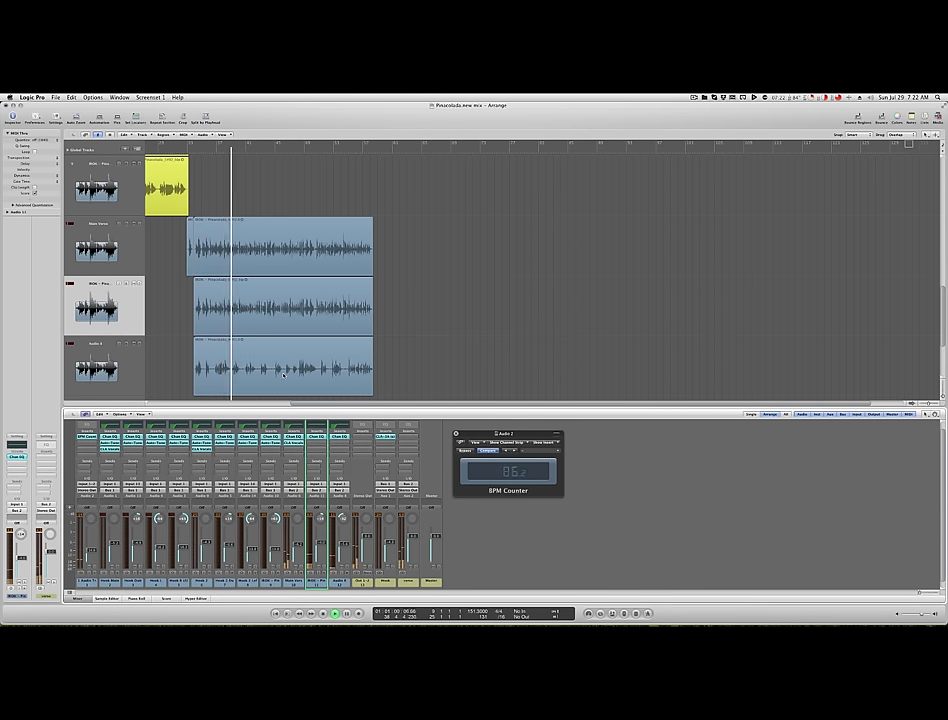
Lower the Delay fader slightly in the CLA Vocals plug-in on the Main Verse track
key("ctrl+Right")
key("ctrl+Right")
key("ctrl+Right")
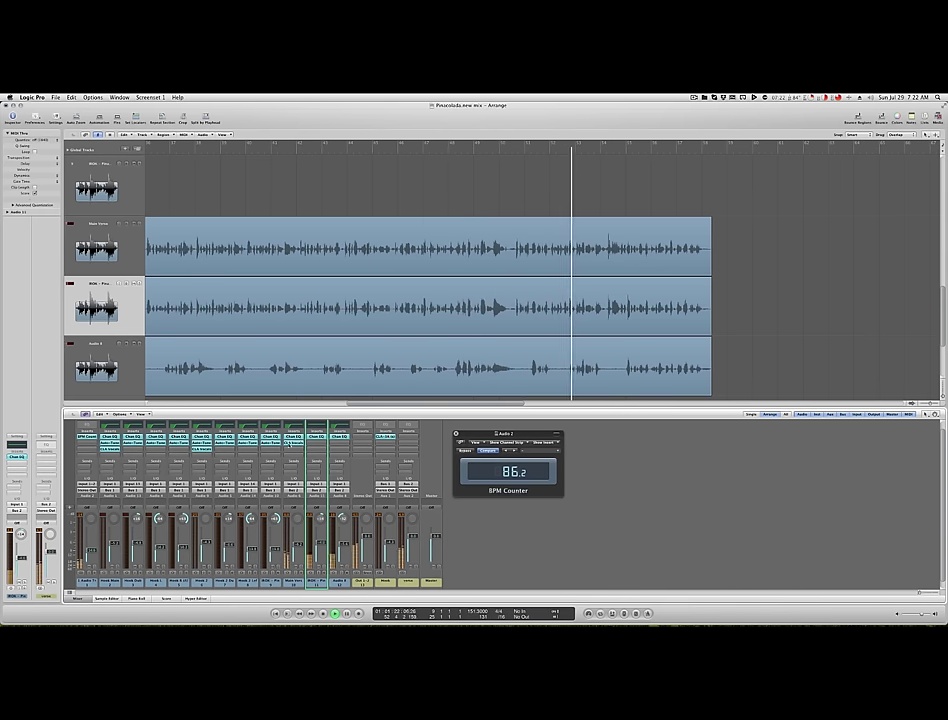
double_click(293, 443)
left_click_drag(192, 264, 191, 276)
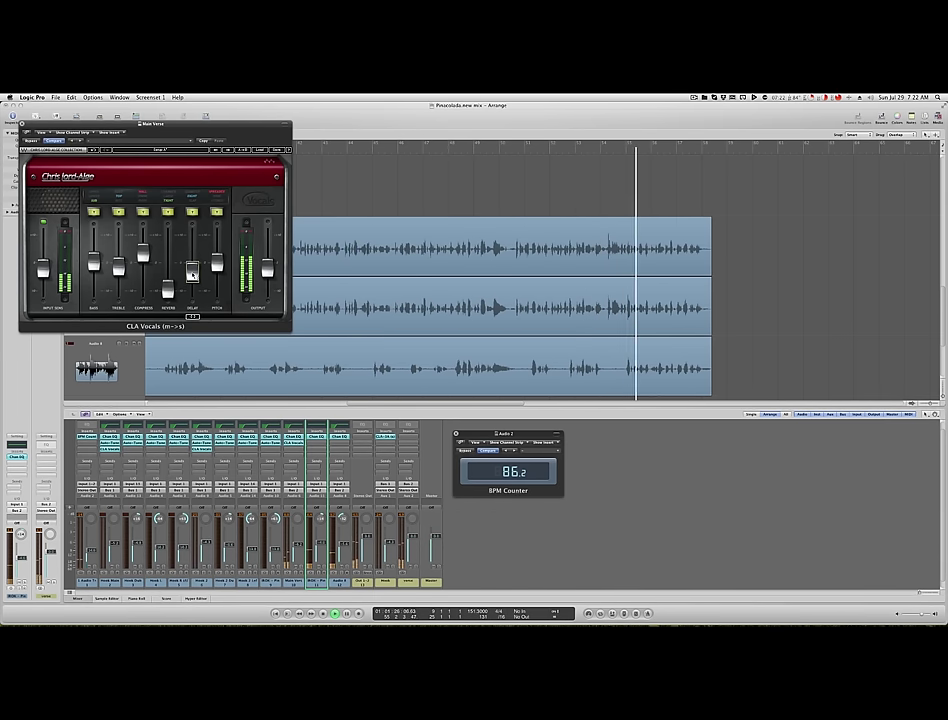
left_click(23, 124)
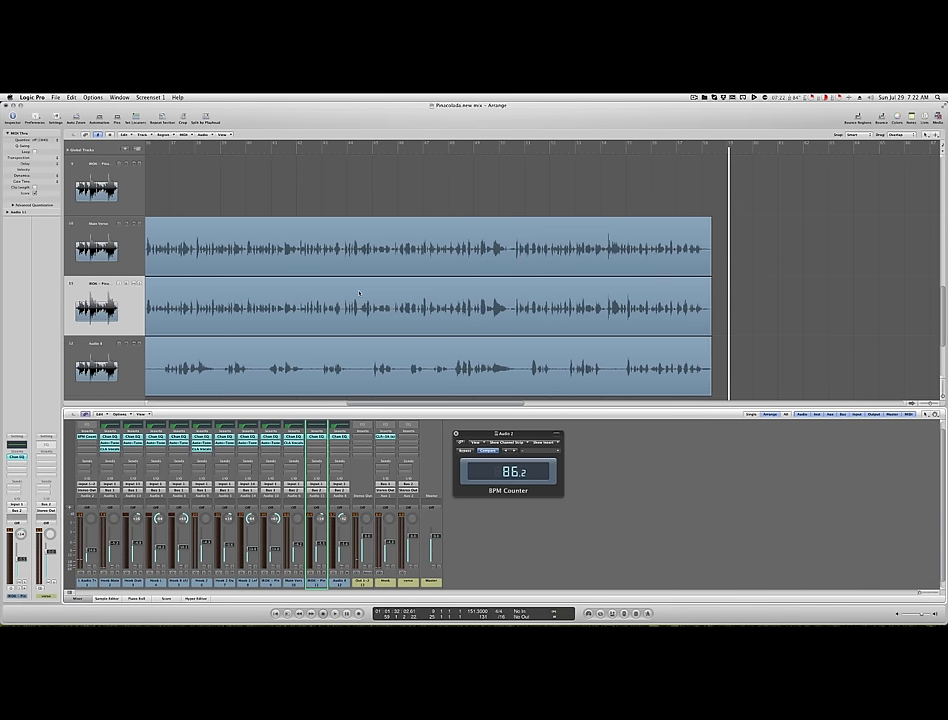
Insert a mono Waves RCompressor after the EQ on the bounced verse vocal track and load its Vocal preset
key("ctrl+Left")
key("ctrl+Left")
key("ctrl+Left")
key("ctrl+Left")
key("super+Up")
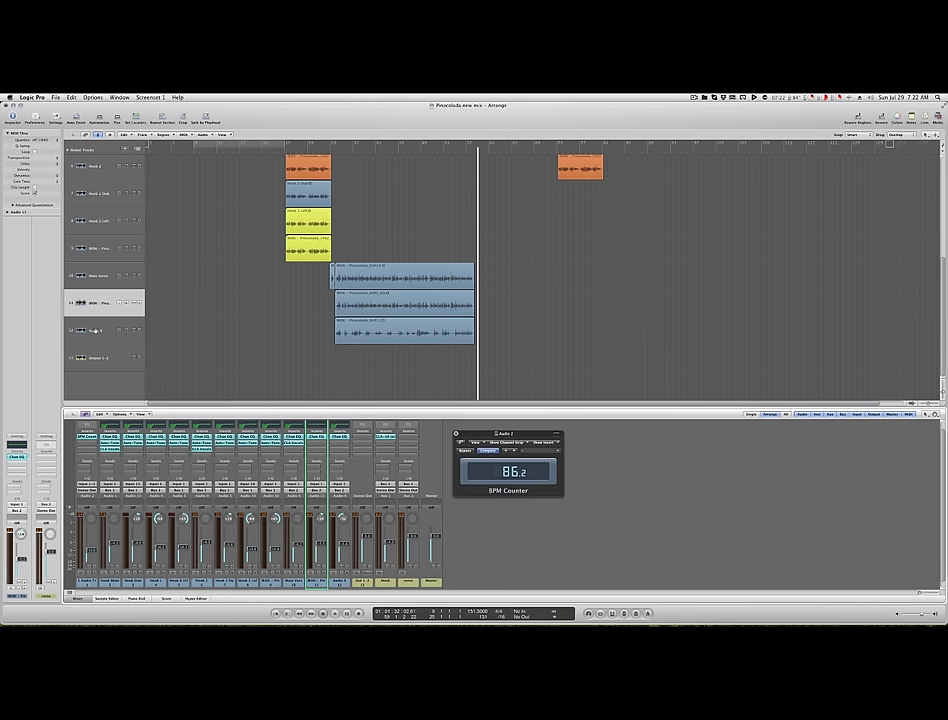
left_click(93, 330)
left_click(93, 297)
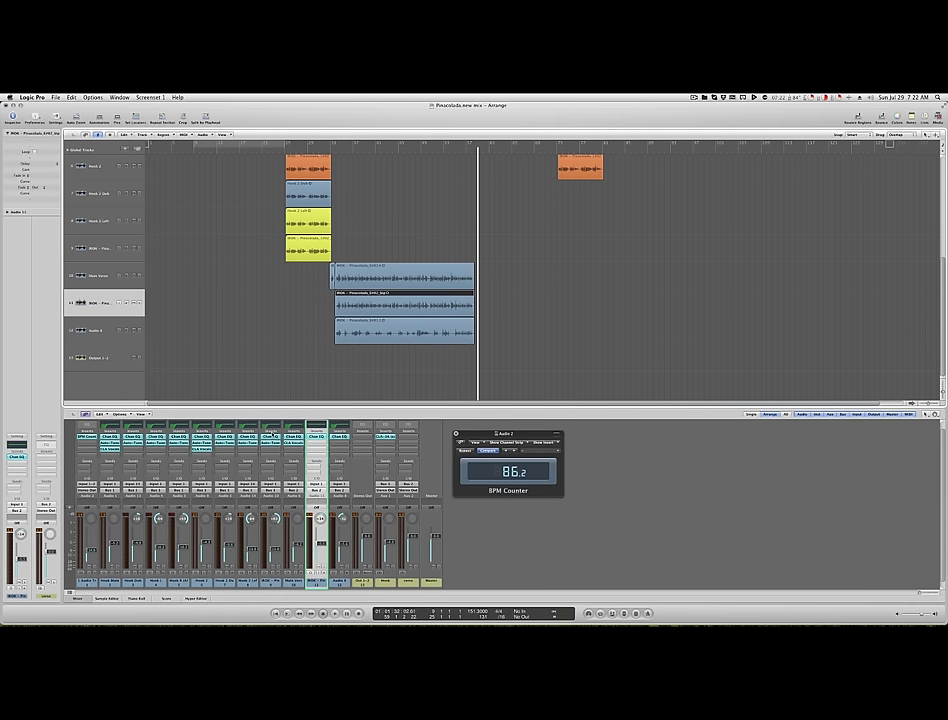
left_click(316, 436)
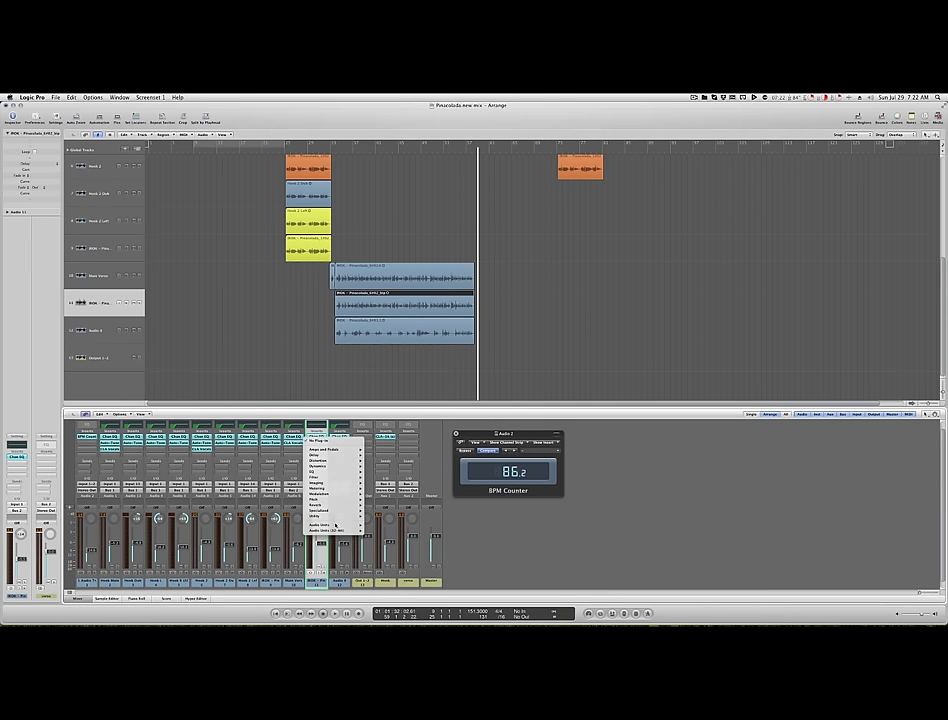
mouse_move(336, 525)
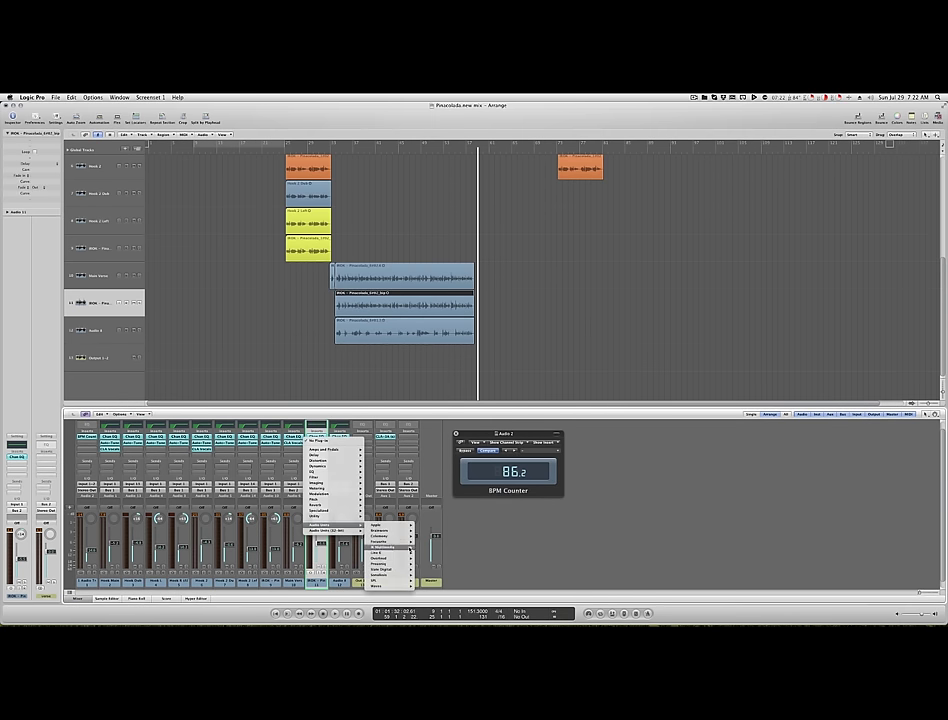
mouse_move(405, 586)
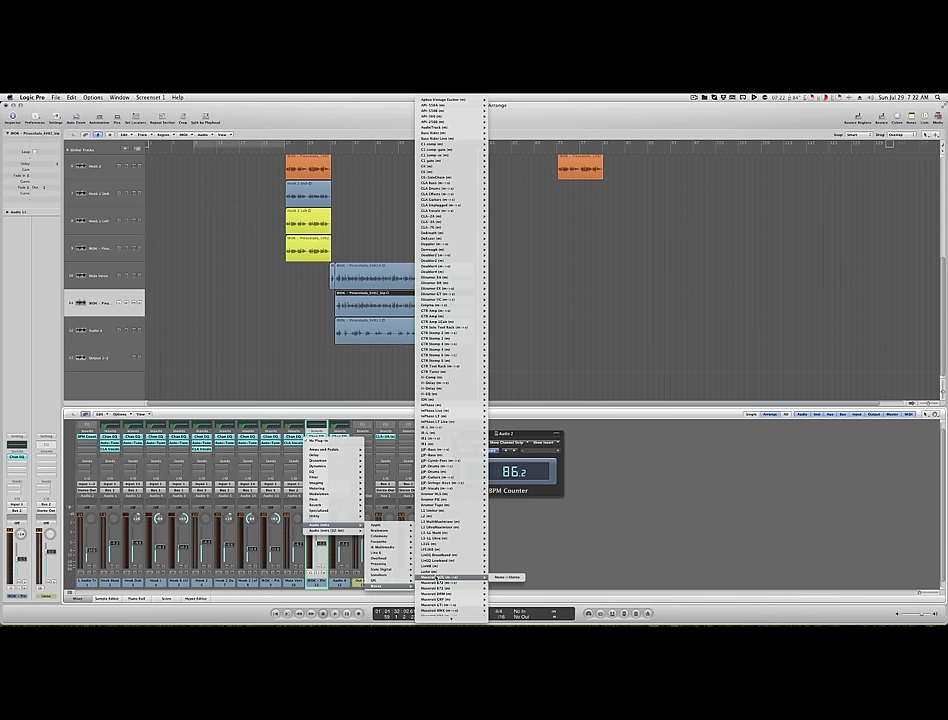
scroll(440, 578, "down", 10)
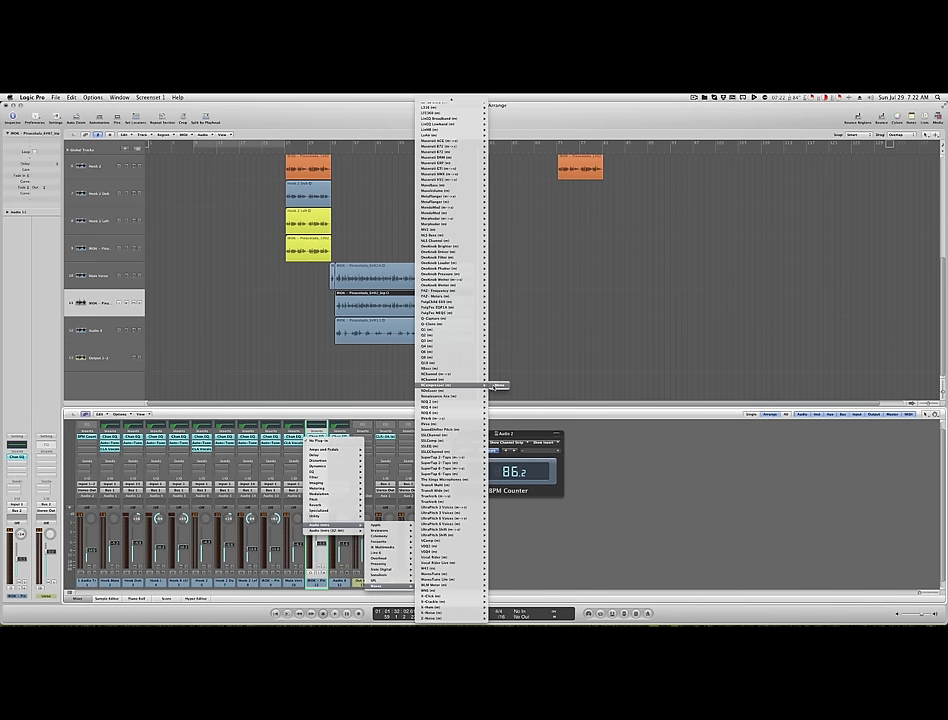
left_click(494, 386)
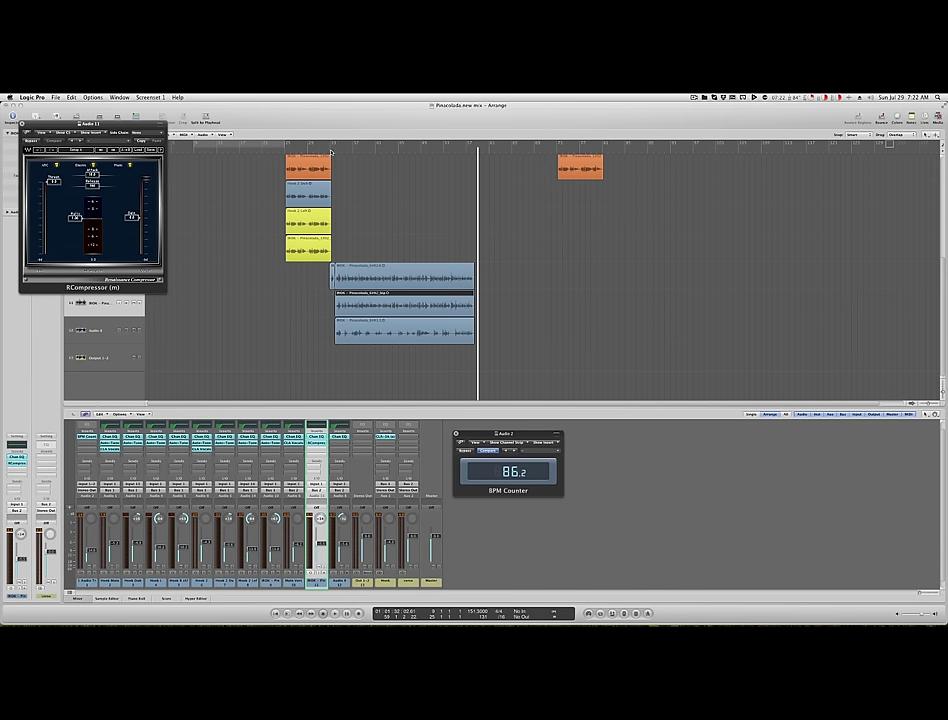
left_click(137, 150)
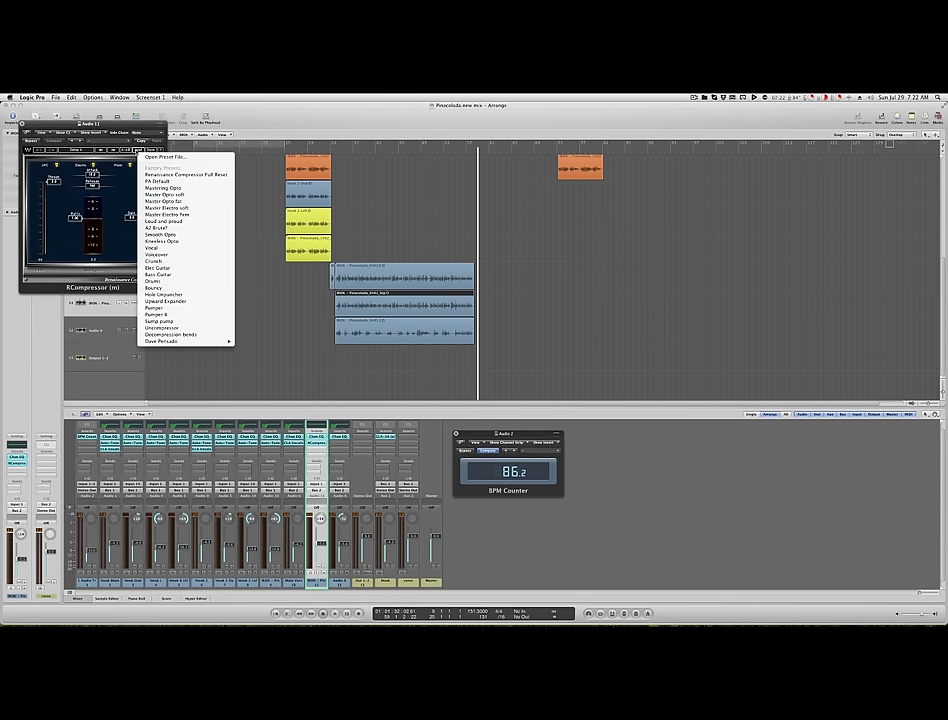
left_click(152, 248)
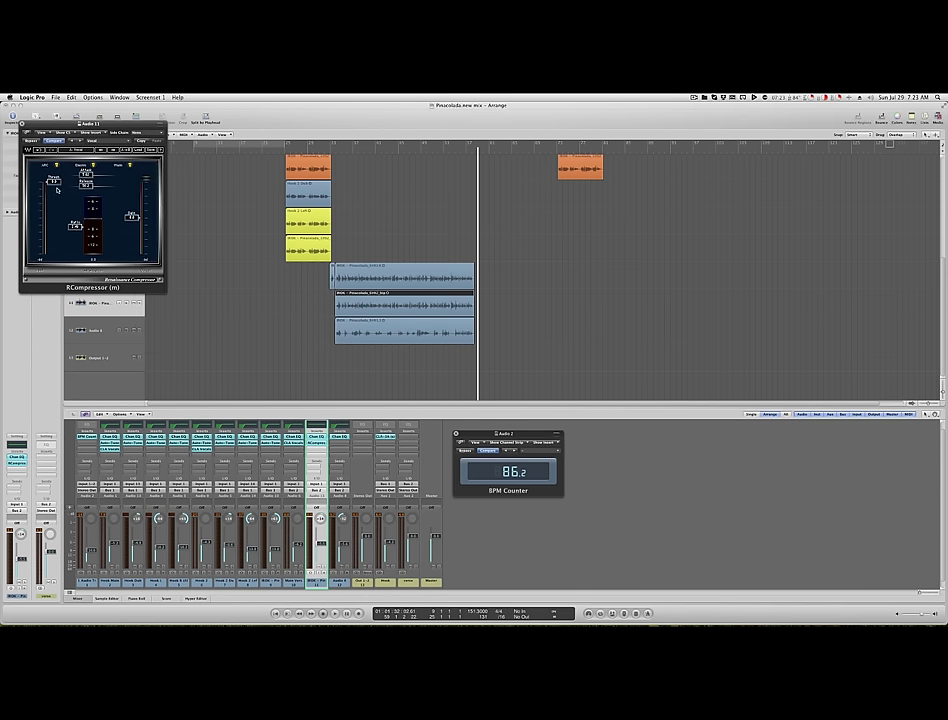
Lower the bounced verse vocal's RCompressor threshold while the verse plays, and copy the compressor to the insert after Audio 8's EQ
left_click(333, 150)
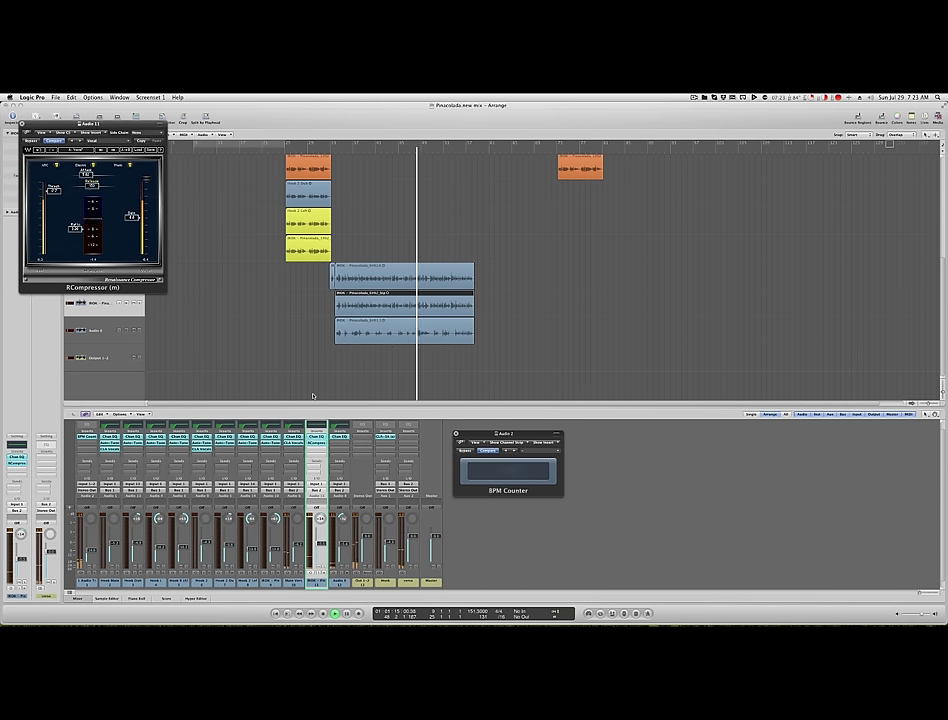
left_click(340, 443)
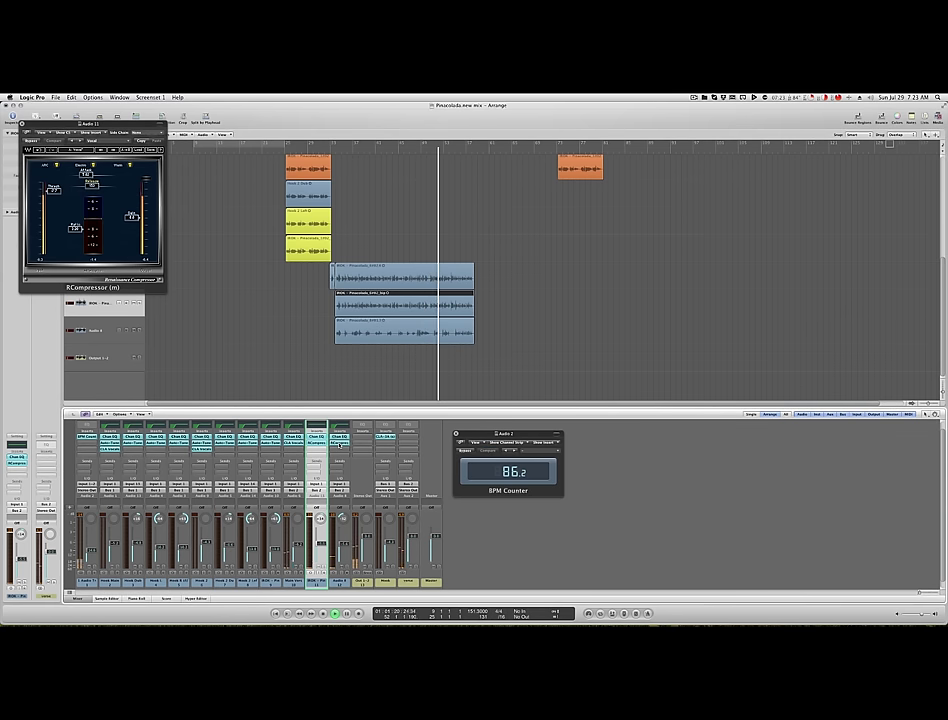
left_click(340, 443)
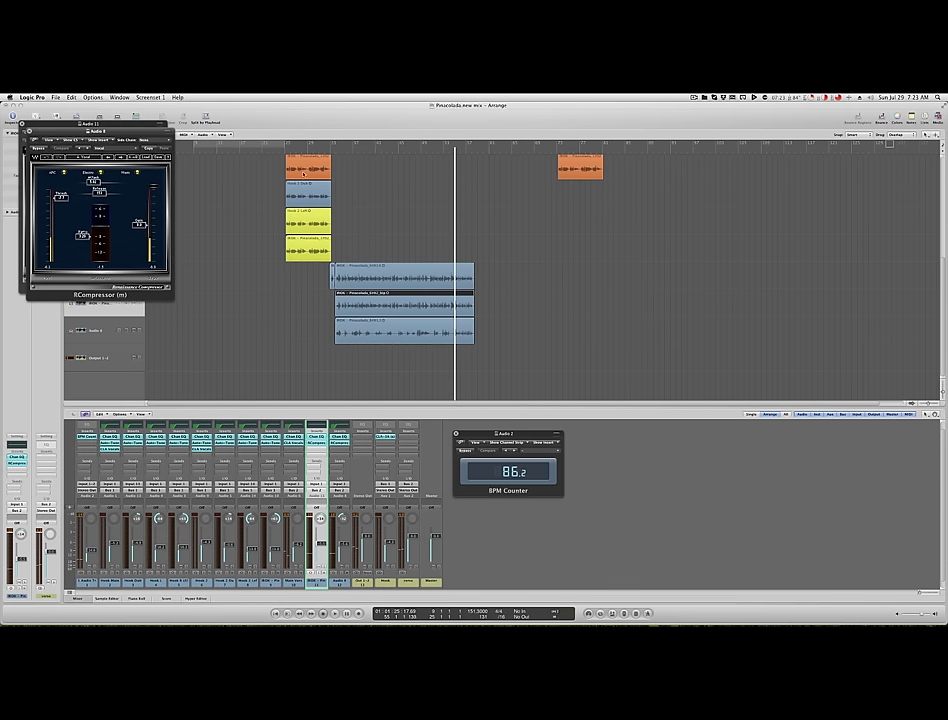
Play the verse from its start to check the compression on the bounced vocal and Audio 8
left_click(333, 149)
key("space")
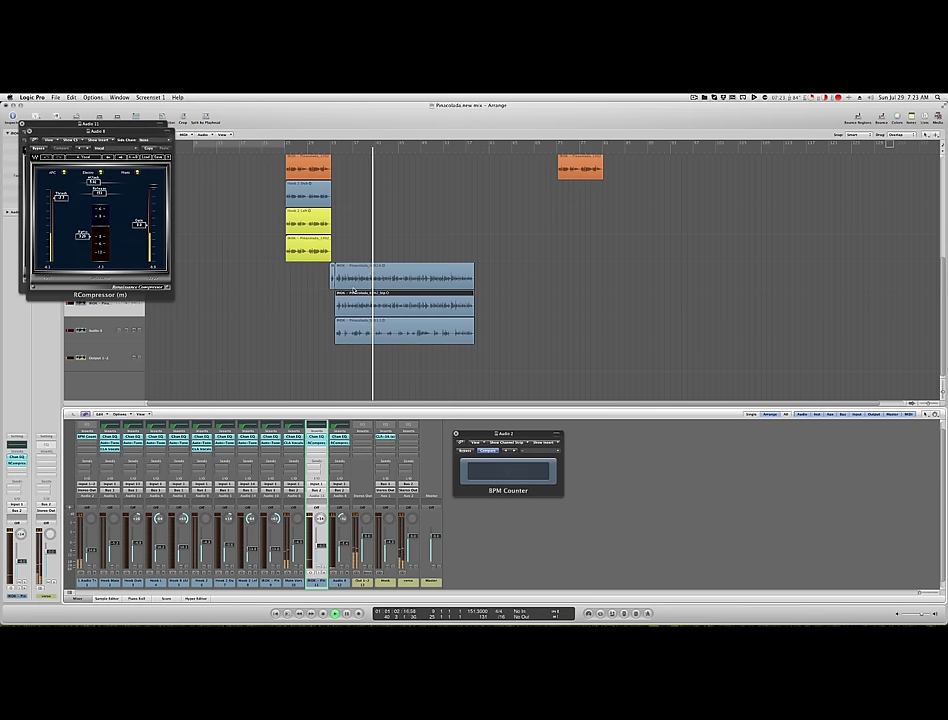
key("ctrl+Right")
key("ctrl+Right")
key("ctrl+Right")
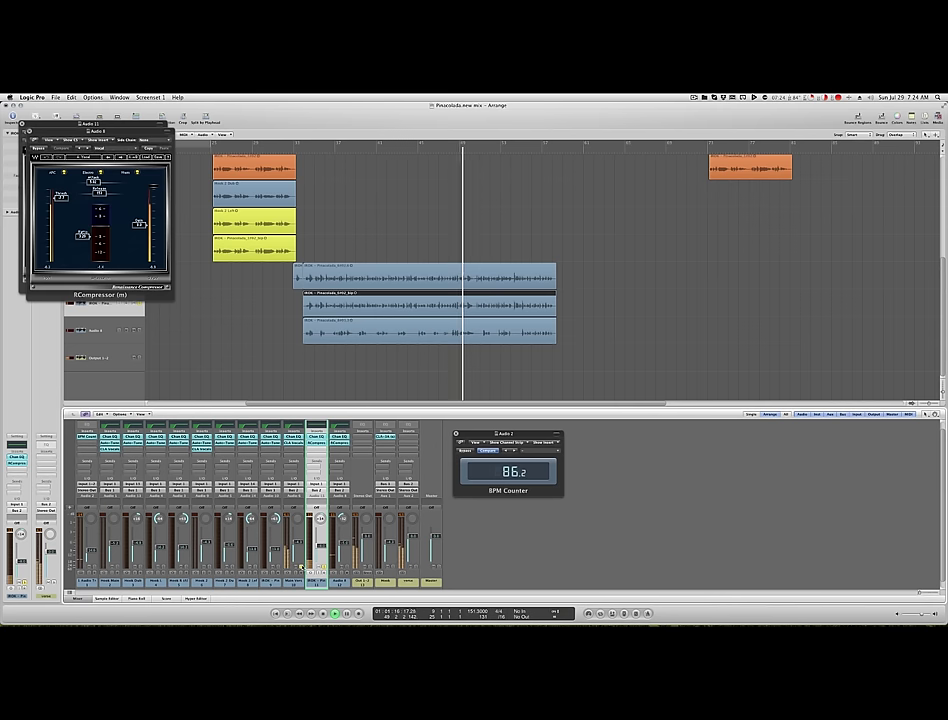
Copy the Hook bus's CLA-3A to the verse bus and adjust its Peak Reduction slightly while the verse plays
left_click(326, 149)
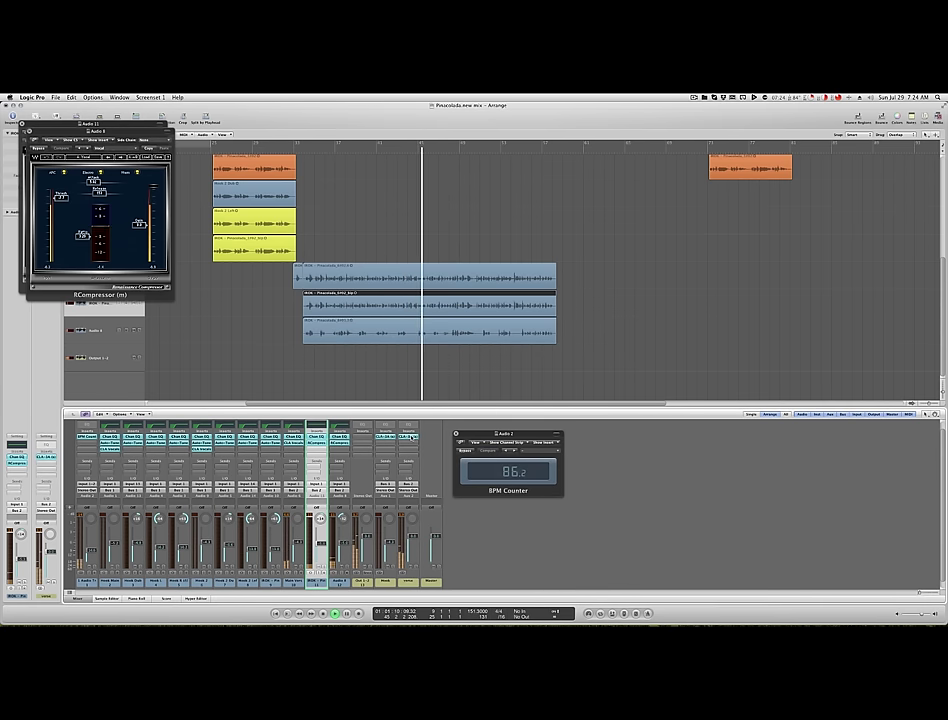
left_click(410, 437)
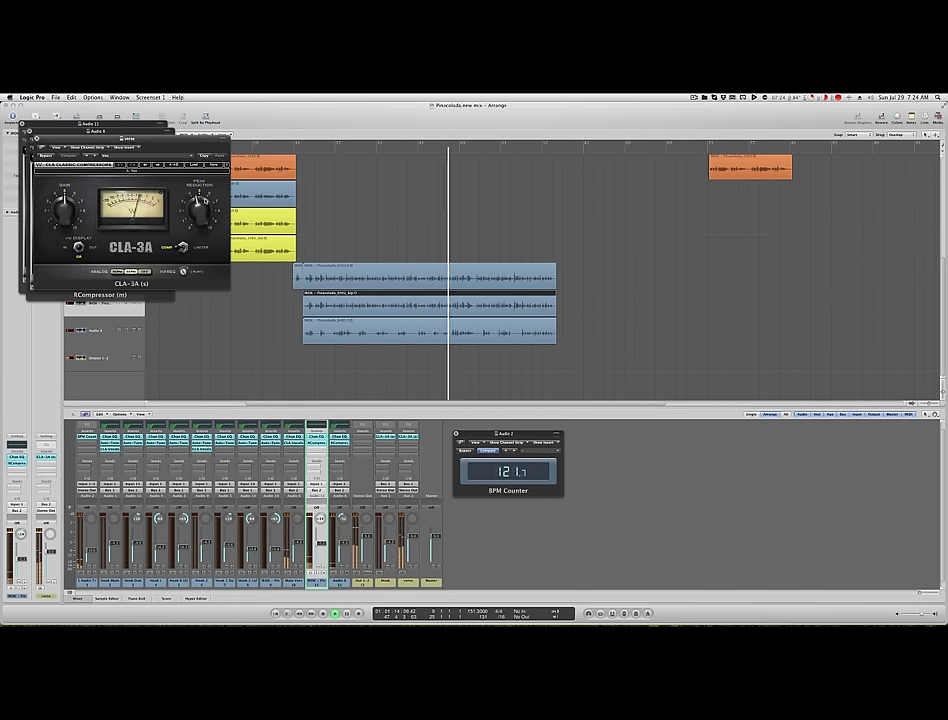
left_click_drag(202, 214, 201, 205)
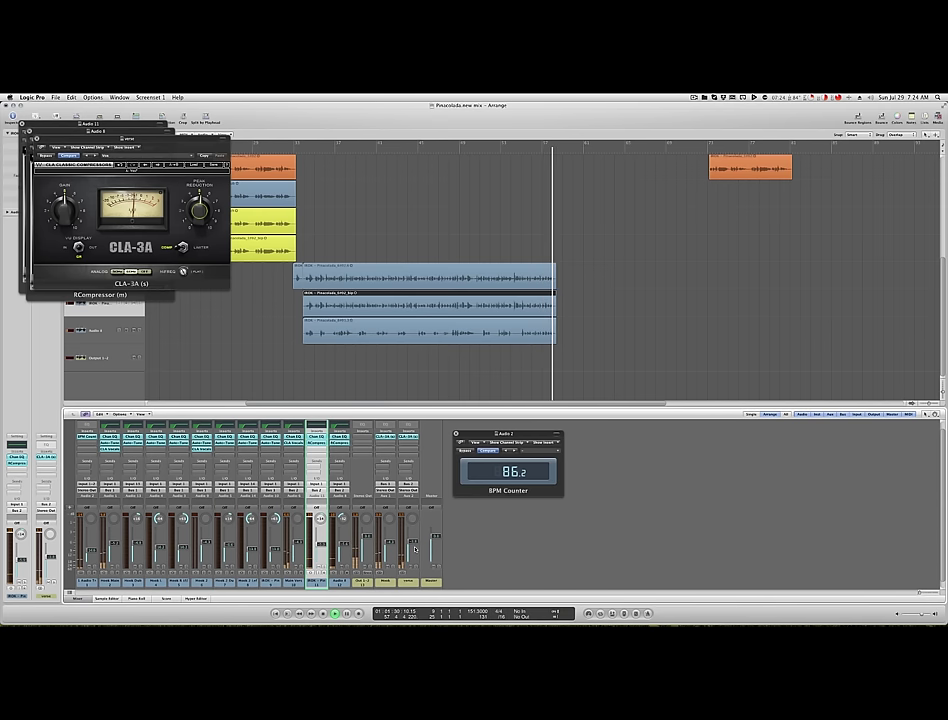
left_click(321, 143)
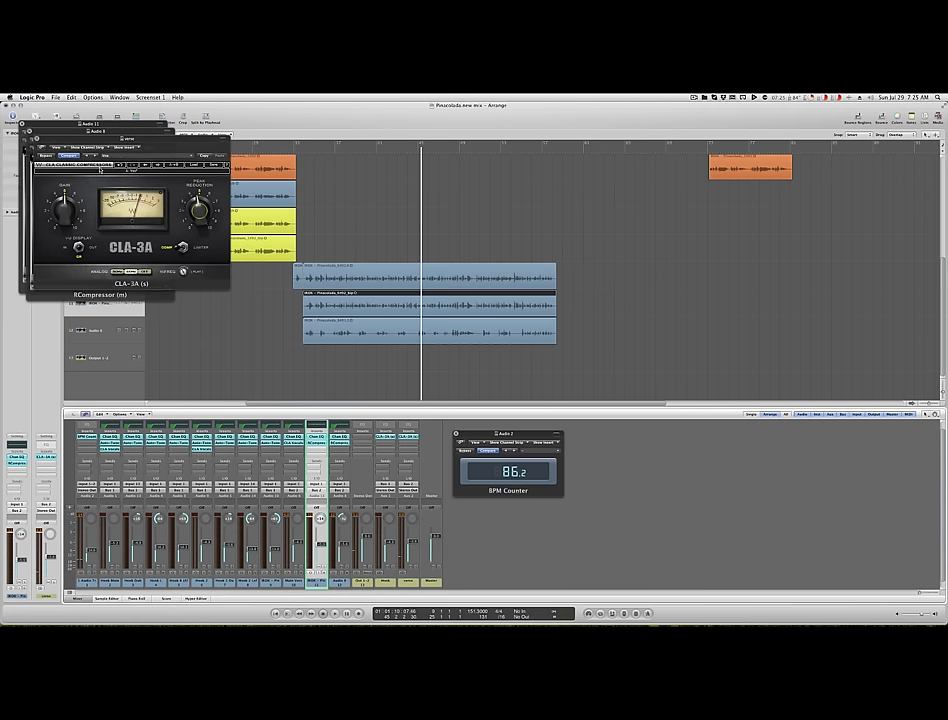
left_click(36, 139)
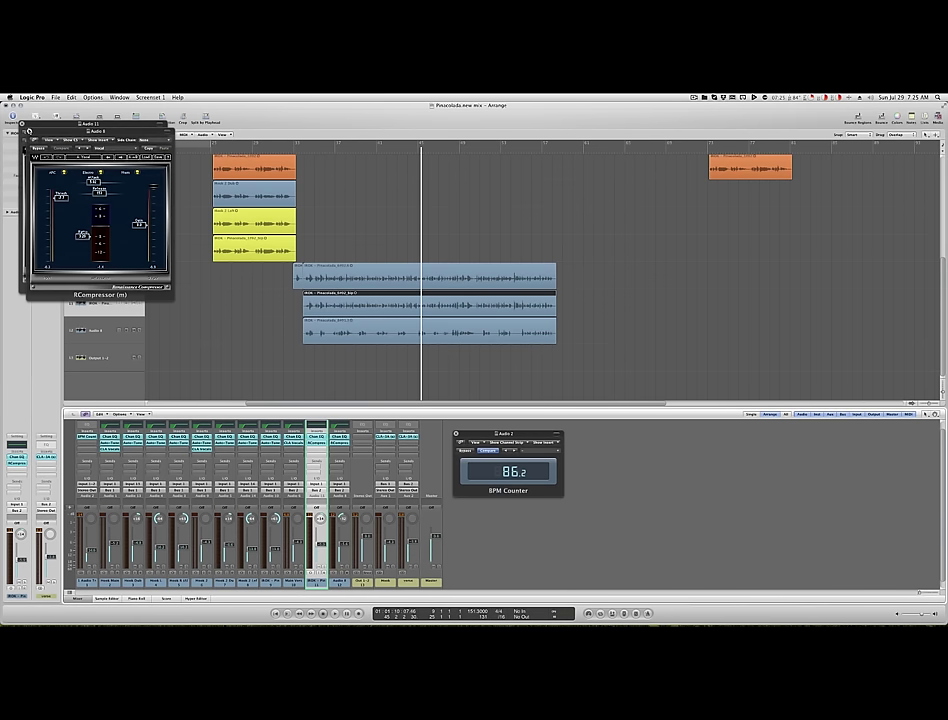
left_click(29, 131)
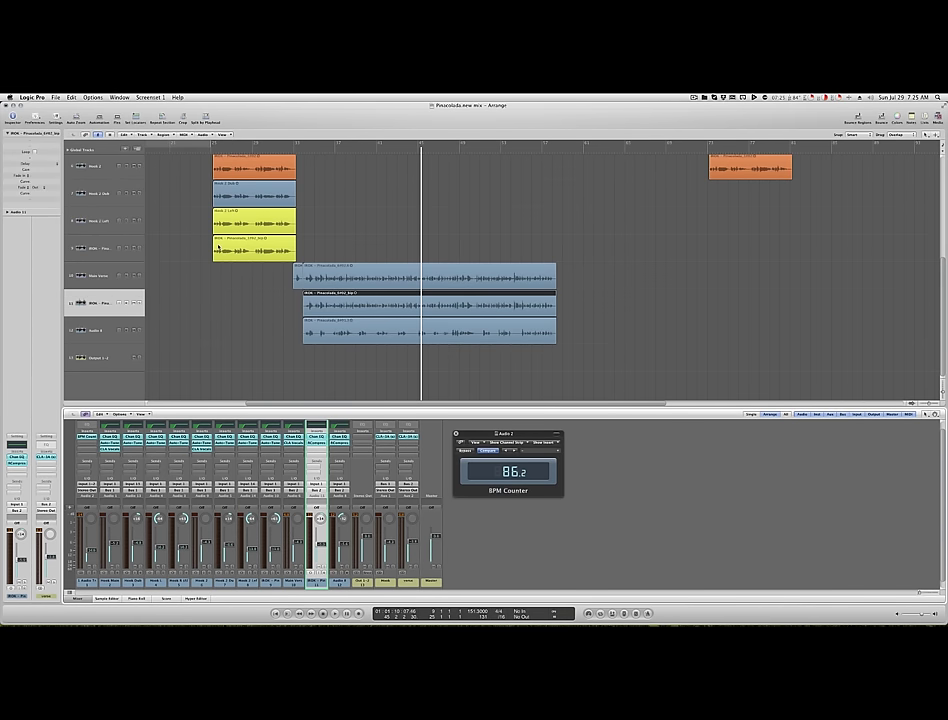
Copy the RCompressor from the bounced verse vocal to the insert after Auto-Tune on the Hook R (Aligned) track
scroll(218, 247, "up", 2)
key("ctrl+Left")
key("ctrl+Left")
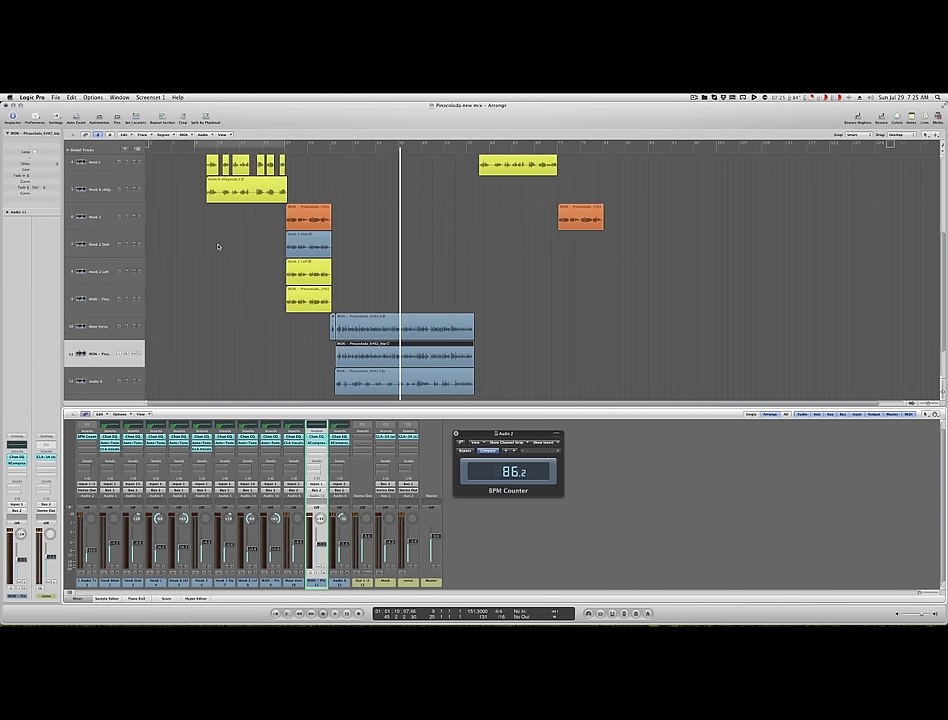
scroll(218, 247, "up", 2)
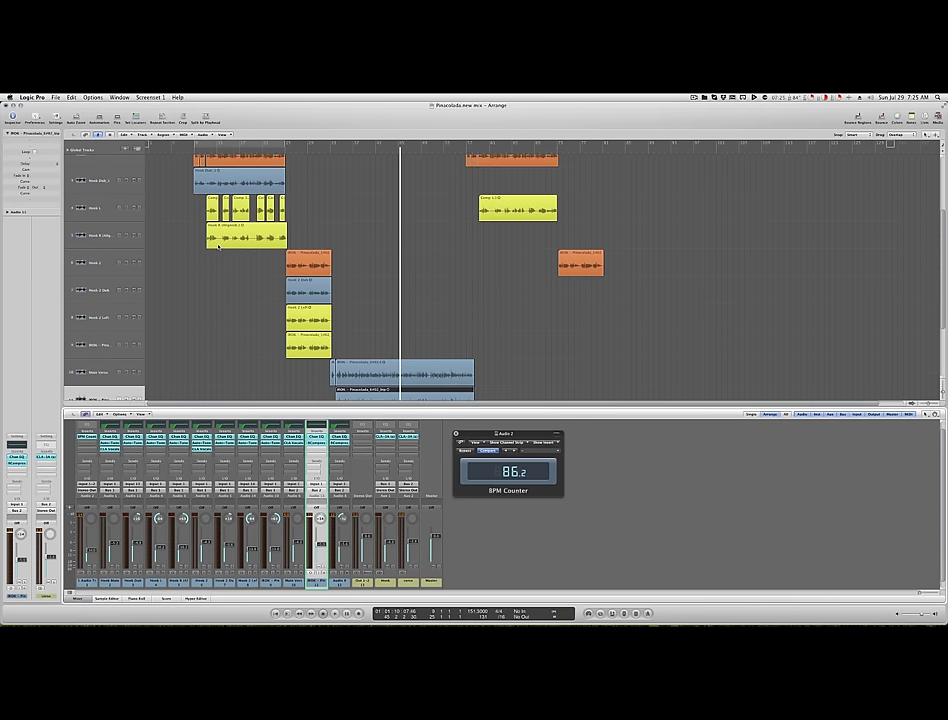
scroll(218, 247, "up", 2)
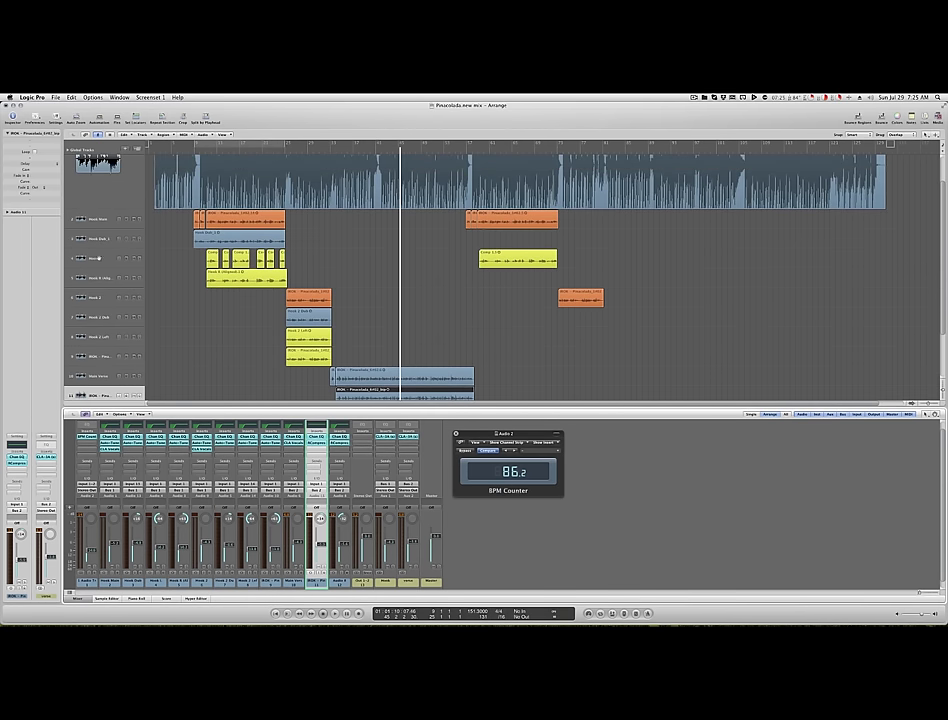
left_click(98, 258)
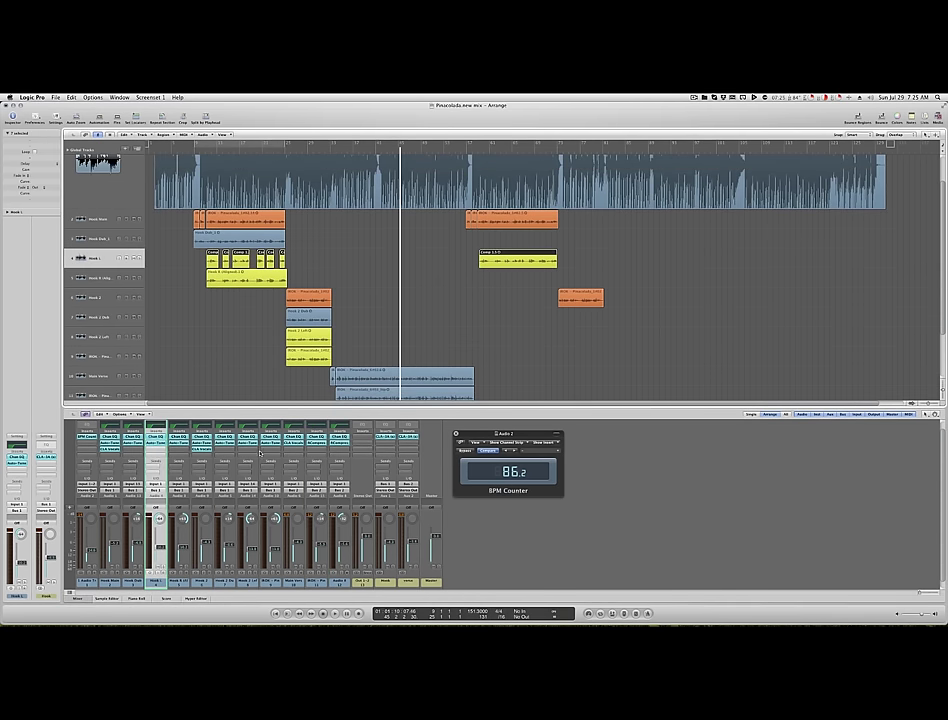
left_click(98, 278)
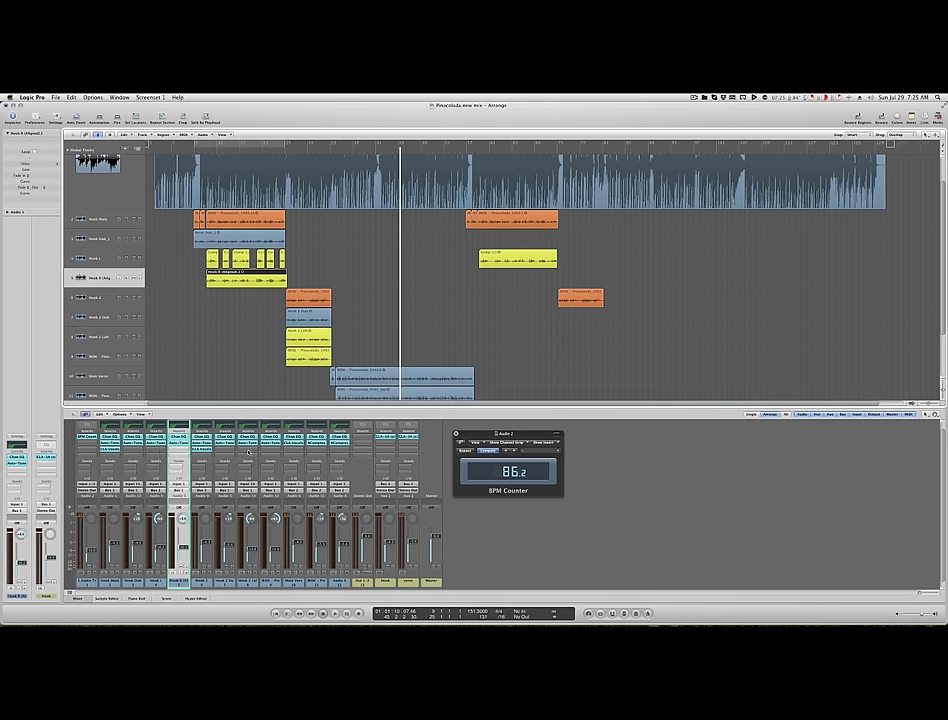
left_click_drag(318, 443, 202, 452)
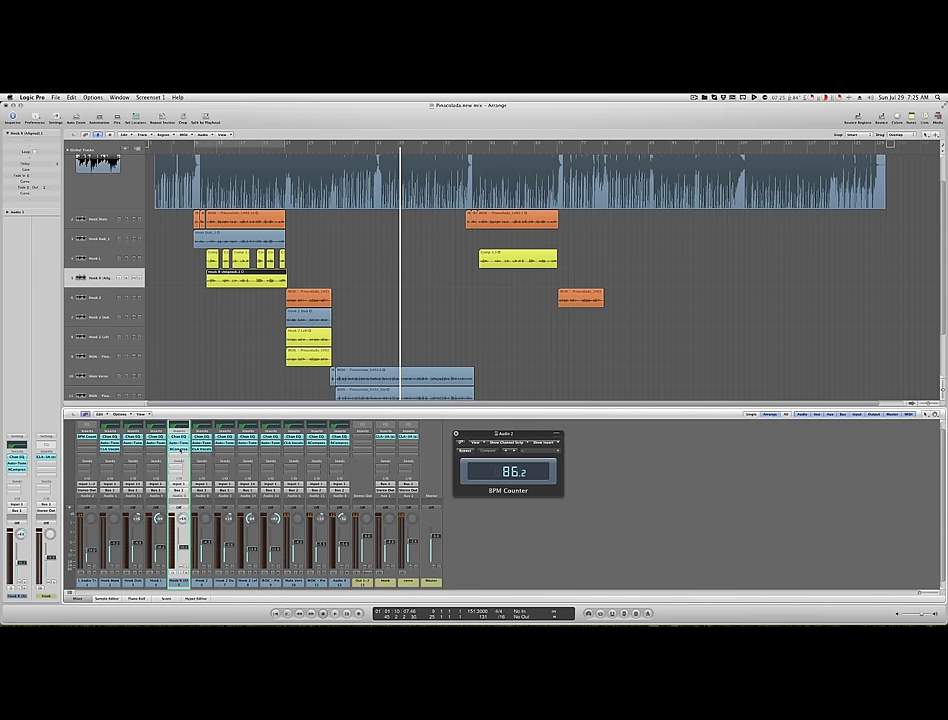
Lower Hook R's RCompressor threshold while the hook plays, and copy the compressor to Hook L, Hook 2 Left and the bounced Hook 2 track
left_click(178, 449)
key("ctrl+Right")
key("ctrl+Right")
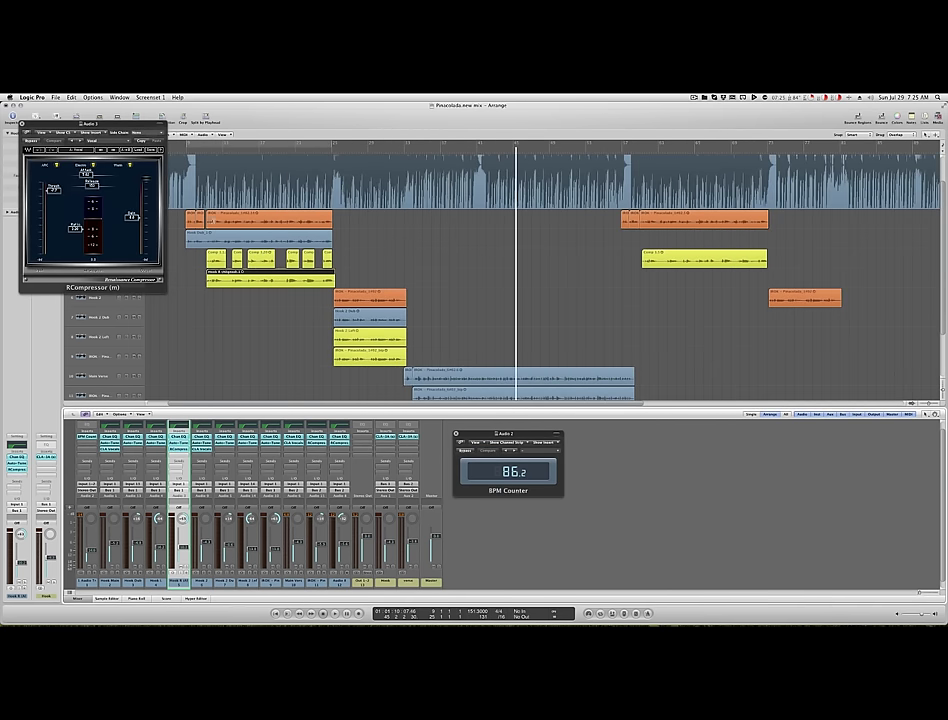
left_click(201, 158)
key("space")
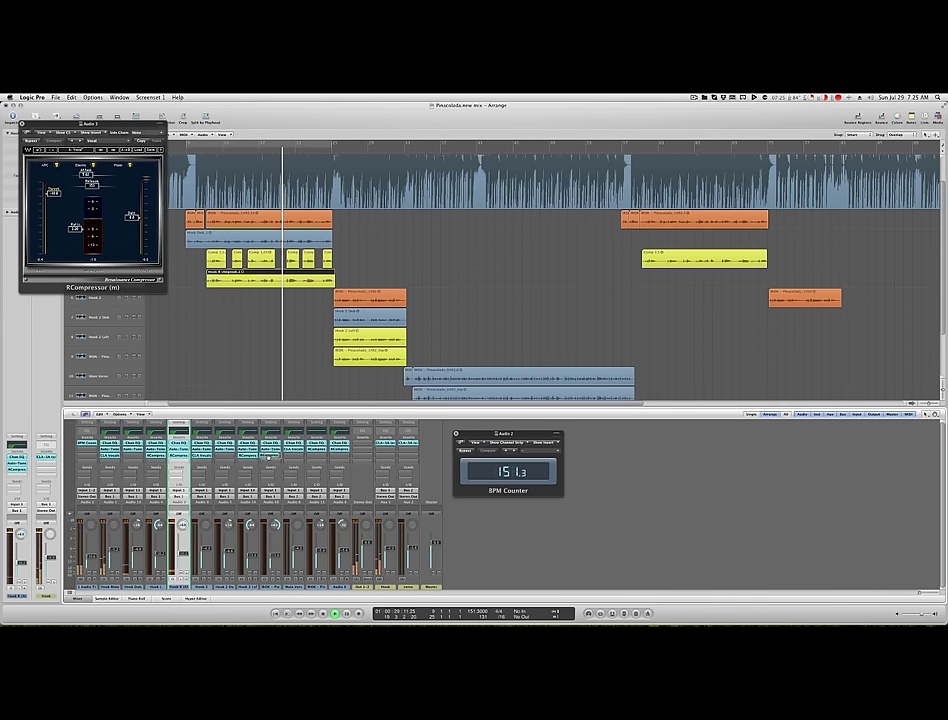
Adjust the levels of Hook L and Hook R together, and of Hook 2 Left and its bounced counterpart together
left_click(158, 571, "shift")
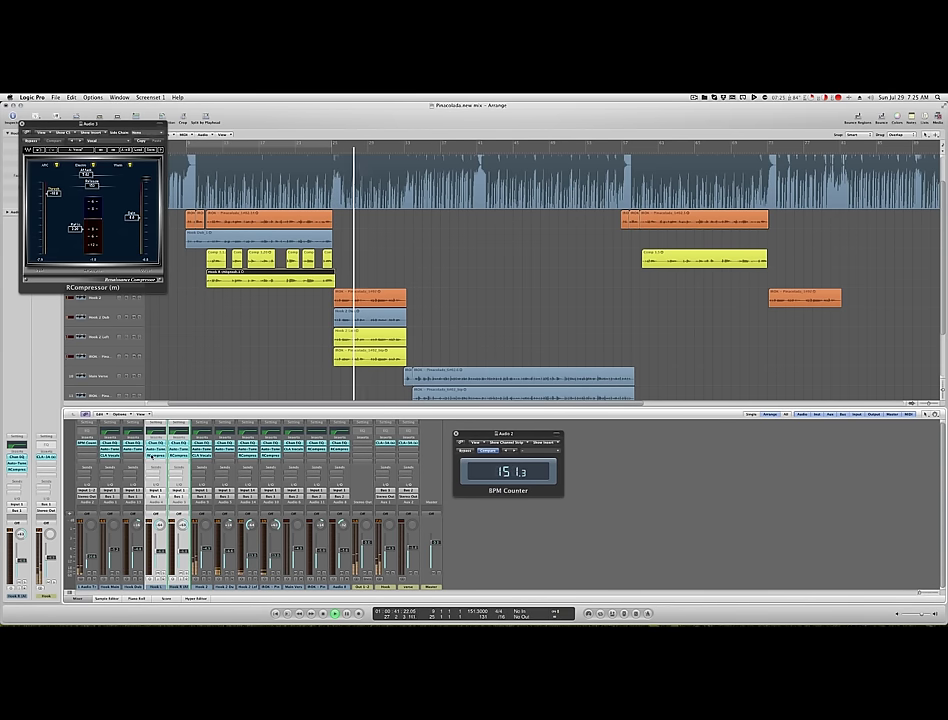
left_click(270, 587)
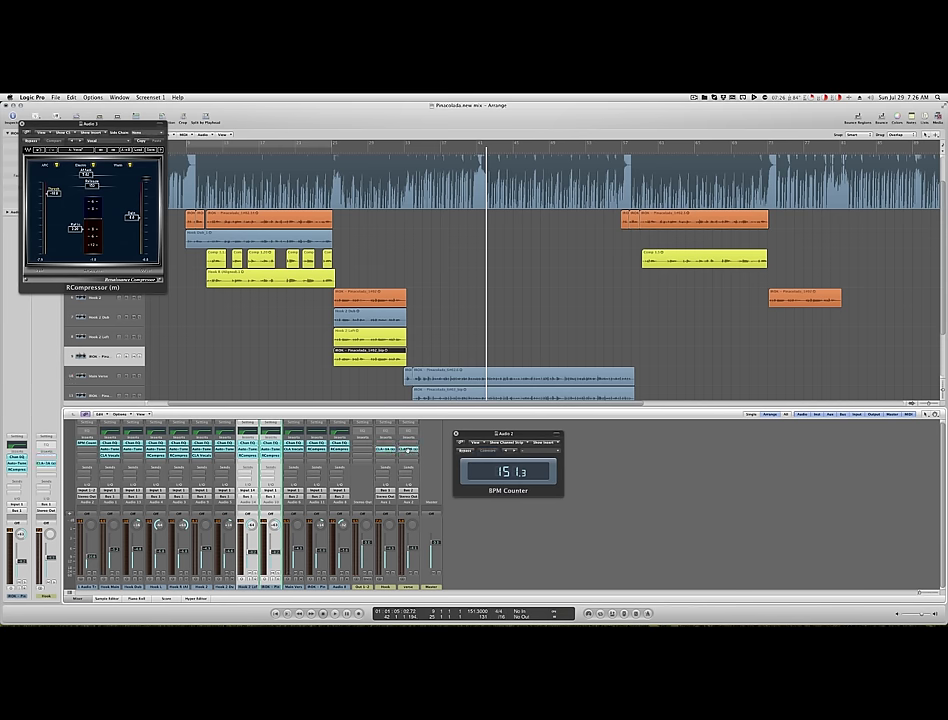
Insert Slate Digital Virtual MixBuss first on the Hook bus and copy it to the verse bus, the stereo output and the instrumental track
left_click(386, 444)
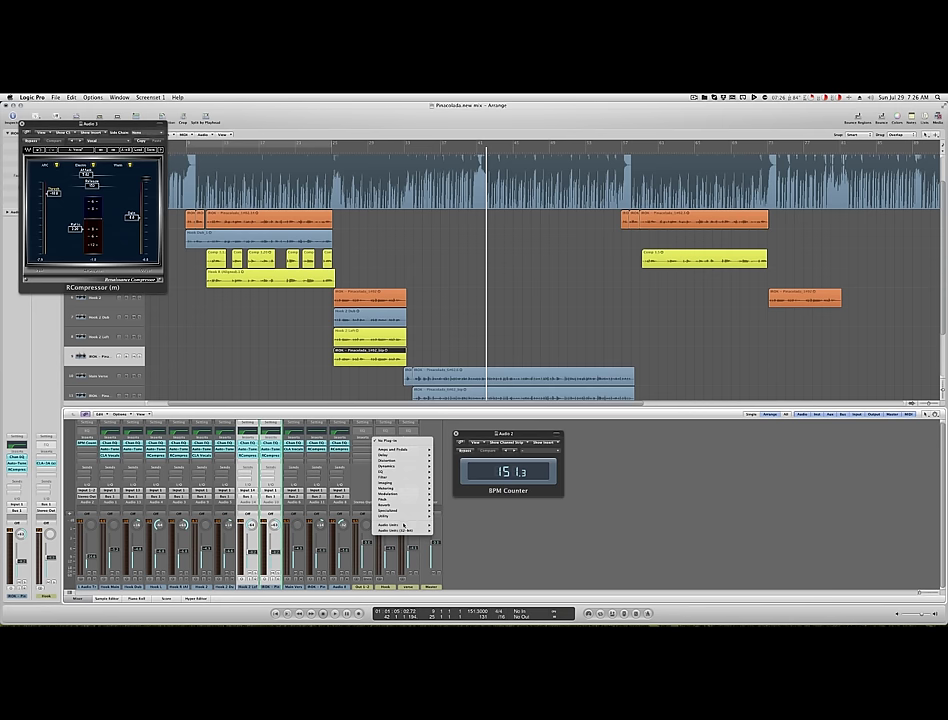
mouse_move(403, 526)
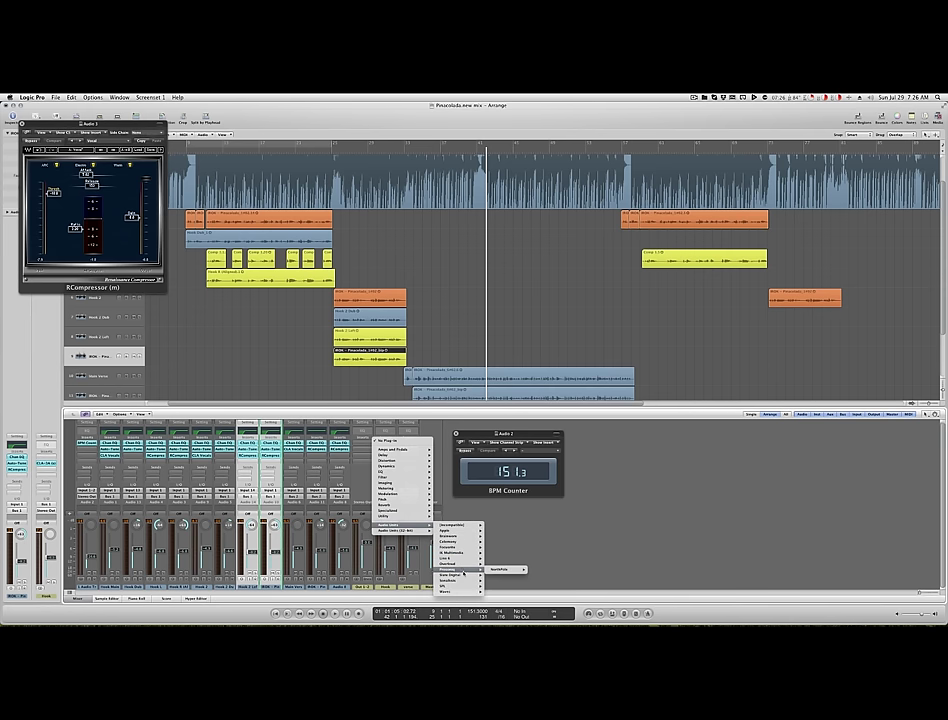
mouse_move(463, 576)
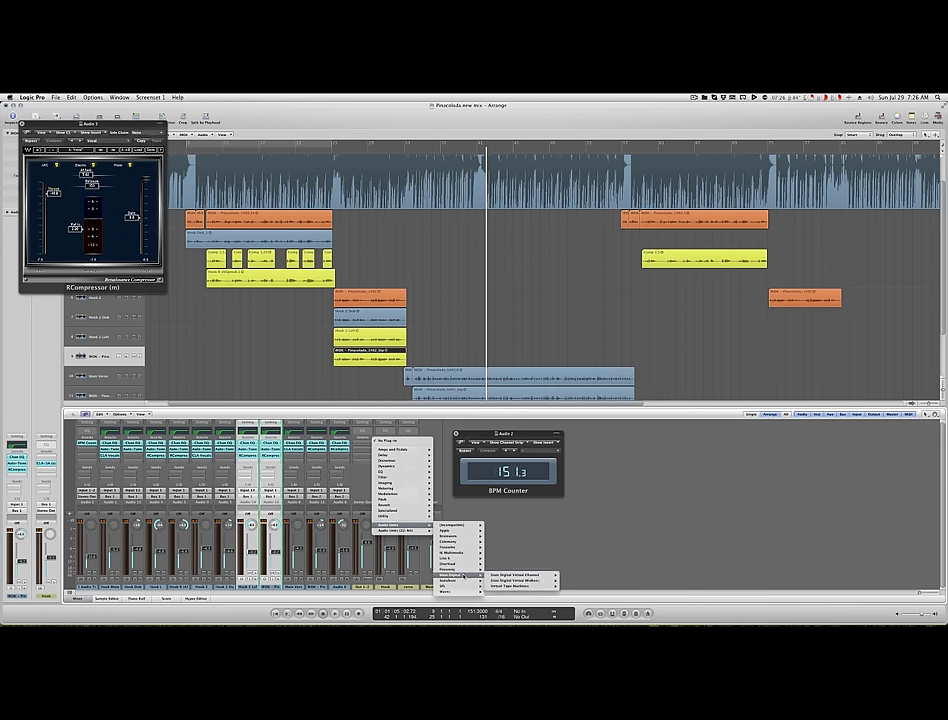
left_click(572, 583)
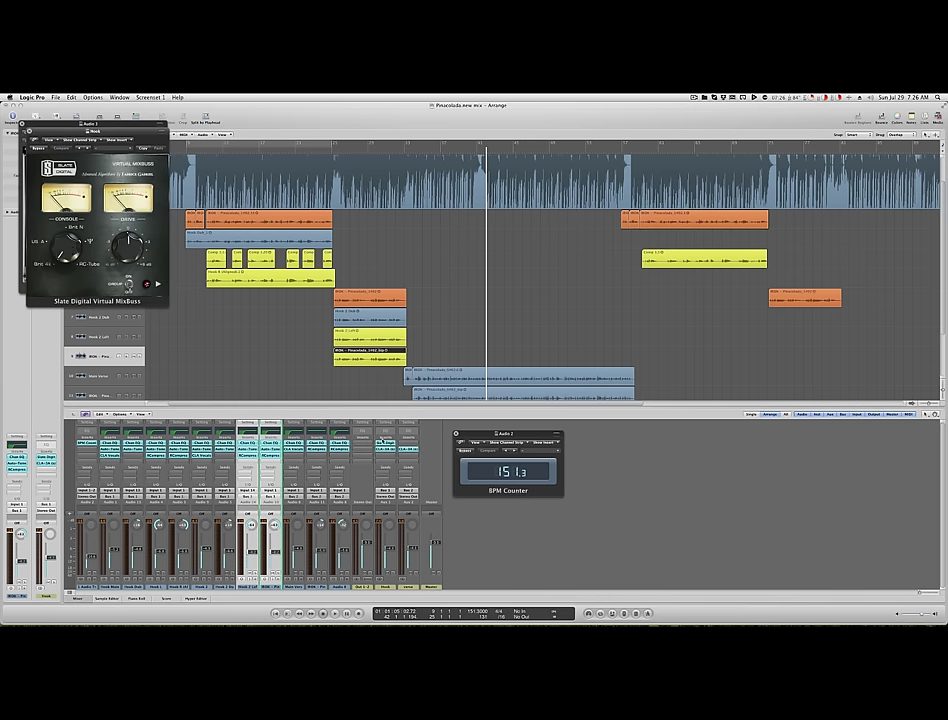
left_click(389, 443)
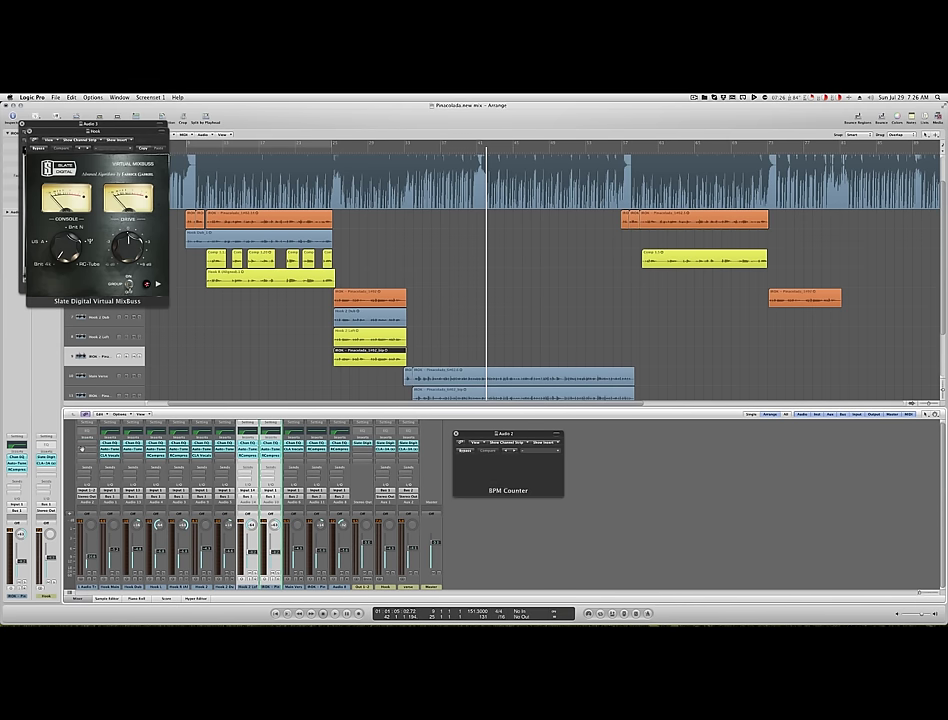
left_click(340, 432)
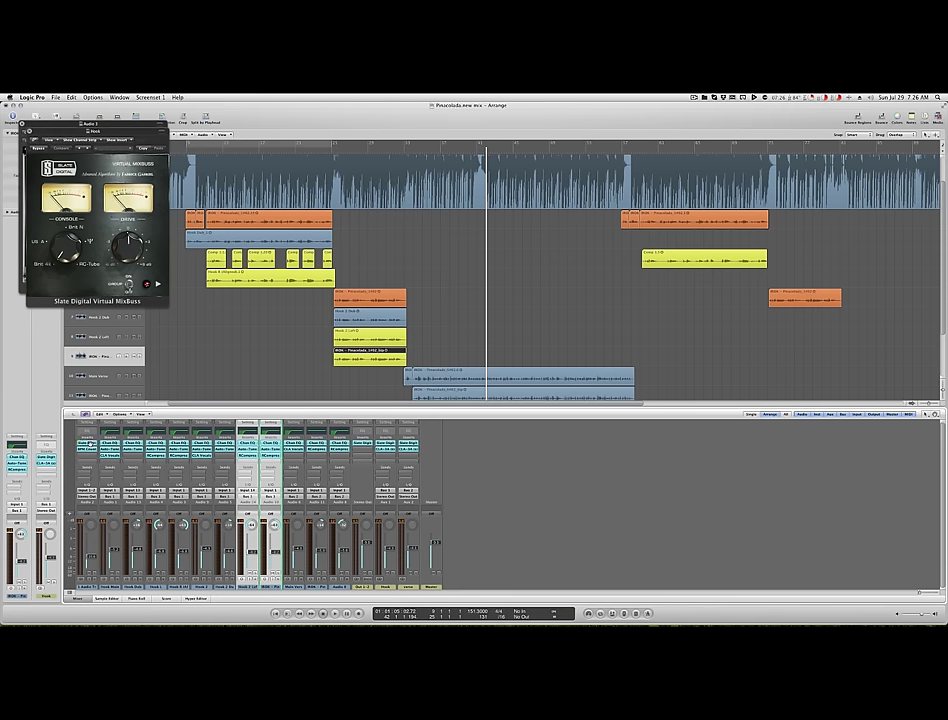
Play the song from just before the first hook and lower the four Hook 2 tracks' faders together slightly
key("ctrl+Left")
key("ctrl+Down")
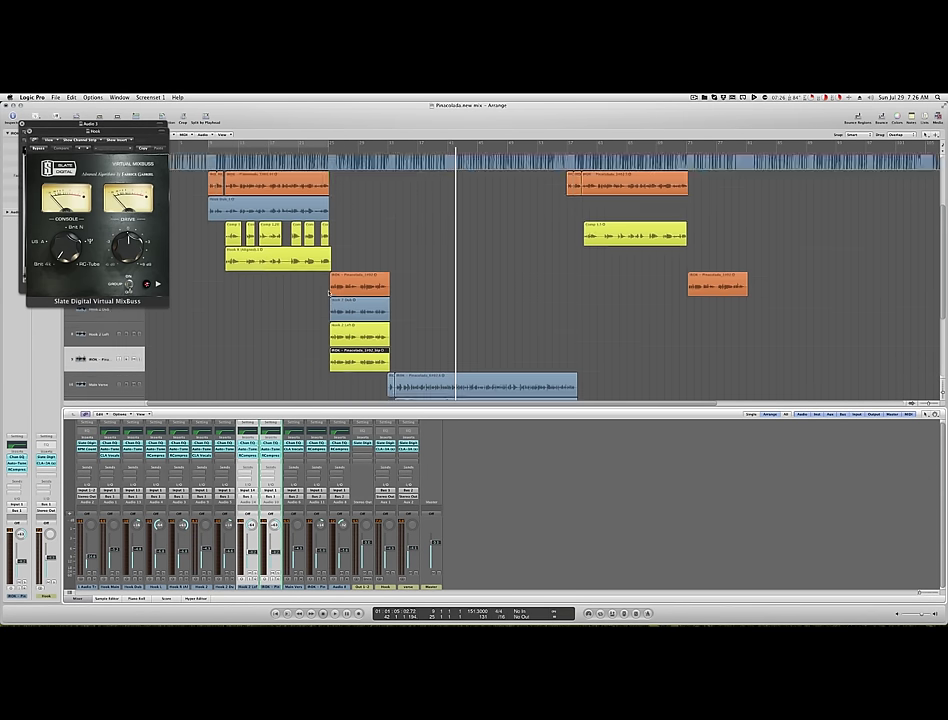
key("ctrl+Left")
key("ctrl+Up")
key("ctrl+Up")
key("ctrl+Up")
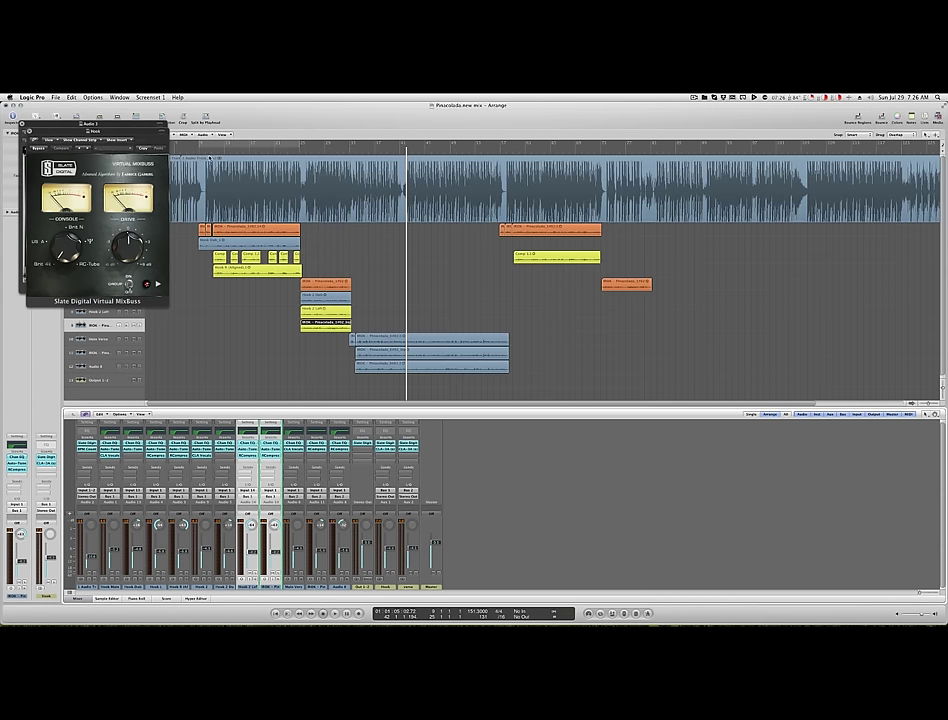
left_click(195, 151)
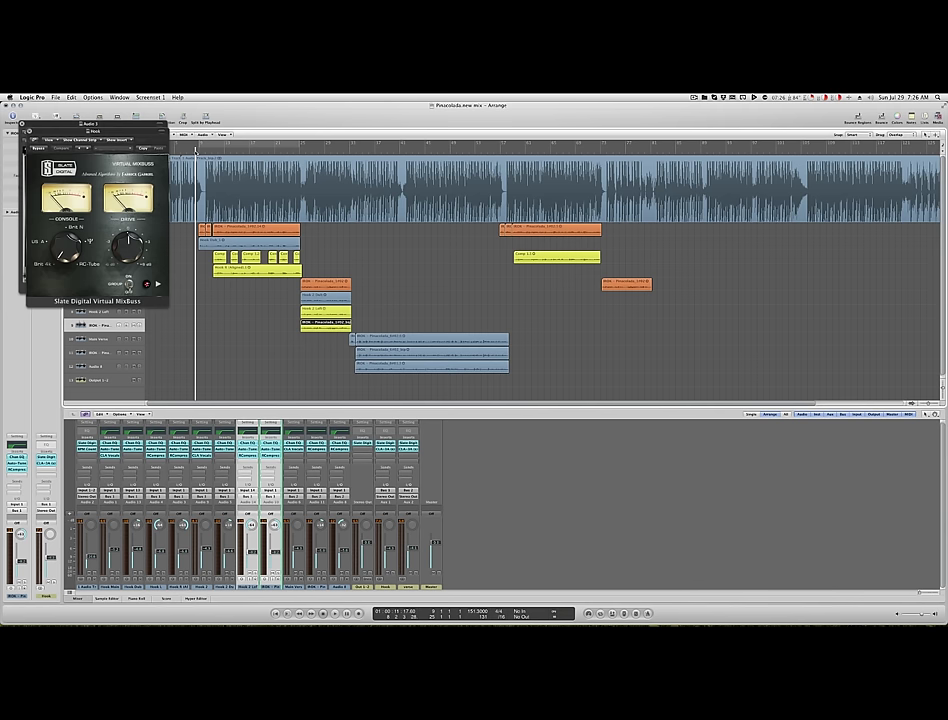
key("space")
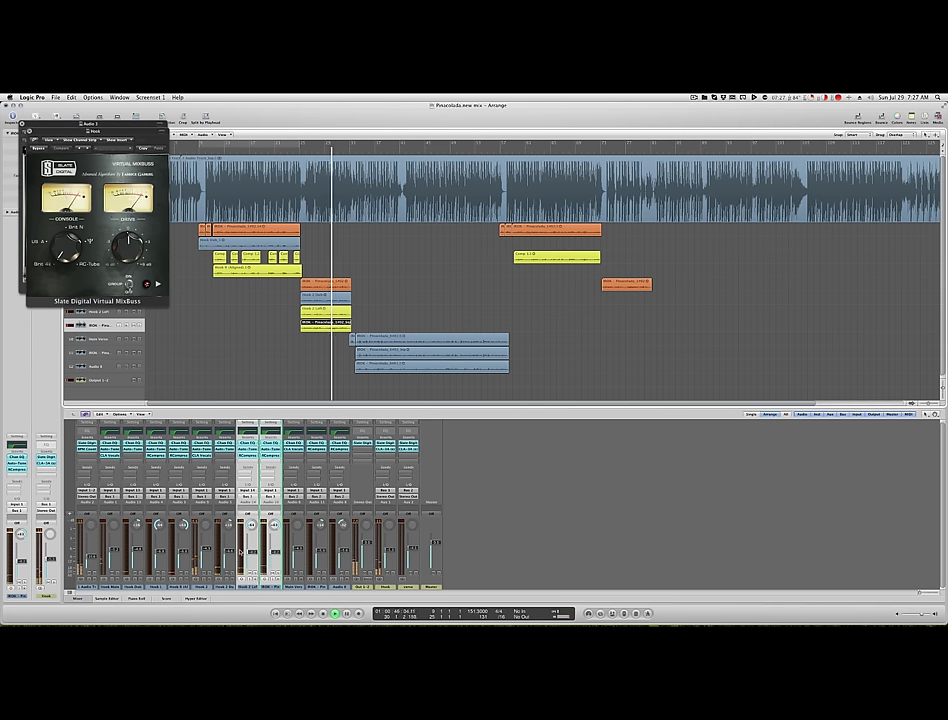
left_click_drag(205, 587, 264, 587)
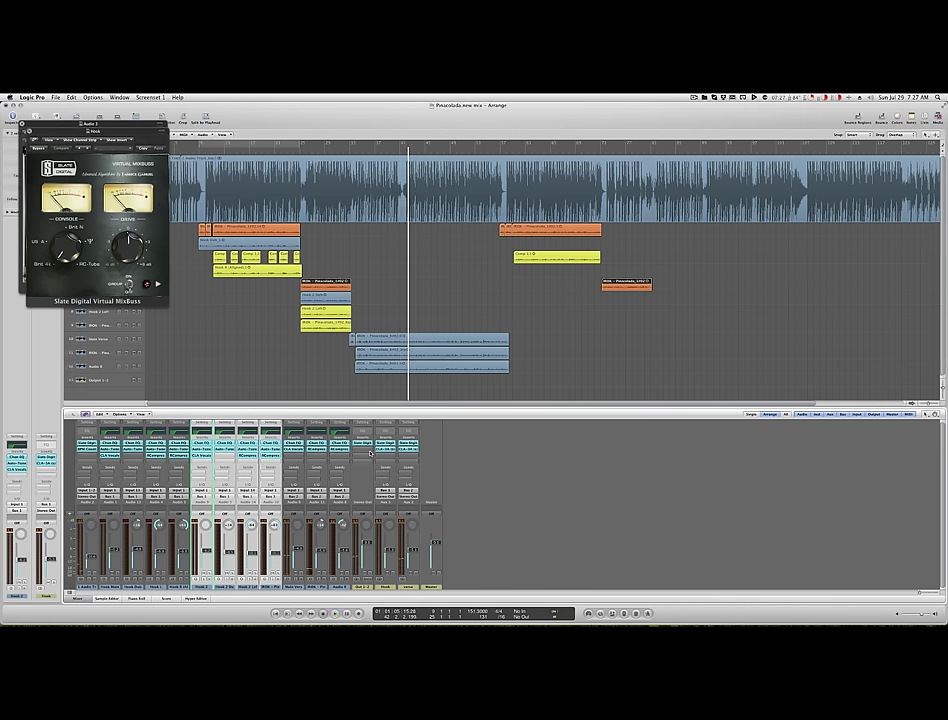
Insert a Slate Digital Virtual Tape Machines plug-in after Virtual MixBuss on the stereo output and move its window clear of the mixer
left_click(366, 451)
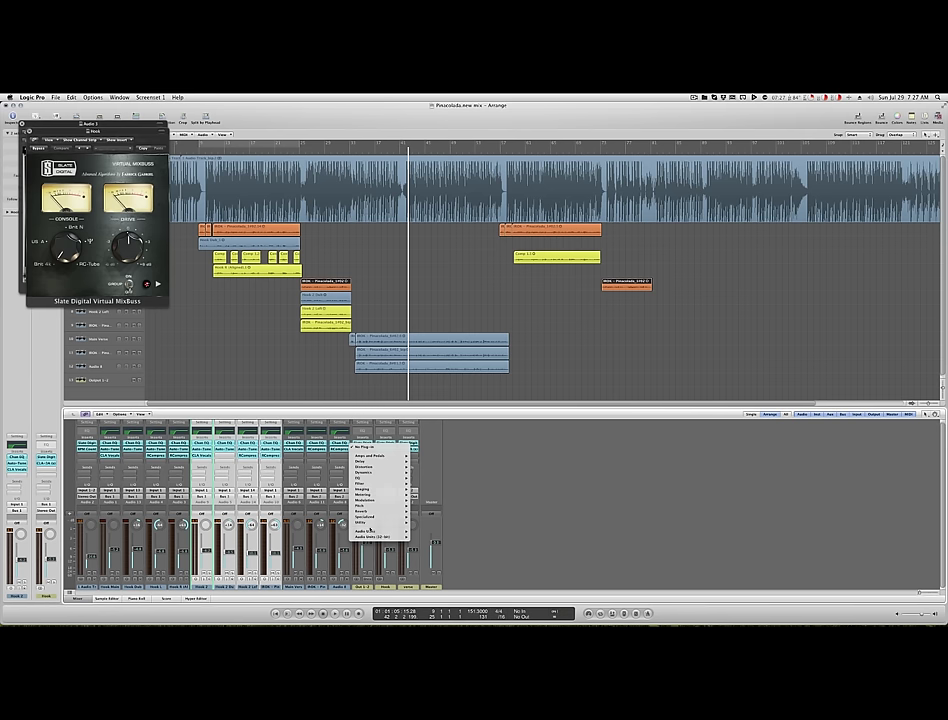
mouse_move(370, 531)
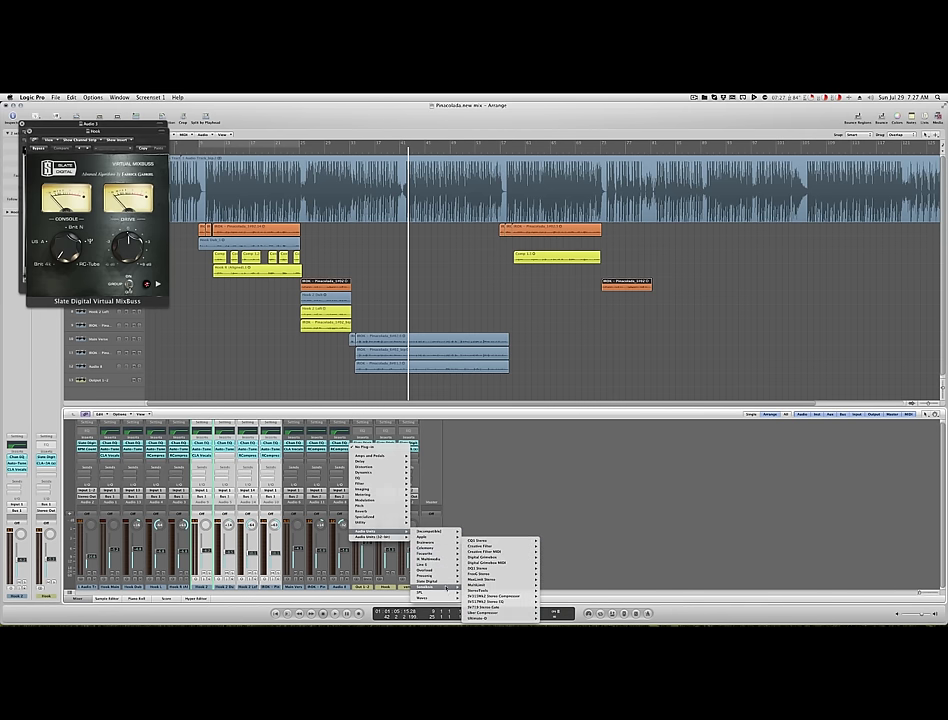
mouse_move(448, 581)
mouse_move(488, 594)
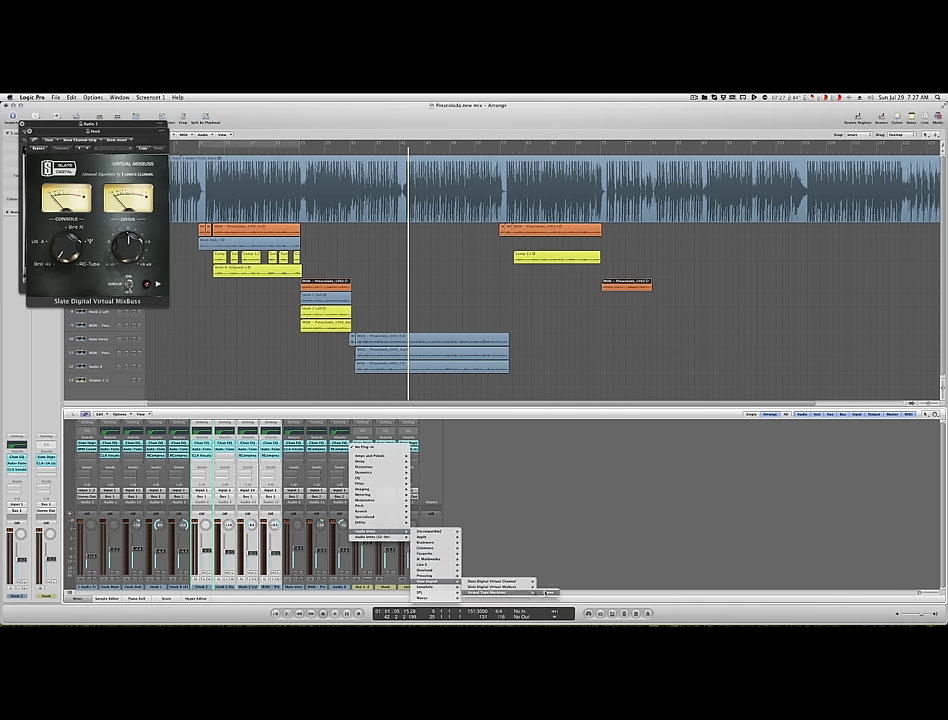
left_click(545, 593)
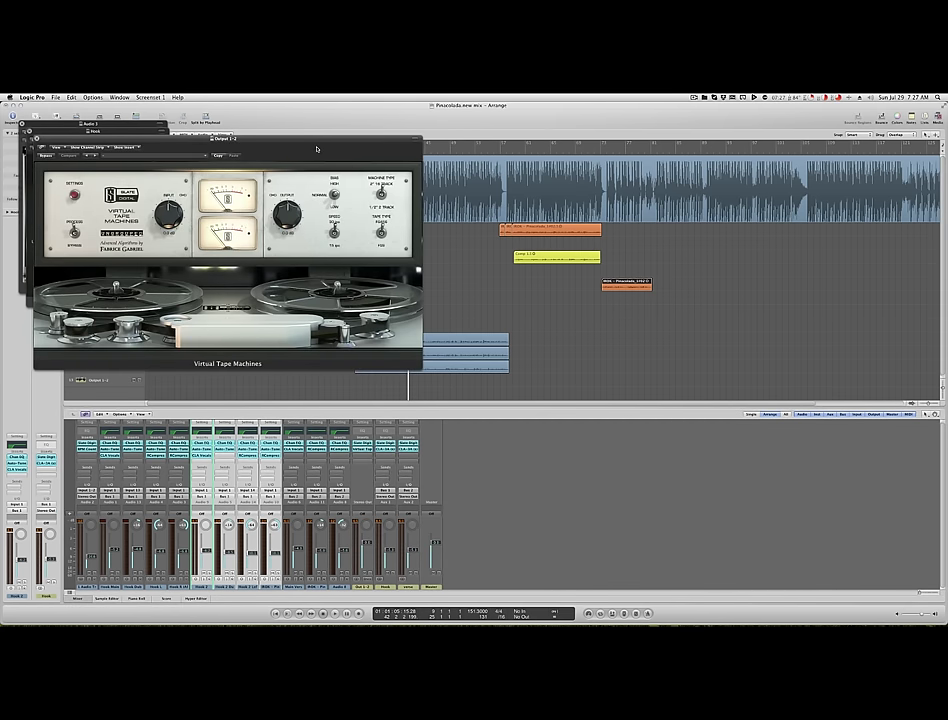
left_click_drag(311, 142, 711, 278)
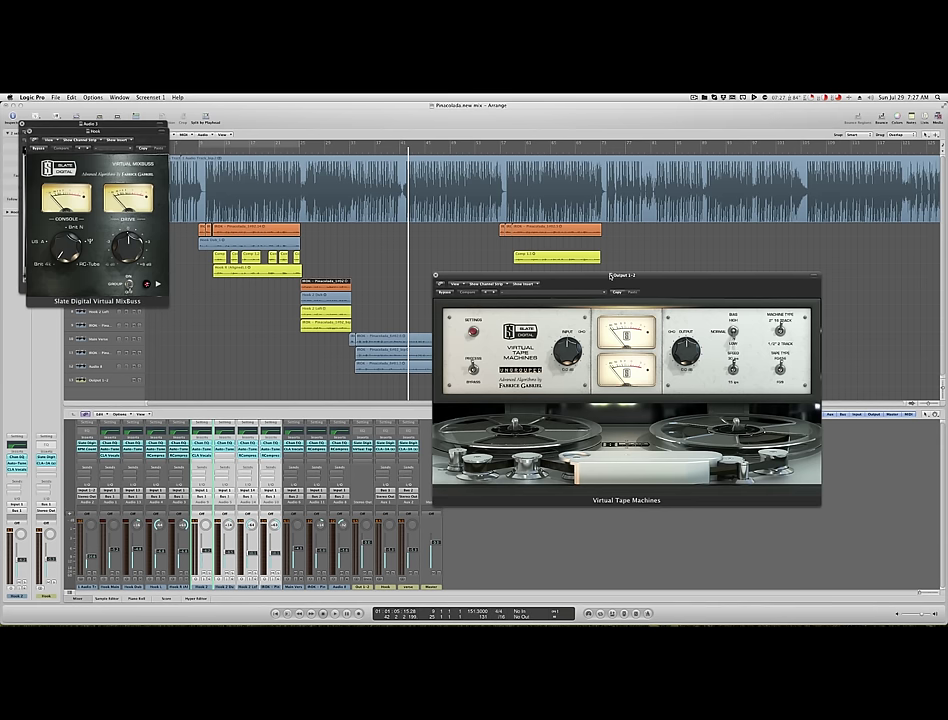
left_click_drag(608, 276, 684, 305)
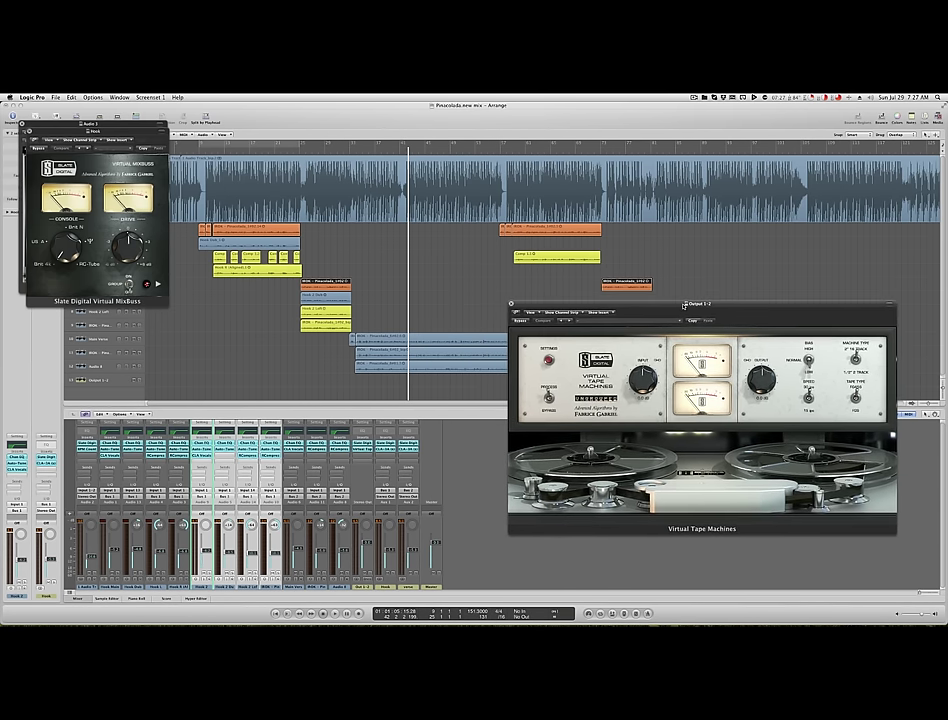
Switch Virtual Tape Machines to its other tape type and raise its input level while the verse plays, closing the open plug-in windows
left_click(372, 152)
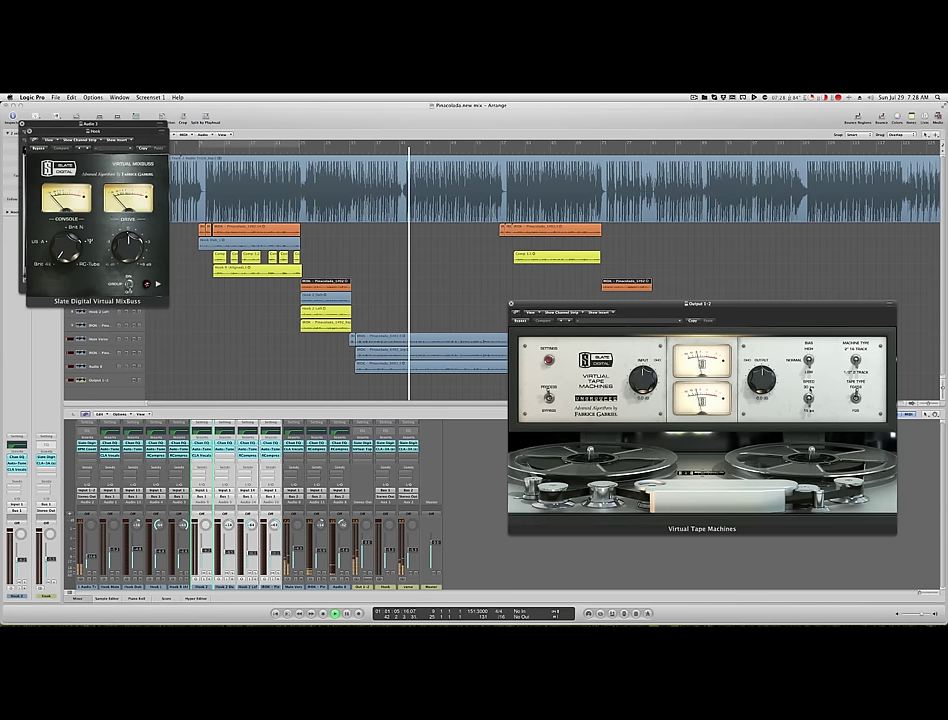
left_click(855, 398)
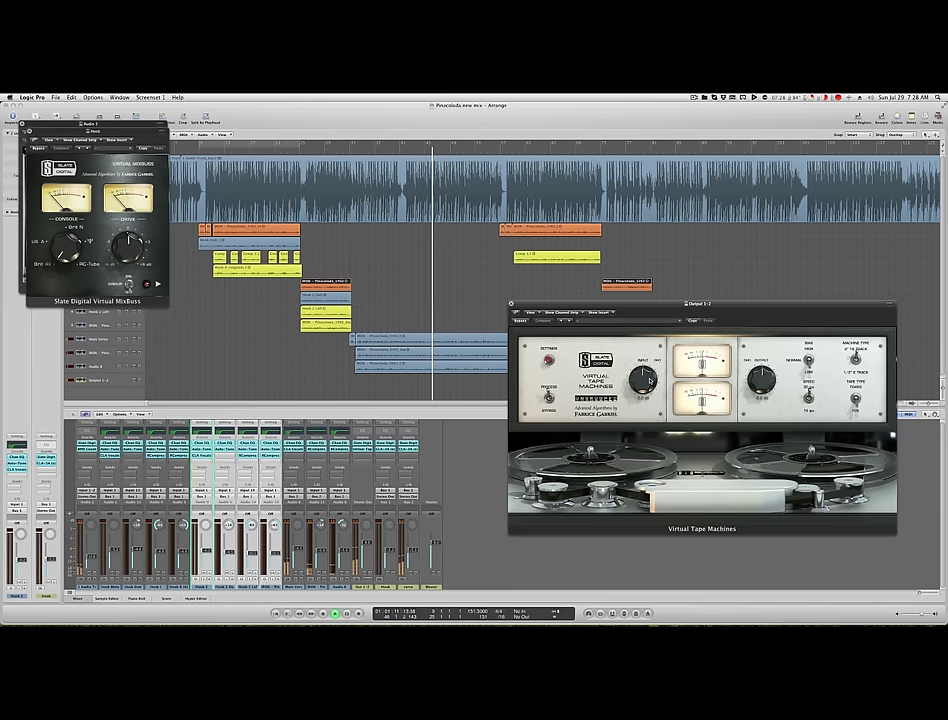
left_click_drag(649, 380, 646, 374)
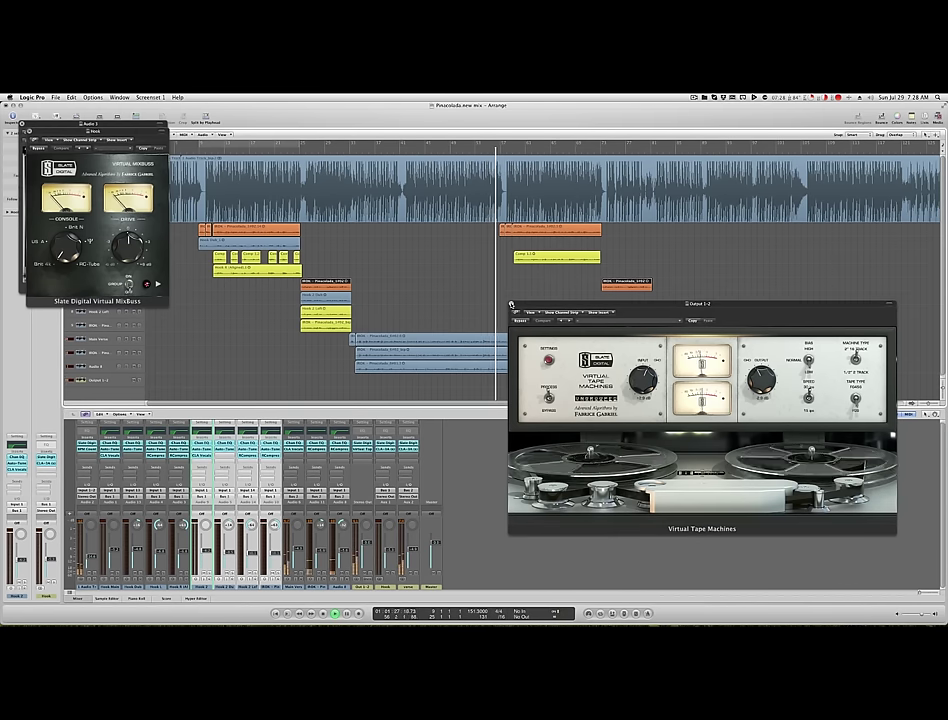
left_click(510, 303)
left_click(23, 125)
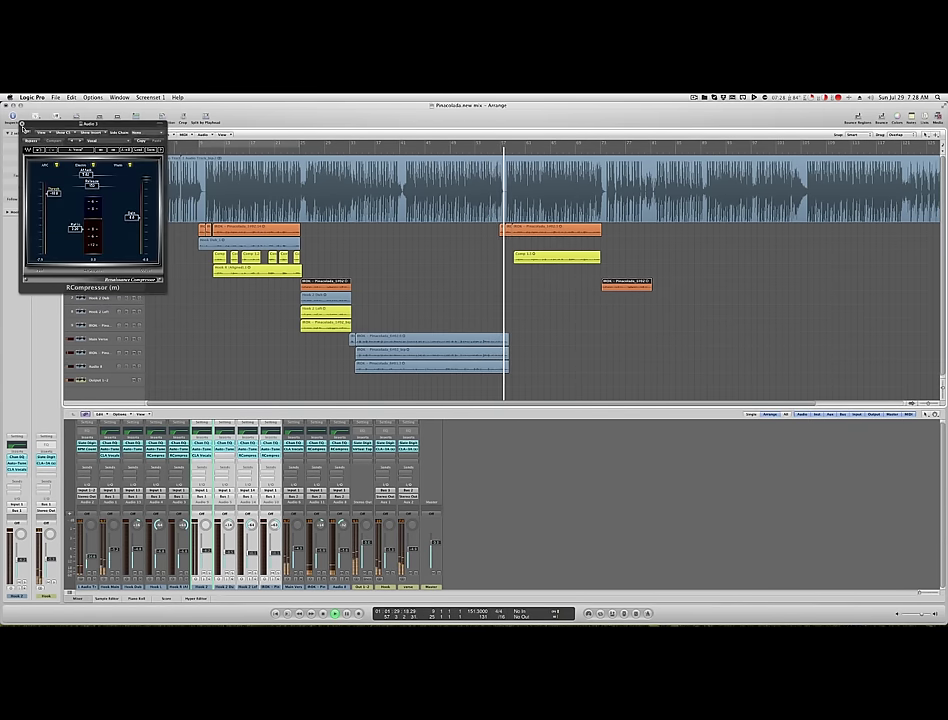
left_click(23, 125)
Play the song from the first hook and adjust the Hook L and Hook R faders together slightly
left_click(200, 151)
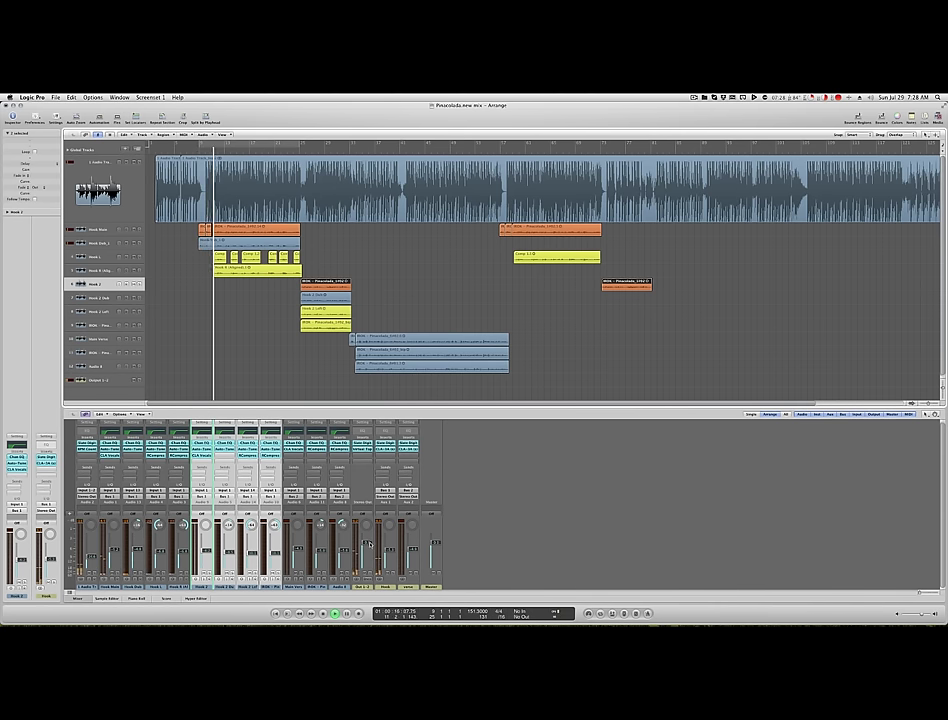
left_click(183, 587)
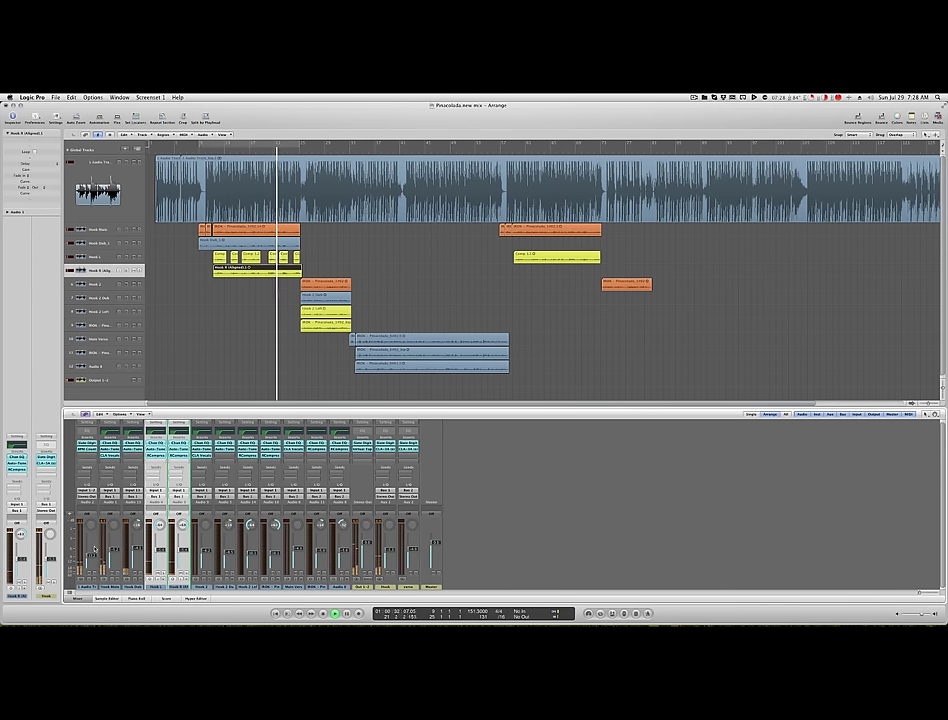
Set the instrumental track's Virtual MixBuss to the US A console and raise its drive to about 0.9 dB
double_click(82, 443)
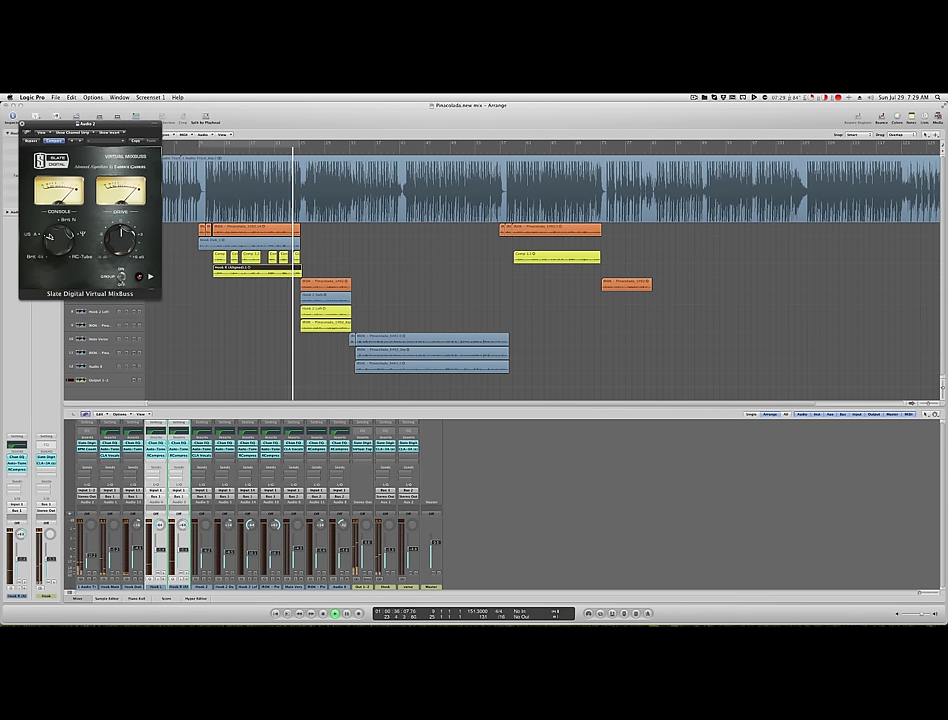
mouse_move(121, 249)
left_click_drag(121, 249, 123, 237)
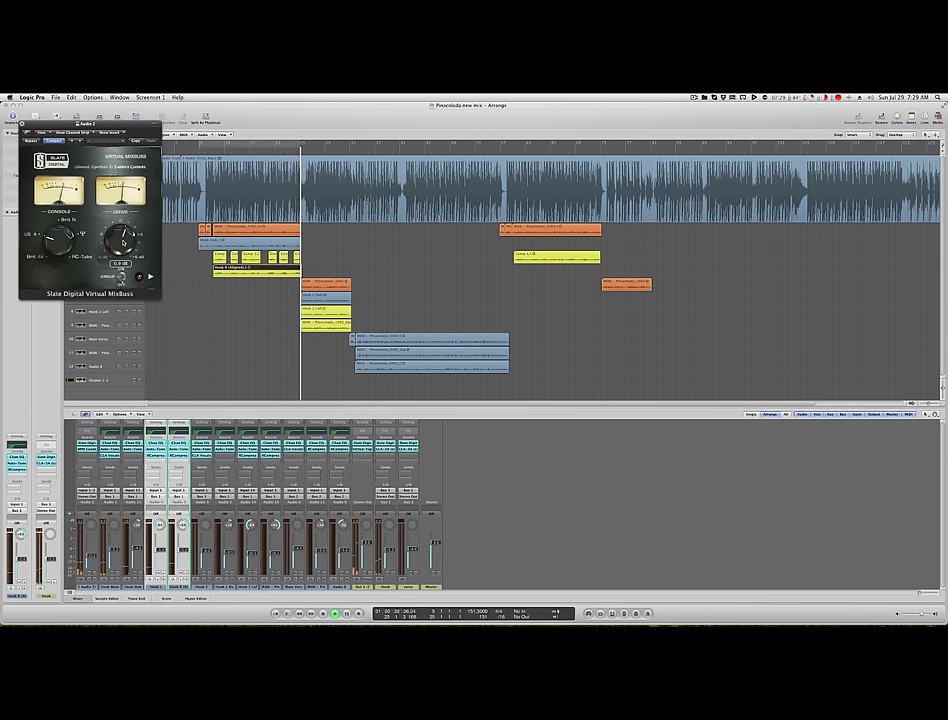
left_click(21, 124)
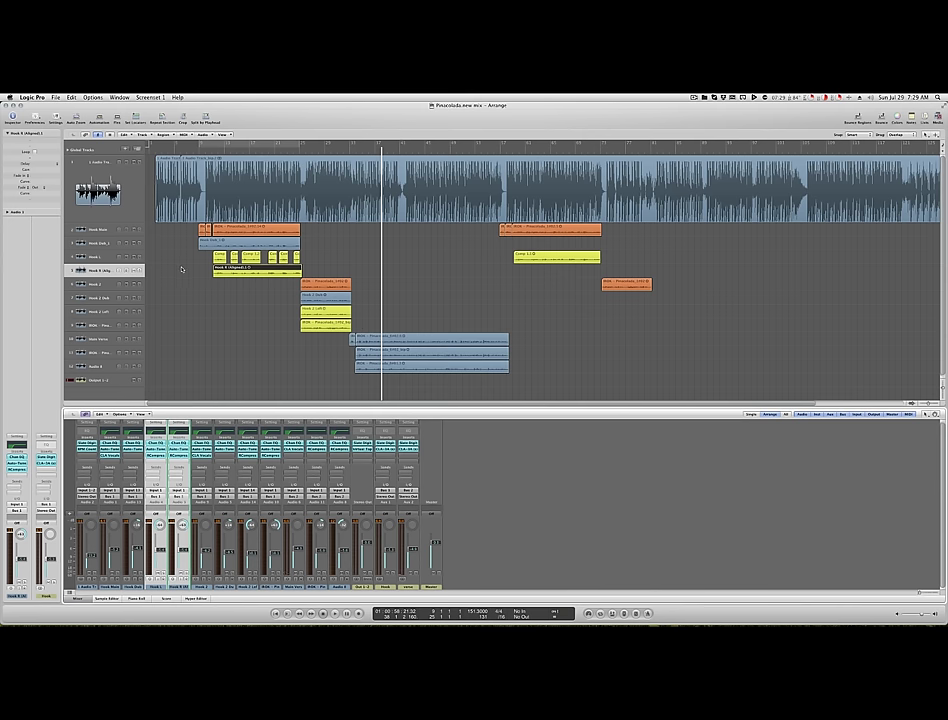
Add a send from Hook 2 to Bus 3 and name the new aux channel "delay"
left_click(96, 285)
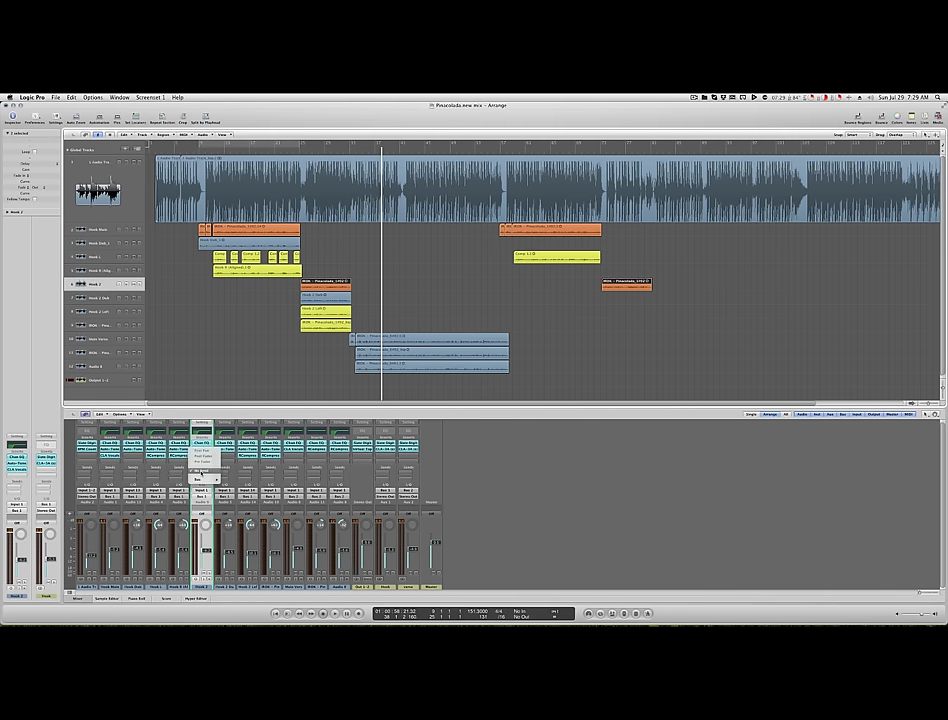
left_click(202, 480)
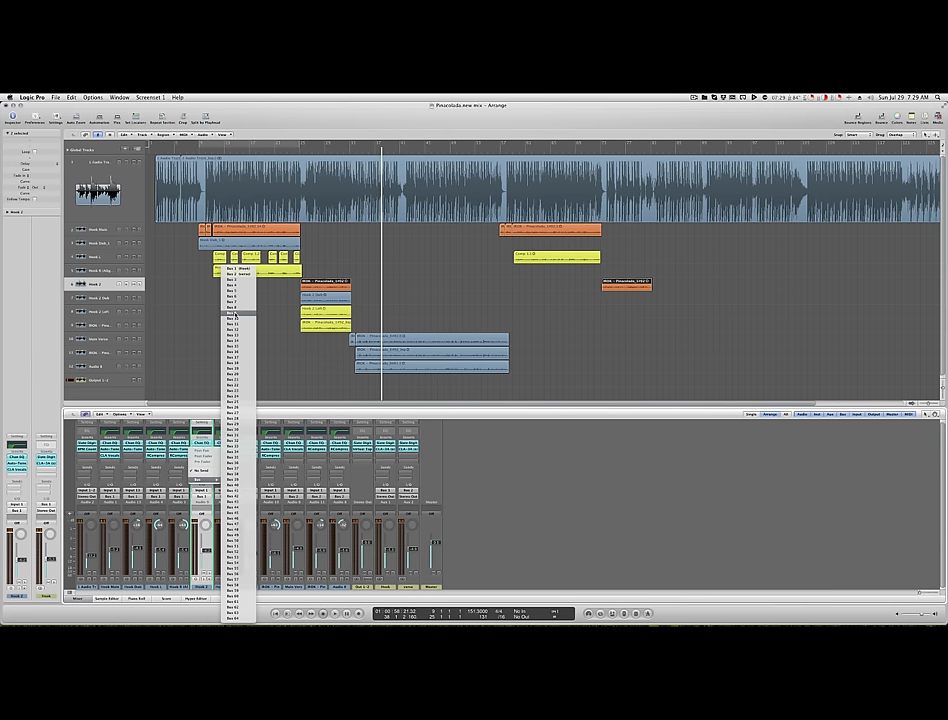
left_click(237, 280)
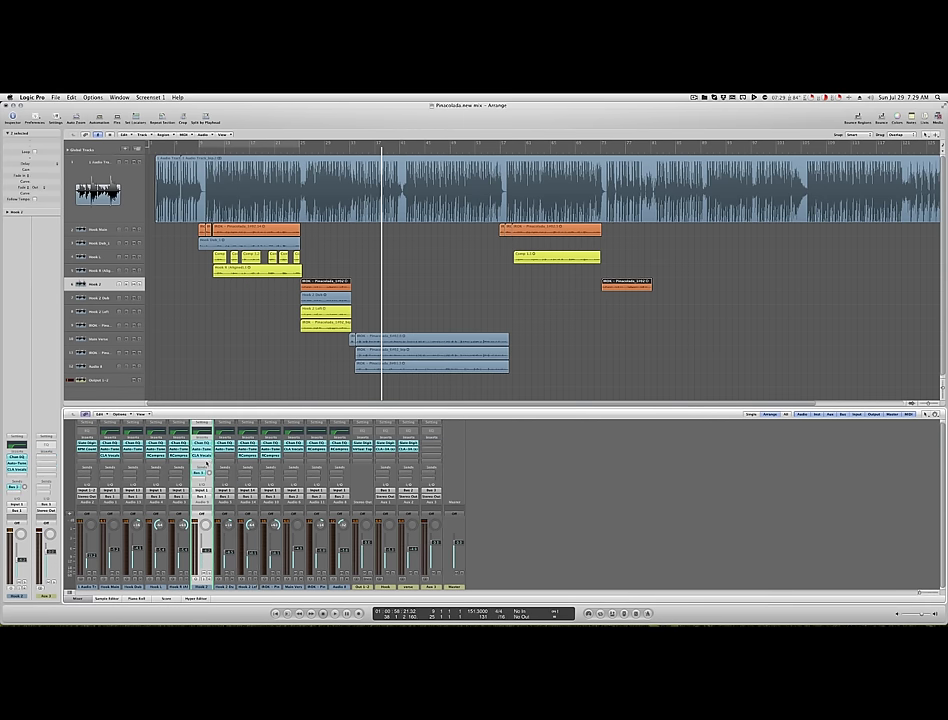
left_click(432, 587)
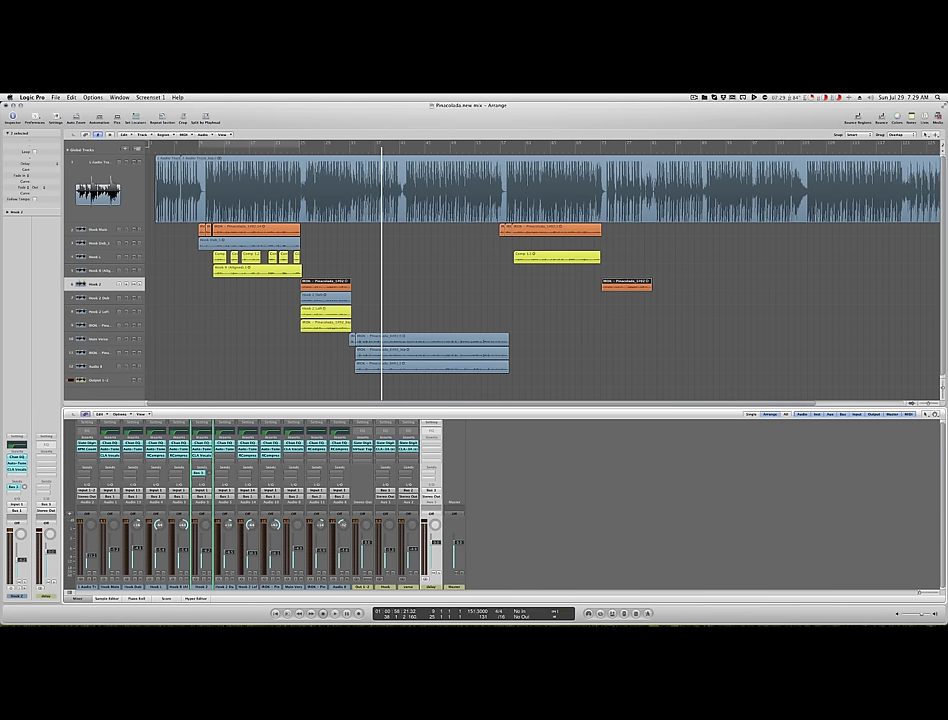
Insert the Echo plug-in on the delay aux channel and set its delay time to 1/4
left_click(431, 441)
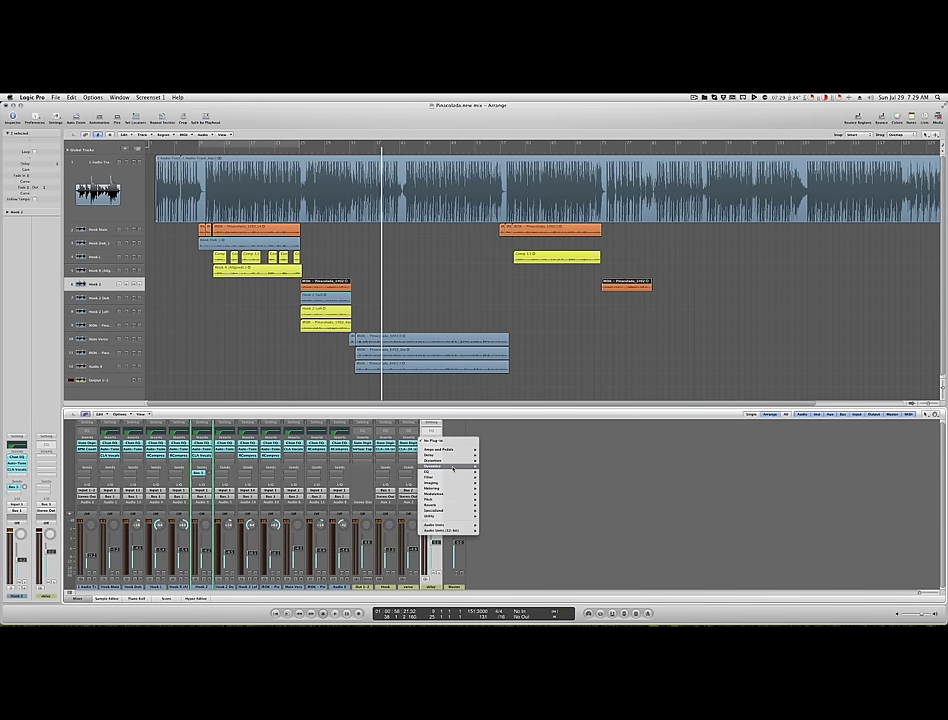
mouse_move(445, 455)
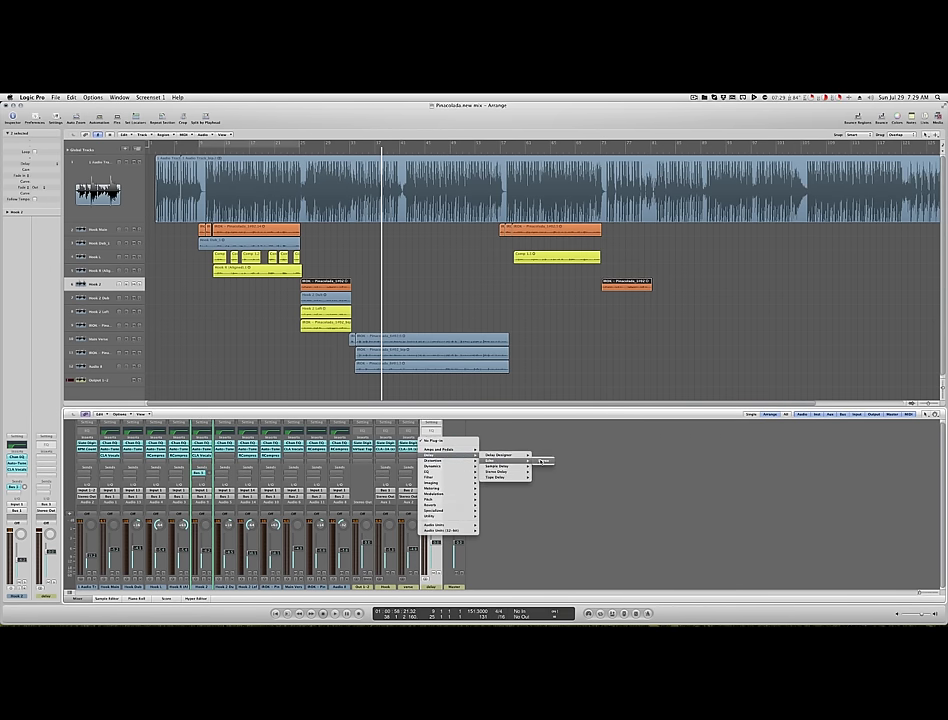
left_click(541, 461)
left_click(110, 161)
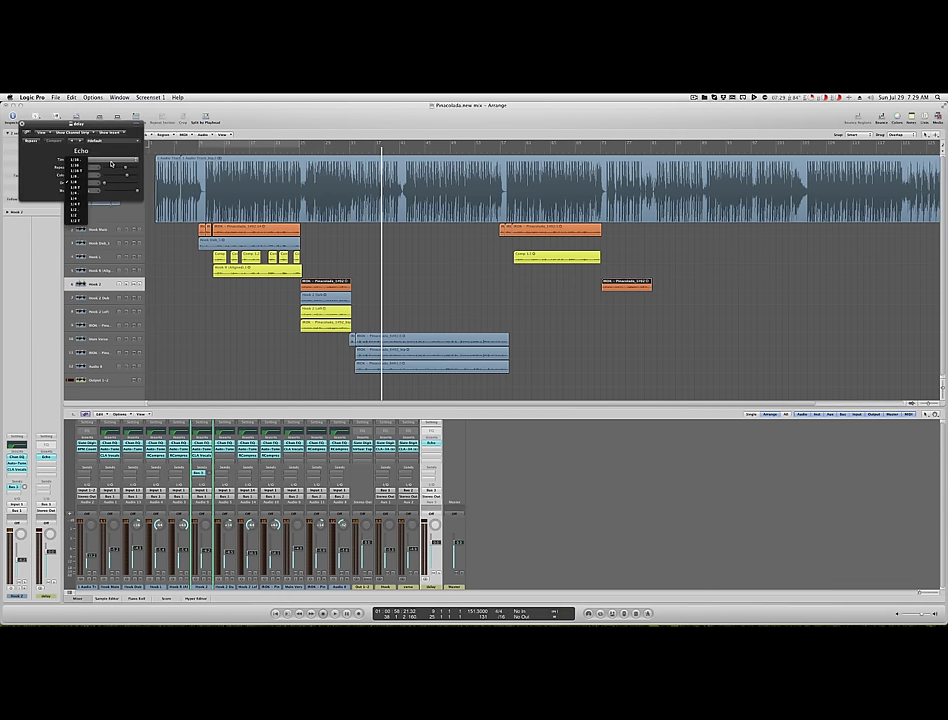
left_click(85, 198)
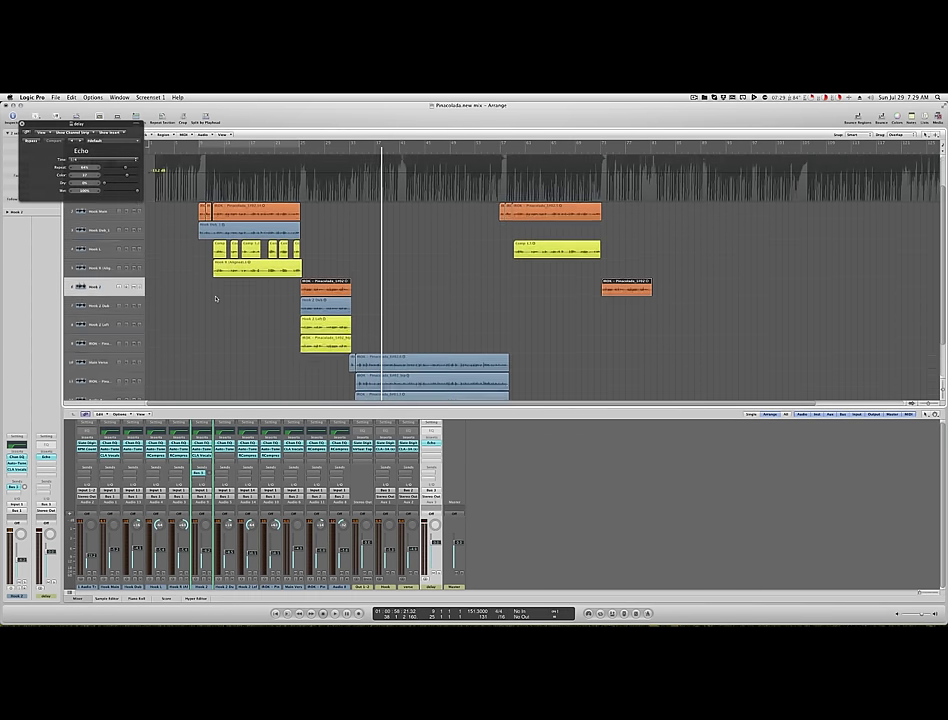
Show track automation and set the Hook 2 lane to the Send 1 (delay) parameter
key("a")
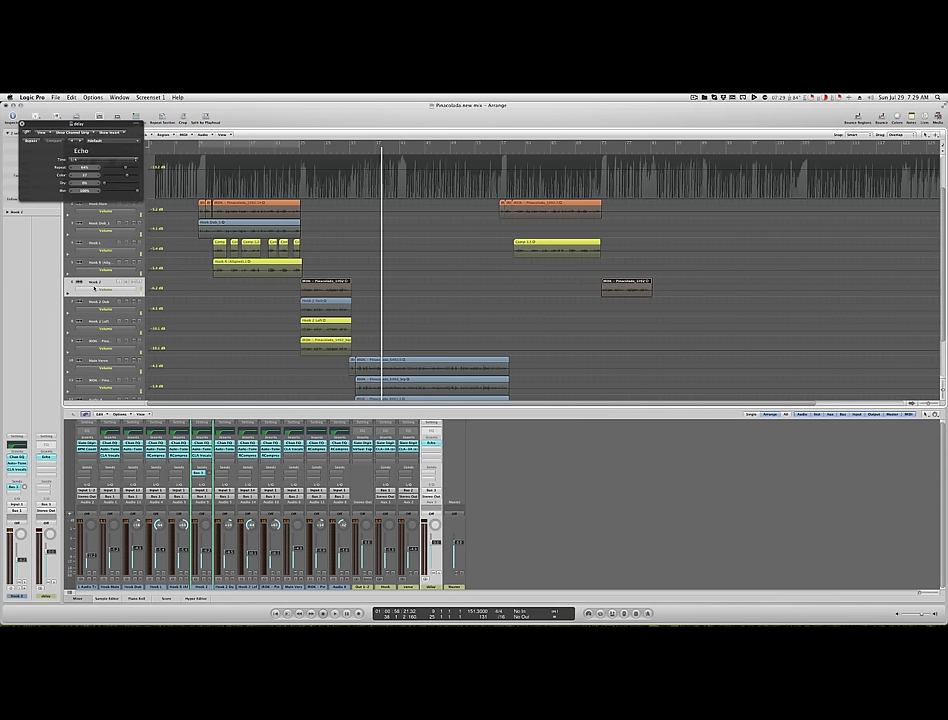
key("ctrl+Down")
key("ctrl+Down")
left_click(96, 291)
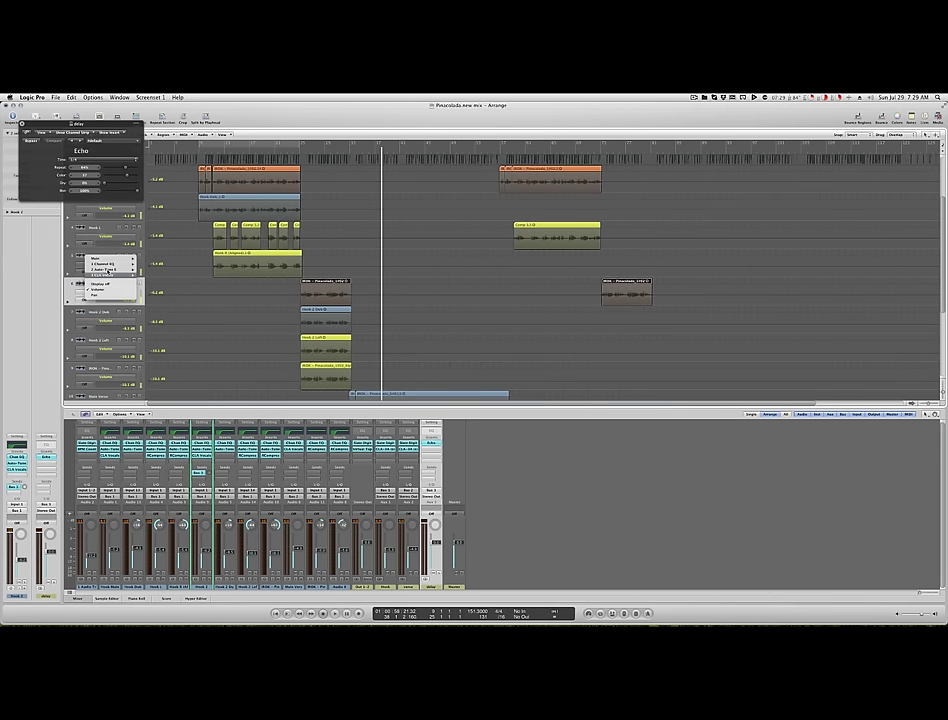
mouse_move(110, 260)
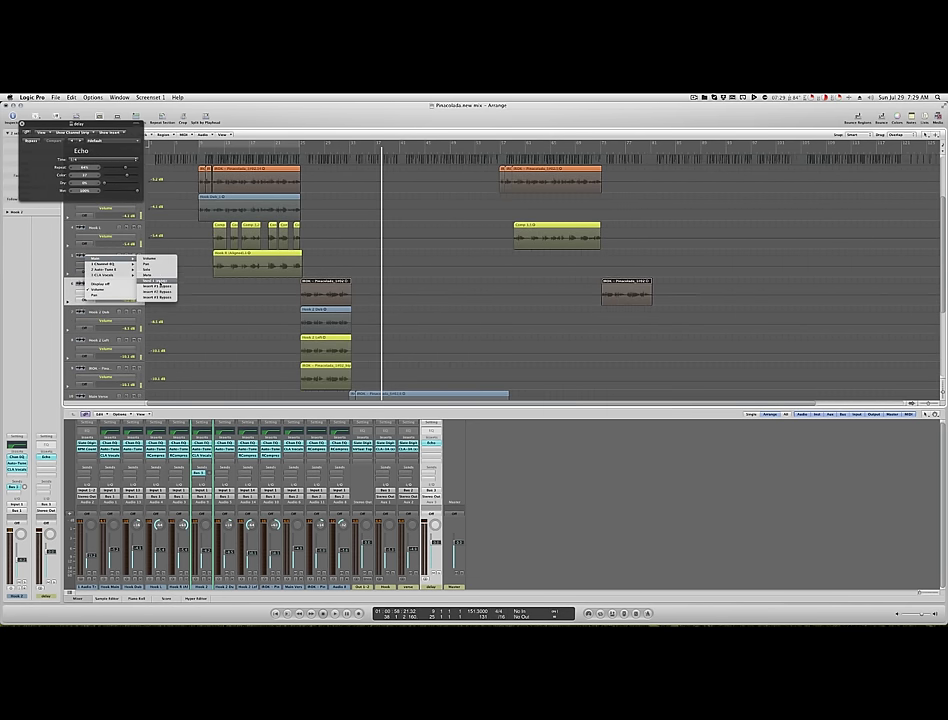
left_click(157, 281)
Play the Hook 2 section and draw a delay-send automation rise on Hook 2 from about bar 26 to bar 27
key("ctrl+Right")
key("ctrl+Right")
key("ctrl+Right")
key("ctrl+Right")
key("ctrl+Right")
key("ctrl+Right")
key("ctrl+Right")
key("ctrl+Right")
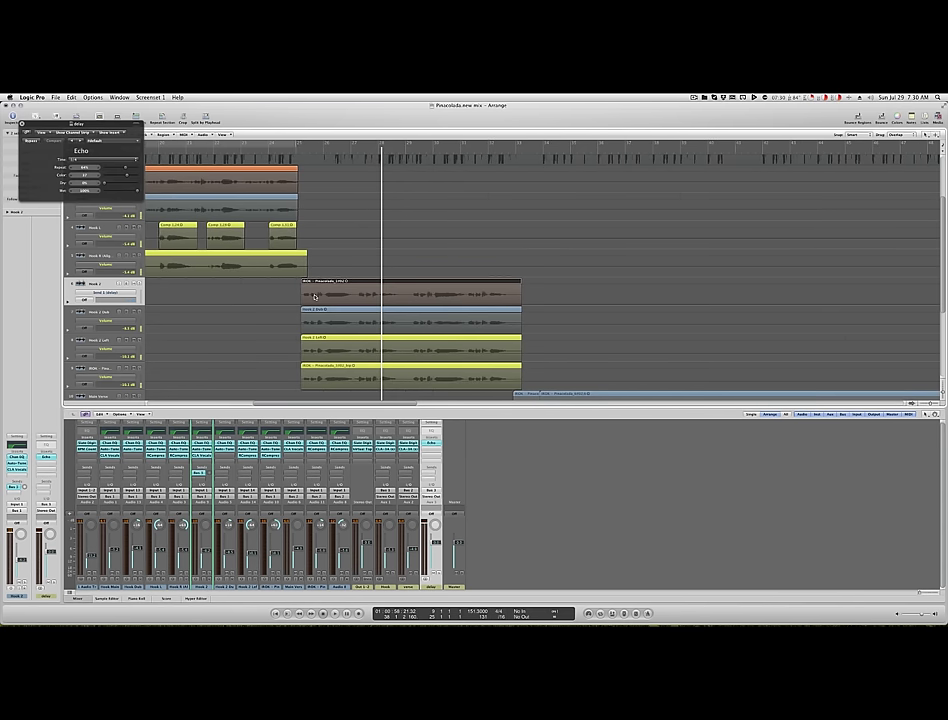
scroll(315, 296, "up", 3)
key("ctrl+Down")
key("ctrl+Down")
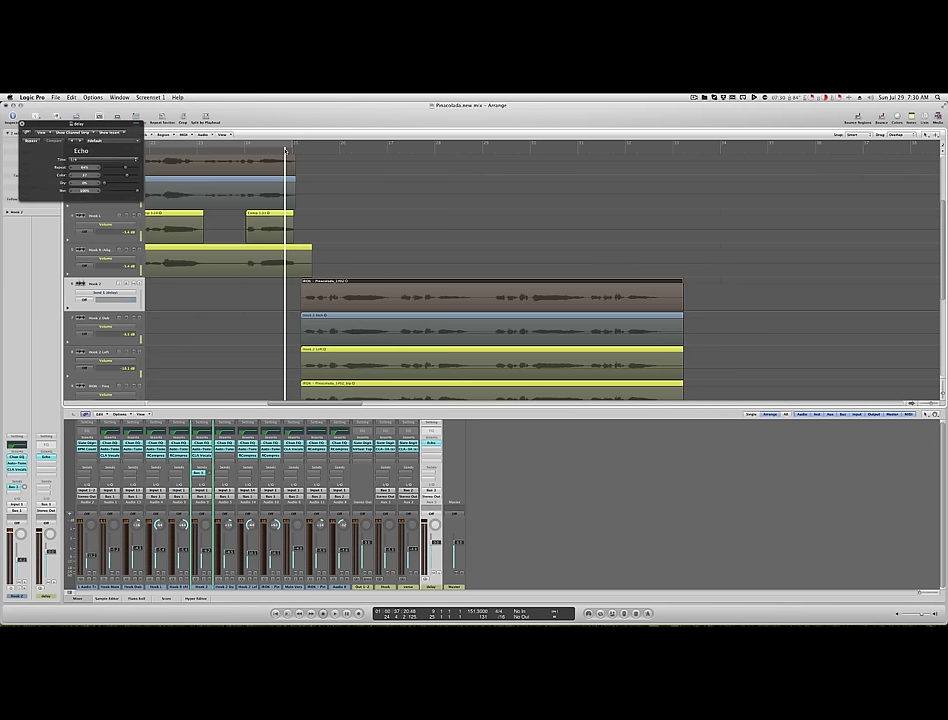
key("space")
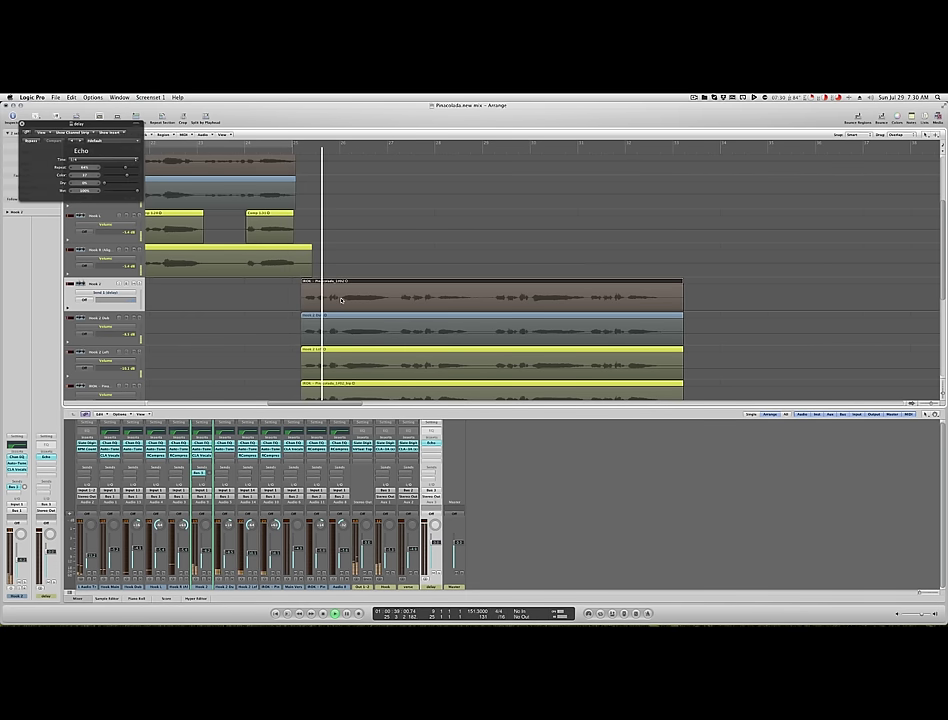
left_click_drag(341, 300, 391, 298)
left_click(391, 306)
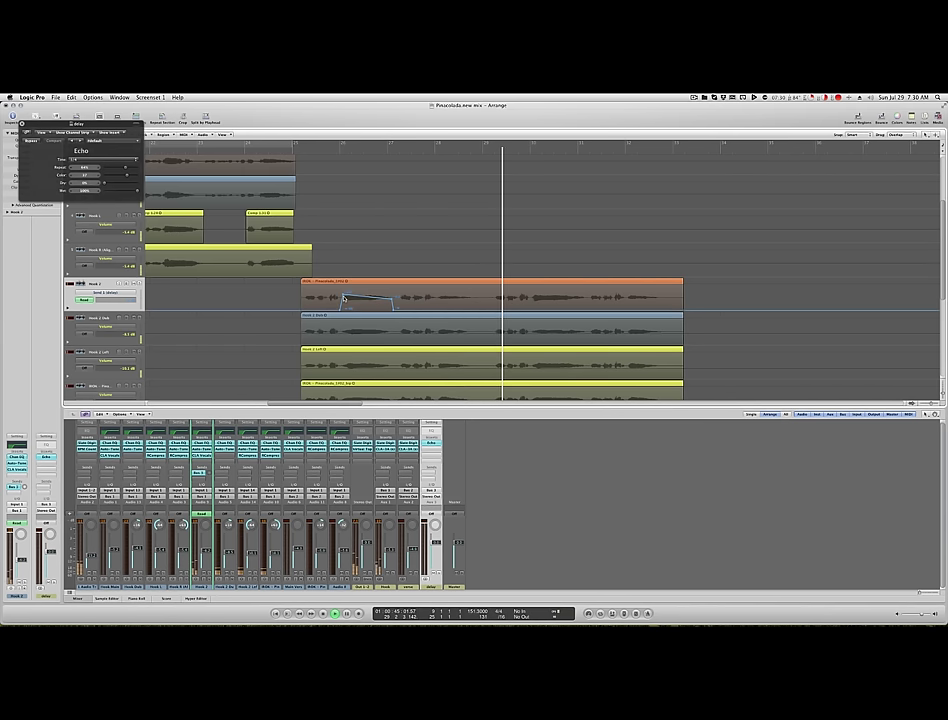
Automate a second delay-send rise on Hook 2 from bar 28 to just before bar 29, then lower its level slightly
left_click(320, 148)
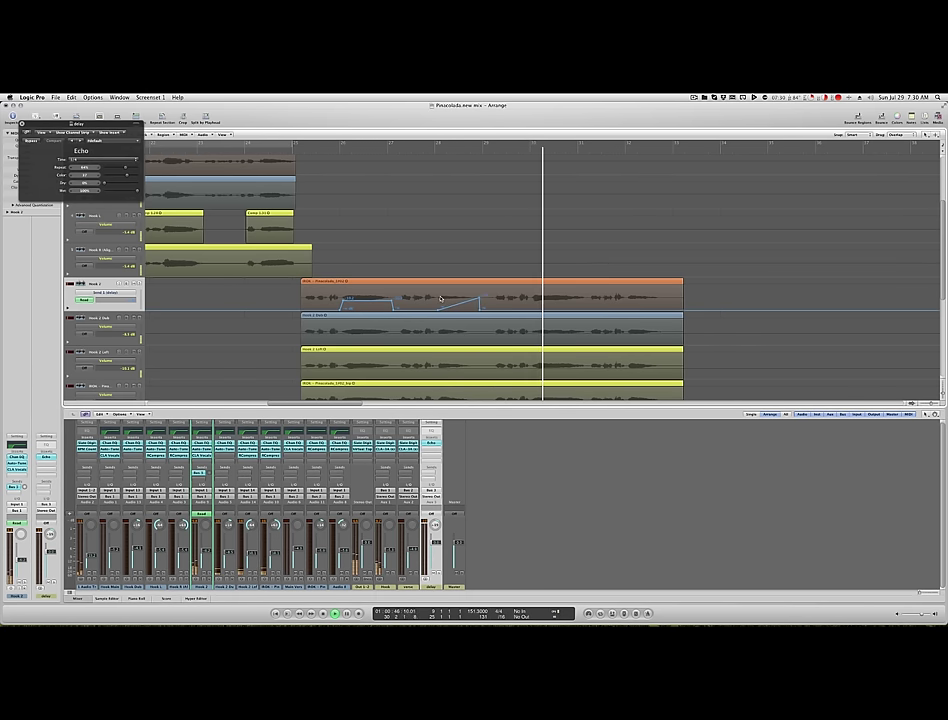
left_click(441, 297)
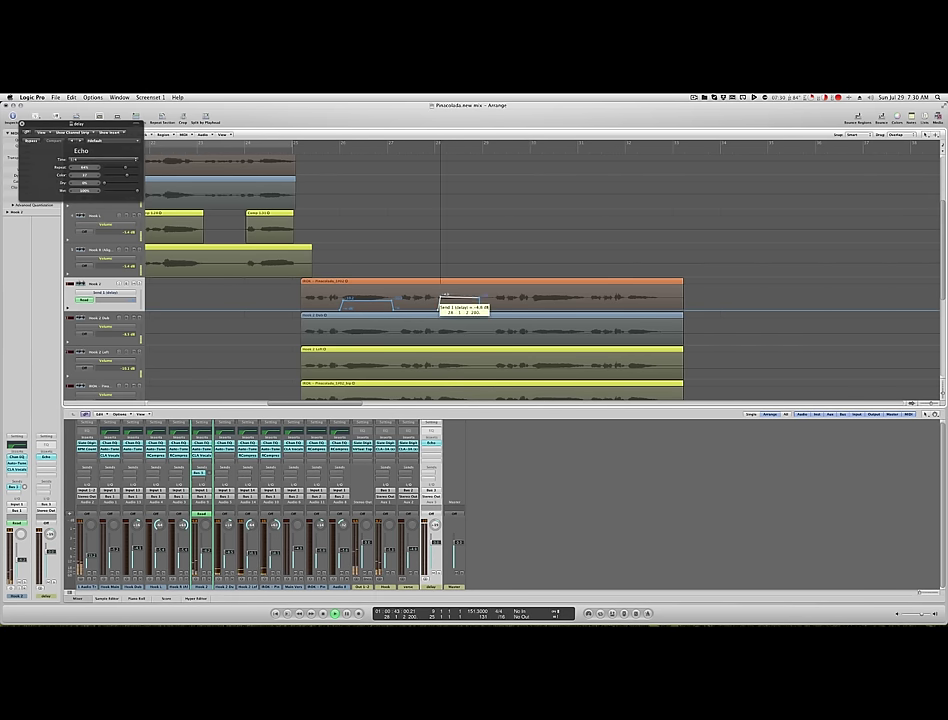
left_click(333, 149)
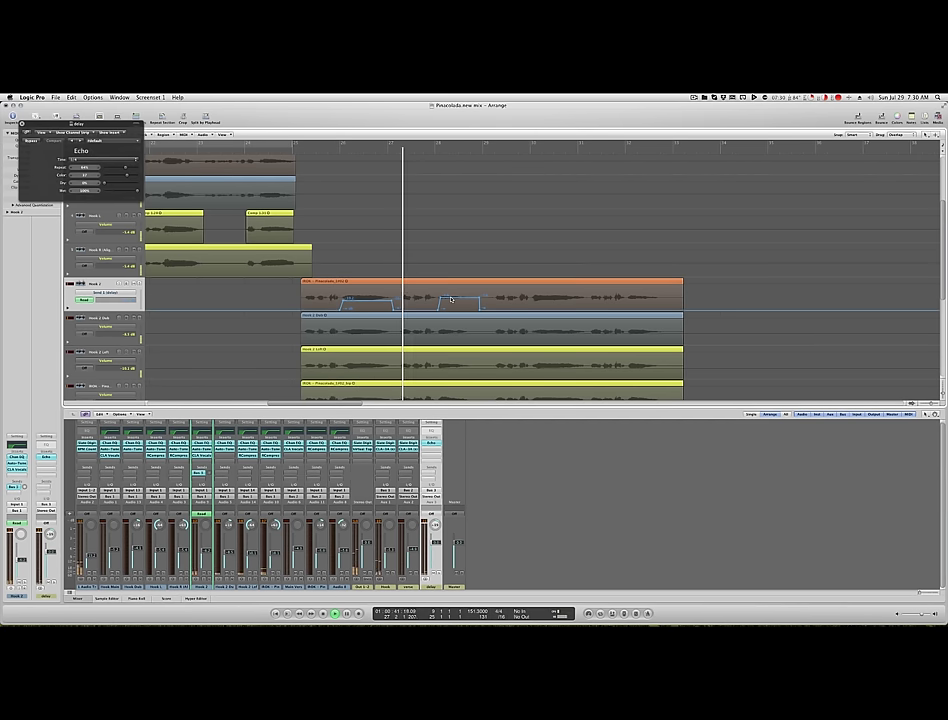
left_click_drag(450, 297, 451, 301)
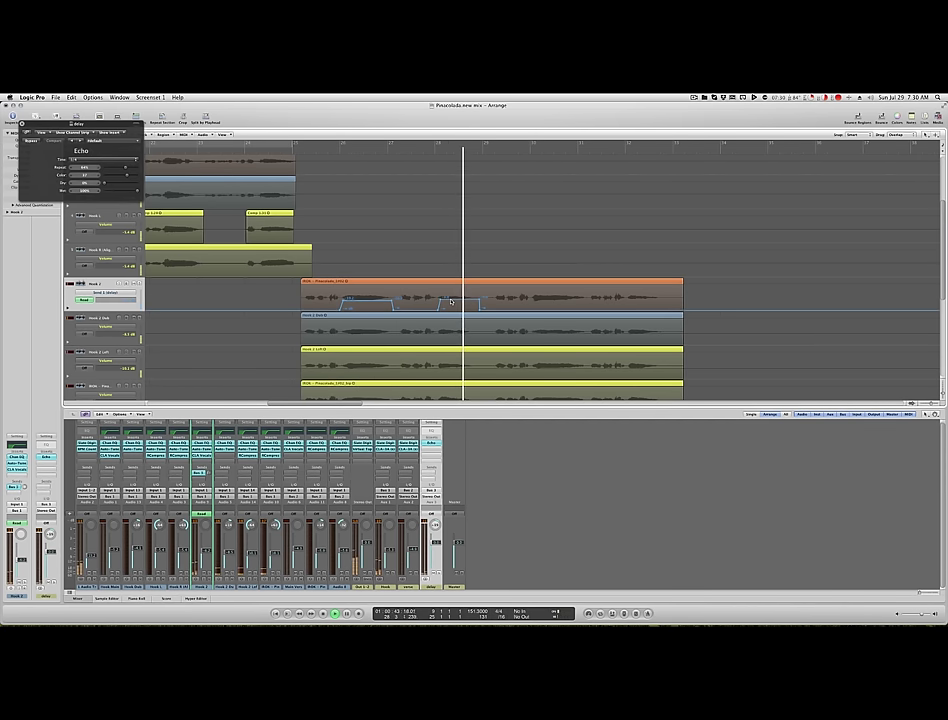
Automate two more delay-send rises on Hook 2, from bar 30 to 31 and from bar 32 to 33
left_click_drag(529, 303, 583, 297)
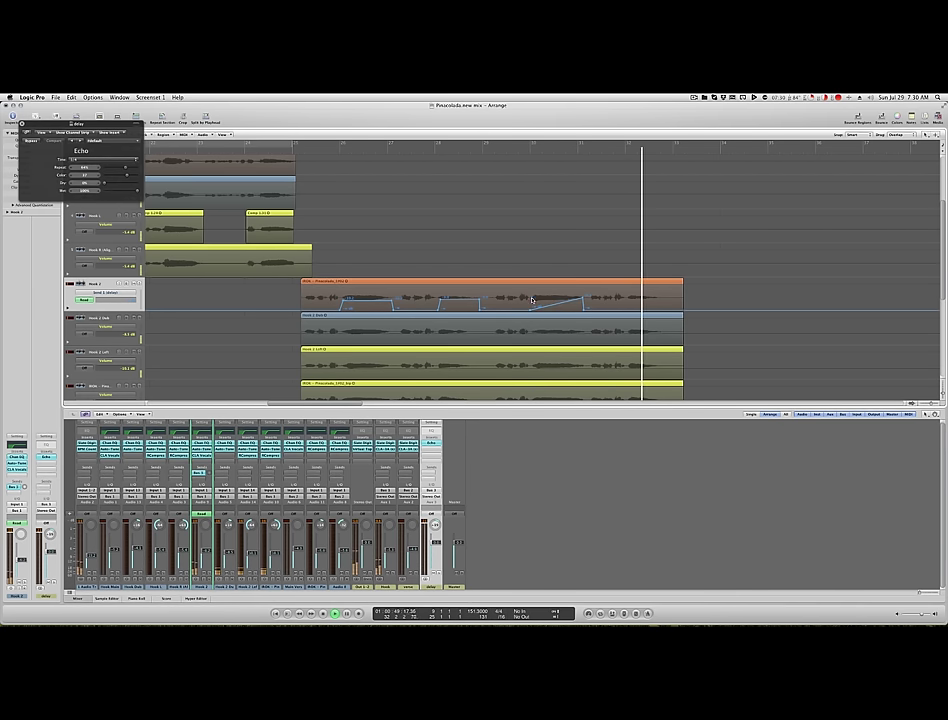
left_click(520, 146)
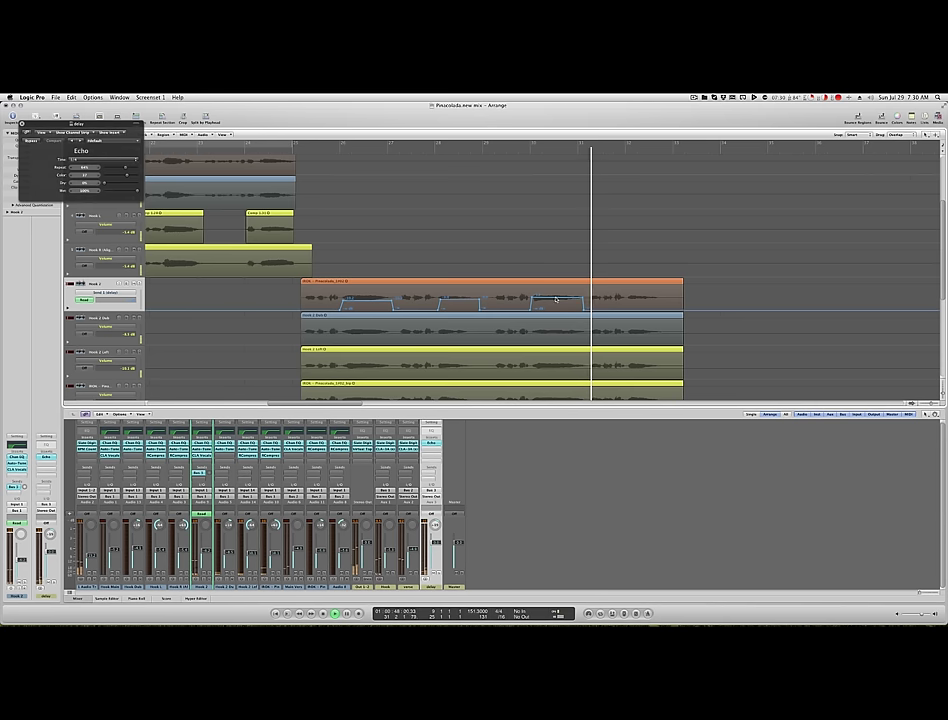
left_click_drag(628, 301, 674, 301)
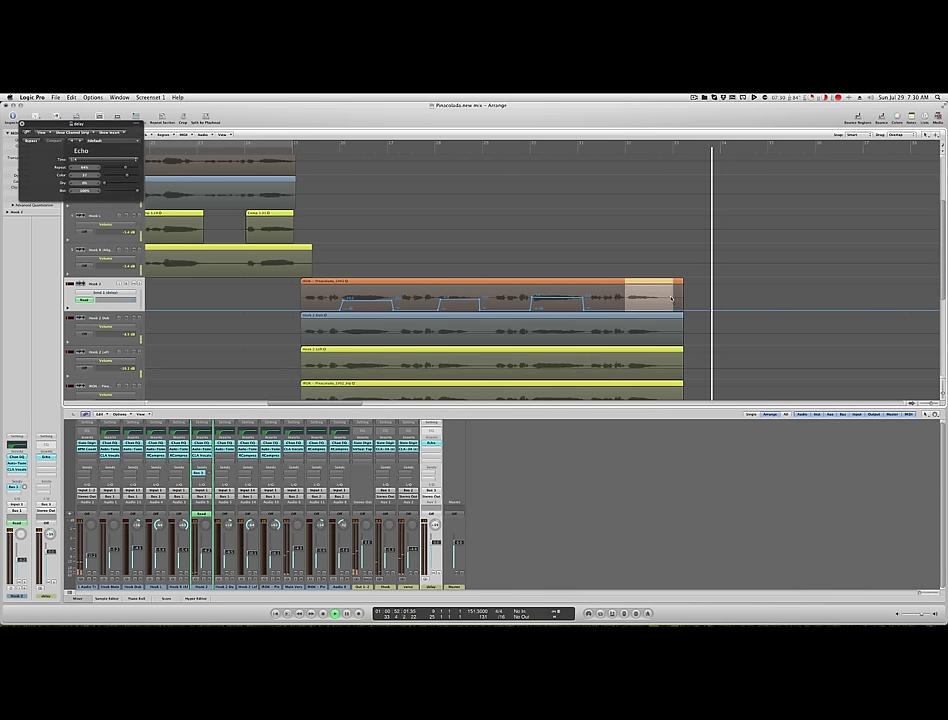
left_click(630, 298)
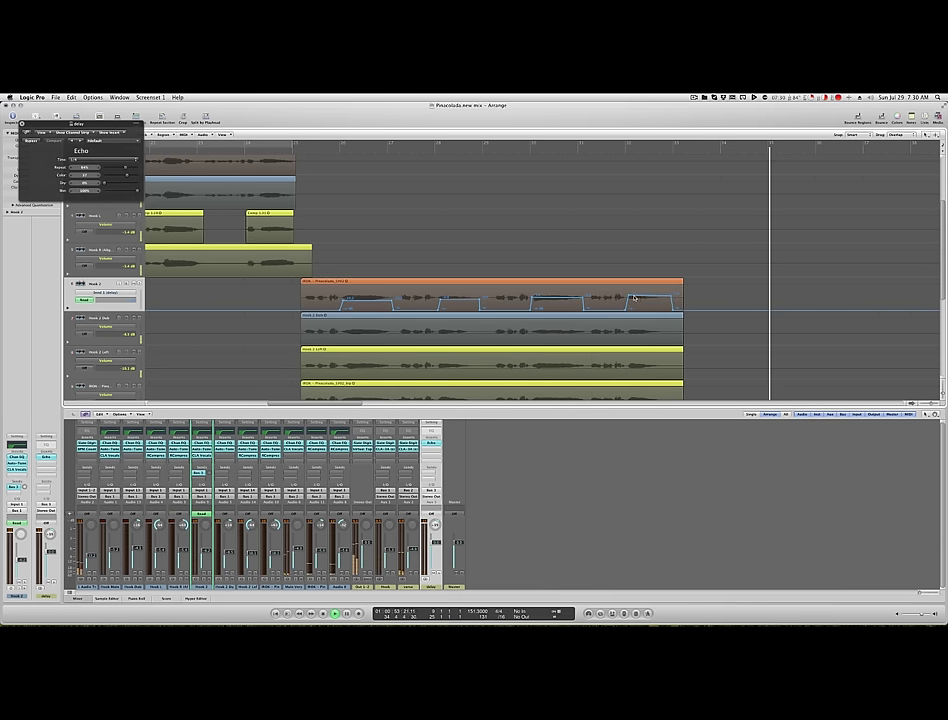
left_click(629, 297)
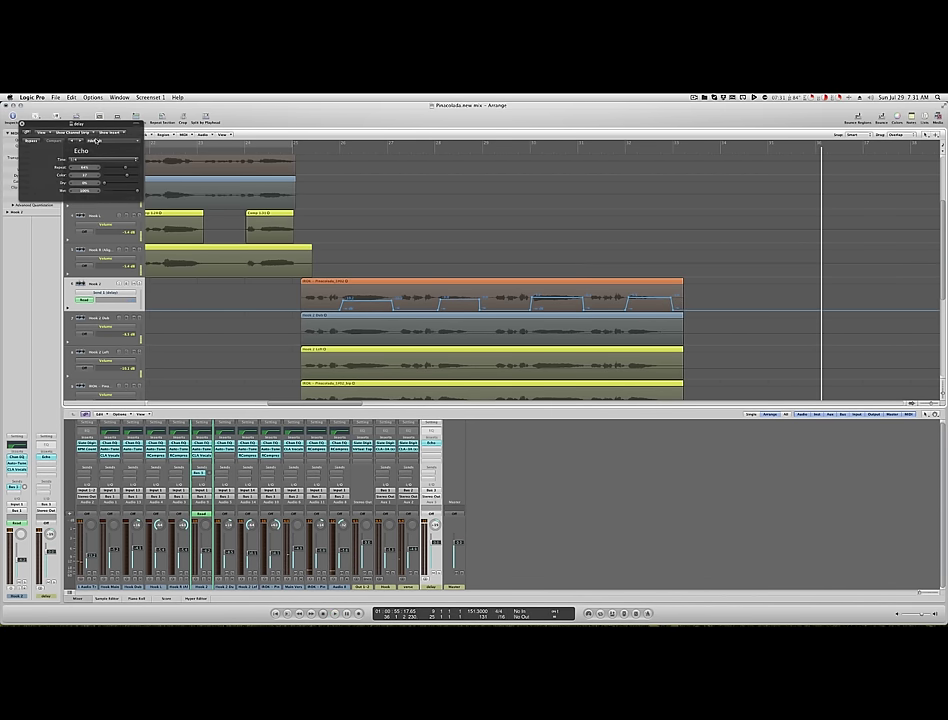
Set the Echo delay time to 1/2 and reduce its Repeat and Color amounts while Hook 2 plays
left_click(90, 160)
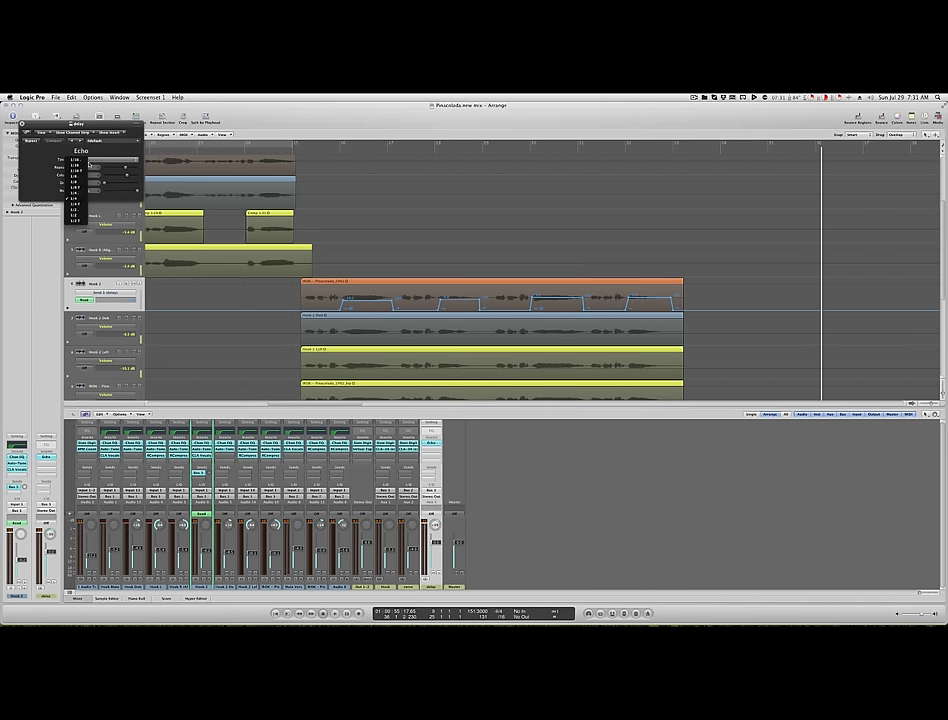
left_click(80, 215)
left_click(298, 150)
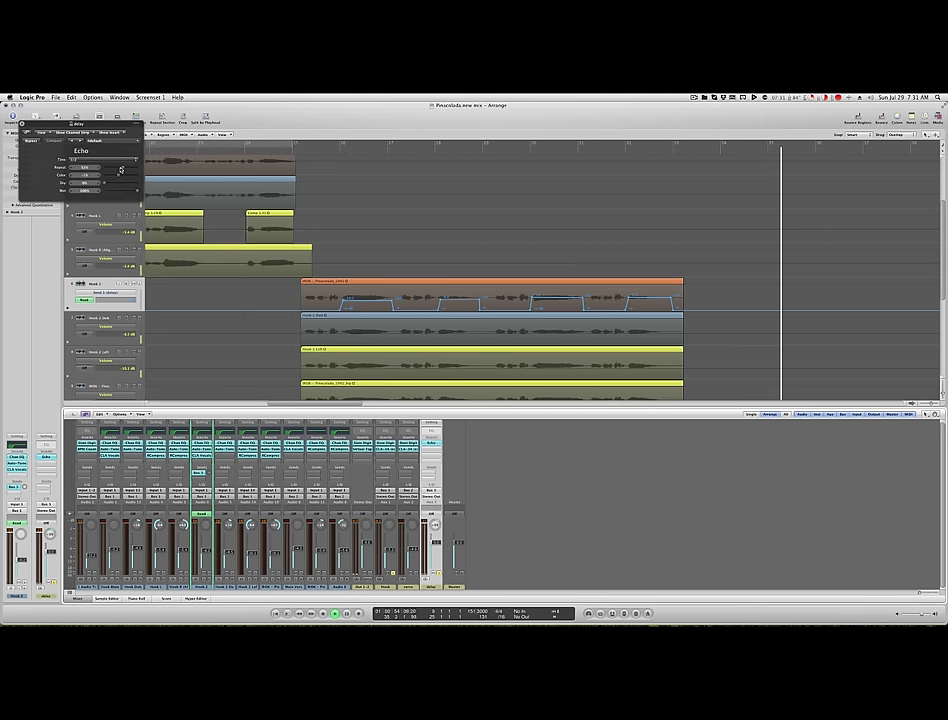
left_click(295, 146)
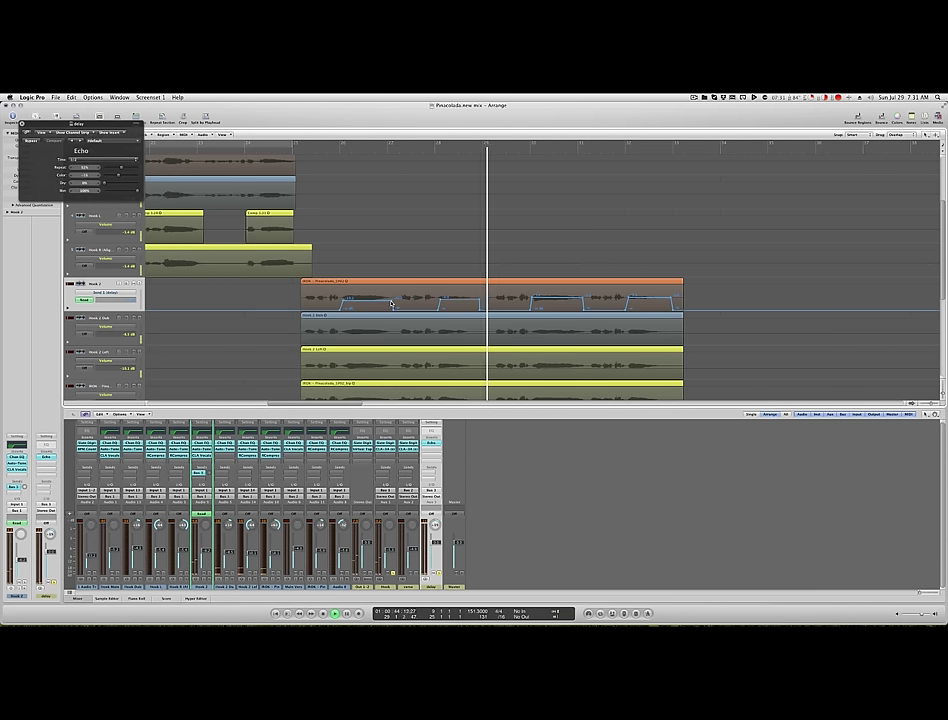
Pull in the ends of the four delay-send rises on Hook 2 so that each slopes down sooner
left_click_drag(391, 301, 383, 301)
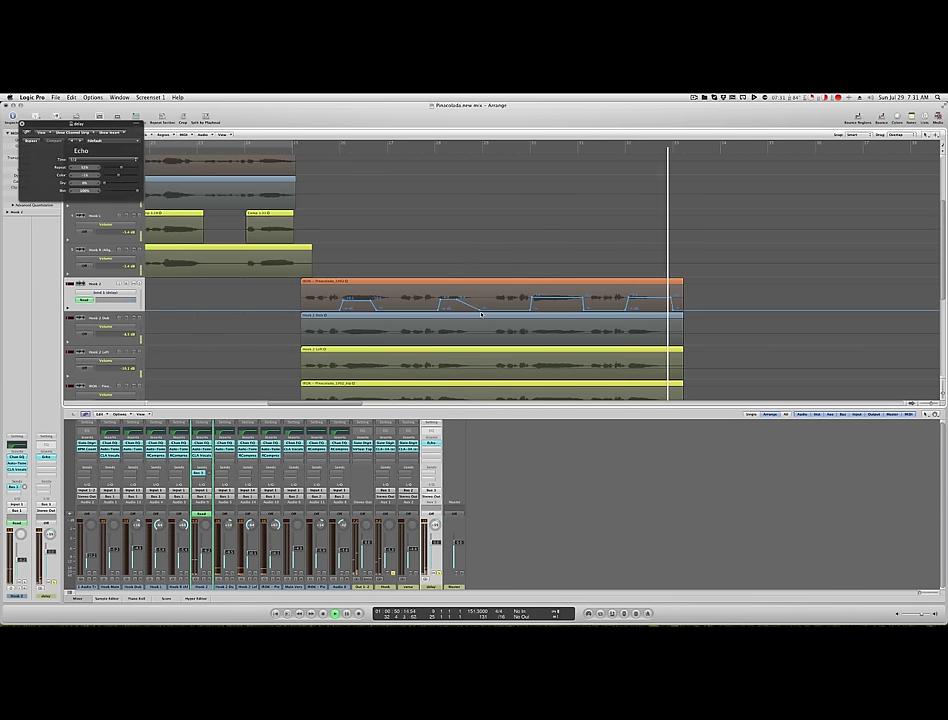
left_click_drag(481, 314, 474, 309)
key("super+z")
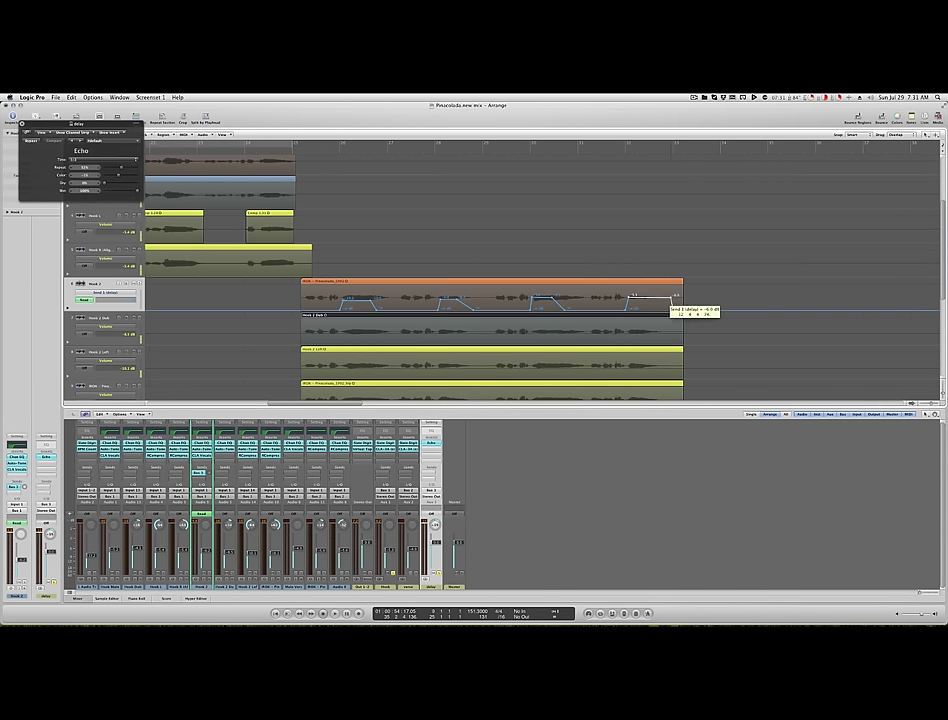
mouse_move(652, 298)
left_mouse_down()
mouse_move(643, 298)
mouse_move(660, 311)
left_mouse_up()
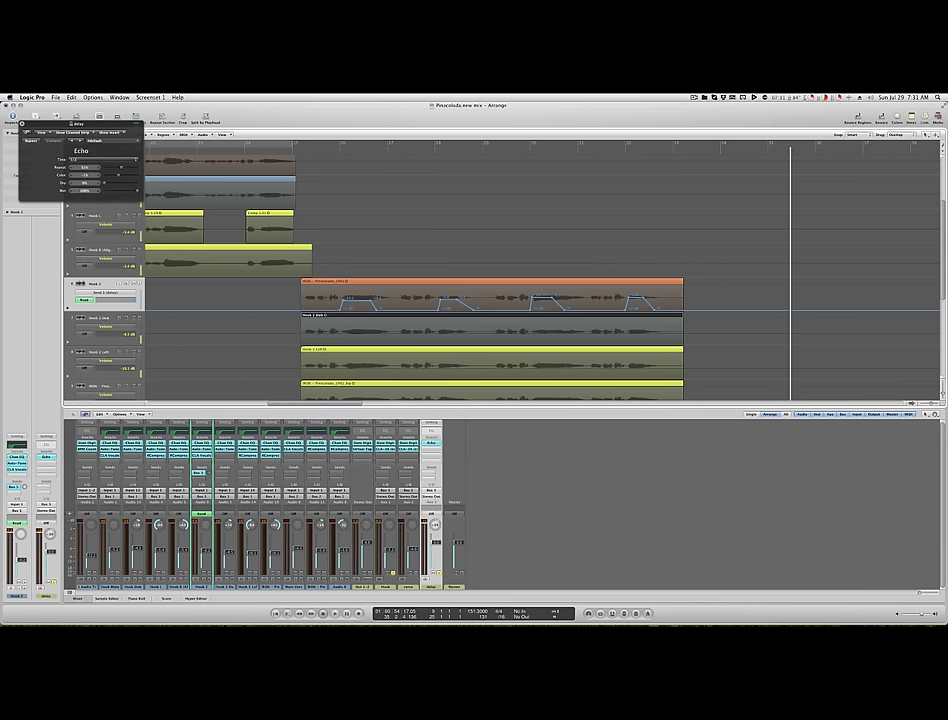
Replay Hook 2 and shorten the first and third delay-send rises further
left_click(297, 152)
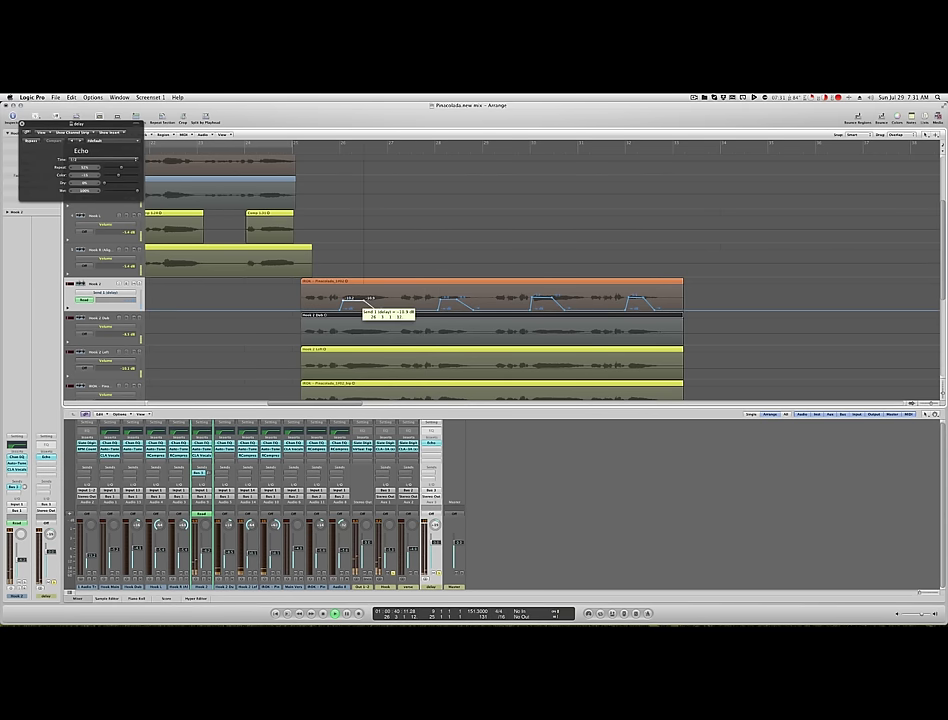
mouse_move(364, 300)
left_mouse_down()
mouse_move(356, 300)
mouse_move(367, 309)
left_mouse_up()
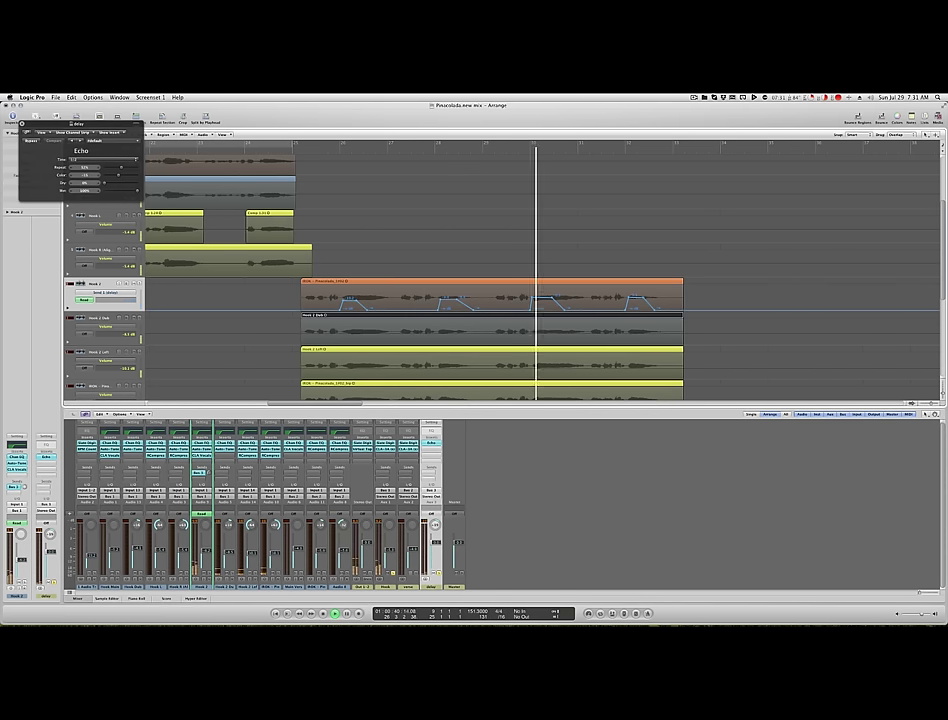
left_click(551, 300)
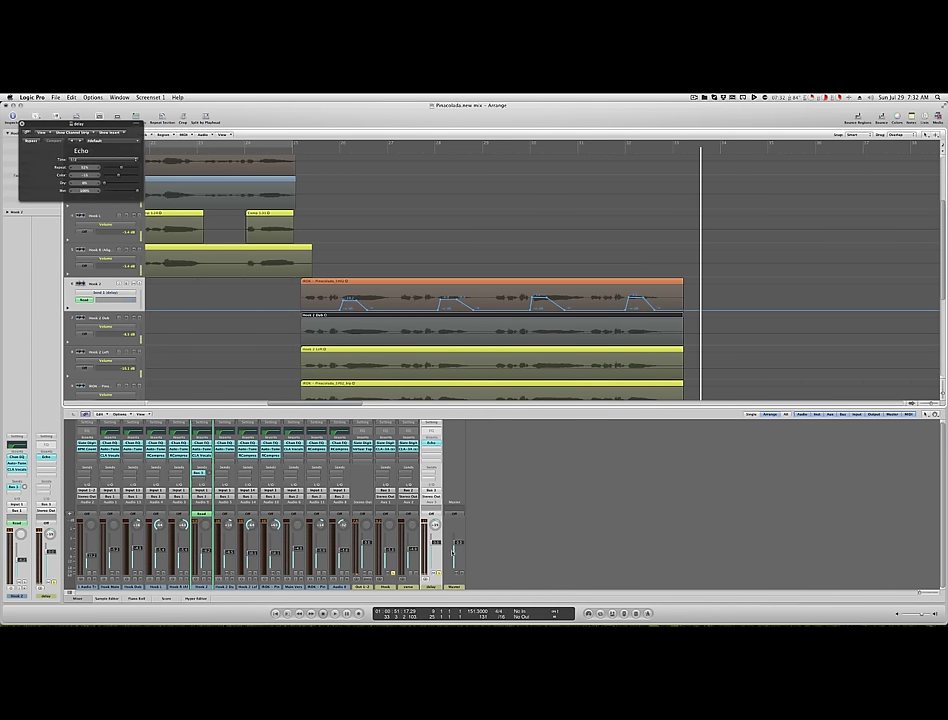
Play Hook 2 in the full mix through into the verse, raise the Echo's Repeat amount slightly and close the plug-in
left_click(298, 151)
key("space")
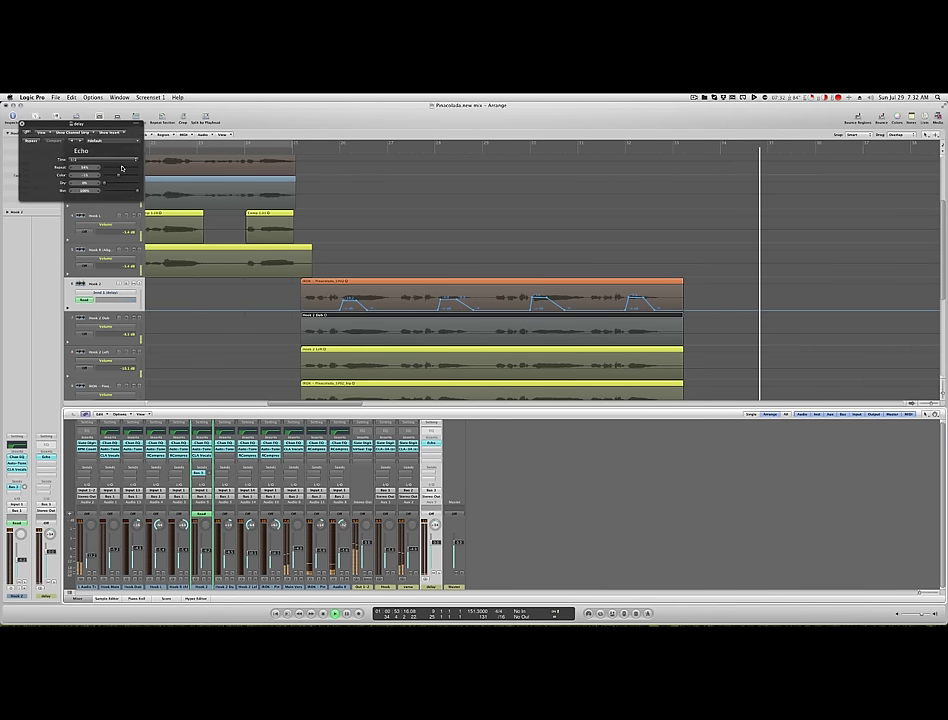
key("ctrl+Down")
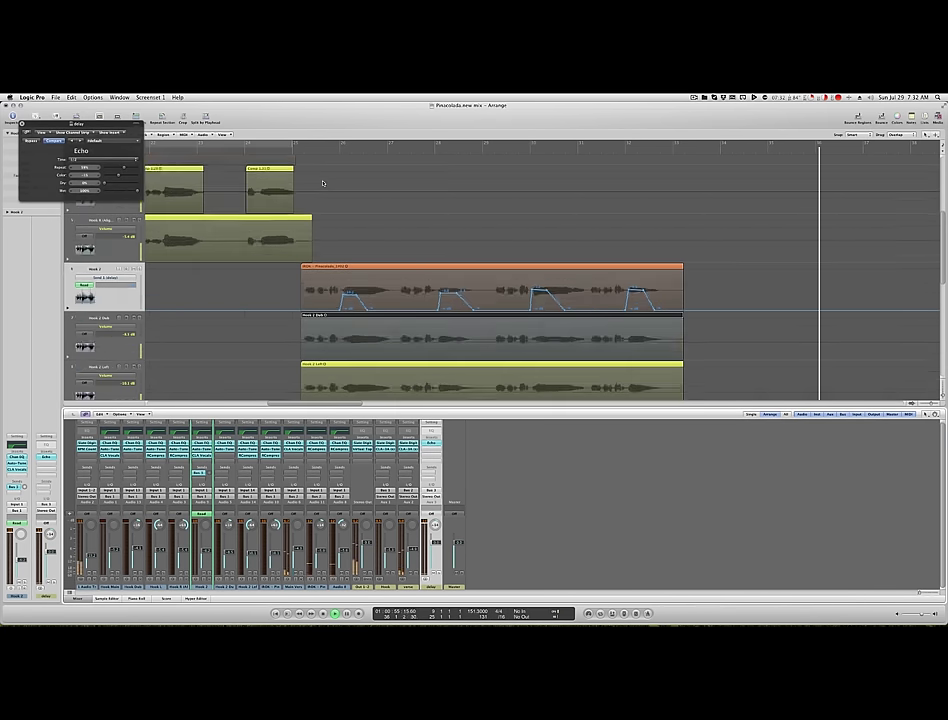
key("ctrl+Up")
key("ctrl+Up")
key("ctrl+Left")
key("super+Left")
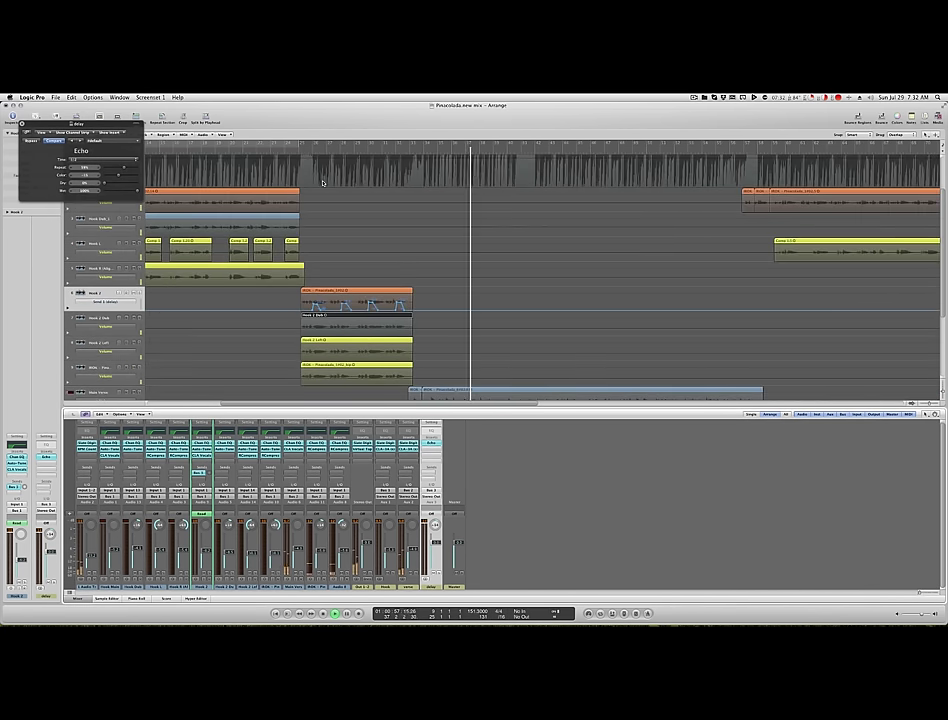
scroll(322, 183, "down", 3)
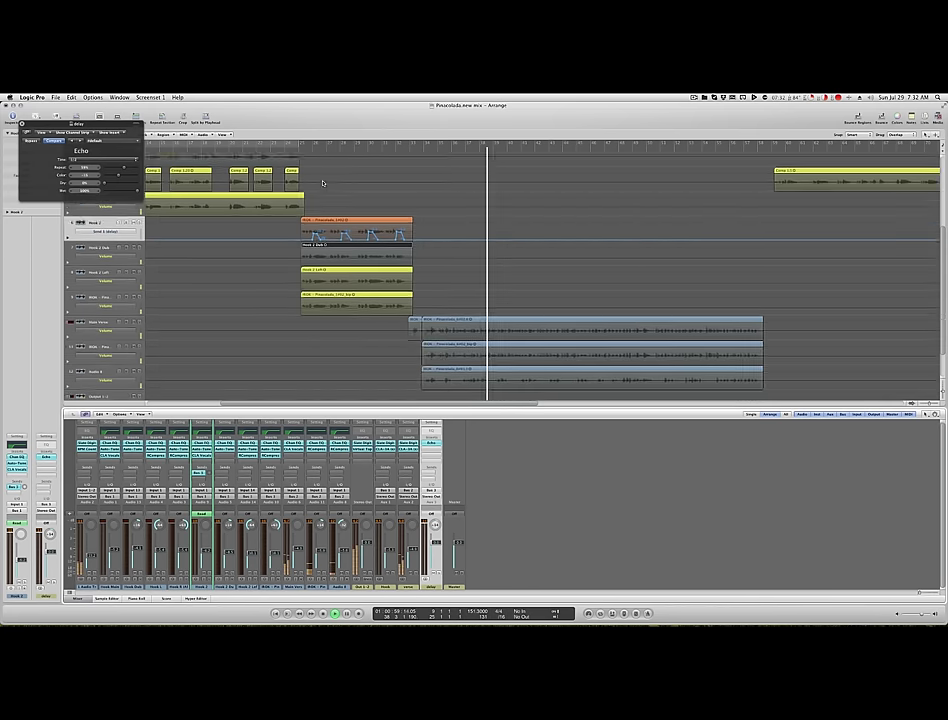
scroll(322, 183, "left", 5)
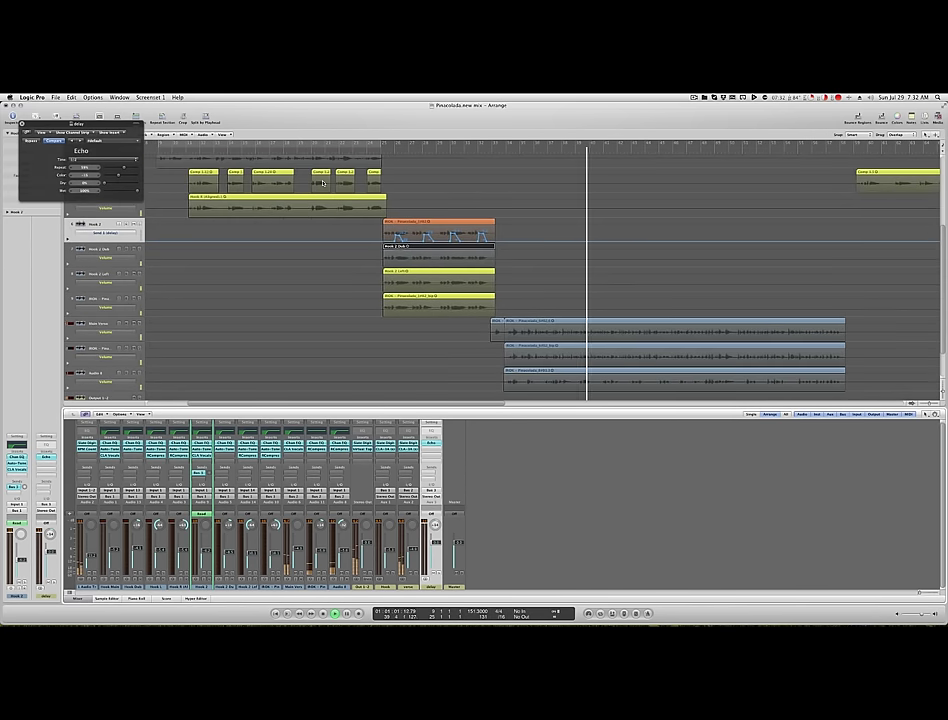
scroll(322, 183, "down", 2)
scroll(322, 183, "right", 5)
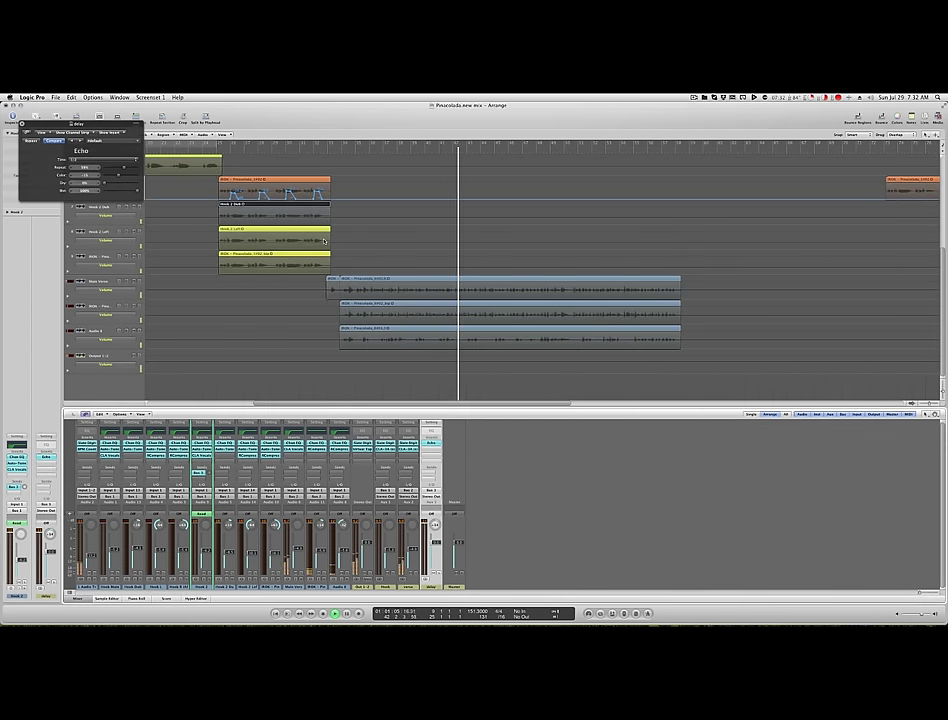
key("ctrl+Left")
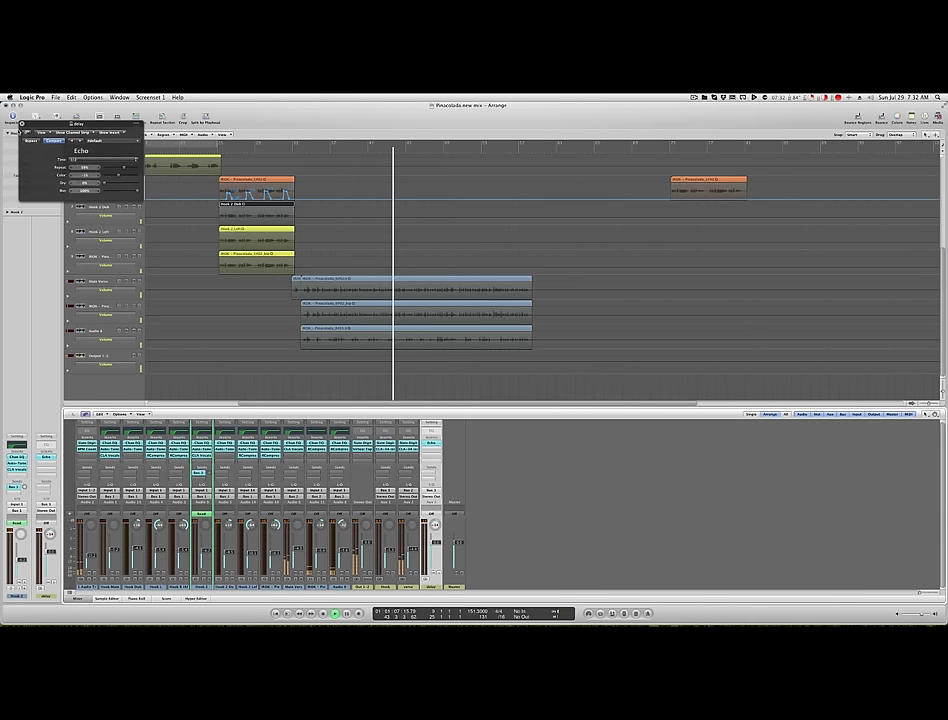
left_click(21, 125)
Insert a stereo Gain plug-in after the Echo on the delay channel and lower the channel's level while playing Hook 2
scroll(210, 240, "up", 5)
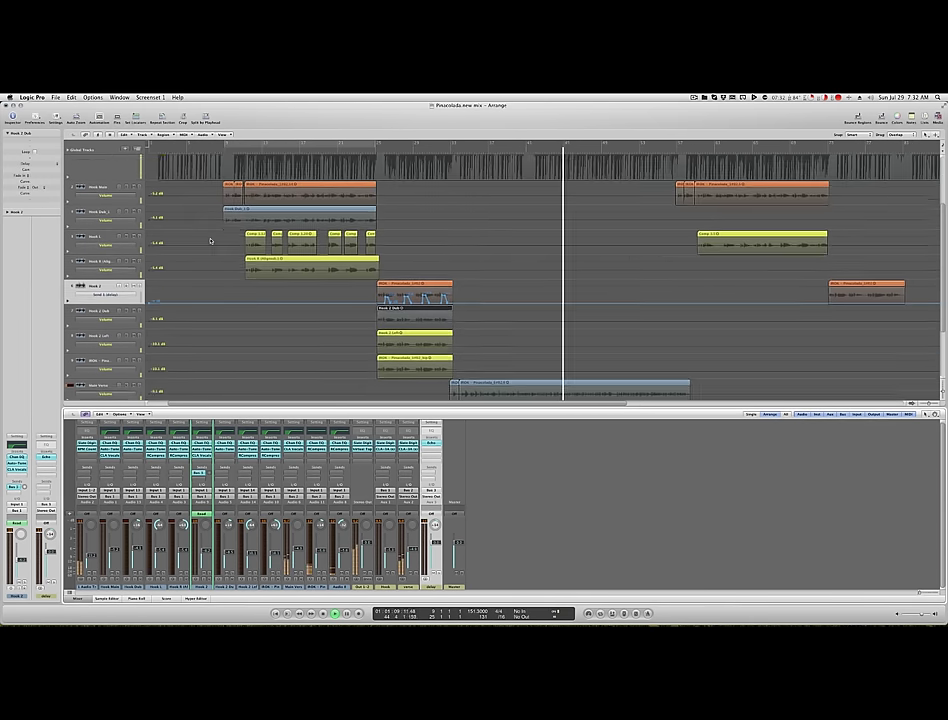
scroll(210, 240, "left", 4)
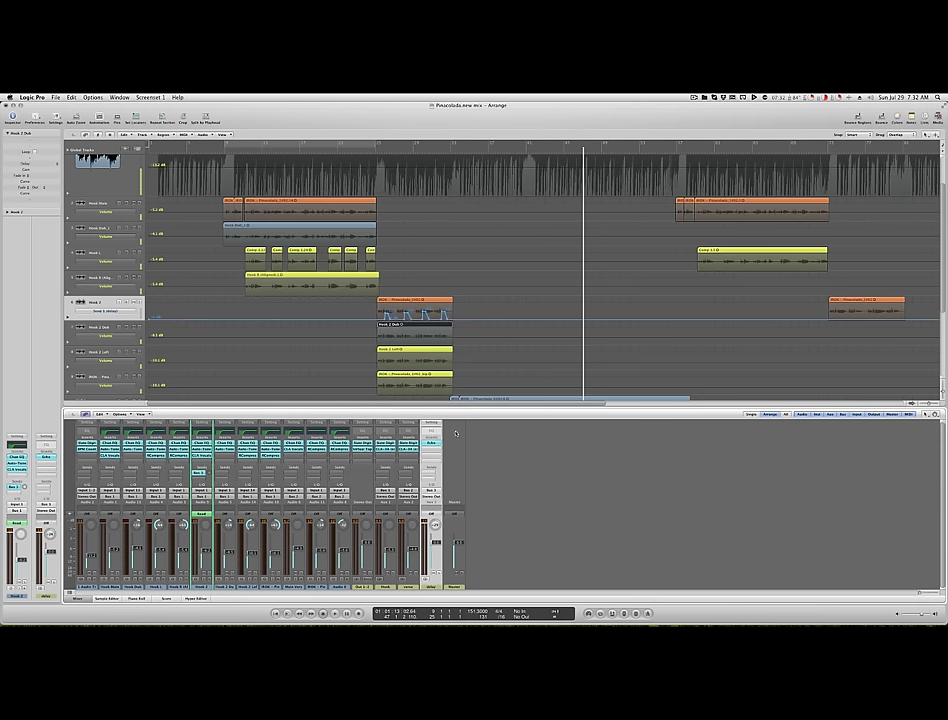
scroll(484, 308, "down", 5)
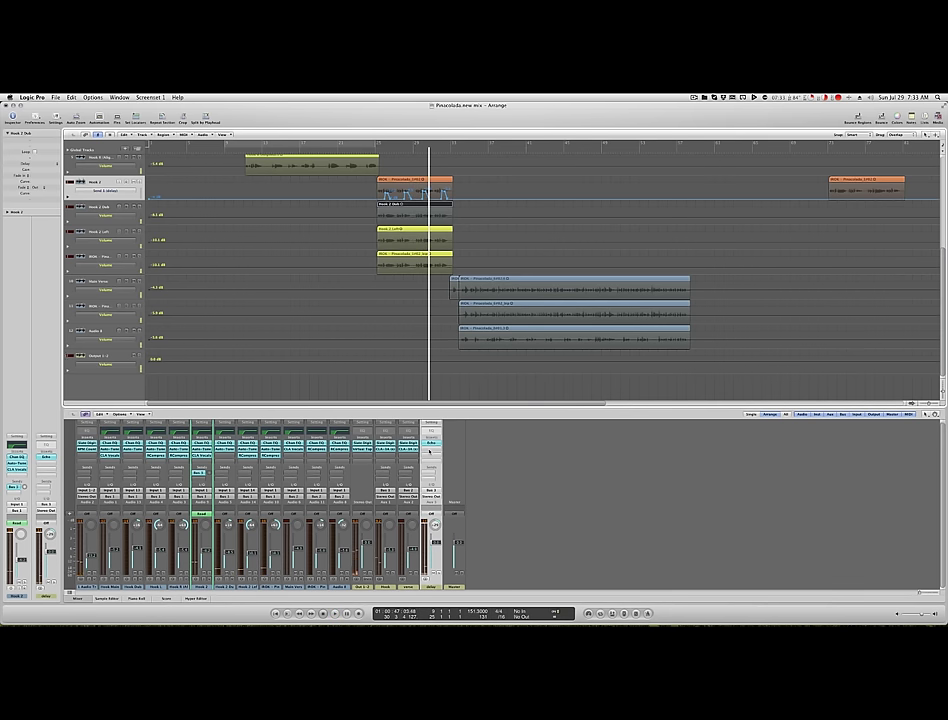
left_click(430, 451)
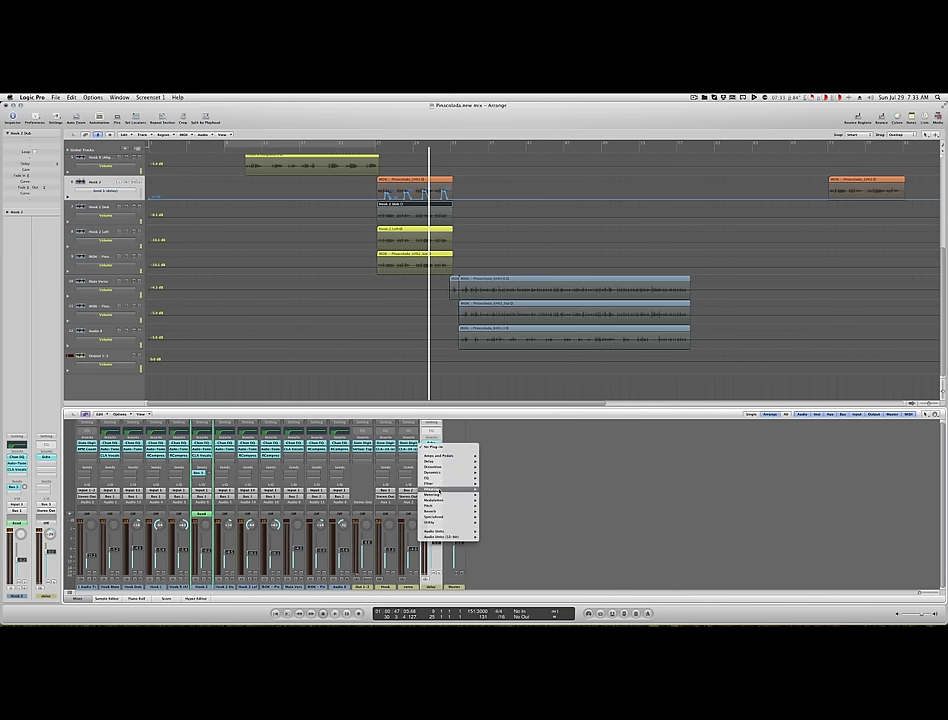
mouse_move(441, 500)
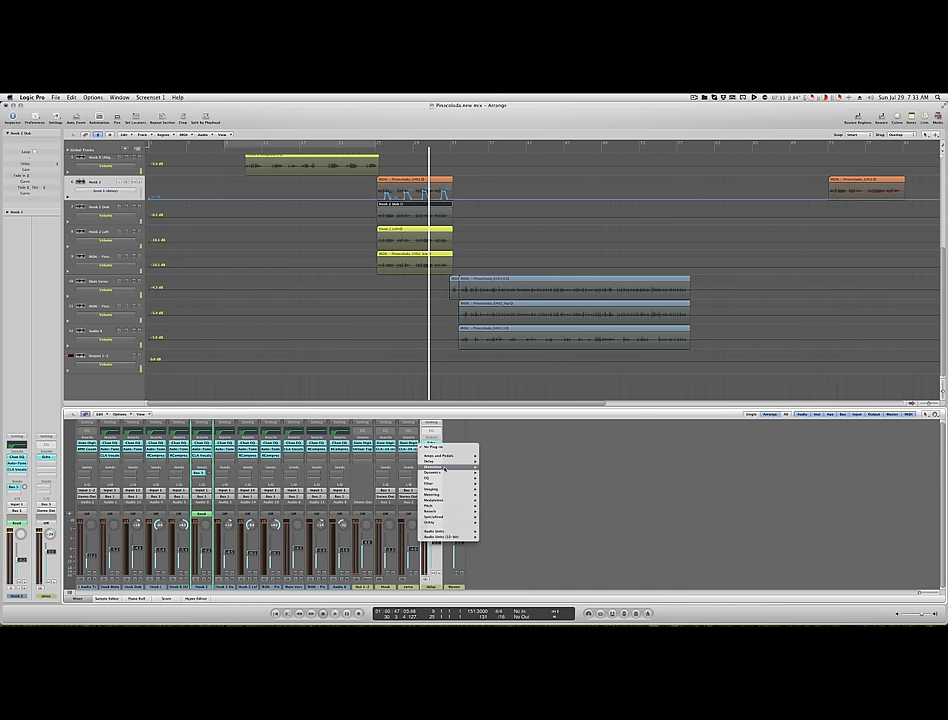
mouse_move(446, 462)
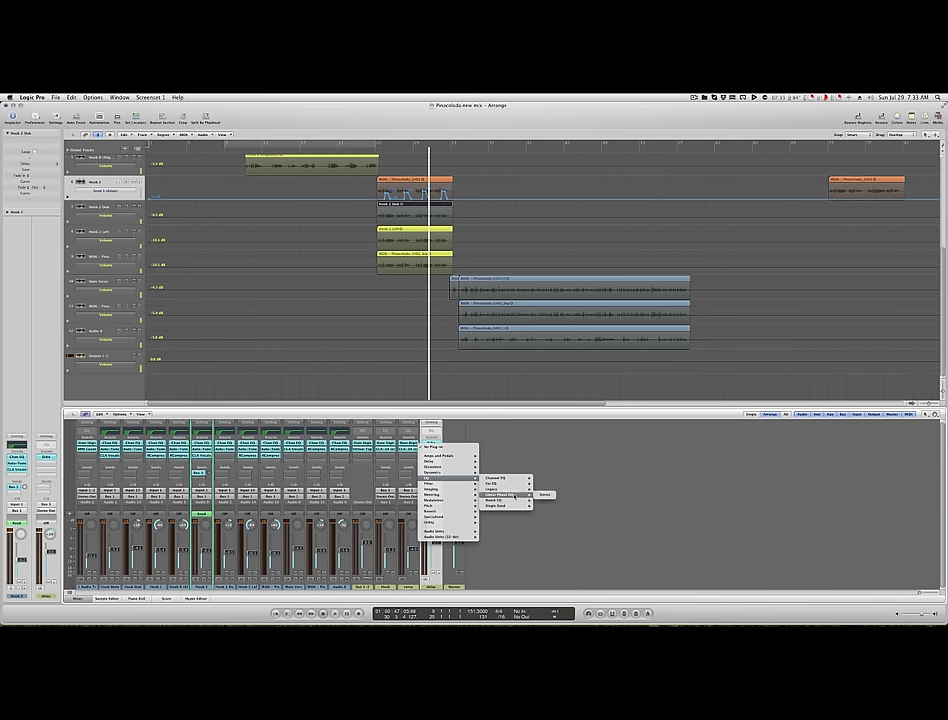
mouse_move(463, 522)
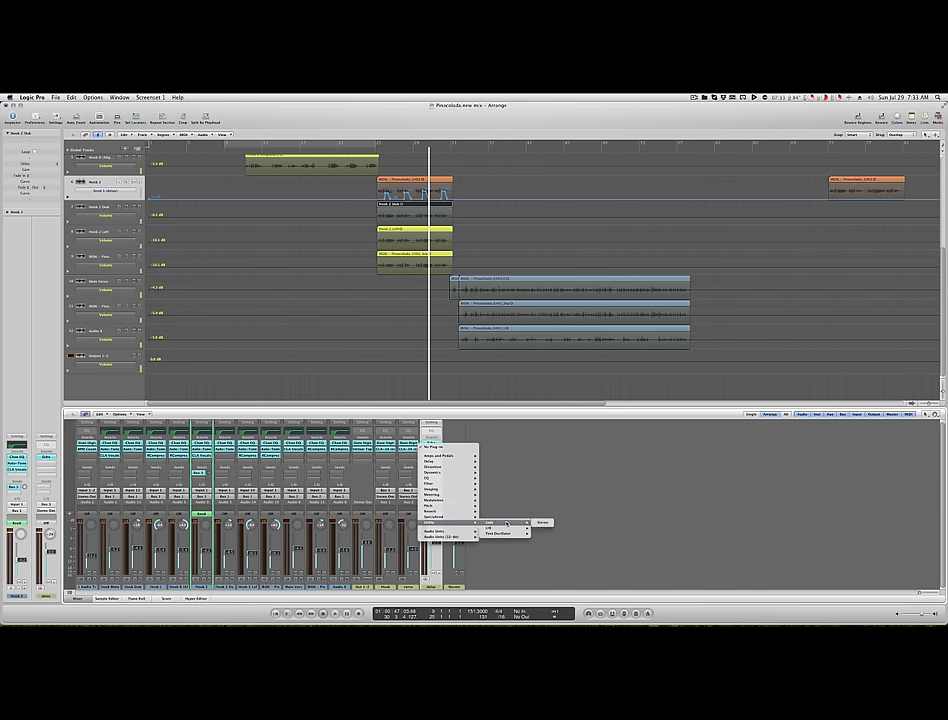
left_click(541, 522)
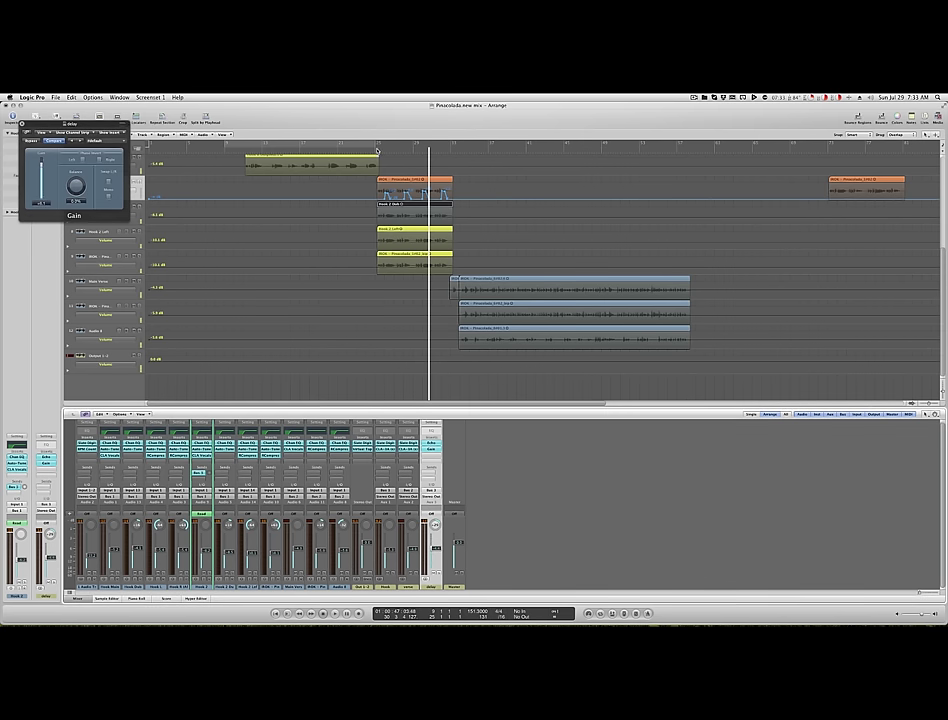
double_click(376, 148)
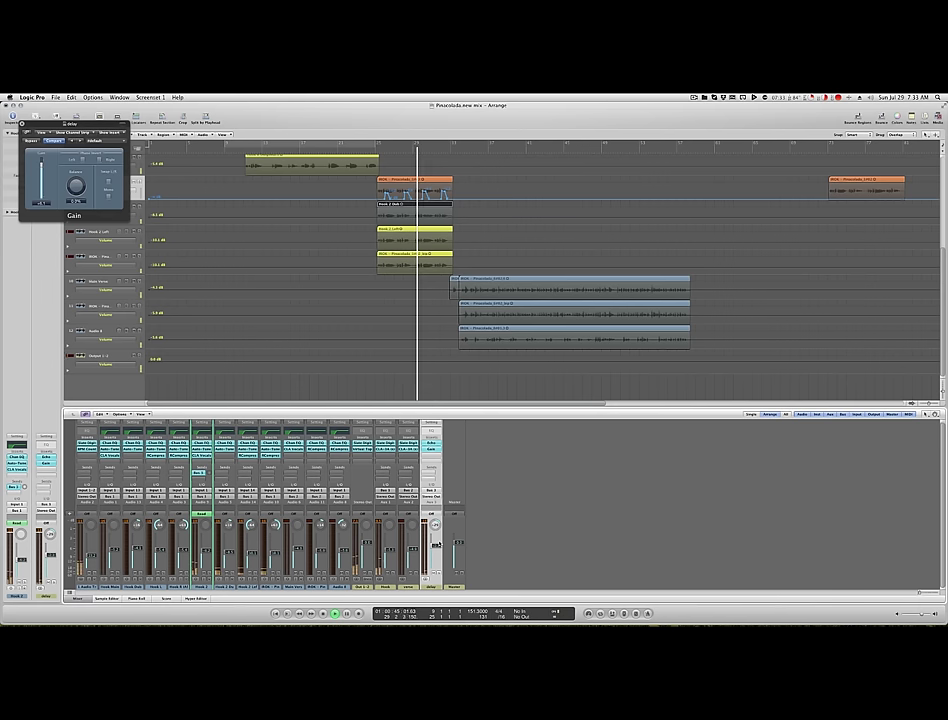
left_click(21, 124)
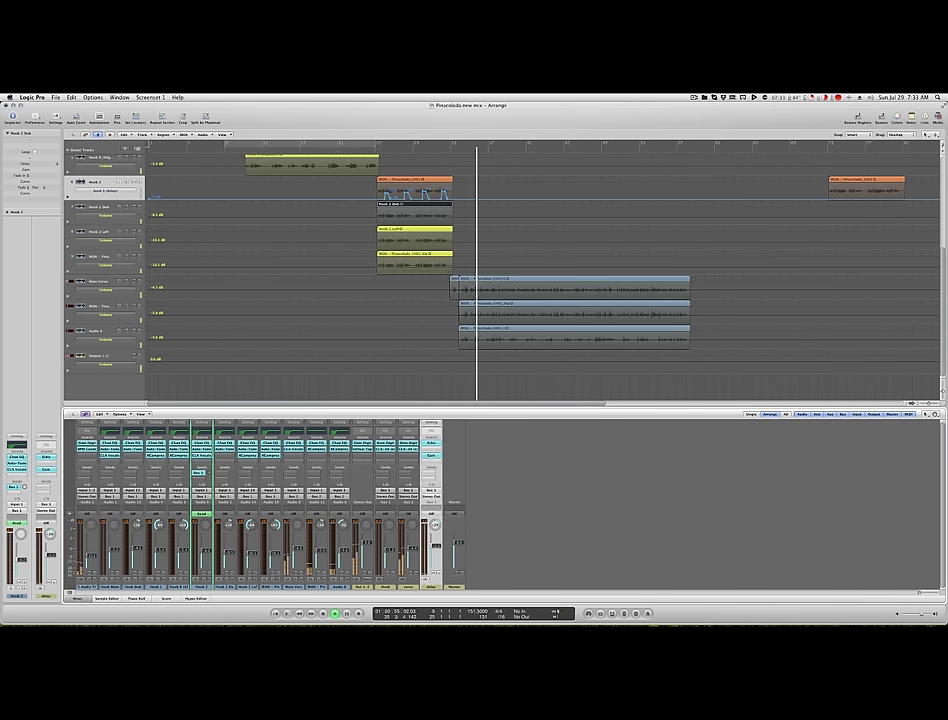
Check the CLA-3A compressor on the verse bus and play the song from the first hook at bar 9
left_click(410, 453)
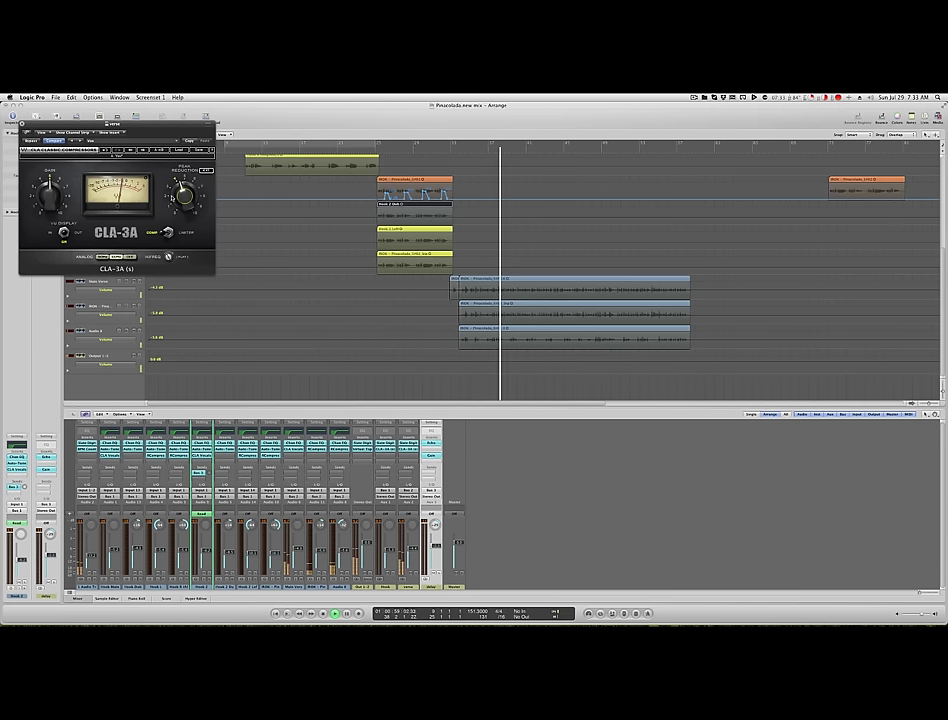
left_click(22, 124)
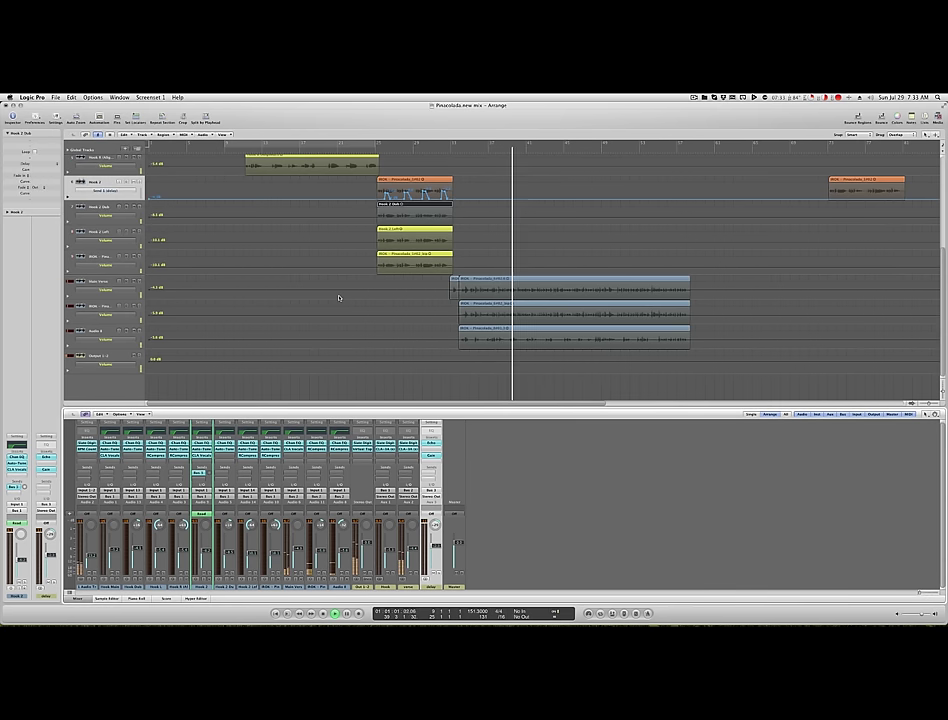
scroll(338, 297, "up", 5)
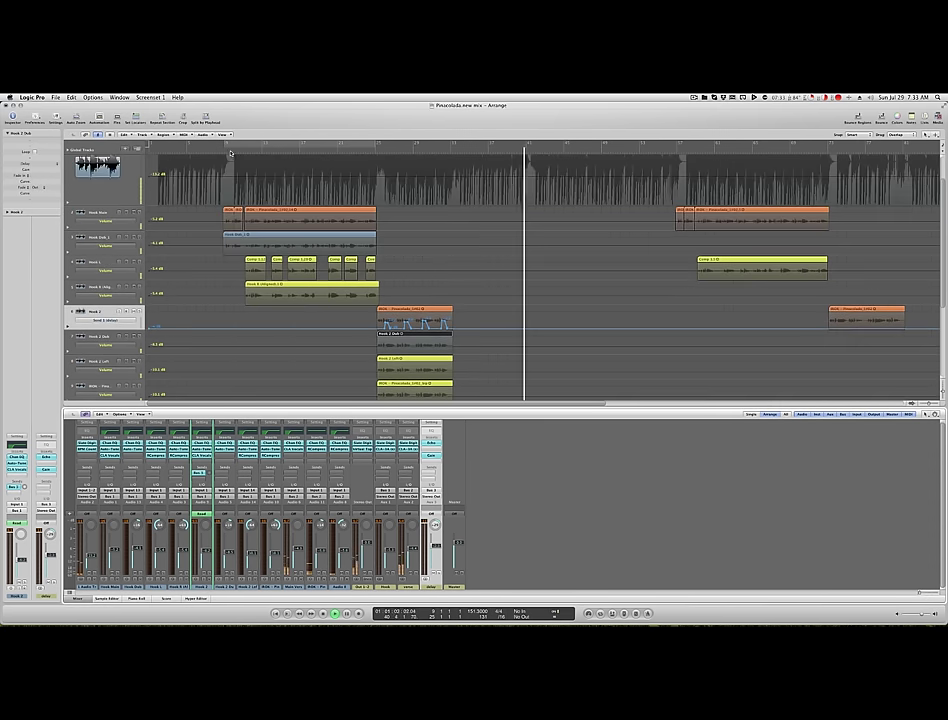
left_click(224, 151)
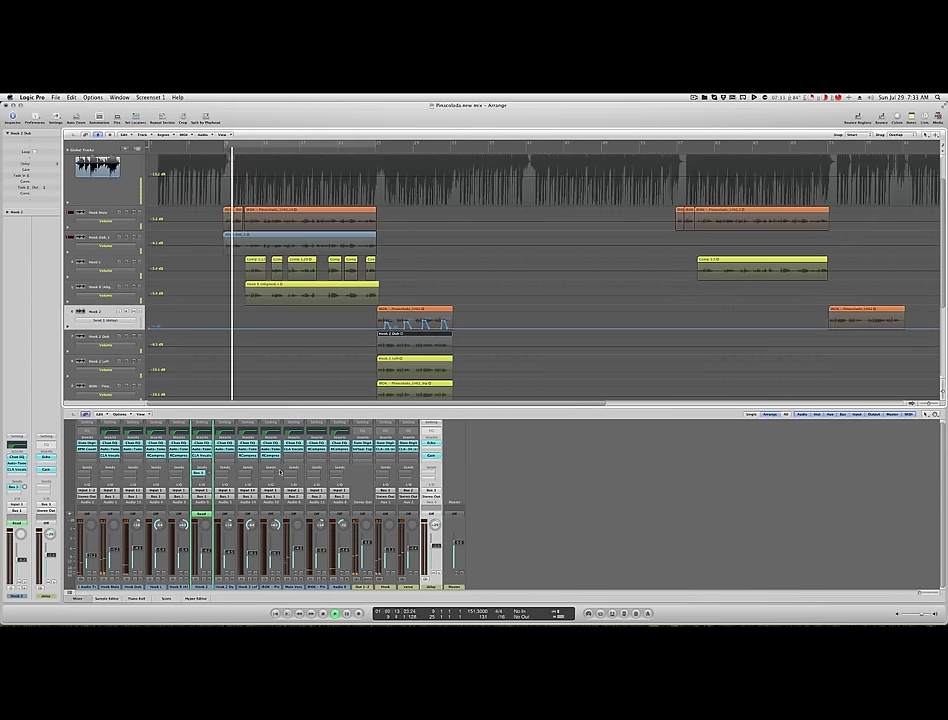
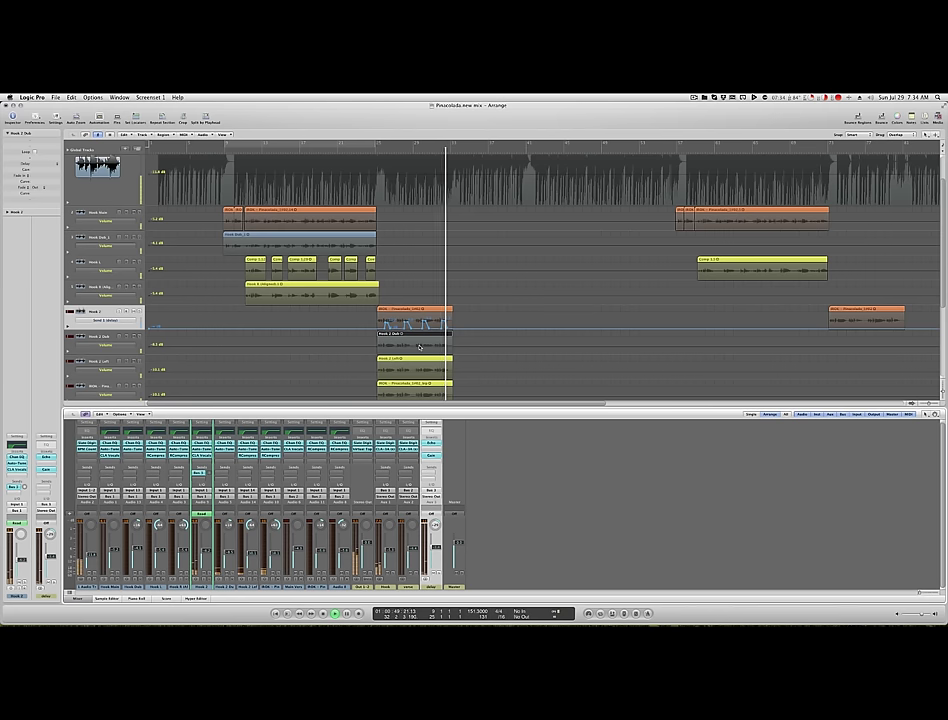
Select the third and fourth delay-send rises on Hook 2 and raise them together slightly
key("ctrl+Right")
key("ctrl+Right")
key("ctrl+Right")
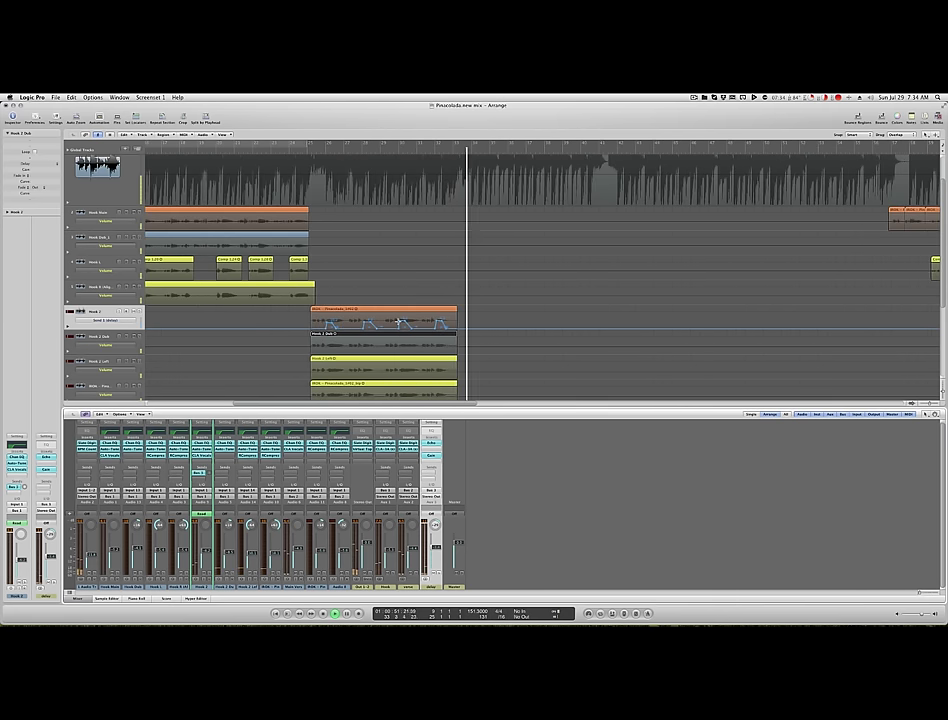
left_click_drag(398, 321, 441, 324)
left_click(441, 323)
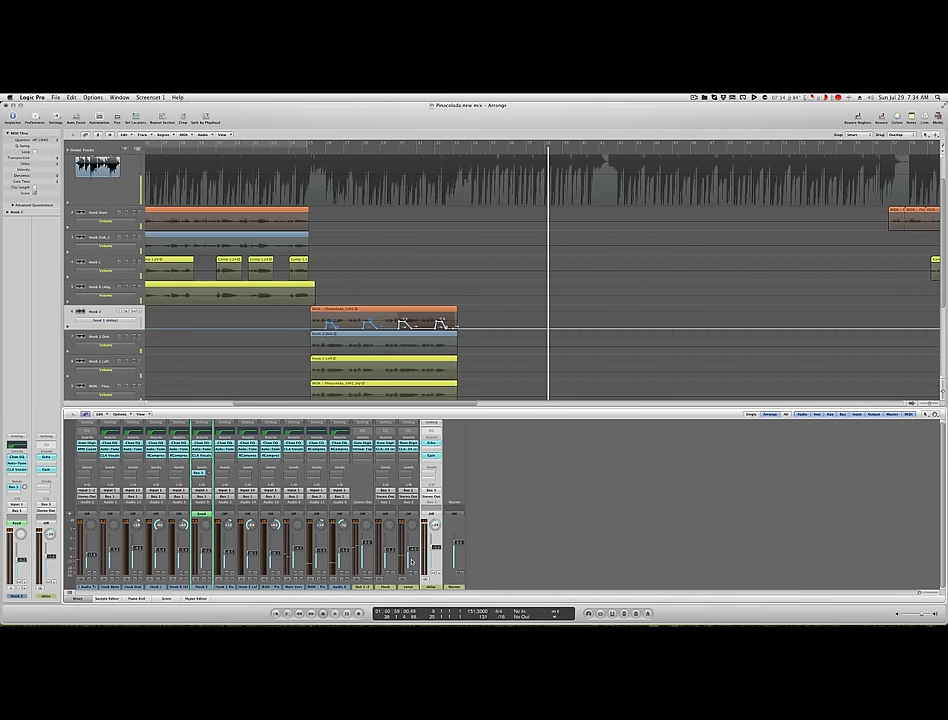
Add volume automation to Hook Main that slightly raises the quiet phrases around bars 9 and 11
scroll(238, 303, "left", 5)
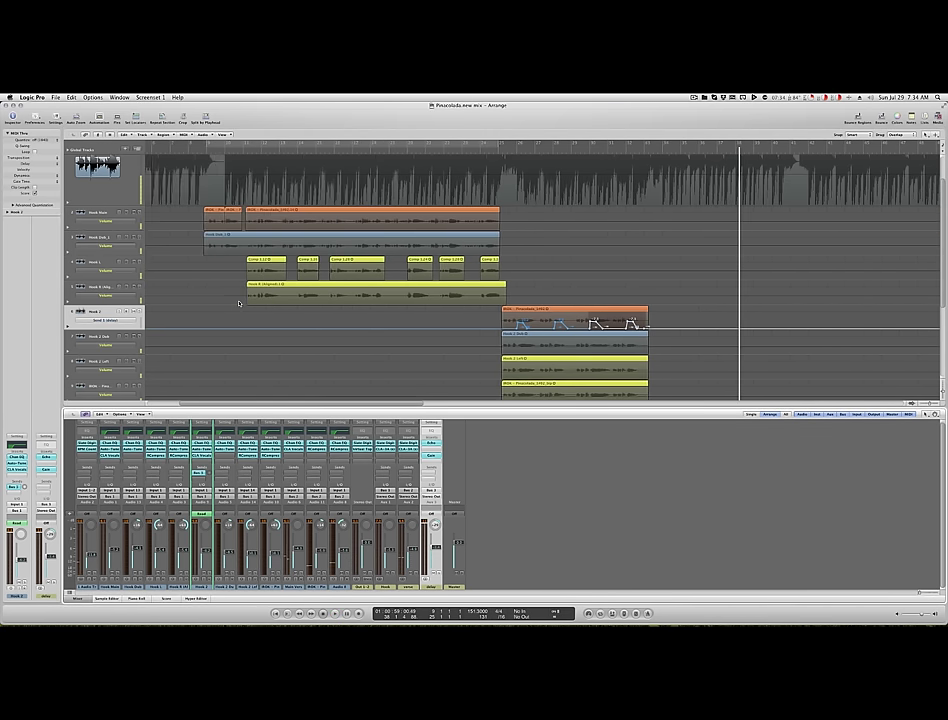
left_click(97, 212)
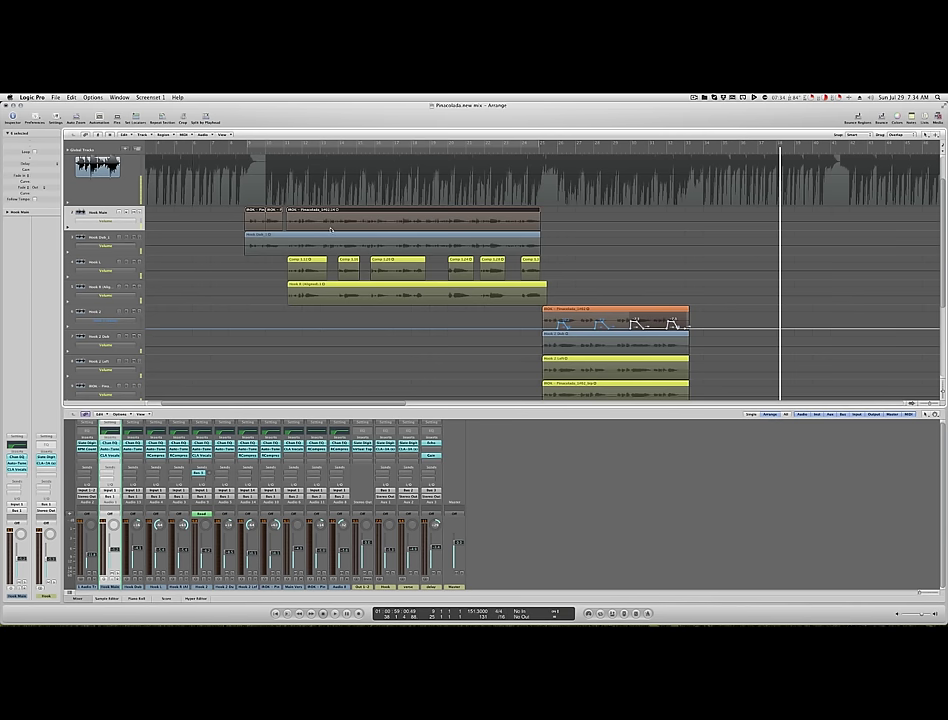
key("ctrl+Down")
key("ctrl+Down")
key("ctrl+Down")
key("ctrl+Down")
key("ctrl+Right")
key("ctrl+Right")
key("ctrl+Right")
key("ctrl+Right")
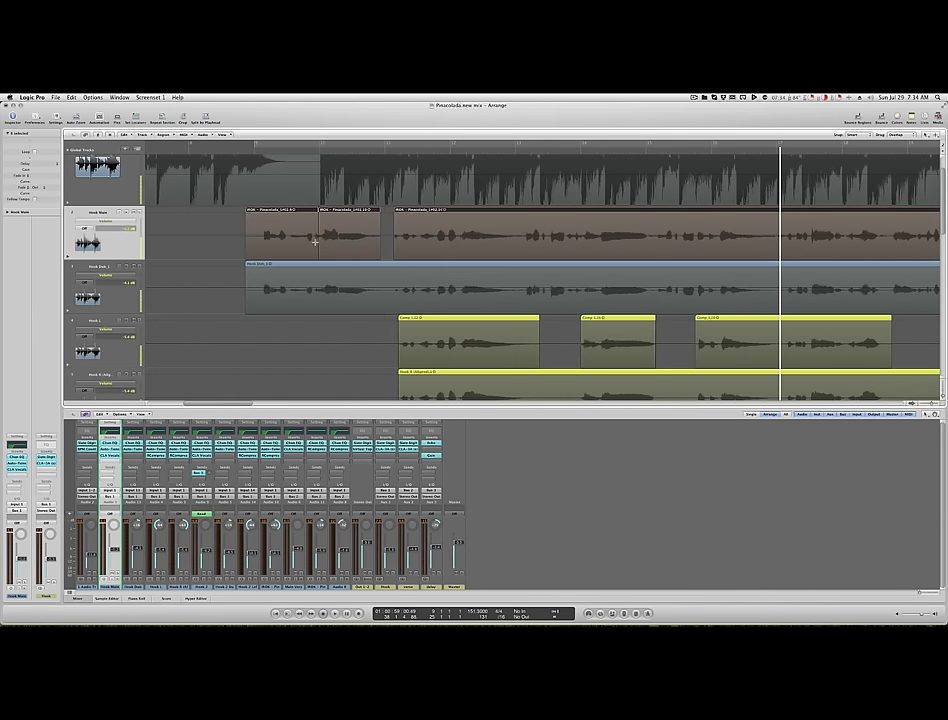
mouse_move(315, 241)
left_mouse_down()
mouse_move(286, 244)
mouse_move(301, 234)
left_mouse_up()
left_click(298, 238)
left_click_drag(393, 242, 434, 242)
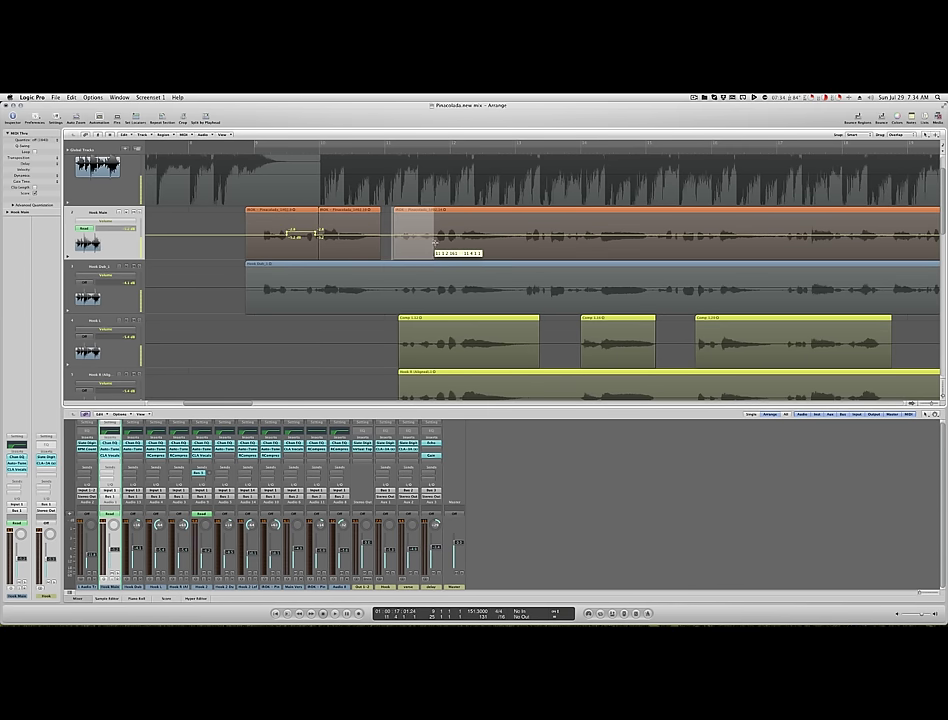
left_click(428, 243)
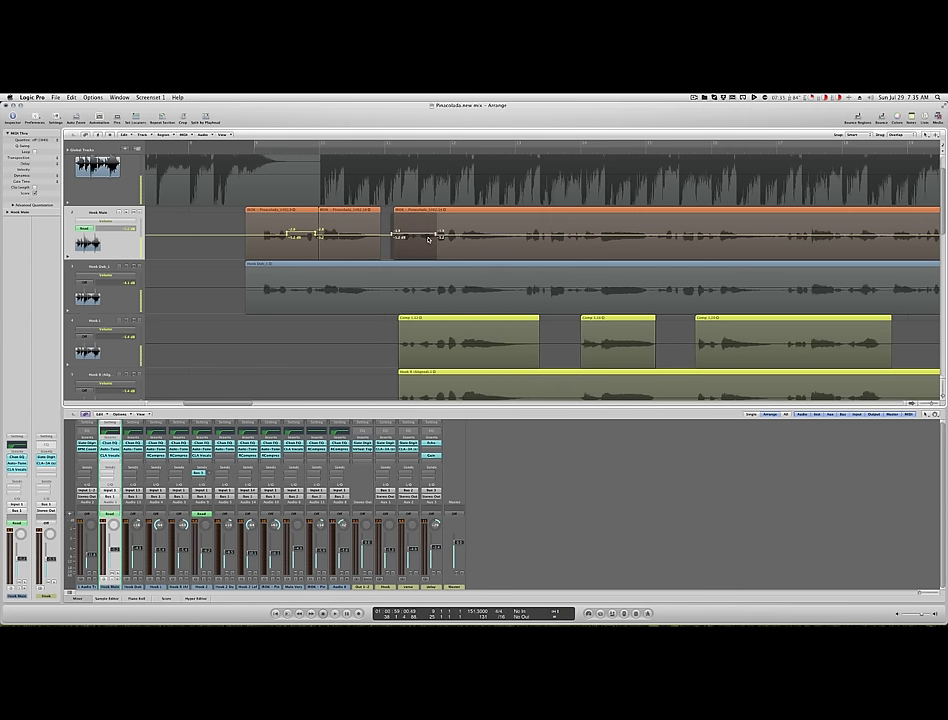
Raise Hook Main's volume automation slightly over the separate quiet phrases between bars 15 and 20
scroll(428, 238, "right", 10)
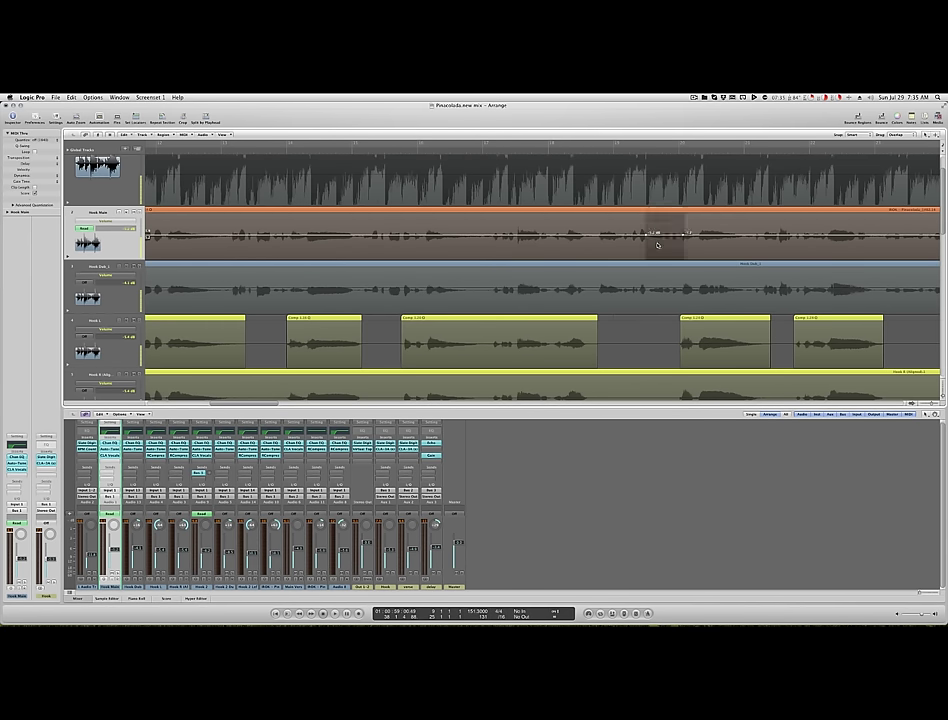
left_click(655, 242)
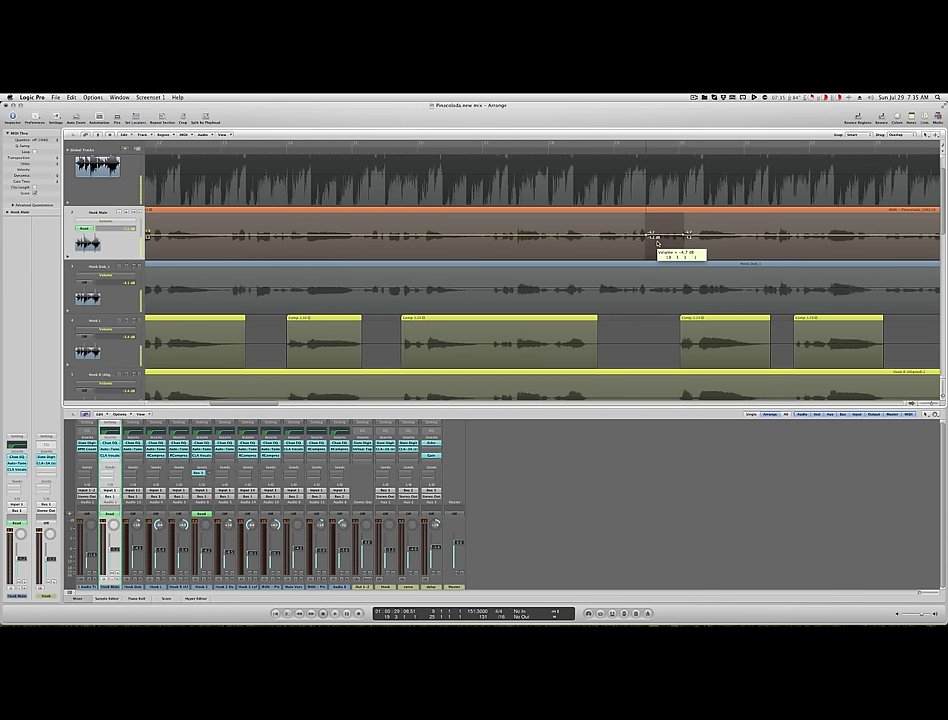
left_click(548, 243)
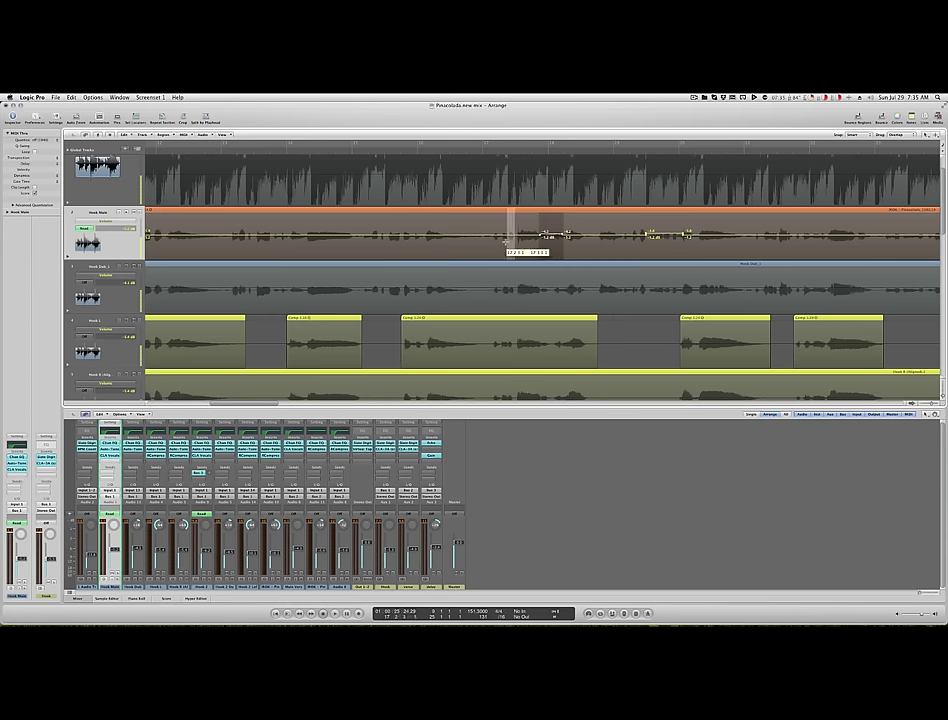
left_click(509, 242)
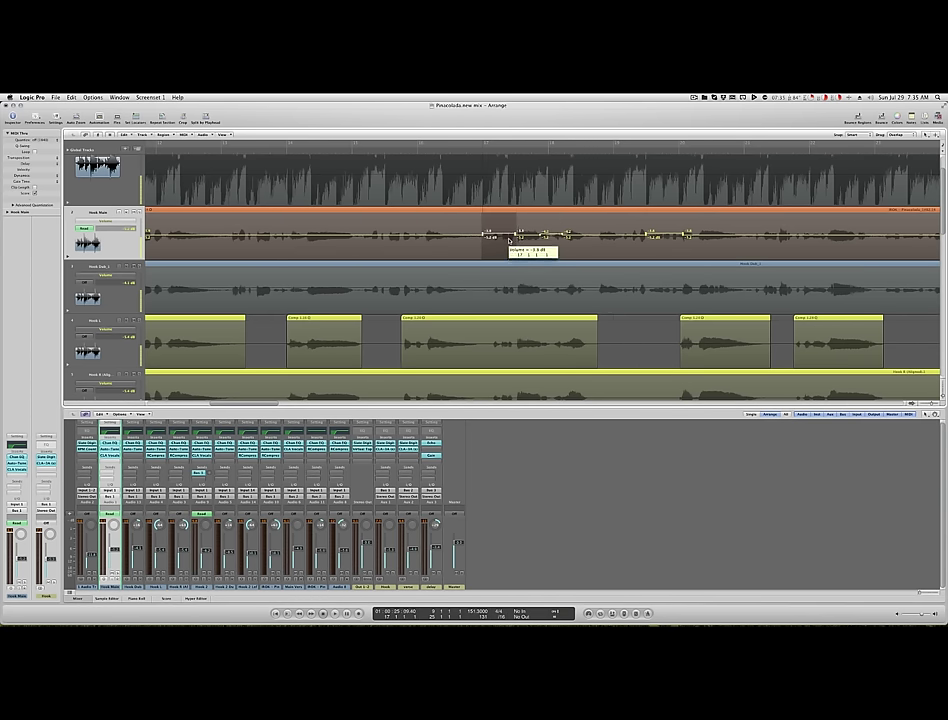
left_click(452, 241)
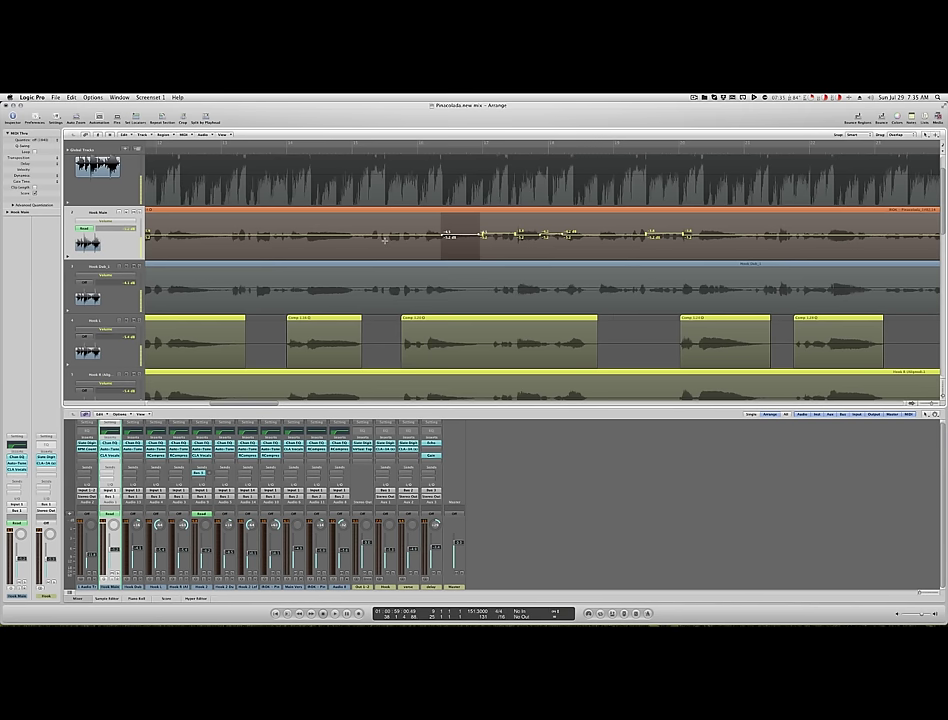
left_click_drag(360, 236, 423, 238)
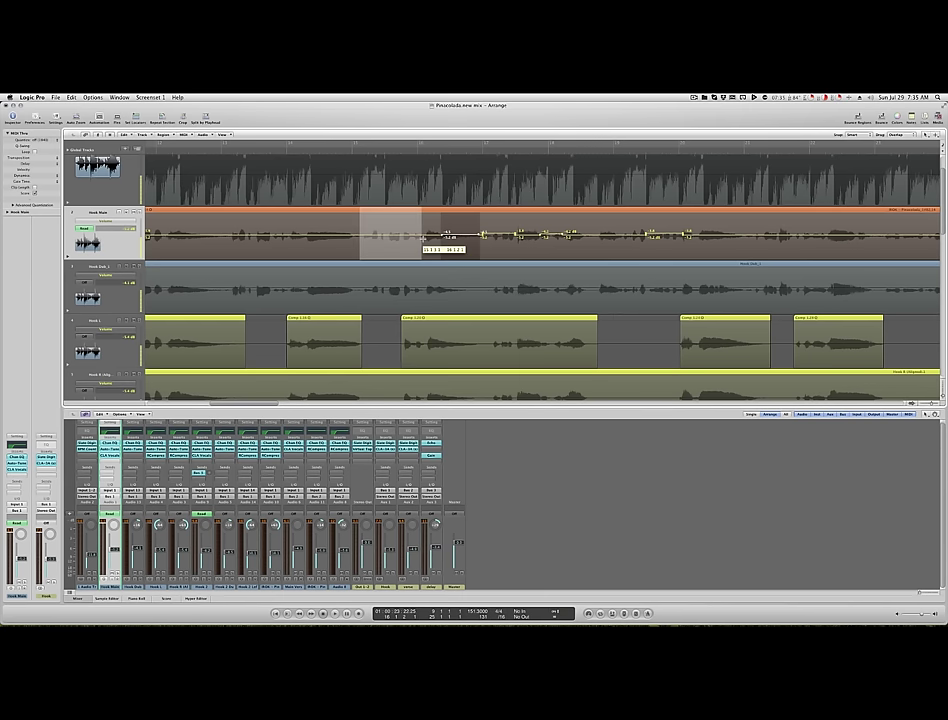
left_click(410, 240)
Play the first hook and raise Hook Main's volume automation over the phrase around bar 13
key("ctrl+Left")
key("ctrl+Left")
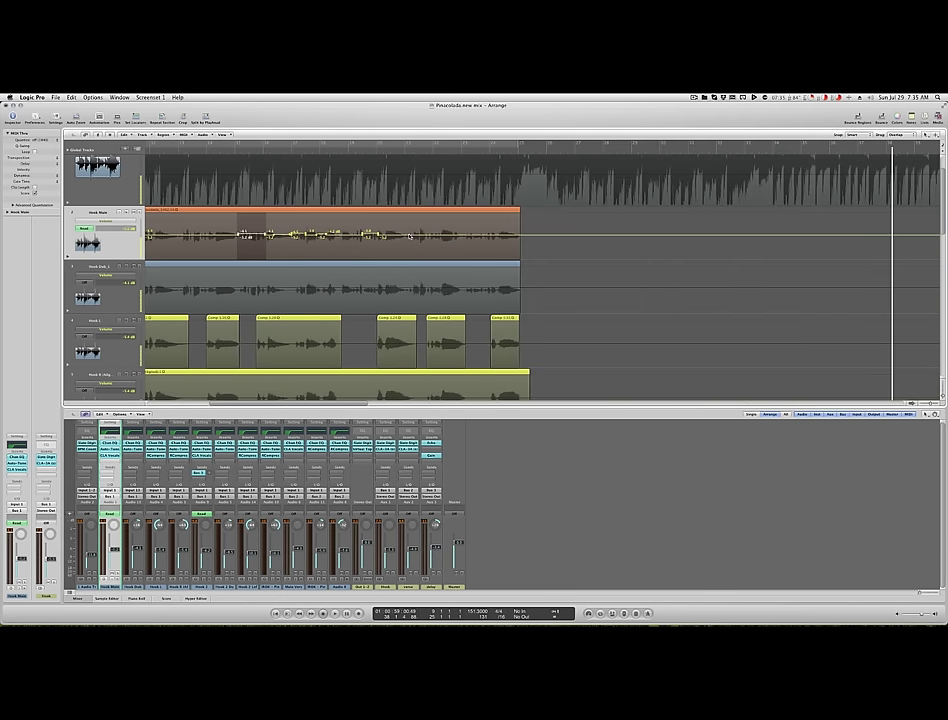
scroll(338, 196, "left", 5)
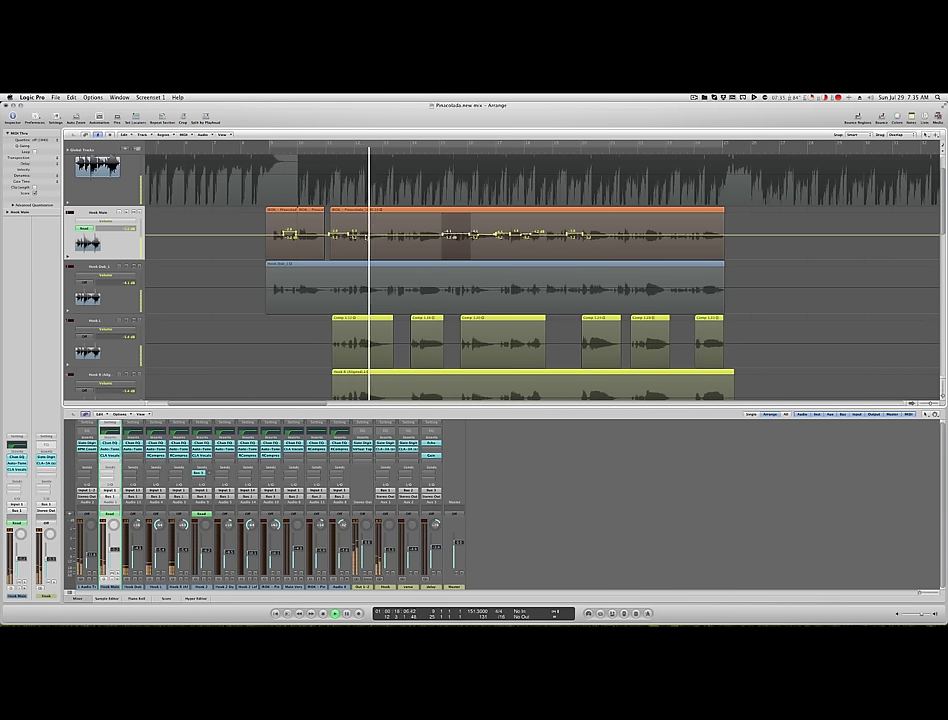
left_click_drag(389, 242, 416, 240)
left_click(416, 235)
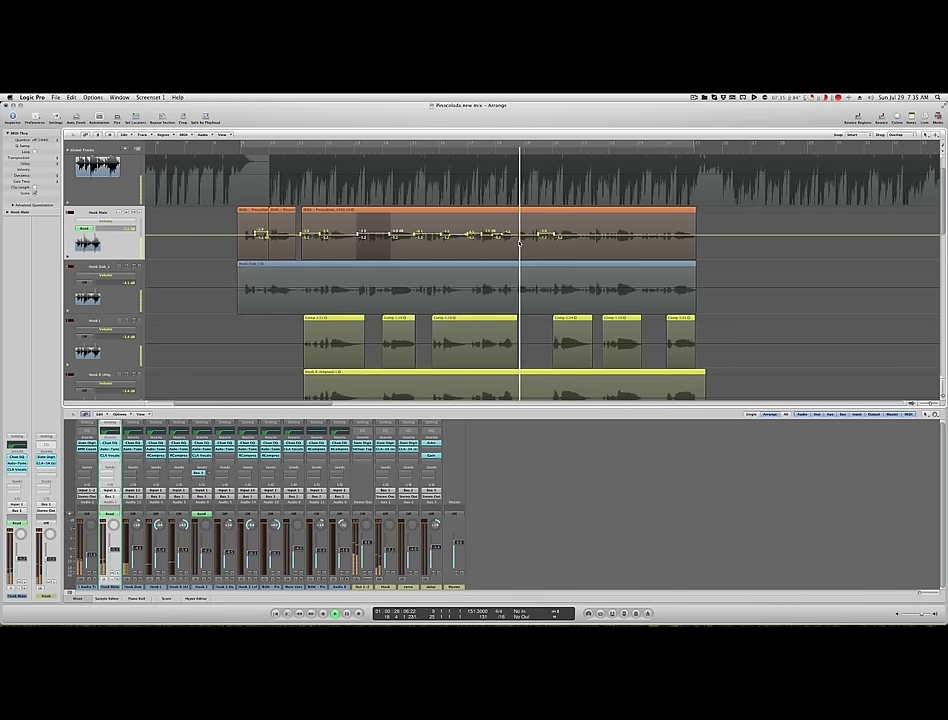
Raise Hook Main's volume automation over the phrases around bars 19, 21 and 23 during playback
left_click_drag(517, 240, 595, 244)
left_click(545, 241)
left_click_drag(590, 247, 590, 241)
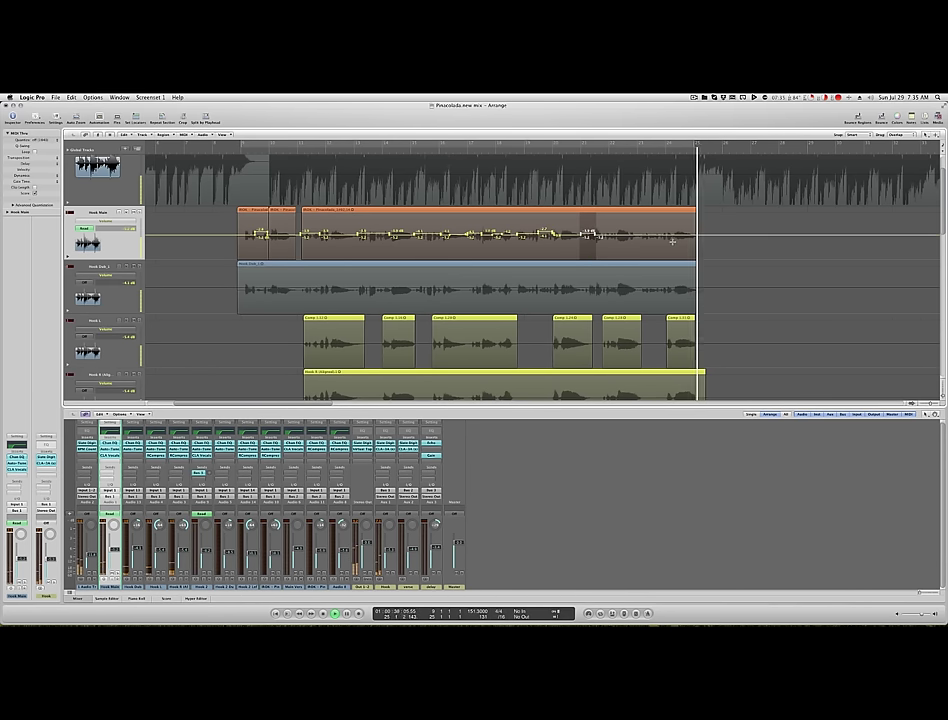
left_click_drag(672, 242, 647, 245)
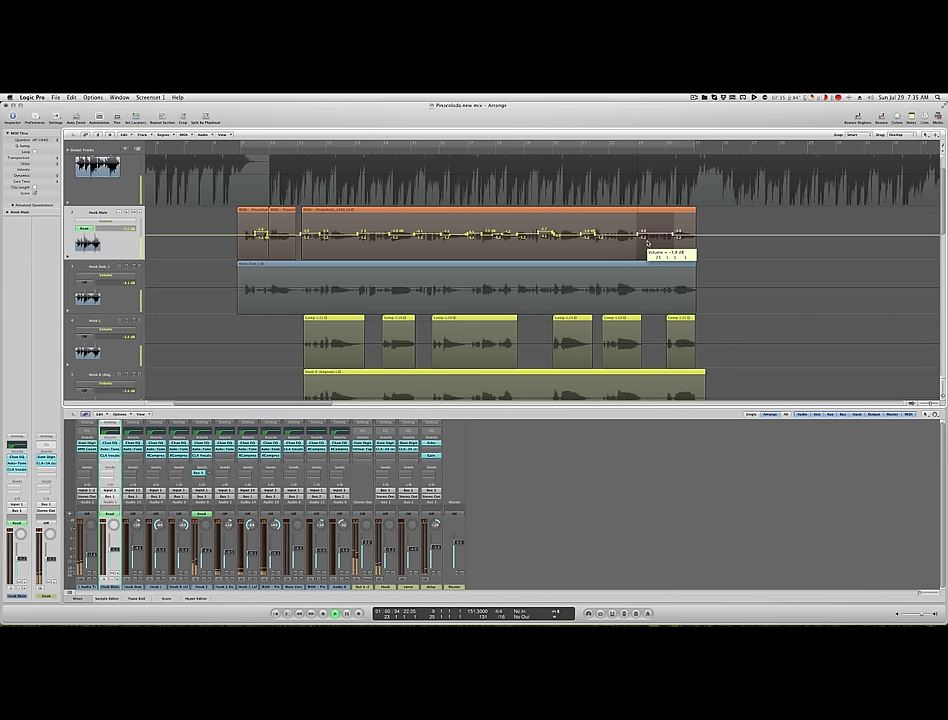
Replay the hook and raise Hook Dub_1's volume automation over quiet phrases from bar 11 to bar 24, with the bar 11 phrase at about -2.5 dB
left_click(236, 150)
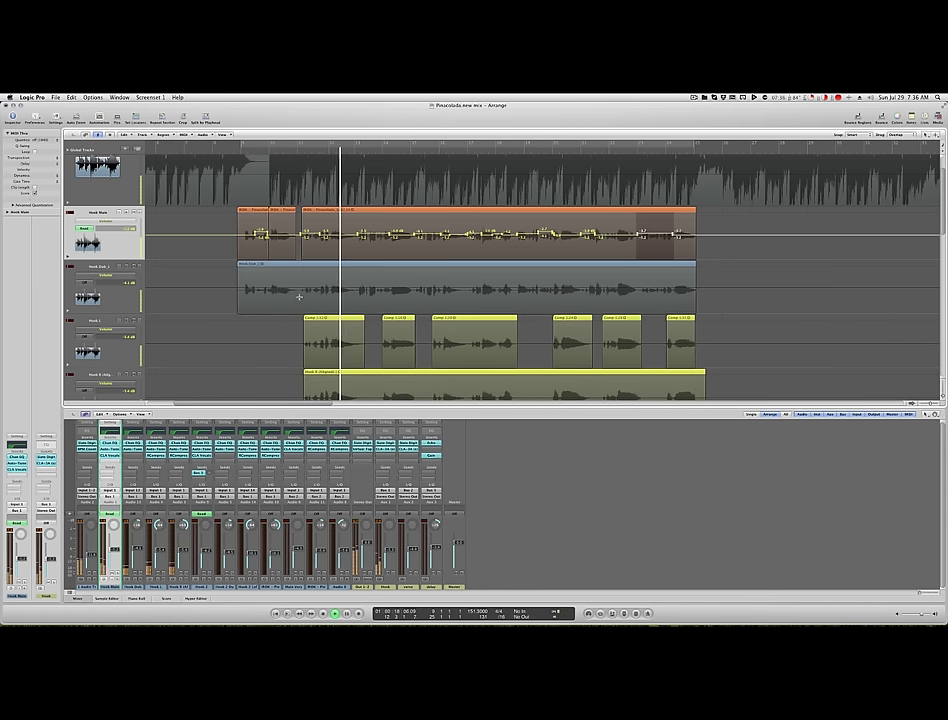
left_click_drag(298, 296, 323, 289)
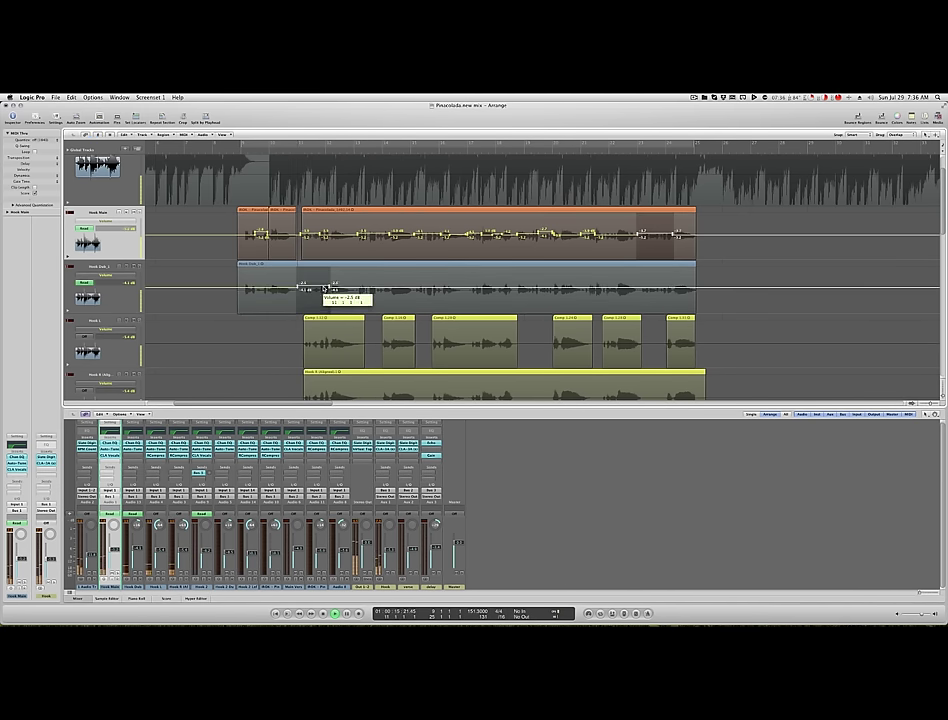
mouse_move(416, 296)
left_mouse_down()
mouse_move(463, 297)
mouse_move(422, 294)
mouse_move(429, 287)
left_mouse_up()
left_click(462, 298)
left_click(462, 298)
left_click(409, 150)
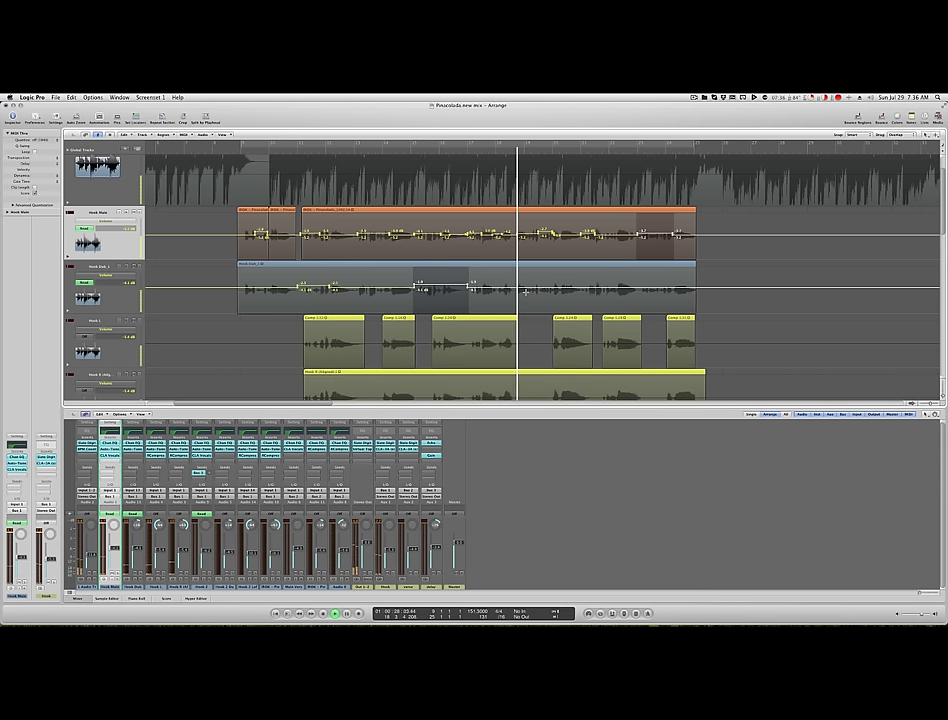
left_click_drag(527, 290, 666, 290)
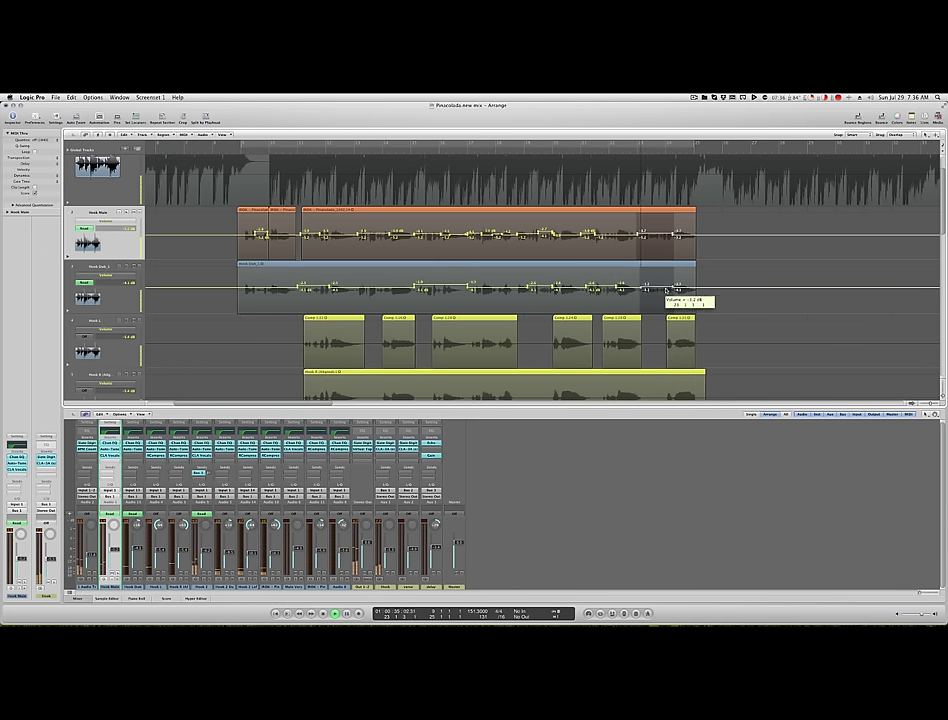
Replay the hook from bar 9 and slightly adjust the Peak Reduction of the Hook bus's CLA-3A compressor, closing the plug-in when done
left_click(239, 152)
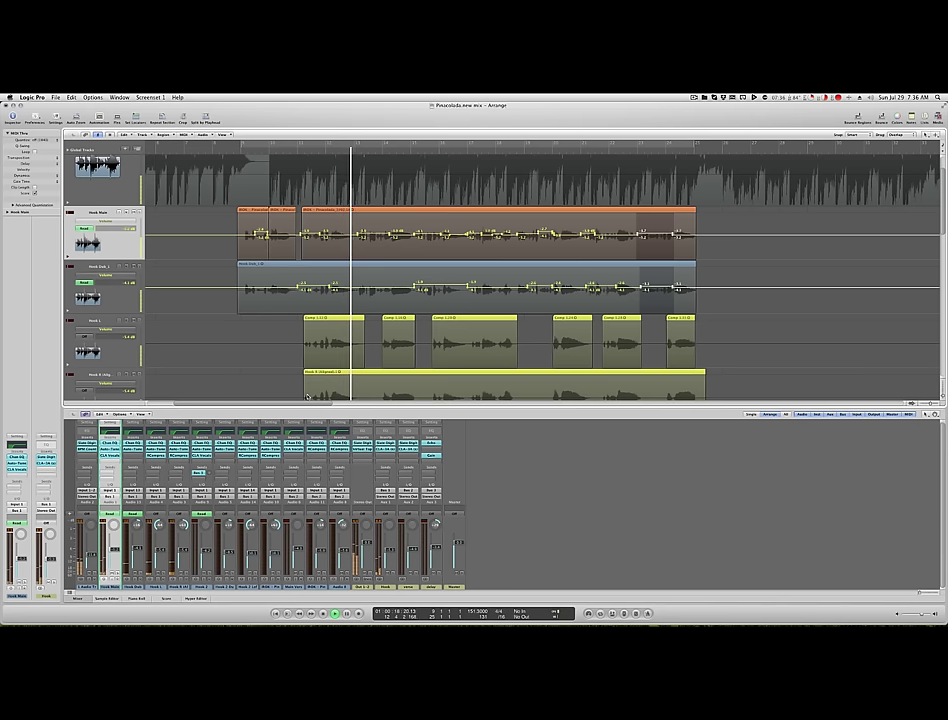
scroll(307, 398, "down", 1)
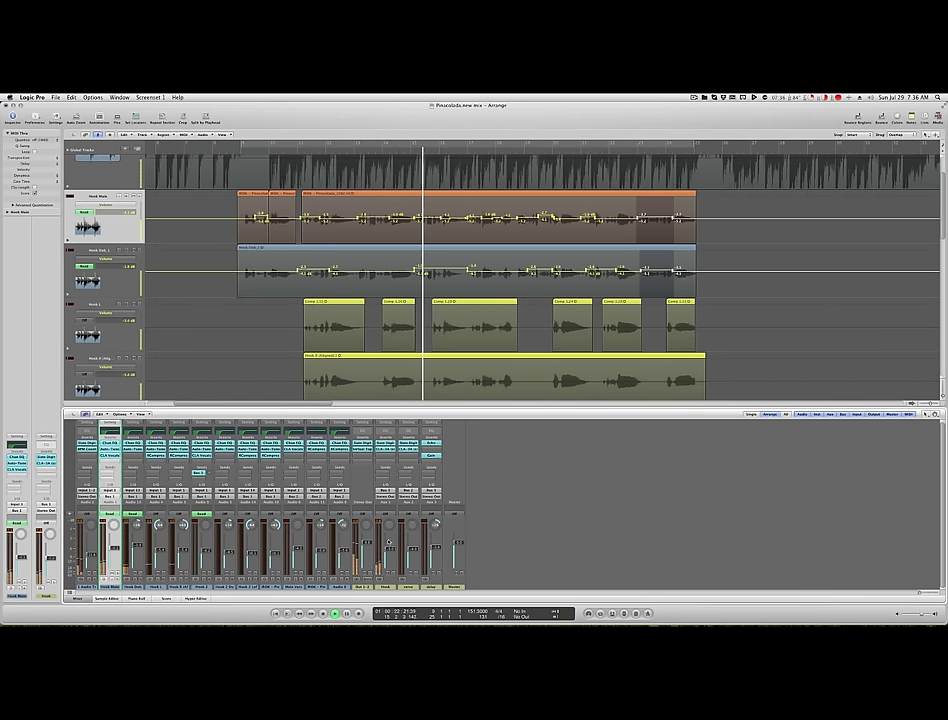
left_click(385, 449)
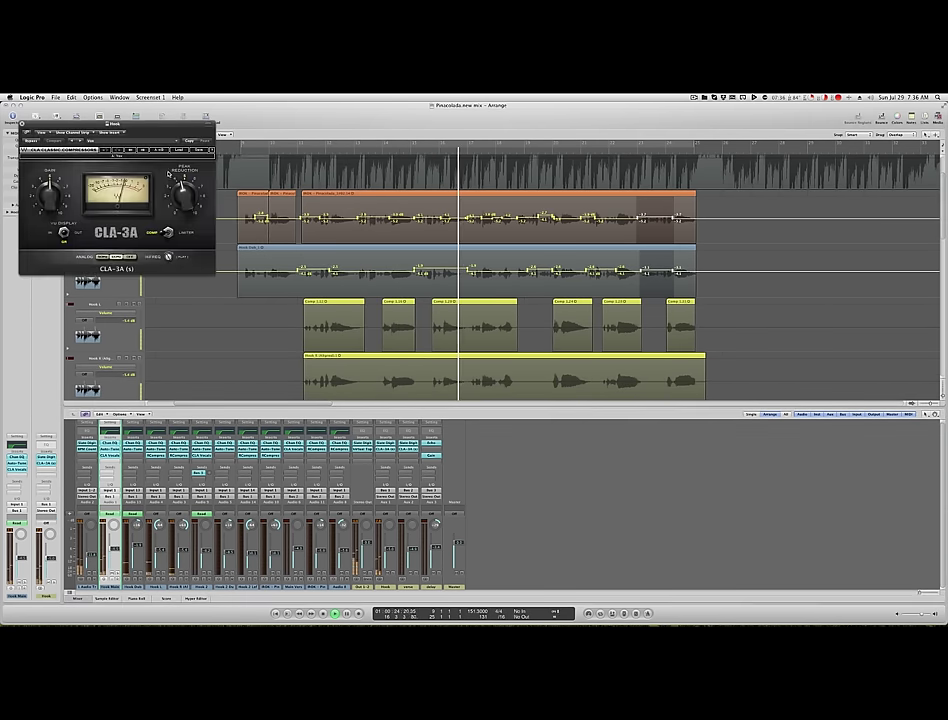
left_click_drag(182, 197, 183, 190)
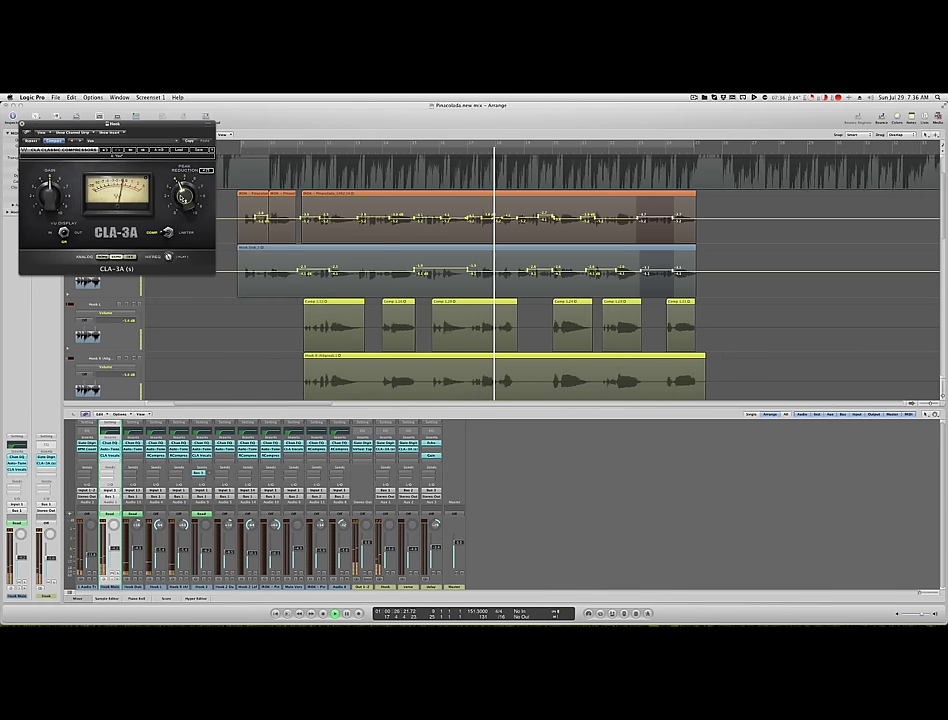
left_click(22, 123)
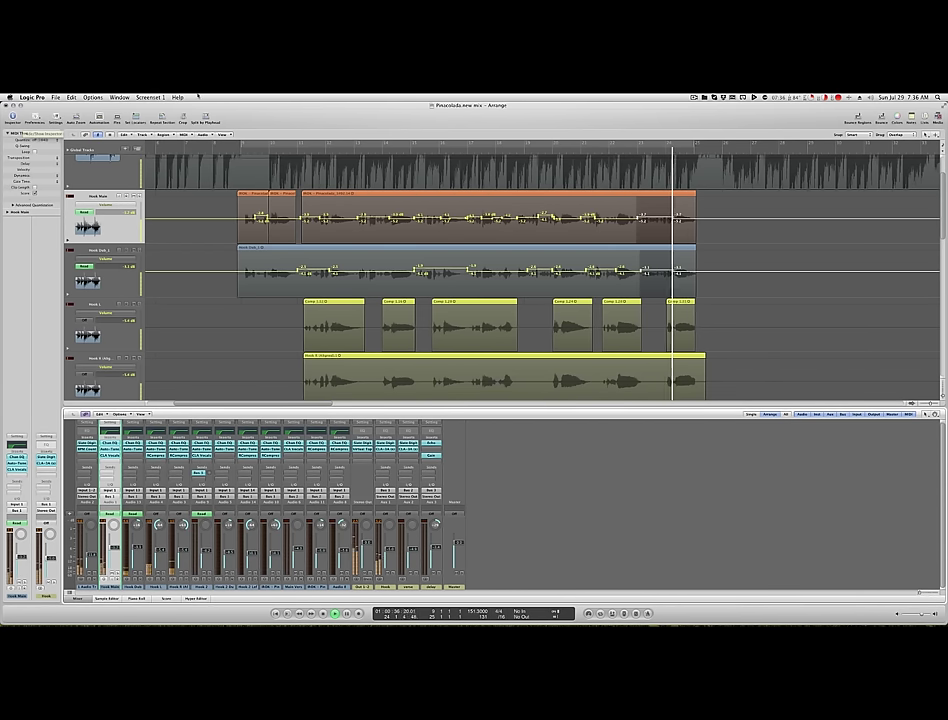
Switch the Hook 2 track's displayed automation from the delay send to Volume
scroll(268, 214, "down", 5)
scroll(268, 214, "right", 5)
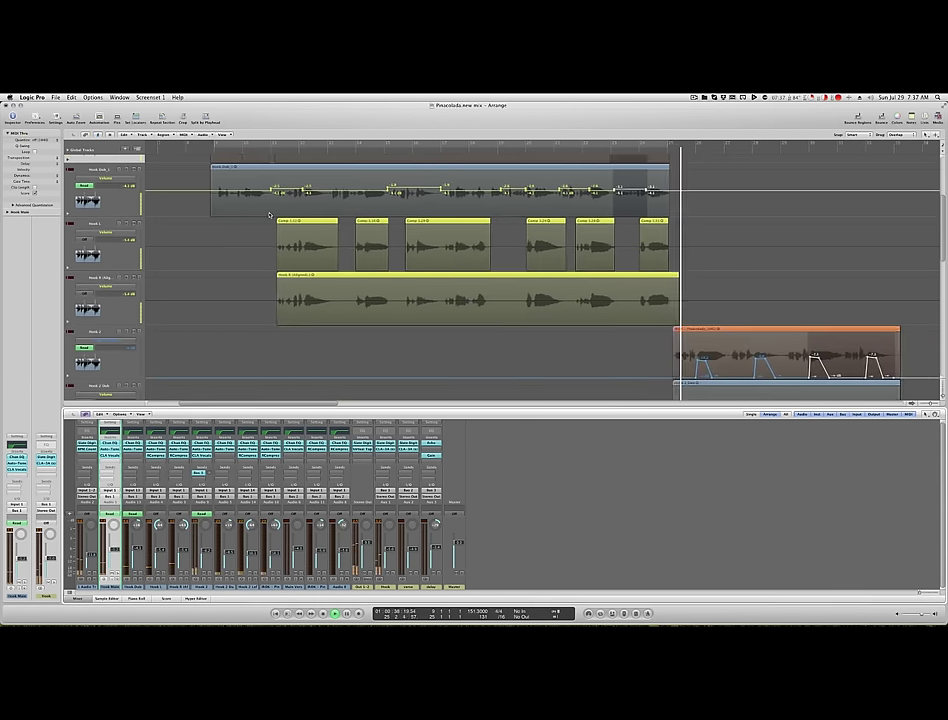
scroll(268, 214, "right", 2)
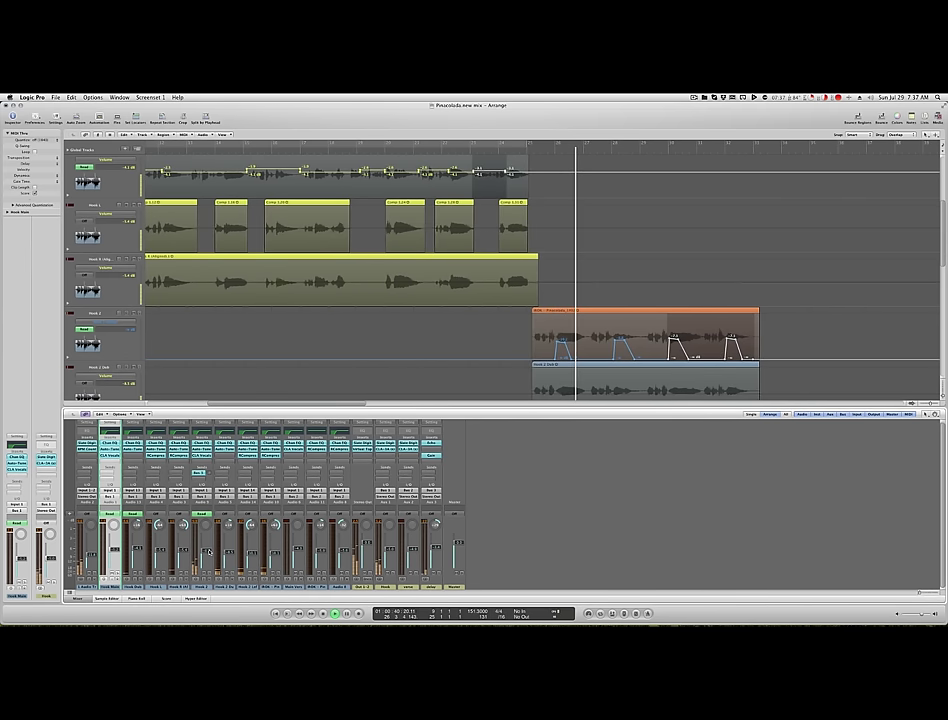
left_click(117, 326)
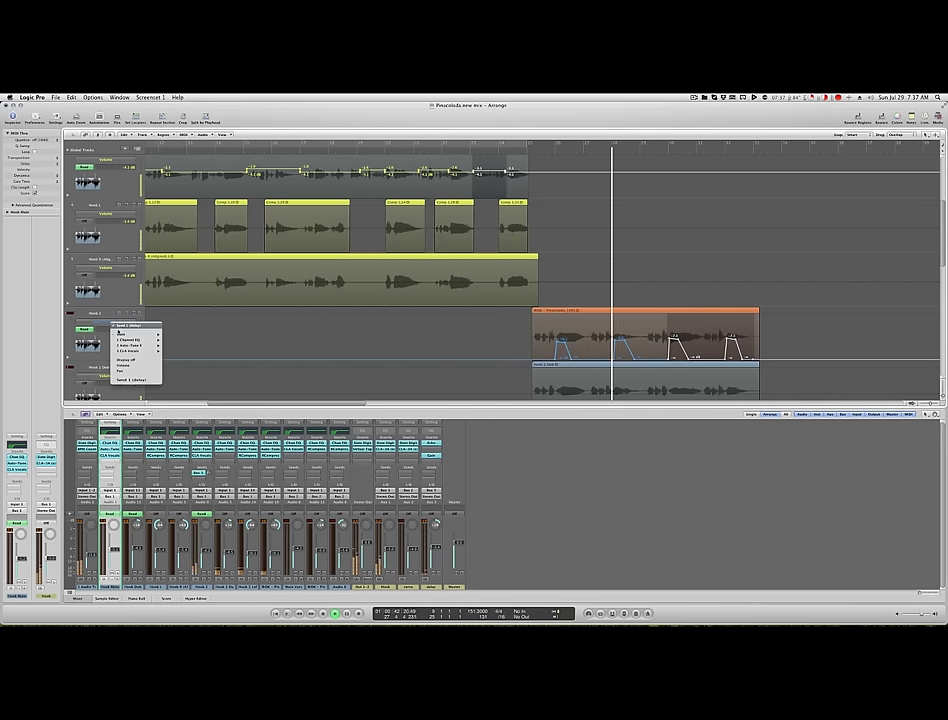
mouse_move(121, 335)
left_click(174, 335)
scroll(460, 287, "down", 3)
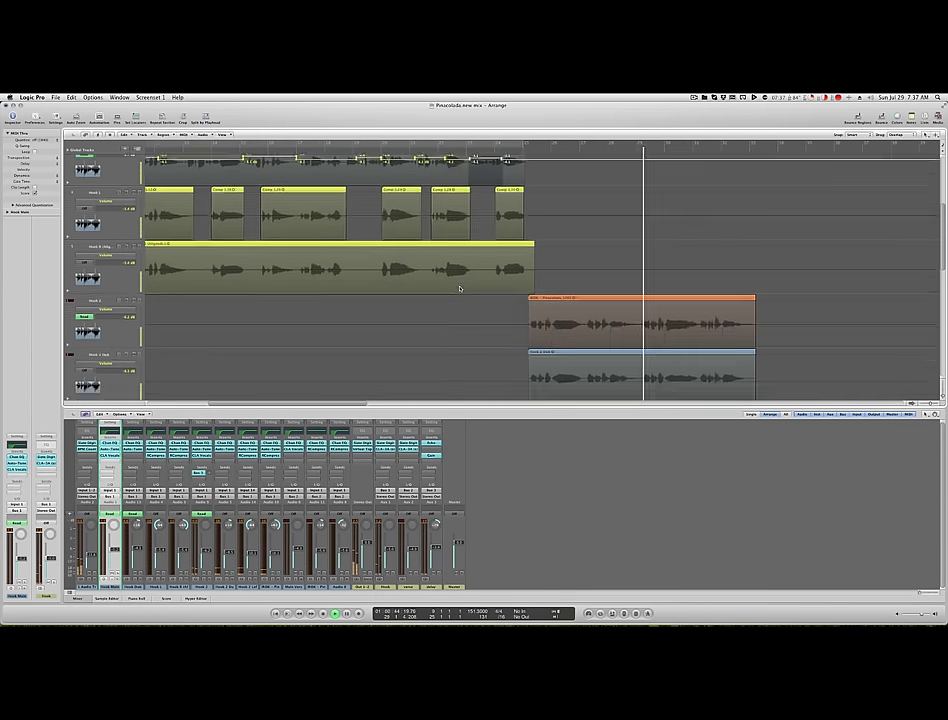
Raise Hook 2's volume automation slightly over the phrases starting around bars 25, 27 and 29
scroll(460, 287, "right", 2)
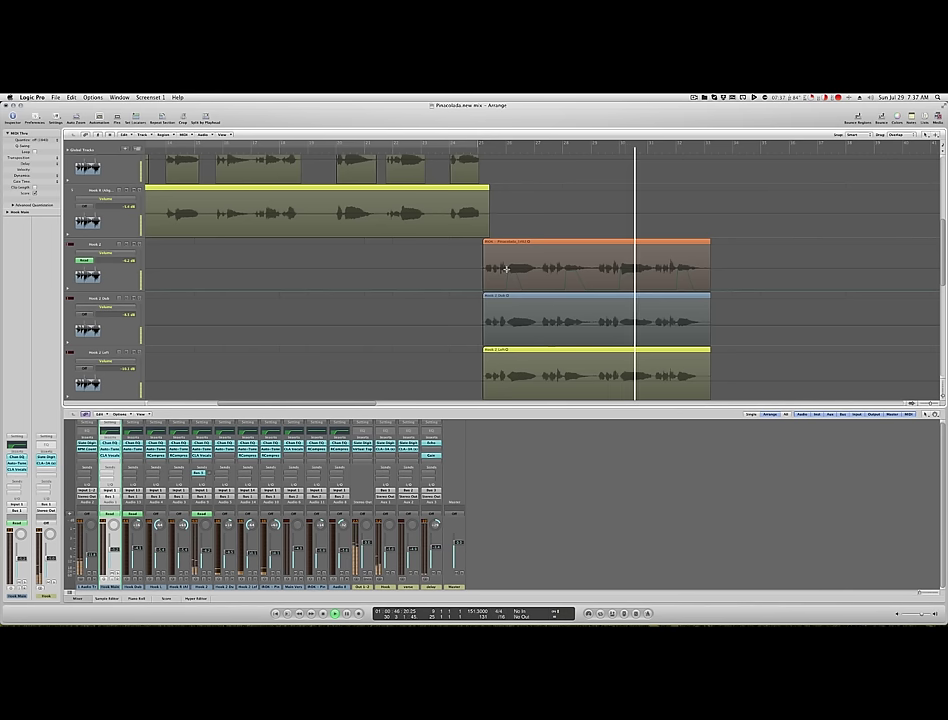
mouse_move(507, 269)
left_mouse_down()
mouse_move(483, 270)
mouse_move(490, 267)
left_mouse_up()
left_click(490, 271)
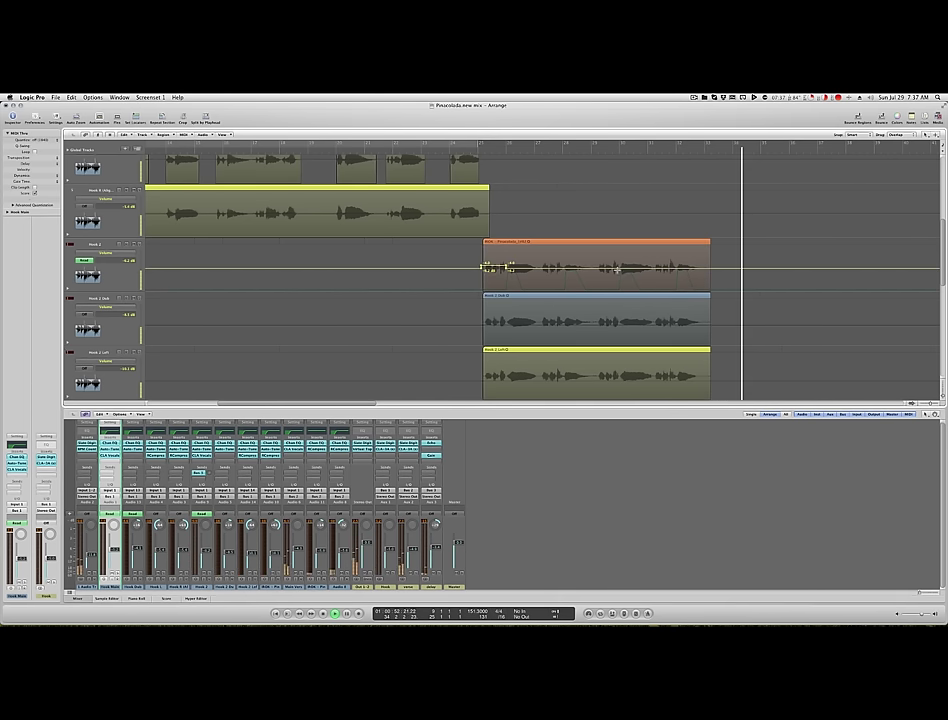
left_click_drag(618, 269, 541, 269)
left_click(546, 272)
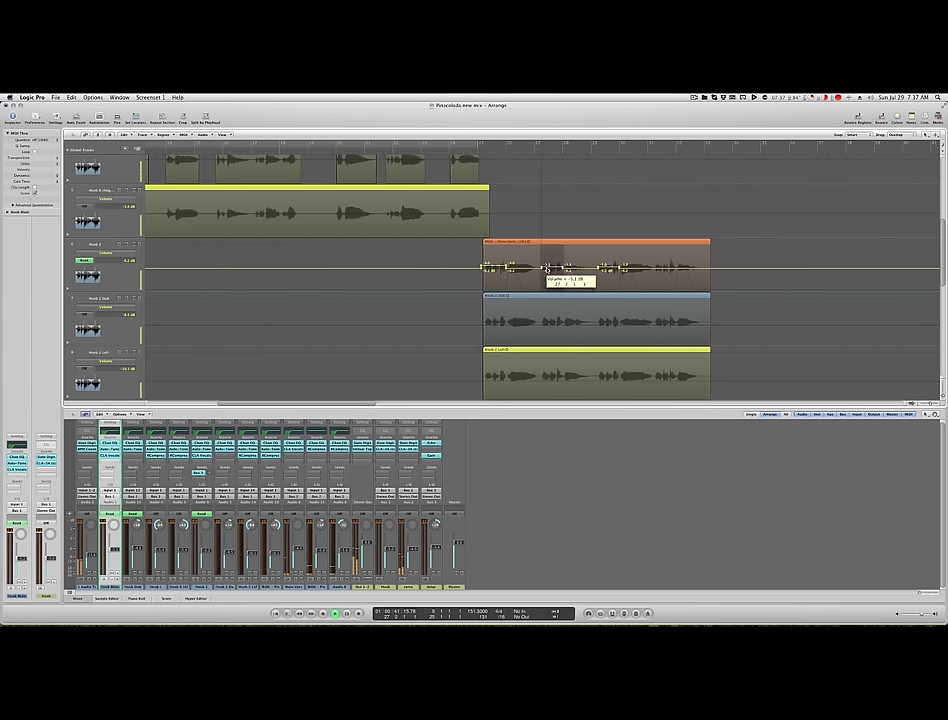
Replay the second hook from bar 25 and raise Hook 2's volume automation over the phrase starting around bar 31
left_click(480, 150)
scroll(558, 203, "right", 3)
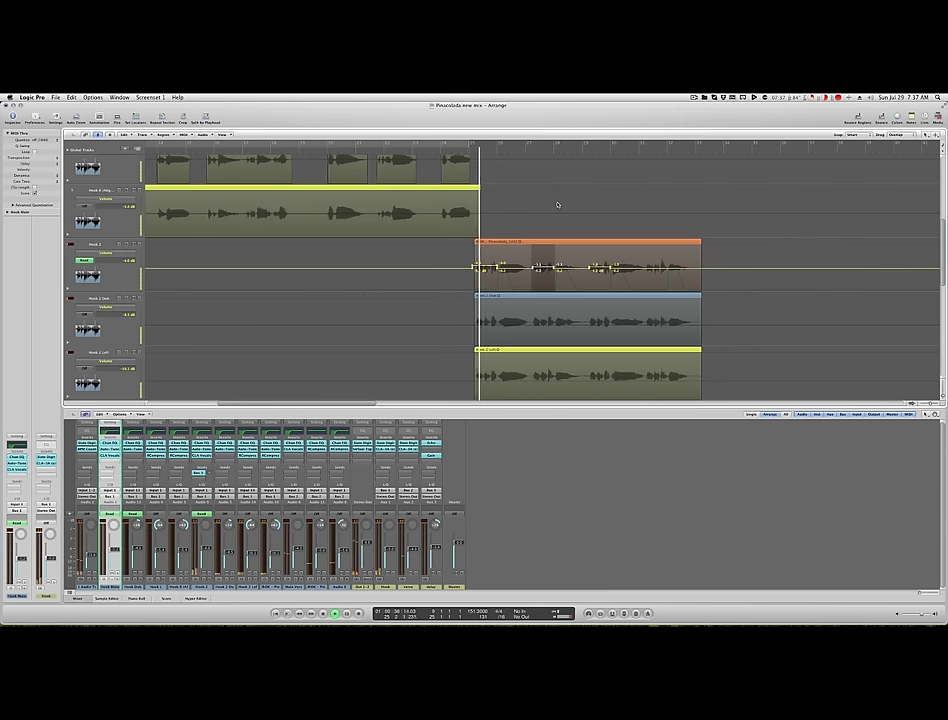
mouse_move(554, 275)
left_mouse_down()
mouse_move(577, 275)
mouse_move(561, 272)
left_mouse_up()
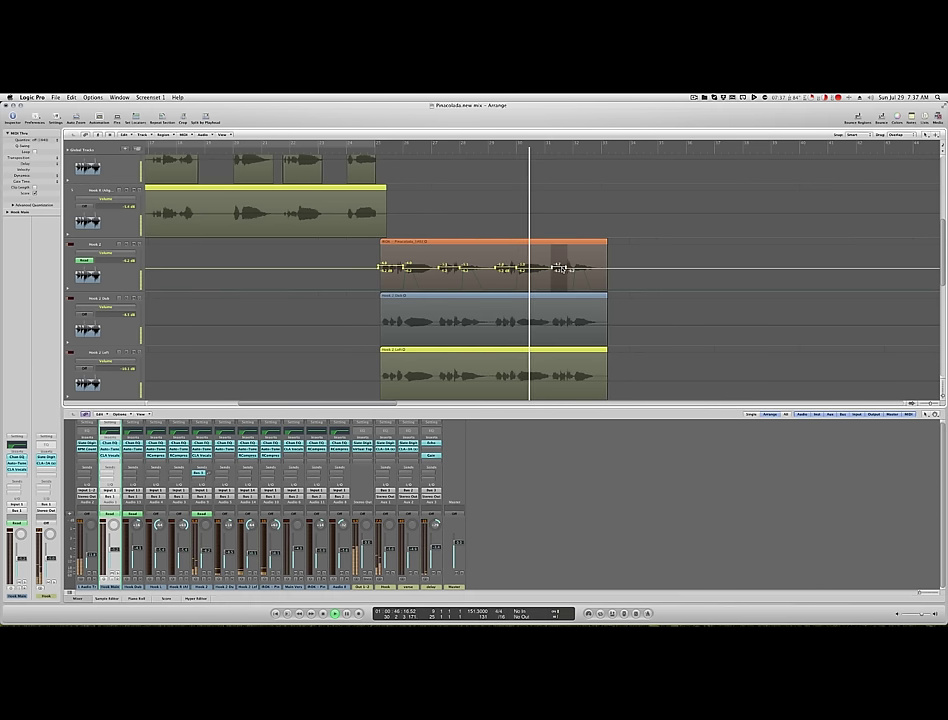
Raise the volume automation over the bar 31 phrase on Hook 2 Dub, Hook 2 Left and the track below Hook 2 Left
scroll(563, 270, "down", 2)
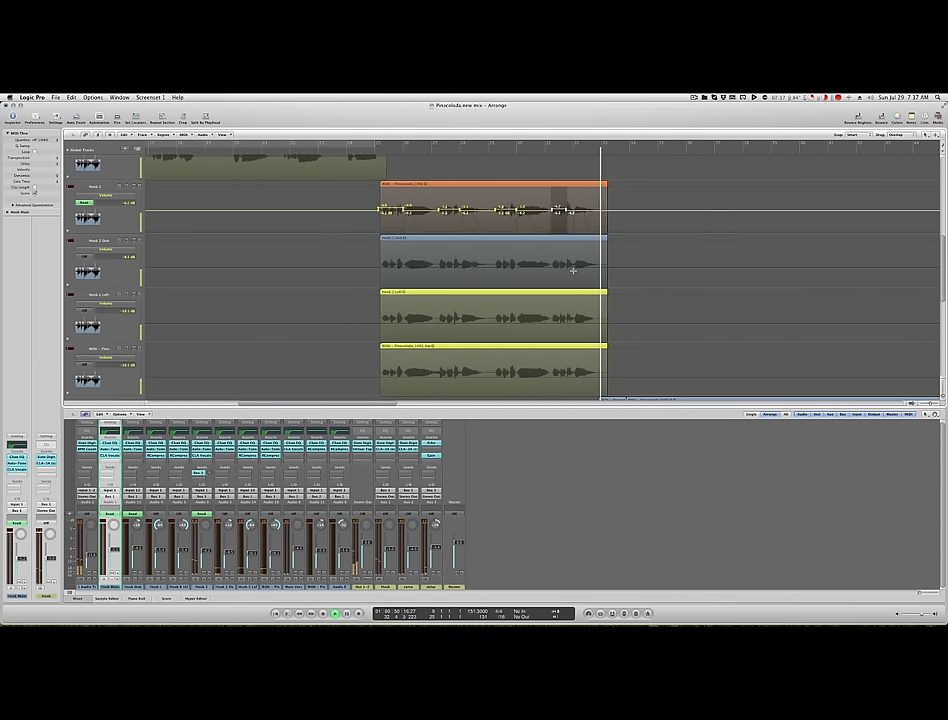
mouse_move(573, 270)
left_mouse_down()
mouse_move(551, 271)
mouse_move(559, 268)
left_mouse_up()
left_click(557, 270)
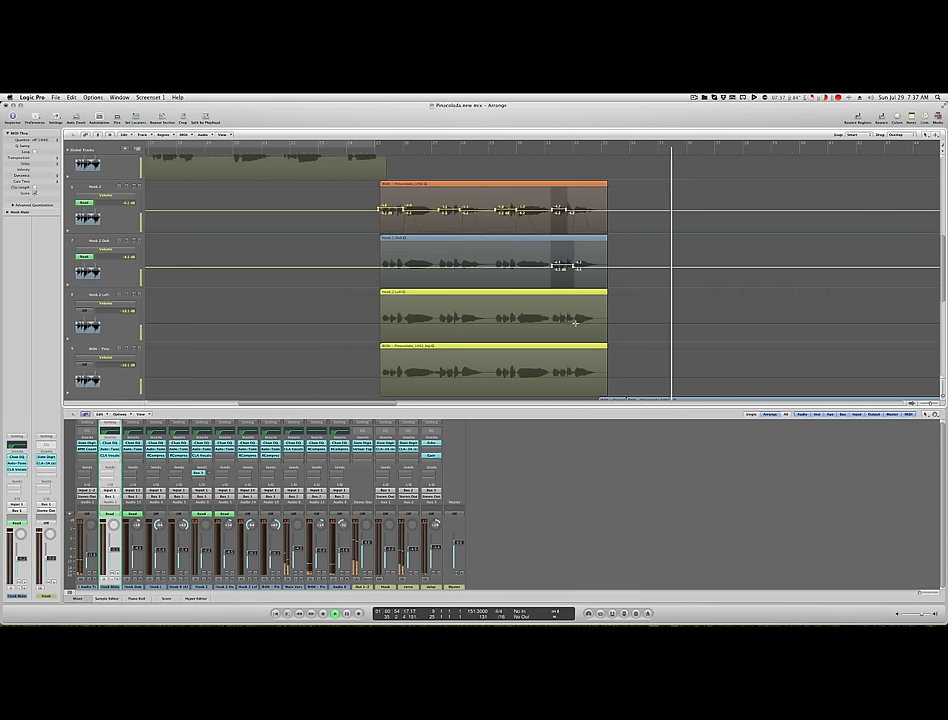
left_click_drag(573, 320, 551, 325)
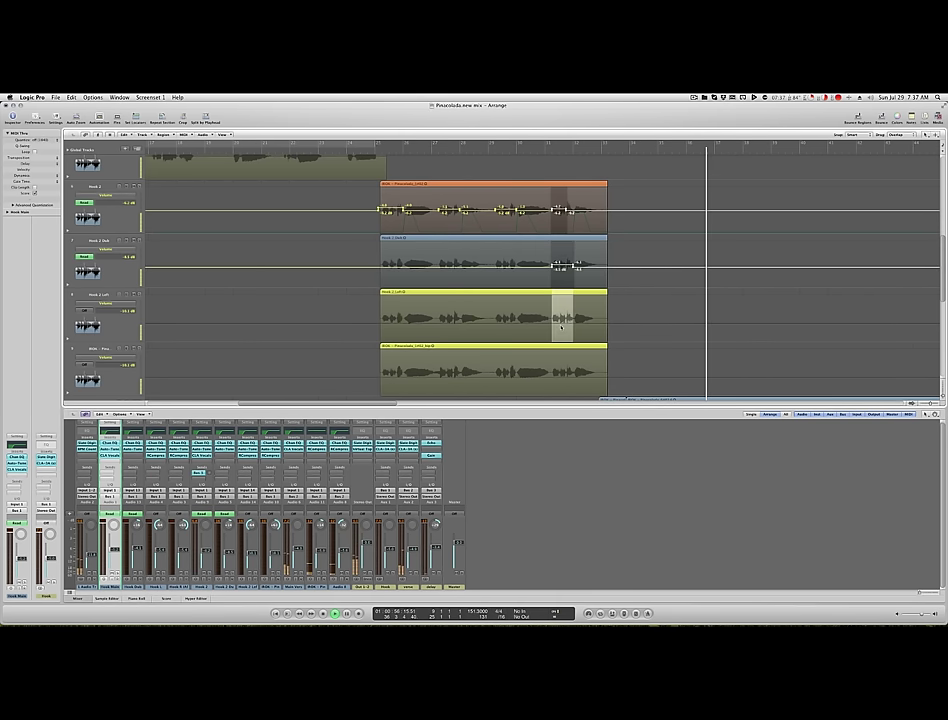
left_click(562, 323)
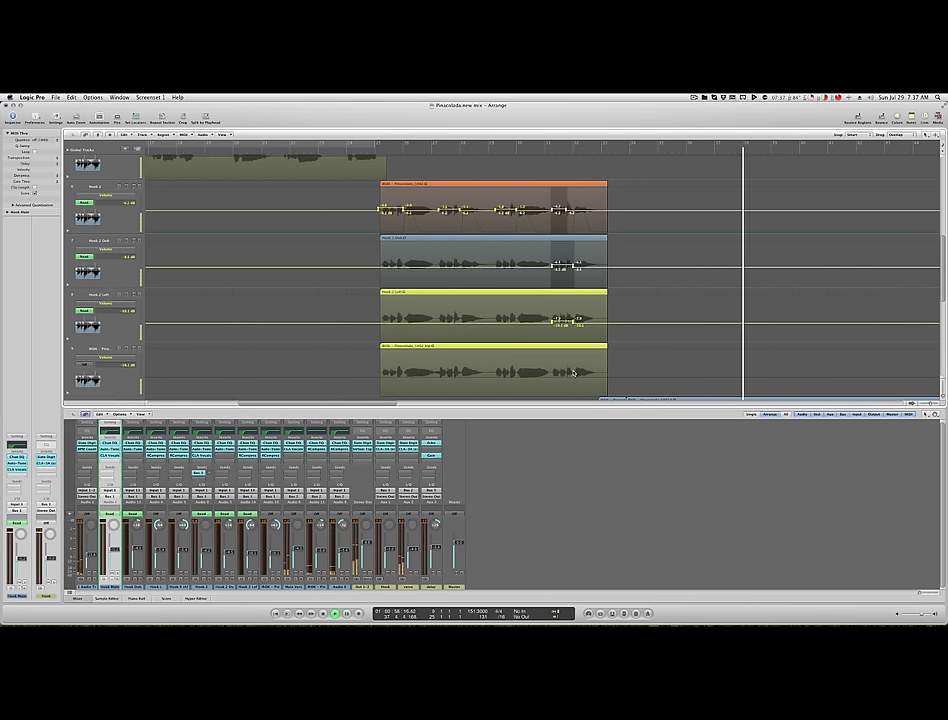
left_click_drag(573, 375, 551, 375)
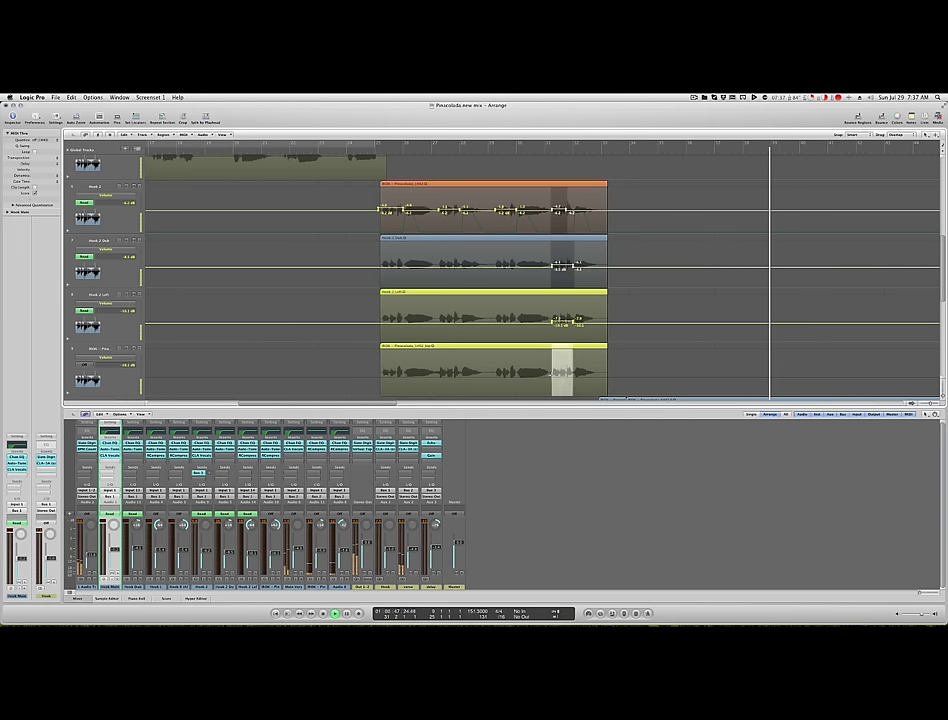
left_click(557, 376)
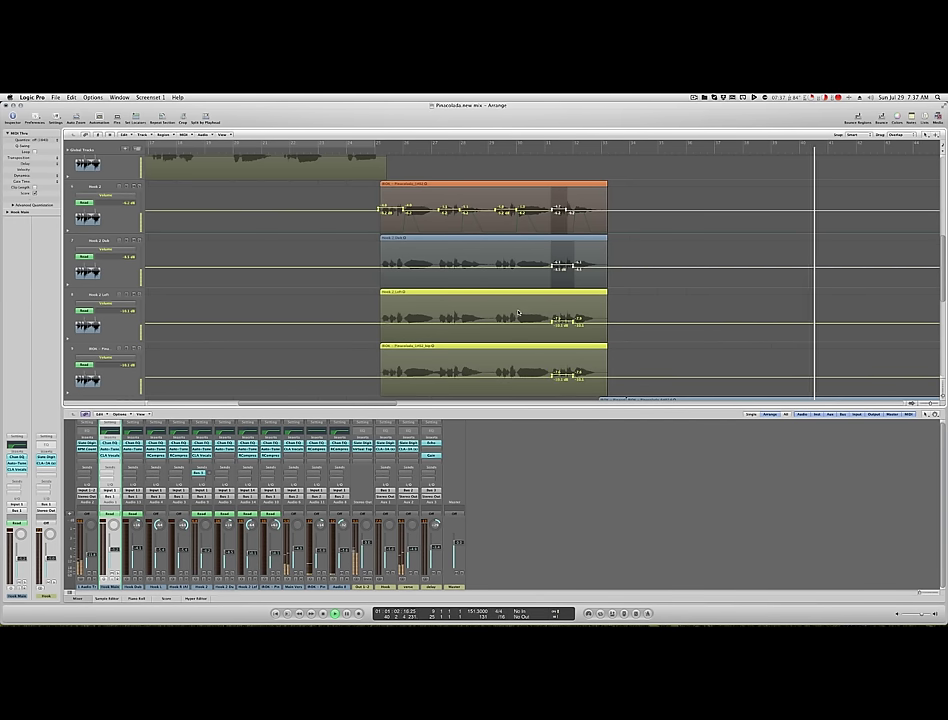
Raise Hook 2 Left's volume automation slightly over the phrases starting around bars 29, 27 and 25
left_click_drag(515, 300, 490, 327)
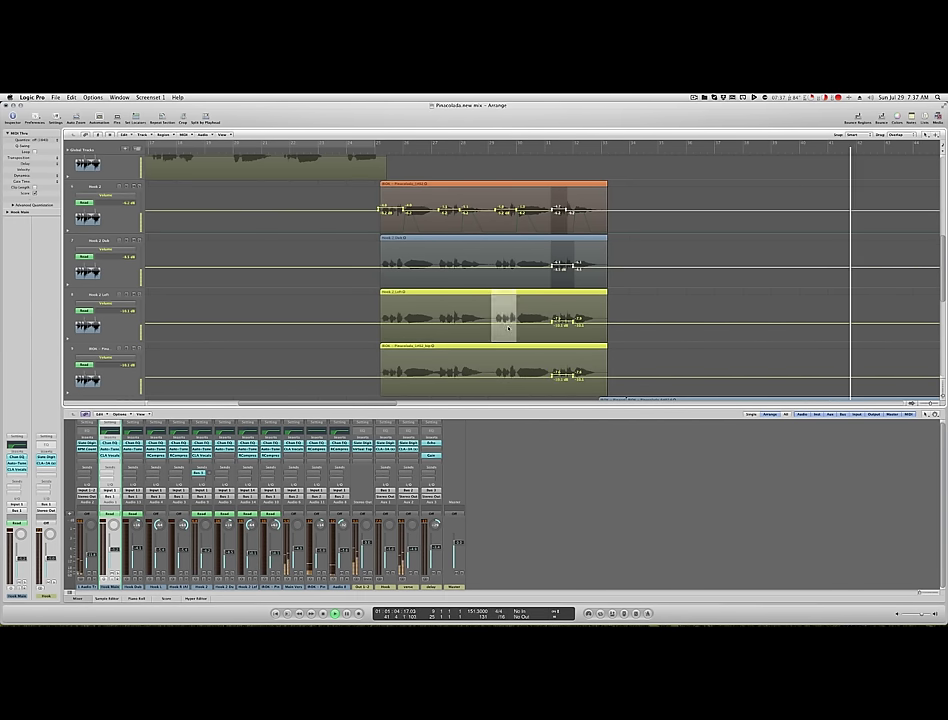
left_click(507, 325)
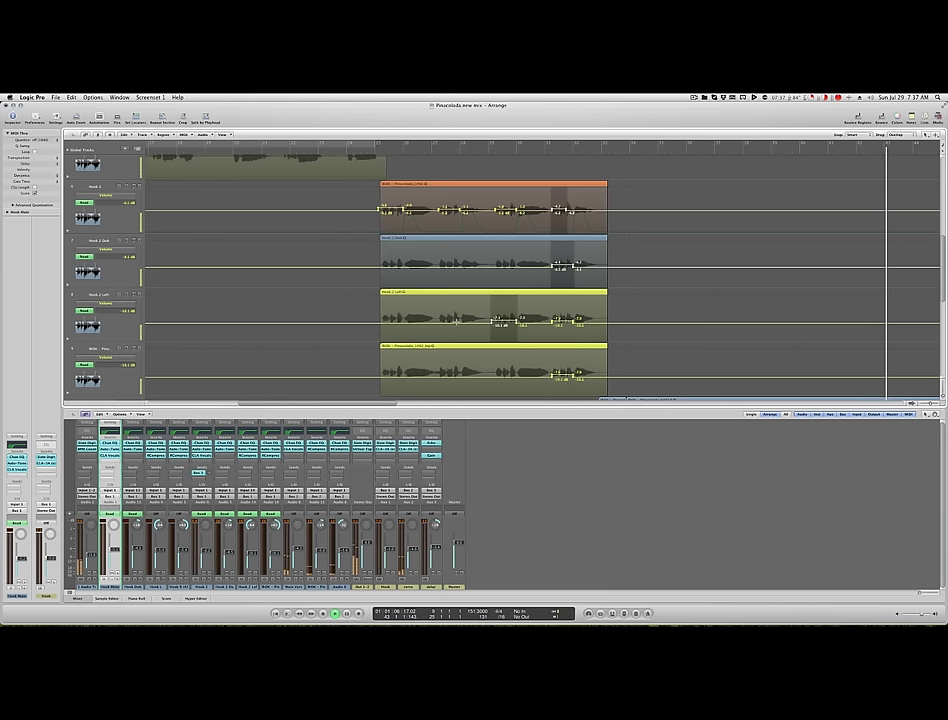
left_click_drag(461, 298, 440, 327)
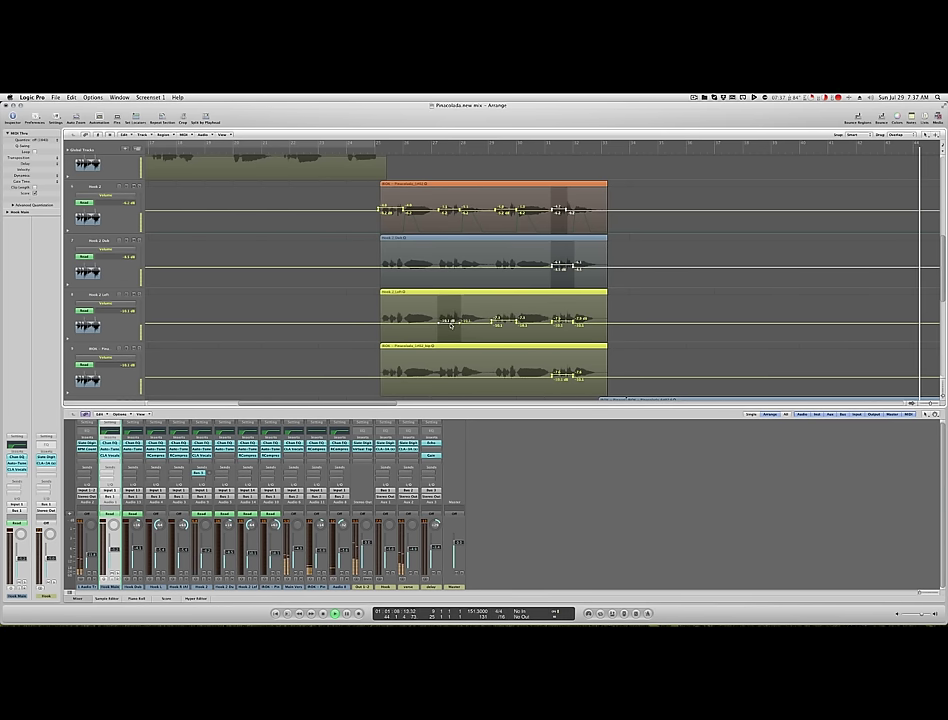
left_click(446, 325)
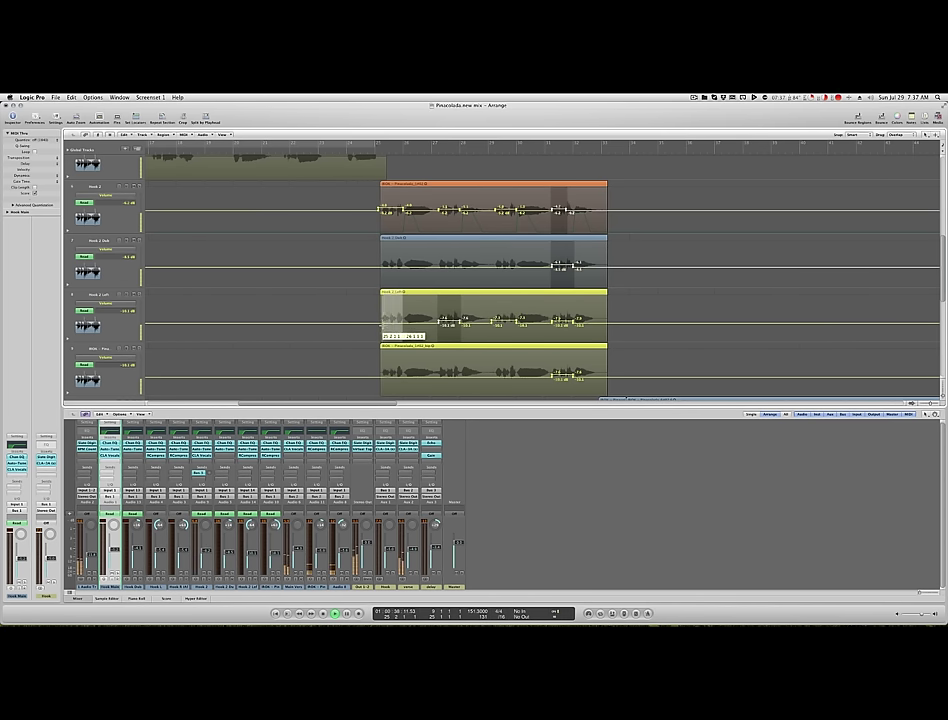
left_click(392, 324)
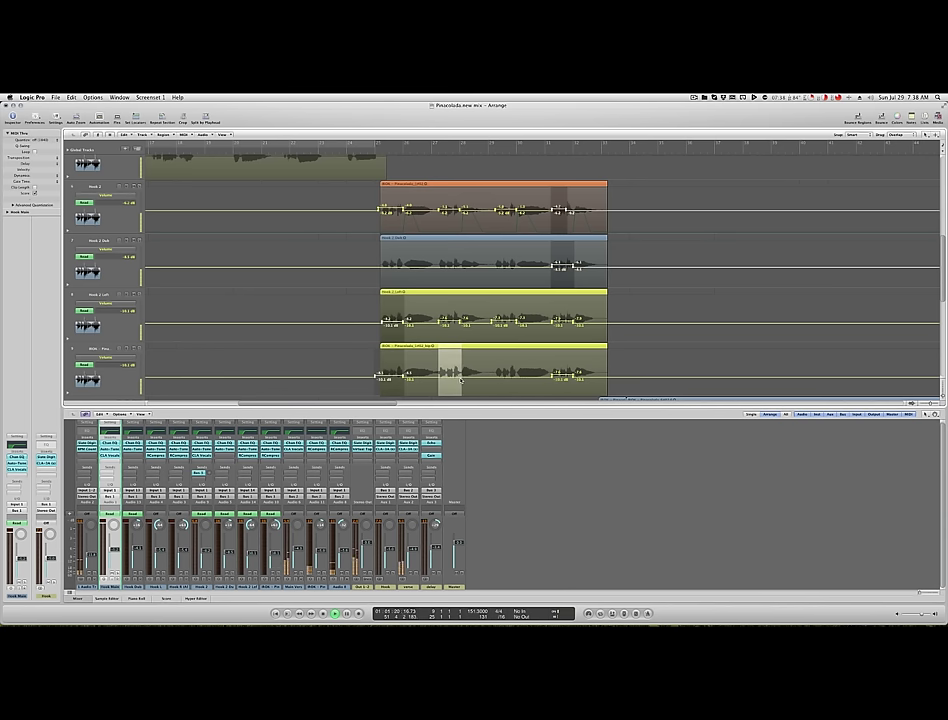
Raise volume automation over the phrases around bars 25, 27 and 29 on the track below Hook 2 Left and on Hook 2 Dub
left_click(455, 380)
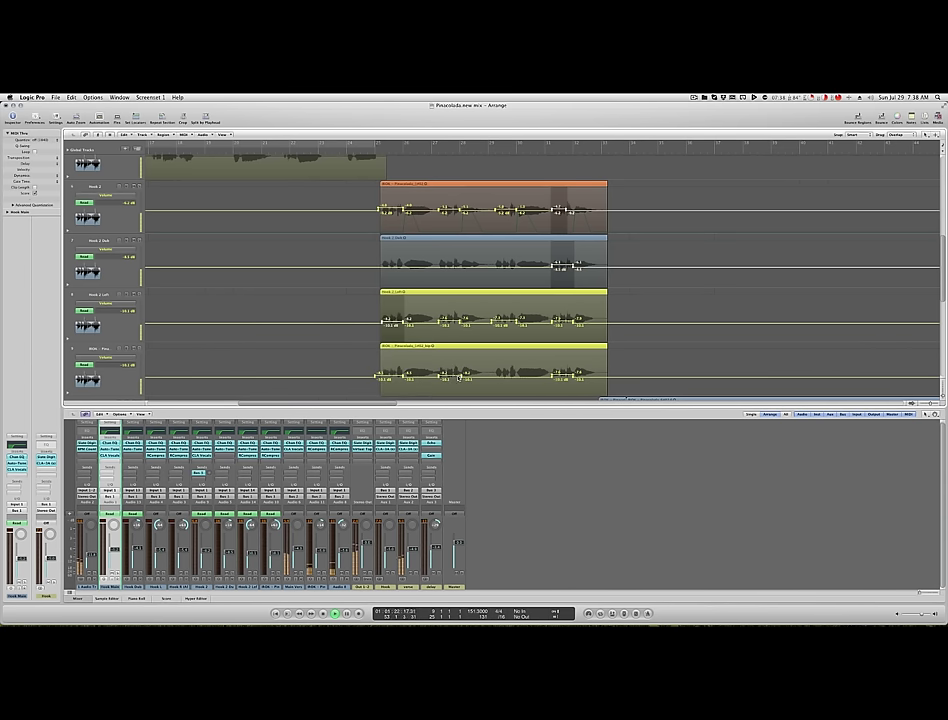
left_click_drag(516, 377, 514, 376)
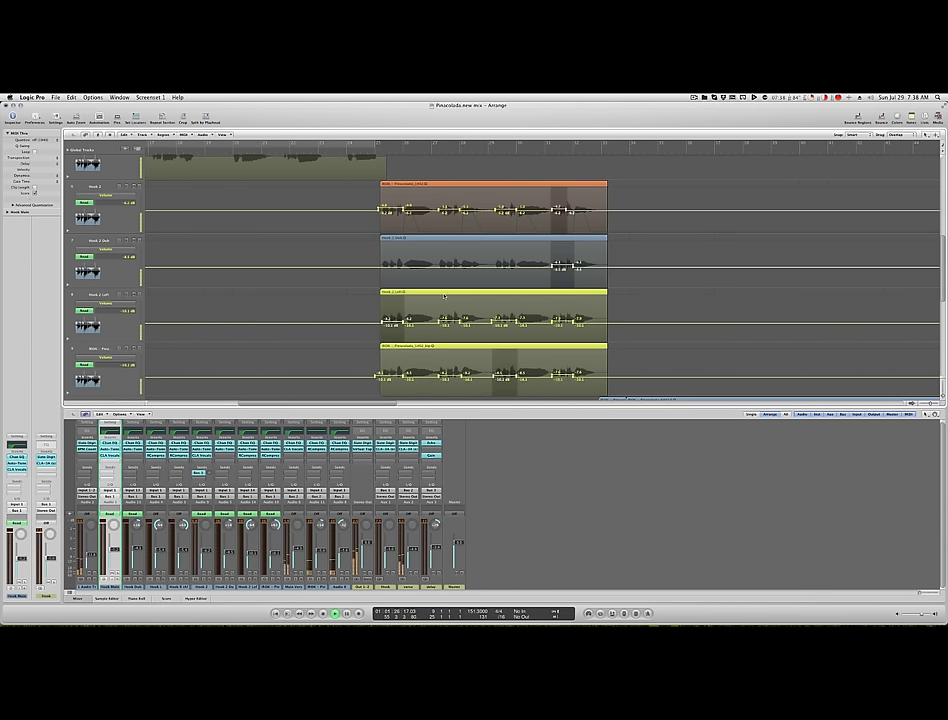
left_click(395, 266)
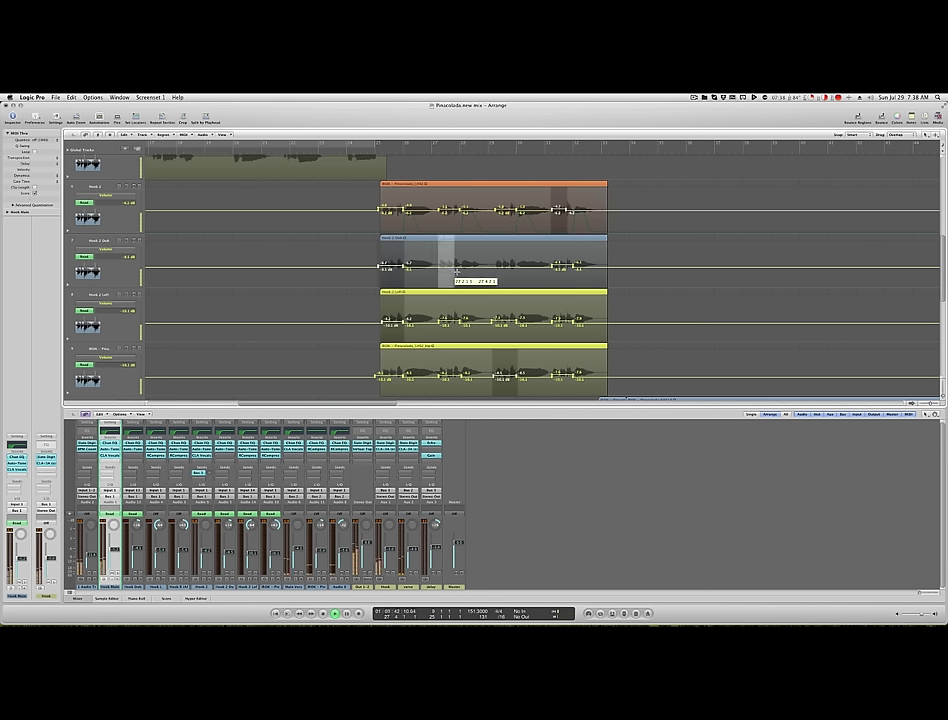
left_click_drag(460, 272, 516, 270)
left_click(509, 270)
Play the song from bar 25 to check the second hook's volume moves and listen on through the verse tracks
key("ctrl+Left")
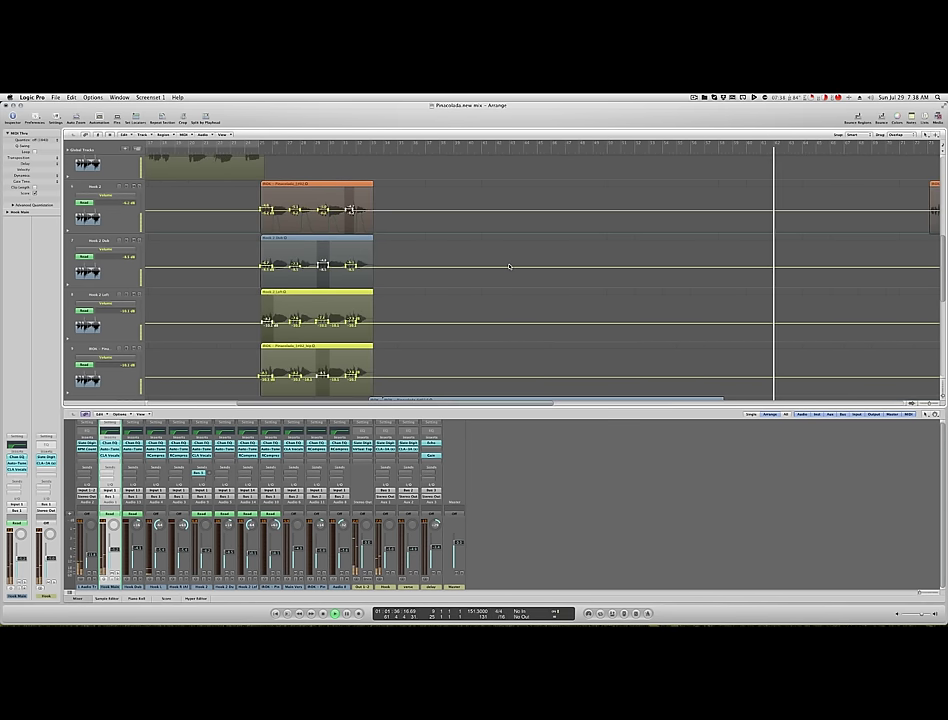
left_click(252, 150)
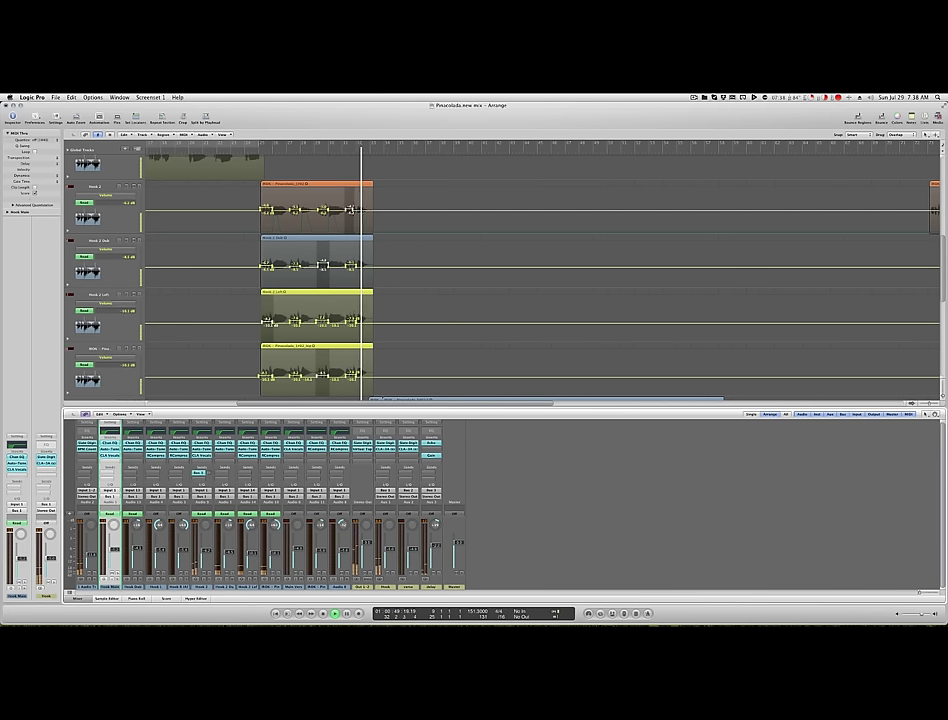
scroll(397, 342, "down", 5)
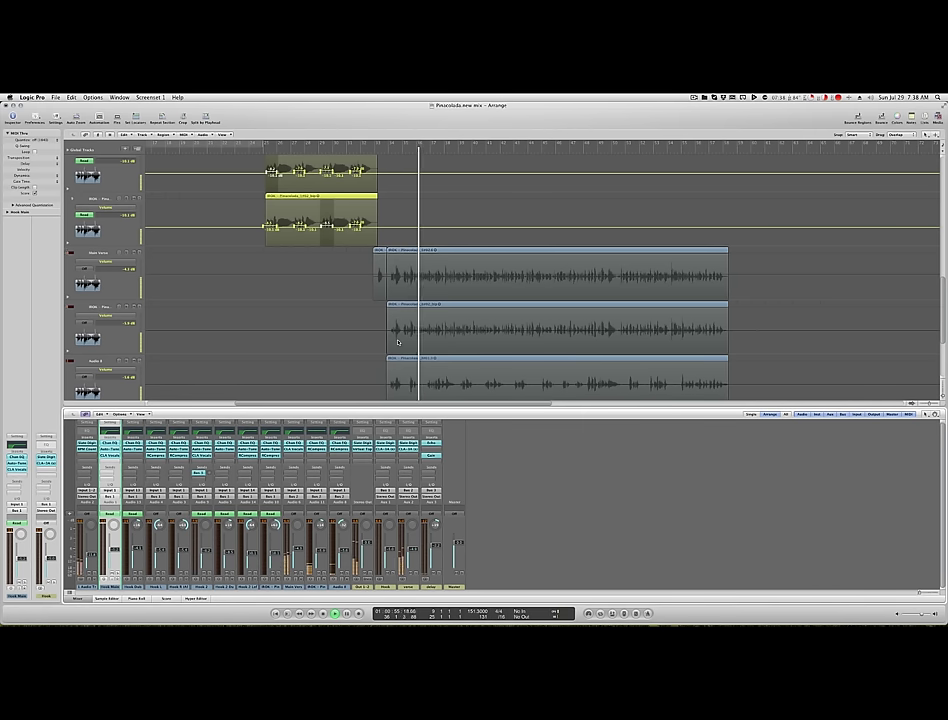
scroll(397, 342, "down", 3)
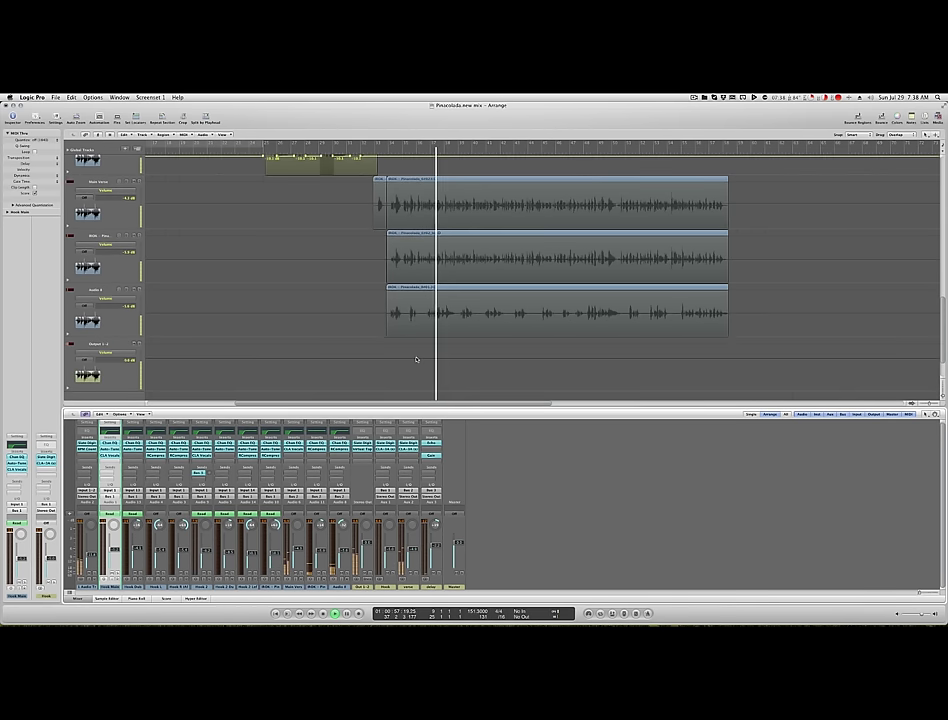
key("super+Right")
key("super+Right")
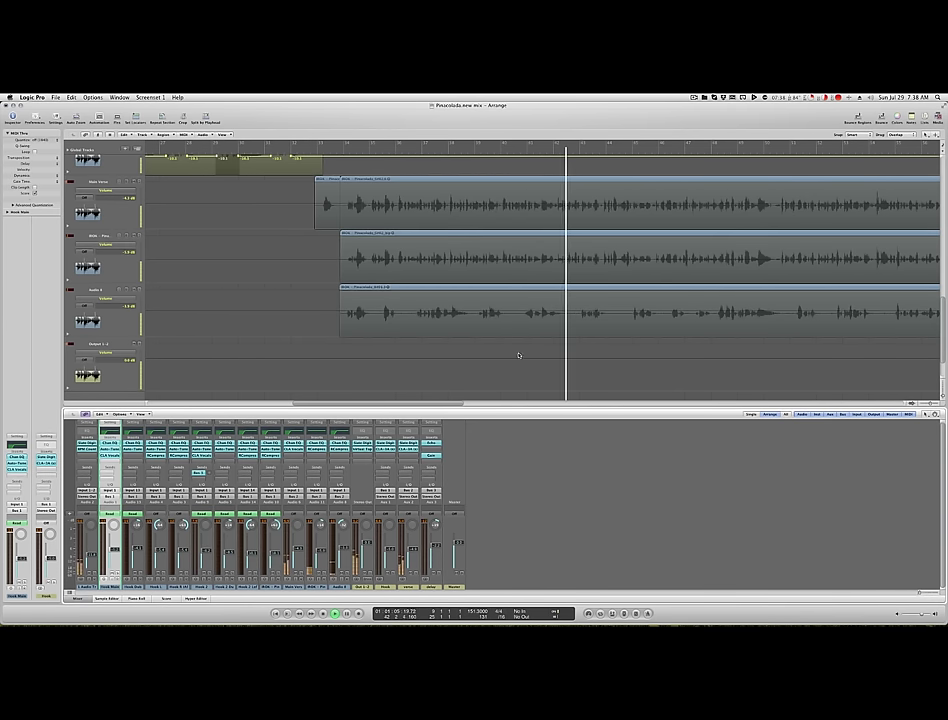
scroll(534, 343, "right", 4)
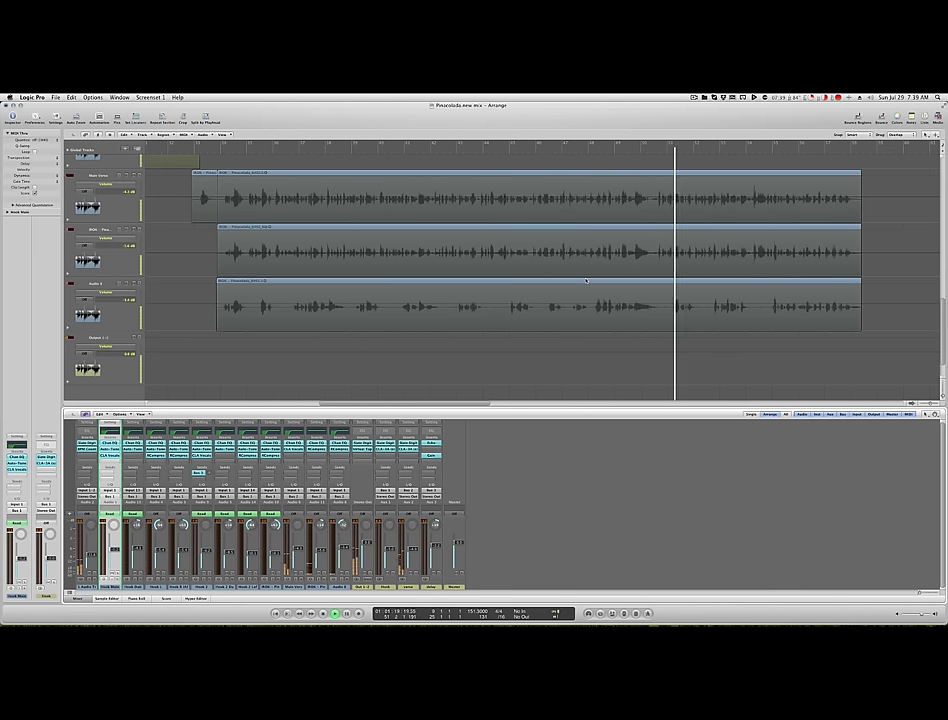
Replay the verse from around bar 33 and adjust Main Verse's volume automation over short phrases around bars 38 and 44
left_click(203, 150)
key("super+Right")
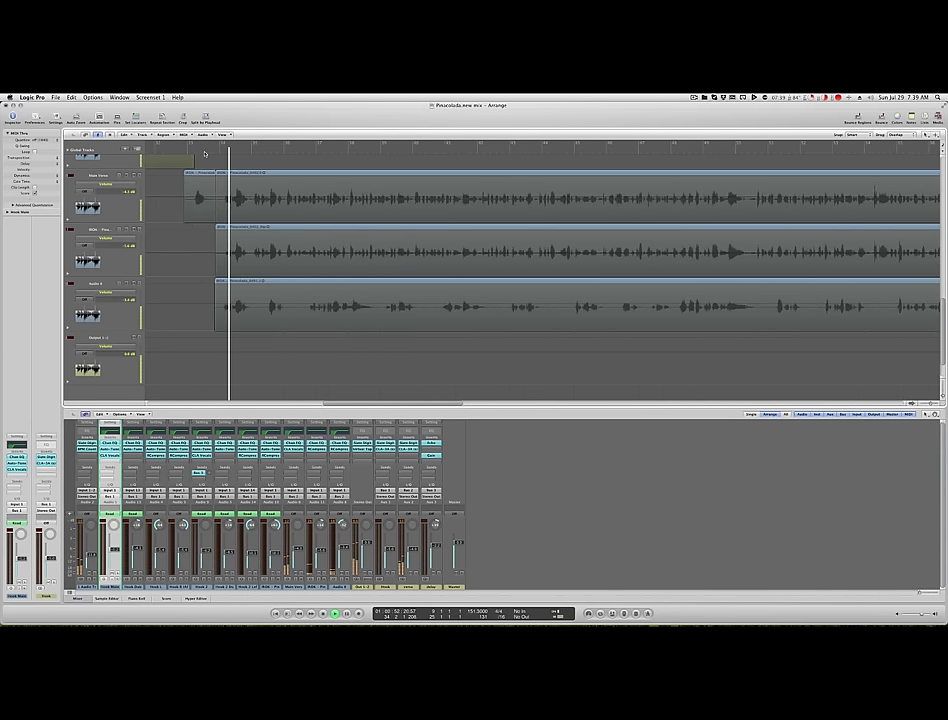
key("super+Right")
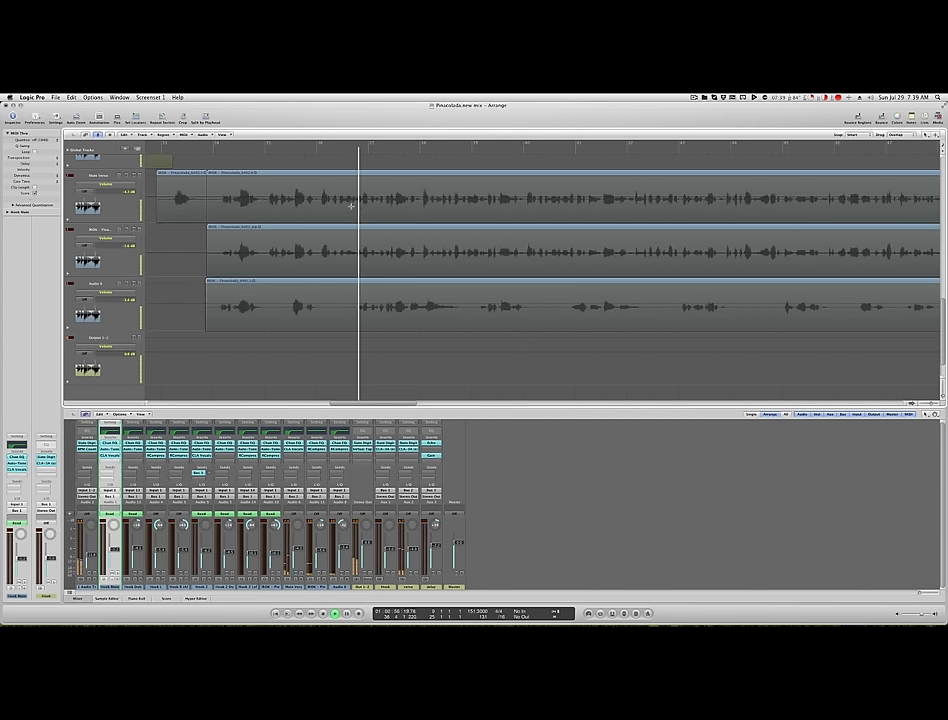
key("super+Right")
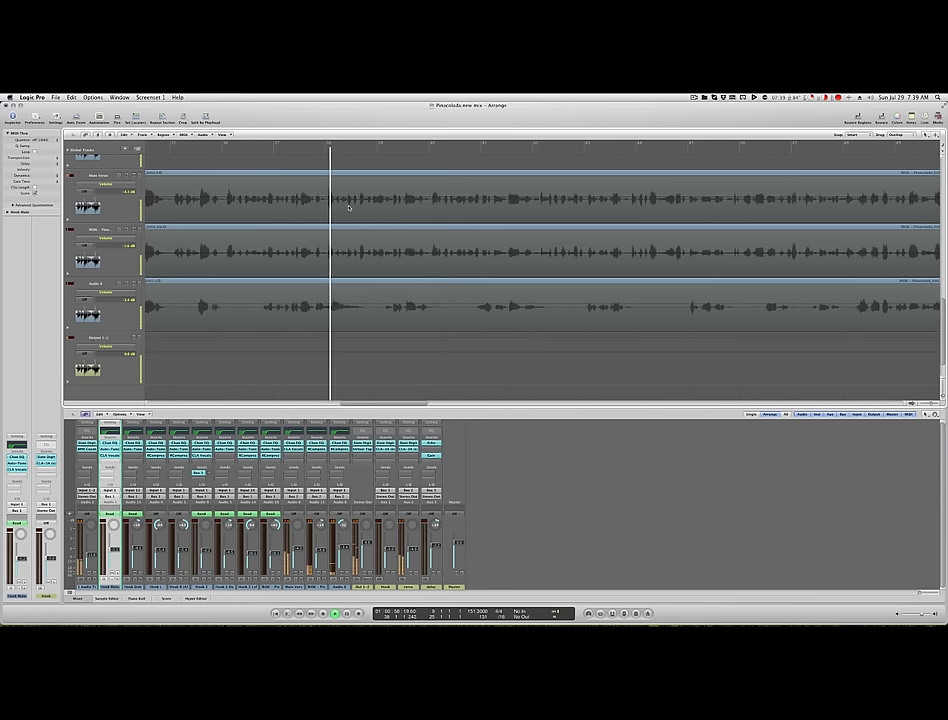
left_click(317, 151)
left_click_drag(334, 200, 353, 200)
left_click(353, 201)
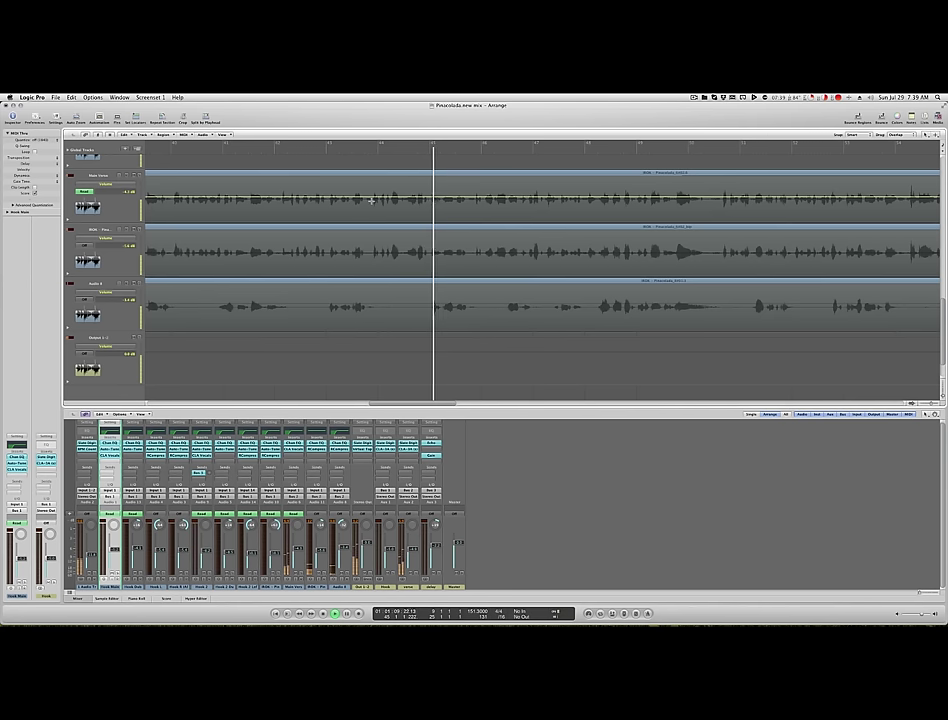
mouse_move(371, 202)
left_mouse_down()
mouse_move(391, 202)
mouse_move(380, 196)
left_mouse_up()
left_click(385, 201)
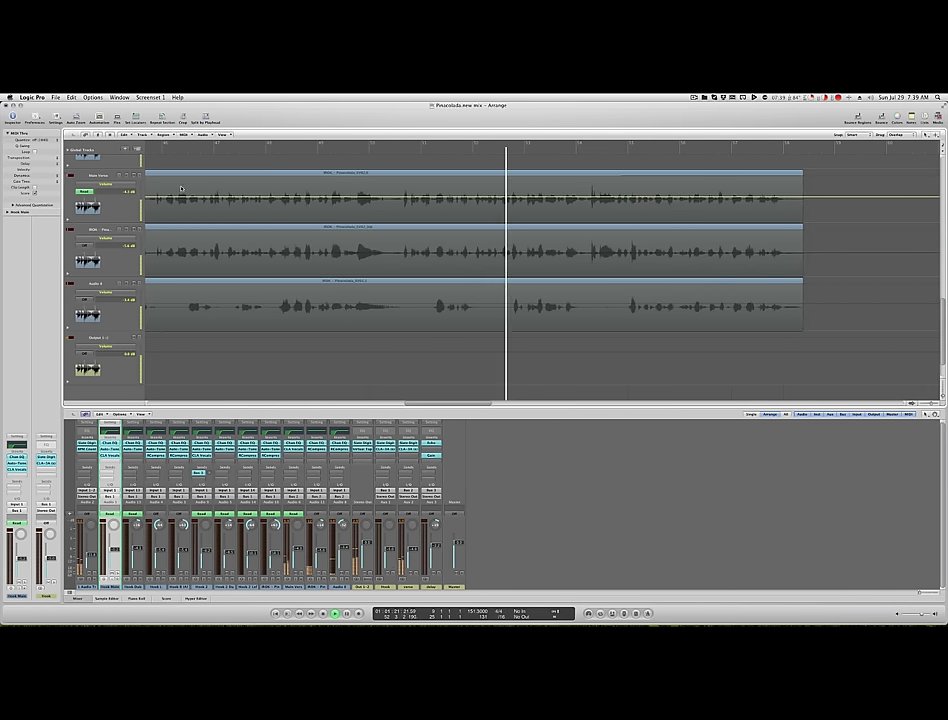
Open a second automation lane under the Main Verse track and add a send to Bus 3 on its channel
left_click(70, 218)
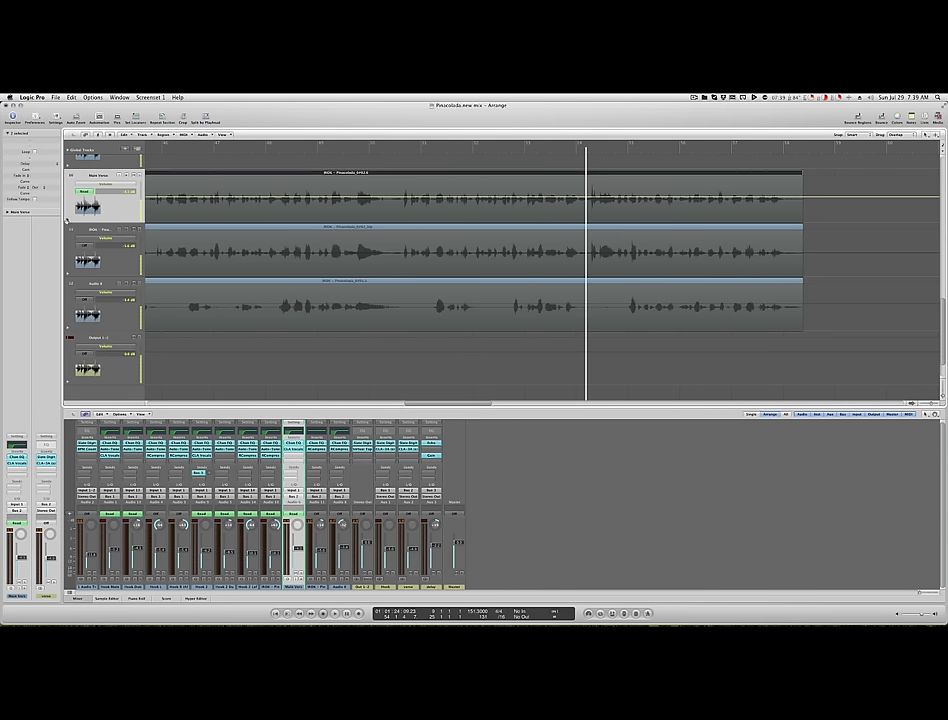
left_click(67, 220)
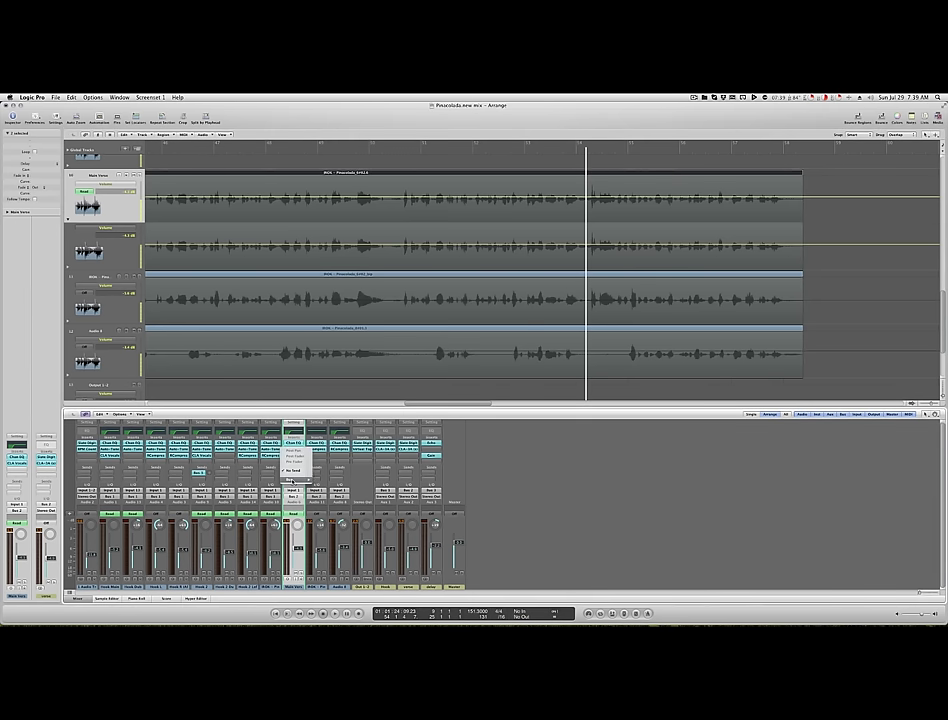
mouse_move(291, 479)
left_click(346, 283)
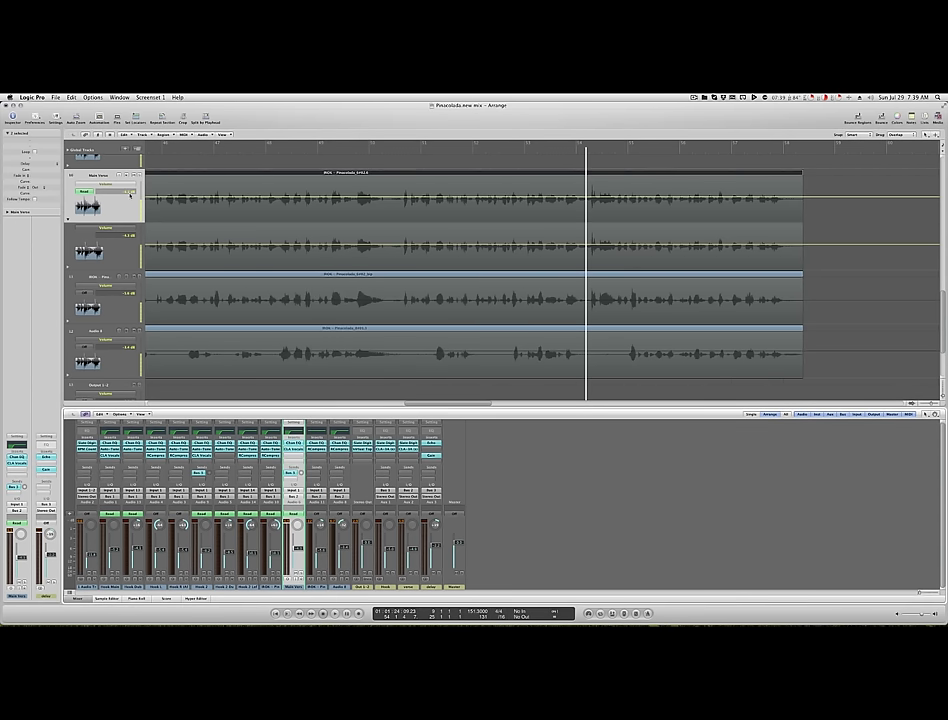
Switch Main Verse's upper automation lane from Volume to Send 1 (delay)
left_click(117, 184)
mouse_move(125, 147)
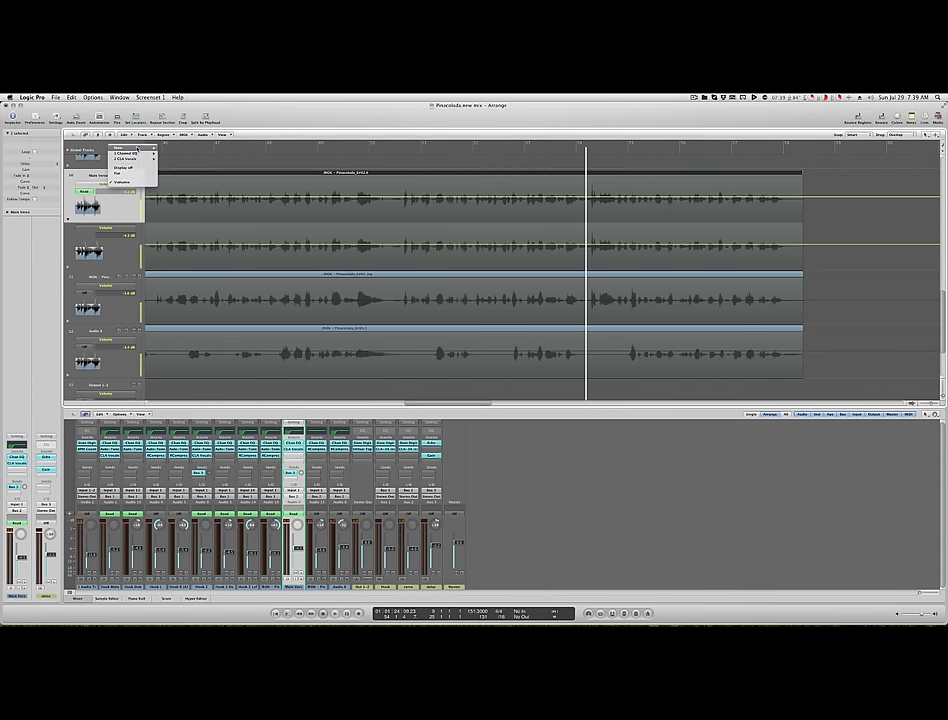
left_click(178, 170)
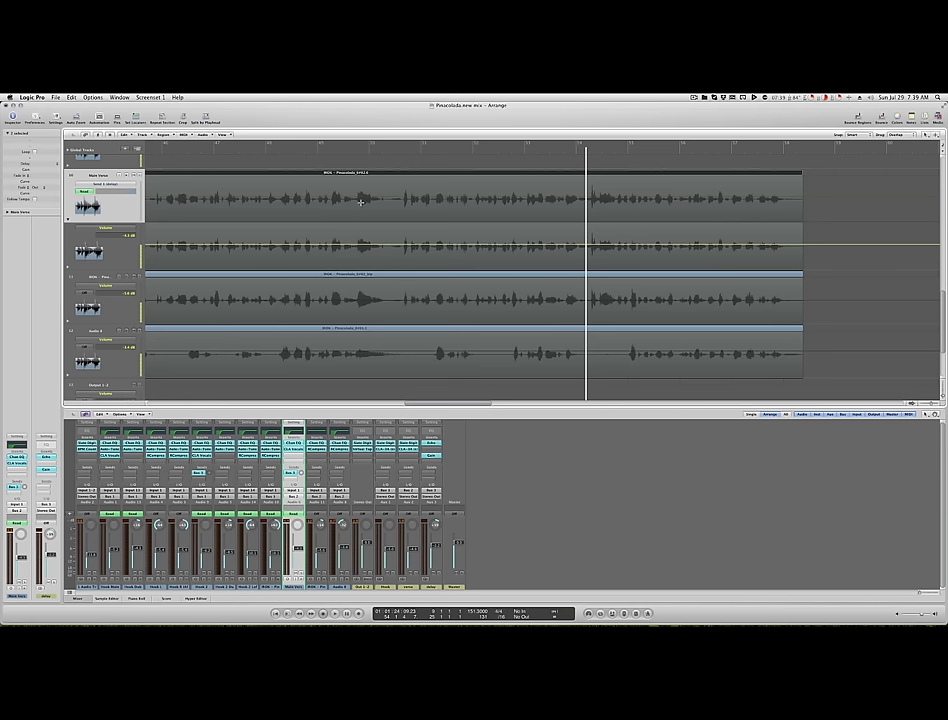
Raise Main Verse's delay send automation from late bar 49 into bar 50, start the rise slightly earlier, and undo the last adjustment
left_click_drag(358, 204, 391, 205)
left_click(387, 204)
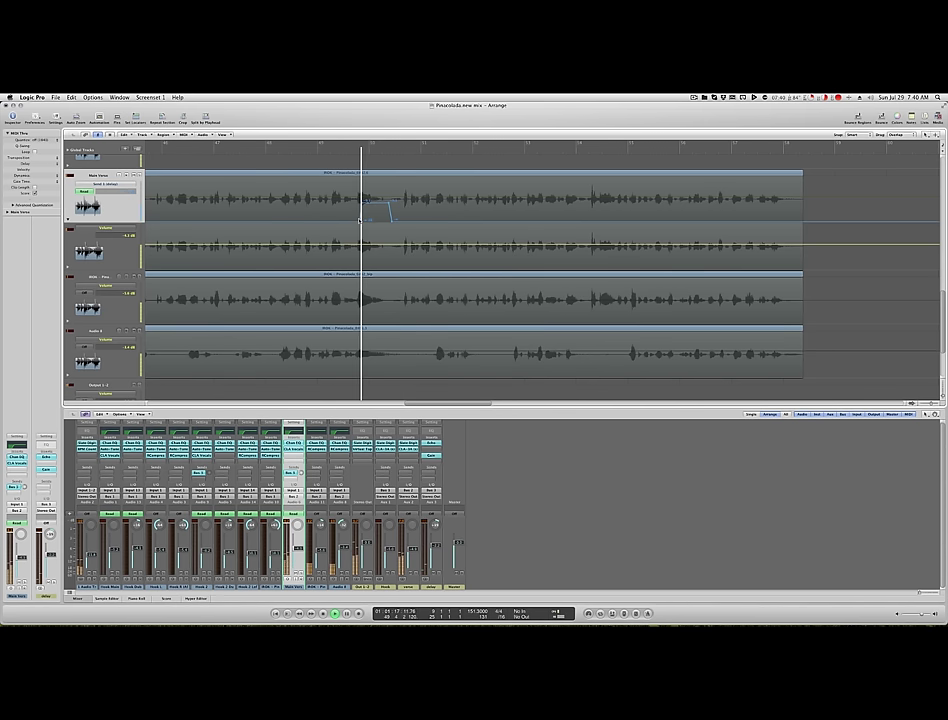
left_click_drag(360, 219, 371, 204)
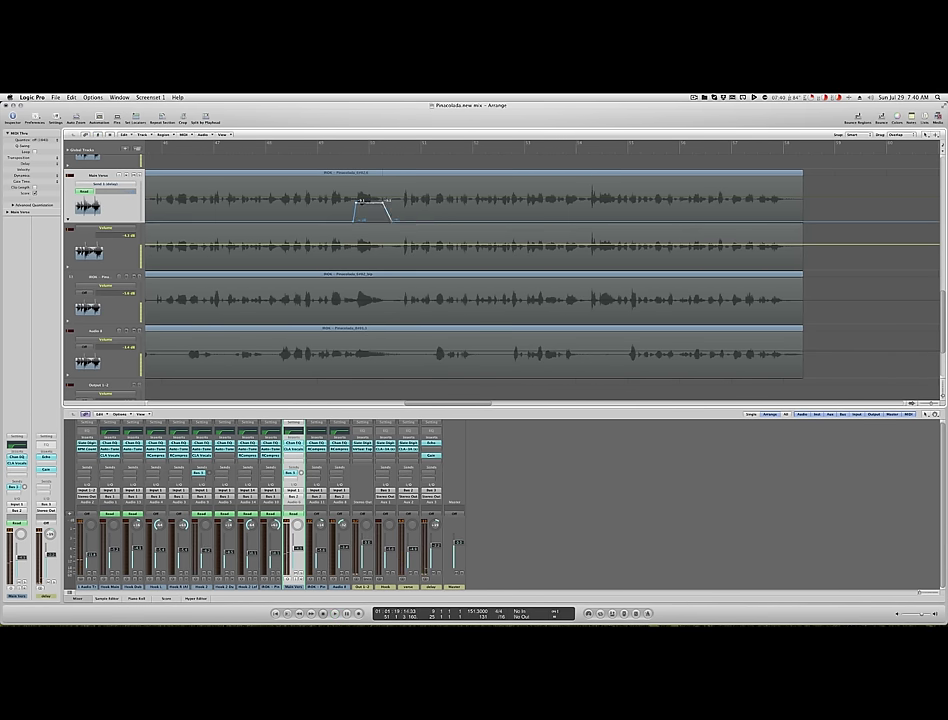
left_click(389, 224)
key("super+z")
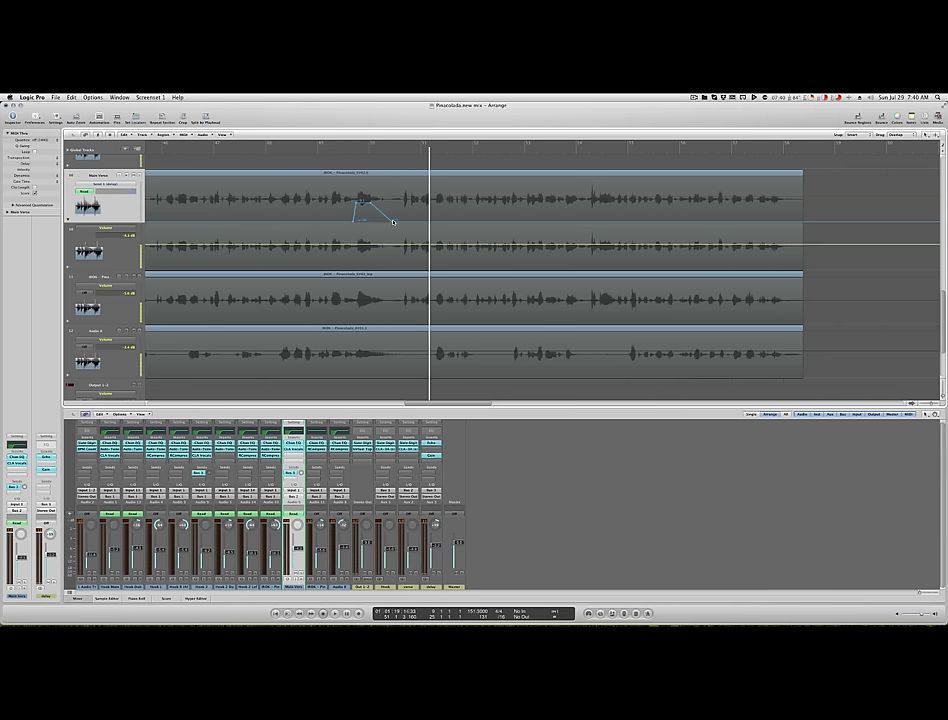
End Main Verse's delay send fall sooner after bar 50, lower its peak, and replay from around bar 49
left_click_drag(393, 221, 380, 221)
double_click(341, 150)
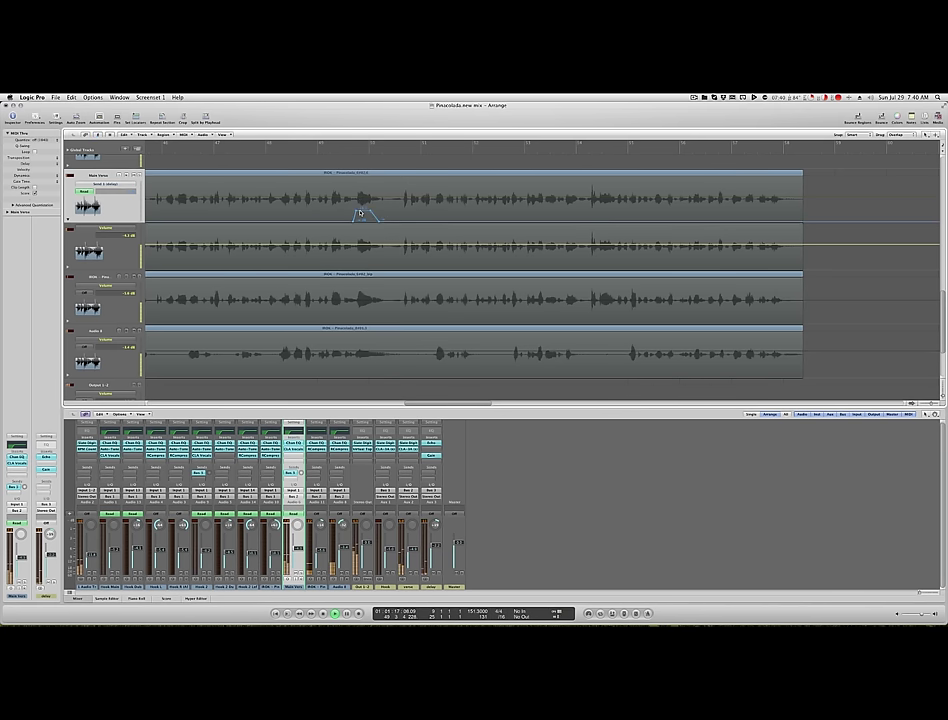
left_click(323, 154)
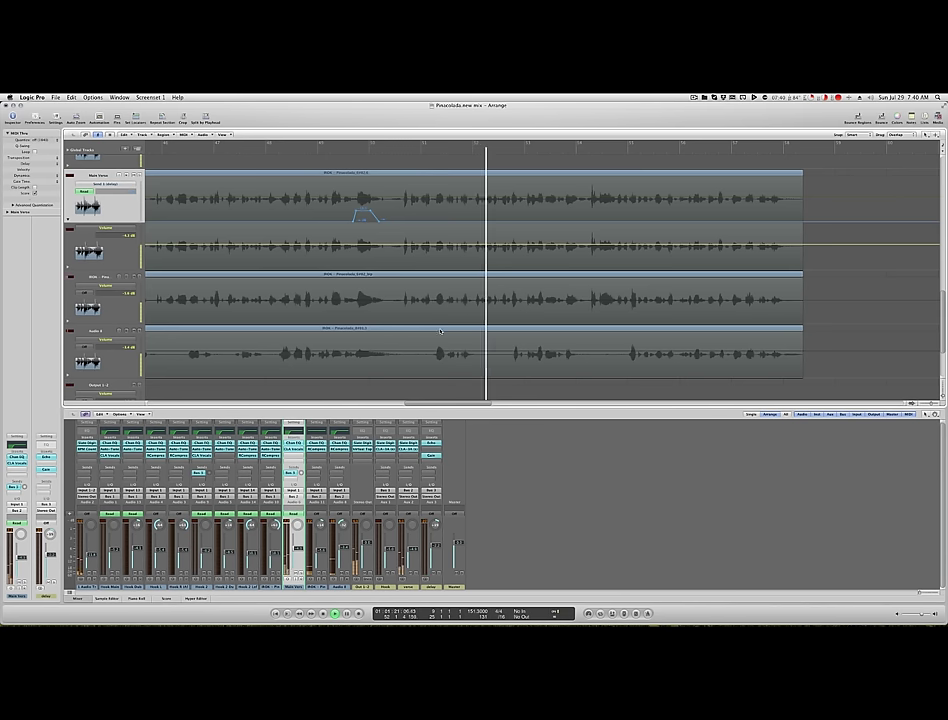
Raise Audio 8's volume automation over the short phrase in late bar 51 to about -1.7 dB
left_click_drag(445, 358, 467, 349)
left_click(466, 352)
scroll(465, 349, "right", 5)
scroll(465, 349, "down", 1)
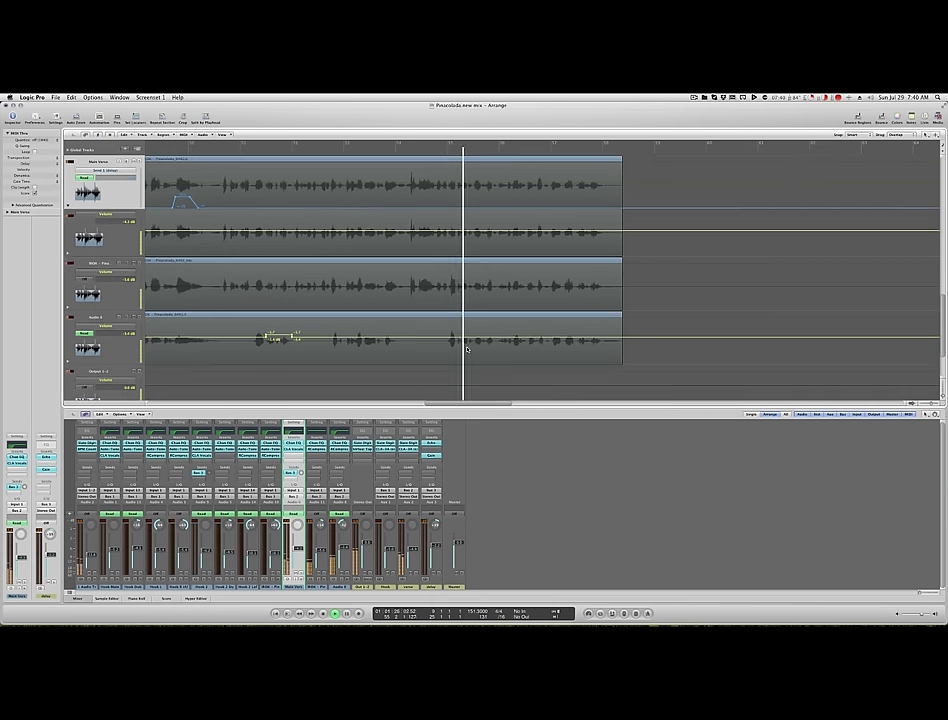
Replay from bar 54 and try to adjust the phrase around bar 55 on Main Verse's delay send lane
left_click(399, 141)
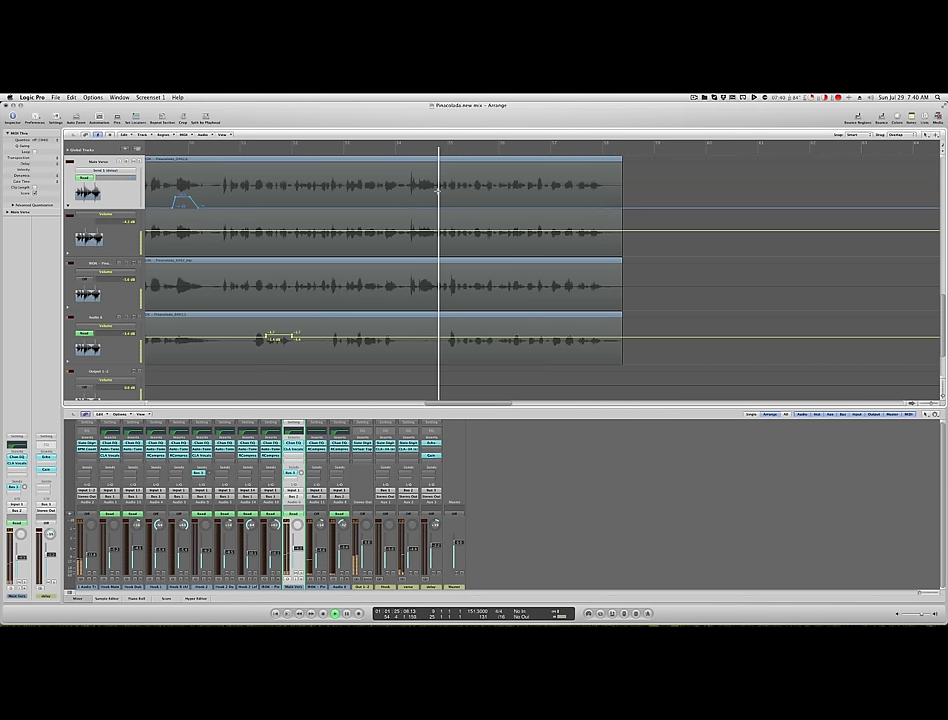
left_click_drag(437, 189, 474, 195)
left_click(459, 187)
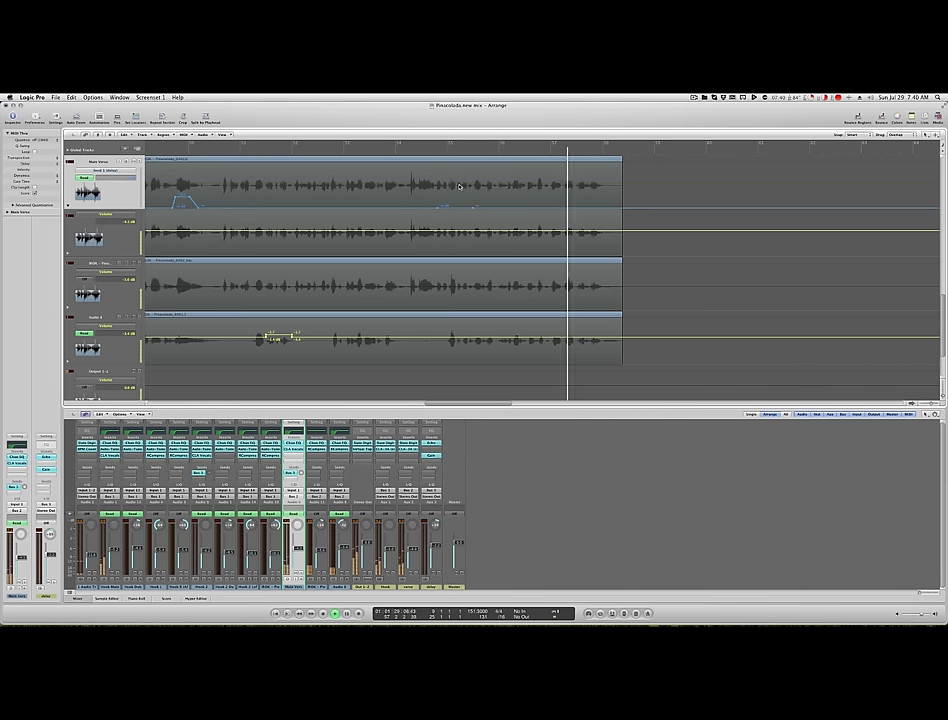
Switch Main Verse's upper automation lane to Volume and raise the volume over the phrase around bar 55
left_click(111, 170)
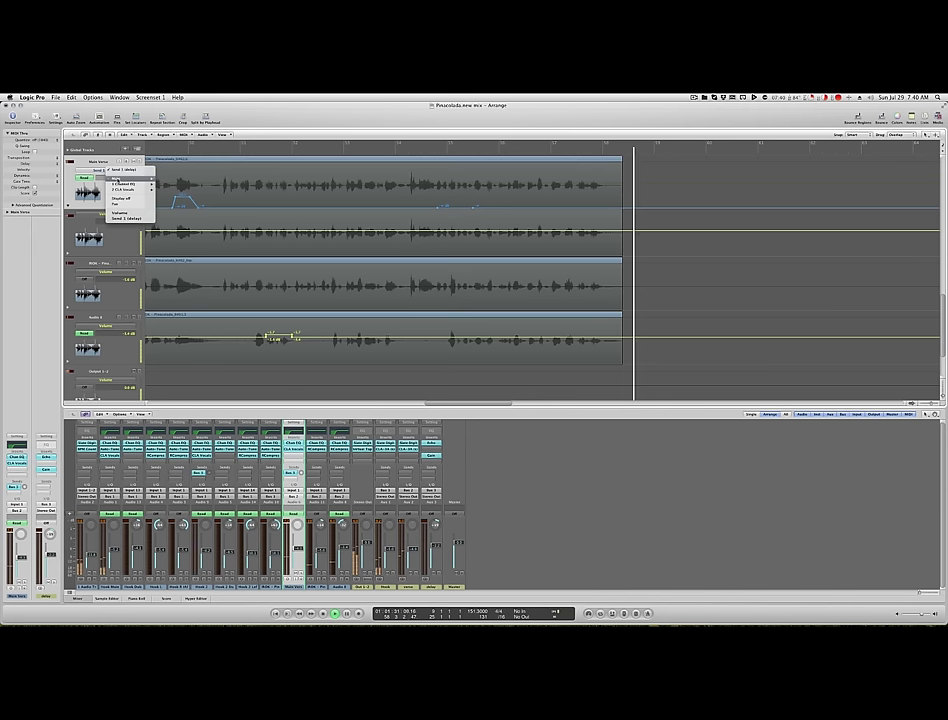
left_click(119, 212)
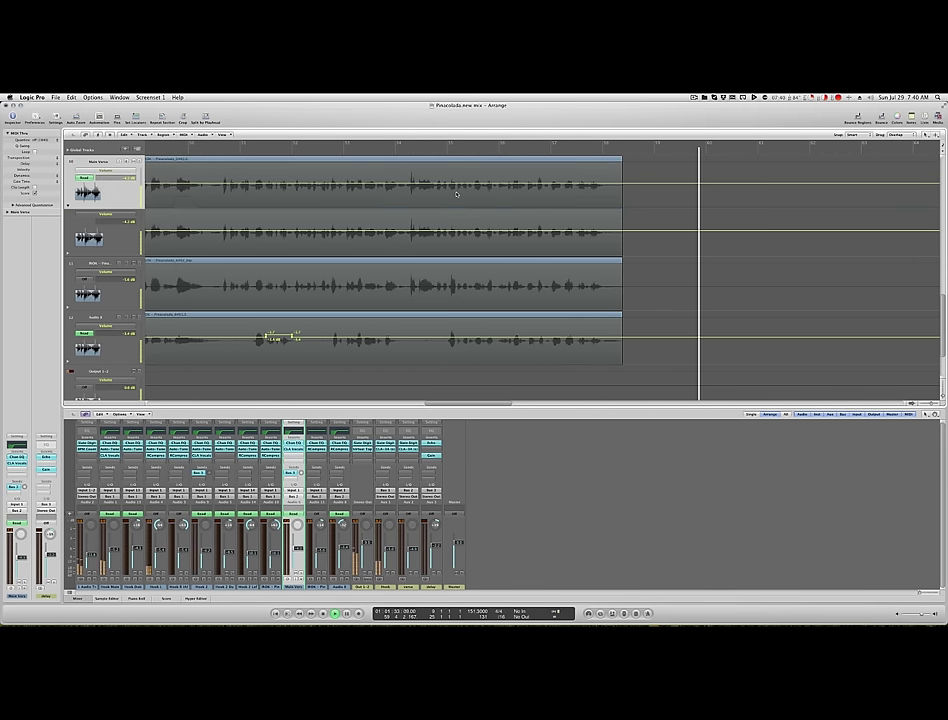
left_click_drag(472, 197, 446, 187)
left_click(448, 184)
Replay from mid bar 54, collapse Main Verse's second automation lane, and raise its volume over the phrase around bar 56
left_click(419, 150)
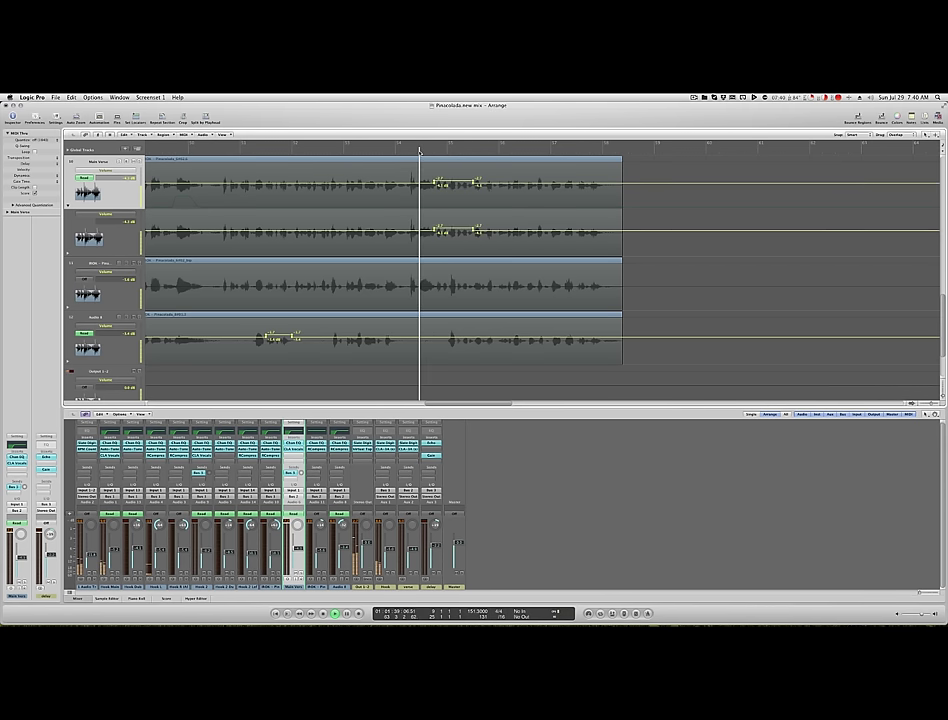
left_click(68, 204)
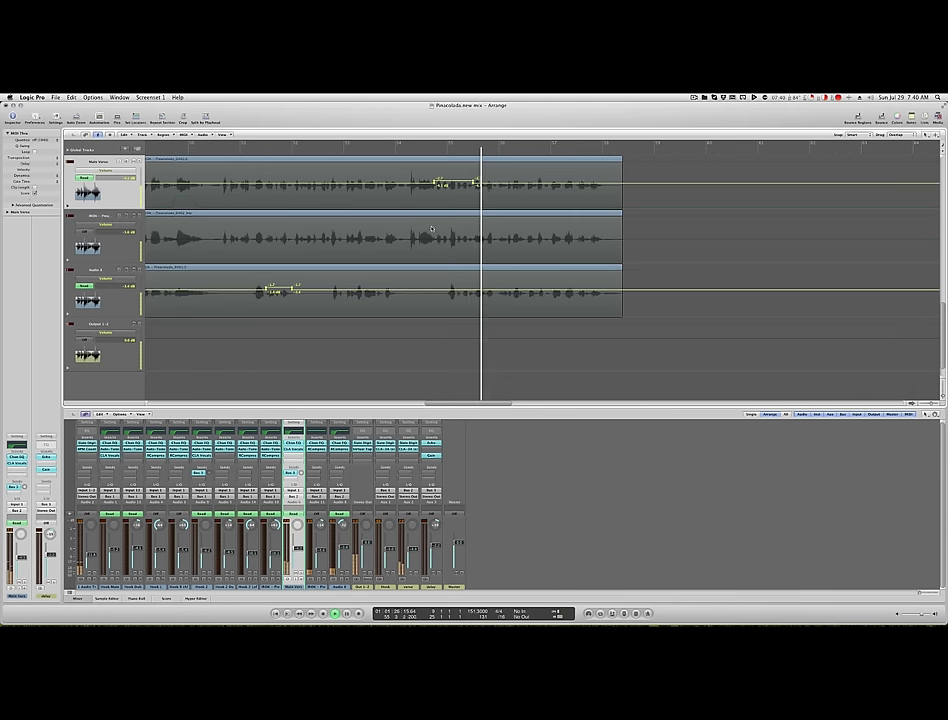
mouse_move(499, 188)
left_mouse_down()
mouse_move(528, 197)
mouse_move(517, 183)
left_mouse_up()
left_click(518, 185)
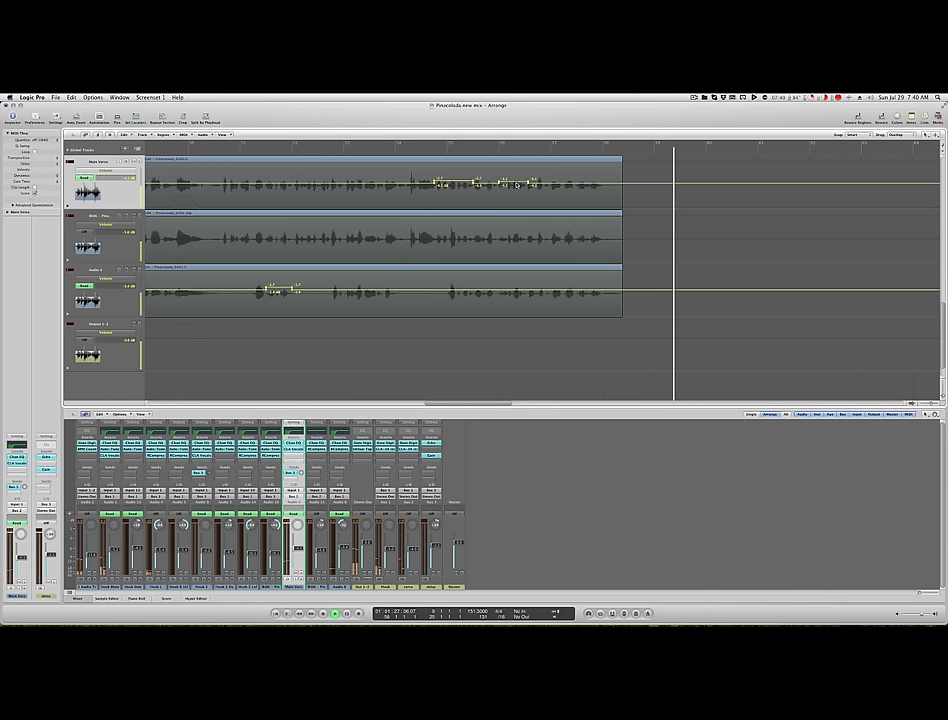
Replay the verse from around bar 34 and raise Audio 8's volume automation over the phrases in bars 43 and 45
key("ctrl+Left")
key("ctrl+Left")
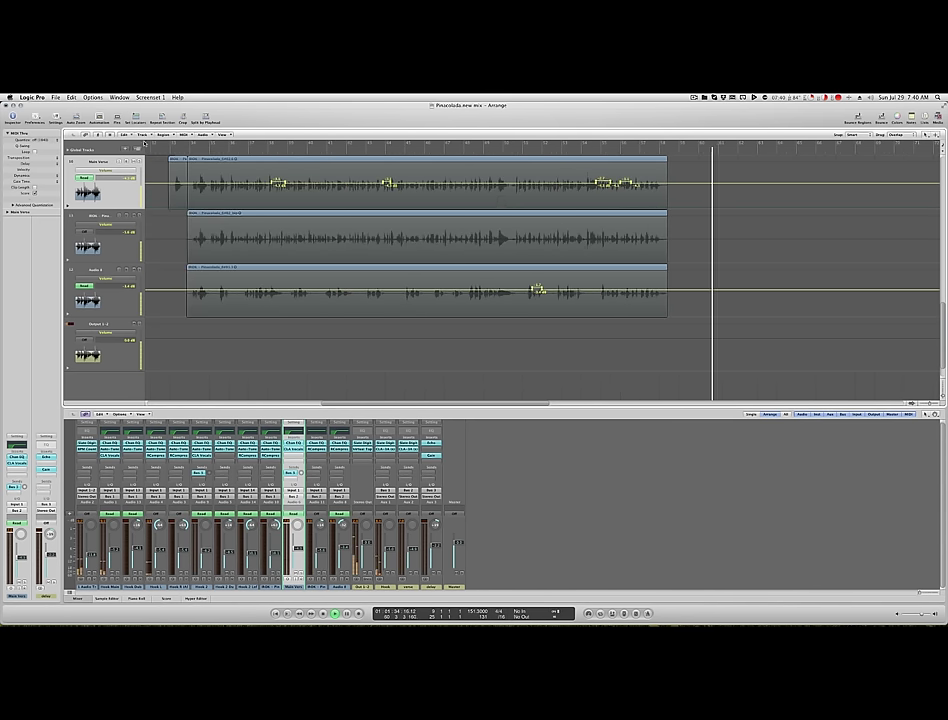
key("space")
left_click(191, 149)
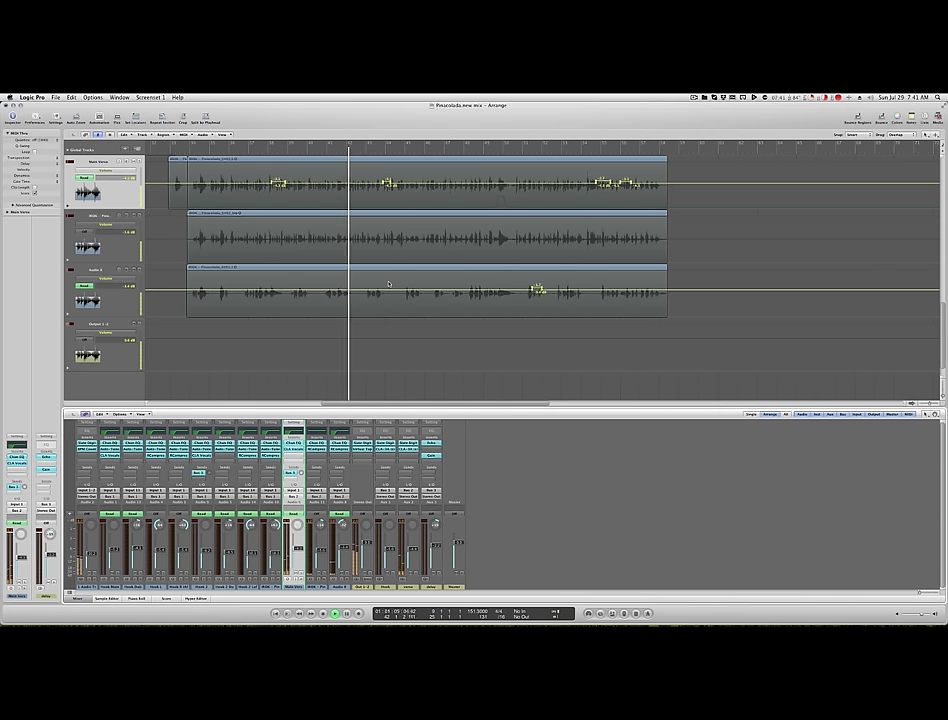
key("ctrl+Right")
key("ctrl+Right")
key("ctrl+Down")
key("ctrl+Down")
key("ctrl+Down")
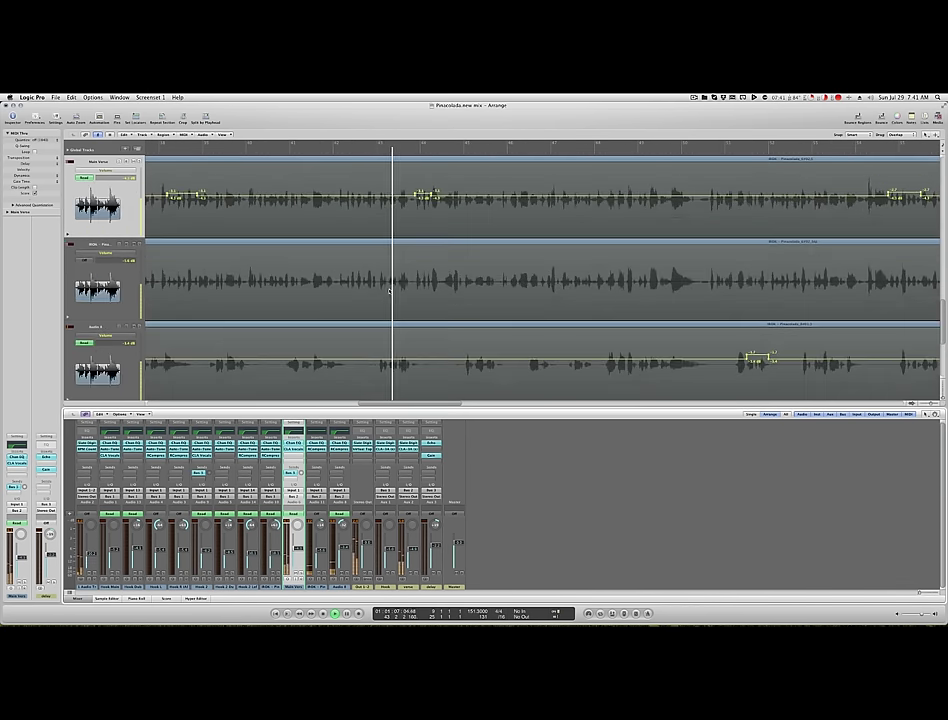
scroll(389, 291, "up", 2)
scroll(394, 330, "down", 1)
mouse_move(378, 390)
left_mouse_down()
mouse_move(420, 390)
mouse_move(409, 382)
mouse_move(504, 391)
mouse_move(487, 381)
left_mouse_up()
left_click(409, 386)
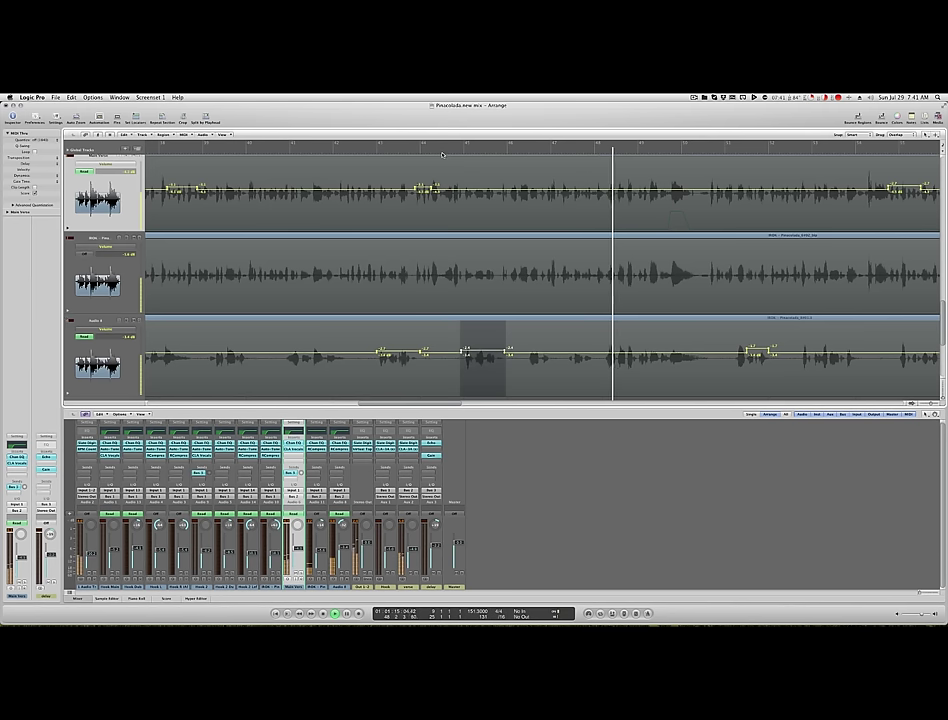
Replay from bar 44, raise Main Verse's volume automation over bar 46, and adjust its level between bars 47 and 50
left_click(442, 154)
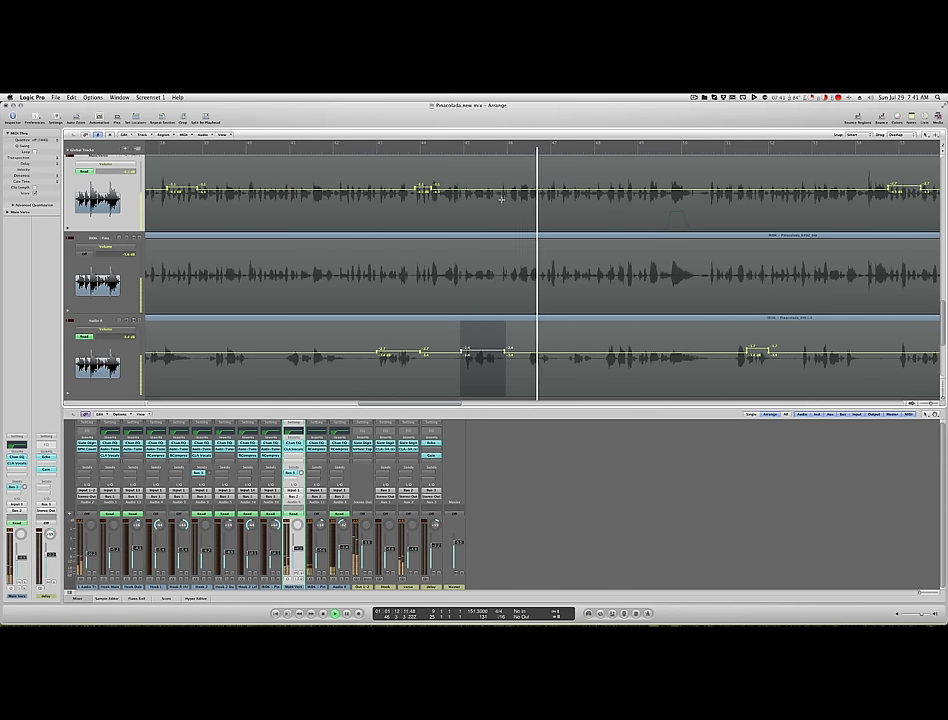
left_click_drag(502, 198, 524, 196)
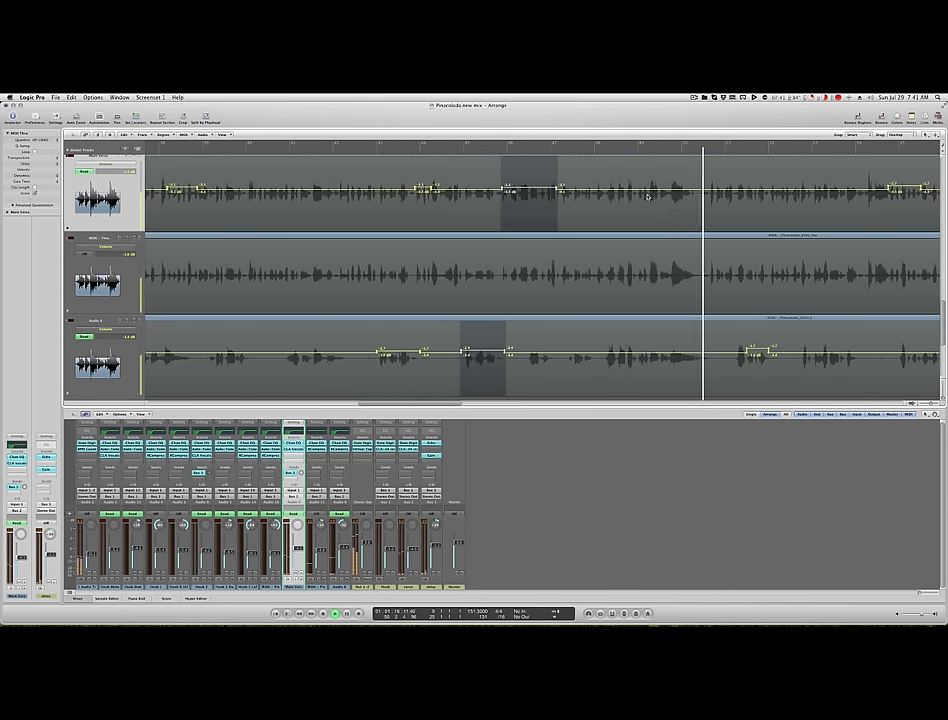
left_click_drag(659, 200, 569, 202)
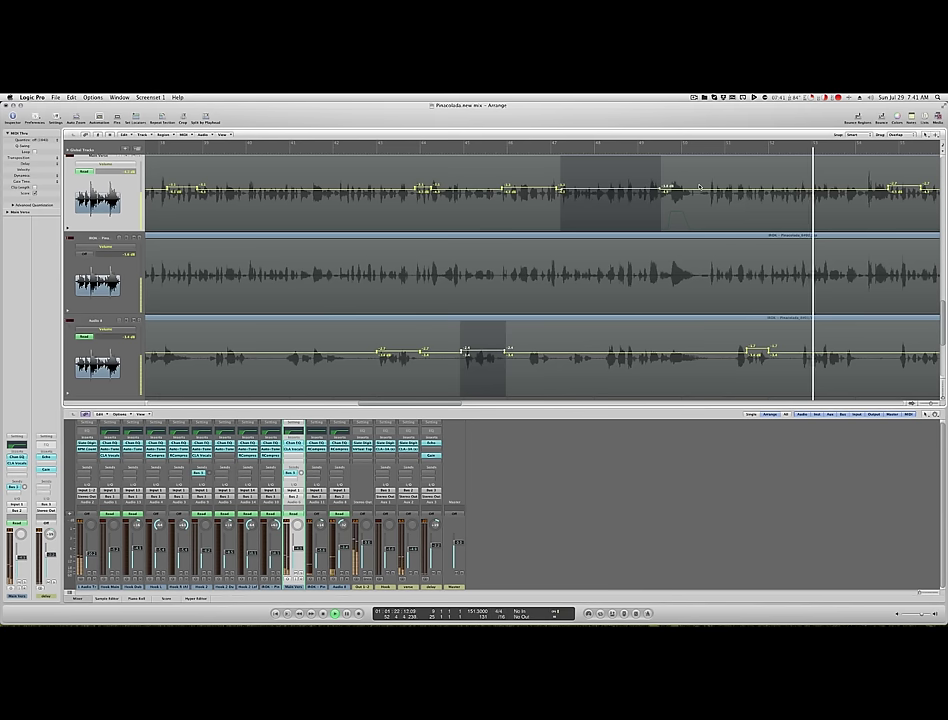
left_click_drag(697, 192, 697, 190)
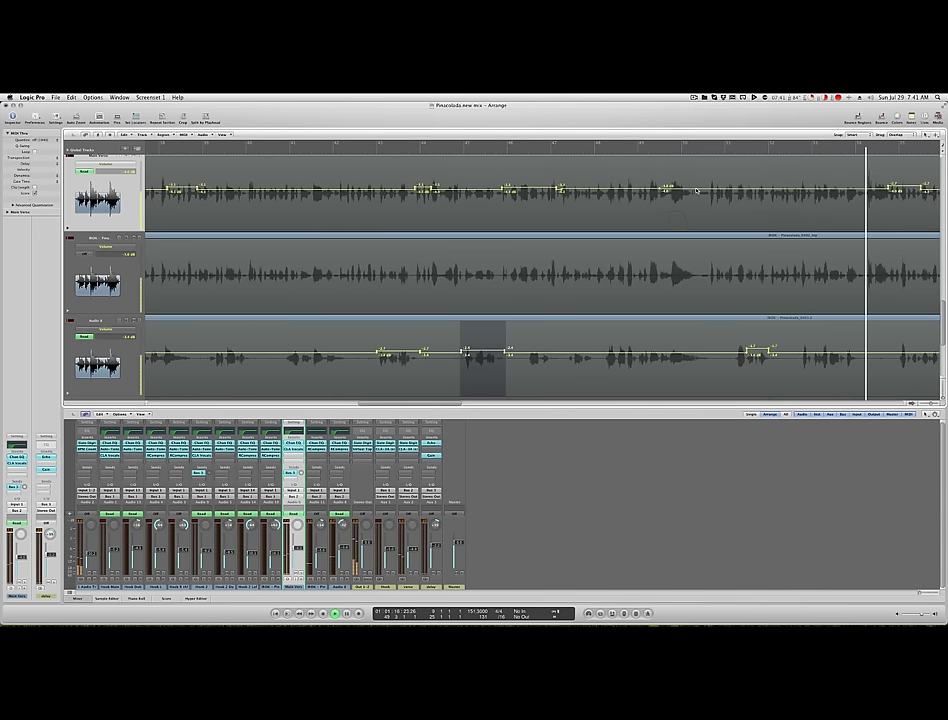
Replay from bar 48 and slightly lower Audio 8's overall volume automation level
left_click(605, 151)
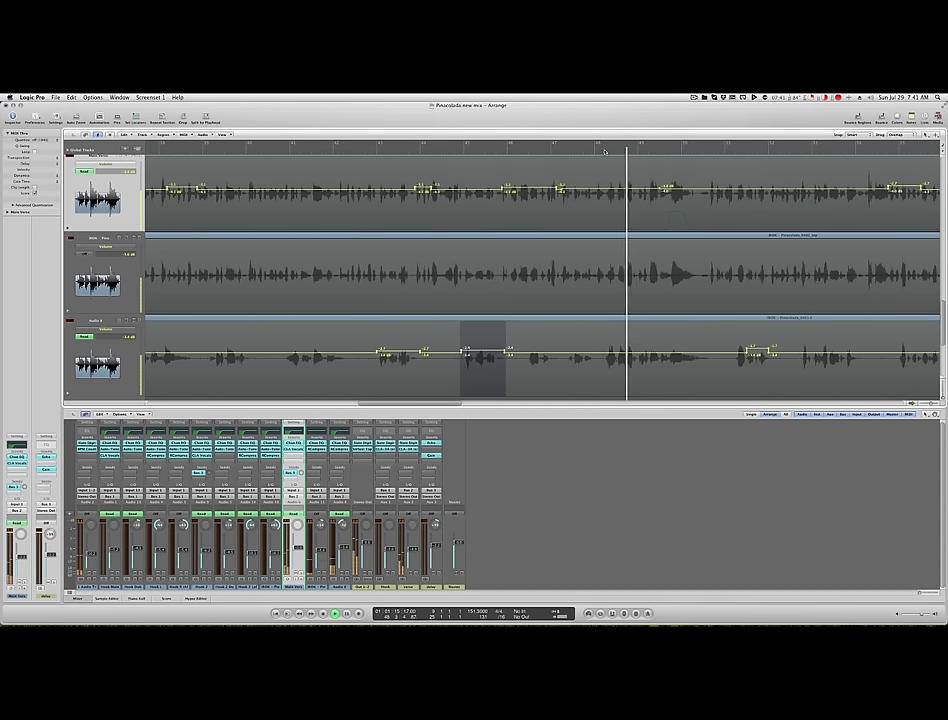
scroll(370, 362, "right", 6)
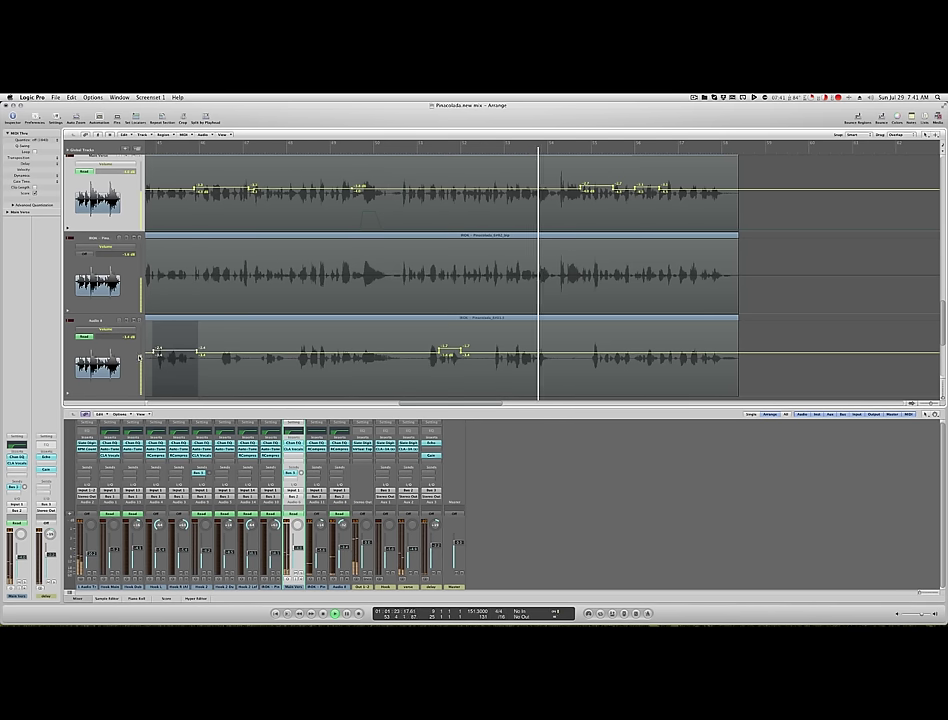
left_click_drag(139, 358, 139, 369)
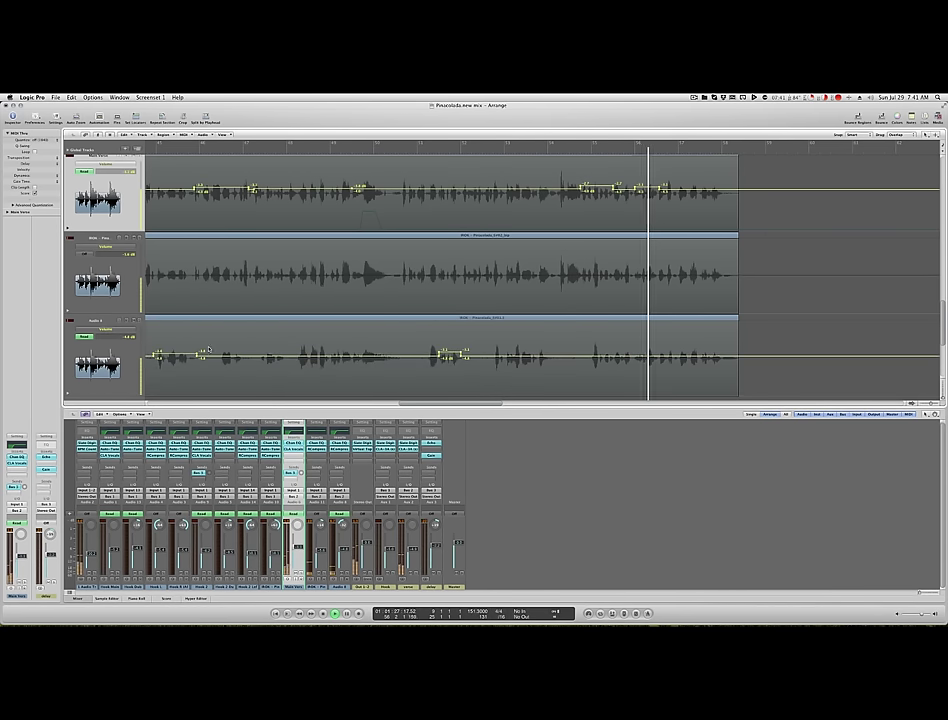
Show the whole arrangement and play the song back from the first hook at around bar 9 to check the mix
key("ctrl+Left")
key("ctrl+Left")
key("ctrl+Left")
key("ctrl+Down")
key("ctrl+Up")
key("ctrl+Up")
key("ctrl+Up")
key("ctrl+Up")
key("ctrl+Right")
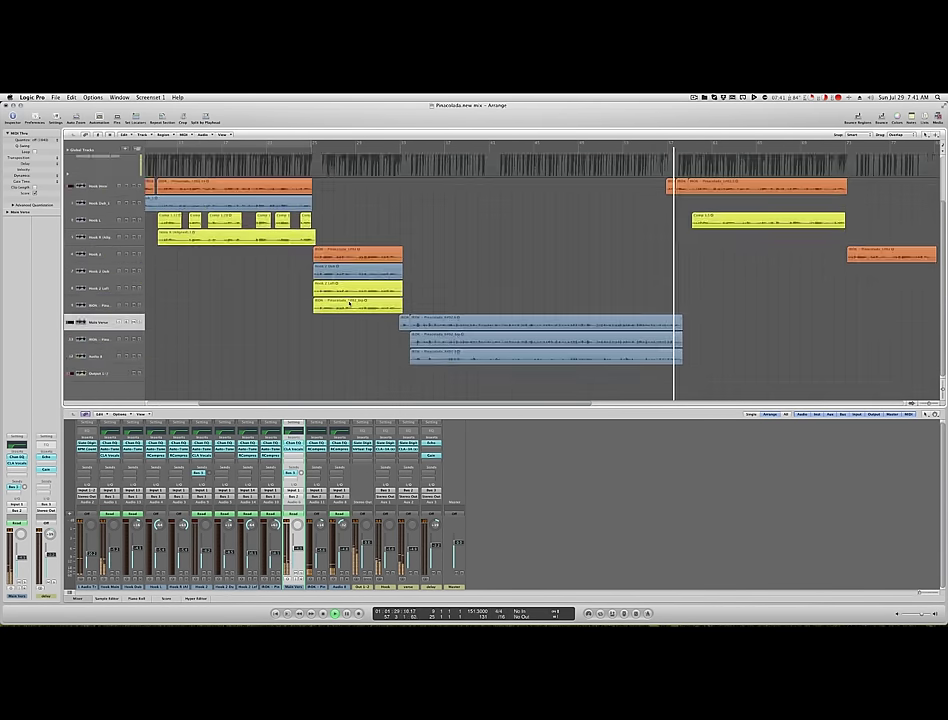
scroll(230, 195, "up", 3)
scroll(230, 195, "left", 4)
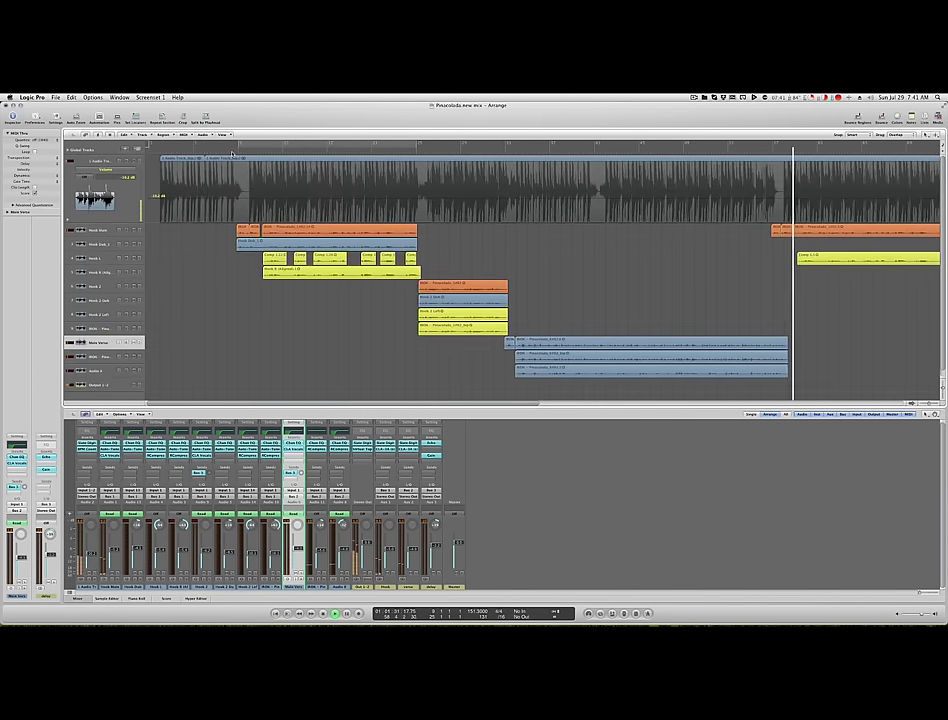
left_click(231, 148)
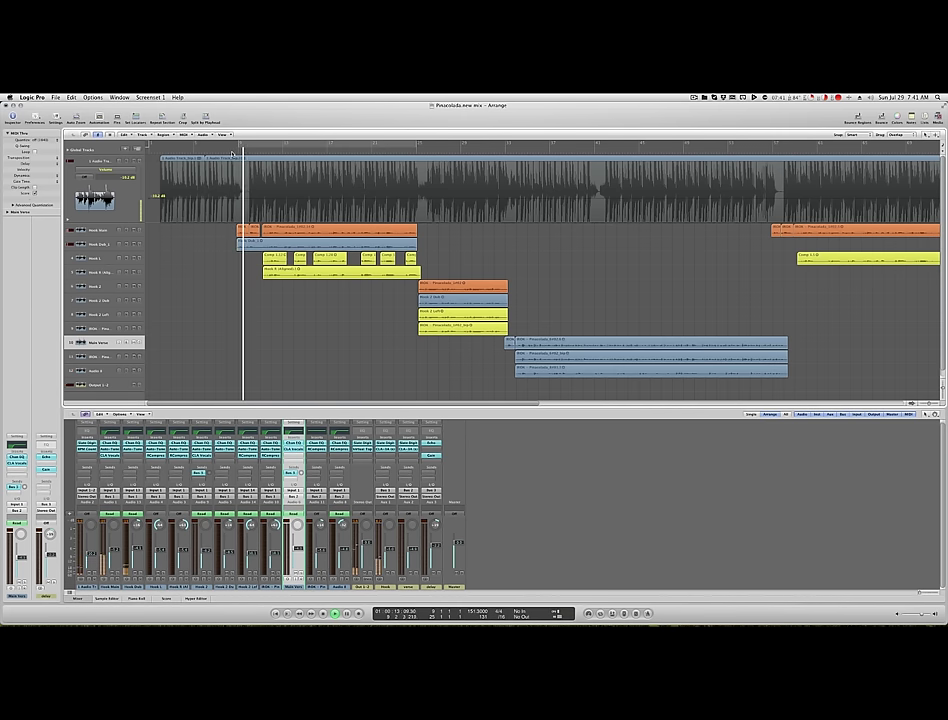
key("super+Left")
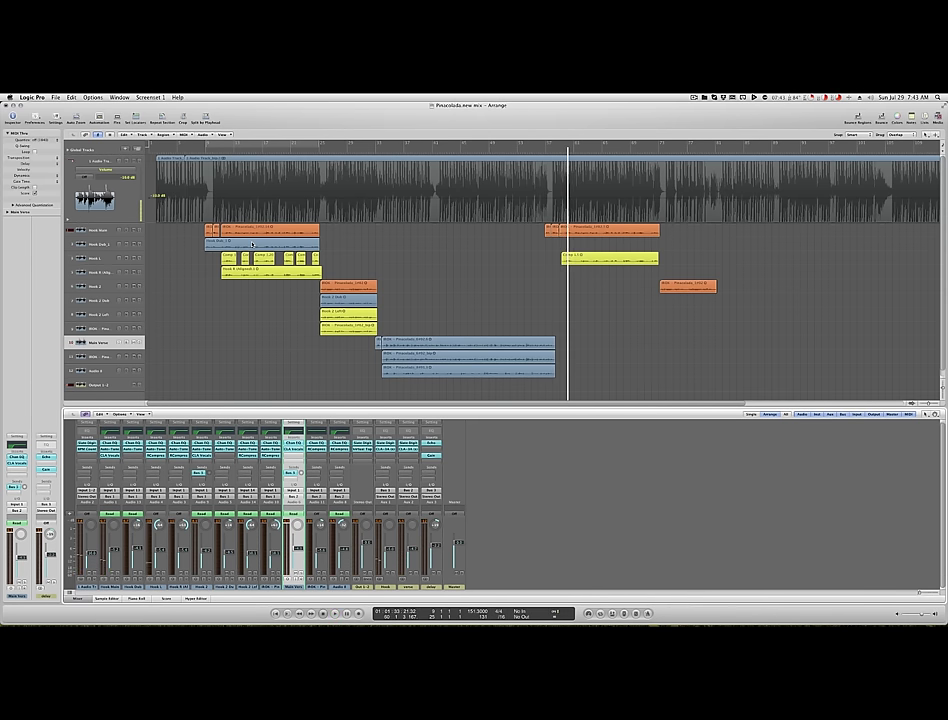
Hide the automation lanes and create duplicate tracks of Hook Main and Hook L with the same channel settings
key("a")
key("a")
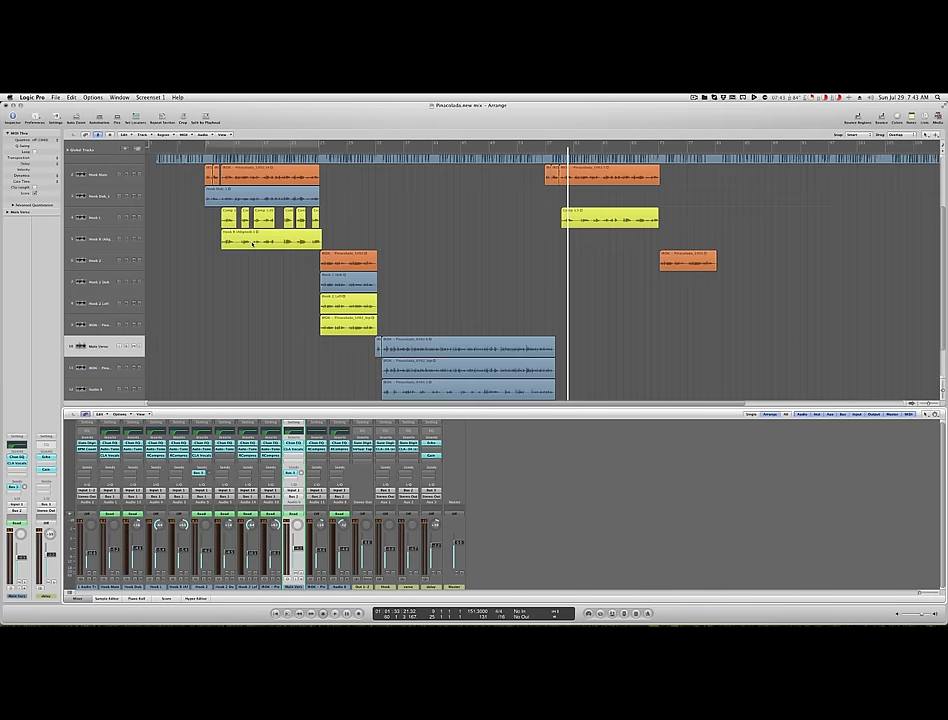
left_click(87, 174)
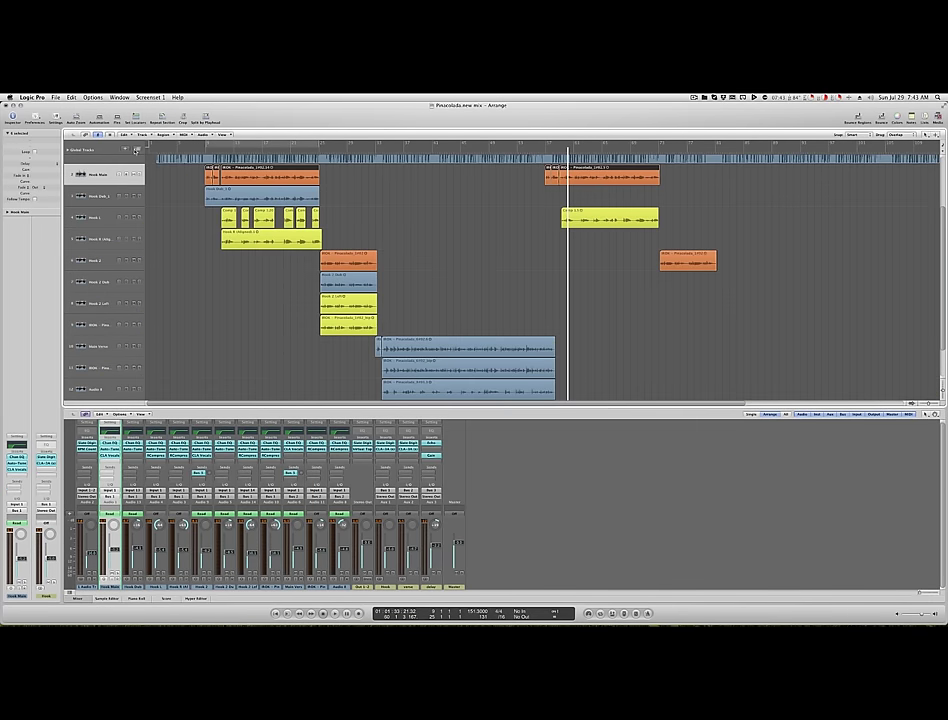
key("super+d")
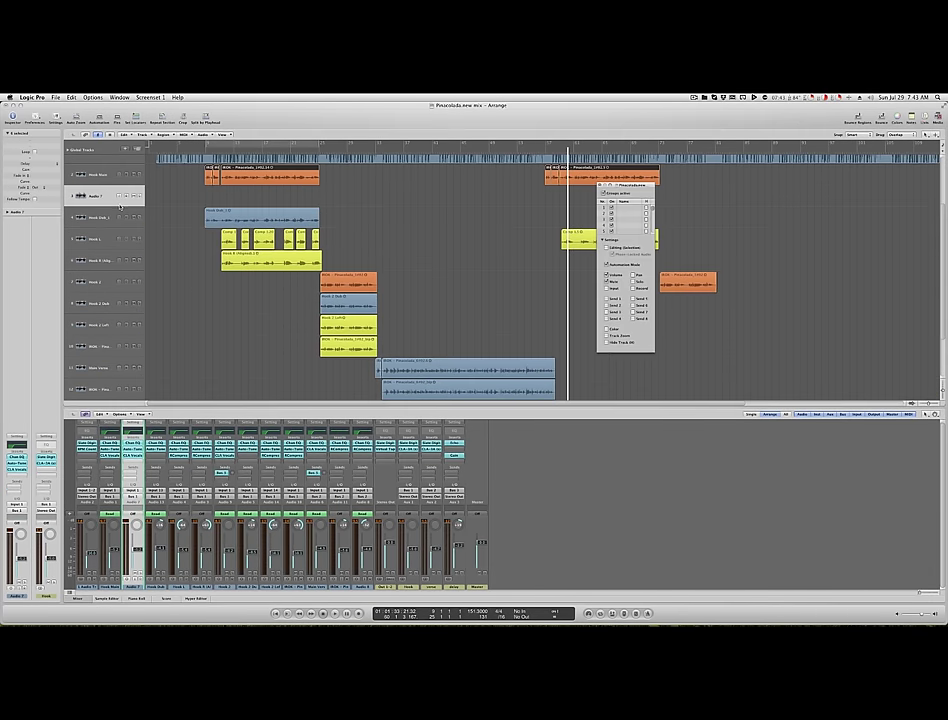
left_click(90, 238)
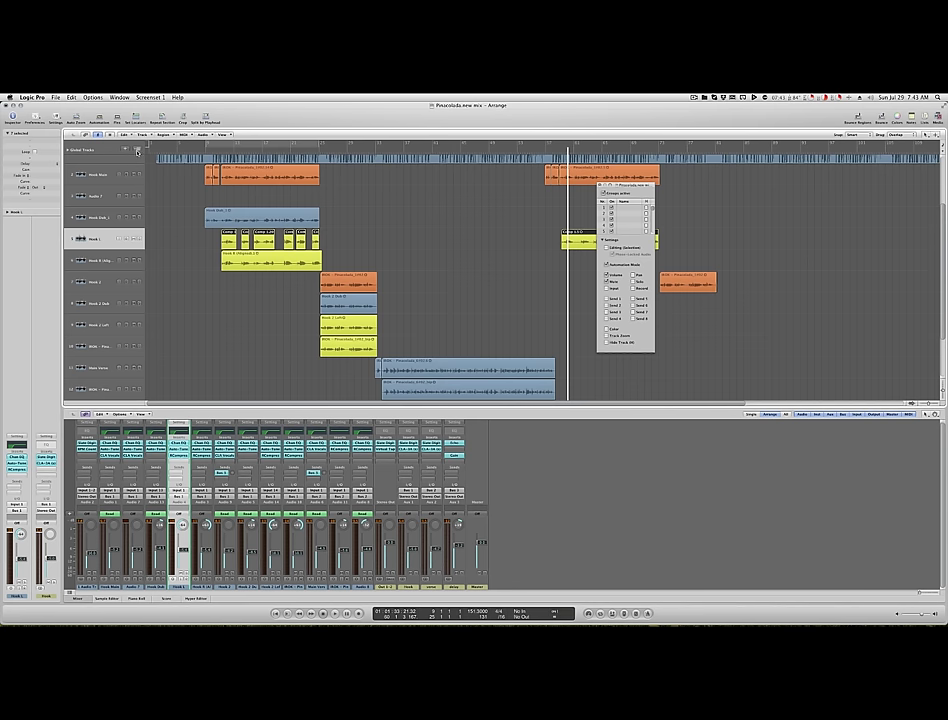
key("super+d")
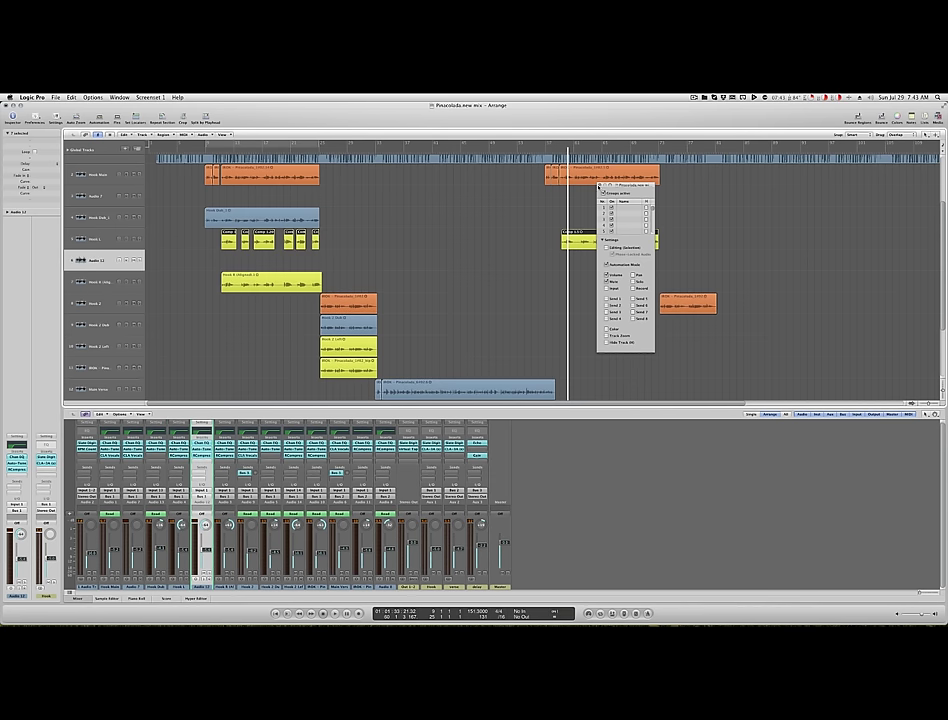
Close the group settings window and move the second hook's regions between bars 57 and 81 down one track each
left_click(600, 186)
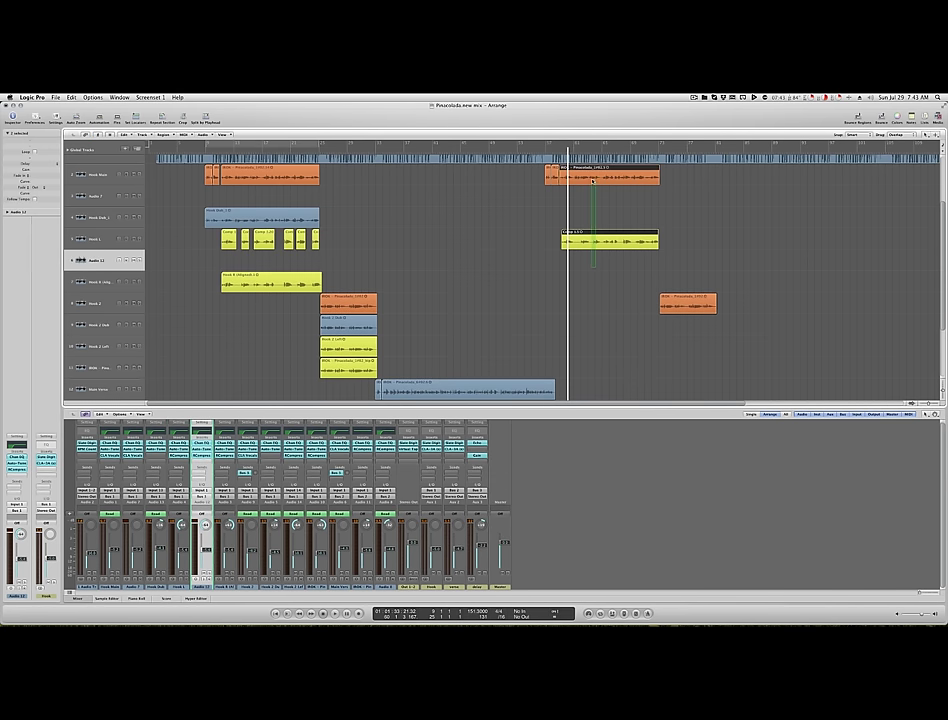
left_click_drag(707, 332, 591, 195)
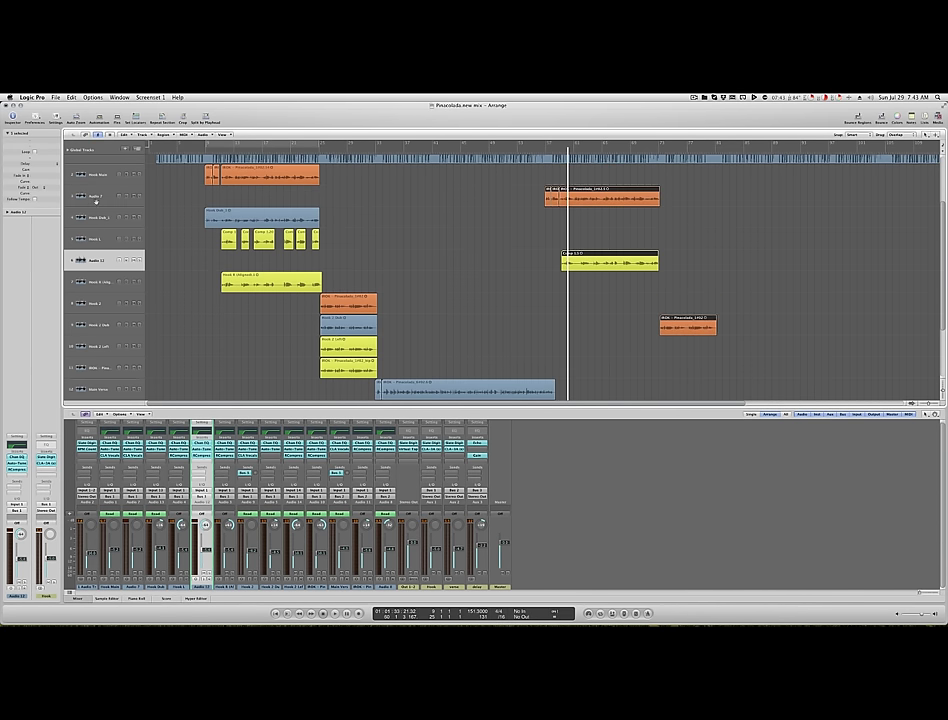
Reorder the tracks so that Audio 7 and Audio 12 sit directly above Hook Main
left_click(80, 217)
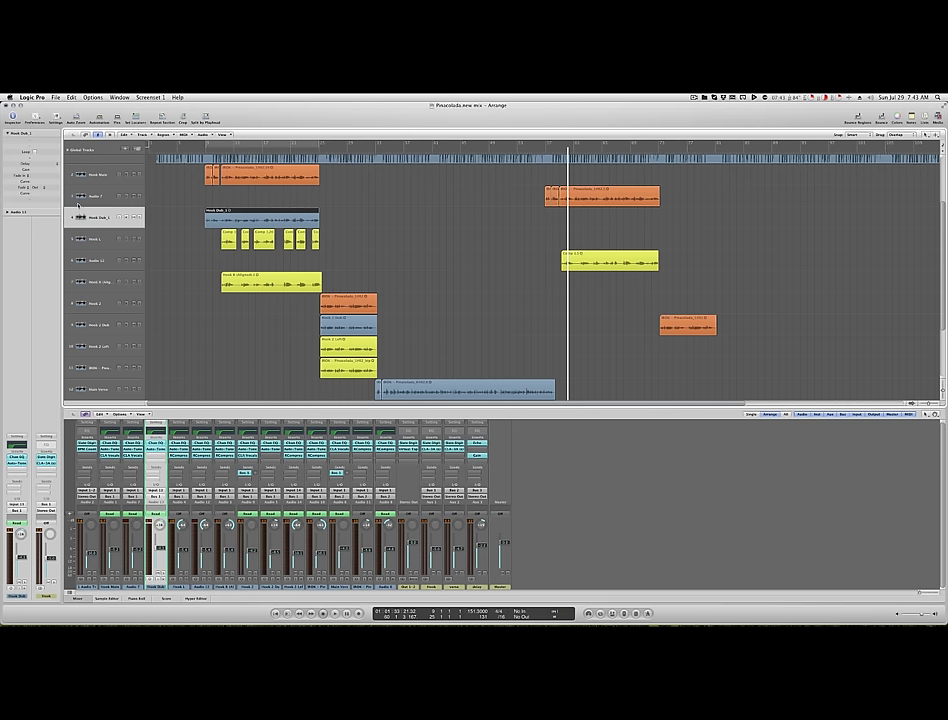
left_click_drag(78, 198, 78, 172)
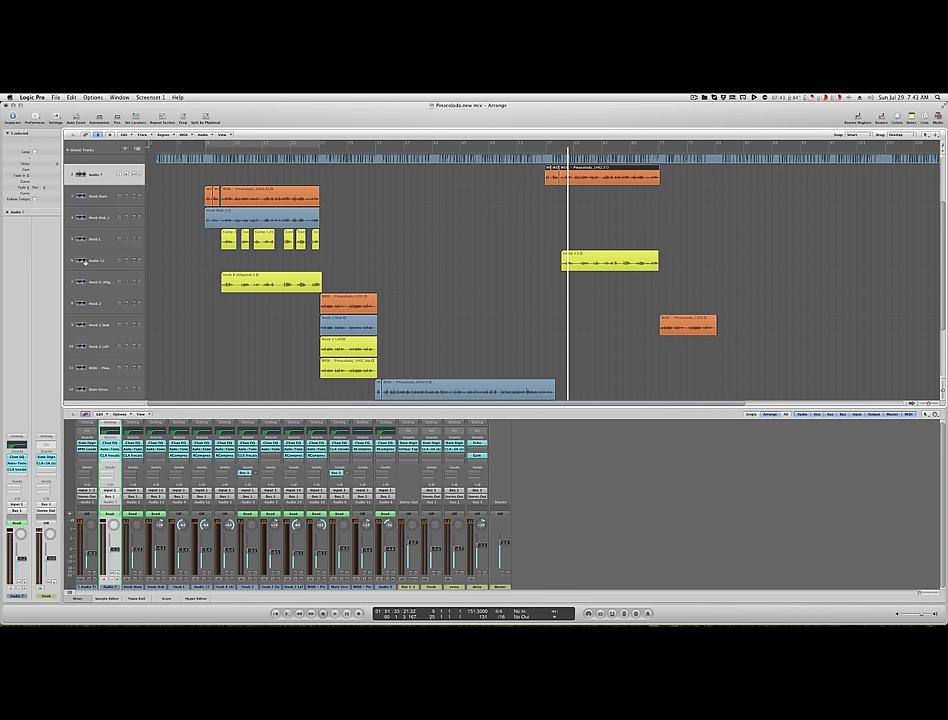
left_click_drag(84, 262, 101, 192)
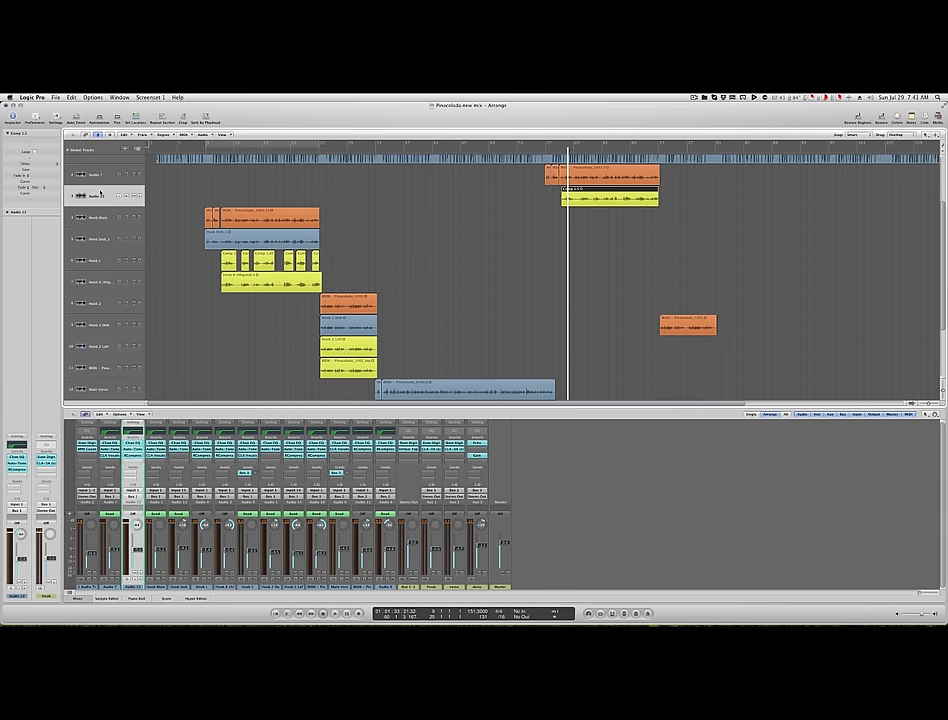
Delete the leftover second-hook regions and copy all of the first hook's regions to start at about bar 57 on the same tracks
left_click(698, 322)
key("Delete")
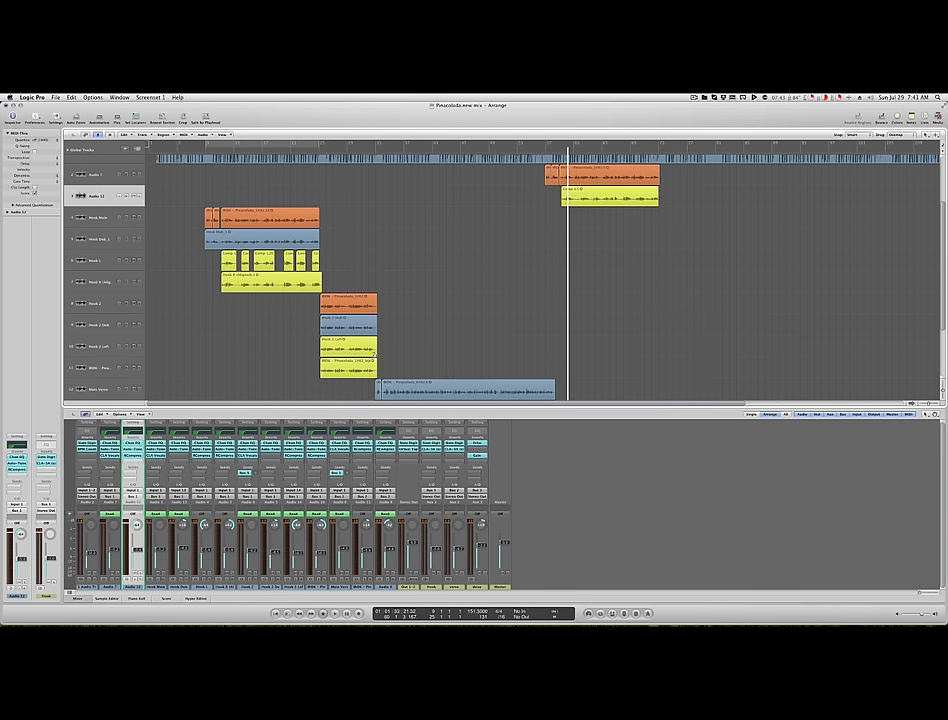
left_click_drag(390, 360, 604, 223)
key("ctrl+Right")
key("ctrl+Right")
key("ctrl+Right")
key("ctrl+Right")
key("ctrl+Right")
key("ctrl+Right")
scroll(601, 220, "up", 5)
scroll(604, 223, "up", 4)
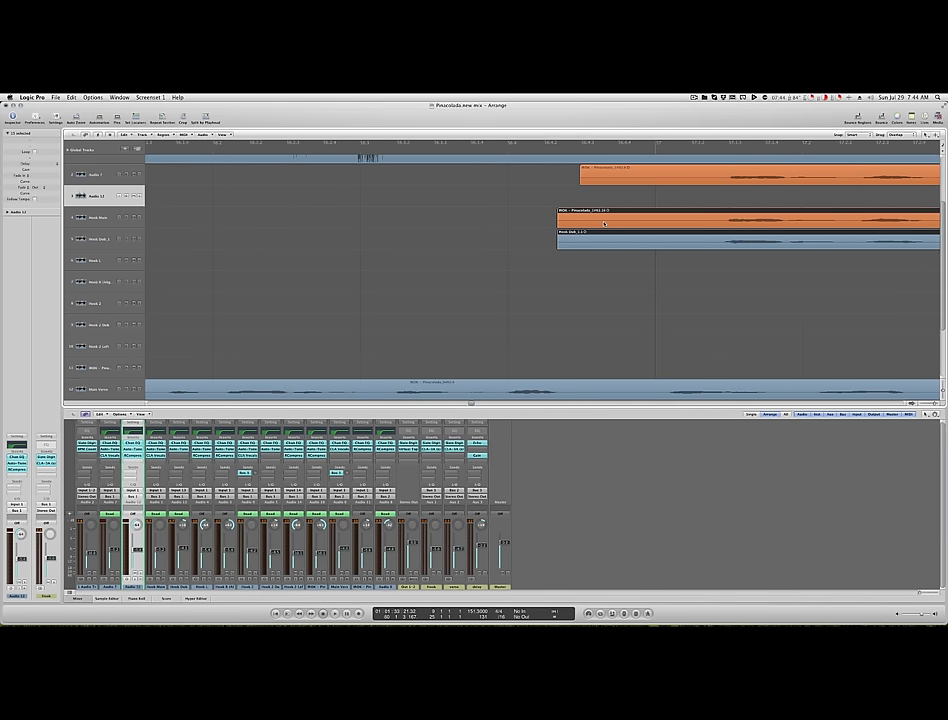
scroll(604, 223, "right", 10)
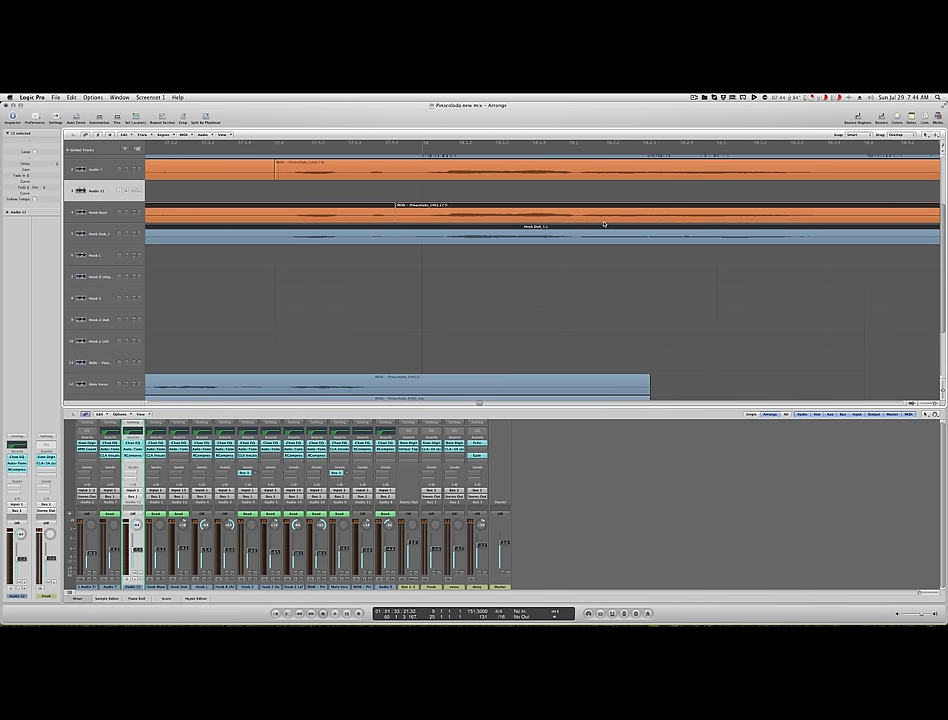
scroll(604, 223, "down", 6)
scroll(604, 223, "down", 3)
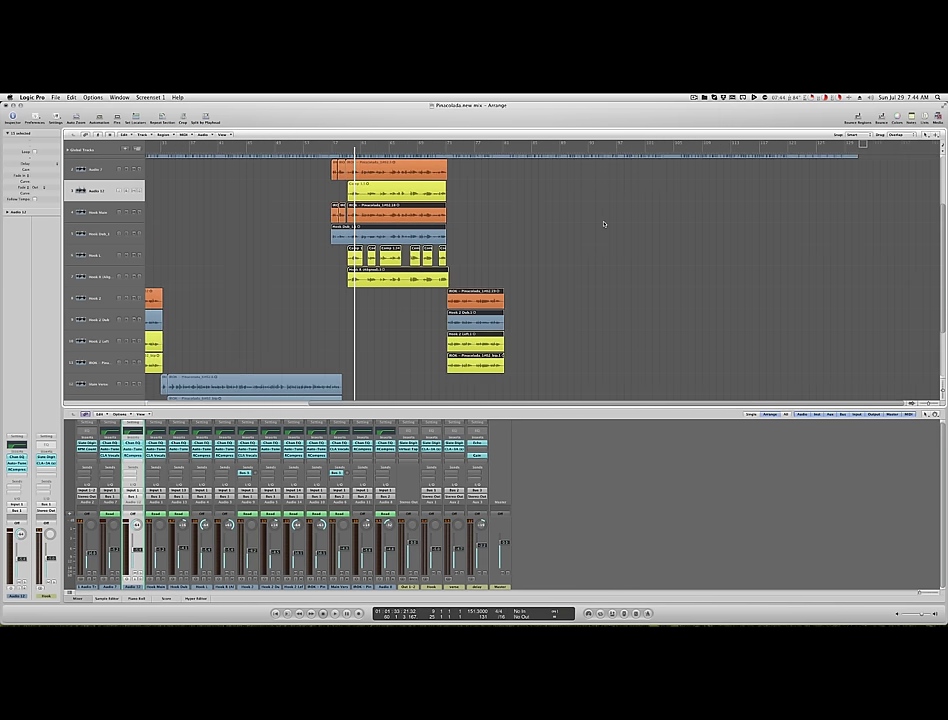
Delete the duplicate tracks Audio 7 and Audio 12 together with their regions
left_click(84, 170)
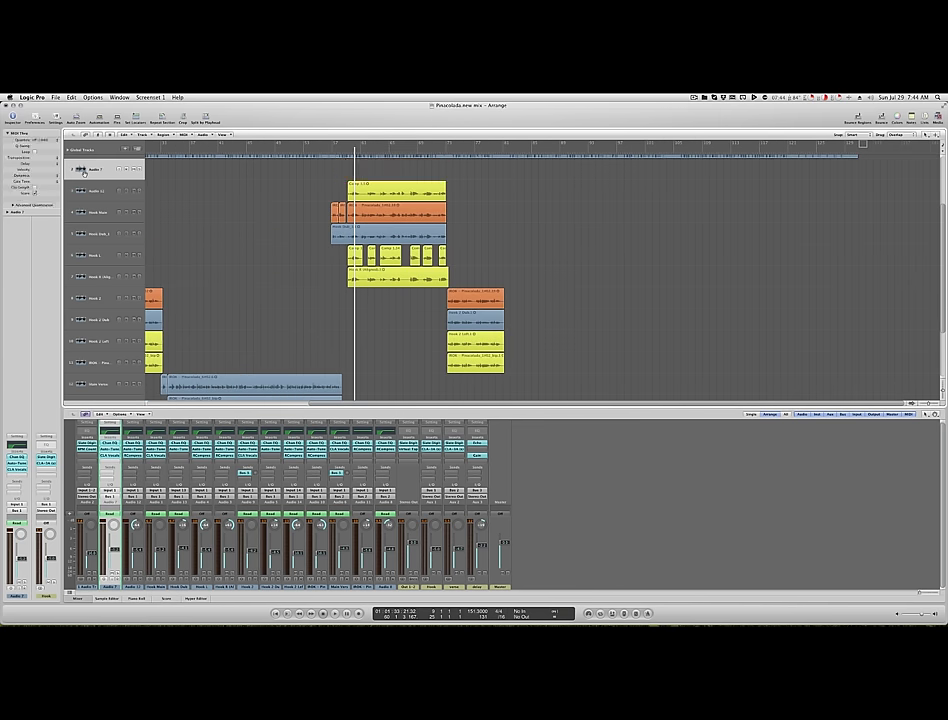
key("super+BackSpace")
key("Return")
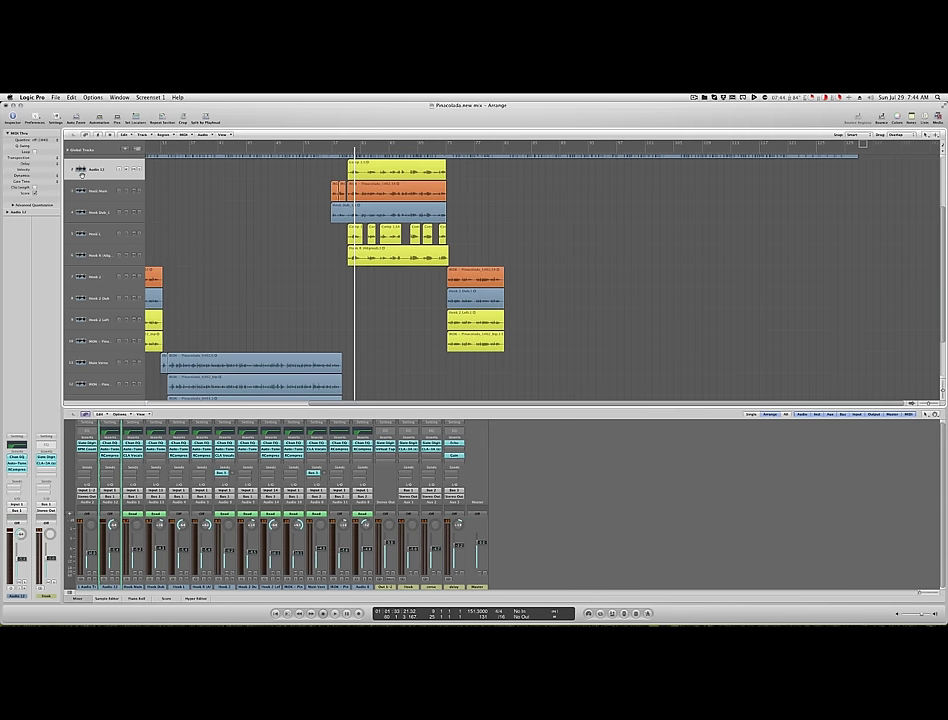
key("BackSpace")
key("super+BackSpace")
scroll(266, 191, "down", 2)
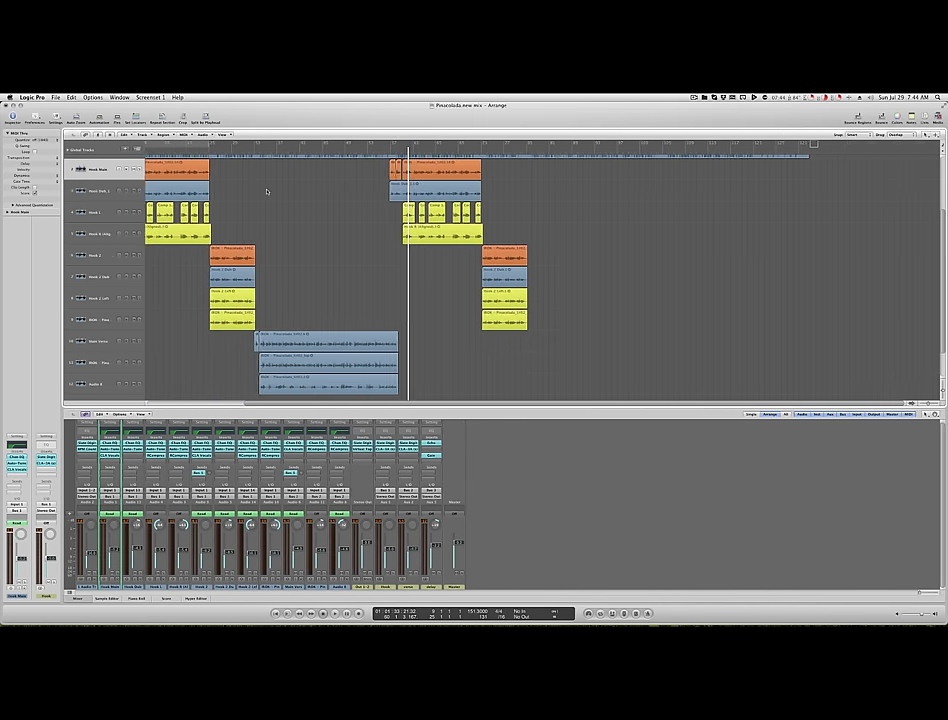
scroll(262, 191, "left", 2)
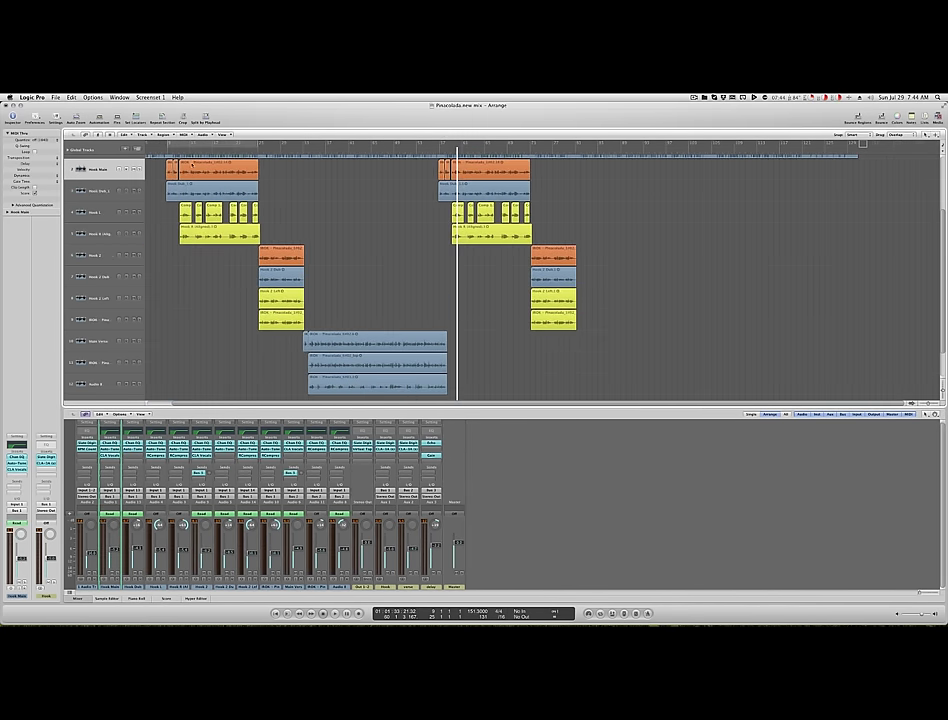
Play from just before the second hook and draw a volume fade-out on Audio 8 from about bar 85 to bar 92
double_click(429, 152)
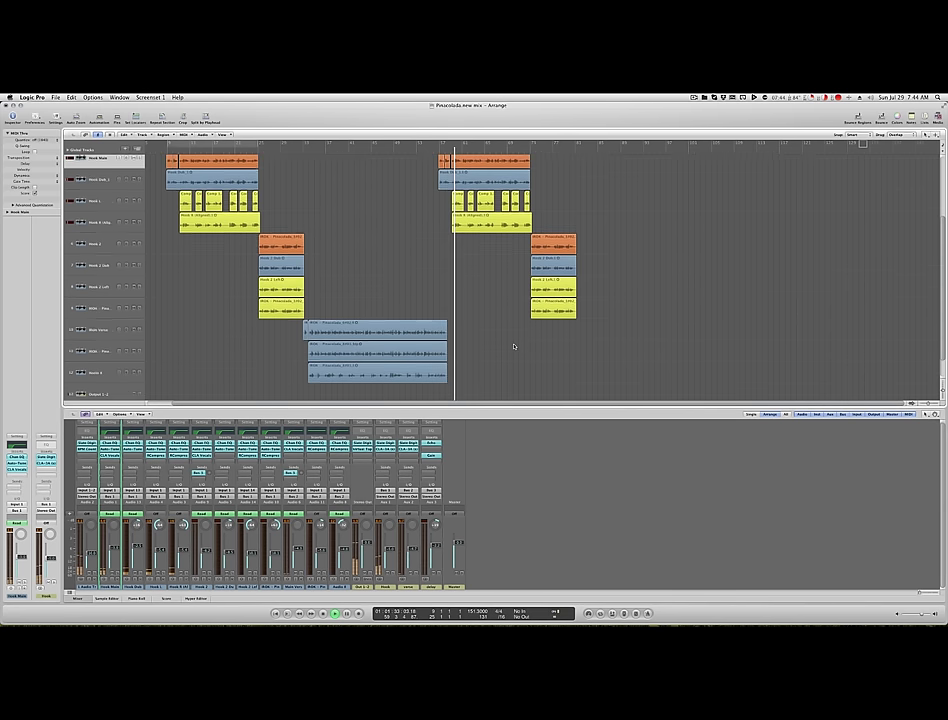
scroll(505, 346, "down", 2)
left_click(99, 367)
key("a")
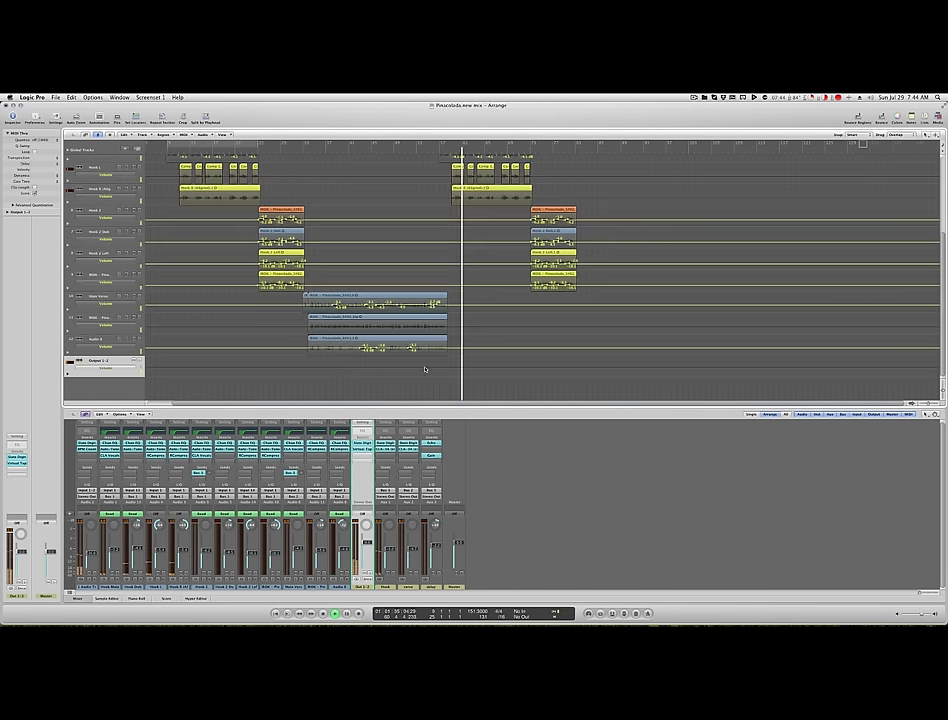
left_click(597, 348)
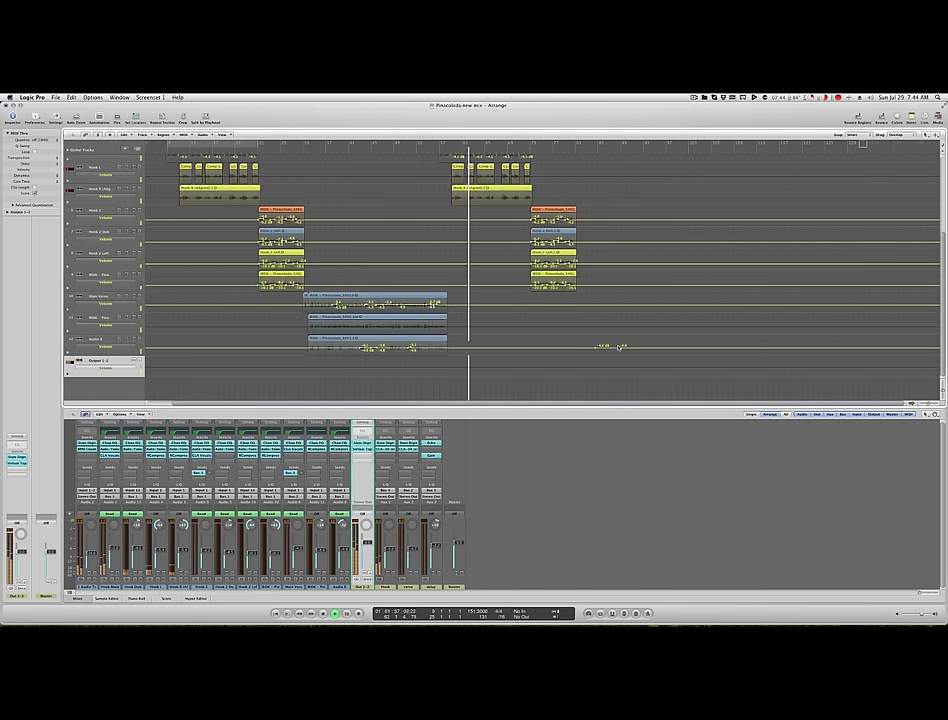
left_click_drag(623, 348, 641, 354)
key("a")
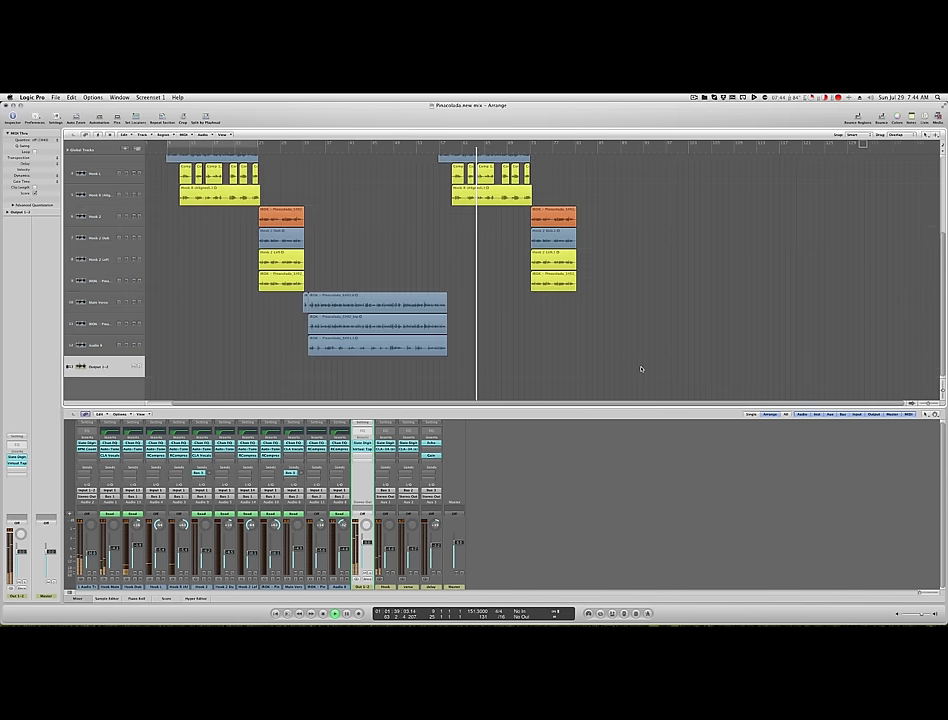
Shorten the project so that it ends at bar 93
left_click_drag(671, 161, 630, 169)
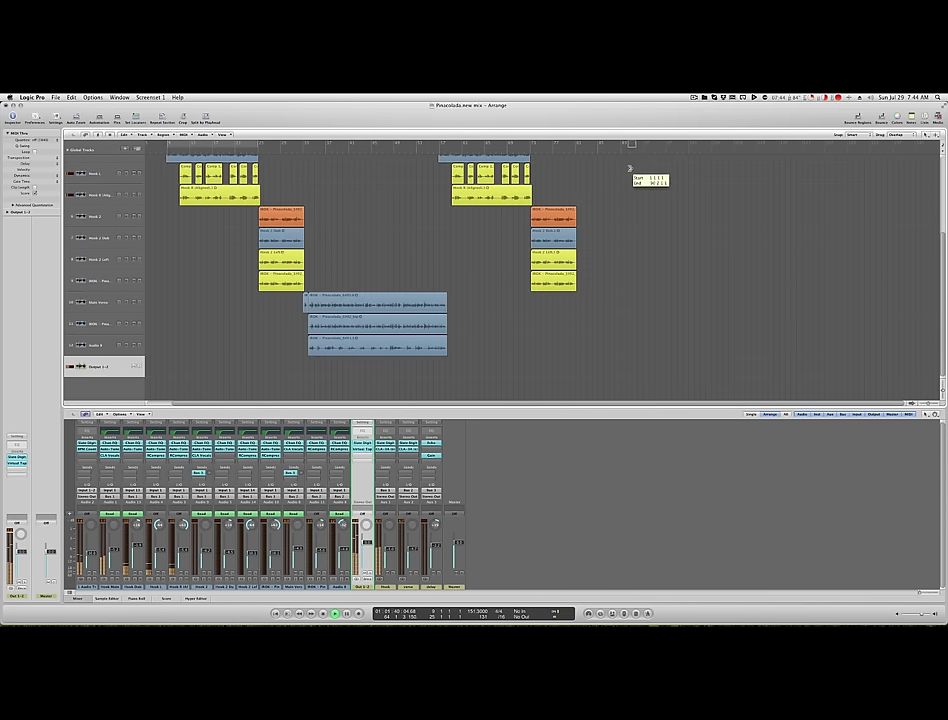
key("a")
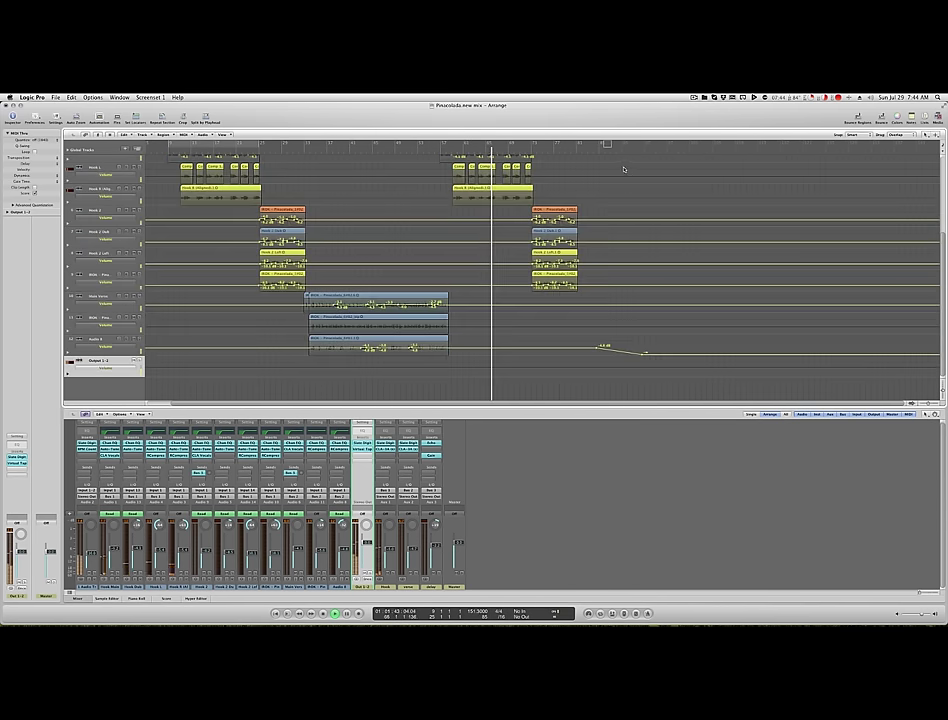
left_click_drag(607, 146, 638, 147)
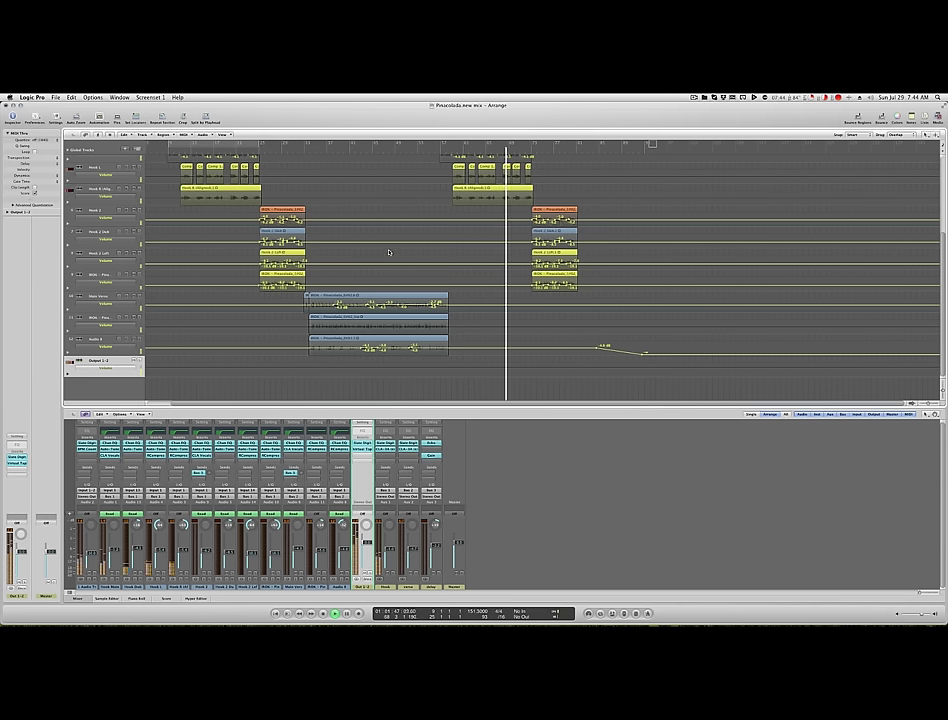
Start Audio 8's fade-out earlier, at about bar 83, and draw a volume fade-out on Output 1-2 from about bar 84 to bar 91
scroll(389, 252, "up", 3)
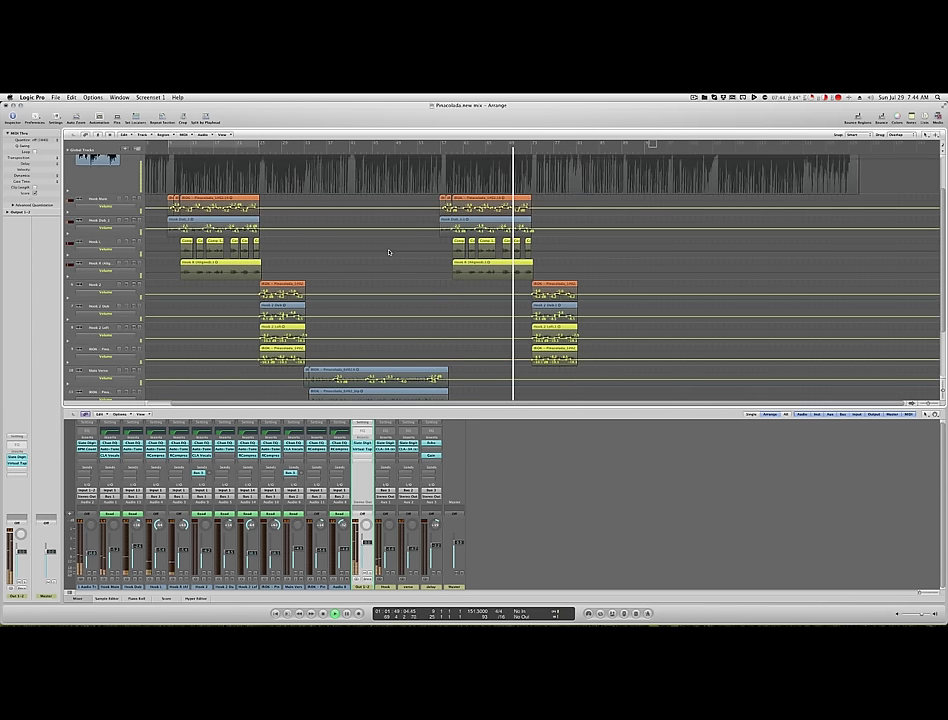
scroll(389, 252, "down", 1)
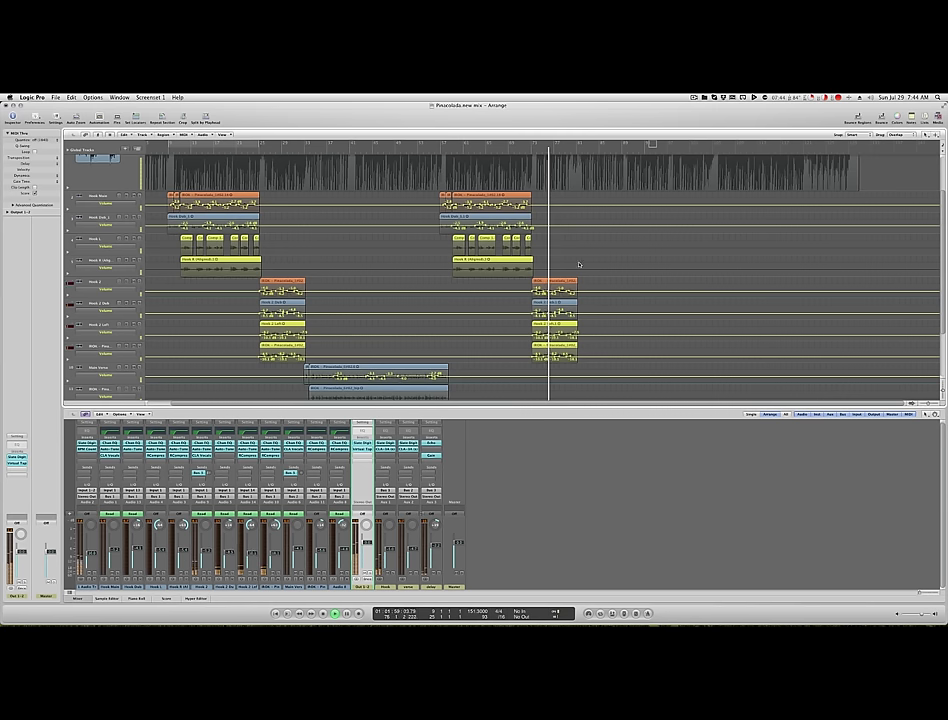
scroll(588, 252, "down", 5)
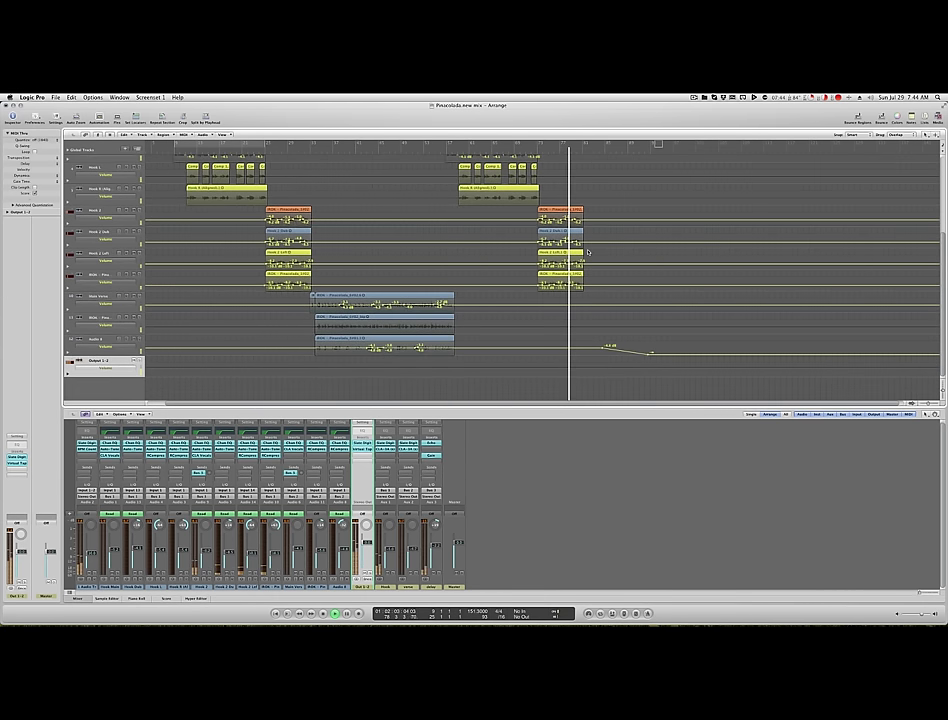
left_click_drag(603, 347, 593, 347)
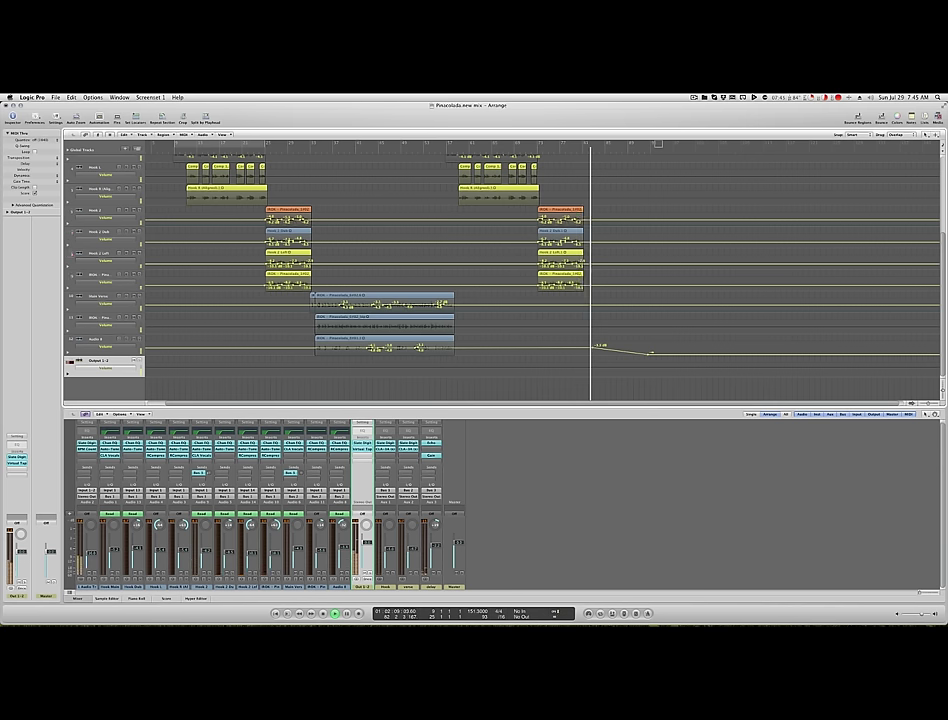
left_click(599, 369)
left_click_drag(609, 368, 640, 377)
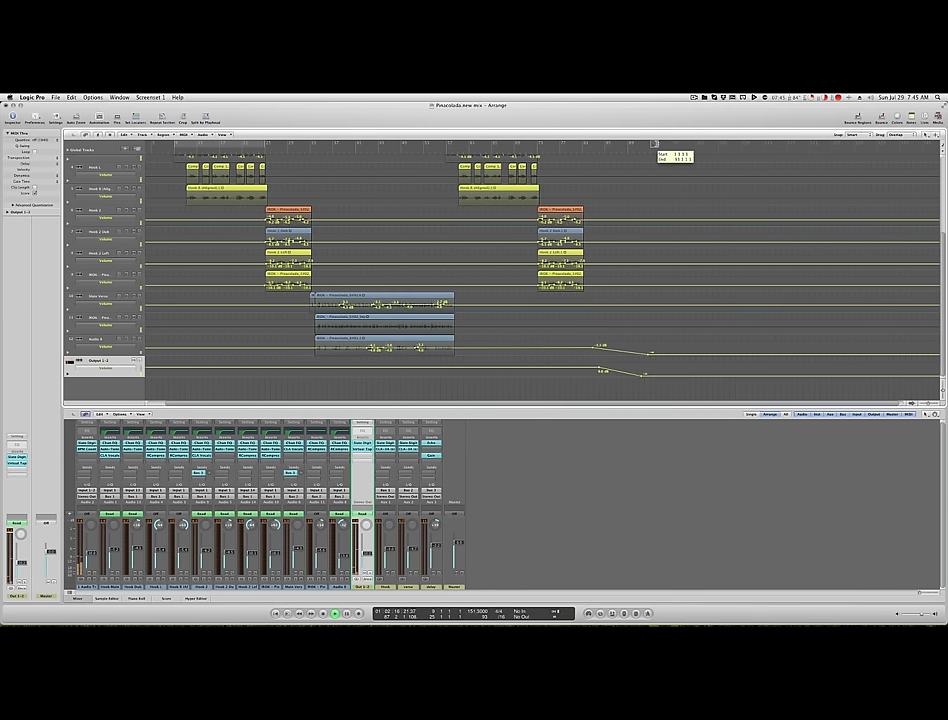
scroll(557, 188, "right", 1)
scroll(557, 188, "left", 2)
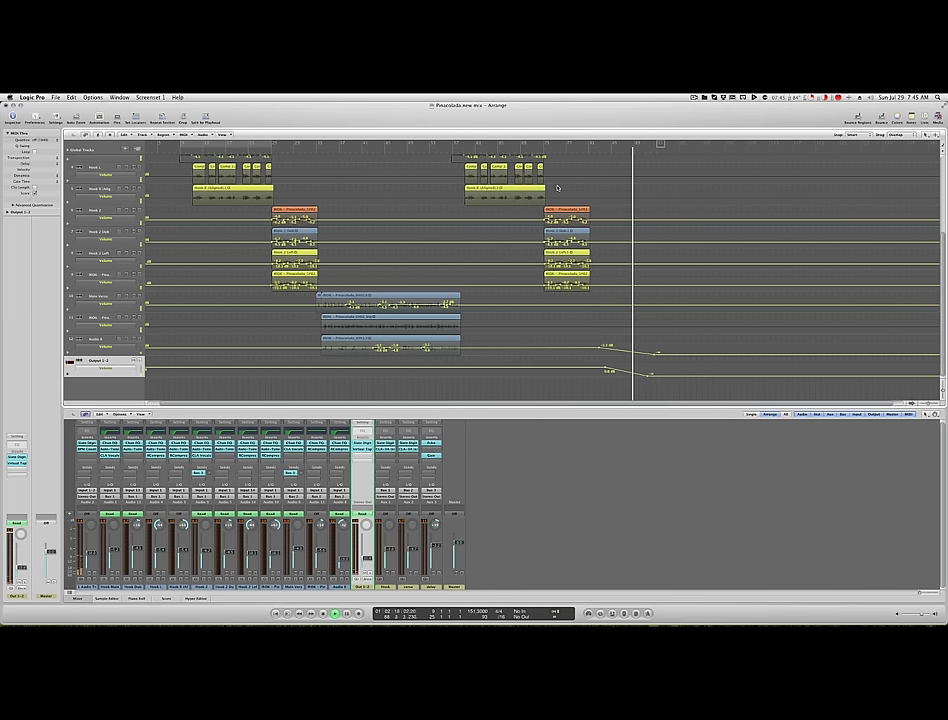
Enlarge the tracks with their automation lanes shown and play the song again from the beginning to check the mix
key("ctrl+Down")
key("ctrl+Up")
key("ctrl+Up")
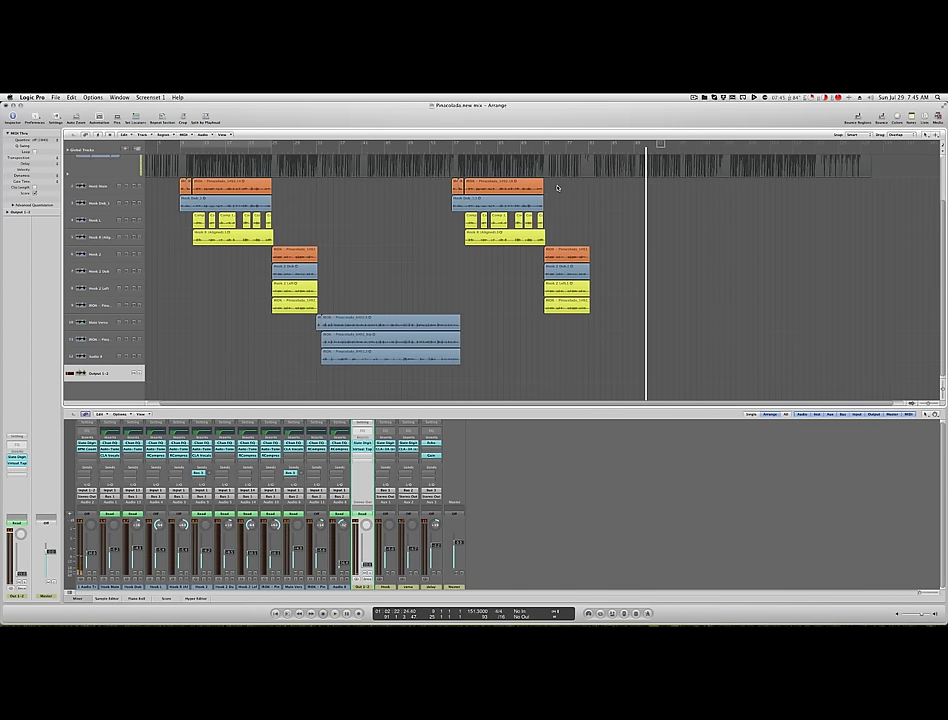
left_click(554, 219)
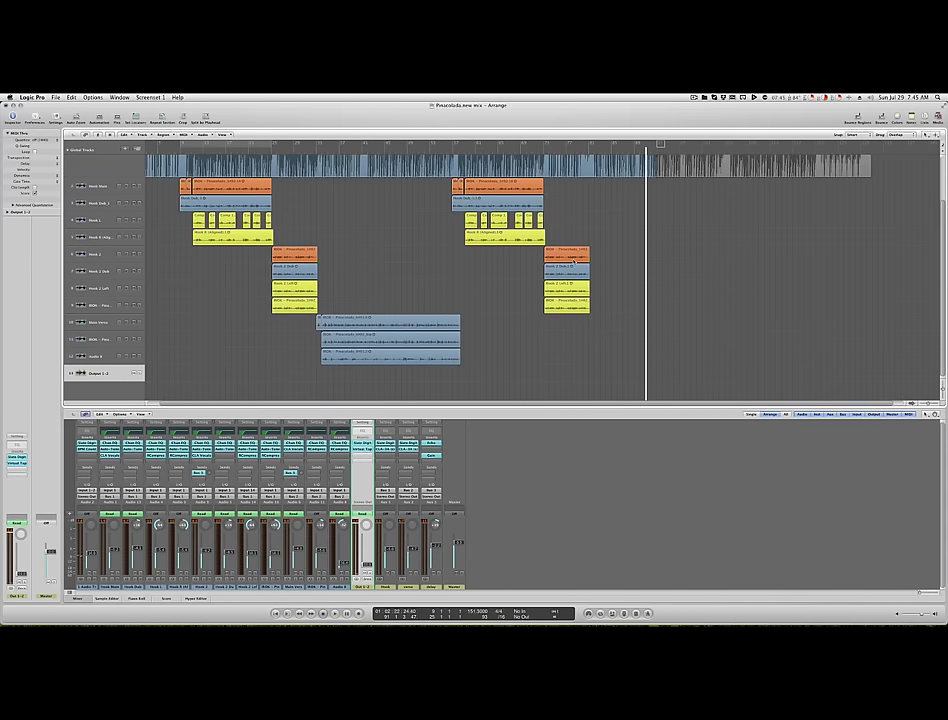
key("a")
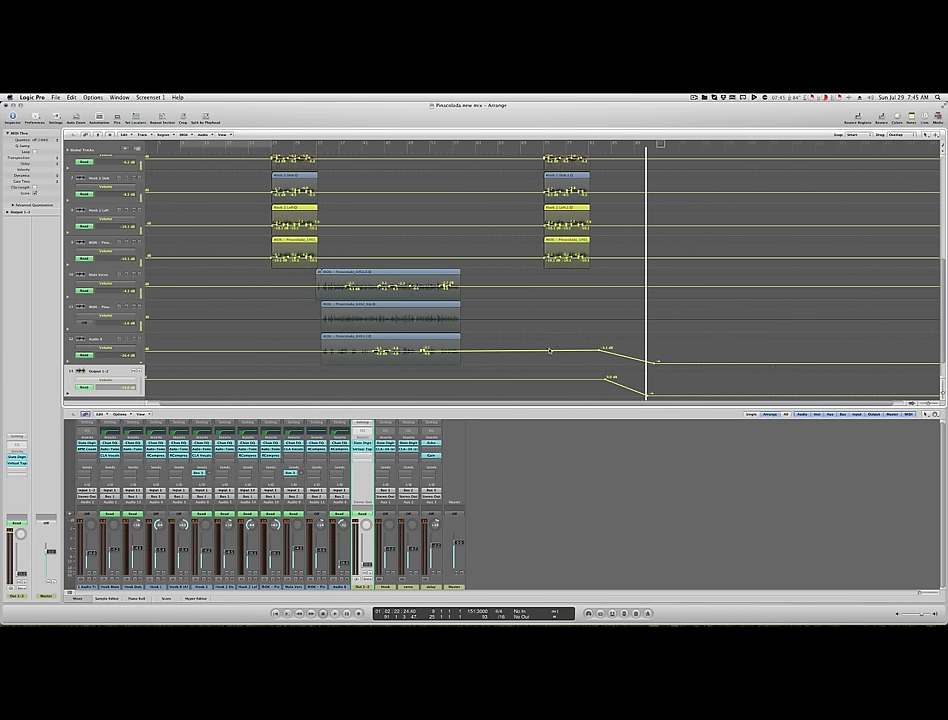
scroll(550, 350, "up", 6)
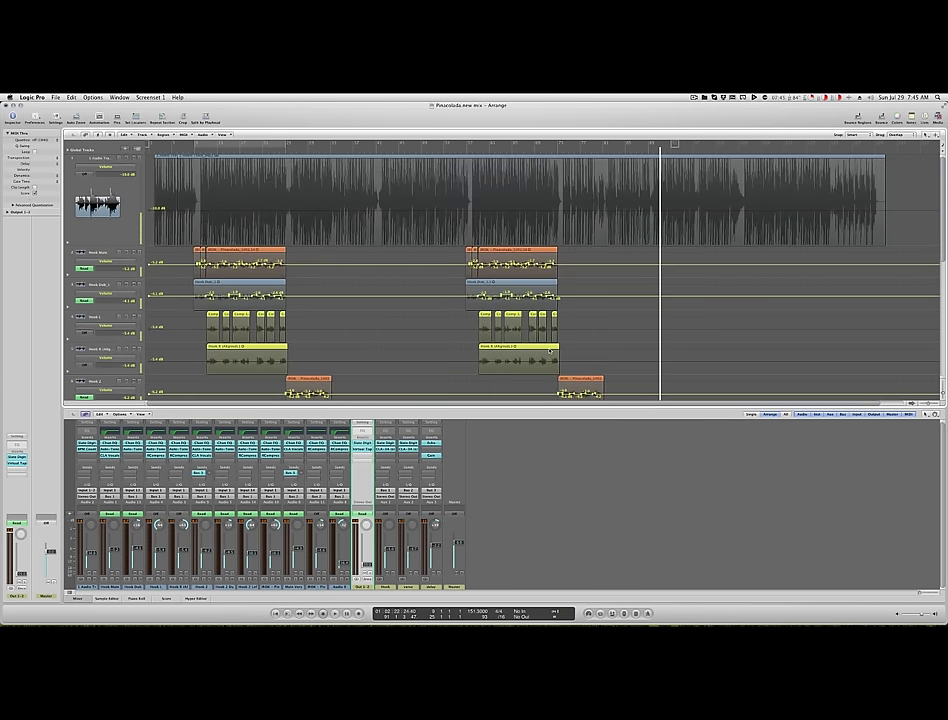
key("Return")
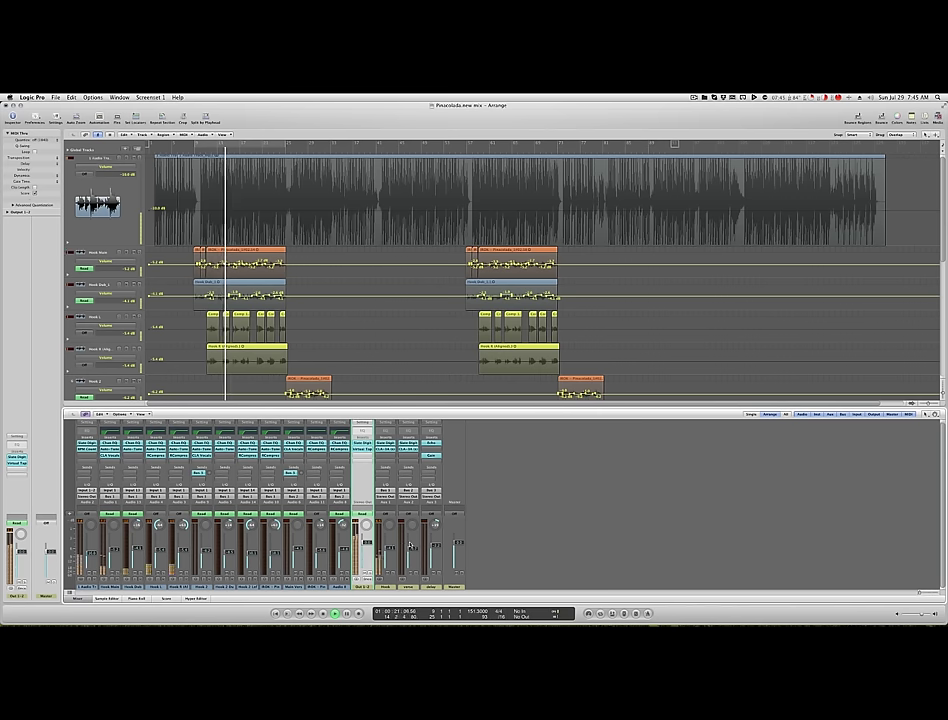
Select the Hook L and Hook R channels together and lower their volume slightly
scroll(342, 342, "down", 2)
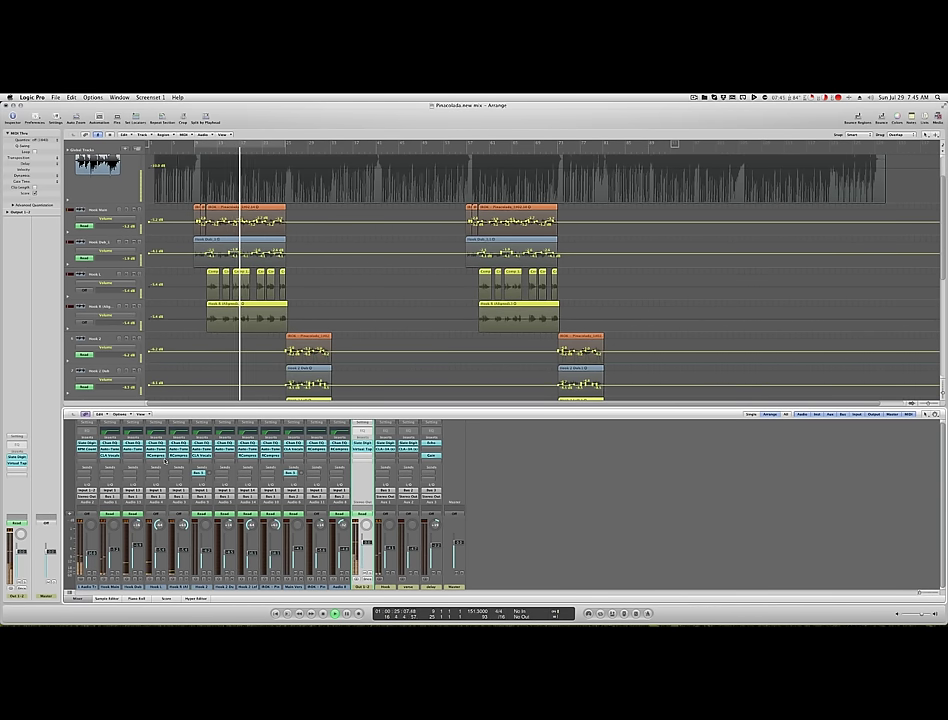
scroll(165, 461, "down", 1)
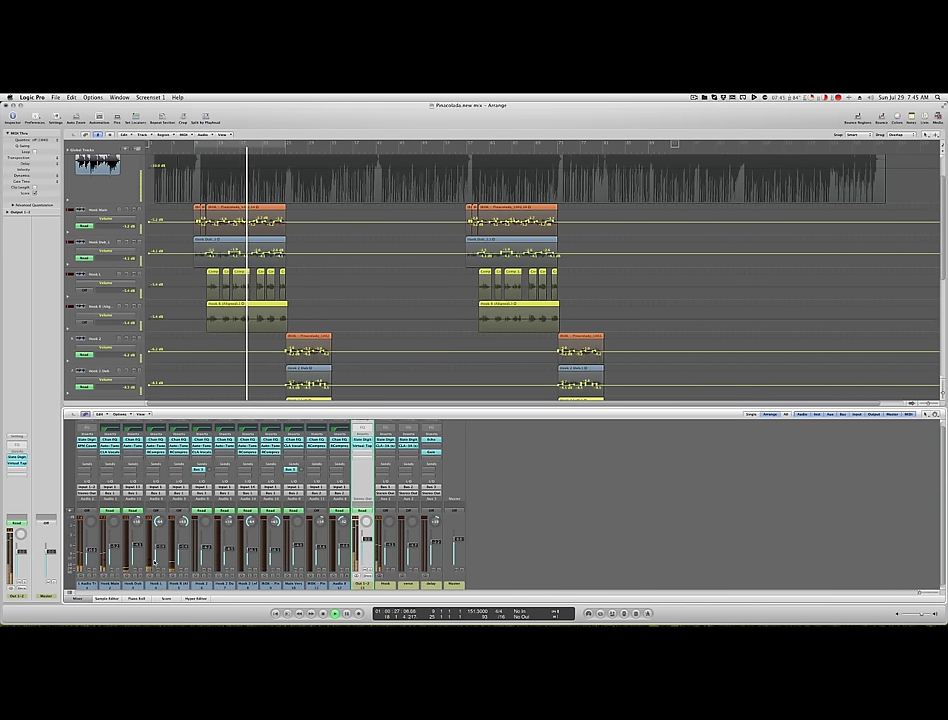
left_click(175, 586)
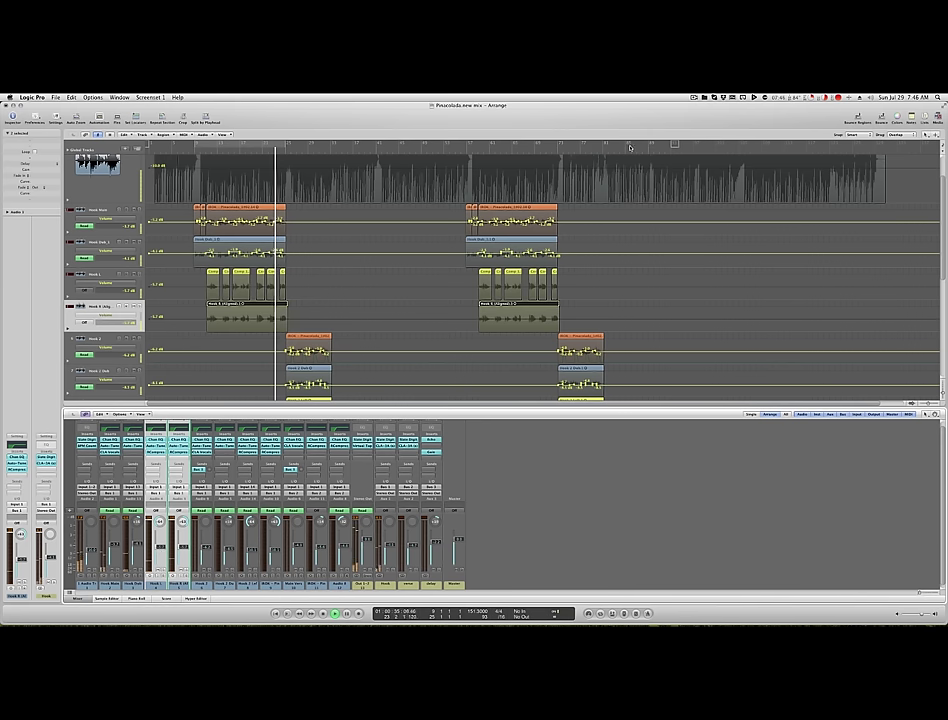
left_click(693, 97)
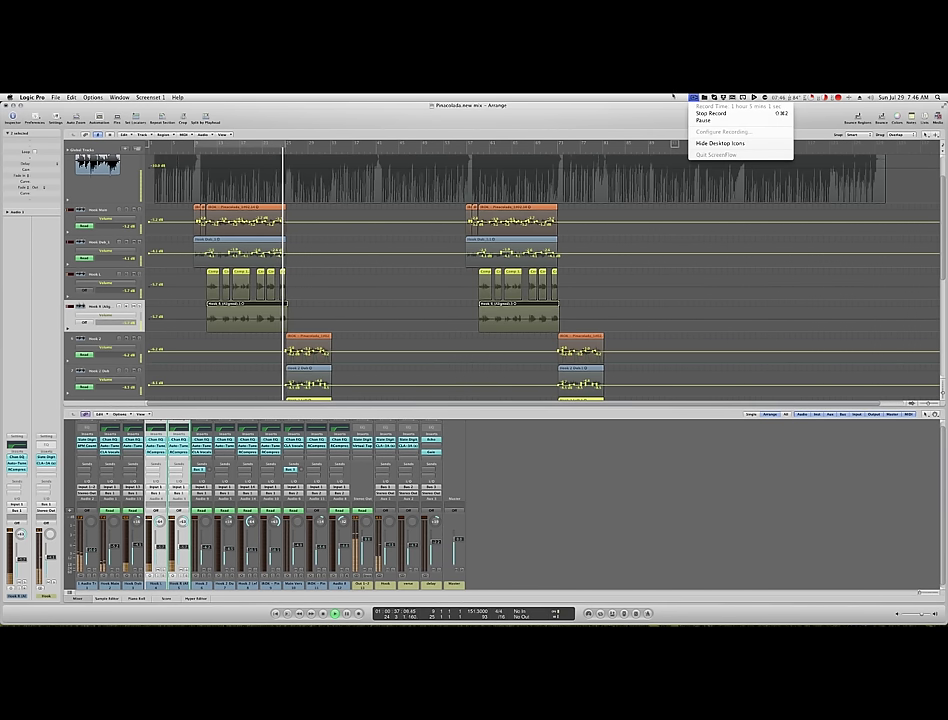
left_click(672, 96)
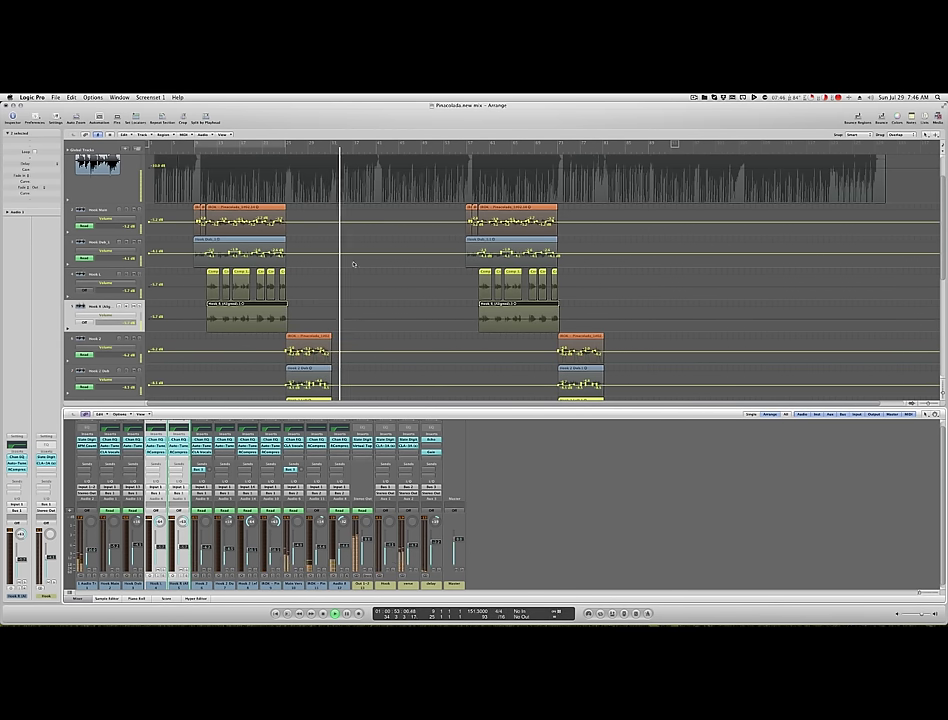
Switch the Main Verse track's automation lane from Volume to Send 1 (delay)
scroll(320, 268, "down", 8)
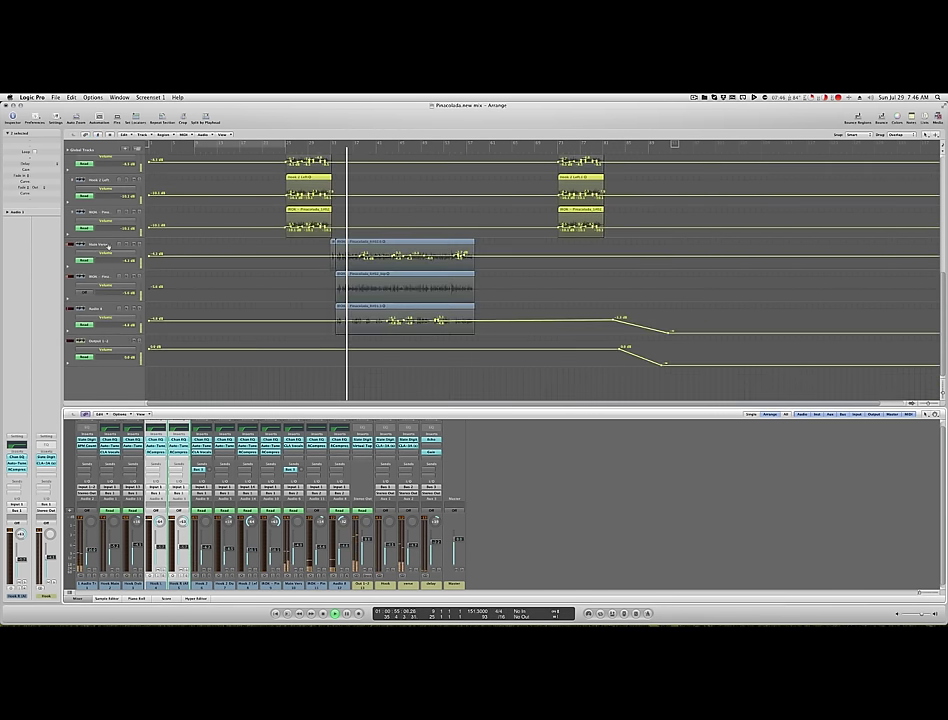
left_click(108, 246)
key("a")
key("a")
key("ctrl+Right")
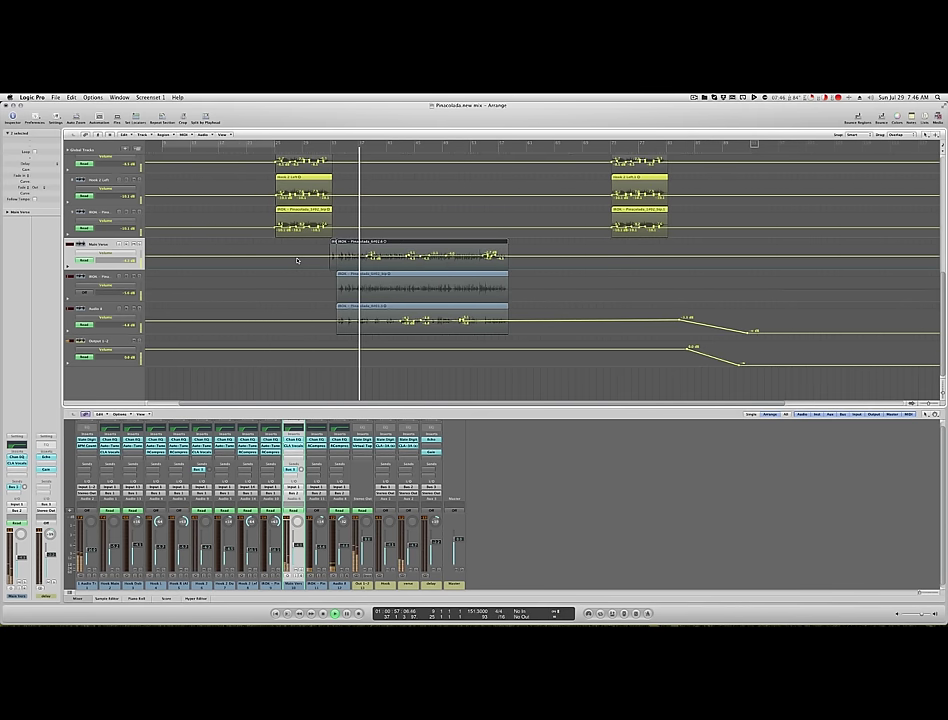
left_click(94, 257)
mouse_move(100, 262)
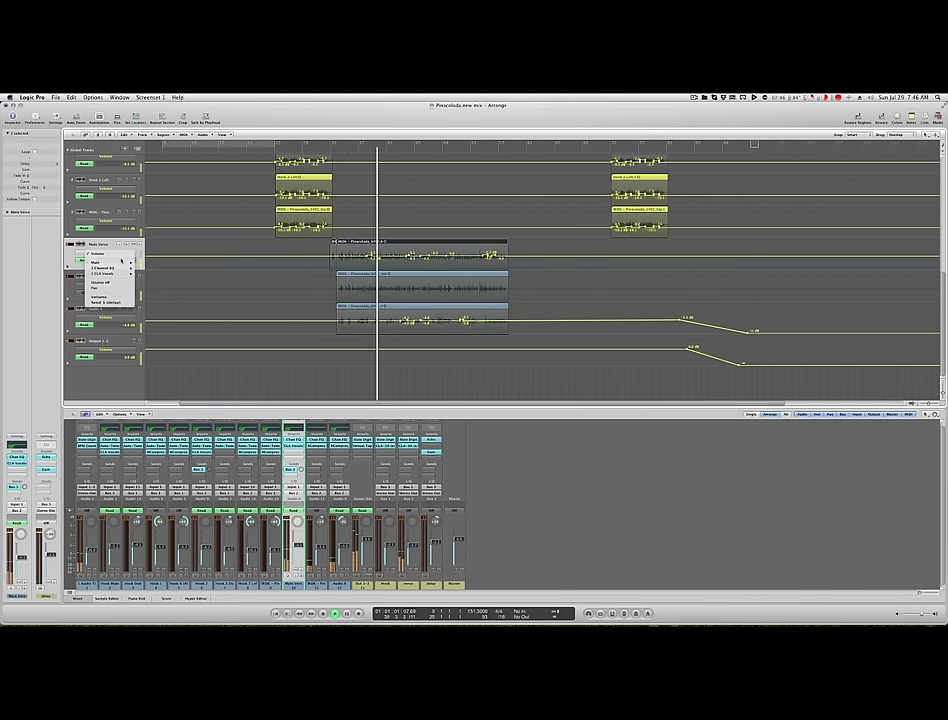
left_click(158, 285)
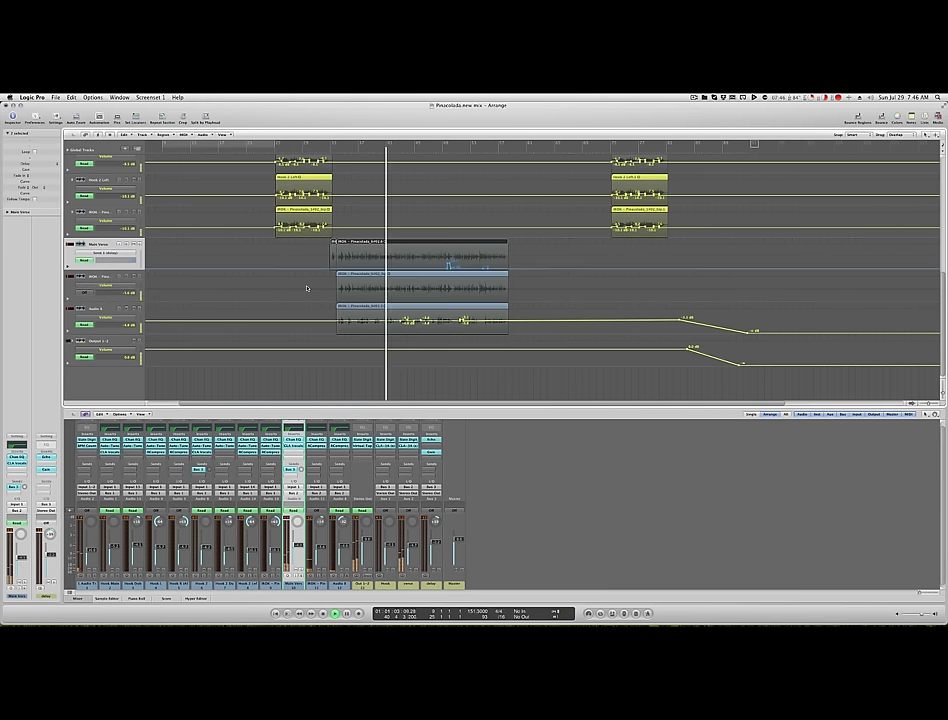
Draw a delay send automation bump on Main Verse from about bar 33 to 34, lower its level, and replay that passage
key("ctrl+Right")
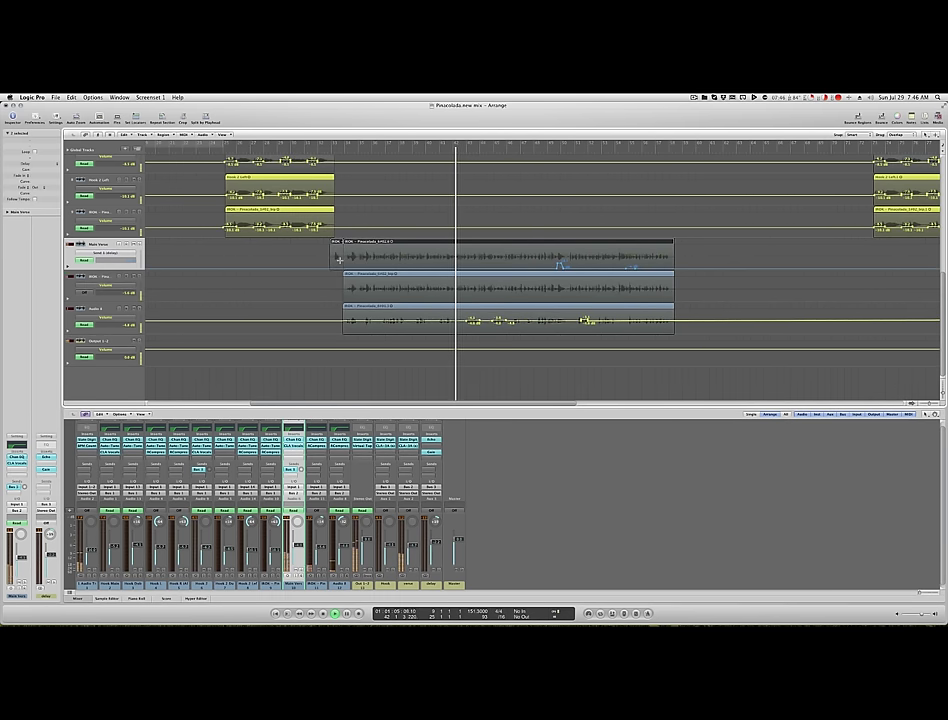
left_click(331, 262)
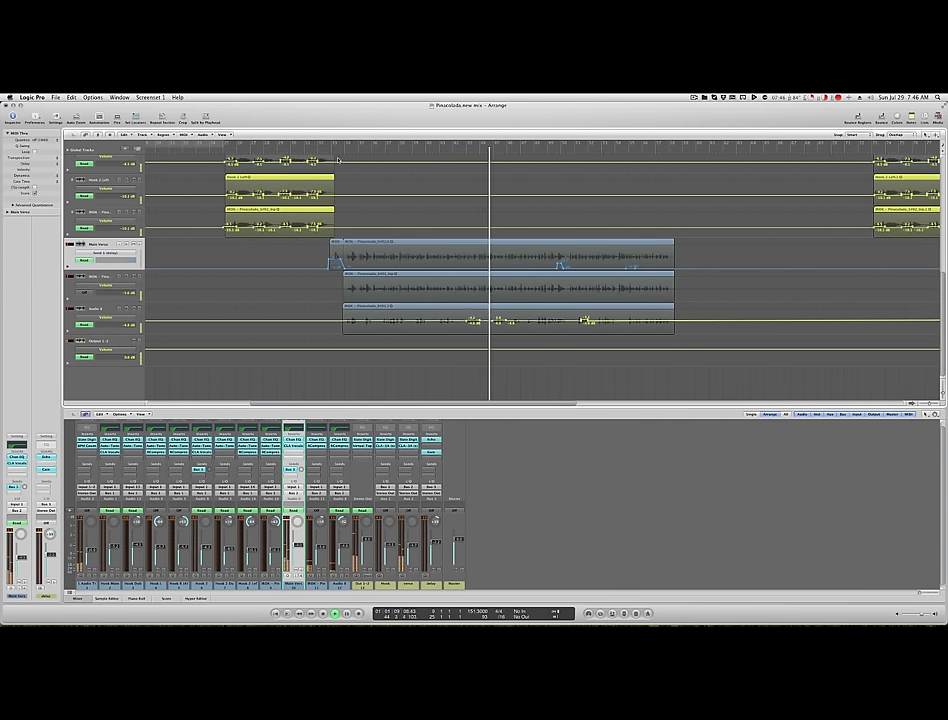
left_click(324, 146)
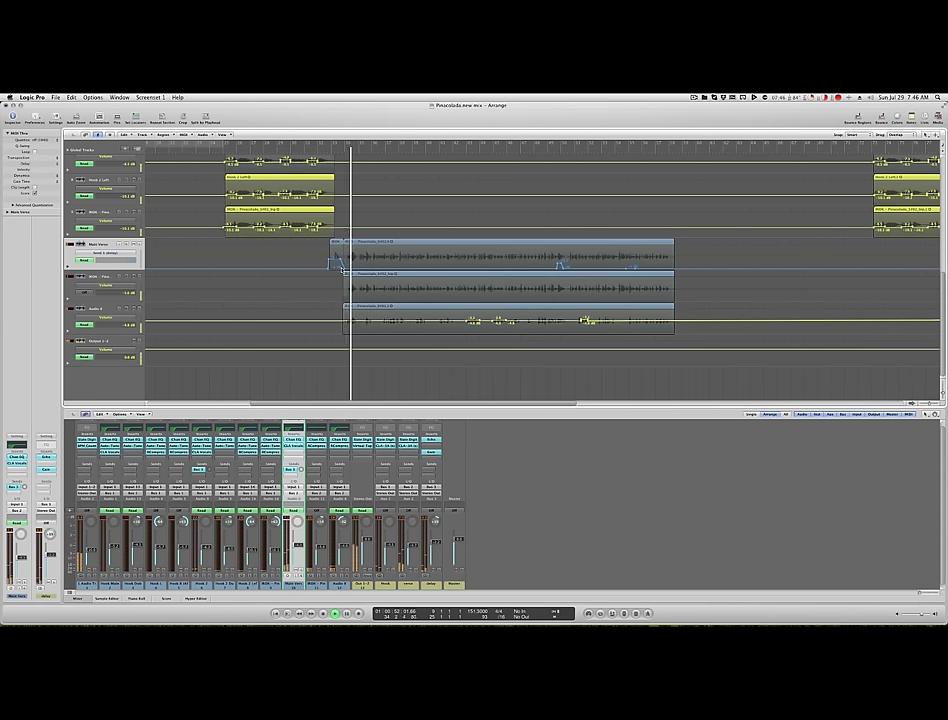
key("super+Right")
left_click_drag(322, 262, 322, 265)
left_click(313, 150)
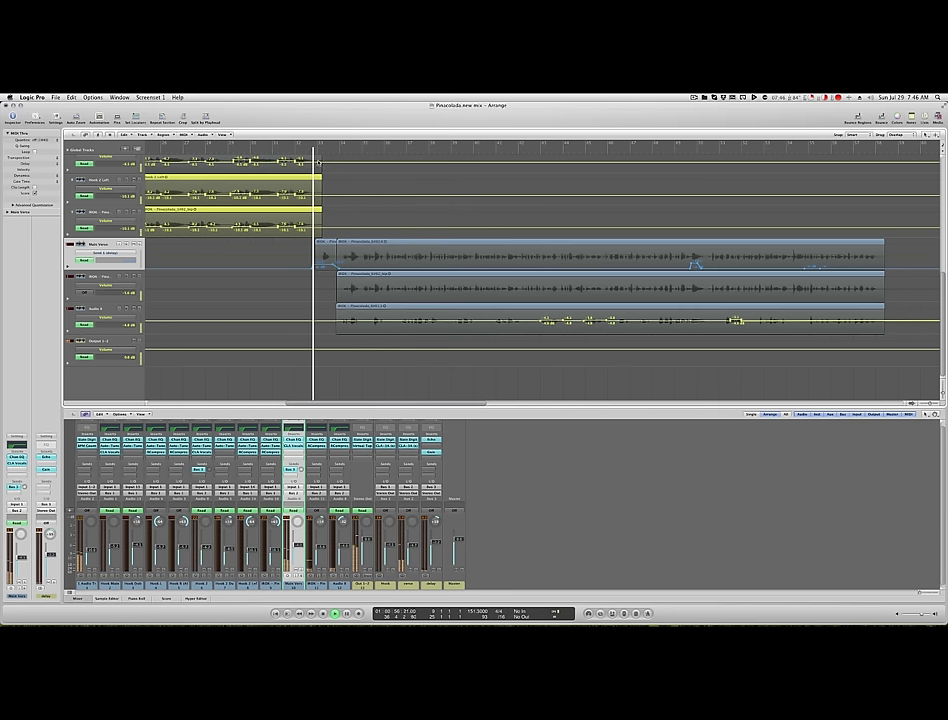
key("super+Right")
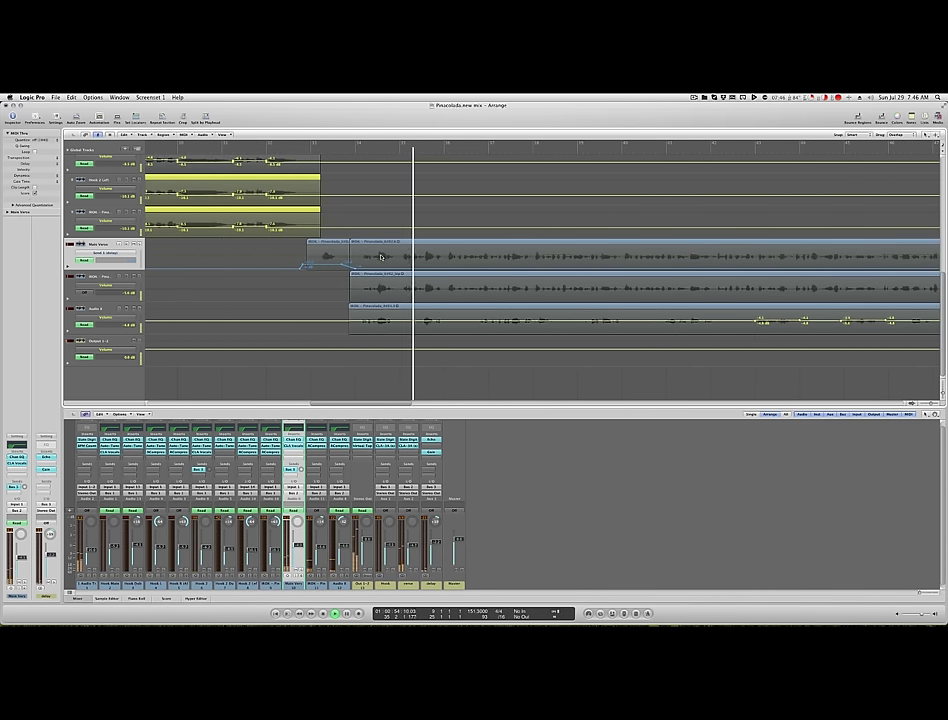
Switch Main Verse's automation lane to Volume, raise the short phrase just after bar 34 slightly, and replay it
left_click(115, 253)
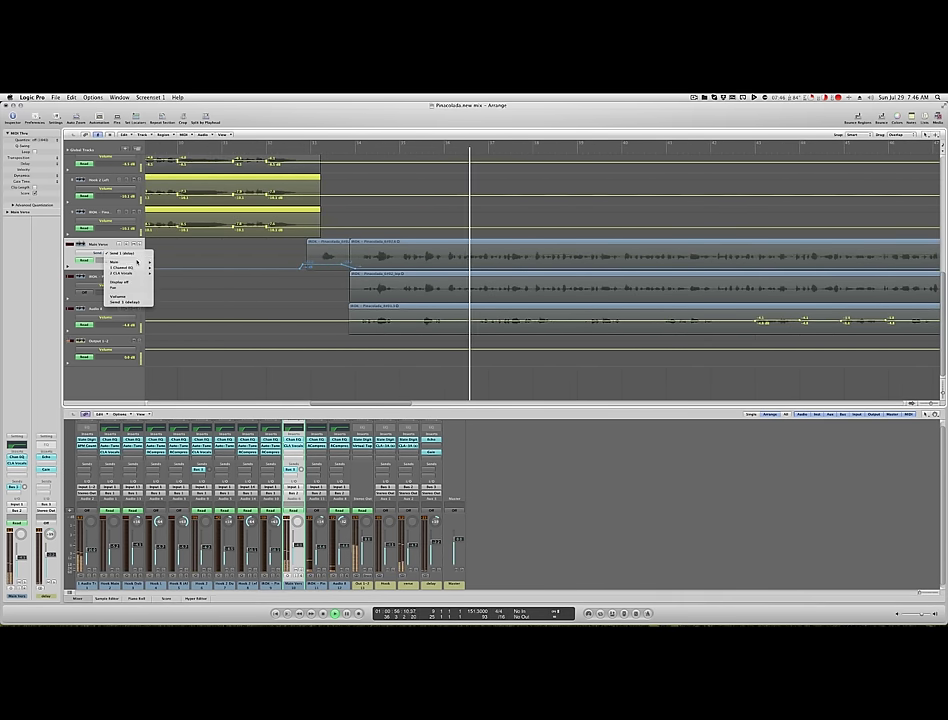
mouse_move(125, 262)
left_click(165, 264)
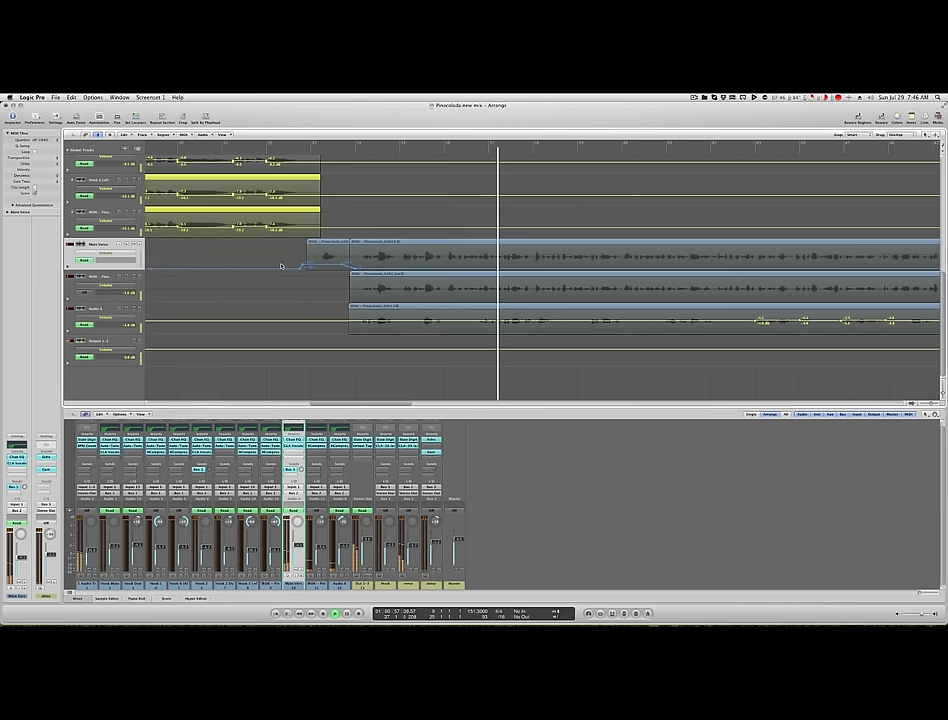
left_click_drag(379, 261, 360, 261)
left_click(369, 256)
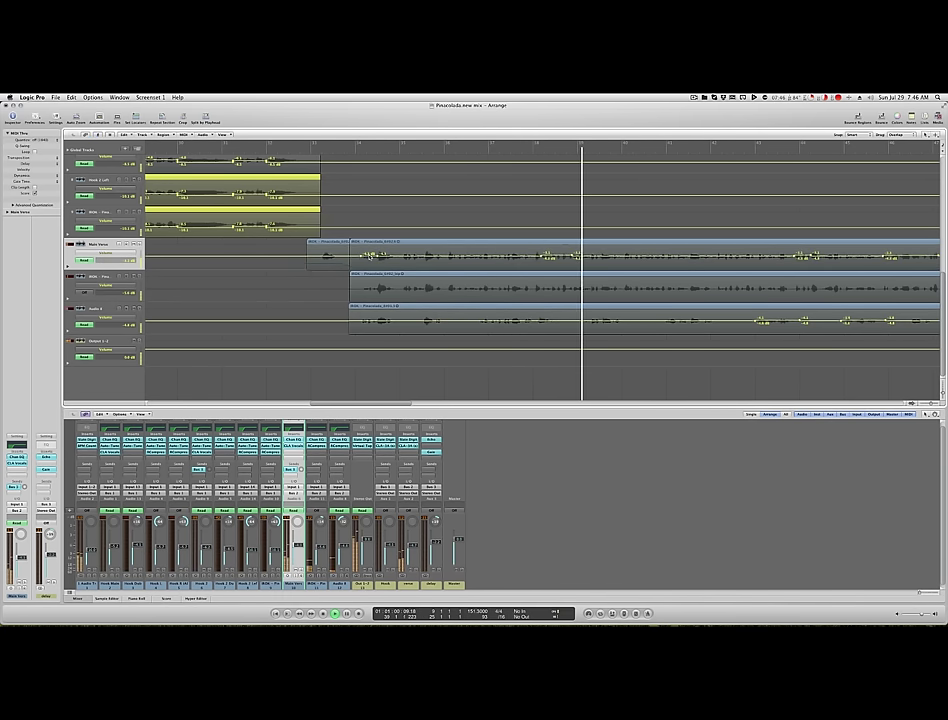
left_click(365, 256)
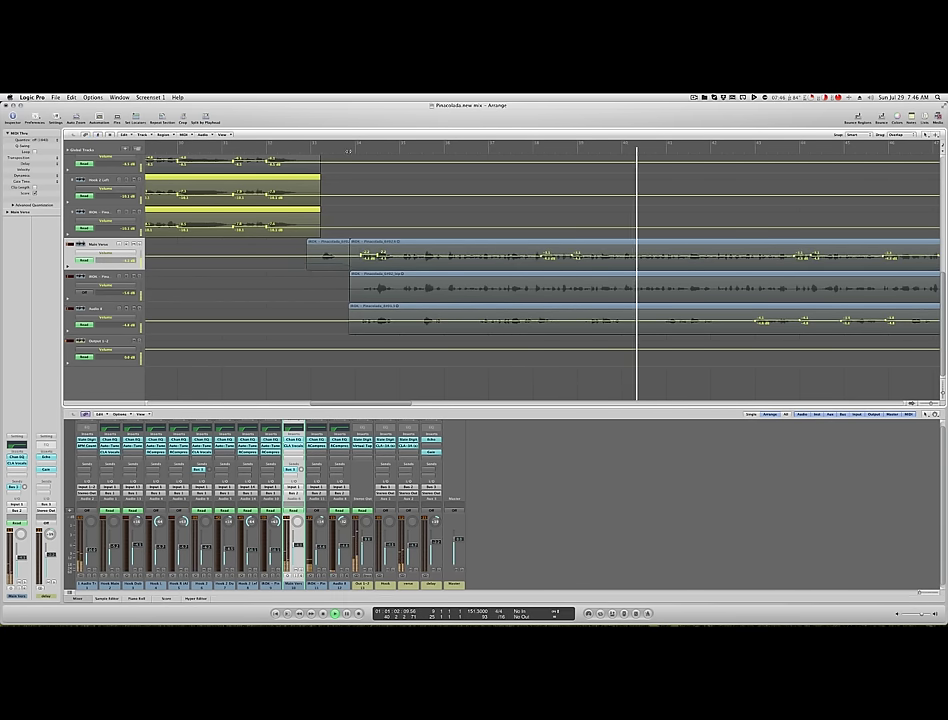
left_click(352, 143)
Add a send to Bus 3 (delay) on Audio 8 and show Send 1 (delay) in its automation lane
key("ctrl+Down")
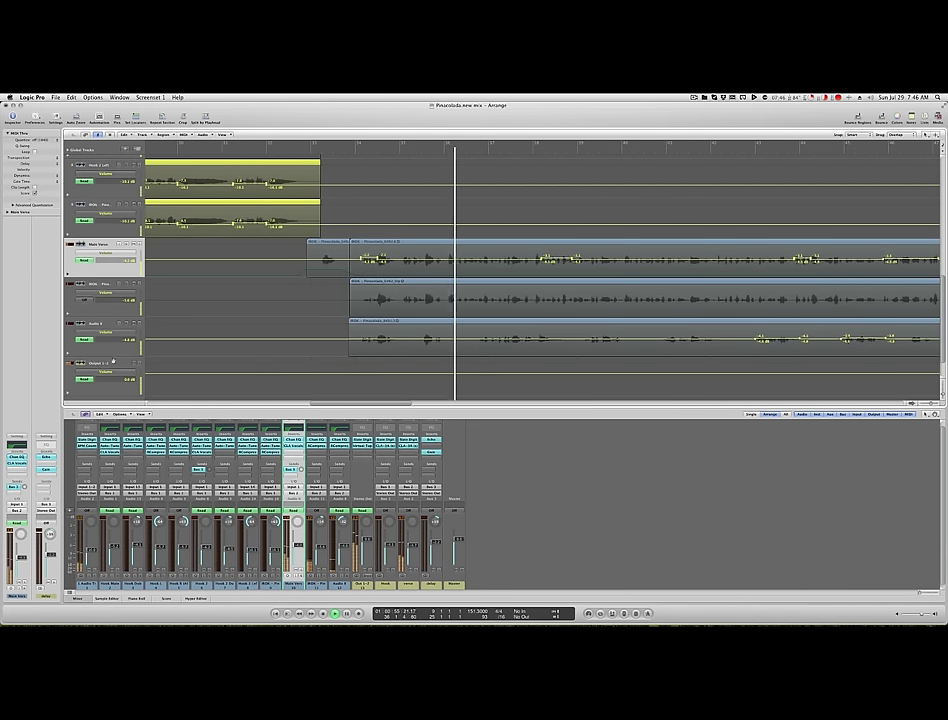
left_click(109, 350)
left_click(340, 465)
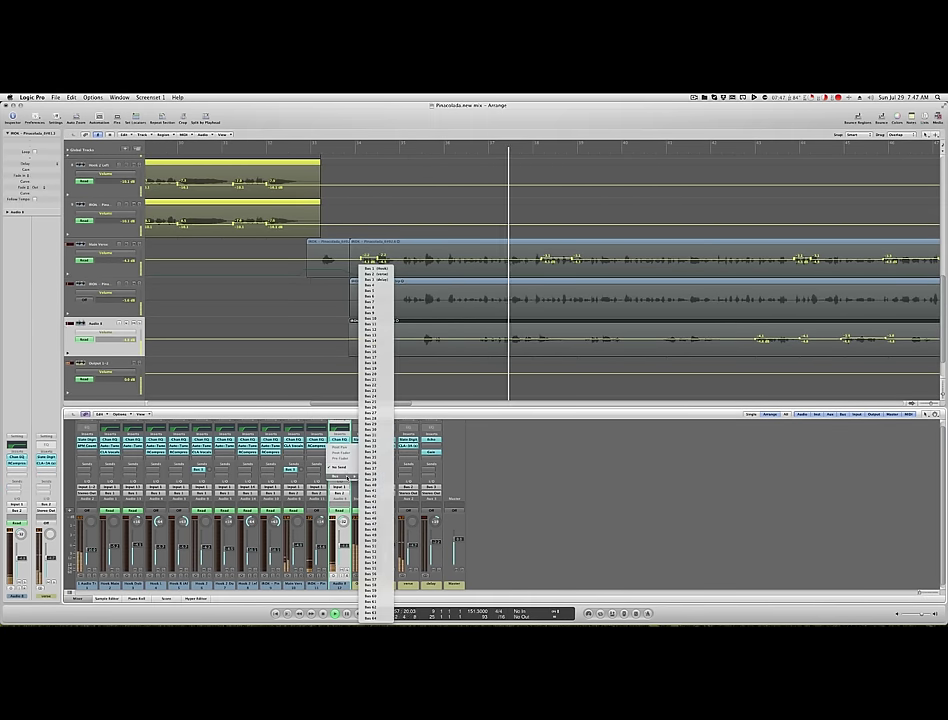
left_click(392, 281)
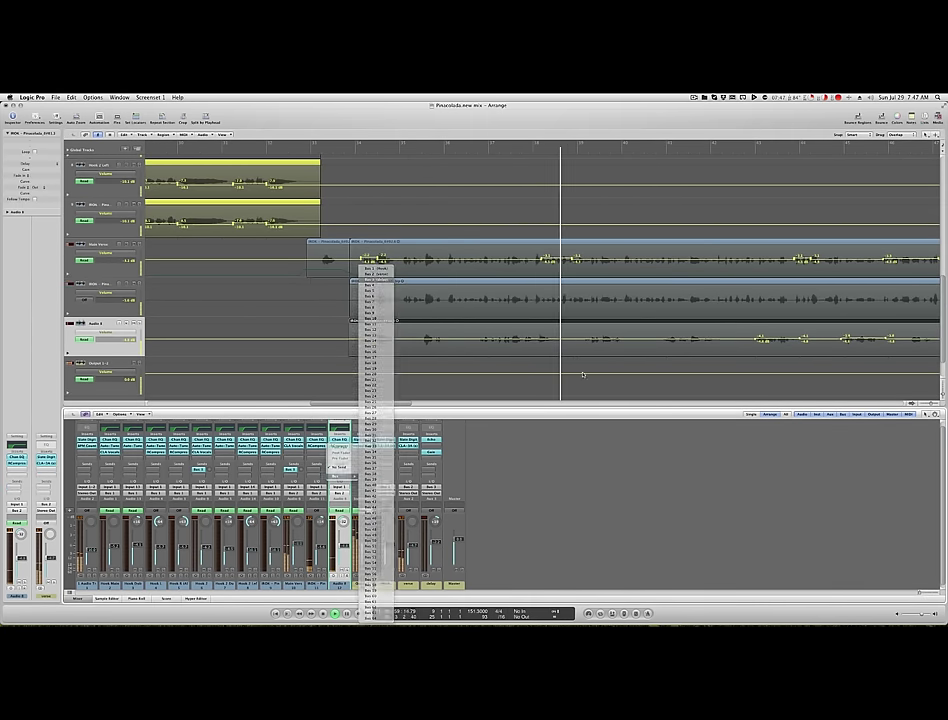
left_click(112, 330)
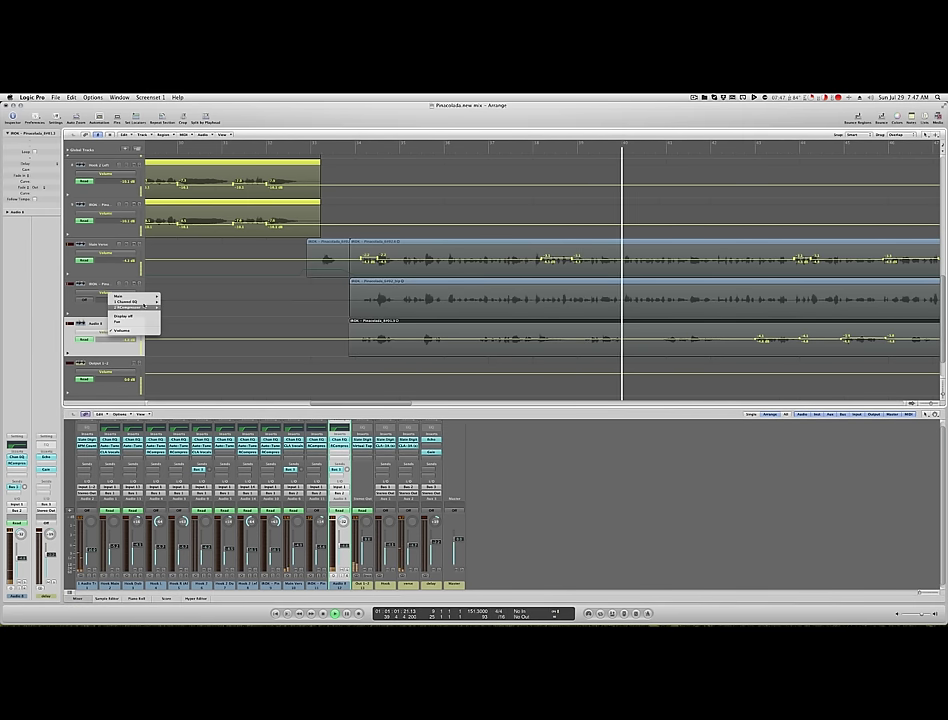
mouse_move(120, 296)
left_click(186, 321)
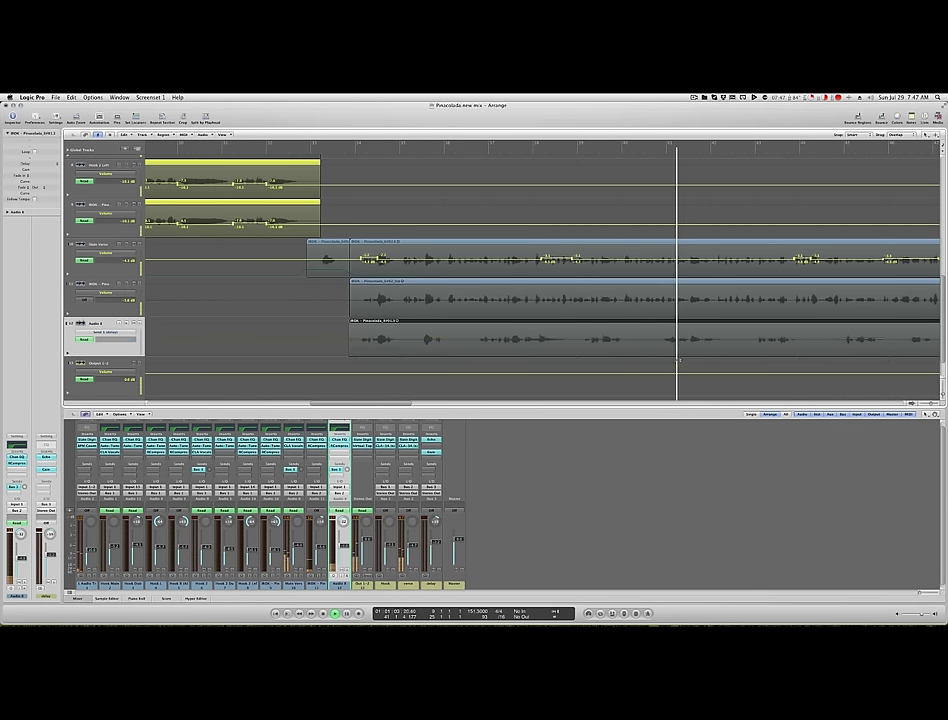
Draw a delay send automation bump with sloped sides on Audio 8 around bar 38 and replay the passage
left_click(511, 148)
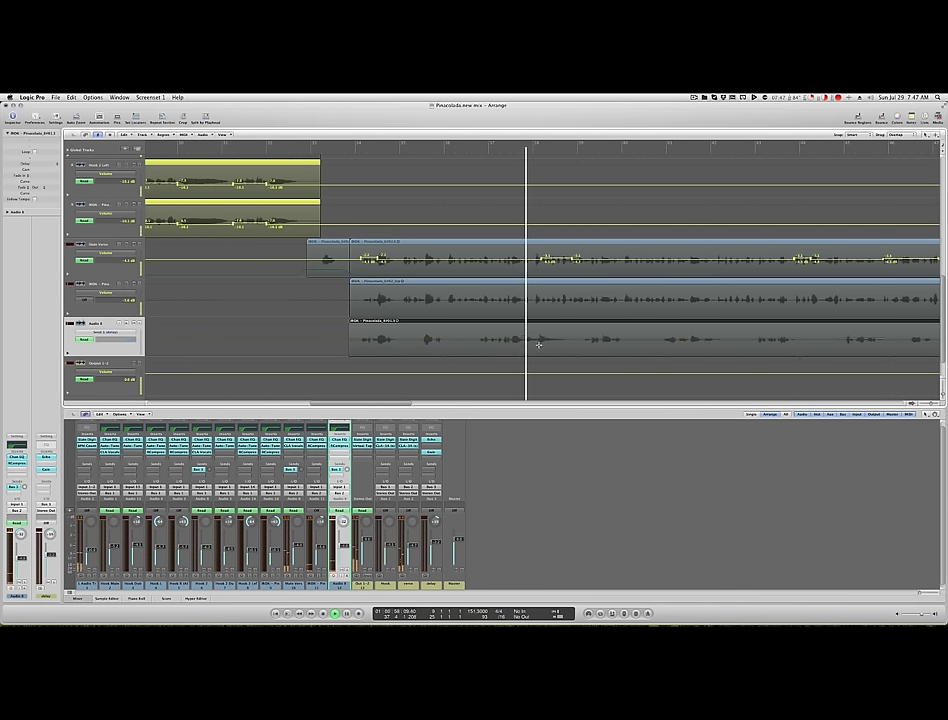
left_click_drag(538, 343, 571, 346)
left_click(571, 345)
left_click(570, 342)
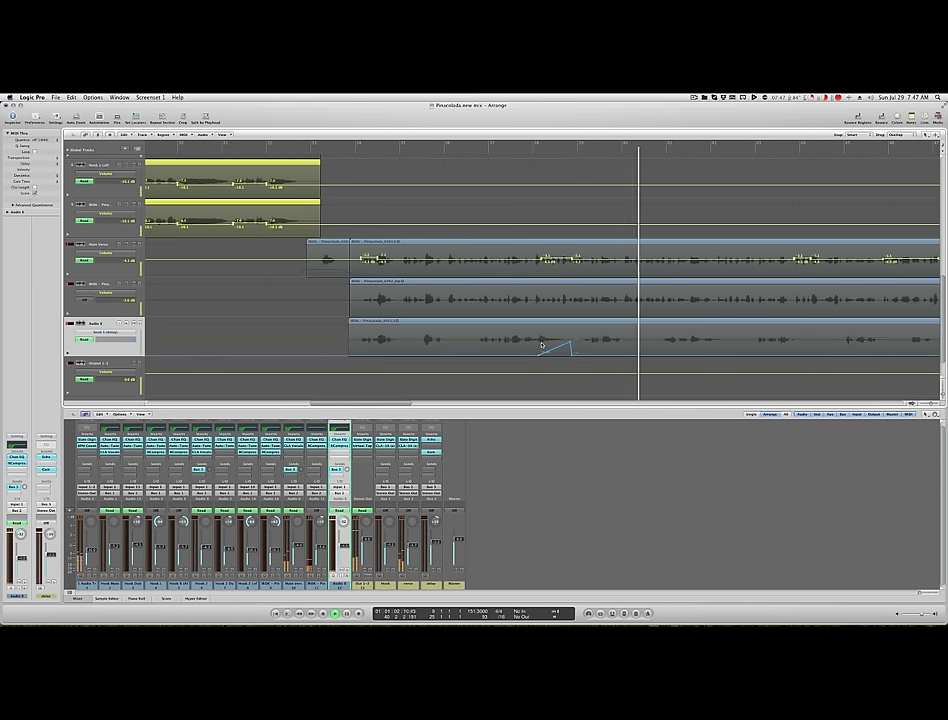
left_click(507, 146)
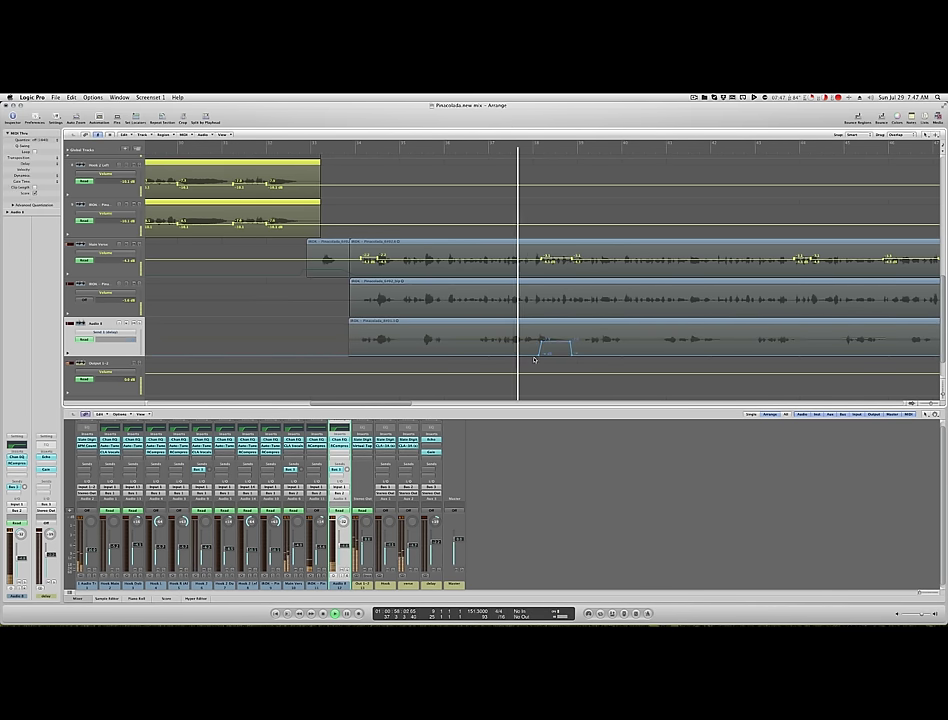
left_click_drag(555, 343, 520, 356)
left_click(543, 346)
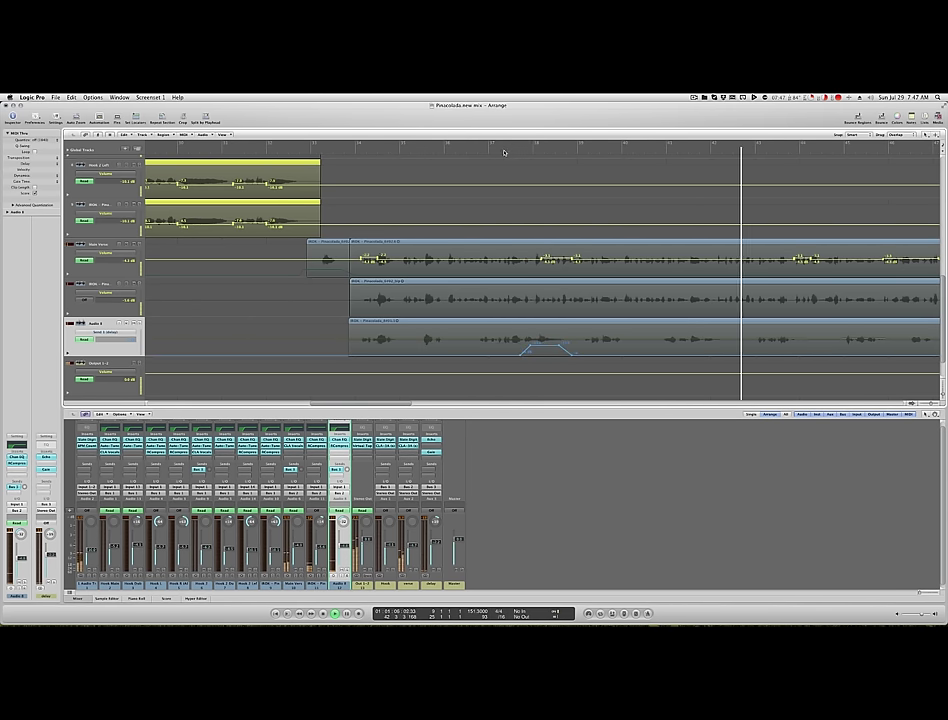
left_click(504, 152)
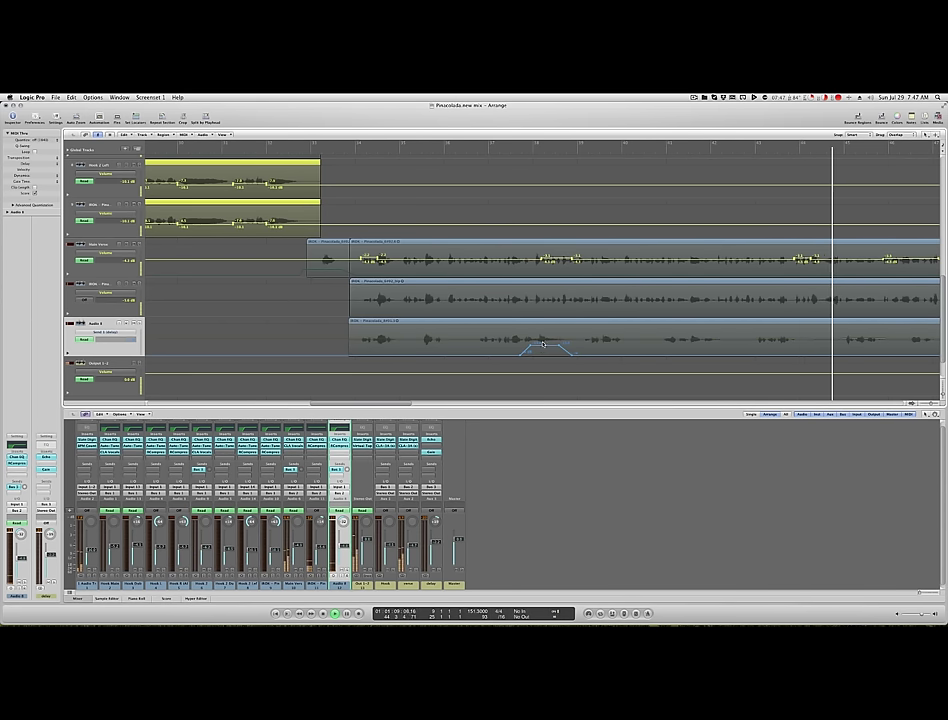
Switch Audio 8's automation lane to Volume, enlarge the tracks and raise the passage at about bars 39 to 40 to -3.2 dB
scroll(625, 274, "right", 6)
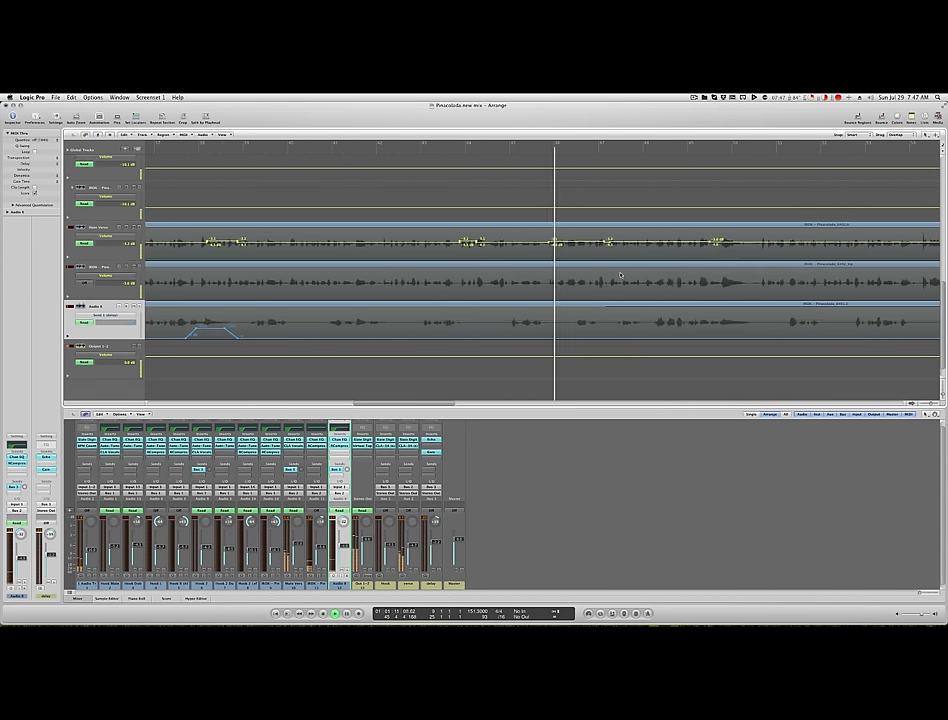
left_click(116, 314)
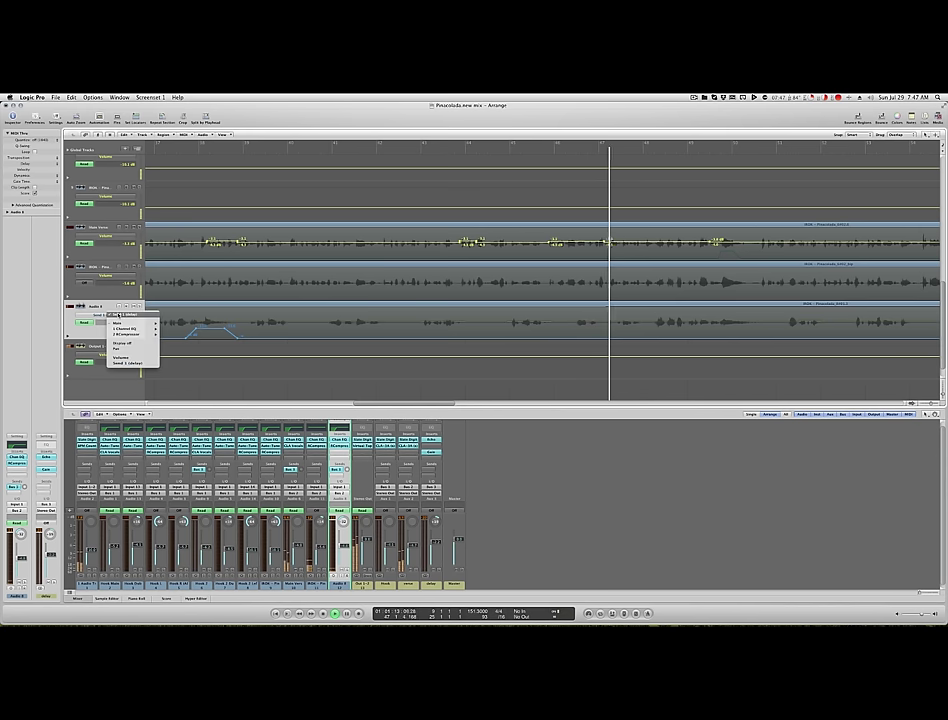
left_click(170, 323)
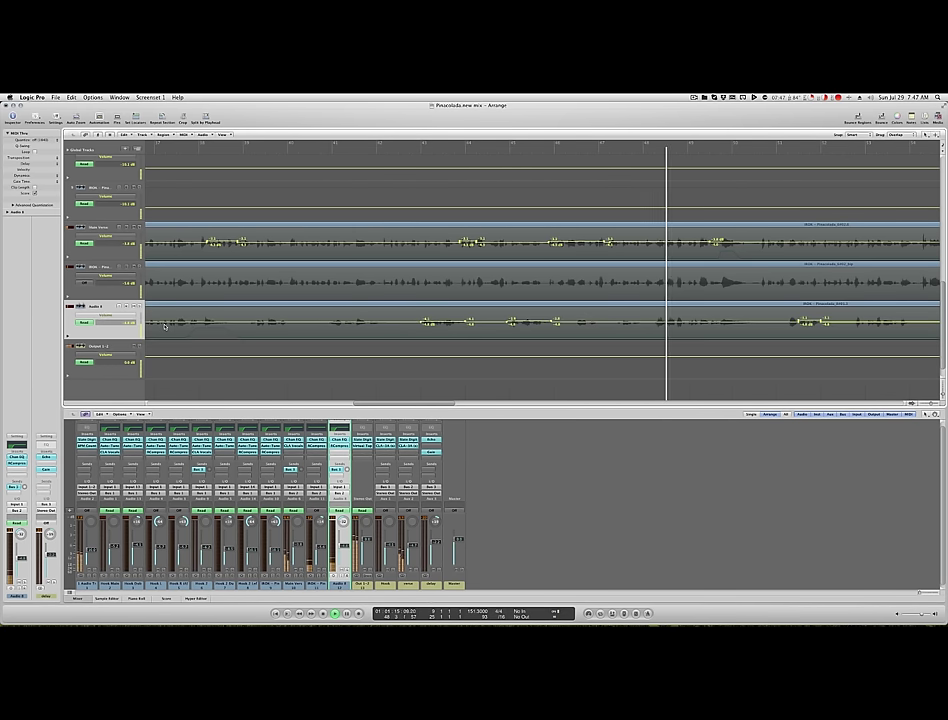
left_click(210, 155)
key("ctrl+Down")
key("ctrl+Down")
key("ctrl+Down")
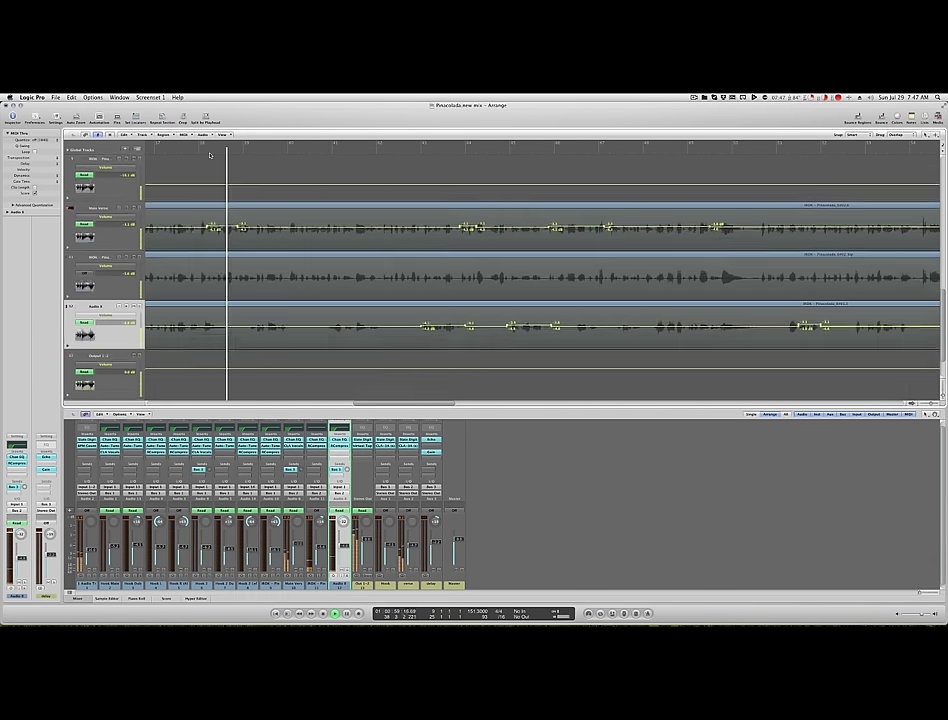
left_click_drag(248, 336, 284, 337)
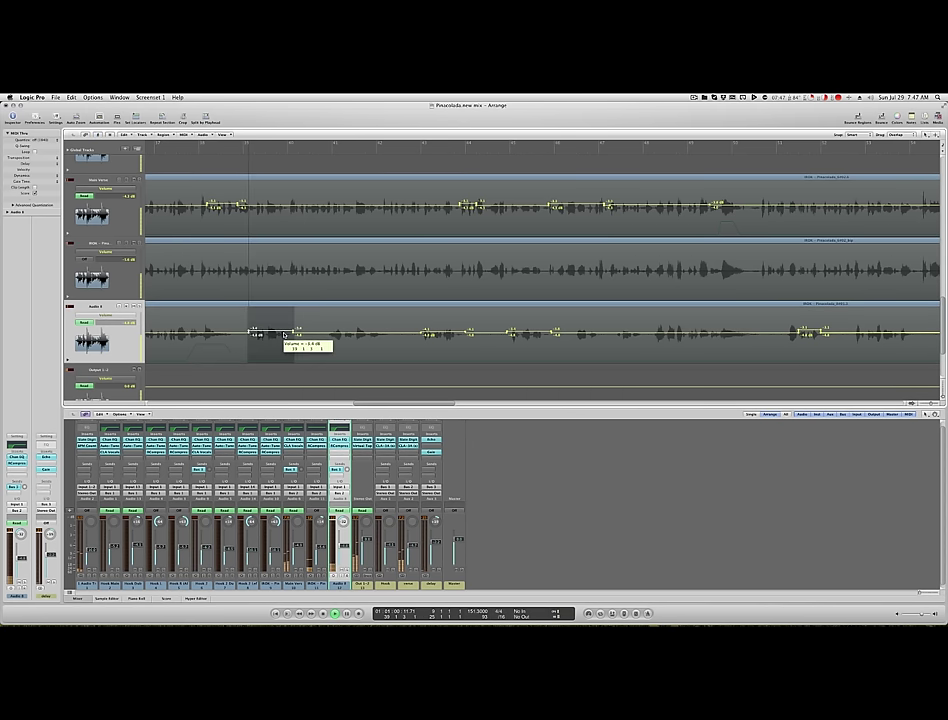
left_click(241, 150)
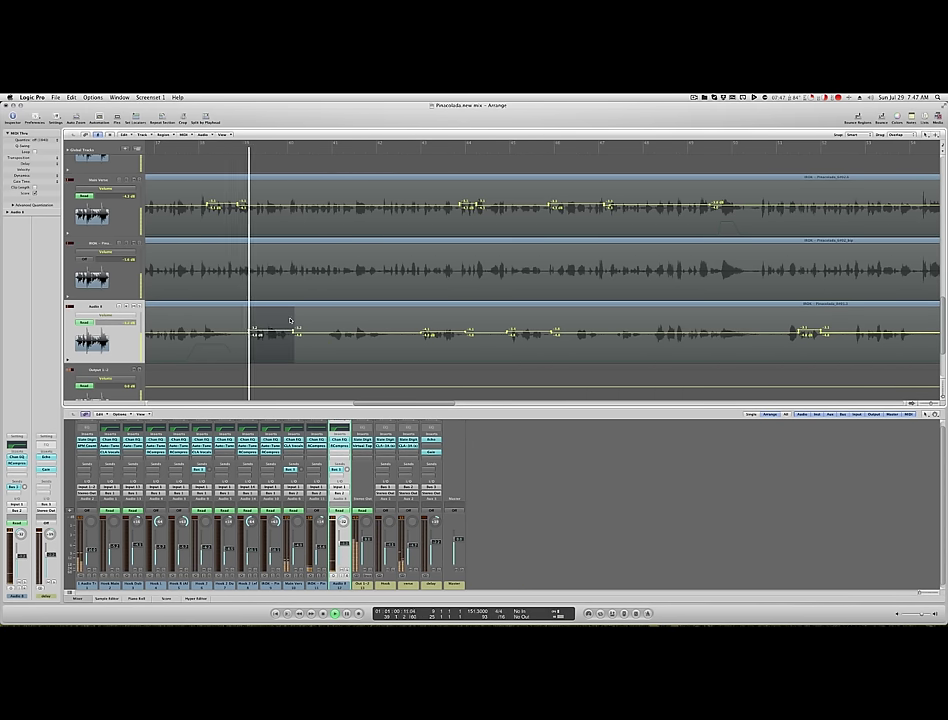
scroll(296, 341, "left", 1)
scroll(296, 341, "right", 4)
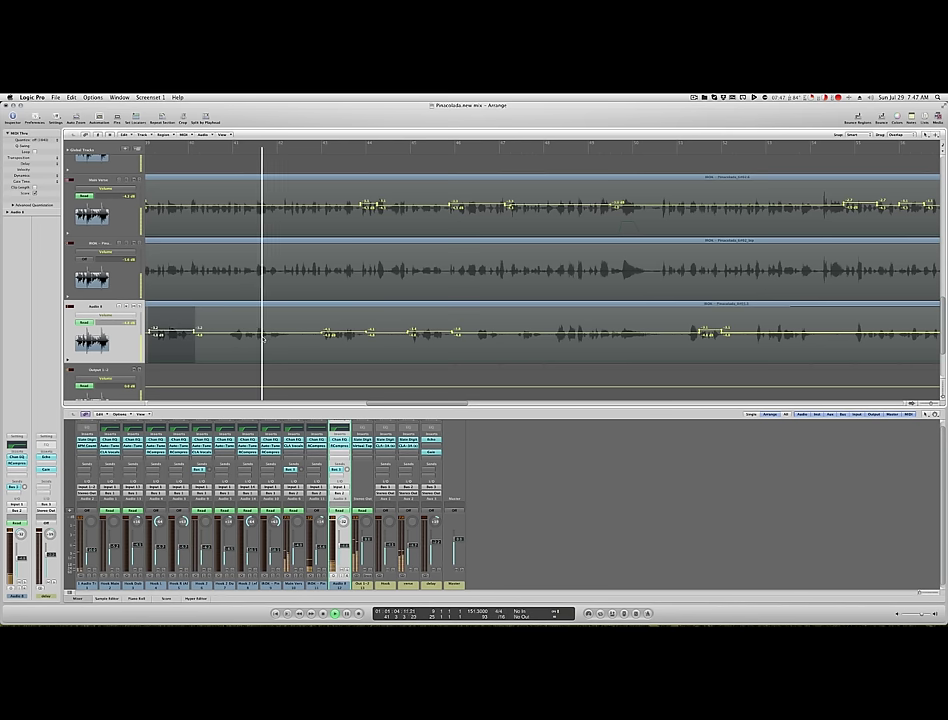
Raise Audio 8's volume automation on the phrases around bars 42, 43 to 44, 45 to 46 and 47
left_click_drag(268, 336, 291, 336)
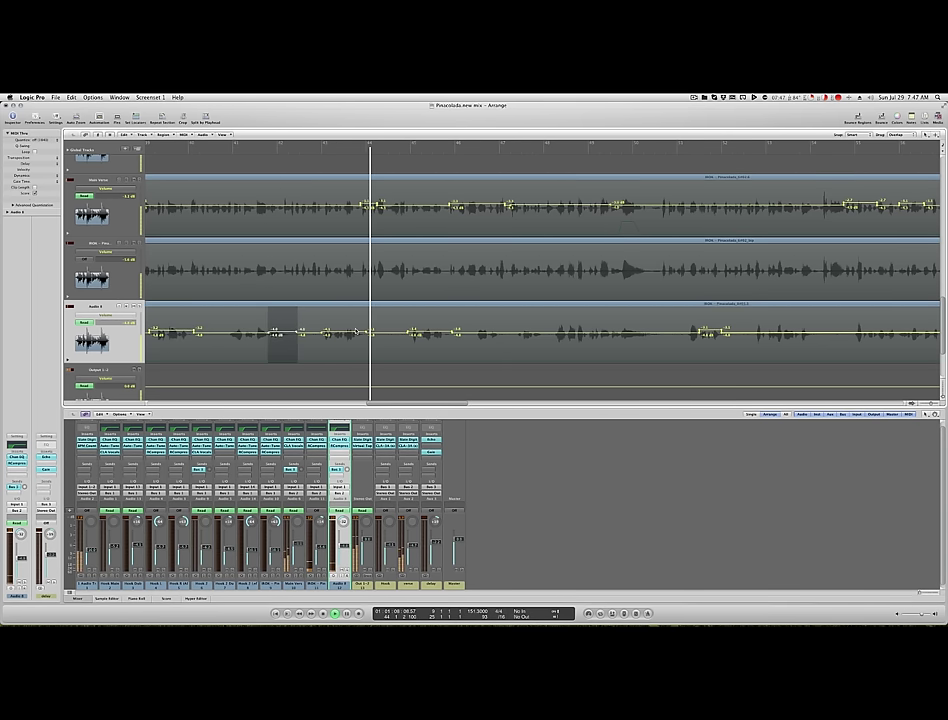
left_click_drag(355, 333, 449, 338)
scroll(393, 332, "right", 2)
scroll(395, 335, "right", 2)
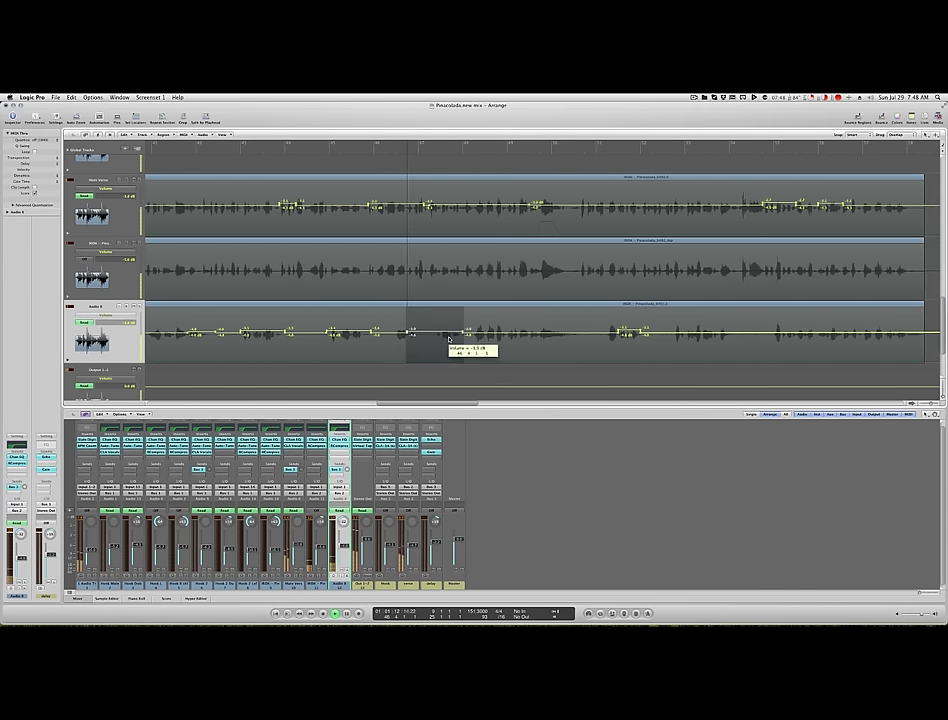
Replay from about bar 46 and dip the volume of the verse track between Main Verse and Audio 8 around bar 50
left_click(393, 152)
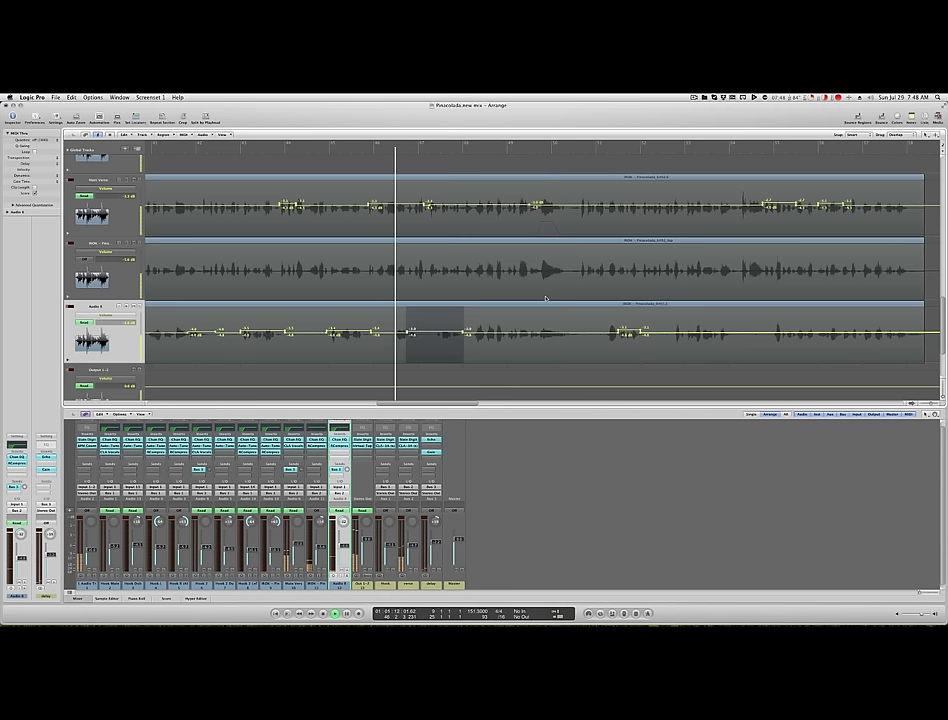
left_click_drag(541, 275, 556, 275)
left_click(556, 273)
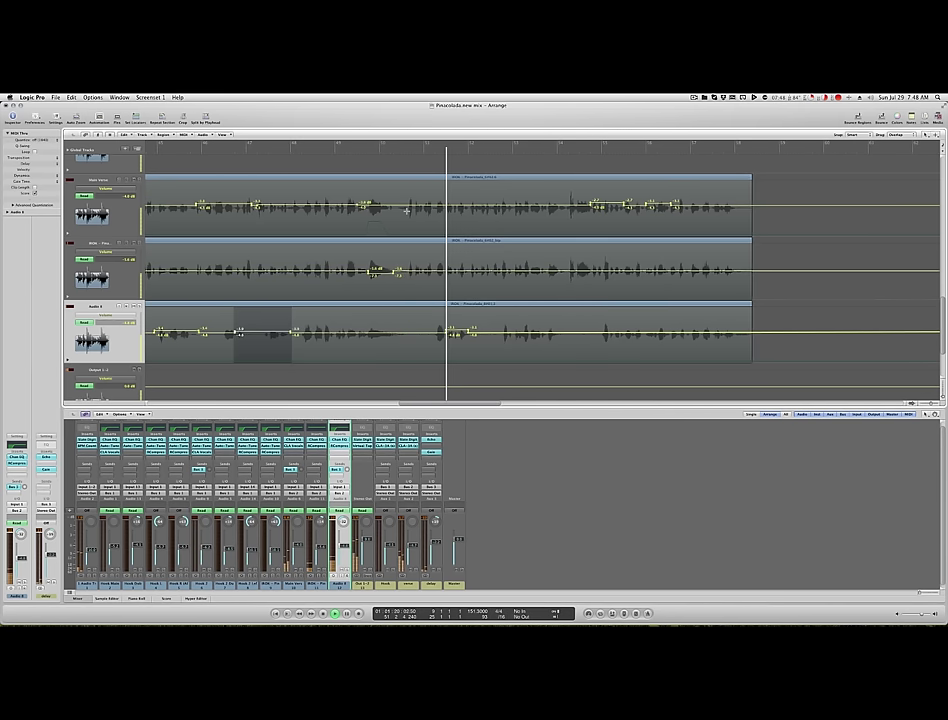
Raise Main Verse's volume automation from about bar 50.5 to bar 54 to -2.7 dB and replay the passage
left_click_drag(418, 216, 561, 224)
left_click(539, 219)
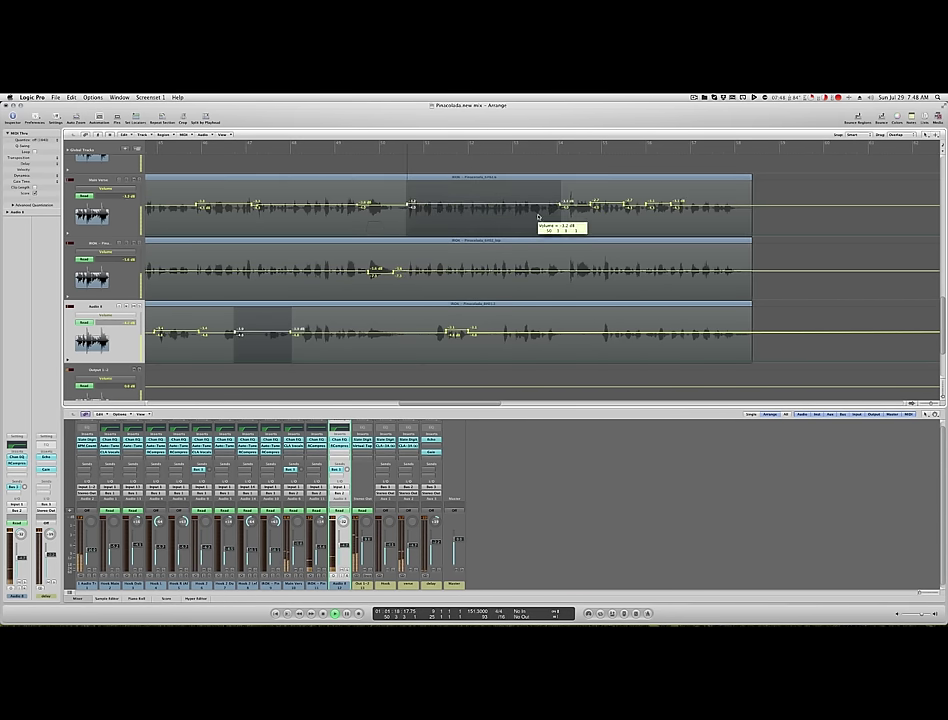
left_click(402, 151)
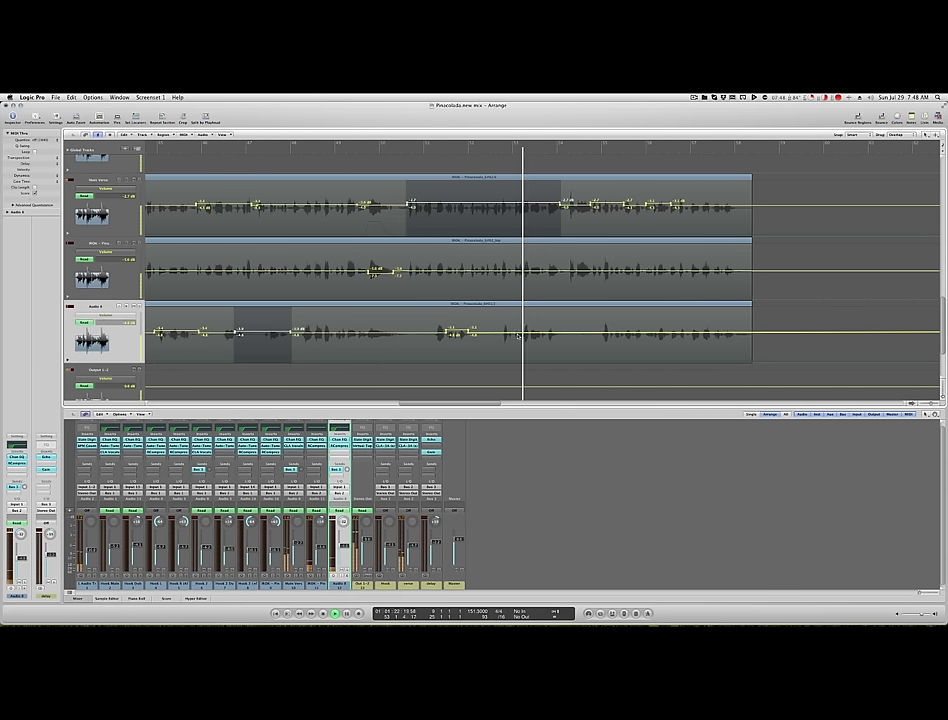
Raise Audio 8's volume automation to -4.1 dB from about bar 52.5 to 54, and lift the line from about bar 55 onward
left_click_drag(499, 337, 549, 333)
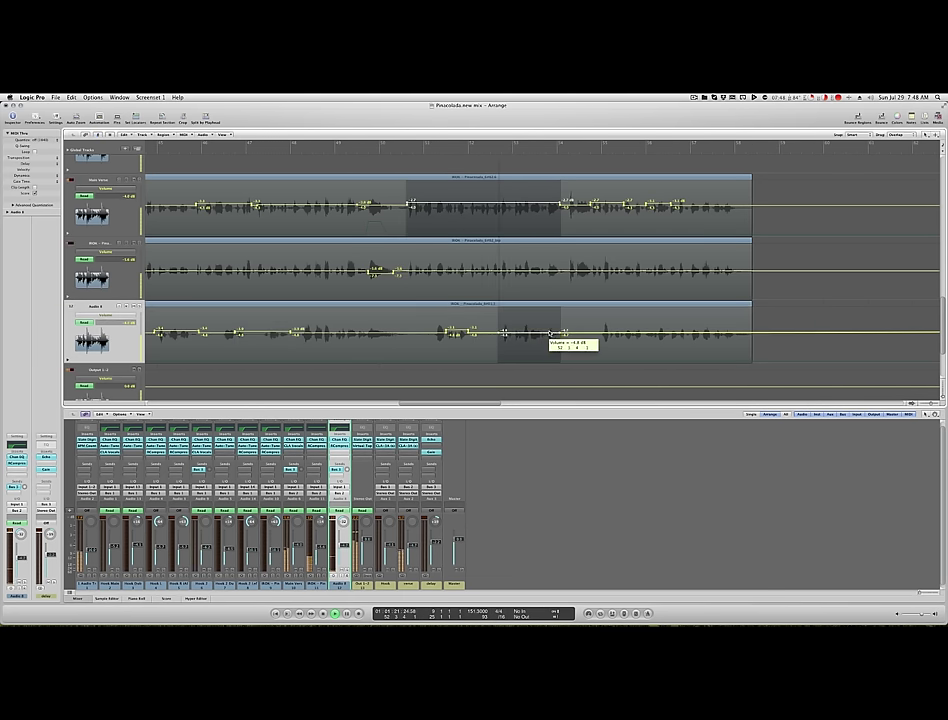
key("space")
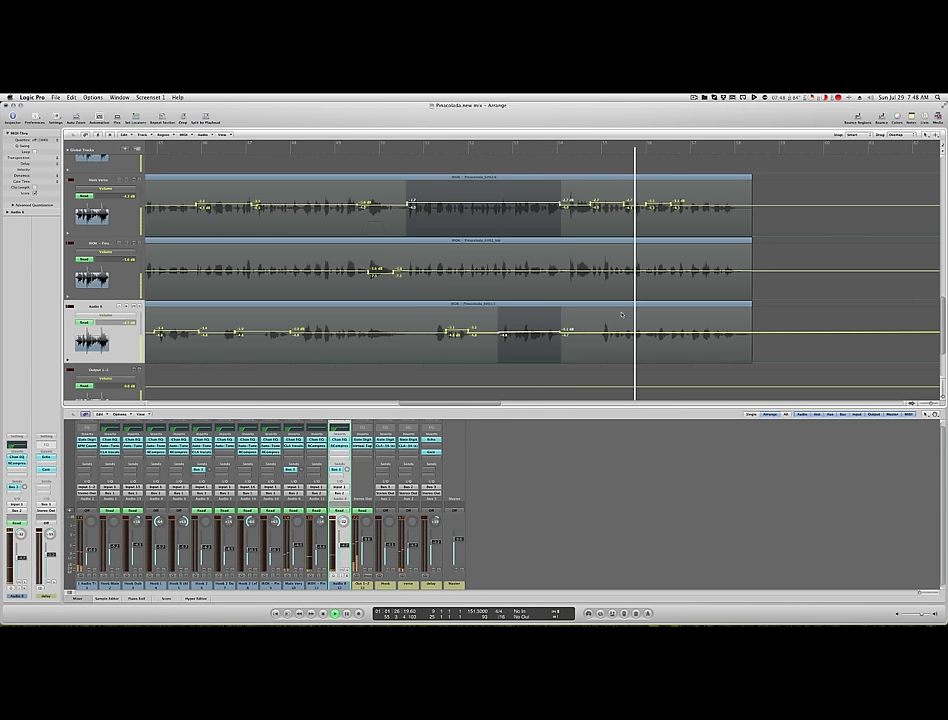
left_click(593, 335)
left_click(598, 335)
left_click_drag(607, 335, 609, 330)
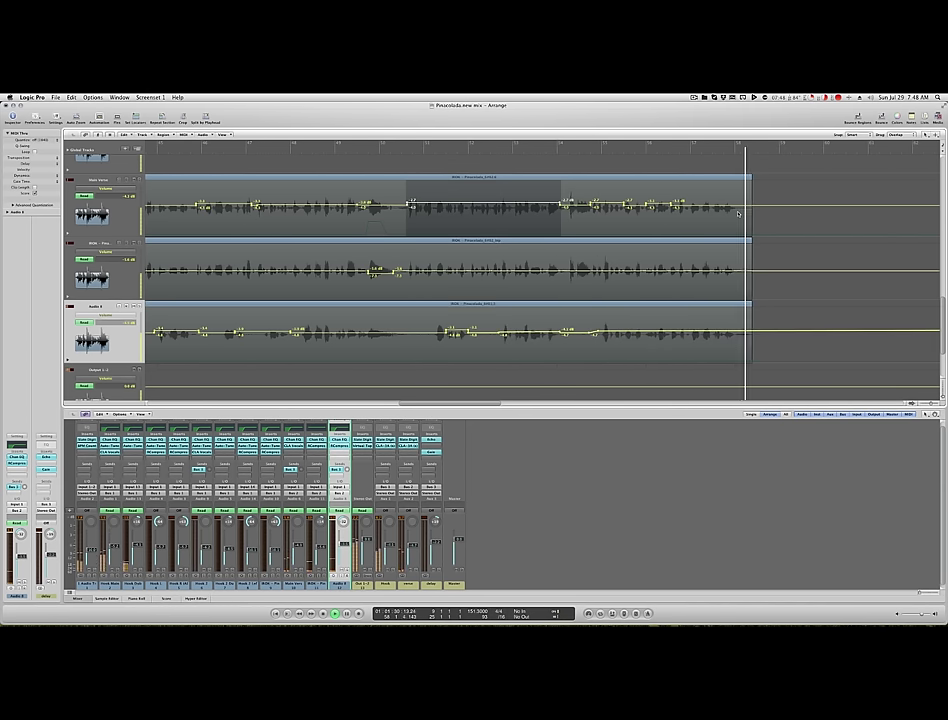
Show Main Verse's Send 1 (delay) automation and raise it over the closing phrase from about bar 57.5 to 58
left_click(113, 190)
mouse_move(113, 200)
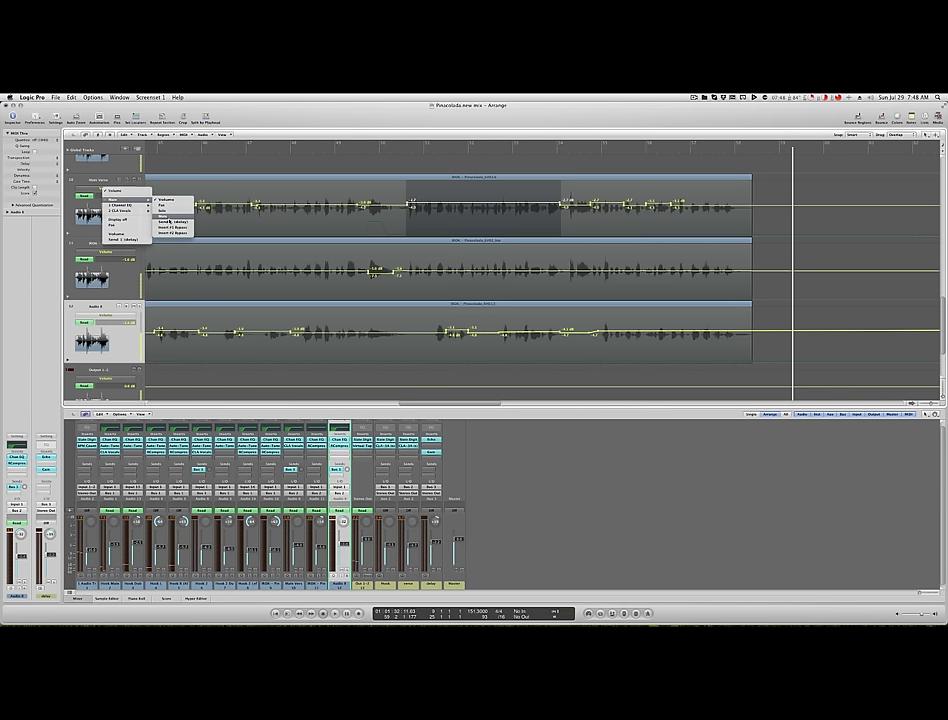
left_click(168, 221)
left_click_drag(713, 212, 747, 213)
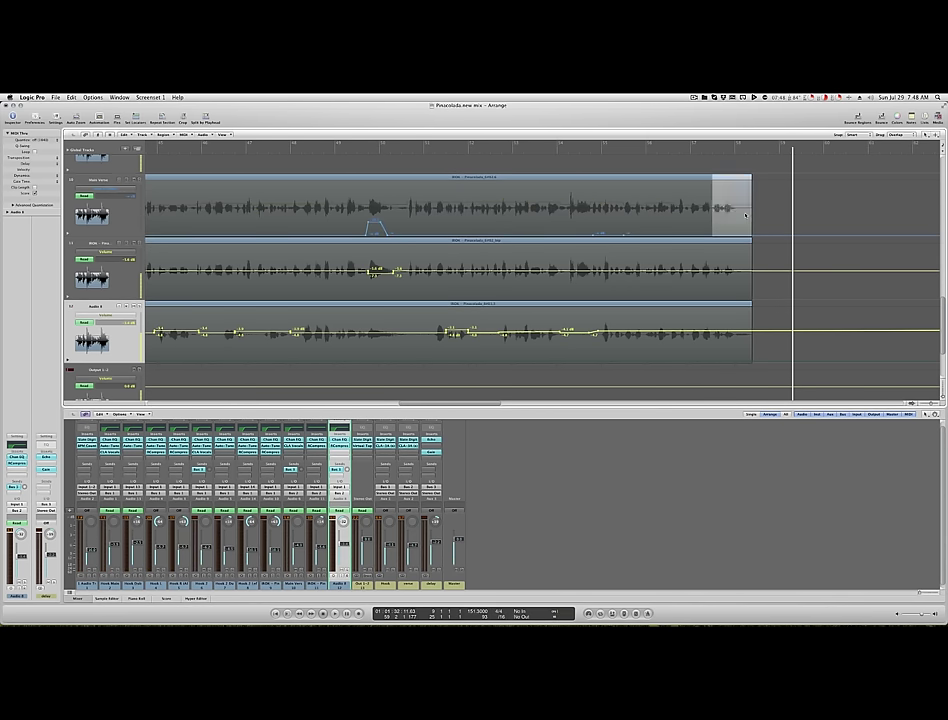
left_click(746, 216)
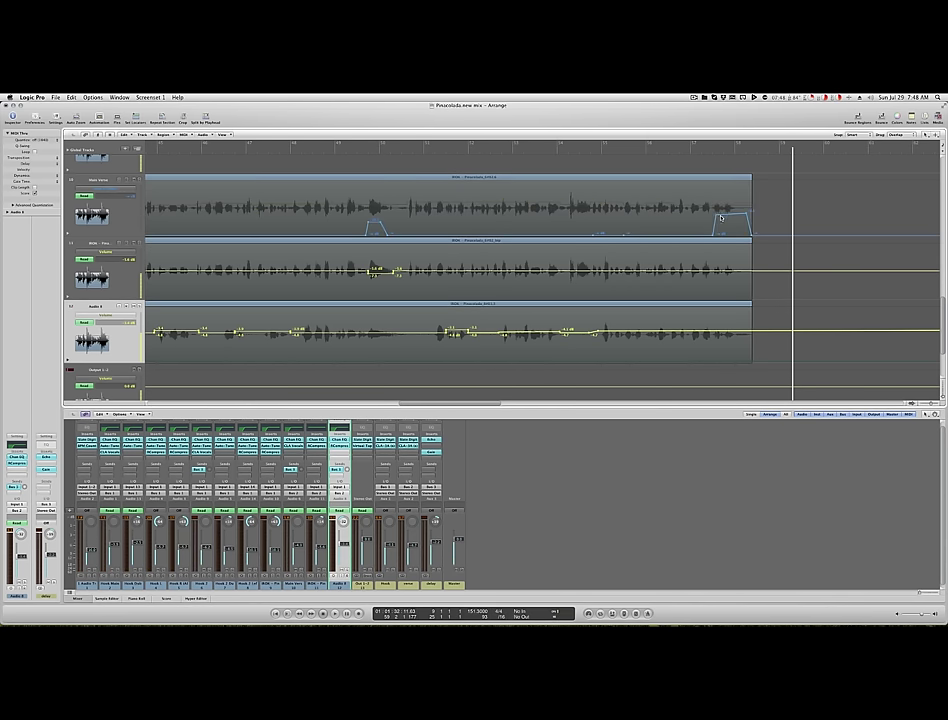
left_click_drag(720, 216, 720, 220)
Replay from about bar 57 and slightly lower Main Verse's raised delay send on the closing phrase
double_click(693, 151)
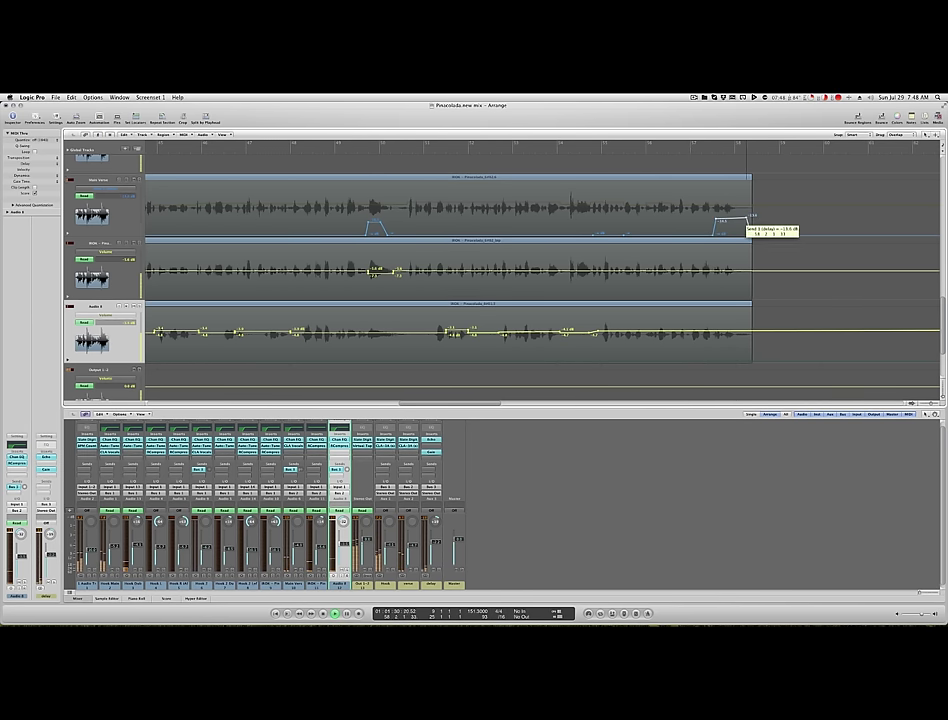
left_click_drag(737, 220, 737, 223)
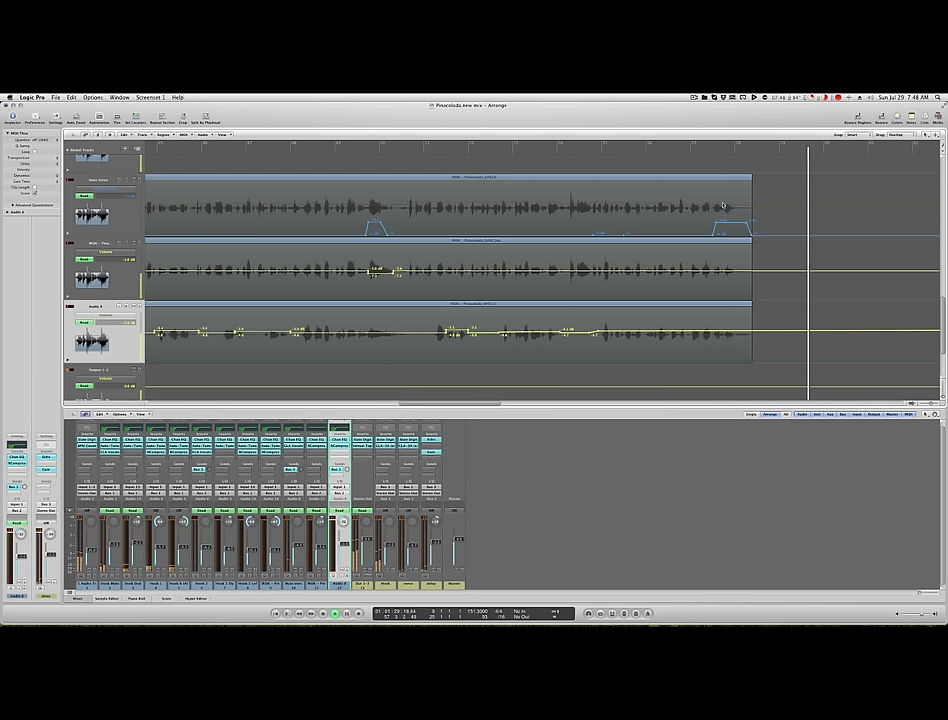
left_click(701, 152)
key("space")
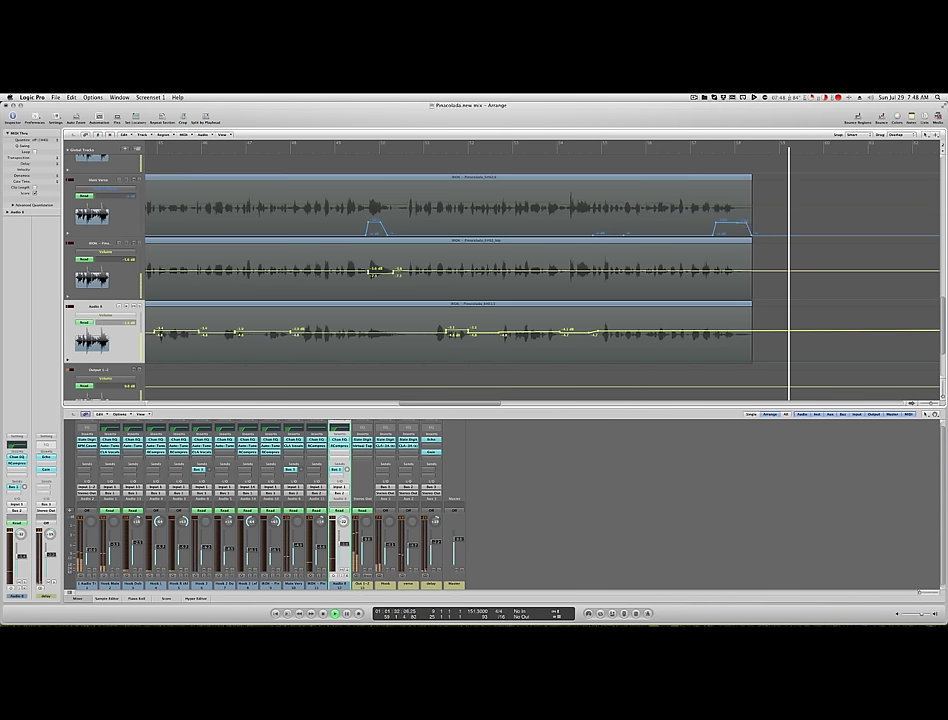
Delete Audio 8's two fade-out volume automation points around bars 83 and 92
key("super+Left")
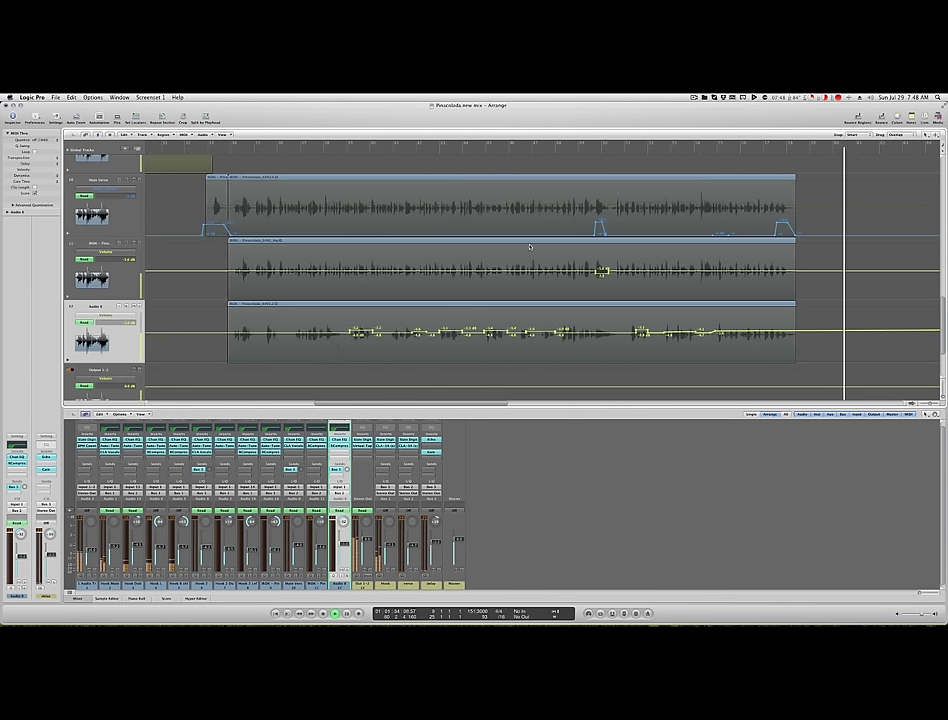
key("super+Left")
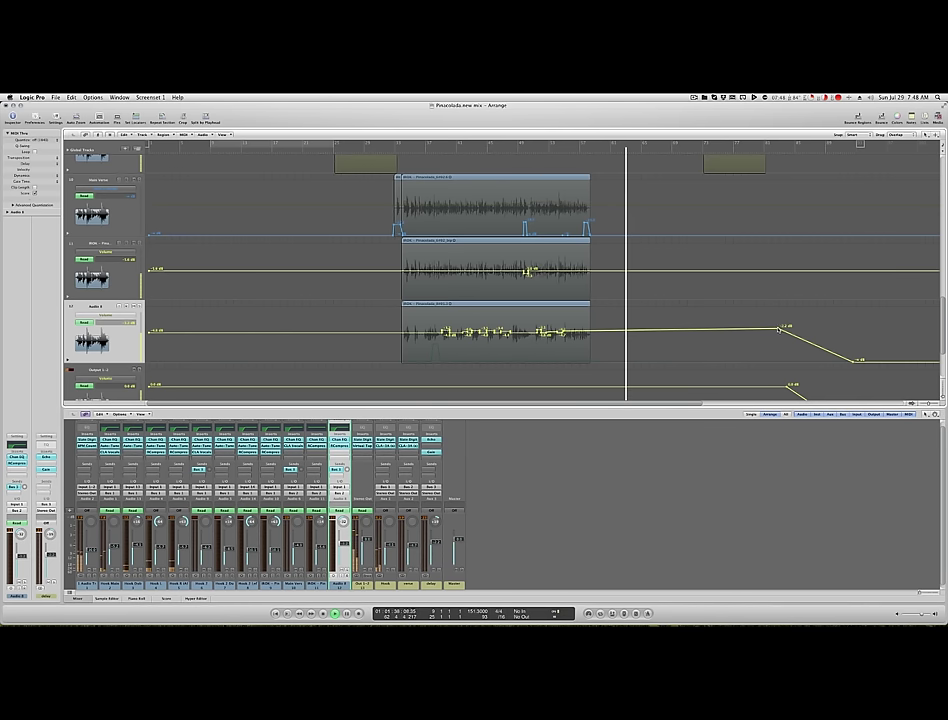
left_click(780, 327)
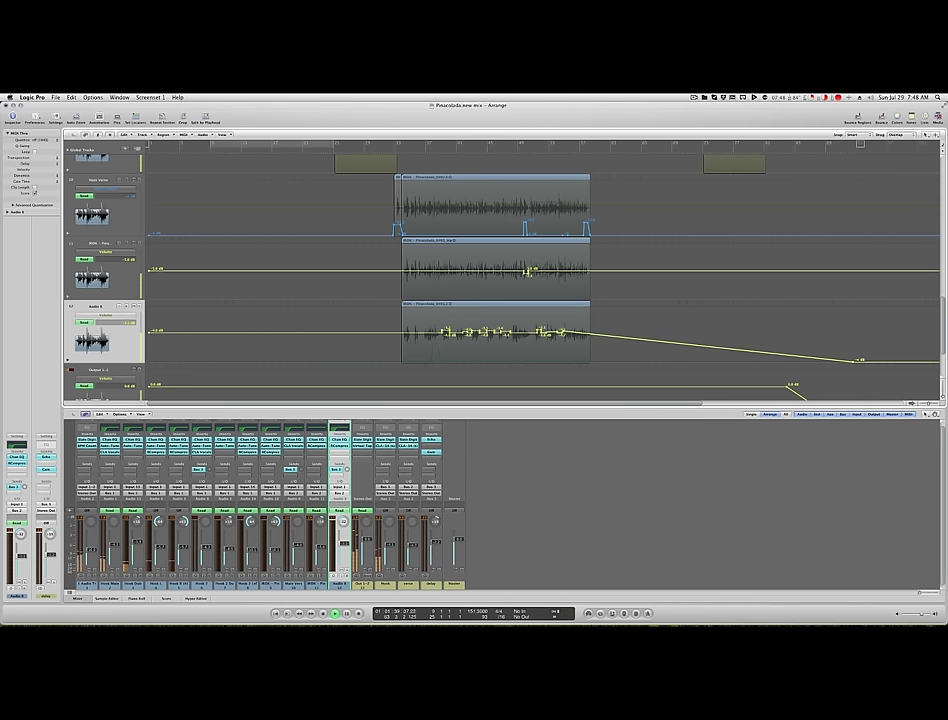
left_click(852, 362)
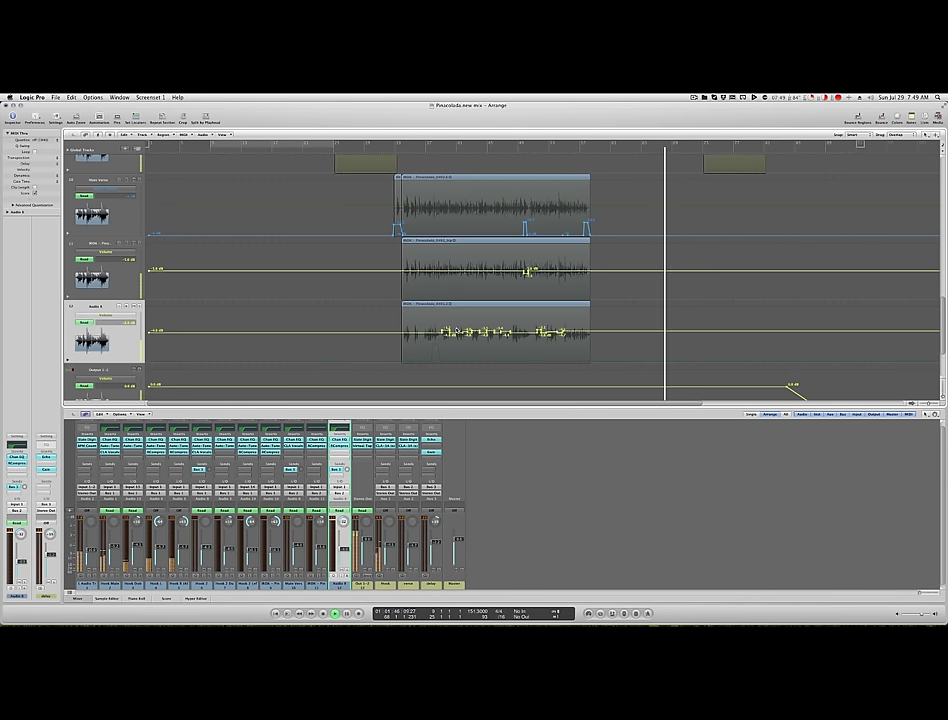
Insert the Waves L2 (s) limiter in the free insert slot of the Out 1-2 channel
scroll(456, 330, "down", 1)
scroll(456, 330, "up", 4)
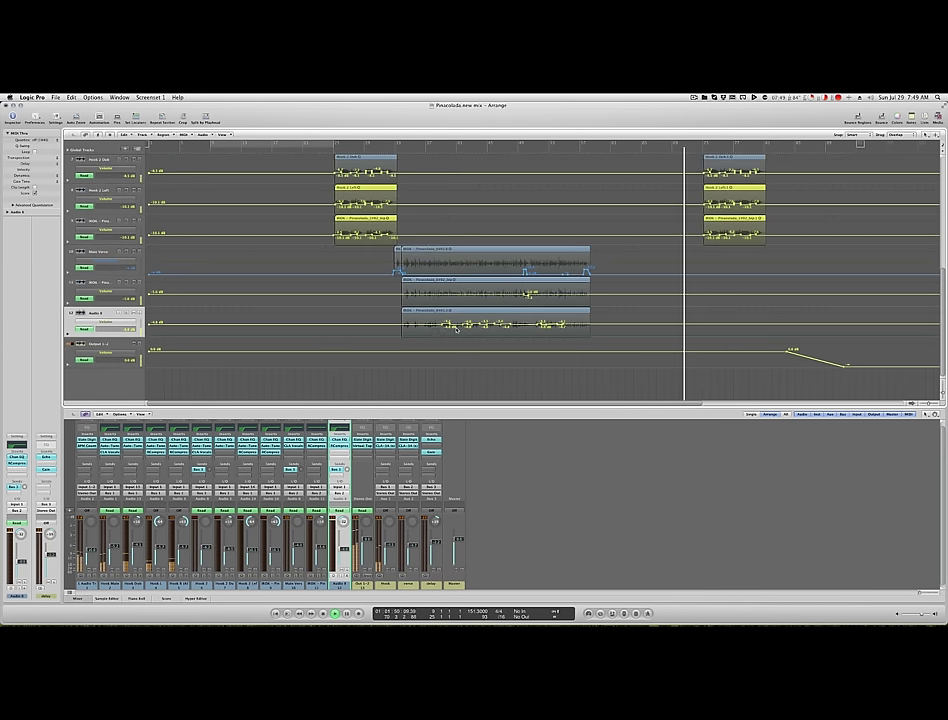
scroll(456, 330, "up", 5)
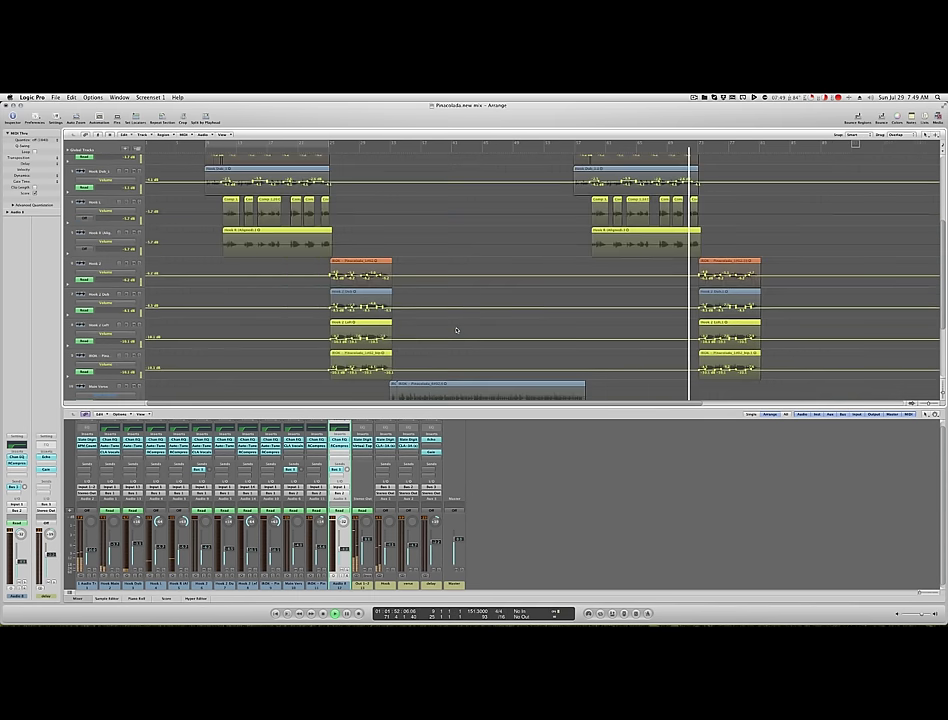
scroll(456, 330, "right", 2)
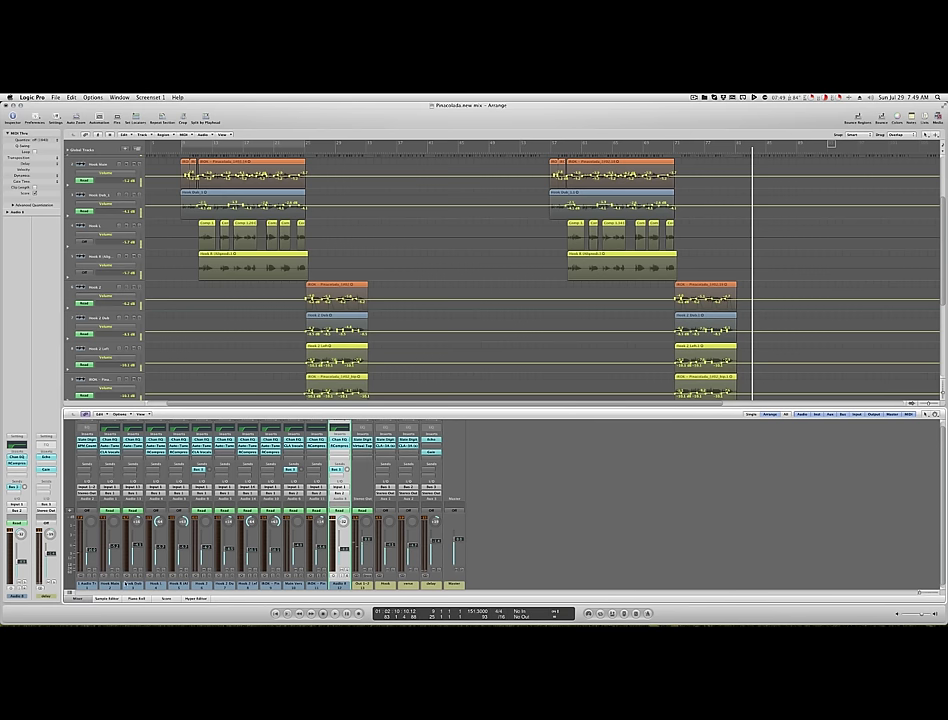
left_click(93, 587)
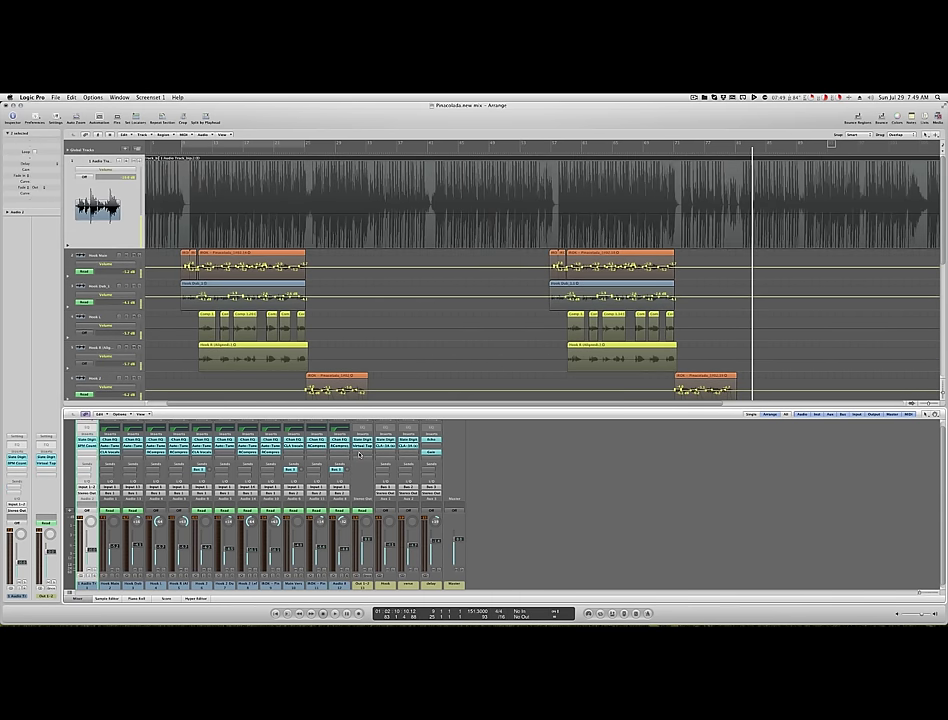
left_click(359, 455)
mouse_move(379, 526)
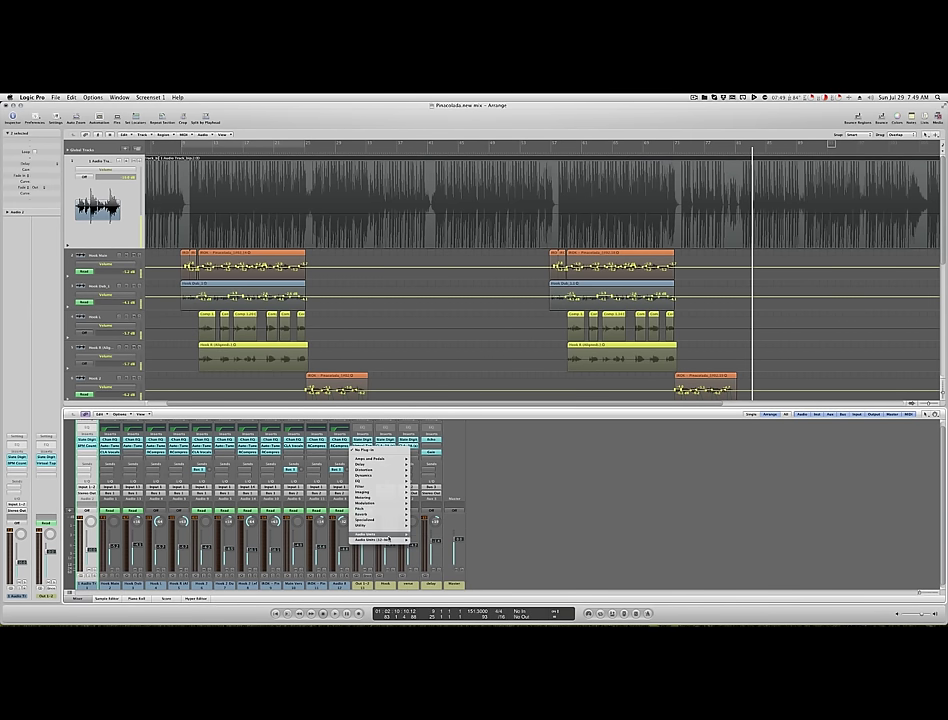
mouse_move(443, 601)
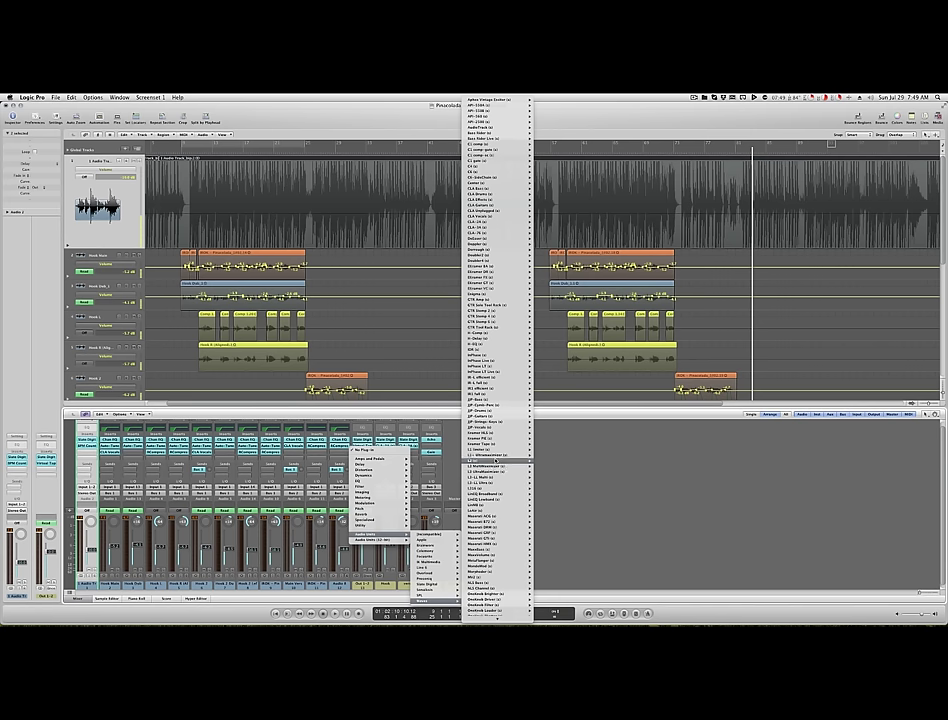
left_click(543, 461)
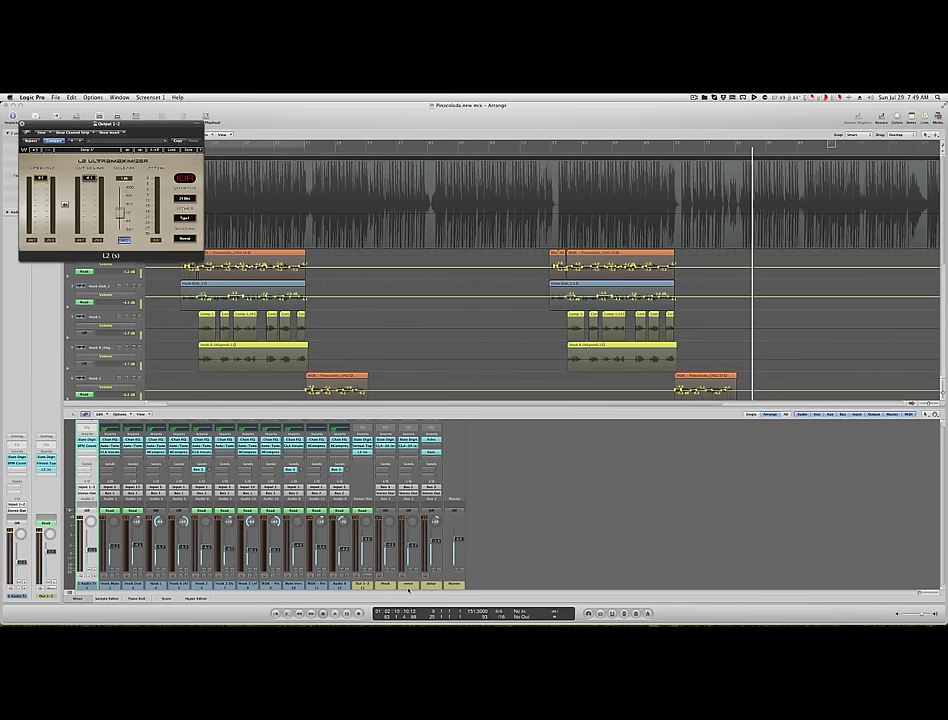
Select the Hook, verse and instrumental channels together, raise their faders, and replay from about bar 15 and bar 35
left_click_drag(408, 589, 387, 586)
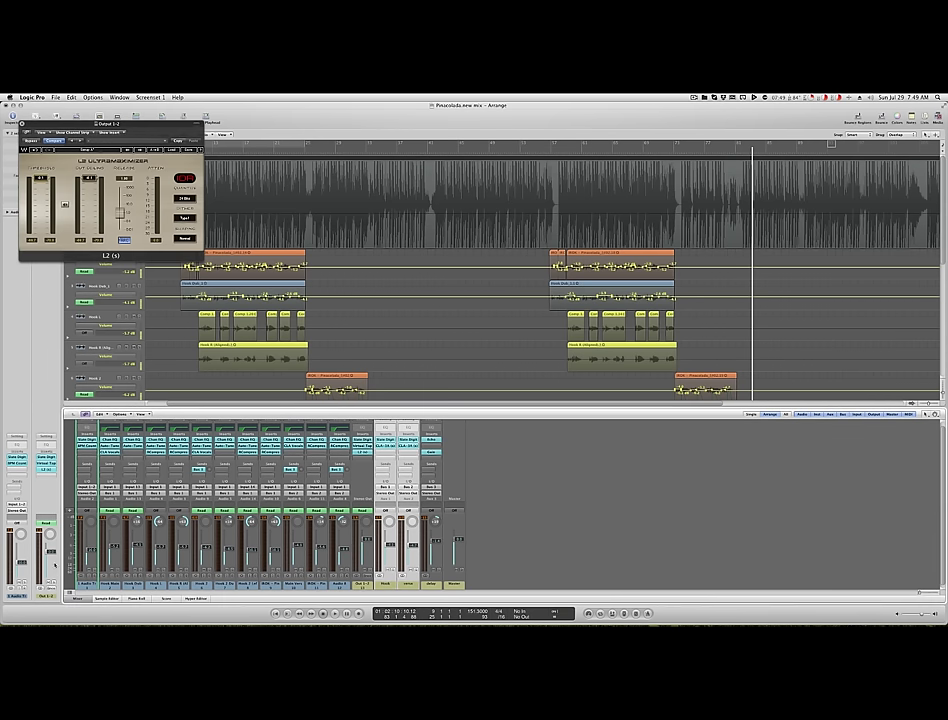
left_click(84, 586)
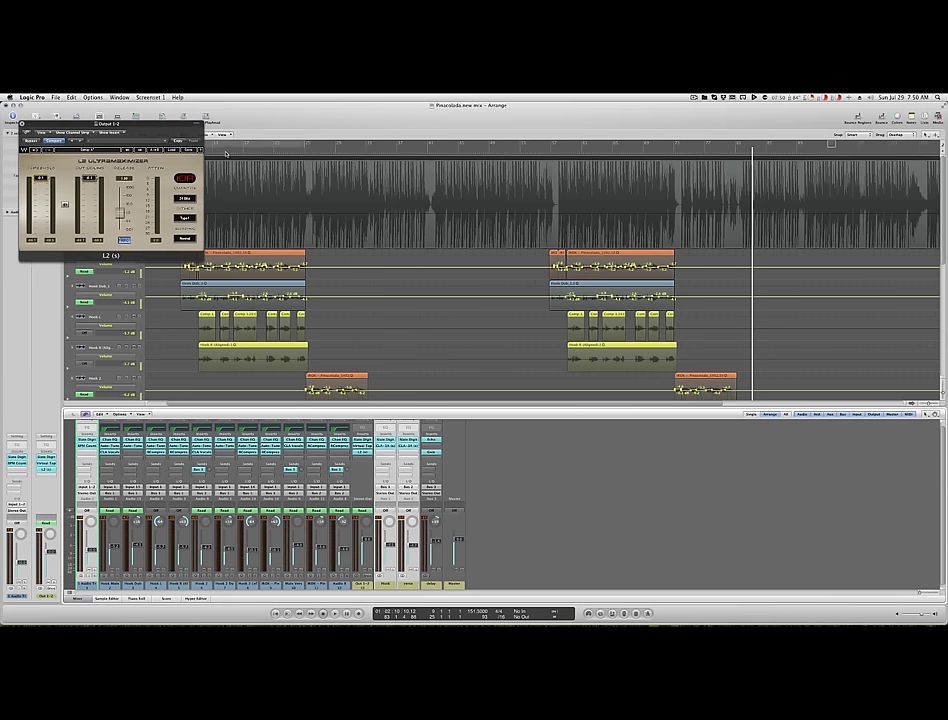
double_click(226, 153)
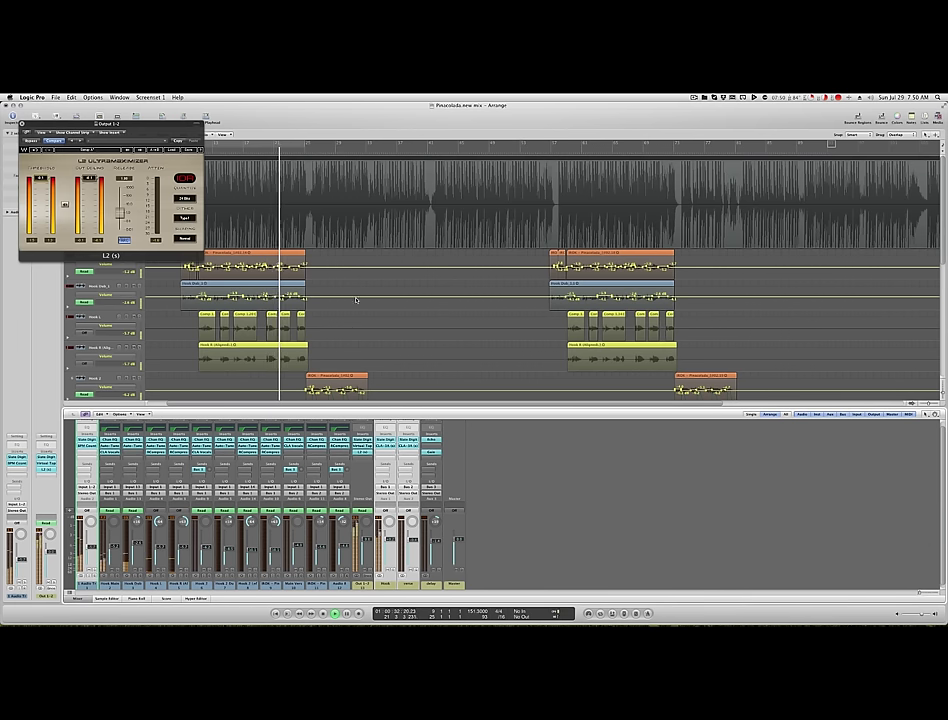
scroll(370, 228, "down", 5)
left_click(381, 145)
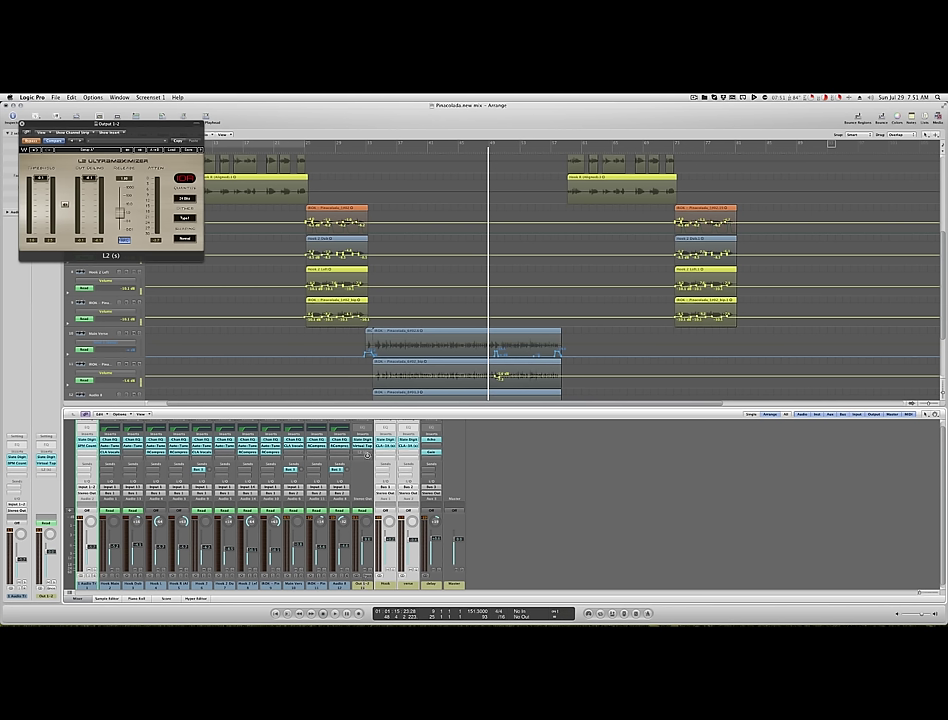
Take the L2 limiter on Out 1-2 out of bypass and save the project, closing the plug-in
left_click(366, 453, "alt")
key("super+s")
scroll(490, 260, "down", 4)
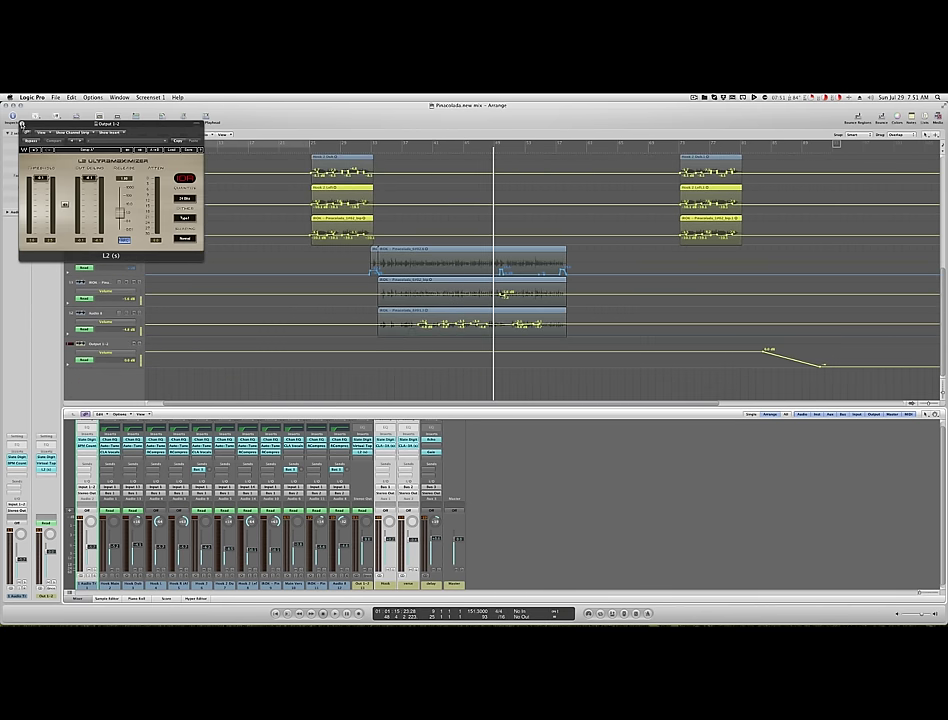
left_click(22, 124)
Look over the whole arrangement, from the instrumental and hook tracks to the verse tracks and output fade-out
scroll(250, 184, "right", 10)
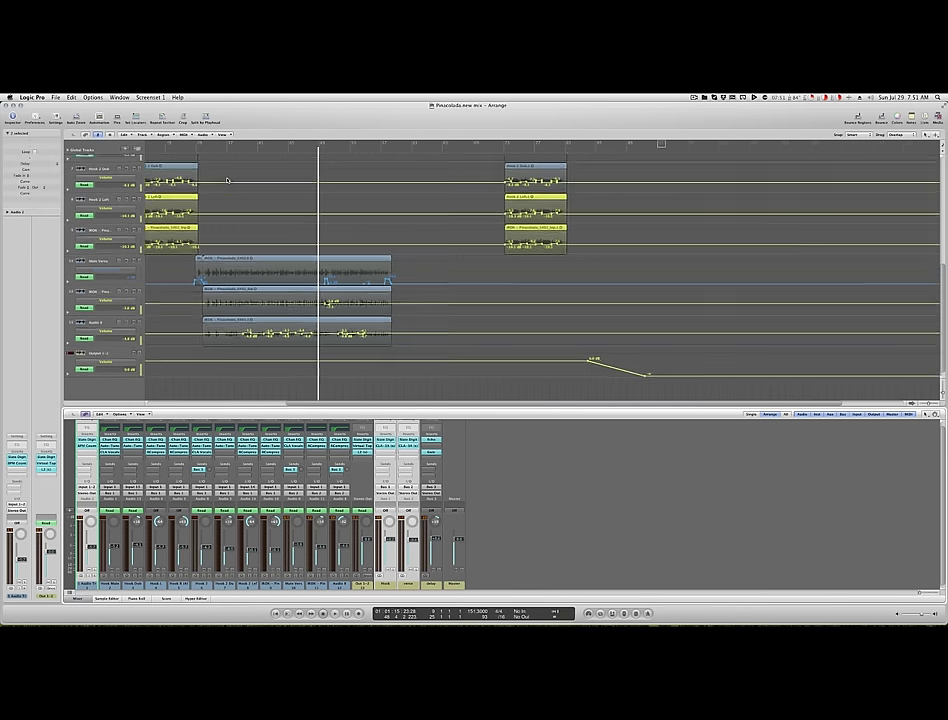
scroll(250, 184, "right", 4)
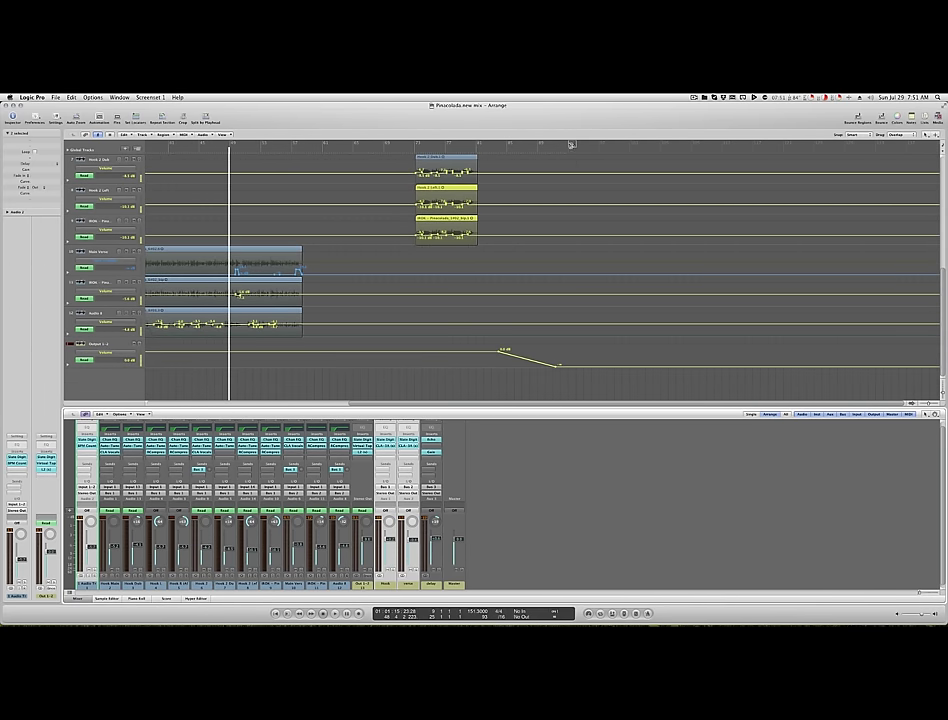
scroll(383, 229, "left", 15)
scroll(383, 229, "up", 3)
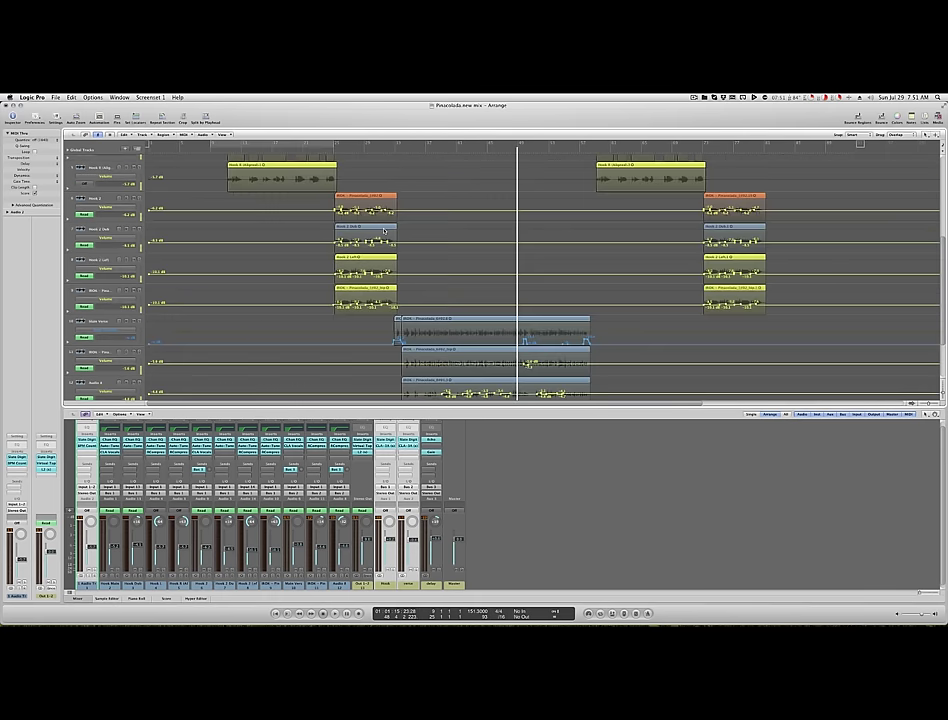
scroll(383, 231, "up", 6)
scroll(383, 231, "right", 3)
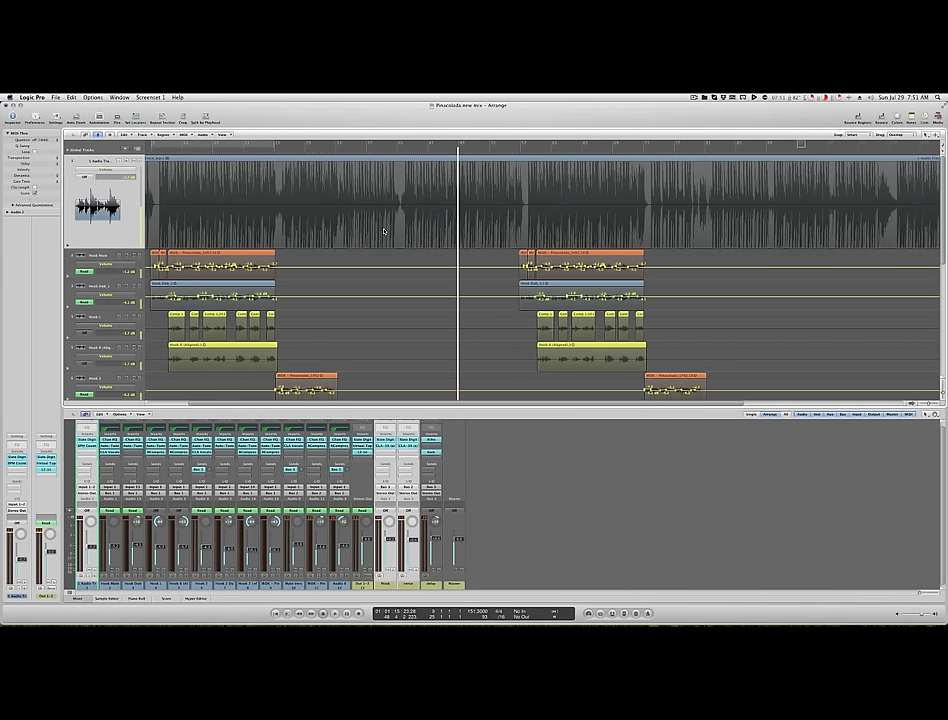
scroll(383, 231, "left", 3)
scroll(383, 231, "down", 8)
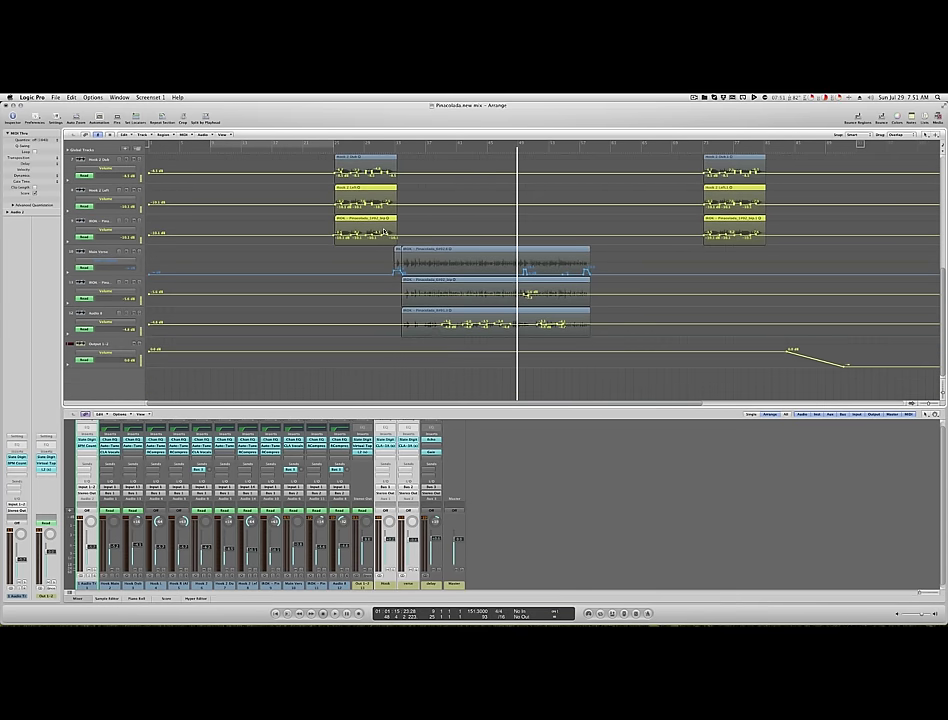
scroll(383, 231, "up", 8)
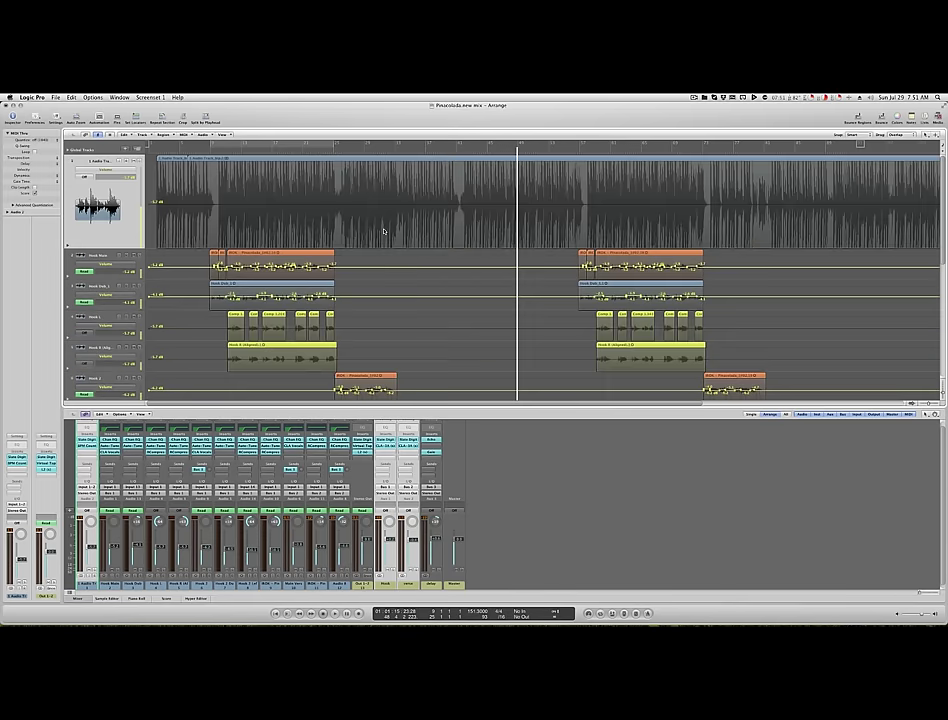